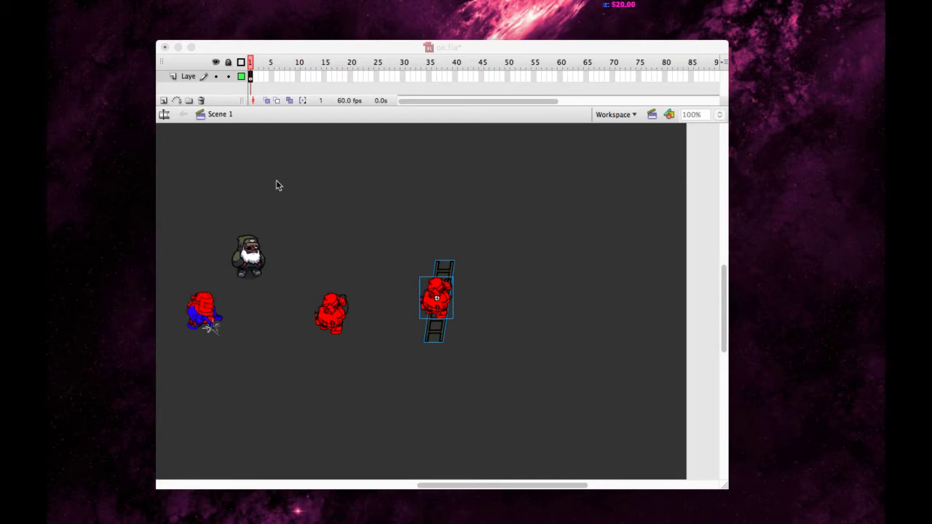
# Return to the ok.fla document and apply the CINTIQ workspace layout.
pyautogui.click(243, 206)
pyautogui.click(609, 114)
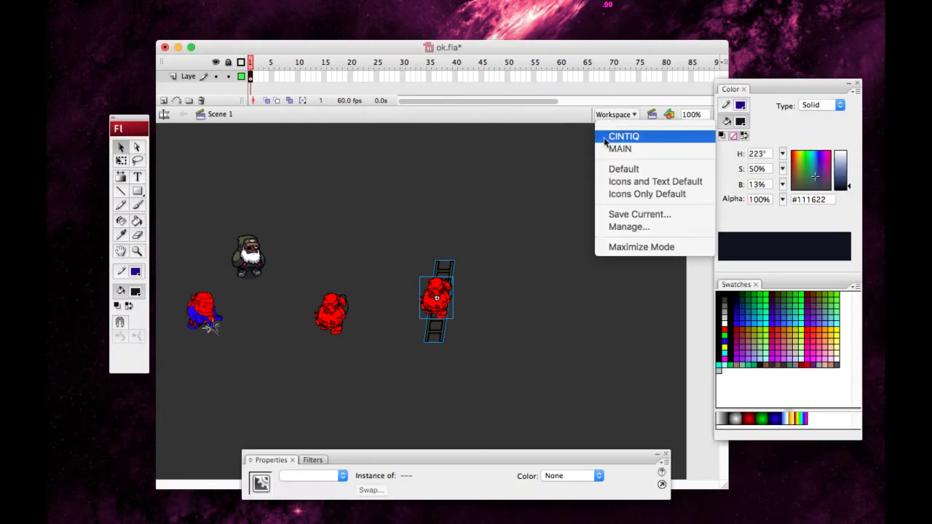
pyautogui.click(623, 136)
# Line up the bearded character and the welding character in one row beside the first all-red character.
pyautogui.click(251, 261)
pyautogui.moveTo(251, 261); pyautogui.dragTo(220, 273)
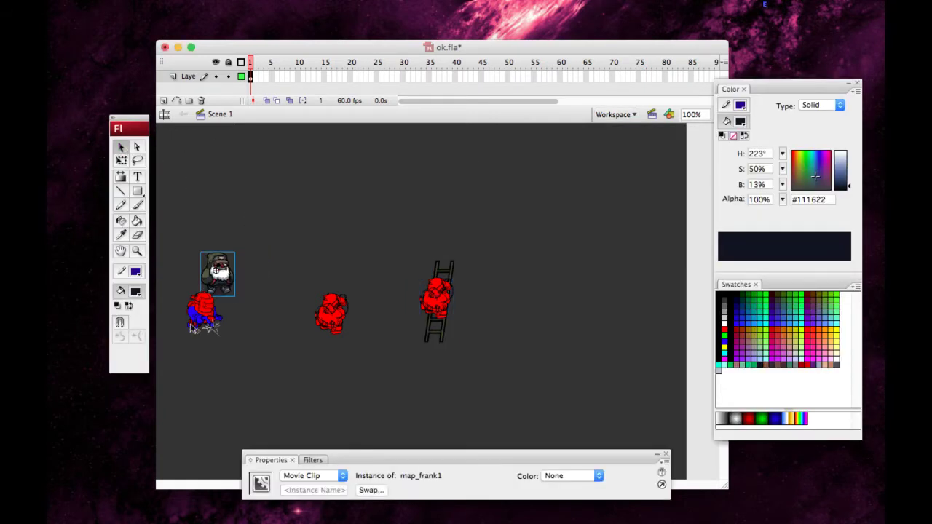
pyautogui.moveTo(205, 313); pyautogui.dragTo(294, 311)
pyautogui.moveTo(213, 283); pyautogui.dragTo(241, 321)
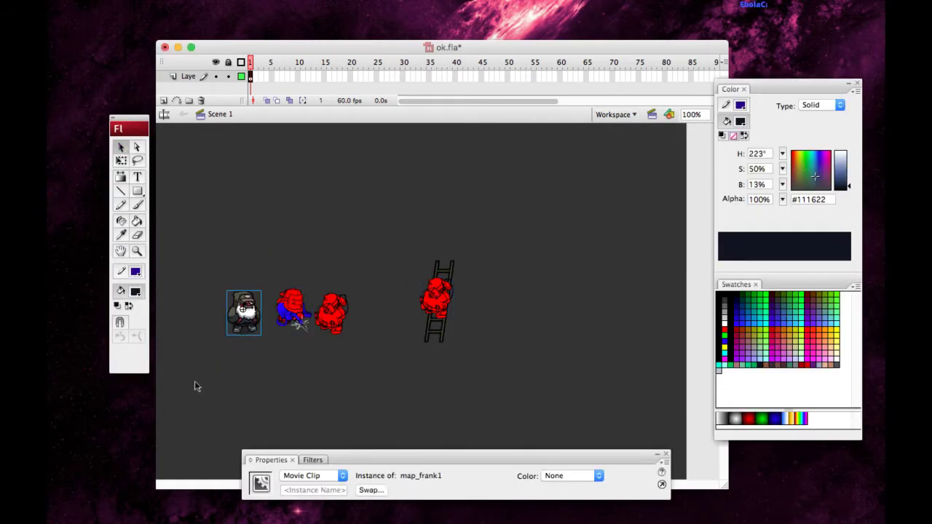
# Move the red character beside the welder farther away from it to even out the spacing of the row.
pyautogui.moveTo(194, 384); pyautogui.dragTo(457, 206)
pyautogui.press('super+equal')
pyautogui.click(264, 194)
pyautogui.moveTo(416, 324); pyautogui.dragTo(464, 314)
pyautogui.click(352, 318)
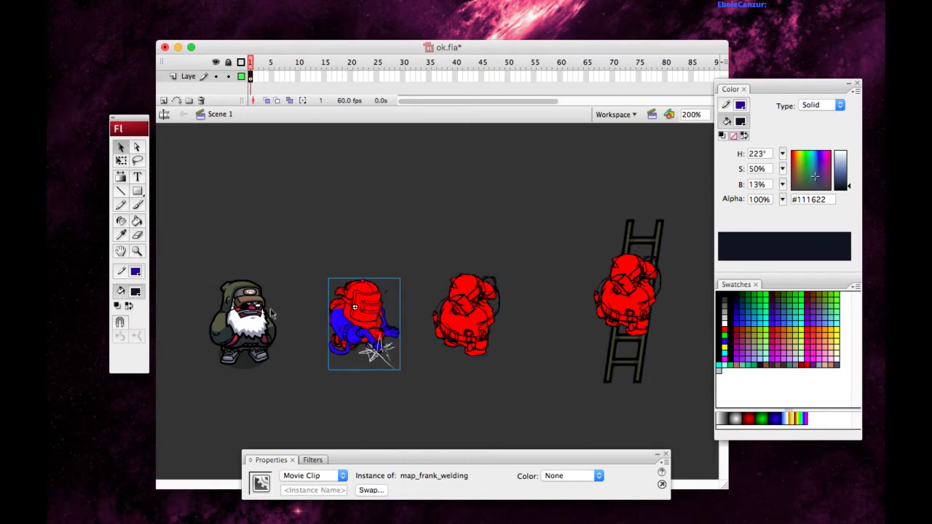
# Test the movie to preview the four characters in motion, and close the preview.
pyautogui.click(260, 323)
pyautogui.press('super+equal')
pyautogui.press('super+equal')
pyautogui.press('super+minus')
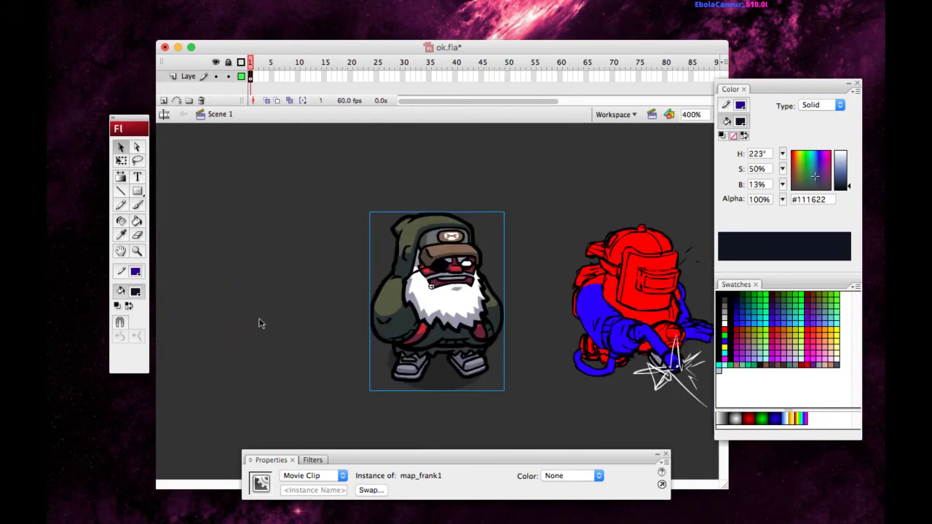
pyautogui.press('super+minus')
pyautogui.press('super+Return')
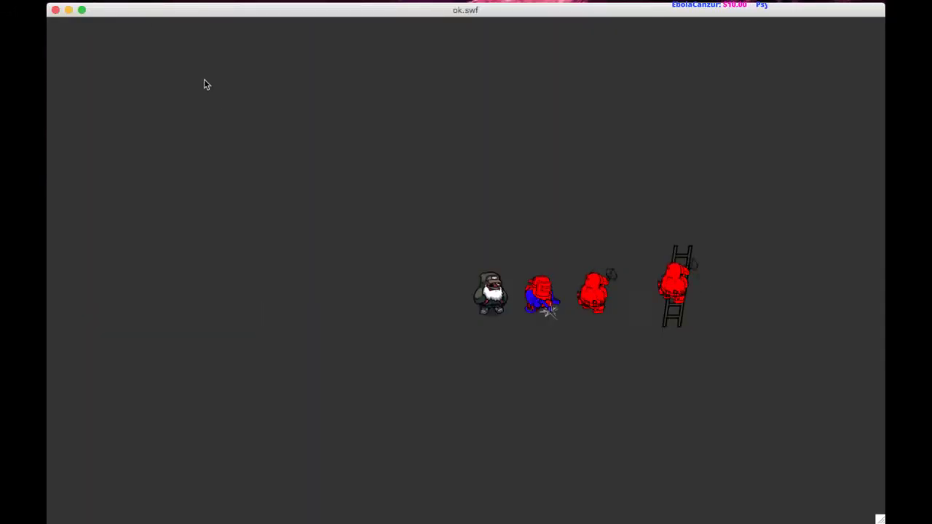
pyautogui.click(55, 10)
# Test the movie again, shrink the preview window around the characters, and close it.
pyautogui.press('super+Return')
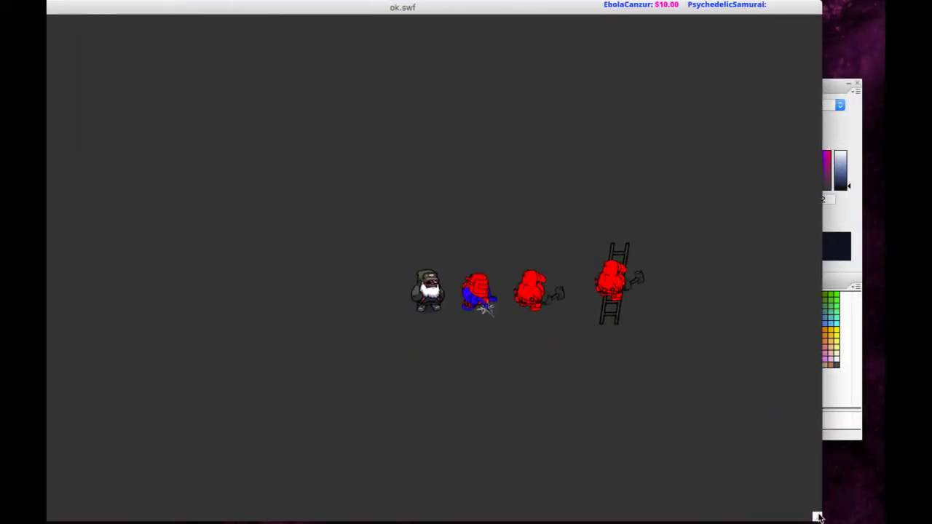
pyautogui.moveTo(815, 514); pyautogui.dragTo(474, 295)
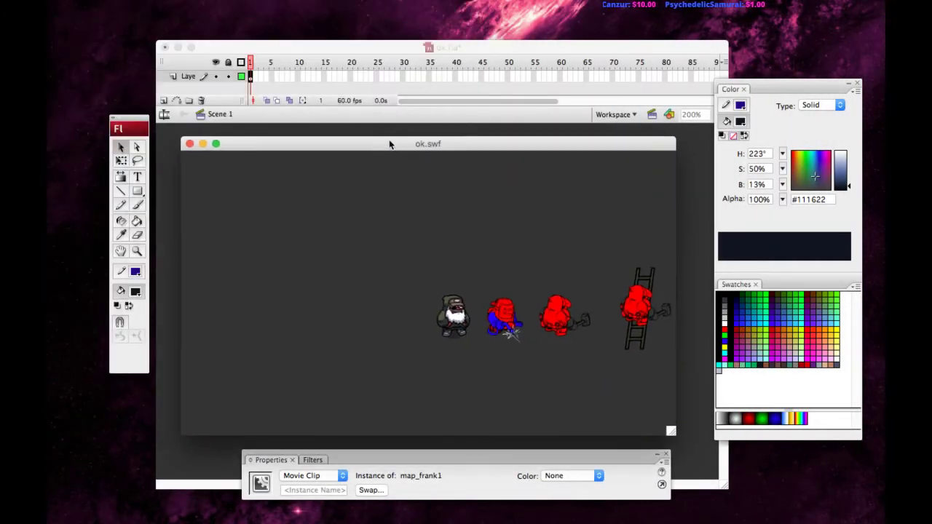
pyautogui.click(189, 142)
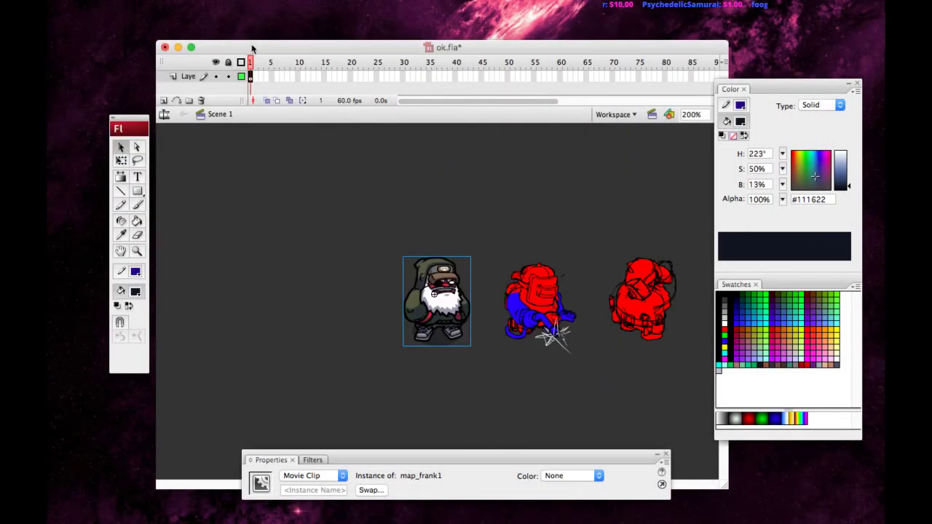
# Save ok.fla and run another movie test, closing the preview after moving its window.
pyautogui.moveTo(251, 47); pyautogui.dragTo(291, 40)
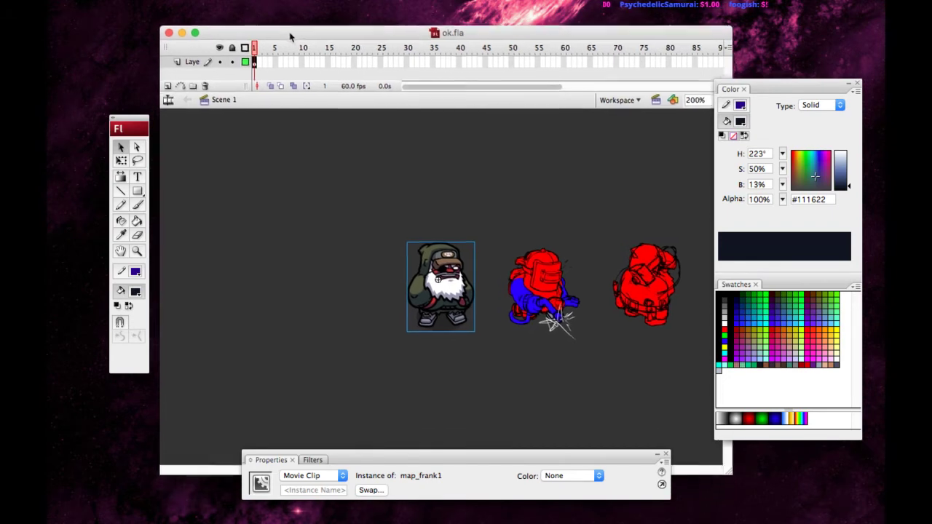
pyautogui.hotkey('ctrl', 'Return')
pyautogui.moveTo(311, 145); pyautogui.dragTo(228, 83)
pyautogui.click(103, 79)
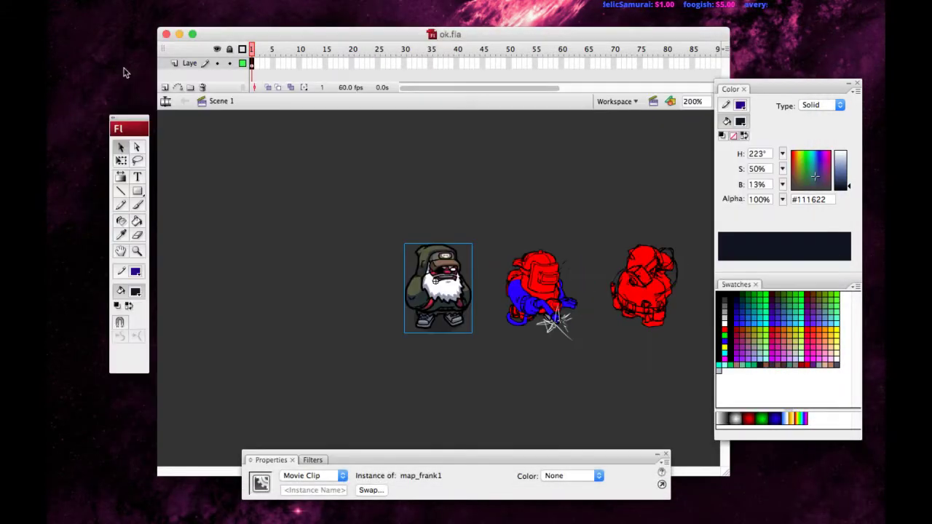
# Preview the movie in a smaller window placed over the document, and close the preview.
pyautogui.hotkey('ctrl', 'Return')
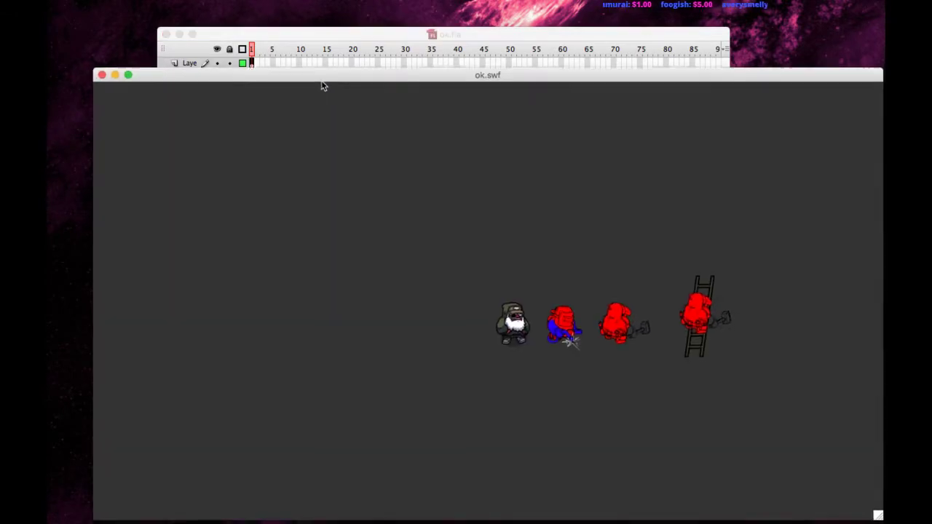
pyautogui.moveTo(323, 86); pyautogui.dragTo(276, 39)
pyautogui.moveTo(832, 474); pyautogui.dragTo(469, 298)
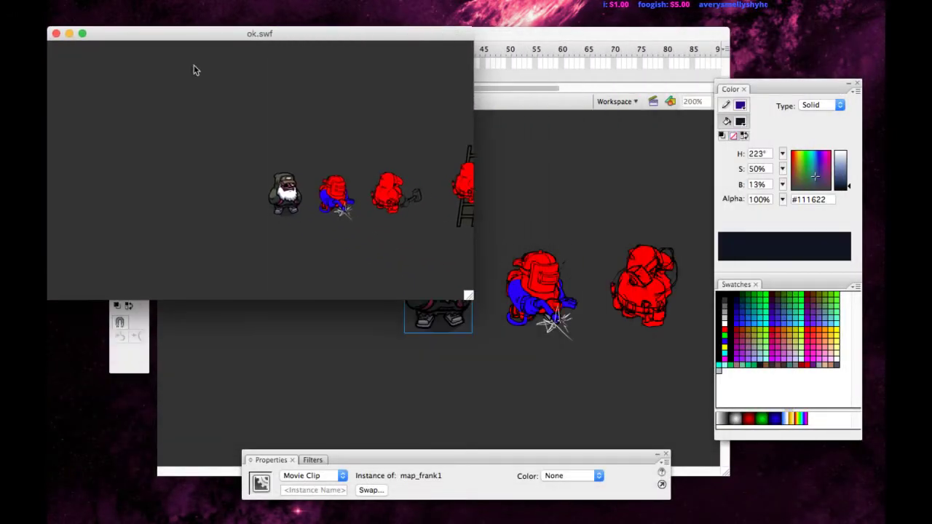
pyautogui.moveTo(173, 35); pyautogui.dragTo(271, 133)
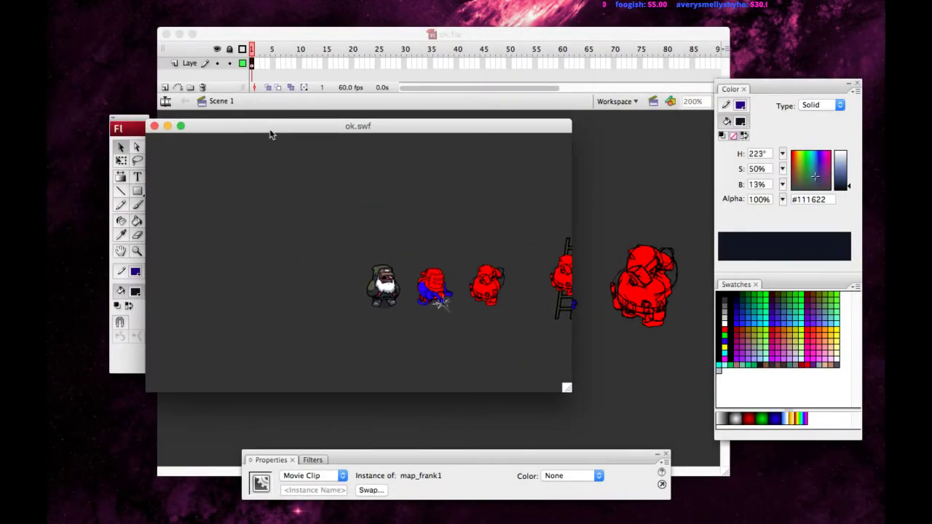
pyautogui.click(153, 126)
# Set the document size to 853 x 480 pixels.
pyautogui.click(269, 191)
pyautogui.hotkey('ctrl', '-')
pyautogui.hotkey('ctrl', '-')
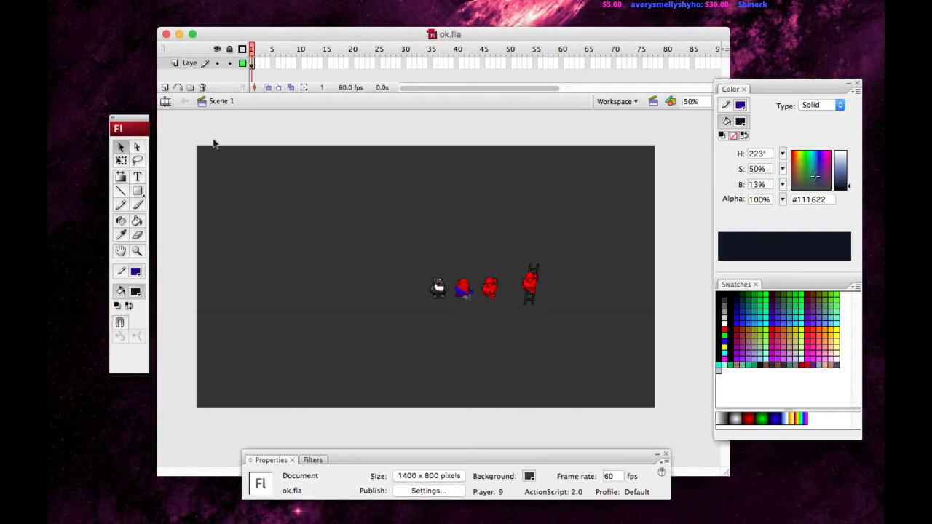
pyautogui.doubleClick(346, 89)
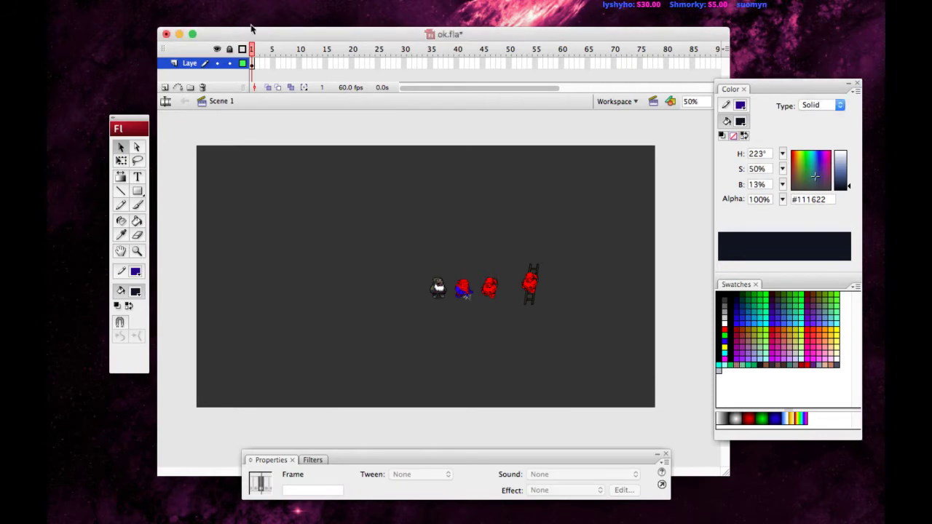
pyautogui.moveTo(258, 37); pyautogui.dragTo(46, 9)
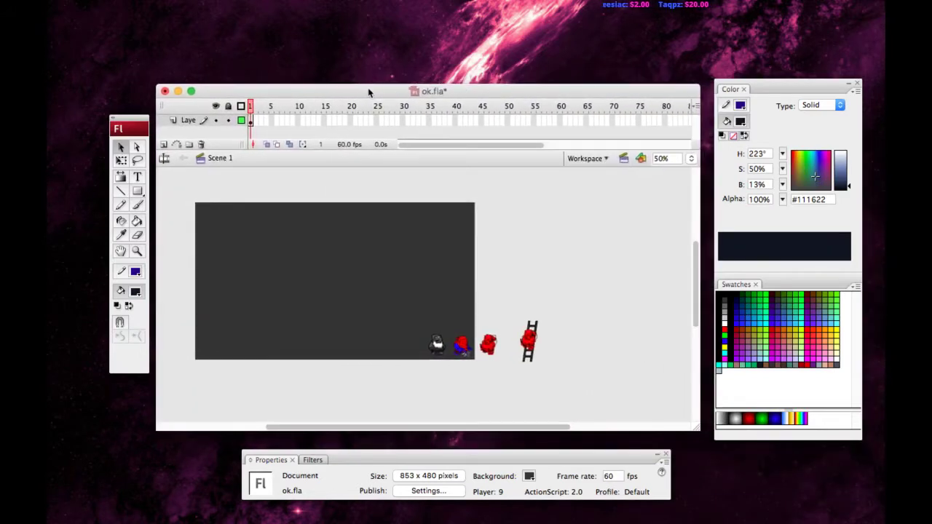
# Select all four characters and move them together to the middle of the smaller stage.
pyautogui.moveTo(422, 384); pyautogui.dragTo(588, 273)
pyautogui.moveTo(529, 340); pyautogui.dragTo(357, 279)
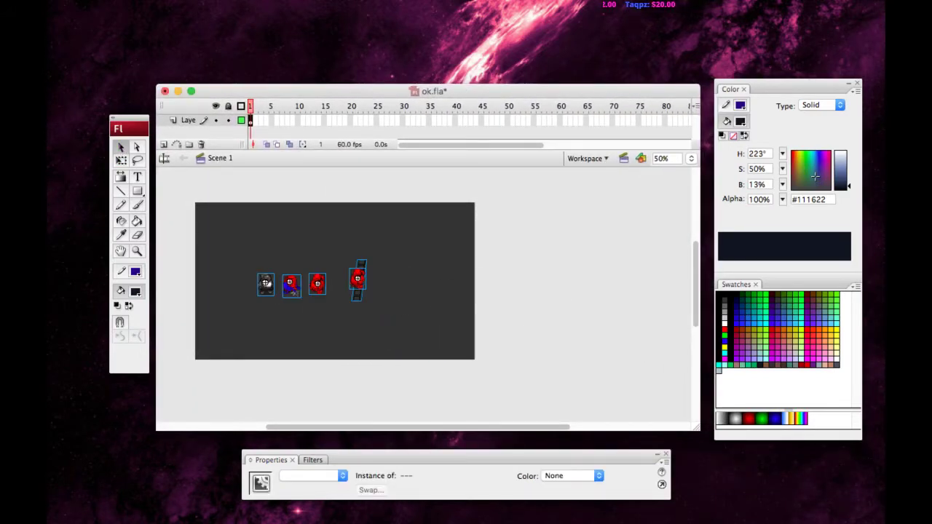
# Return to the ok.fla document, shift its window slightly, and reapply the CINTIQ workspace layout.
pyautogui.press('super+Tab')
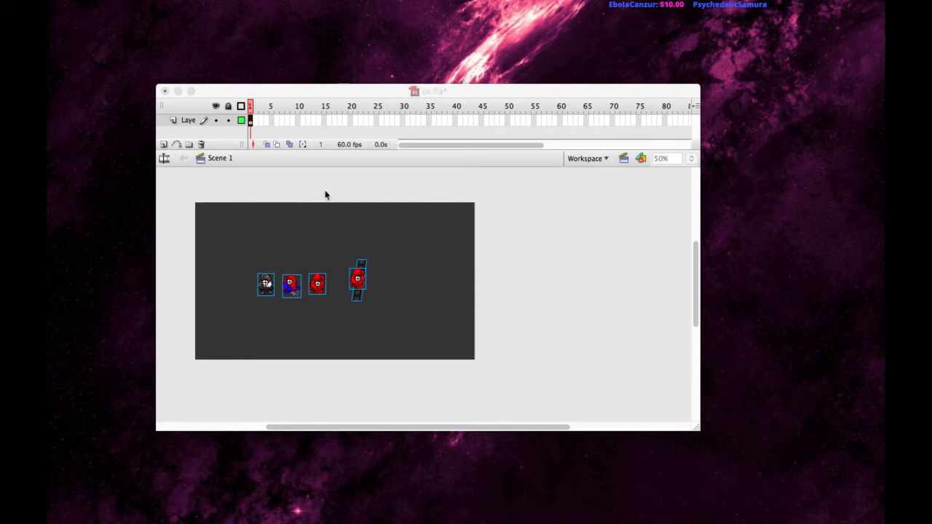
pyautogui.click(287, 211)
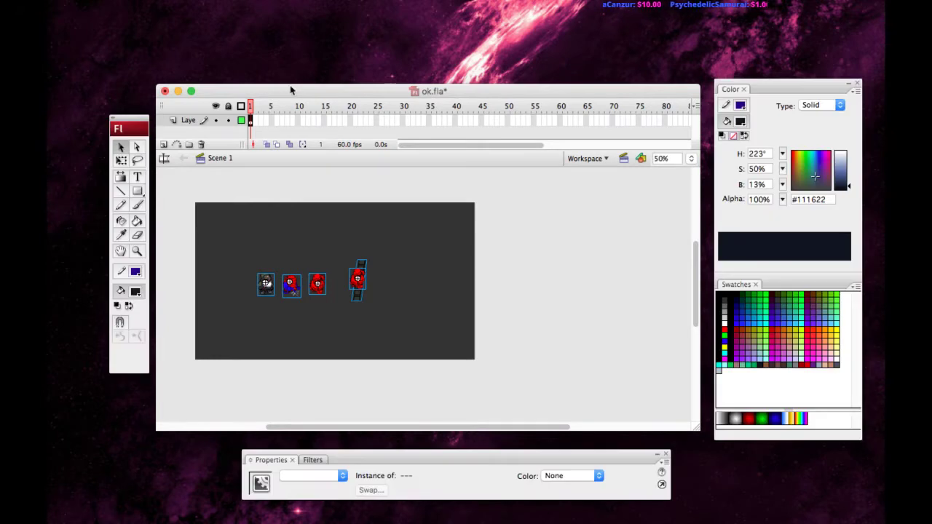
pyautogui.moveTo(291, 89); pyautogui.dragTo(252, 75)
pyautogui.click(548, 143)
pyautogui.click(544, 164)
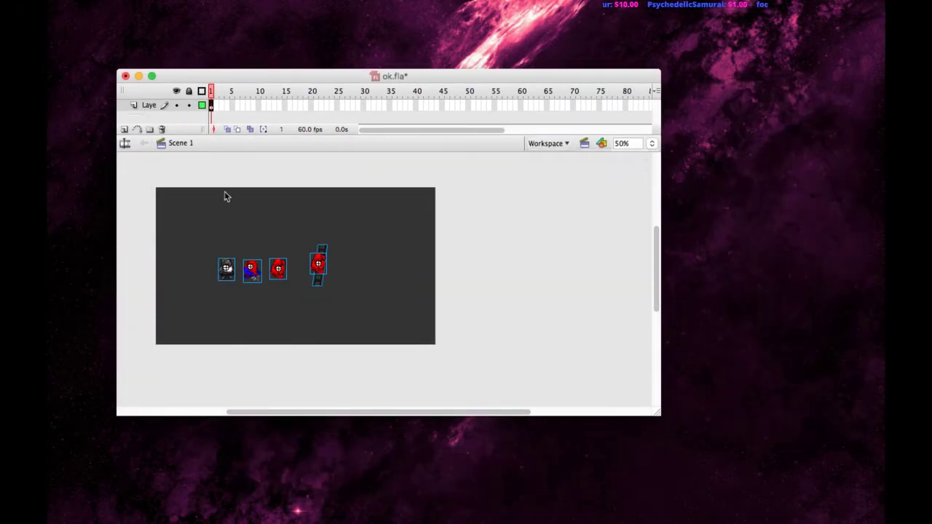
# Magnify the stage to 100% and enlarge the document window to show more of it.
pyautogui.click(137, 252)
pyautogui.click(280, 278)
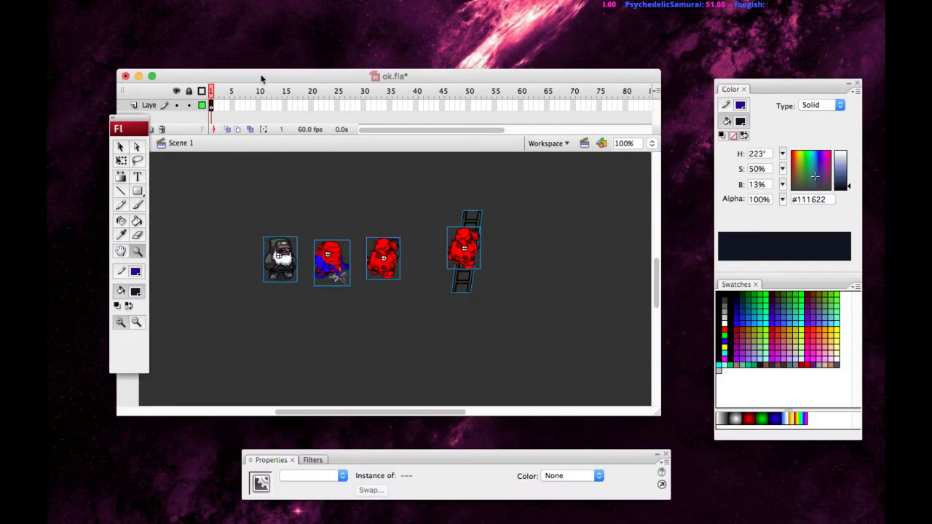
pyautogui.moveTo(262, 77); pyautogui.dragTo(254, 35)
pyautogui.moveTo(650, 371); pyautogui.dragTo(766, 491)
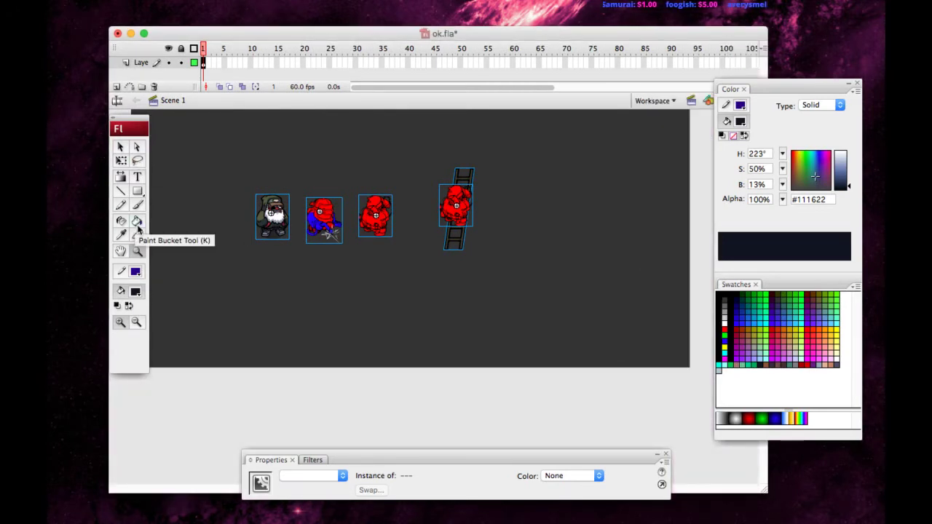
# Open the welding character's movie clip for editing and select its blue arms group.
pyautogui.click(120, 251)
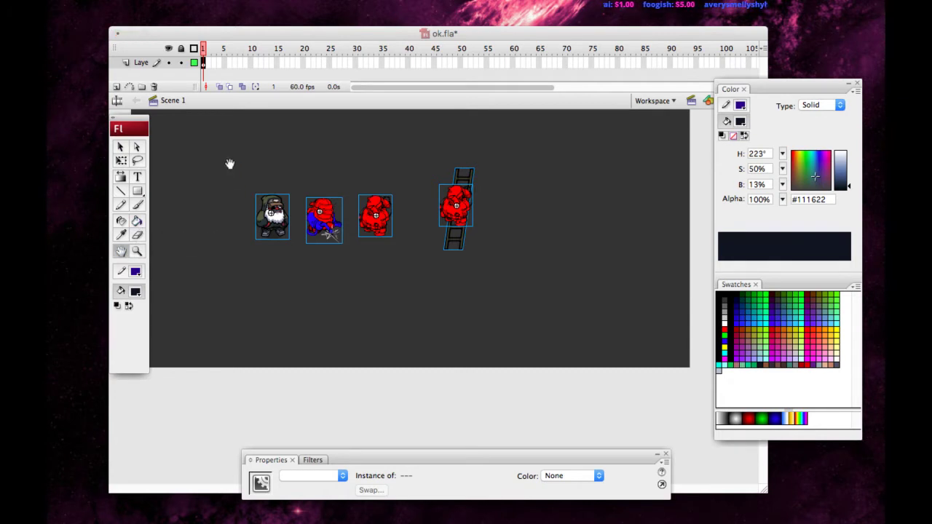
pyautogui.moveTo(228, 189); pyautogui.dragTo(230, 197)
pyautogui.press('super+equal')
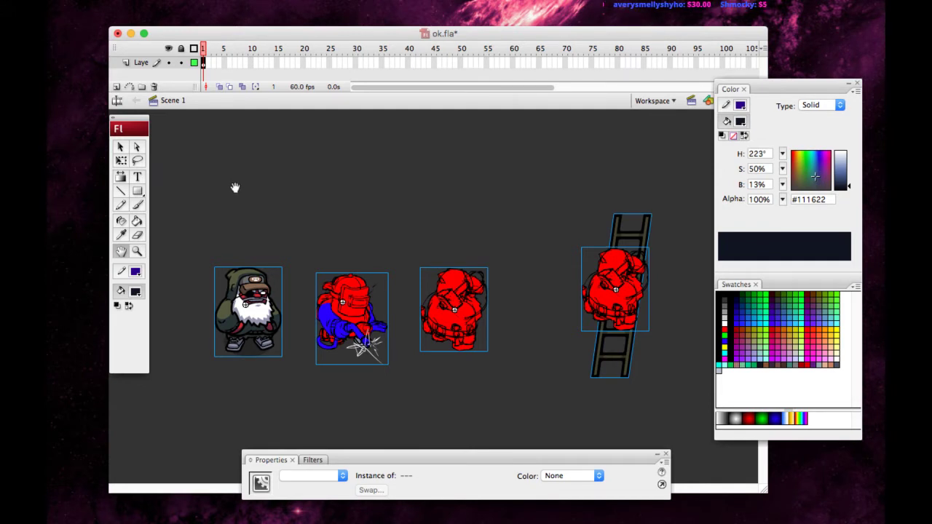
pyautogui.moveTo(318, 181); pyautogui.dragTo(299, 154)
pyautogui.click(121, 146)
pyautogui.click(242, 238)
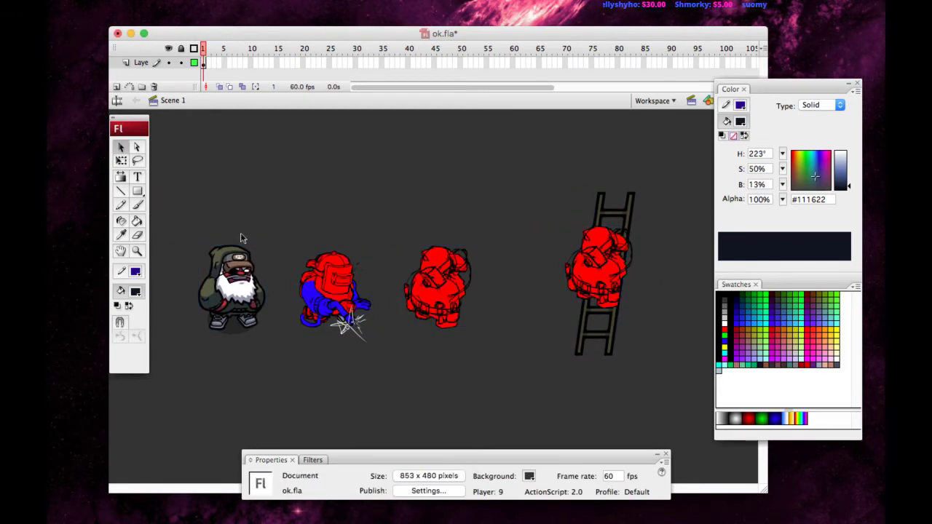
pyautogui.click(314, 304)
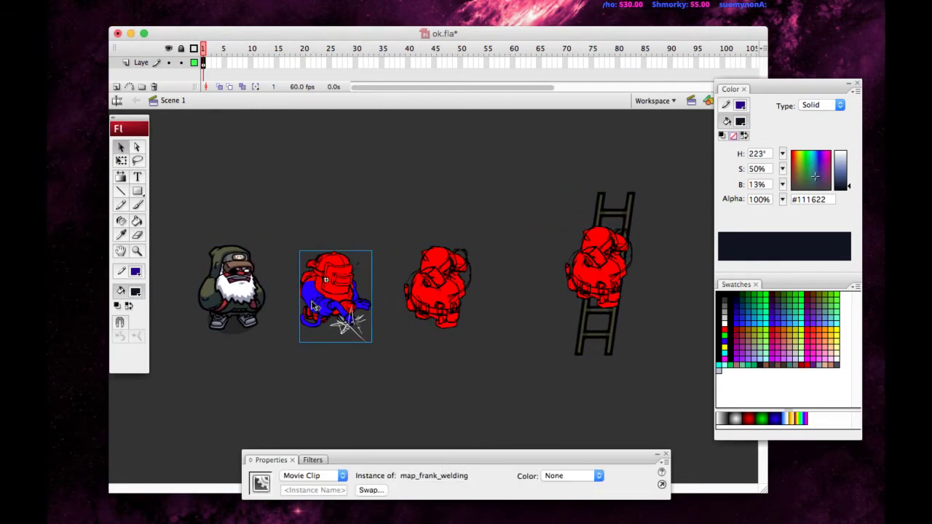
pyautogui.doubleClick(312, 303)
pyautogui.press('super+=')
pyautogui.click(343, 254)
pyautogui.click(380, 303)
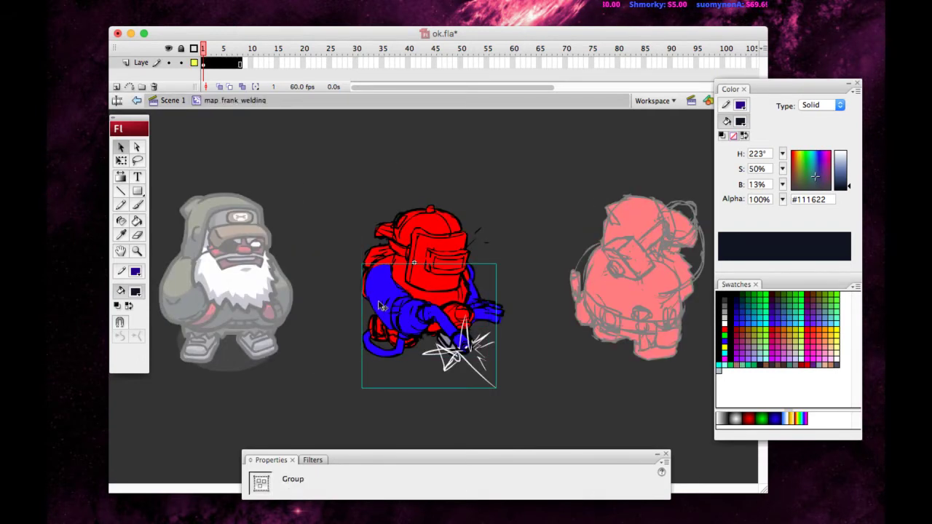
# Make the timeline area taller and select the welding clip's only layer.
pyautogui.click(121, 251)
pyautogui.moveTo(291, 202); pyautogui.dragTo(205, 230)
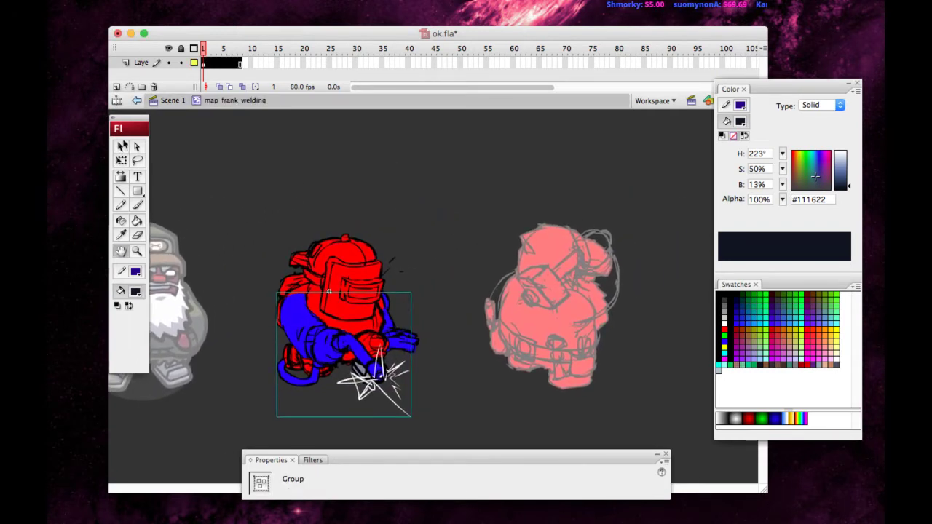
pyautogui.click(123, 145)
pyautogui.moveTo(297, 111); pyautogui.dragTo(295, 147)
pyautogui.click(168, 62)
pyautogui.click(168, 63)
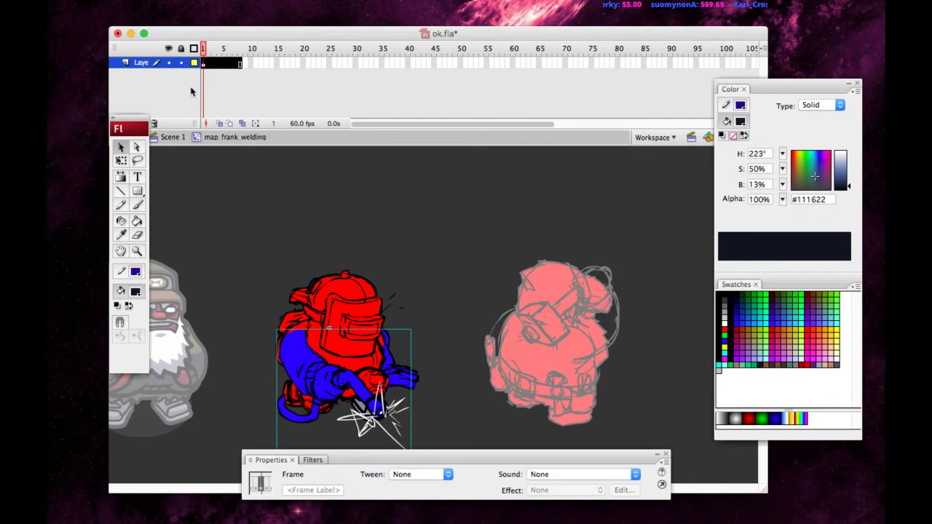
# Try moving the welding character's red body group upward with Free Transform, and undo the move.
pyautogui.press('q')
pyautogui.click(327, 309)
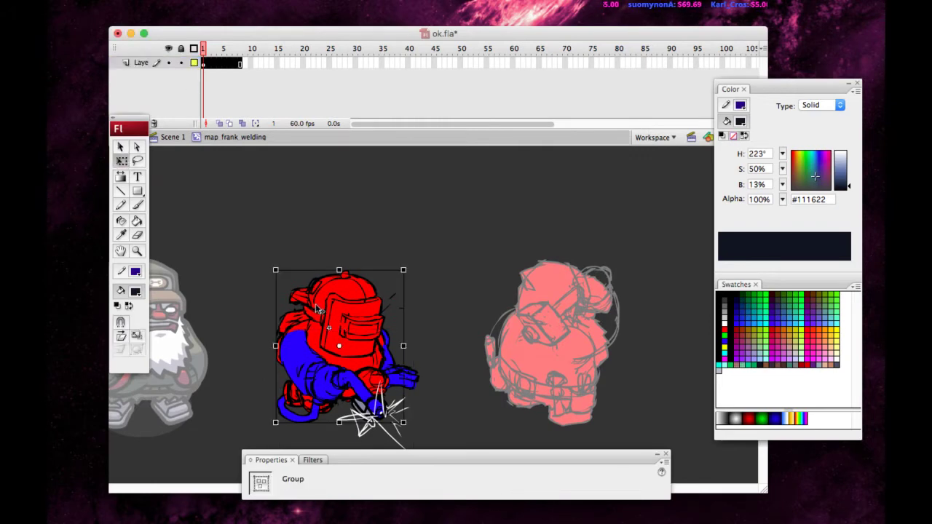
pyautogui.moveTo(339, 267); pyautogui.dragTo(339, 237)
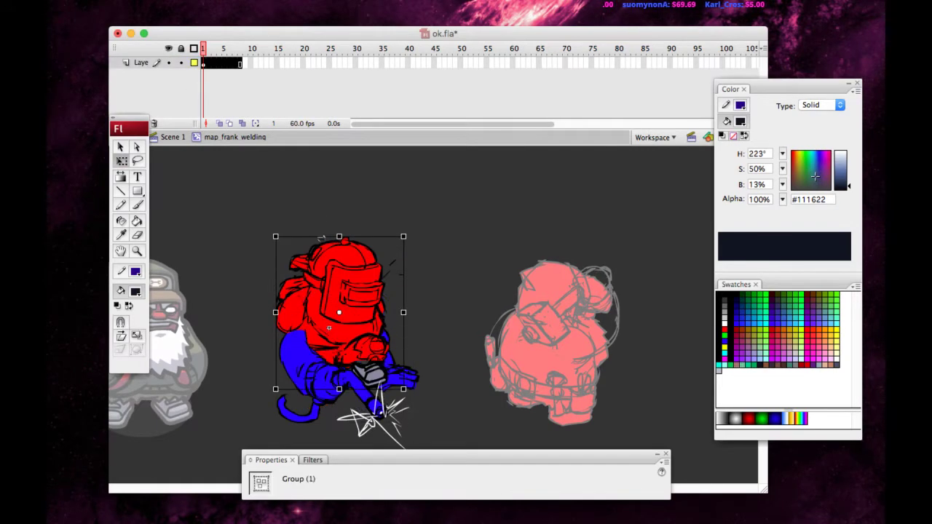
pyautogui.press('super+z')
# Open the nested group holding the red head, lasso the helmeted head without the shoulder piece, and group the selected shapes.
pyautogui.doubleClick(331, 324)
pyautogui.doubleClick(327, 312)
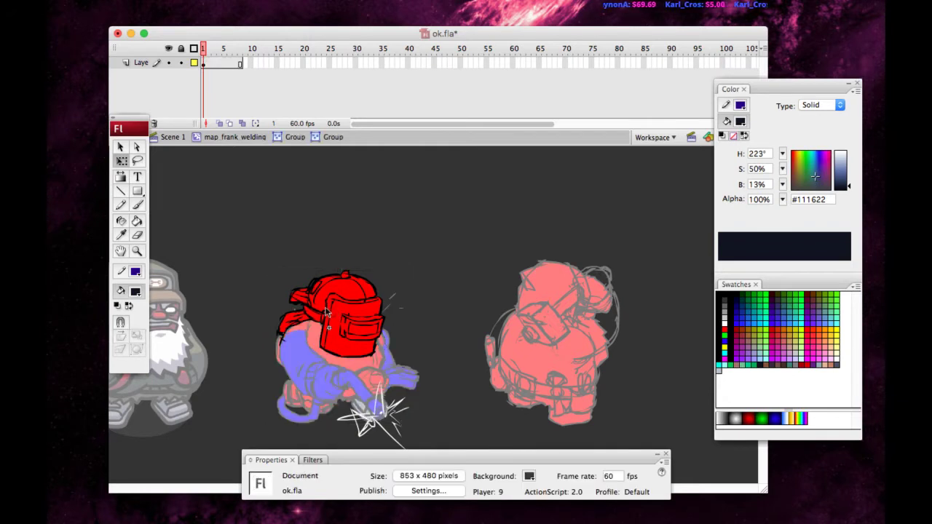
pyautogui.click(138, 160)
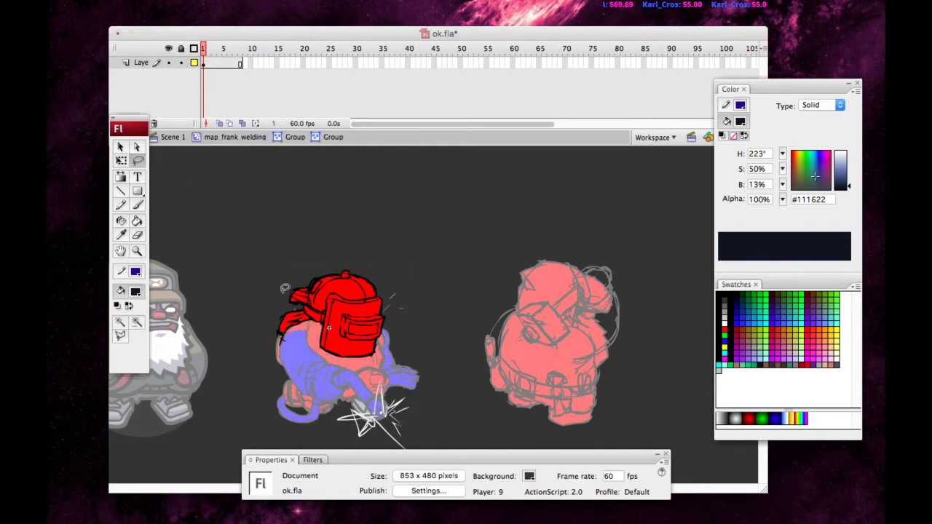
pyautogui.moveTo(284, 288)
pyautogui.mouseDown()
pyautogui.moveTo(357, 373)
pyautogui.moveTo(263, 247)
pyautogui.mouseUp()
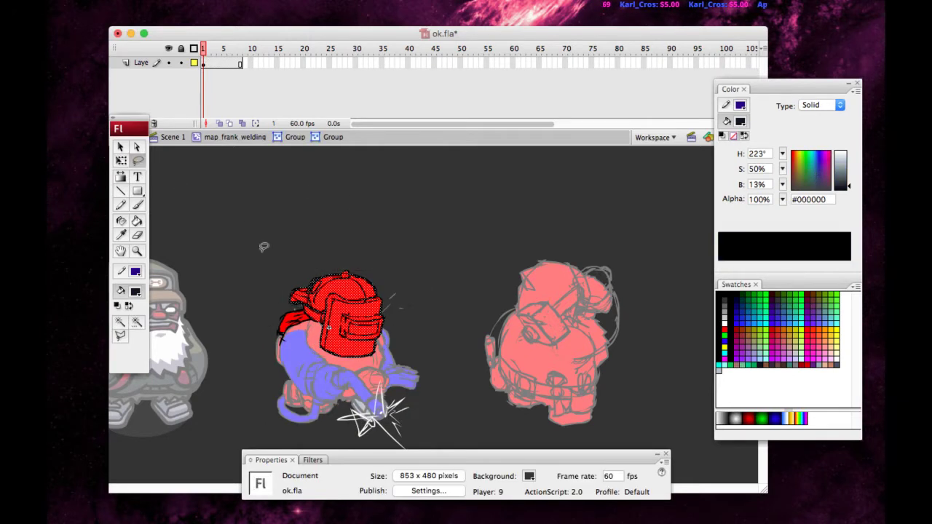
pyautogui.moveTo(306, 305); pyautogui.dragTo(302, 279)
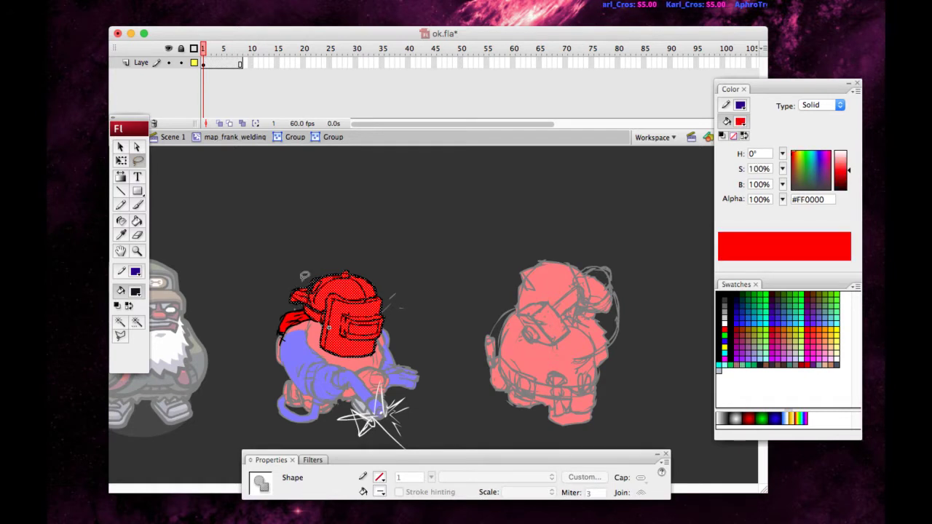
pyautogui.press('super+g')
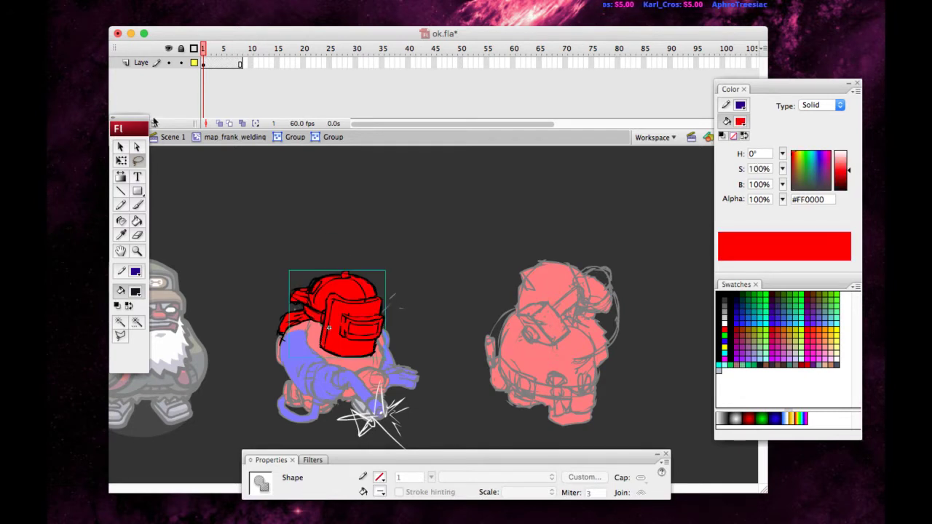
# Return to the parent red group, ungroup the nested head artwork, and select the helmeted head group.
pyautogui.click(121, 160)
pyautogui.doubleClick(255, 251)
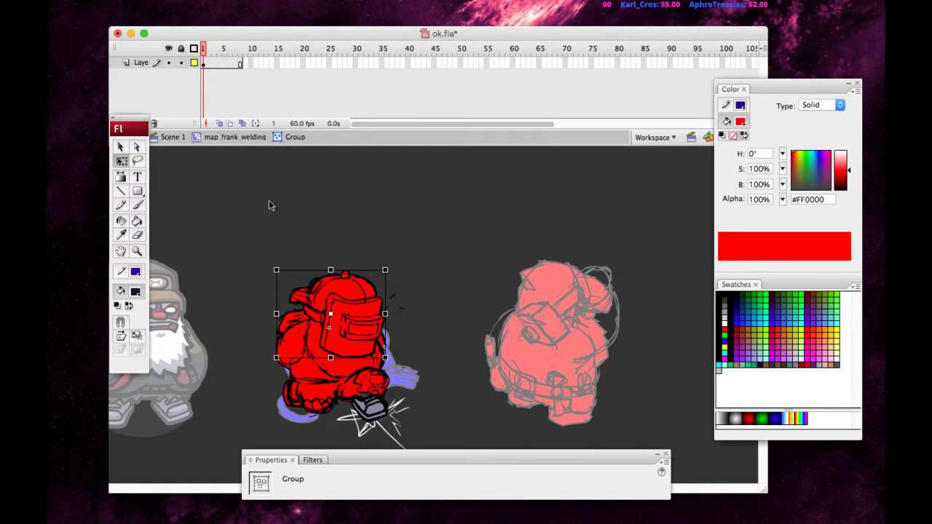
pyautogui.press('super+shift+g')
pyautogui.moveTo(236, 354); pyautogui.dragTo(325, 299)
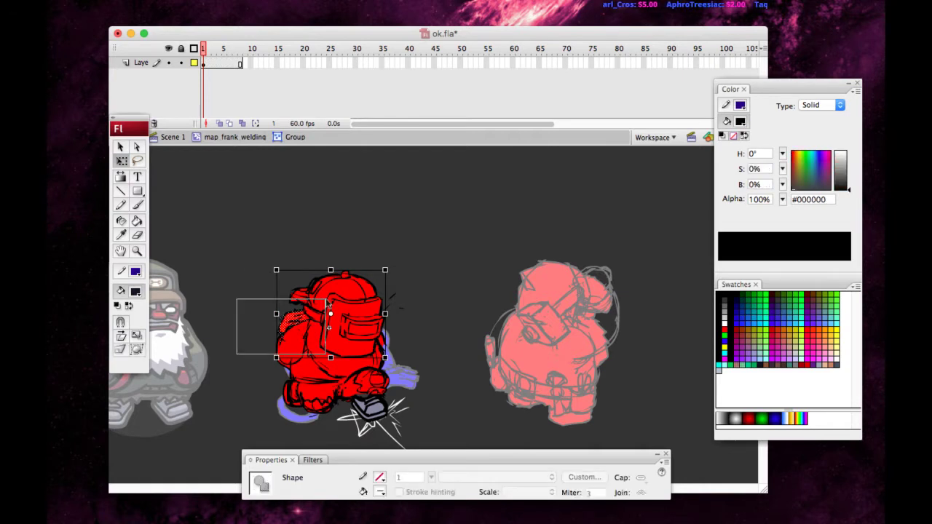
pyautogui.press('super+g')
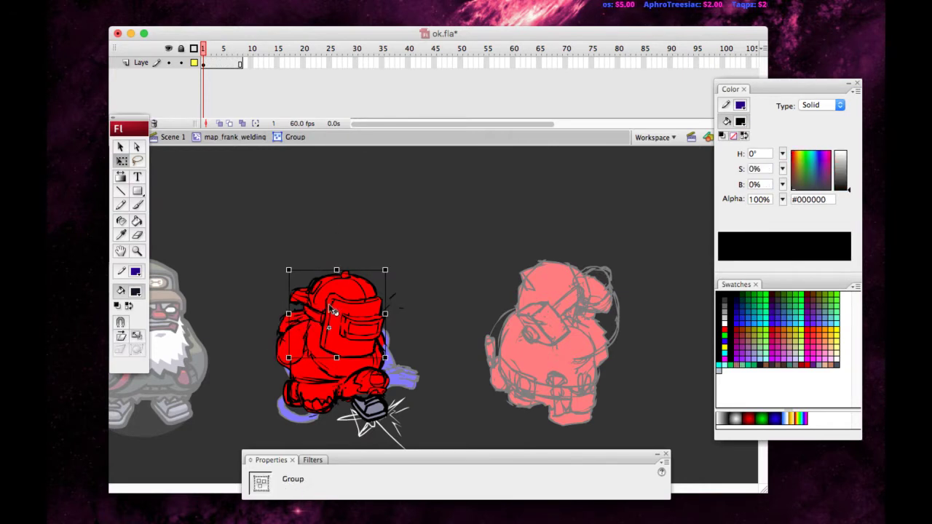
# Convert the head group to a movie clip symbol named map_frankweldhead.
pyautogui.press('F8')
pyautogui.write('frank')
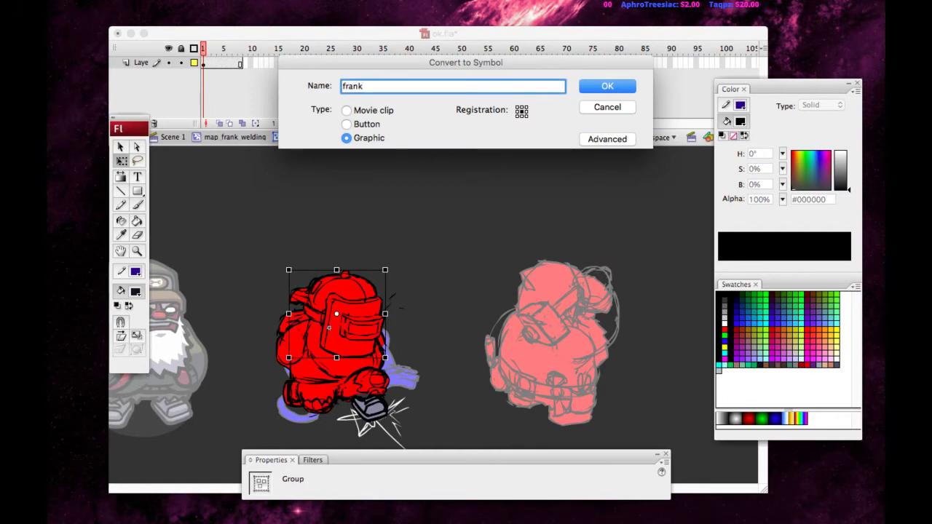
pyautogui.press('BackSpace')
pyautogui.press('BackSpace')
pyautogui.press('BackSpace')
pyautogui.press('BackSpace')
pyautogui.press('BackSpace')
pyautogui.write('ap_frank')
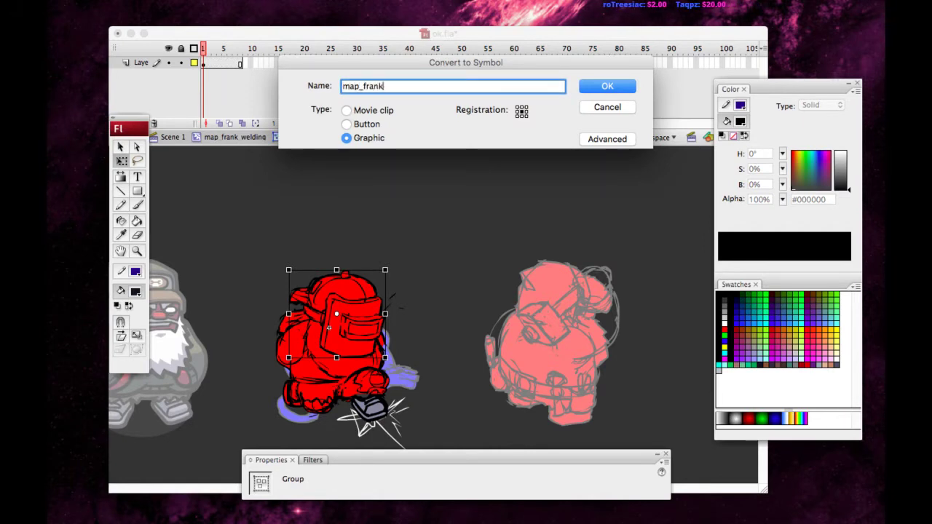
pyautogui.write('weldhead')
pyautogui.click(346, 110)
pyautogui.press('Return')
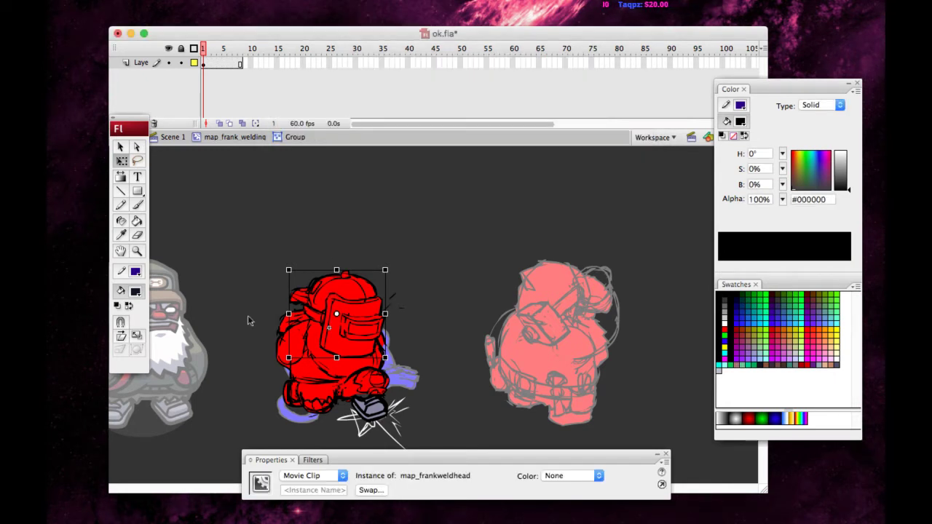
# Convert the remaining red body shapes to a movie clip named map_frankweldbody and send it behind the head, saving the file.
pyautogui.moveTo(243, 426); pyautogui.dragTo(418, 305)
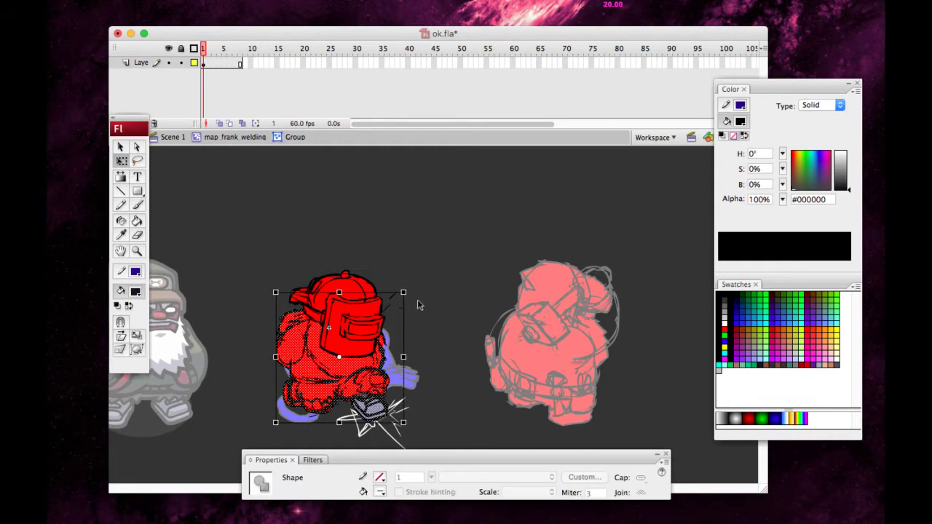
pyautogui.press('F8')
pyautogui.write('map_')
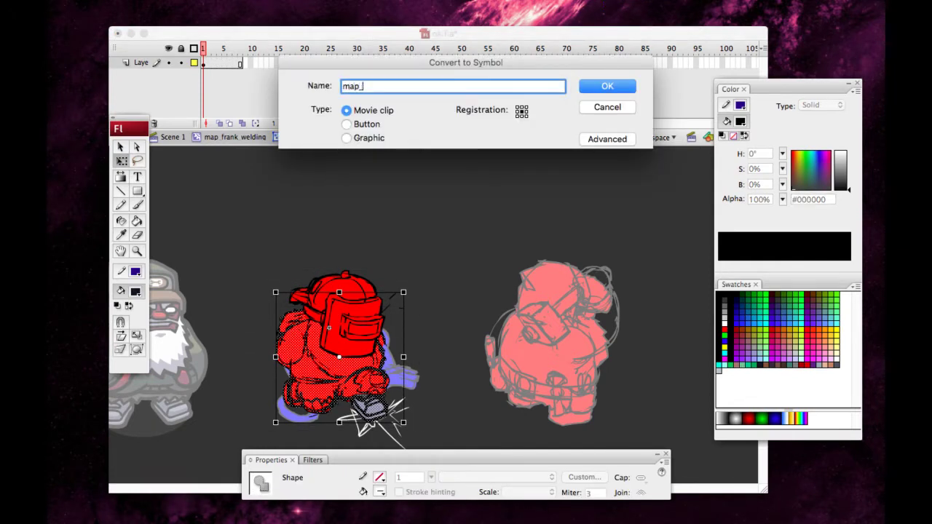
pyautogui.write('frankweldbody')
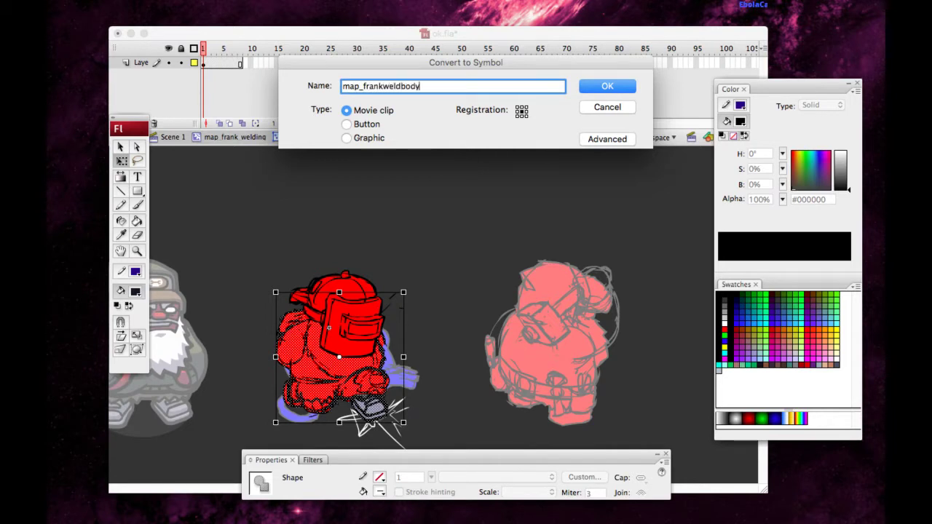
pyautogui.click(346, 139)
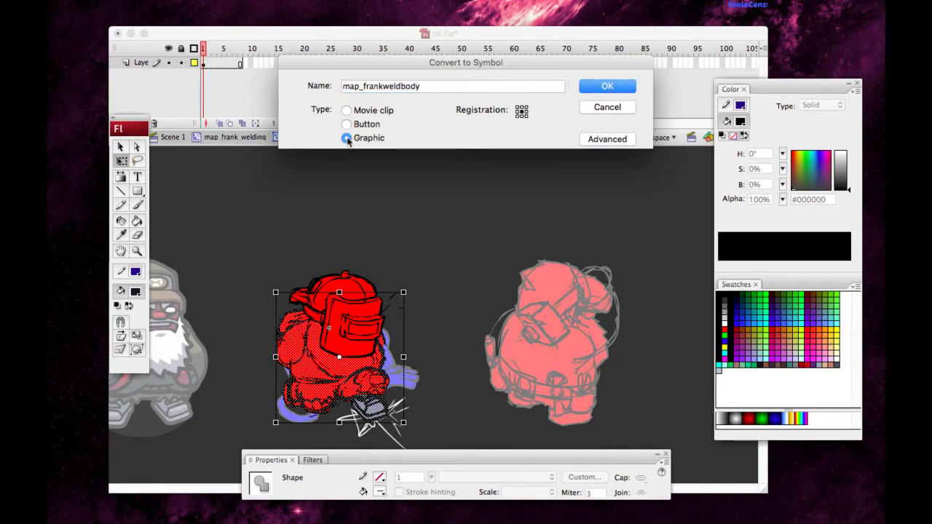
pyautogui.click(346, 111)
pyautogui.press('Return')
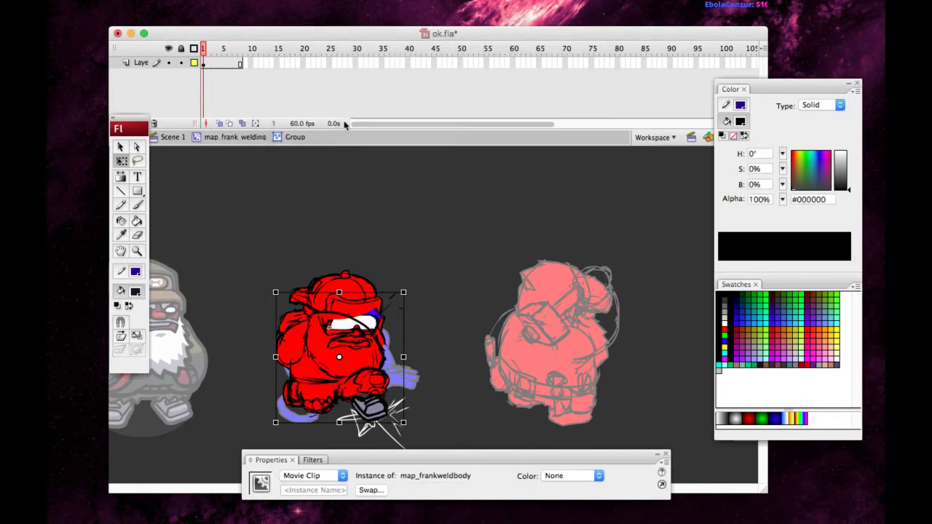
pyautogui.press('super+Down')
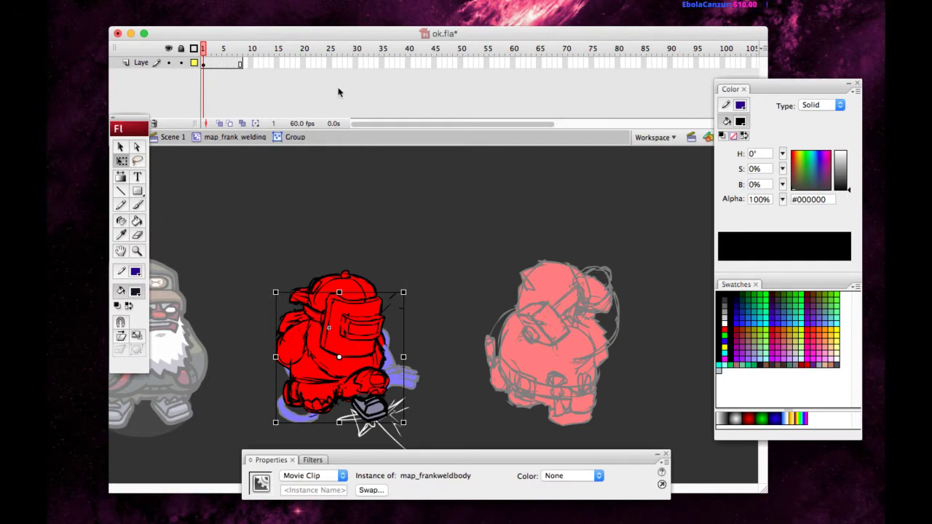
pyautogui.press('super+s')
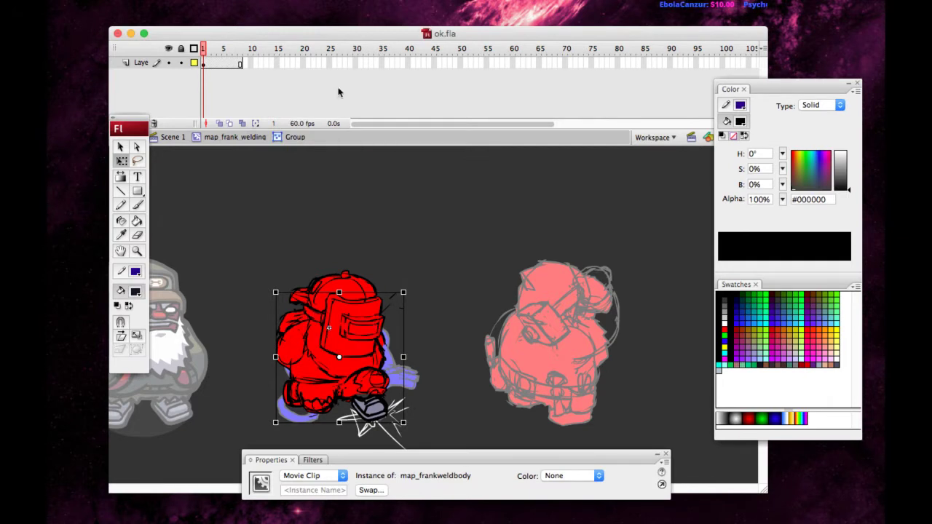
# Return to the map_frank_welding level and ungroup the red figure into its separate head and body clips.
pyautogui.click(121, 252)
pyautogui.moveTo(248, 234); pyautogui.dragTo(240, 209)
pyautogui.click(121, 147)
pyautogui.click(229, 290)
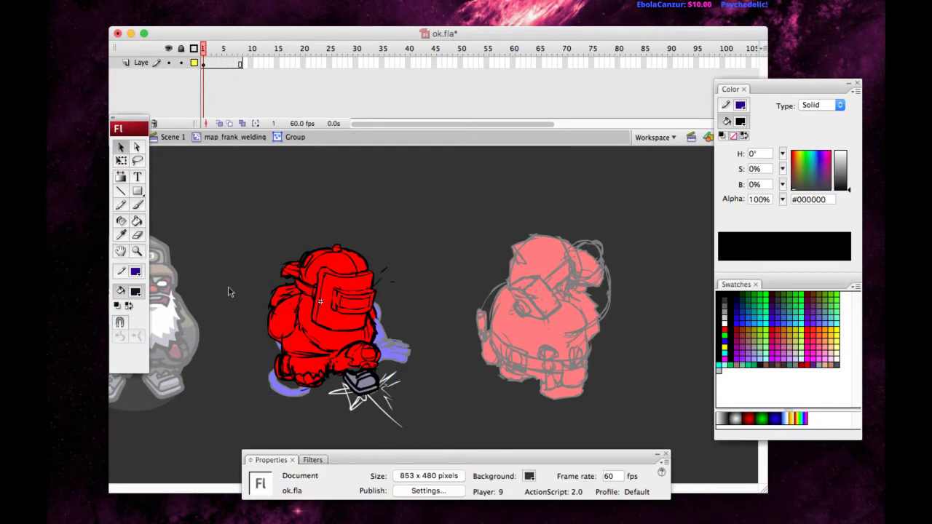
pyautogui.doubleClick(227, 292)
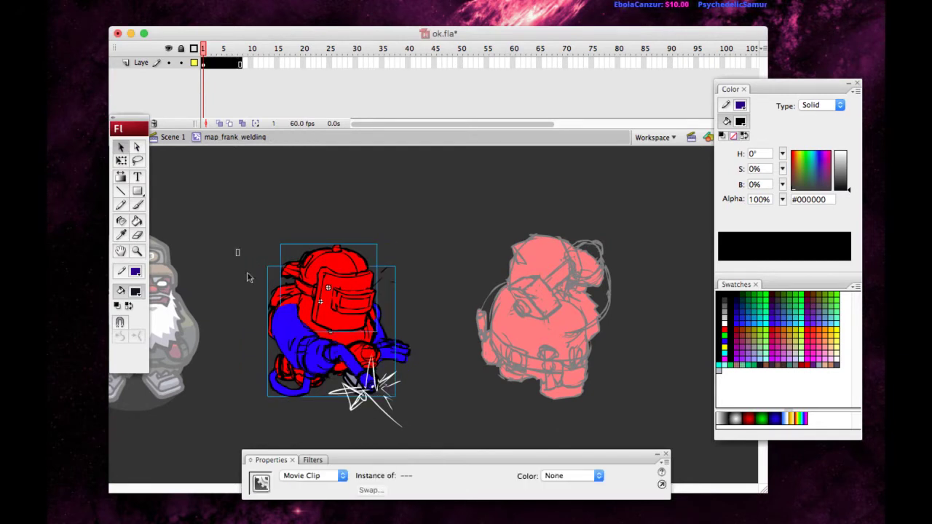
pyautogui.click(248, 277)
# Convert the far blue arm group to a movie clip named map_weldfrankarm2, copying the name for reuse.
pyautogui.click(385, 340)
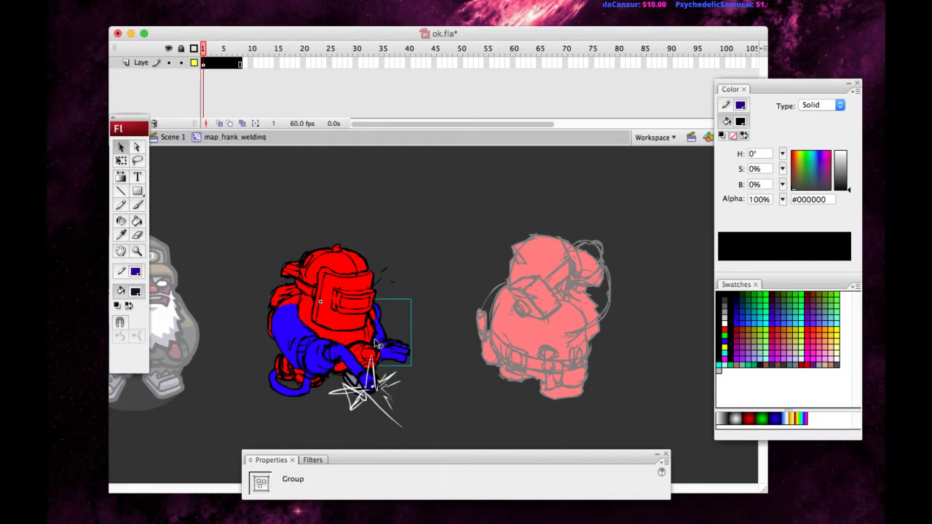
pyautogui.press('F8')
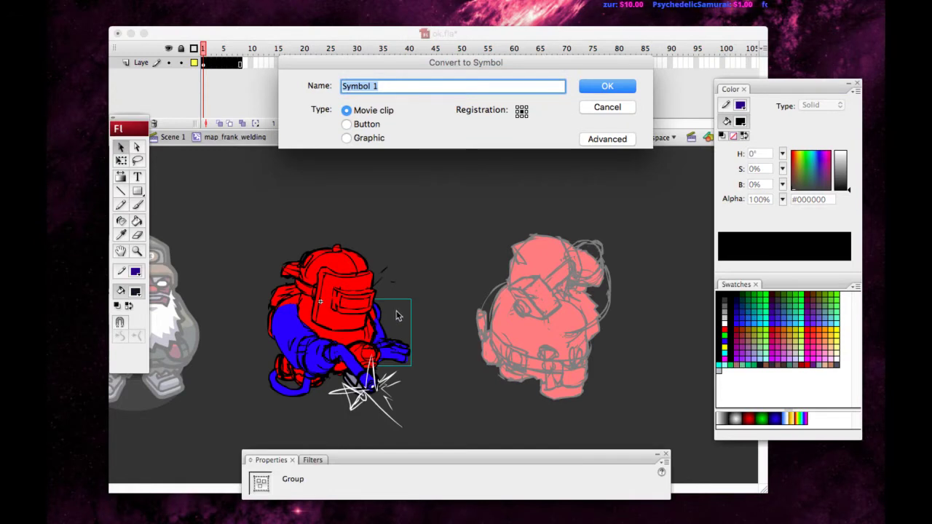
pyautogui.write('ma')
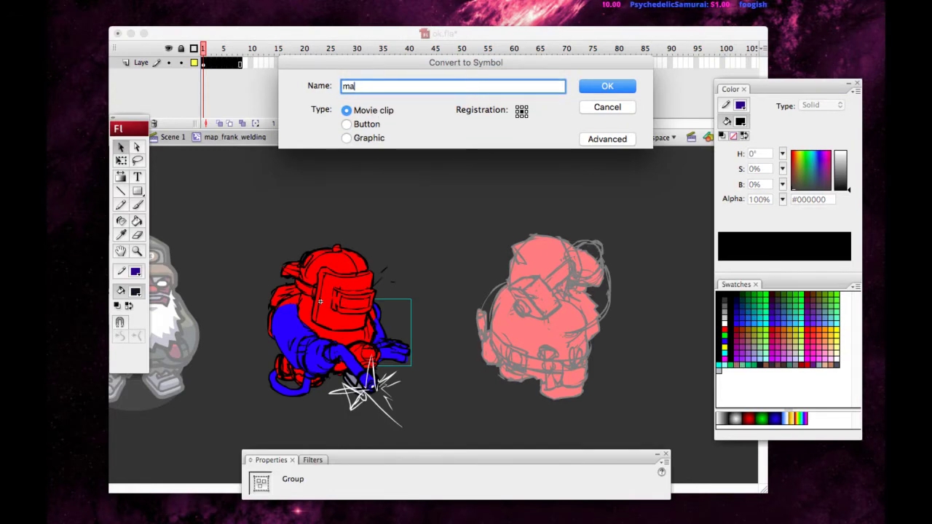
pyautogui.write('p_frankart')
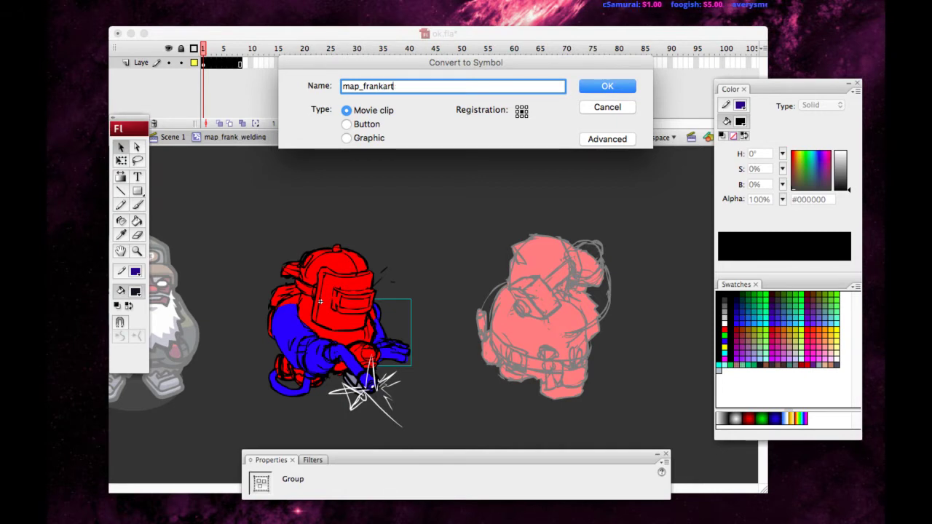
pyautogui.press('BackSpace')
pyautogui.press('BackSpace')
pyautogui.press('BackSpace')
pyautogui.press('BackSpace')
pyautogui.press('BackSpace')
pyautogui.press('BackSpace')
pyautogui.press('BackSpace')
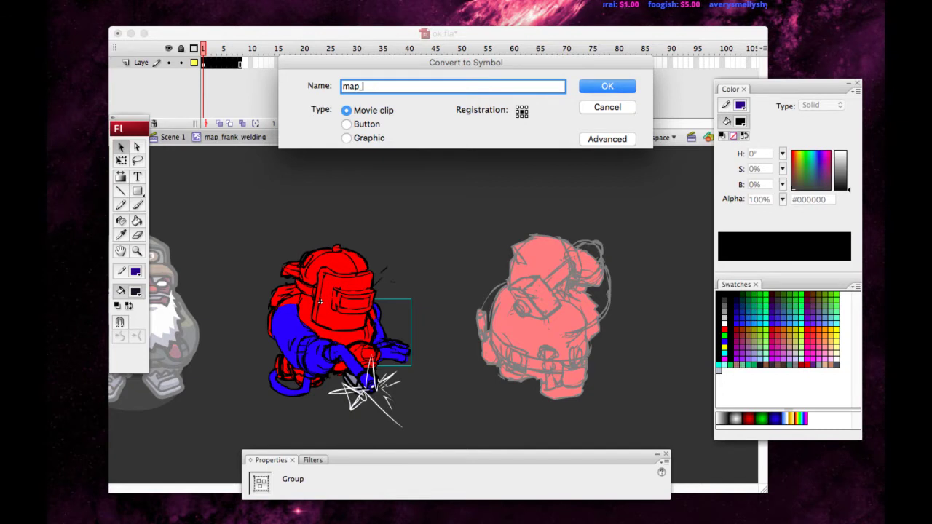
pyautogui.write('weldfrank')
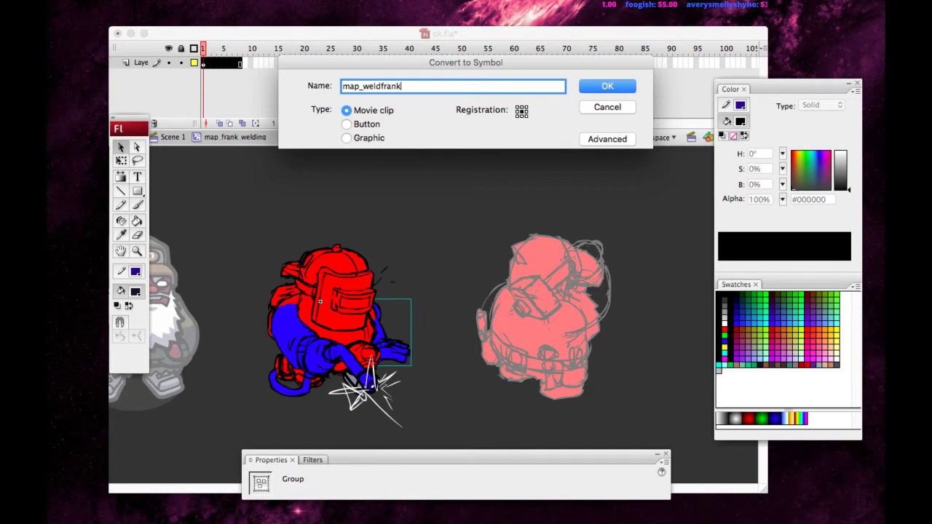
pyautogui.write('arm2')
pyautogui.press('super+a')
pyautogui.press('super+c')
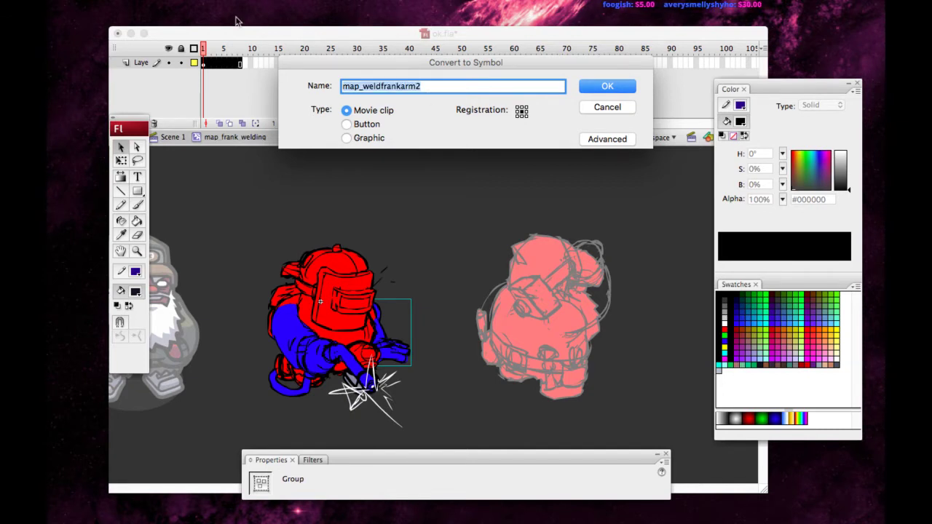
pyautogui.press('Return')
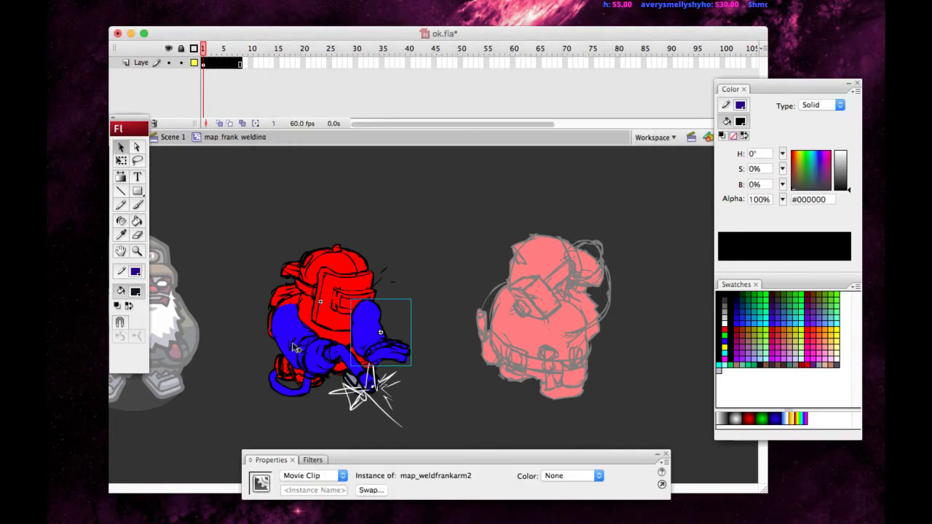
# Convert the near blue arm group with the welding sparks to a movie clip named map_weldfrankarm1.
pyautogui.click(295, 348)
pyautogui.press('F8')
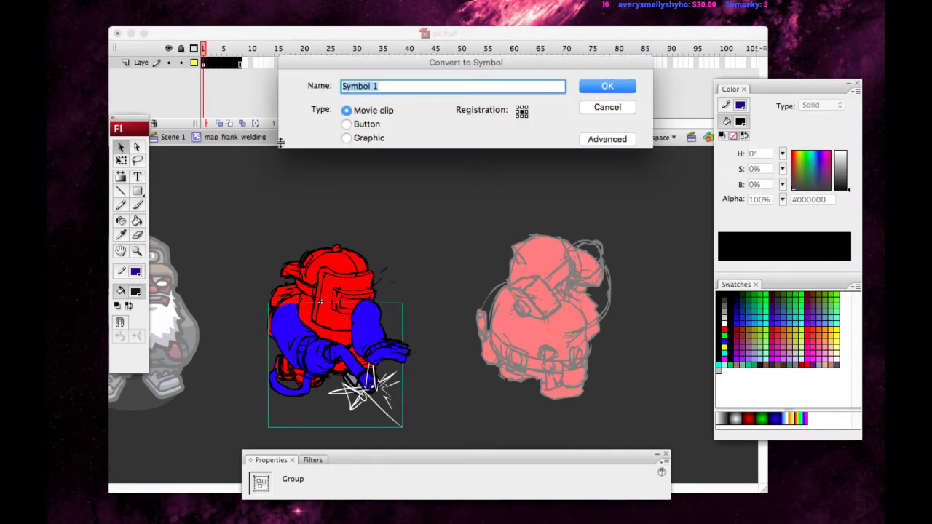
pyautogui.press('super+v')
pyautogui.press('Return')
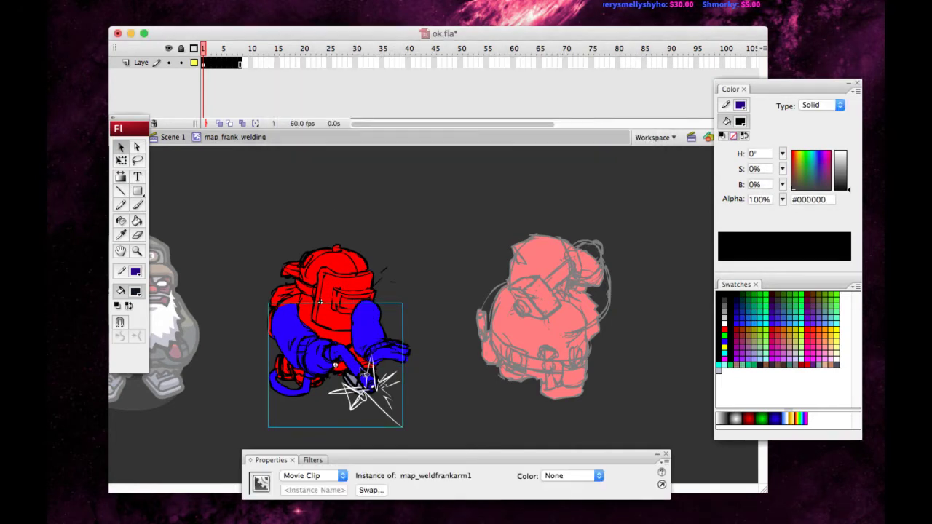
# Send the map_weldfrankarm2 clip behind the red head and body, and move the Properties panel lower, clear of the character.
pyautogui.press('super+Down')
pyautogui.press('Down')
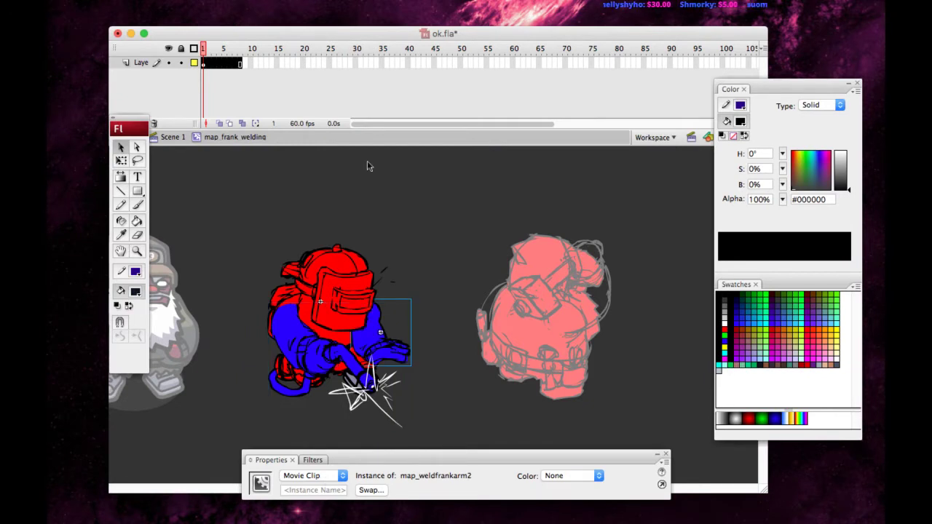
pyautogui.click(313, 453)
# Inside the map_weldfrankarm1 clip, break apart the artwork and delete the spark lines extending below the hand, returning to map_frank_welding.
pyautogui.moveTo(355, 424); pyautogui.dragTo(411, 406)
pyautogui.doubleClick(346, 397)
pyautogui.click(361, 394)
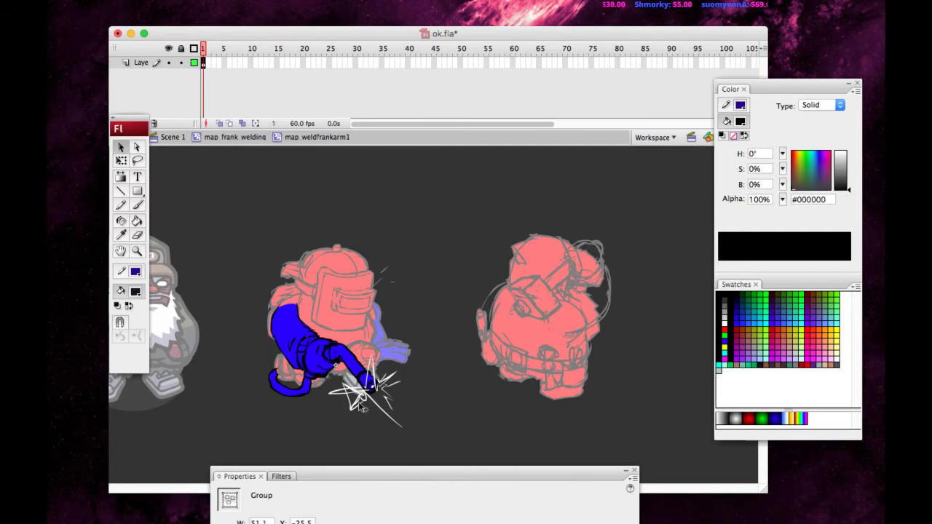
pyautogui.press('super+b')
pyautogui.moveTo(335, 445); pyautogui.dragTo(350, 443)
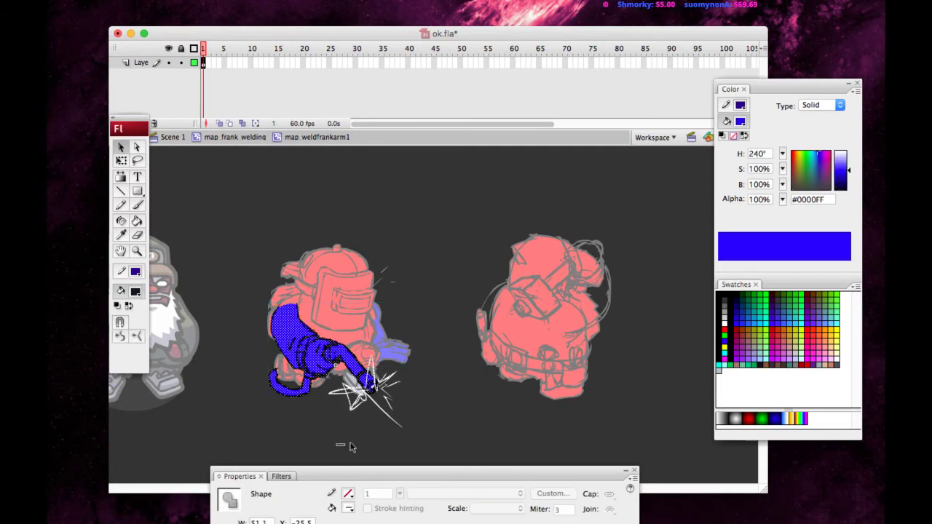
pyautogui.click(419, 383)
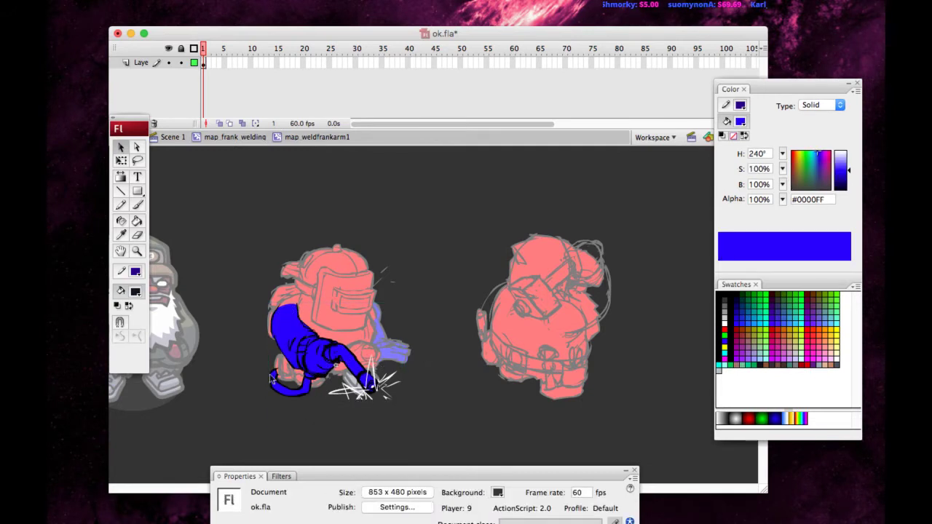
pyautogui.click(254, 136)
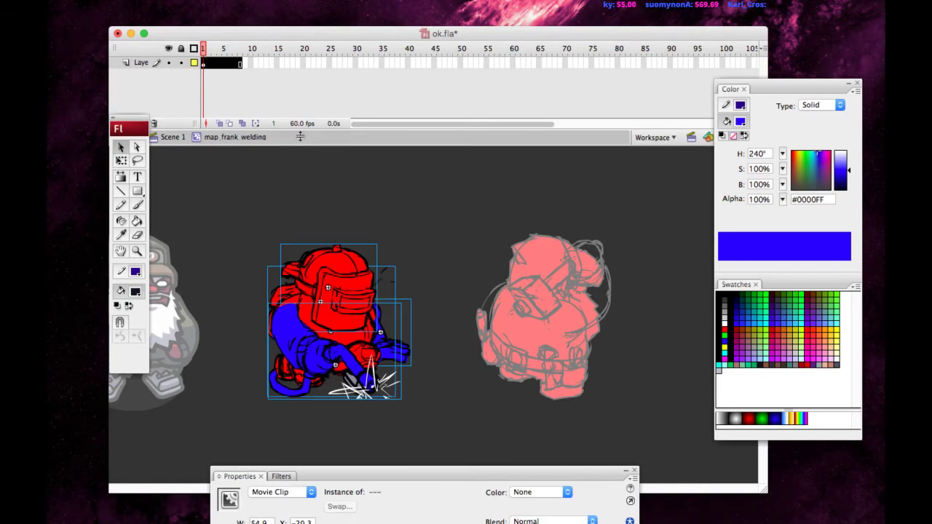
# Distribute the welding character's head, body and arm clips onto separate layers and delete the empty original layer.
pyautogui.rightClick(321, 285)
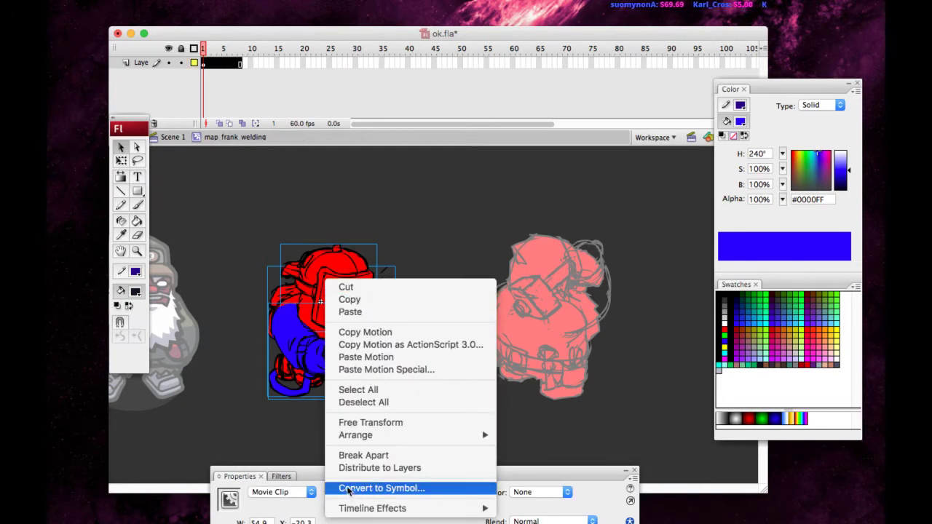
pyautogui.click(357, 468)
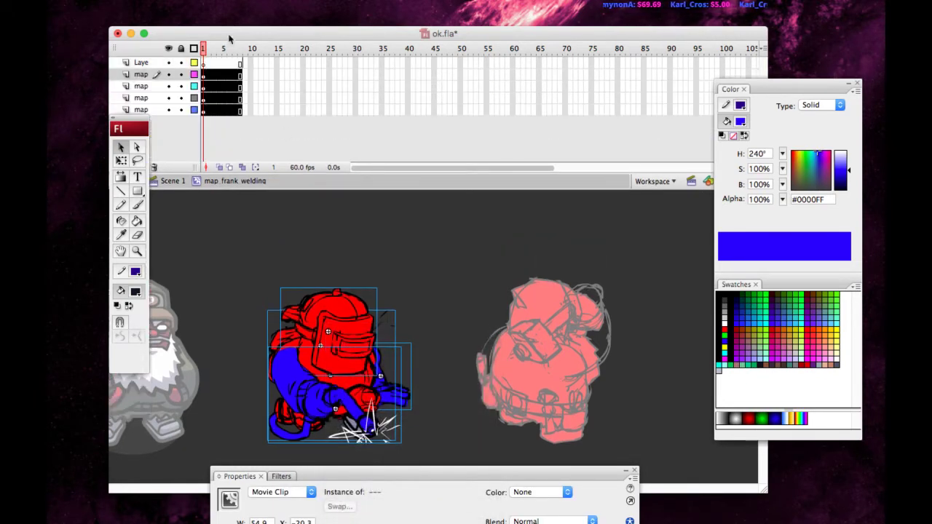
pyautogui.press('F4')
pyautogui.press('F4')
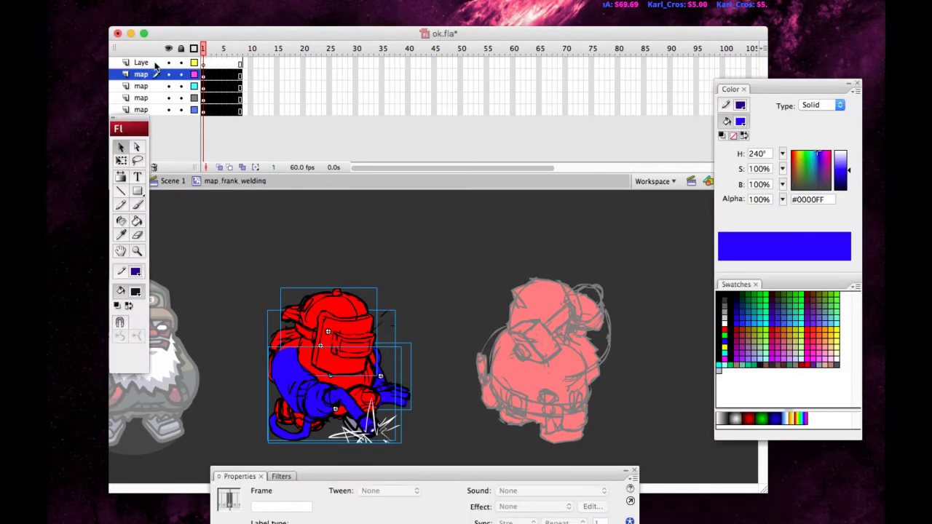
pyautogui.click(156, 64)
pyautogui.click(153, 166)
# Extend all four body-part layers in map_frank_welding to frame 23.
pyautogui.moveTo(223, 62); pyautogui.dragTo(223, 97)
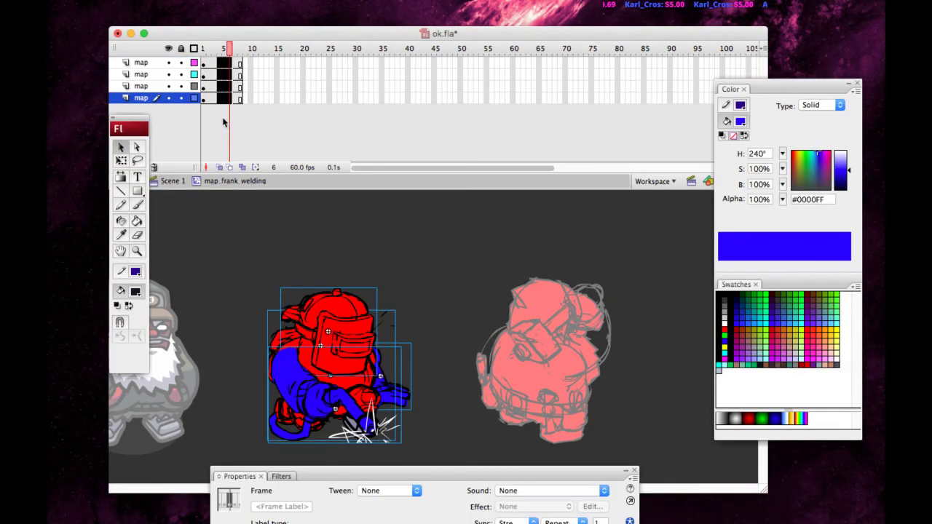
pyautogui.press('F5')
pyautogui.press('F5')
pyautogui.press('F5')
pyautogui.press('F5')
pyautogui.press('F5')
# Widen the layer-name column enough to read the clip names, save the file, and shorten the timeline area.
pyautogui.moveTo(228, 48)
pyautogui.mouseDown()
pyautogui.moveTo(209, 48)
pyautogui.moveTo(214, 42)
pyautogui.mouseUp()
pyautogui.moveTo(217, 34); pyautogui.dragTo(234, 31)
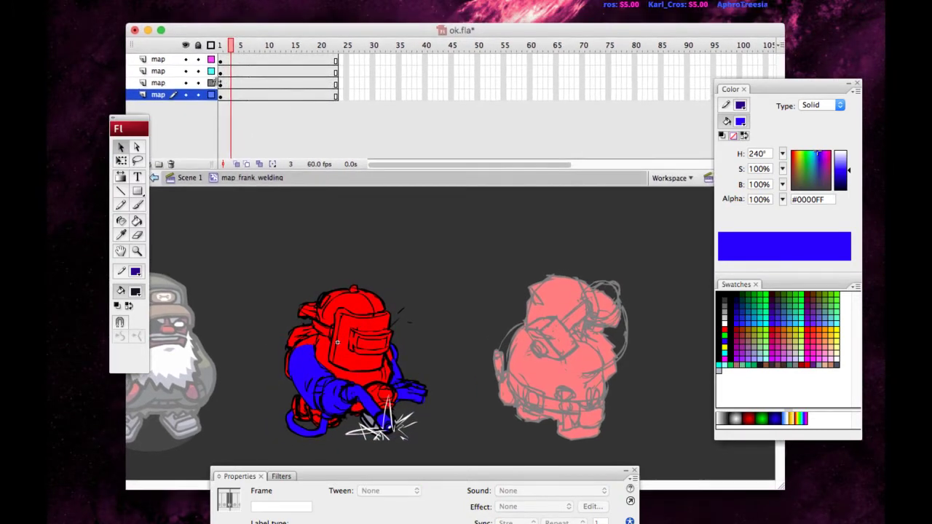
pyautogui.moveTo(216, 75); pyautogui.dragTo(264, 76)
pyautogui.hotkey('ctrl', 's')
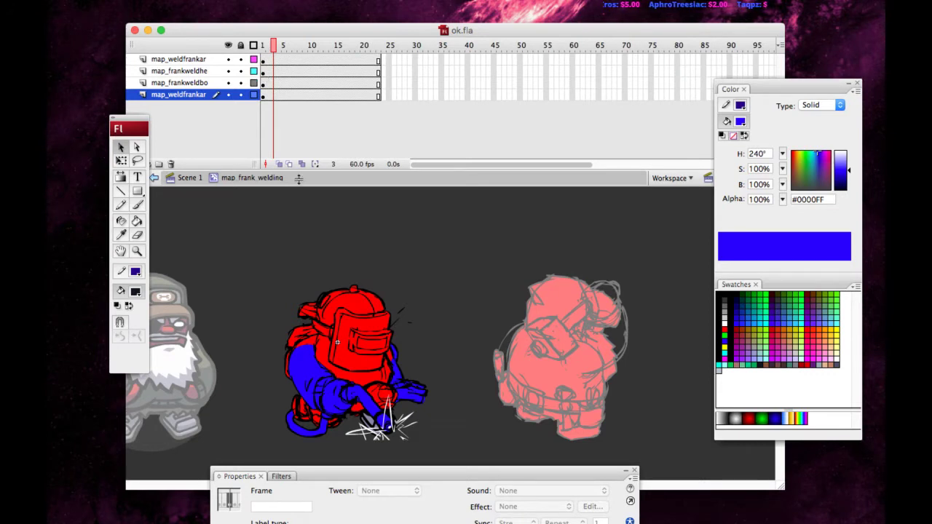
pyautogui.moveTo(298, 173); pyautogui.dragTo(296, 148)
# Shift the document window slightly and exit the map_frank_welding clip back to Scene 1.
pyautogui.click(120, 251)
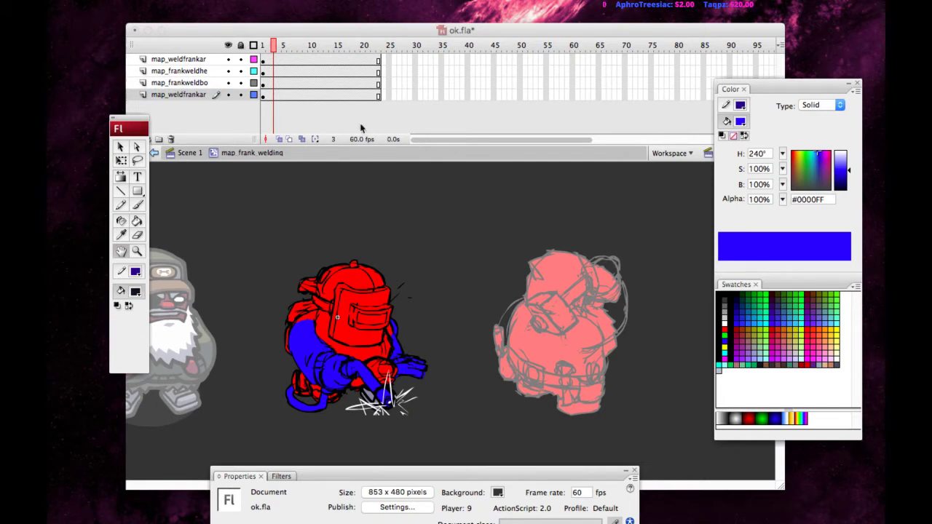
pyautogui.press('super+minus')
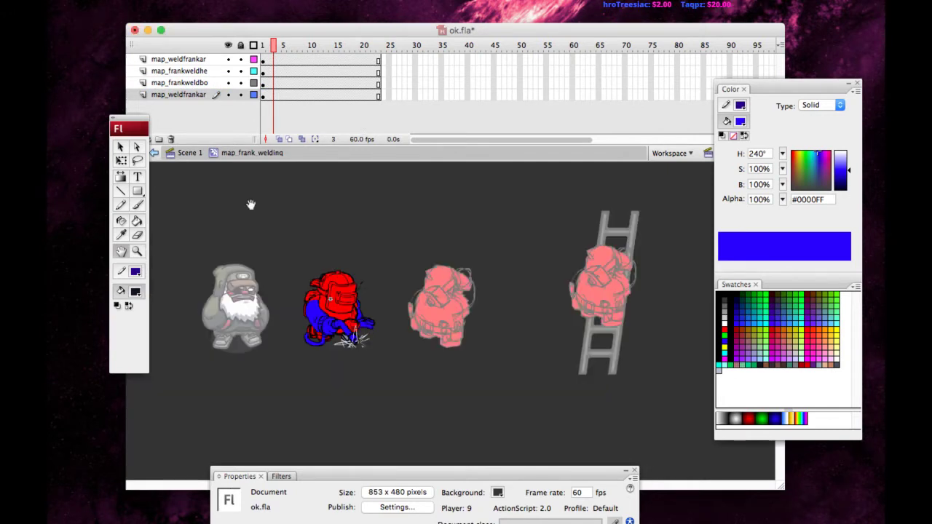
pyautogui.moveTo(250, 204); pyautogui.dragTo(223, 205)
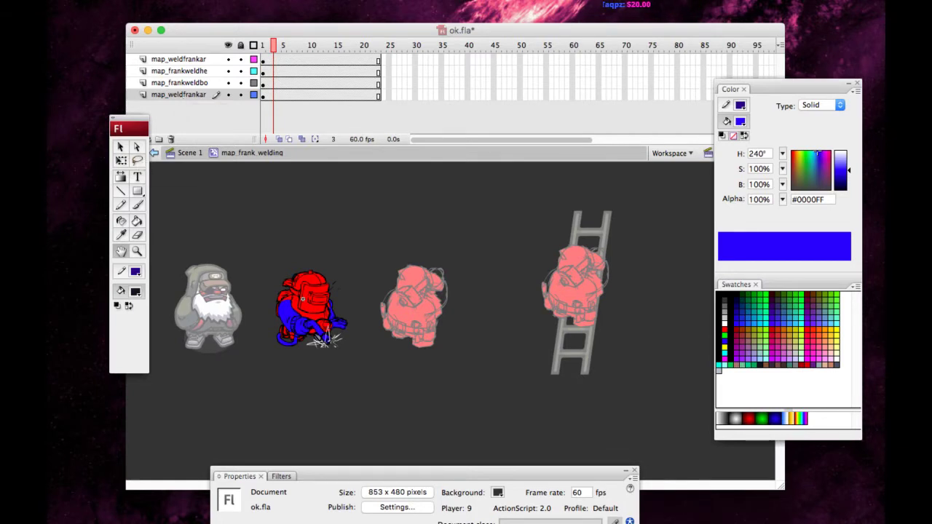
pyautogui.press('super+Tab')
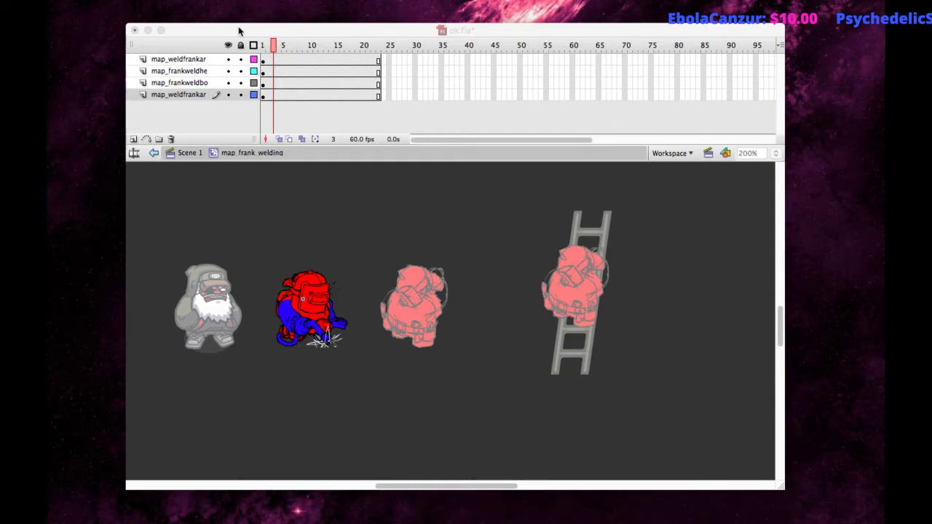
pyautogui.moveTo(240, 30); pyautogui.dragTo(222, 28)
pyautogui.click(121, 148)
pyautogui.doubleClick(193, 250)
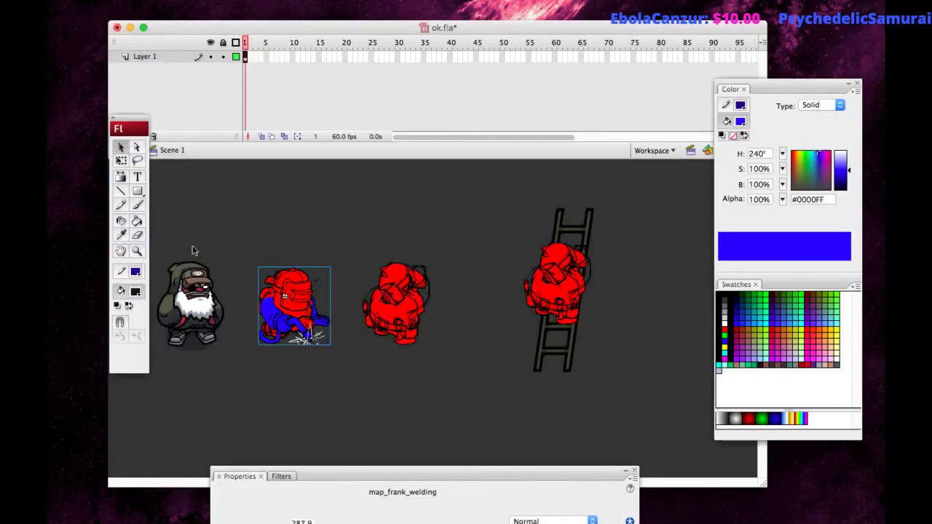
# Test the movie to preview the characters in ok.swf, then close the preview.
pyautogui.click(187, 299)
pyautogui.press('super+Return')
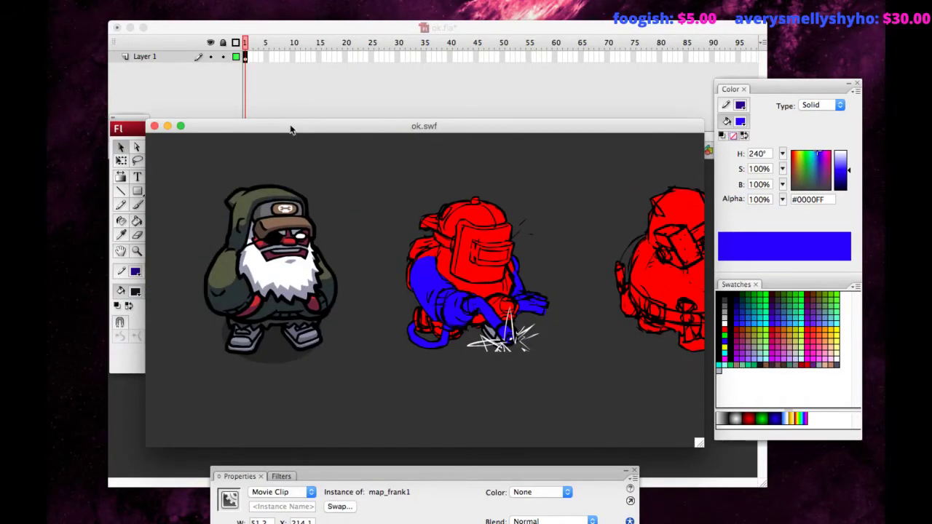
pyautogui.moveTo(290, 129); pyautogui.dragTo(296, 132)
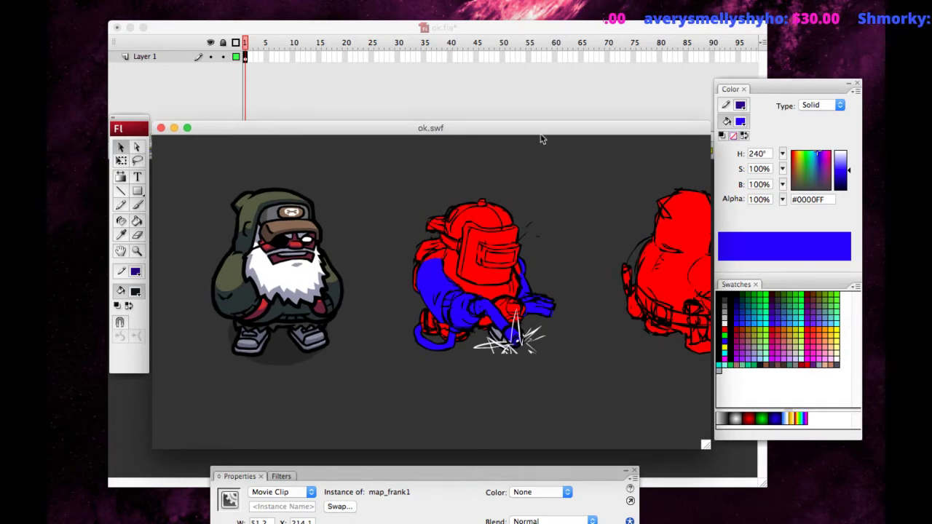
pyautogui.press('super+Tab')
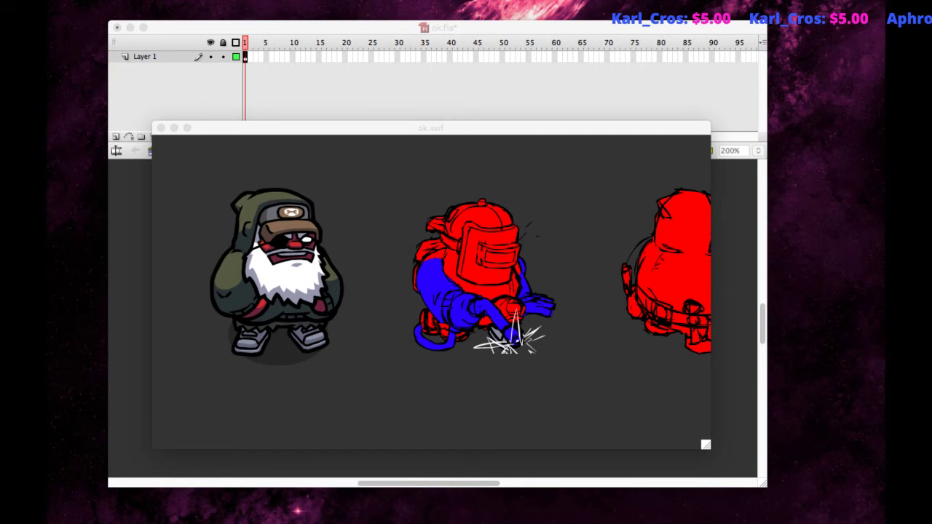
pyautogui.click(161, 128)
pyautogui.click(231, 150)
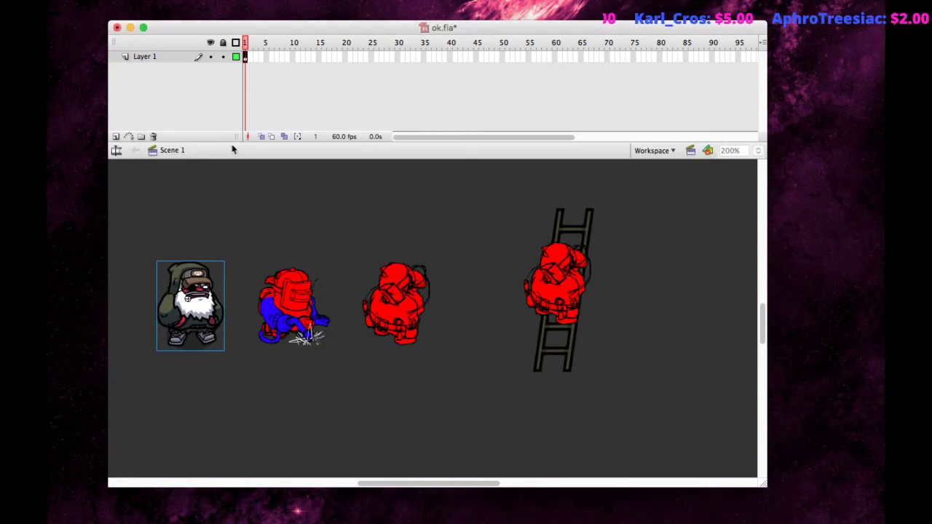
pyautogui.moveTo(256, 388); pyautogui.dragTo(451, 164)
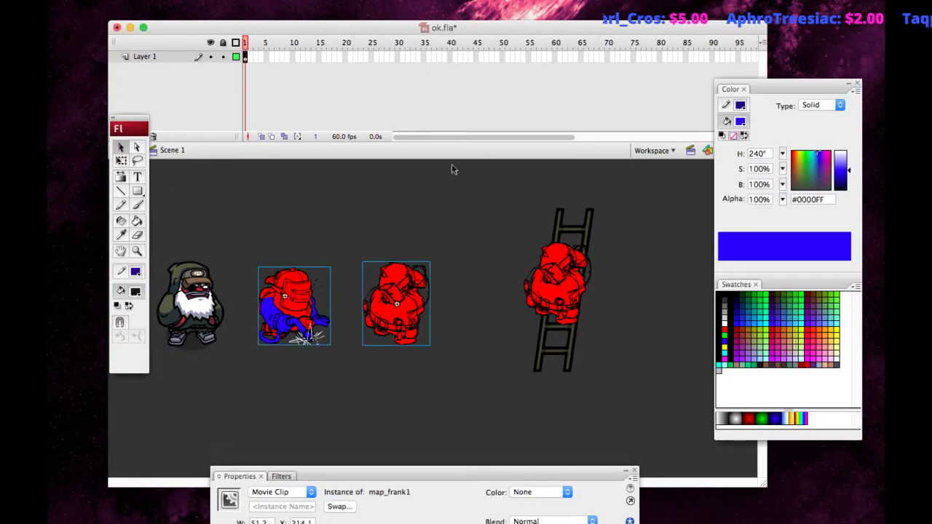
pyautogui.press('super+equal')
pyautogui.press('super+minus')
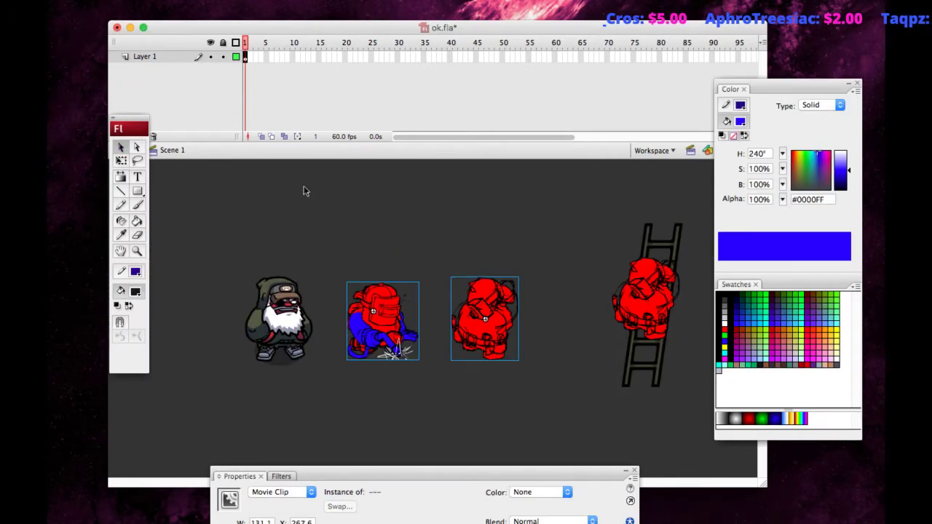
pyautogui.click(304, 191)
pyautogui.press('super+equal')
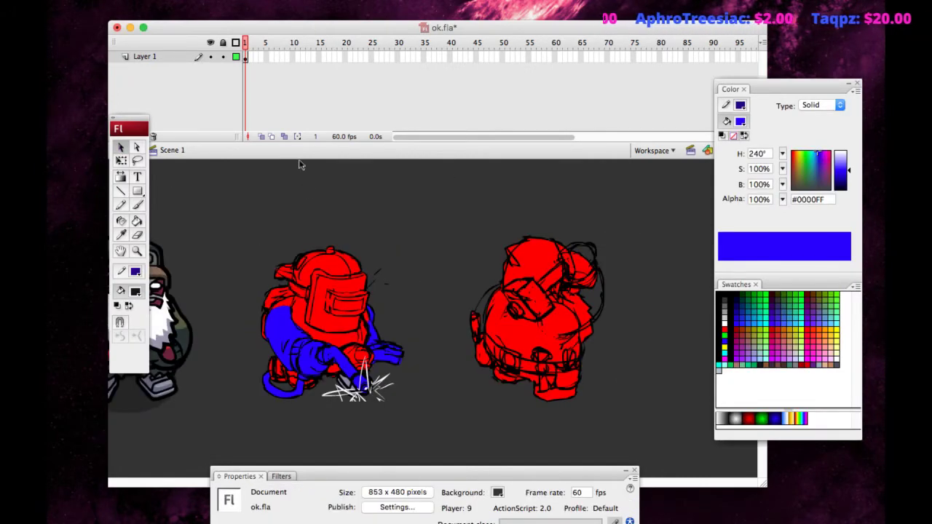
pyautogui.moveTo(254, 154); pyautogui.dragTo(258, 147)
pyautogui.press('super+minus')
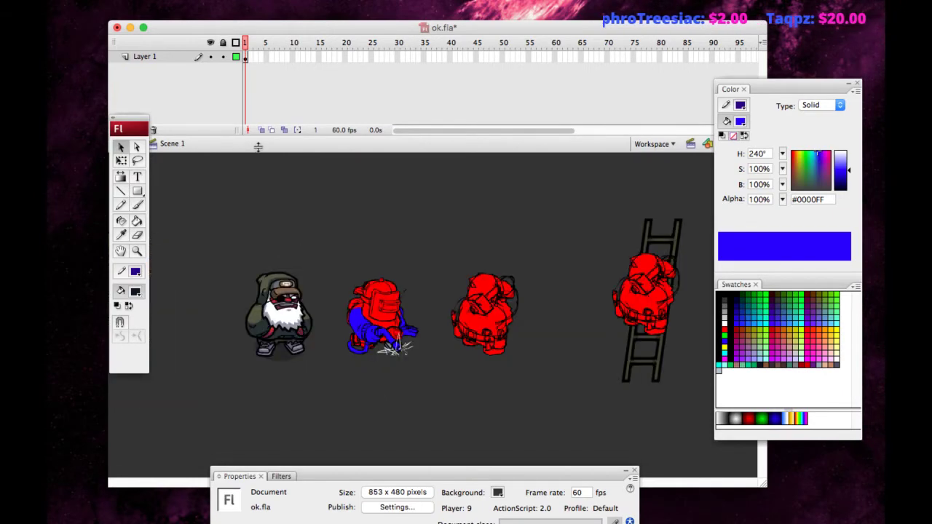
pyautogui.press('super+equal')
pyautogui.press('super+minus')
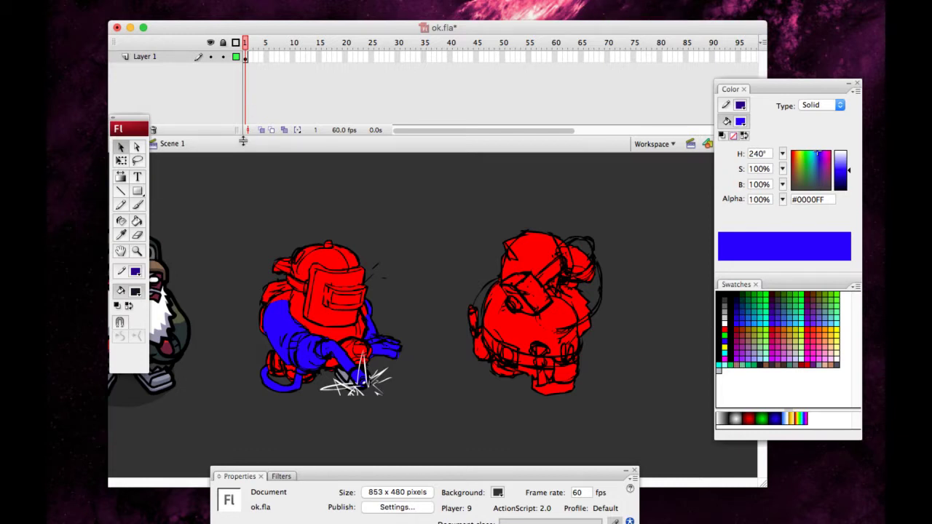
# Shorten the timeline area, reposition and resize the document window, and move the Tools panel clear of the bearded character.
pyautogui.moveTo(243, 141); pyautogui.dragTo(238, 129)
pyautogui.click(121, 252)
pyautogui.moveTo(206, 189); pyautogui.dragTo(271, 200)
pyautogui.moveTo(241, 131); pyautogui.dragTo(231, 106)
pyautogui.moveTo(203, 28); pyautogui.dragTo(170, 7)
pyautogui.moveTo(732, 466); pyautogui.dragTo(754, 492)
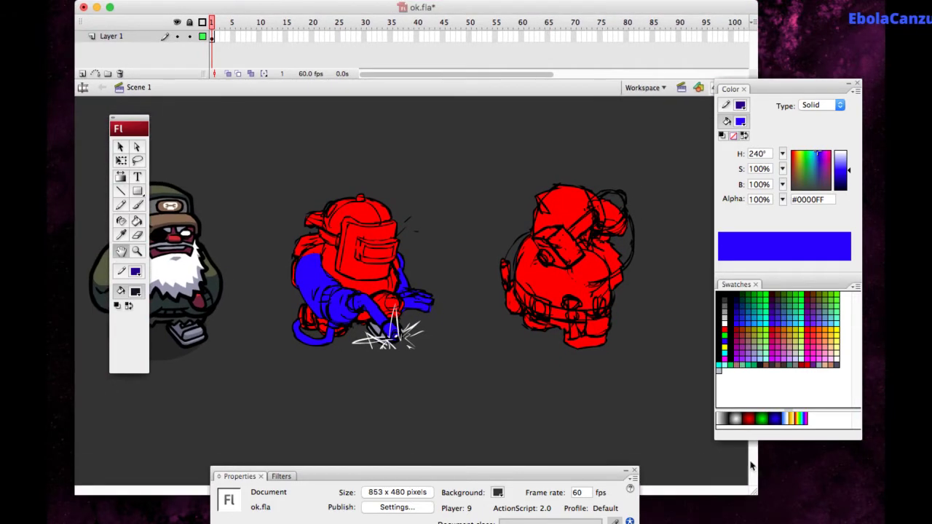
pyautogui.moveTo(158, 197); pyautogui.dragTo(230, 204)
pyautogui.moveTo(129, 122); pyautogui.dragTo(87, 138)
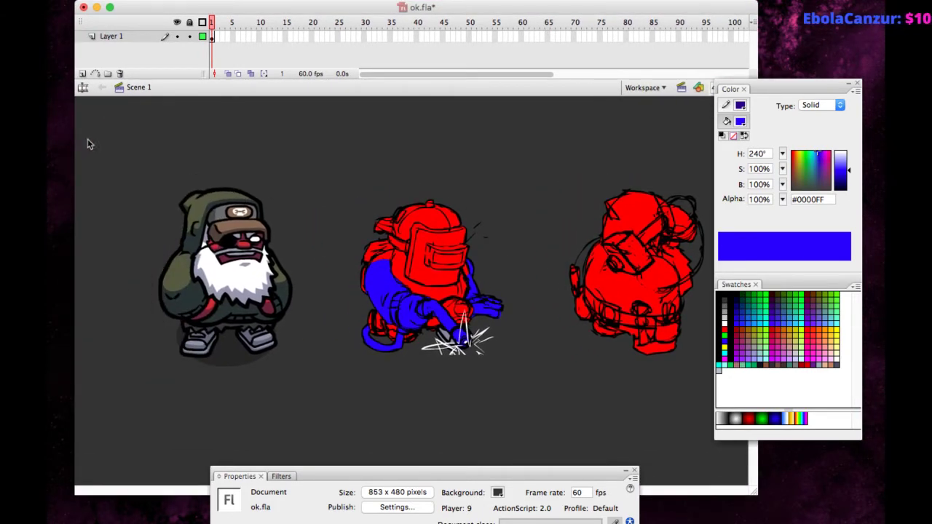
# Move the map_frankhammering character slightly closer to the welding character and save the file.
pyautogui.press('super+minus')
pyautogui.moveTo(305, 204); pyautogui.dragTo(179, 186)
pyautogui.press('v')
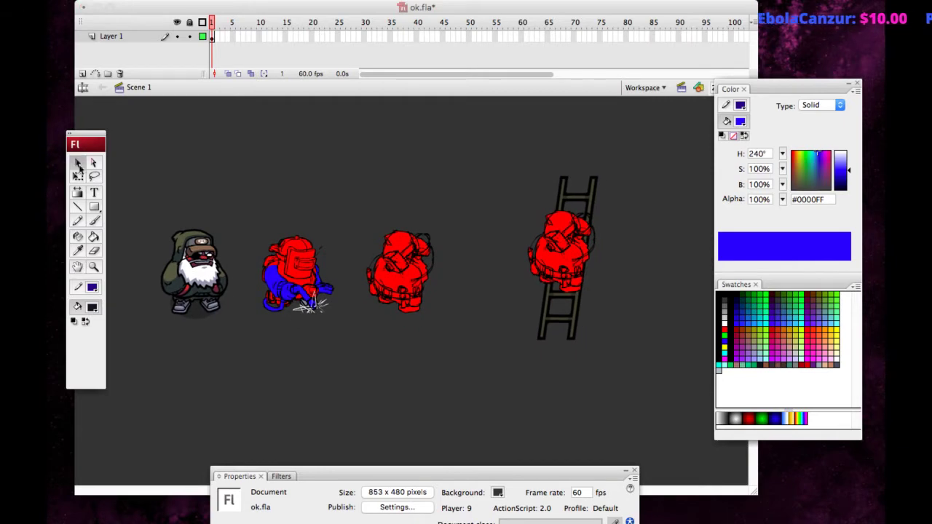
pyautogui.click(394, 256)
pyautogui.moveTo(399, 257); pyautogui.dragTo(394, 259)
pyautogui.hotkey('ctrl', 's')
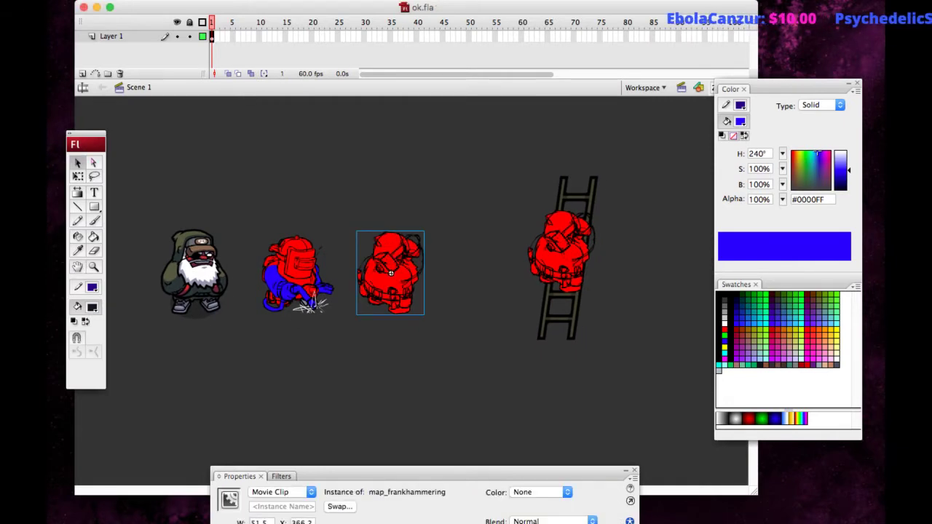
# Test the movie again to check the four characters' spacing, then close the preview.
pyautogui.press('super+Tab')
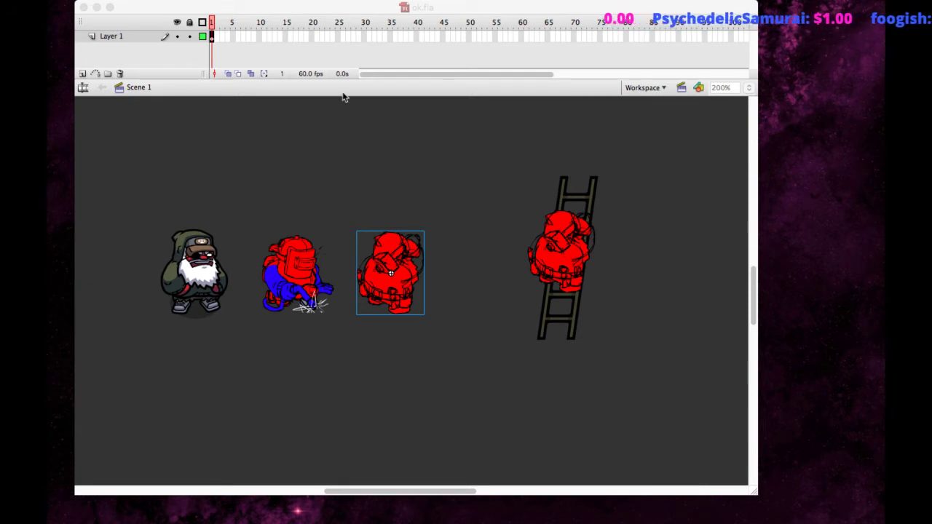
pyautogui.click(259, 190)
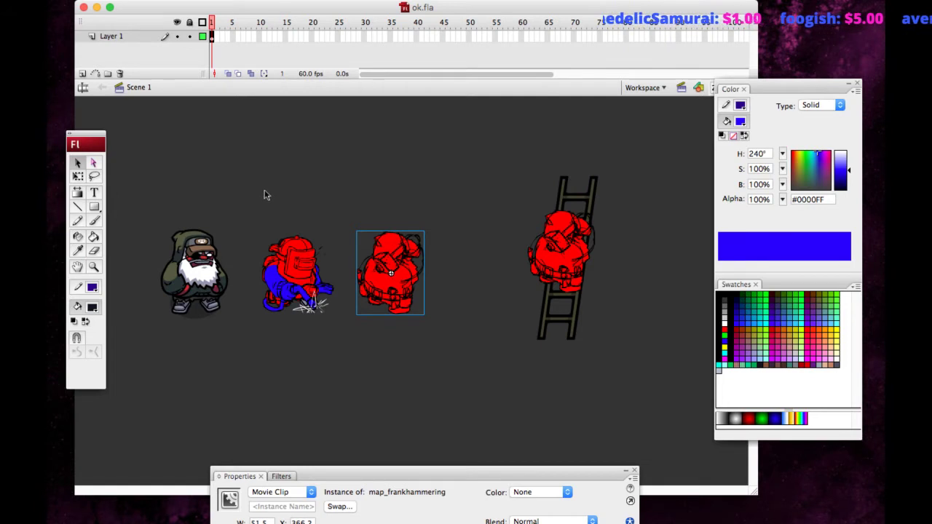
pyautogui.press('super+Return')
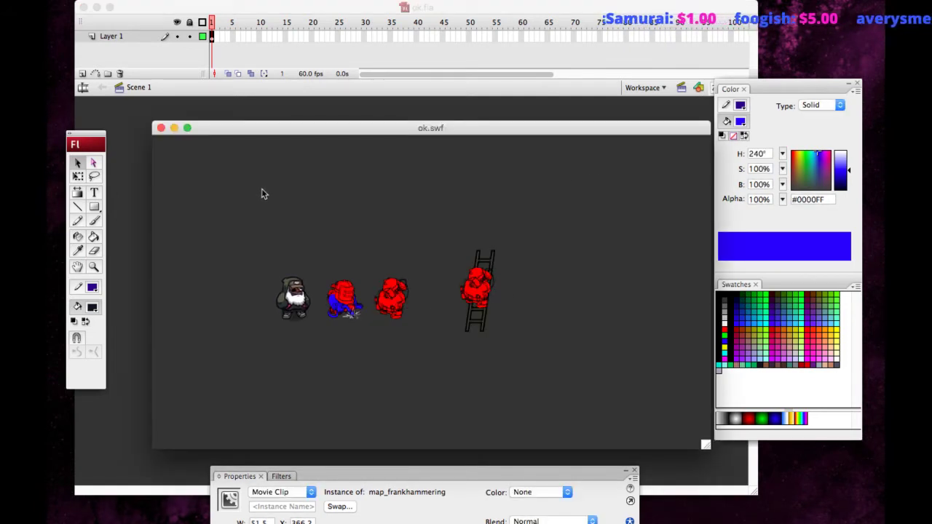
pyautogui.click(161, 129)
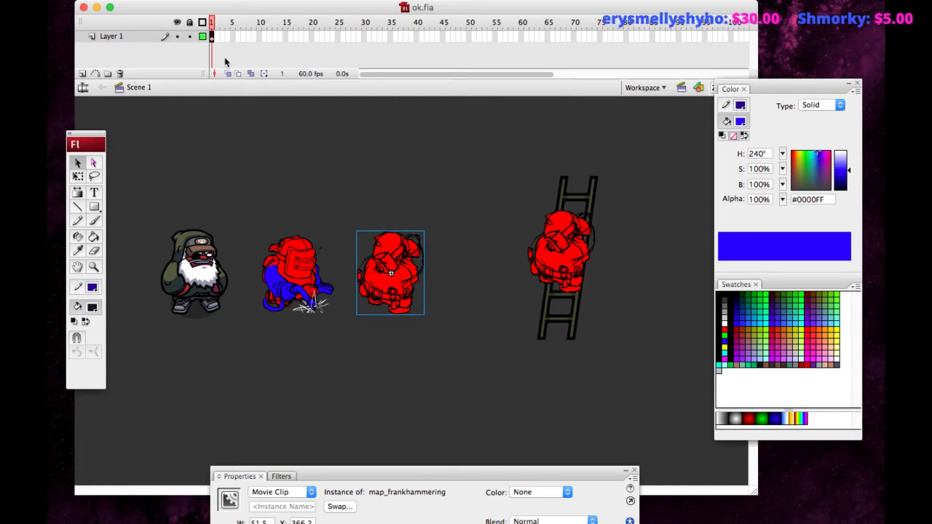
pyautogui.press('super+Tab')
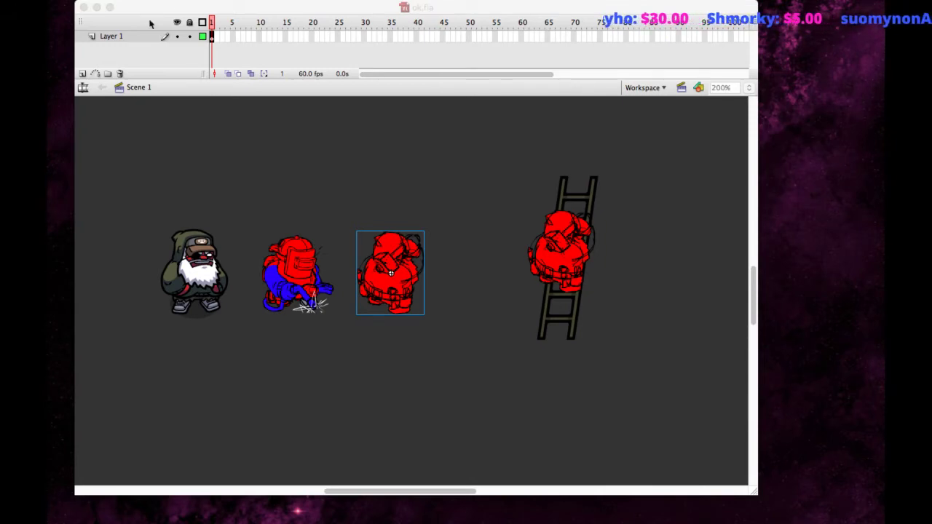
pyautogui.moveTo(146, 8); pyautogui.dragTo(0, 0)
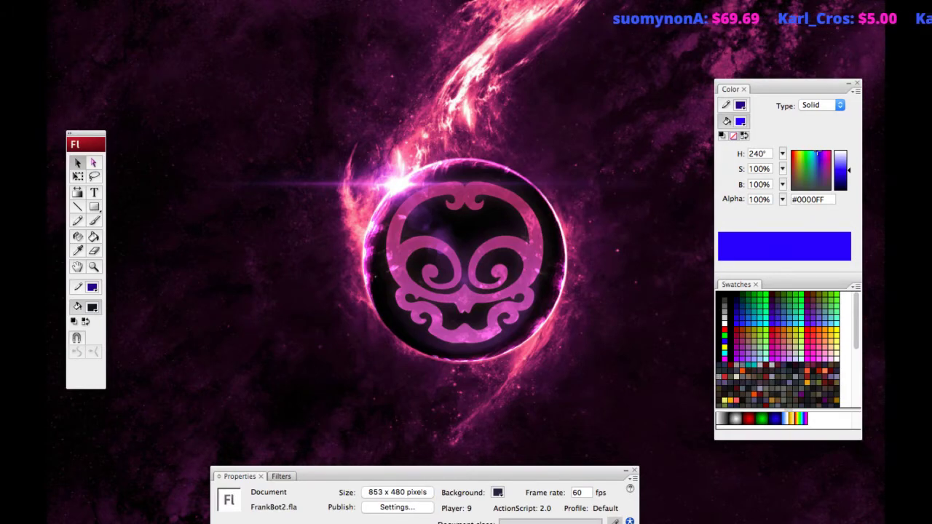
pyautogui.press('super+Tab')
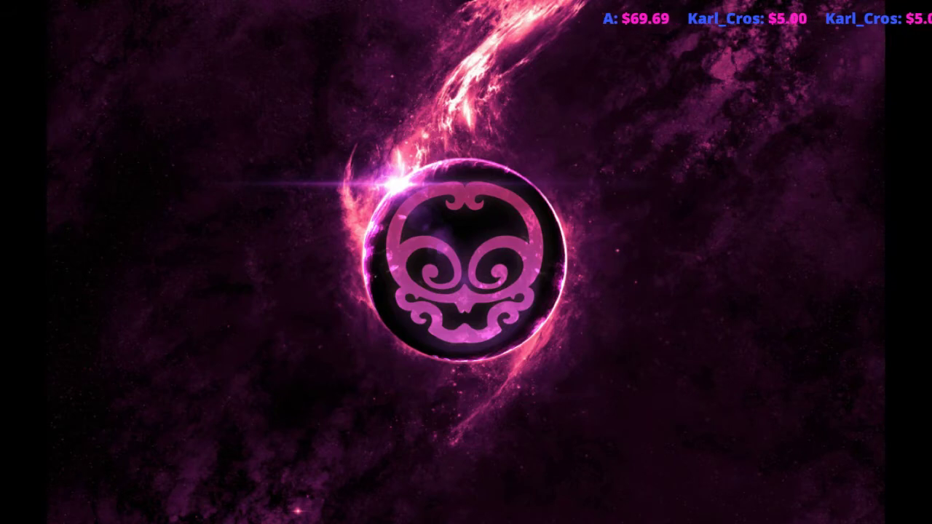
pyautogui.press('F4')
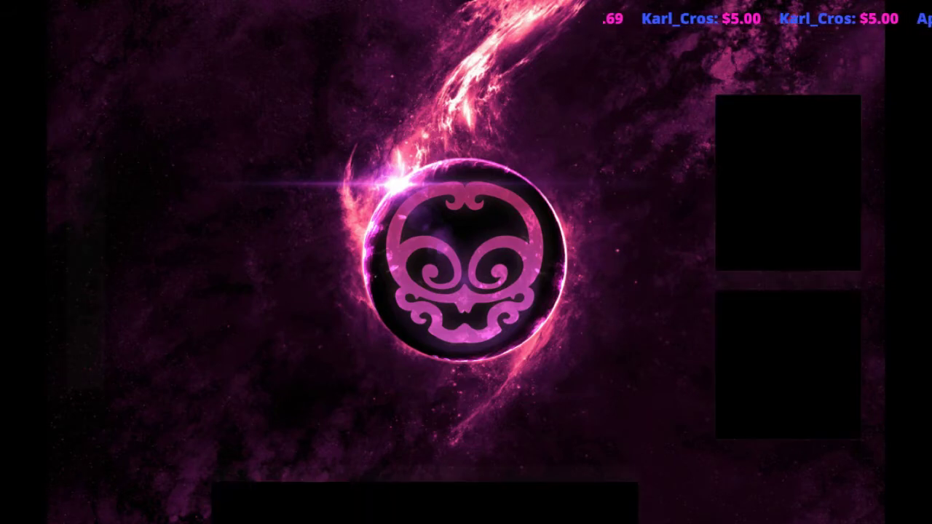
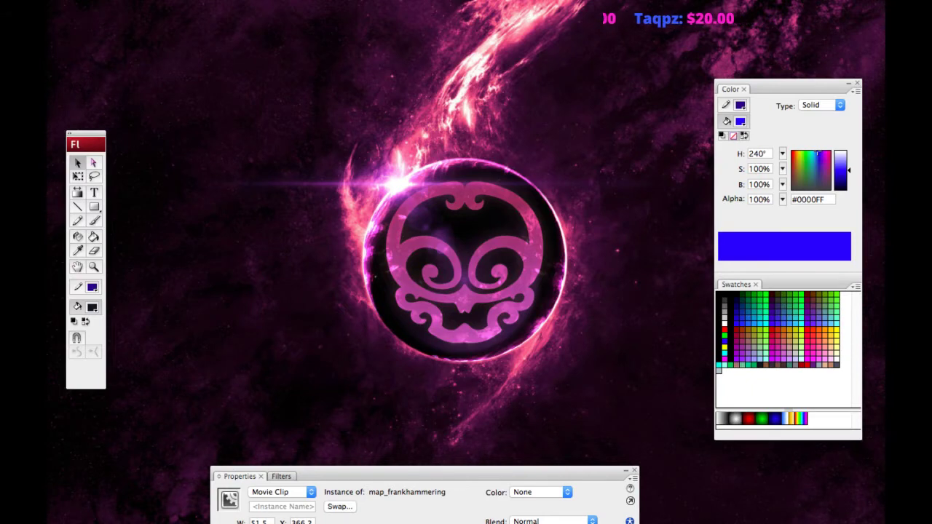
# Bring the ok.fla document window back into view between the Tools and Color panels.
pyautogui.moveTo(880, 51); pyautogui.dragTo(316, 51)
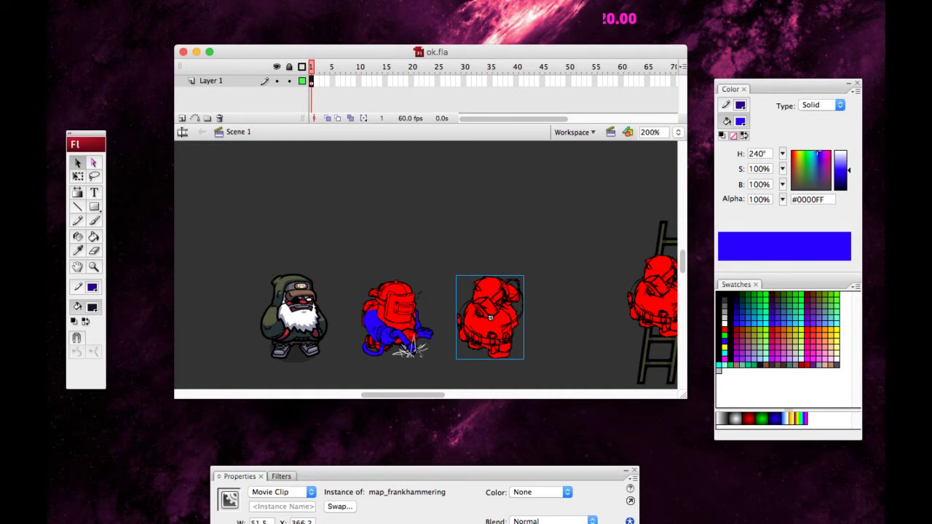
pyautogui.press('super+Tab')
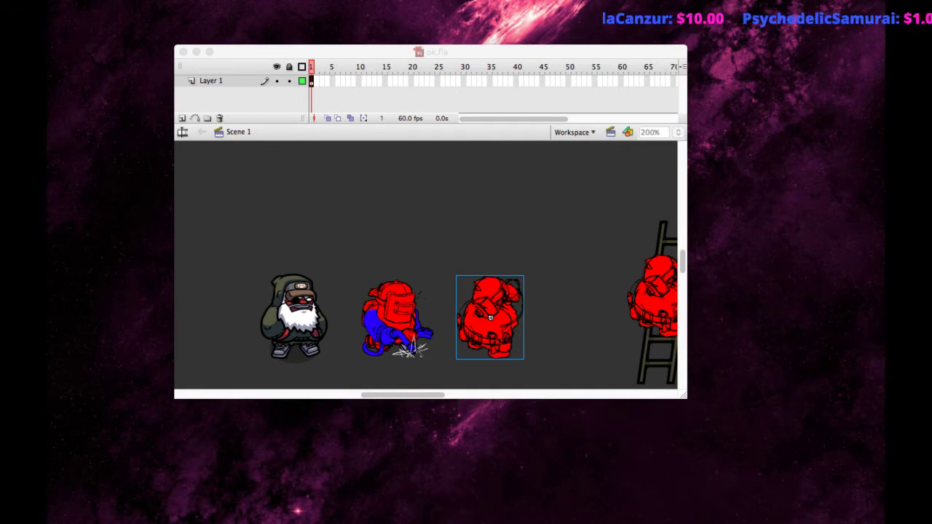
# Restore the panels, preview the movie once more to check the ladder character's spacing, and close the preview.
pyautogui.press('Tab')
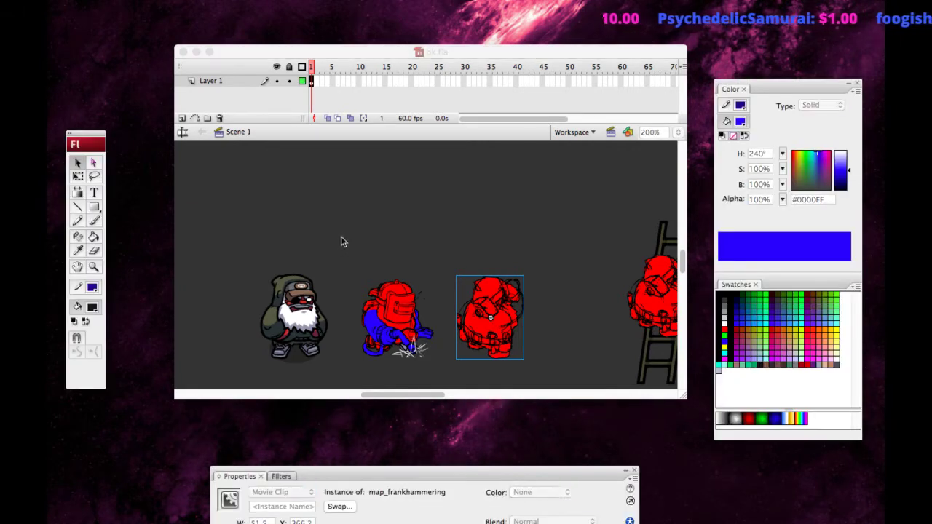
pyautogui.hotkey('ctrl', 'Return')
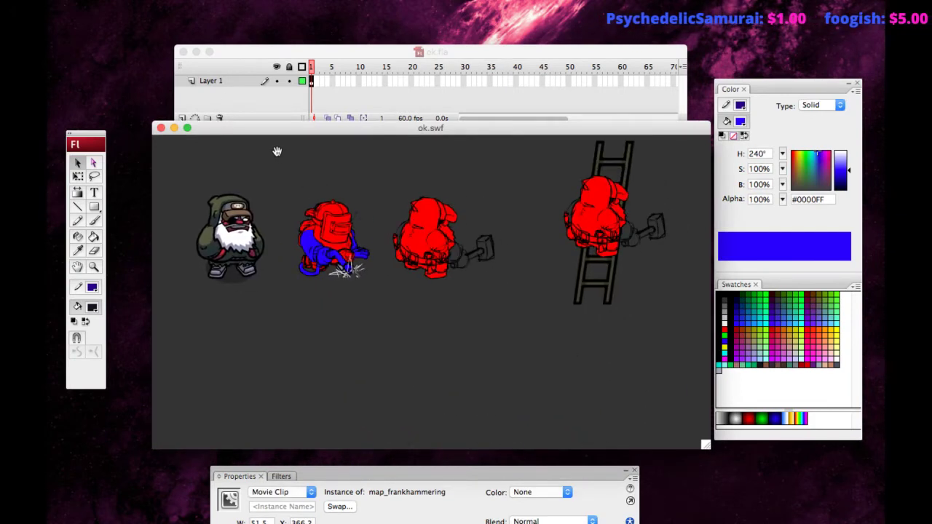
pyautogui.moveTo(276, 151); pyautogui.dragTo(289, 202)
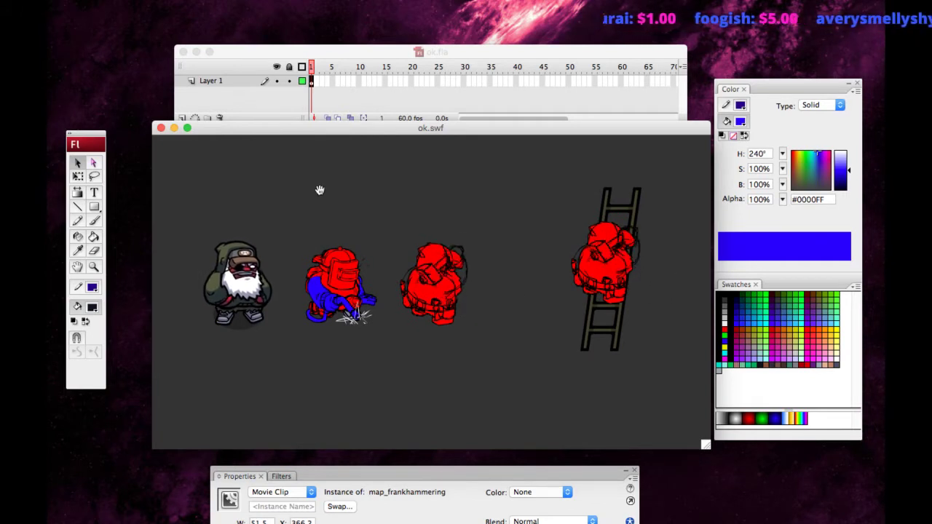
pyautogui.press('super+w')
# Nudge the map_frankhammering character on the ladder 2 pixels left and save the file.
pyautogui.click(651, 292)
pyautogui.press('super+equal')
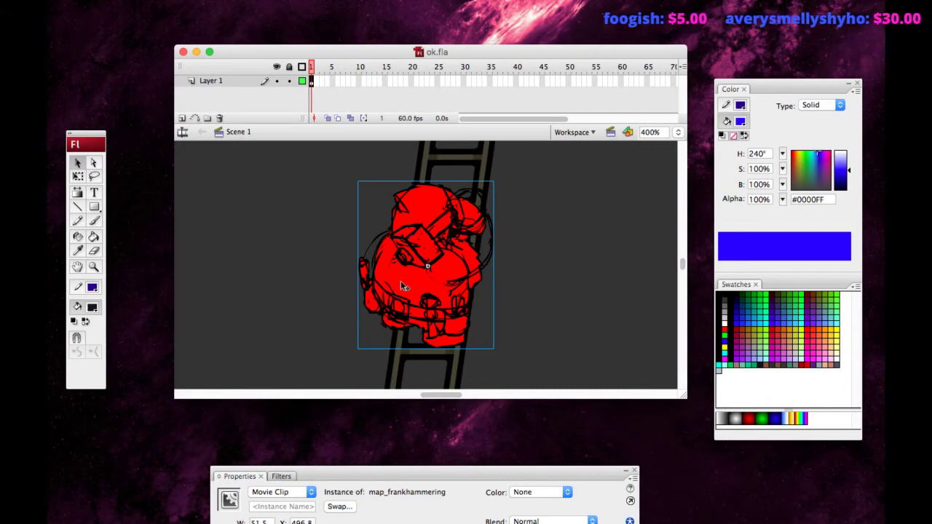
pyautogui.press('Left')
pyautogui.press('Left')
pyautogui.press('super+1')
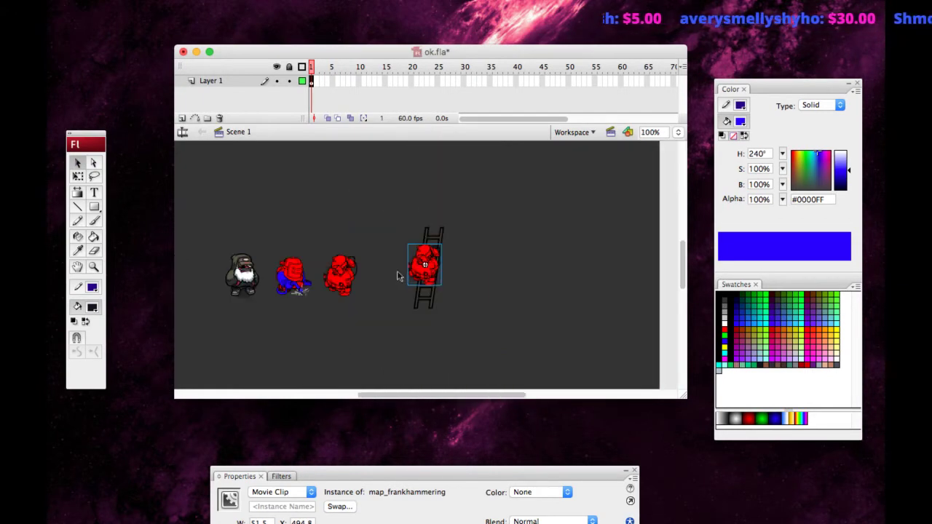
pyautogui.click(288, 212)
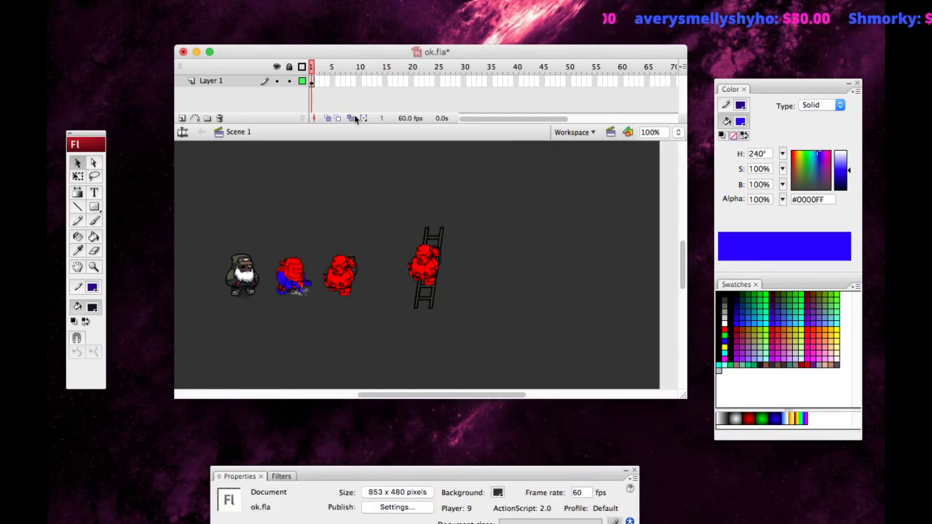
pyautogui.press('super+s')
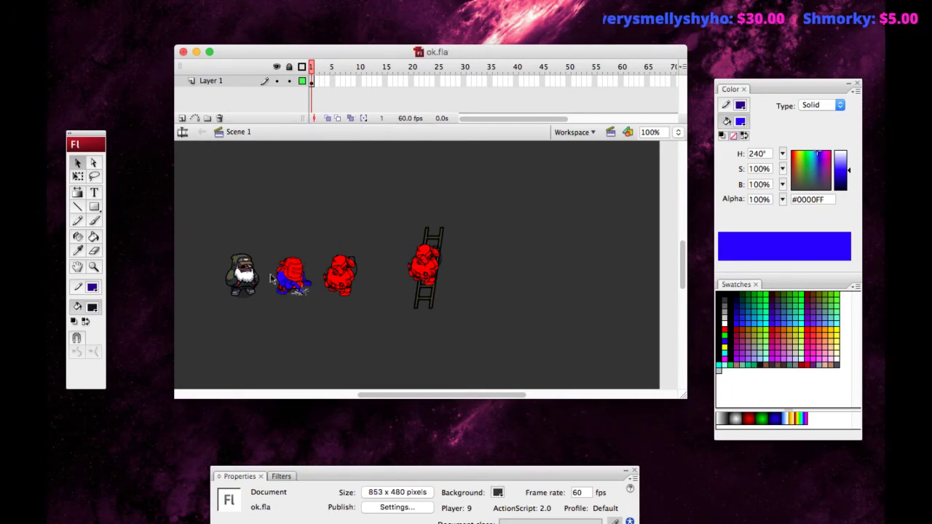
# Open the bearded map_frank1 character, select and copy all its artwork, and return to the main scene.
pyautogui.click(275, 269)
pyautogui.press('super+4')
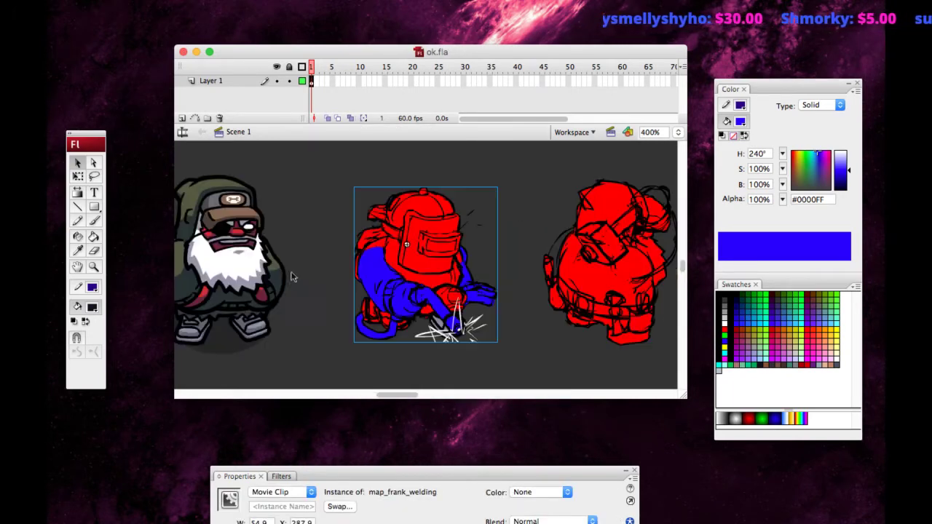
pyautogui.doubleClick(236, 218)
pyautogui.press('super+minus')
pyautogui.moveTo(270, 339); pyautogui.dragTo(391, 160)
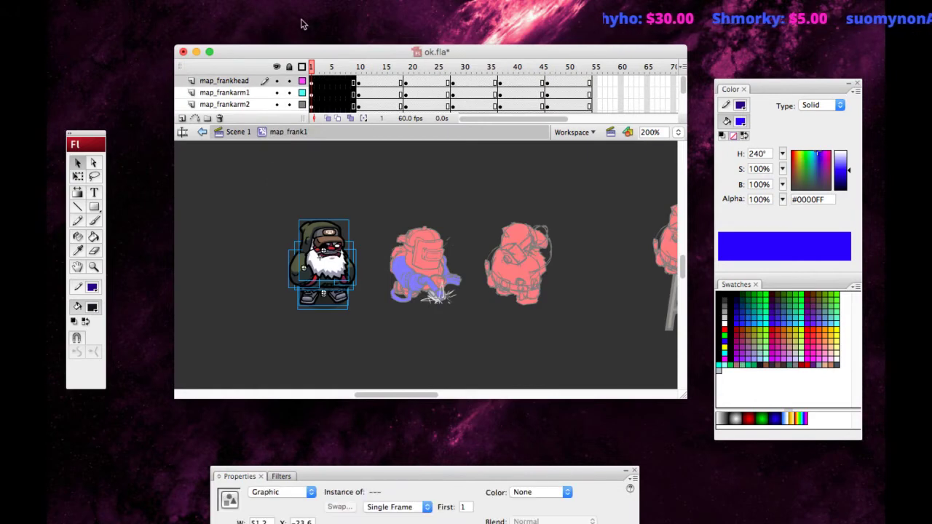
pyautogui.doubleClick(288, 202)
# Open map_frankweldhead inside map_frank_welding, insert a blank keyframe at frame 2 and turn on onion skinning.
pyautogui.click(422, 264)
pyautogui.press('super+4')
pyautogui.doubleClick(408, 263)
pyautogui.doubleClick(417, 234)
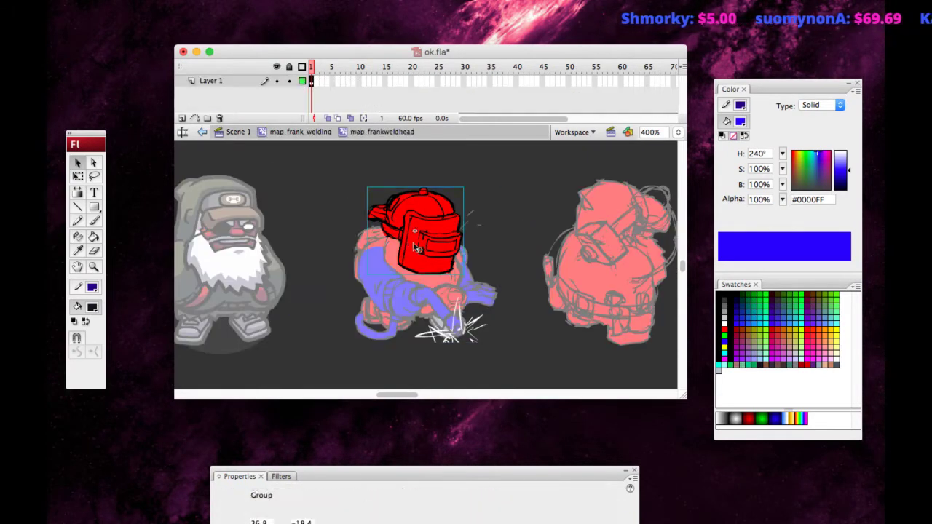
pyautogui.click(316, 83)
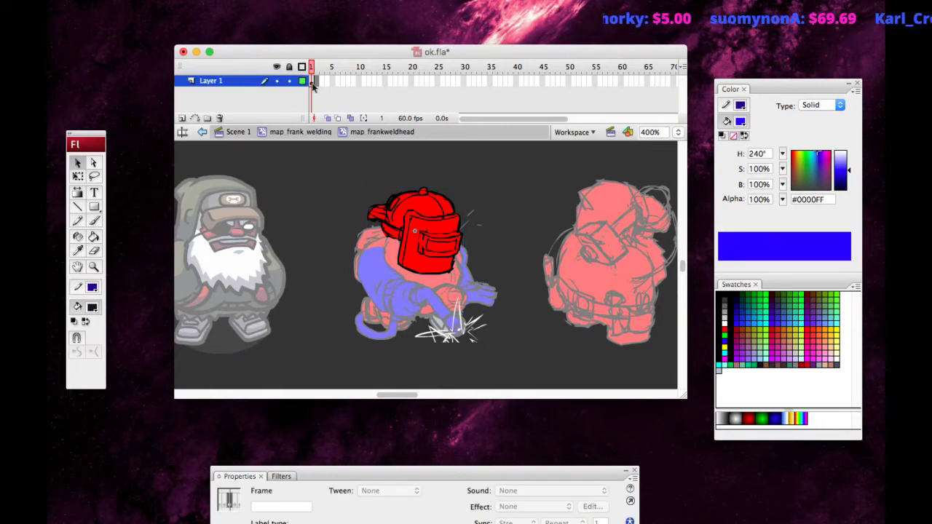
pyautogui.press('F7')
pyautogui.click(327, 118)
# Paste the bearded character beside the welding sketch as a style reference and delete its ground shadow.
pyautogui.press('super+v')
pyautogui.moveTo(405, 262); pyautogui.dragTo(547, 262)
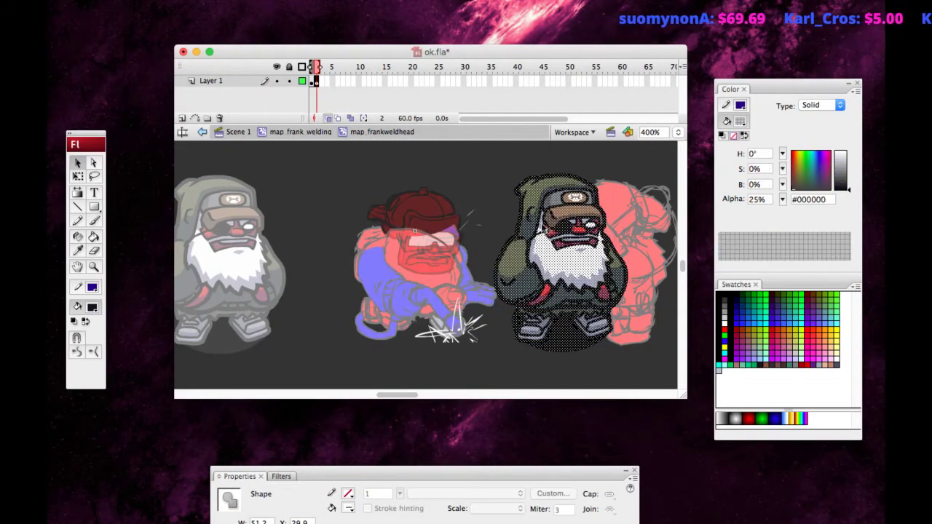
pyautogui.click(559, 355)
pyautogui.click(560, 345)
pyautogui.press('Delete')
pyautogui.click(512, 332)
pyautogui.press('Delete')
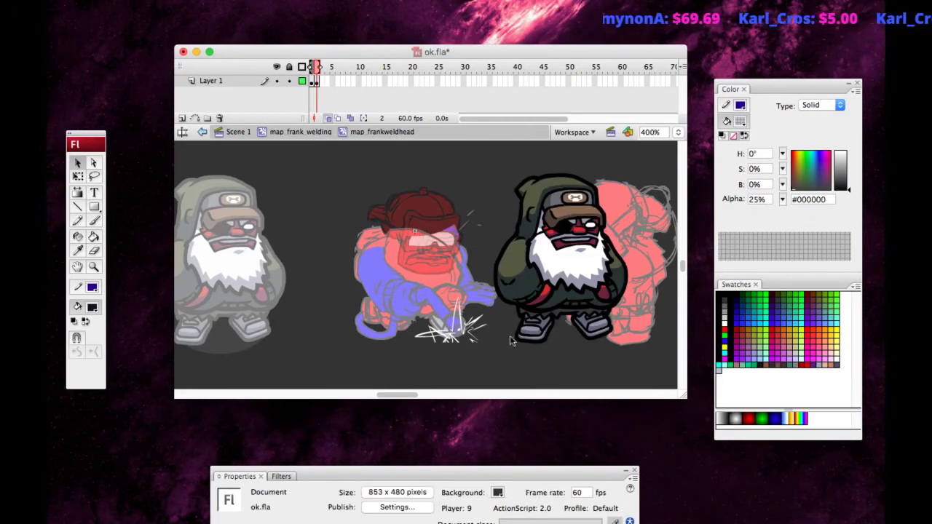
# Move and enlarge the document window so the welding sketch and bearded reference both fit at 800% zoom.
pyautogui.moveTo(420, 356); pyautogui.dragTo(576, 212)
pyautogui.press('super+equal')
pyautogui.click(307, 188)
pyautogui.moveTo(290, 57); pyautogui.dragTo(242, 30)
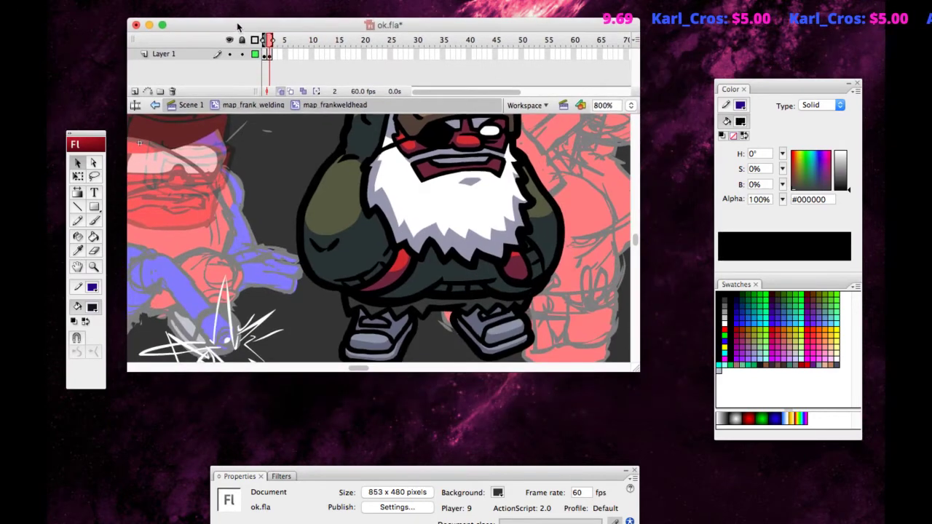
pyautogui.moveTo(639, 370); pyautogui.dragTo(721, 478)
pyautogui.press('space')
pyautogui.moveTo(157, 180); pyautogui.dragTo(282, 216)
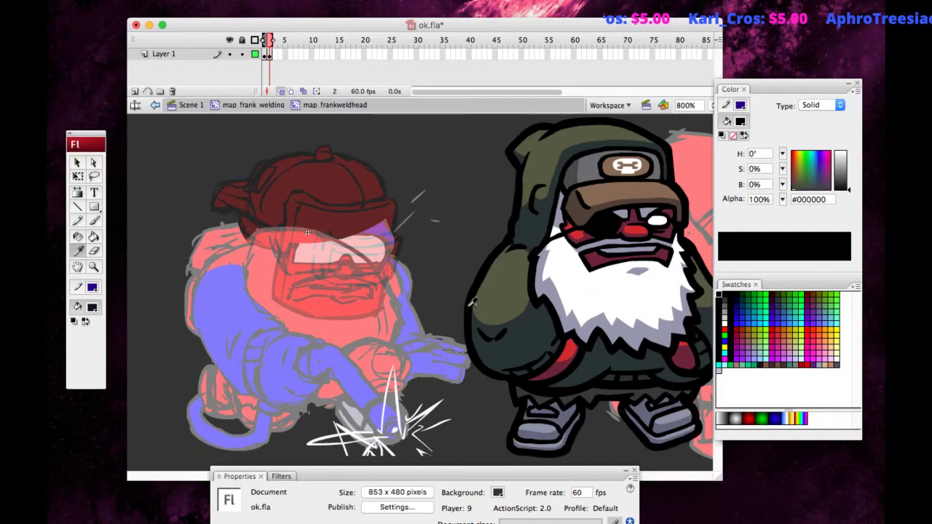
# Sample the bearded reference's black outline colour, choose a smaller brush size, and undo the test strokes beside the sketch.
pyautogui.click(472, 302)
pyautogui.press('b')
pyautogui.moveTo(175, 218); pyautogui.dragTo(185, 236)
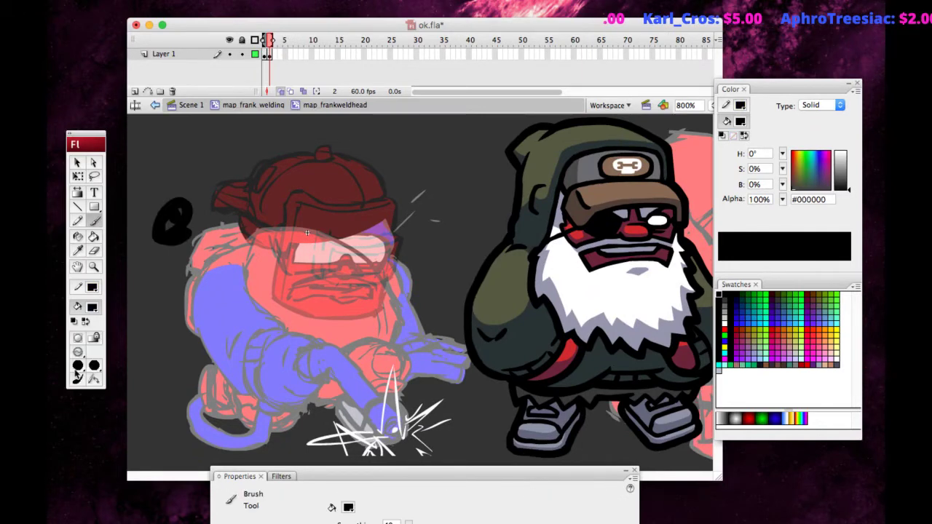
pyautogui.click(78, 365)
pyautogui.click(80, 357)
pyautogui.moveTo(187, 173); pyautogui.dragTo(223, 153)
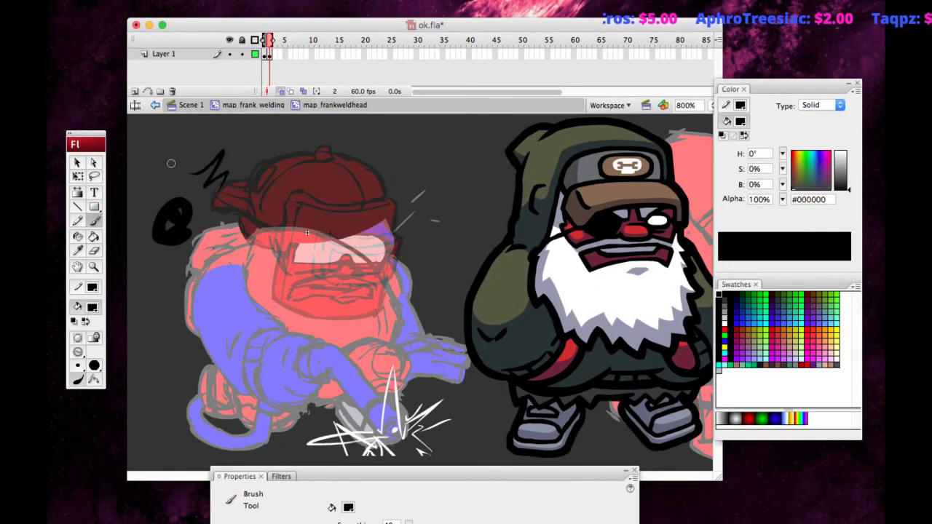
pyautogui.moveTo(193, 209); pyautogui.dragTo(138, 260)
pyautogui.press('v')
pyautogui.hotkey('ctrl', 'z')
pyautogui.hotkey('ctrl', 'z')
pyautogui.hotkey('ctrl', 'z')
# Brush the welding mask's black outline over the sketch along its top, right side and lower edge, redoing the lower stroke.
pyautogui.press('h')
pyautogui.moveTo(206, 228); pyautogui.dragTo(212, 215)
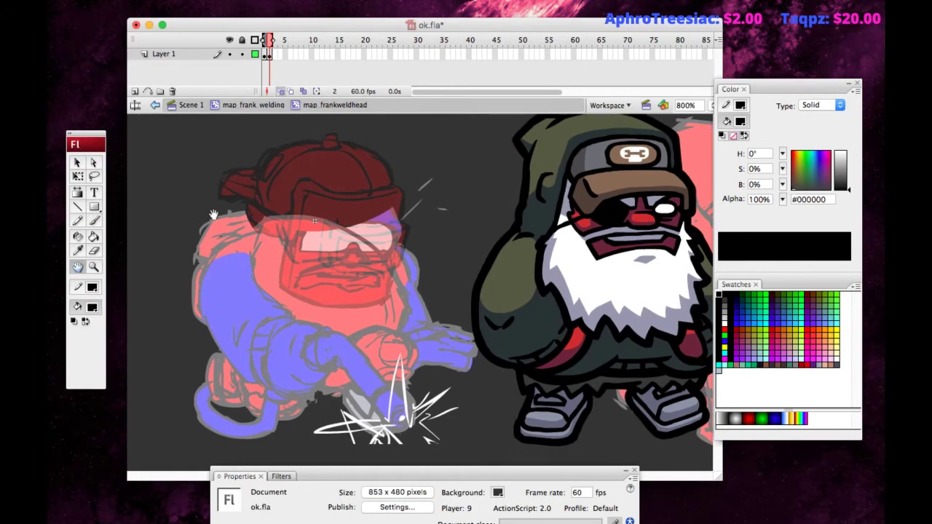
pyautogui.press('b')
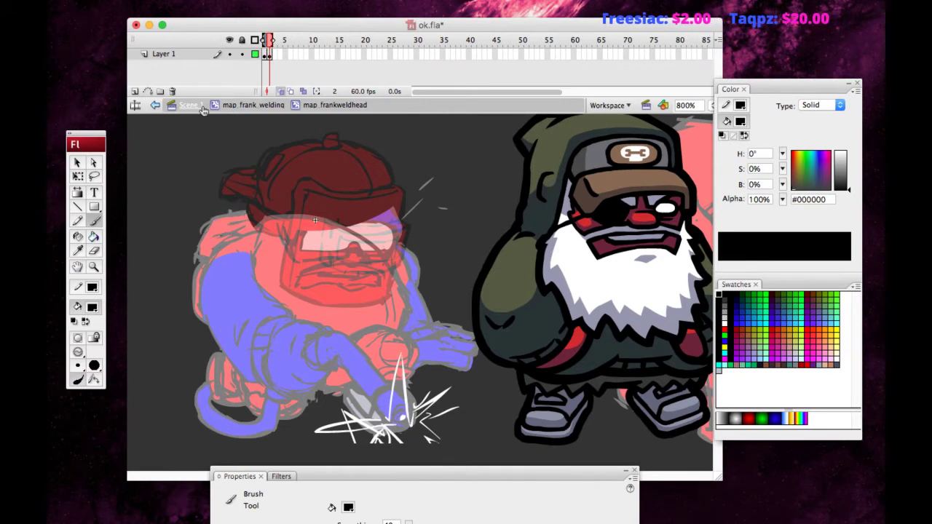
pyautogui.press('super+Tab')
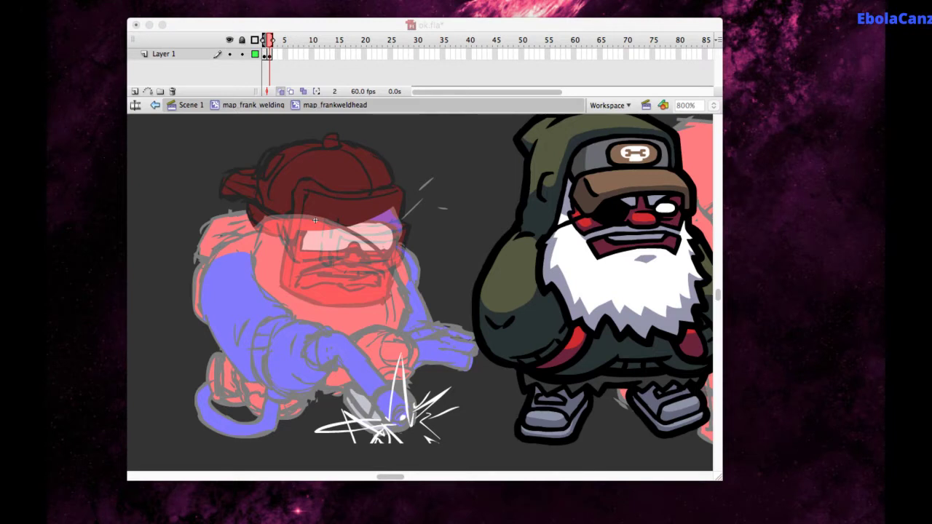
pyautogui.click(237, 223)
pyautogui.press('space')
pyautogui.moveTo(184, 239); pyautogui.dragTo(179, 260)
pyautogui.press('b')
pyautogui.moveTo(400, 216)
pyautogui.mouseDown()
pyautogui.moveTo(401, 254)
pyautogui.moveTo(382, 321)
pyautogui.moveTo(325, 334)
pyautogui.moveTo(283, 313)
pyautogui.mouseUp()
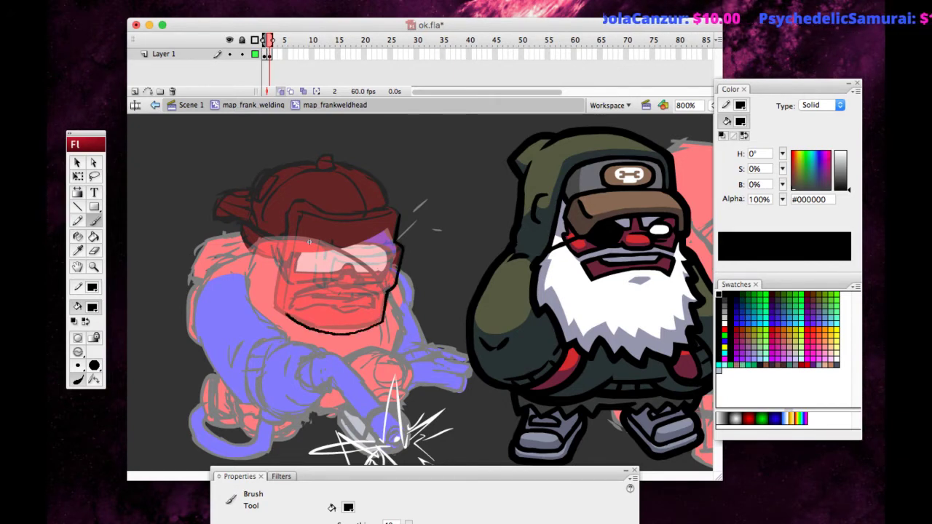
pyautogui.hotkey('ctrl', 'z')
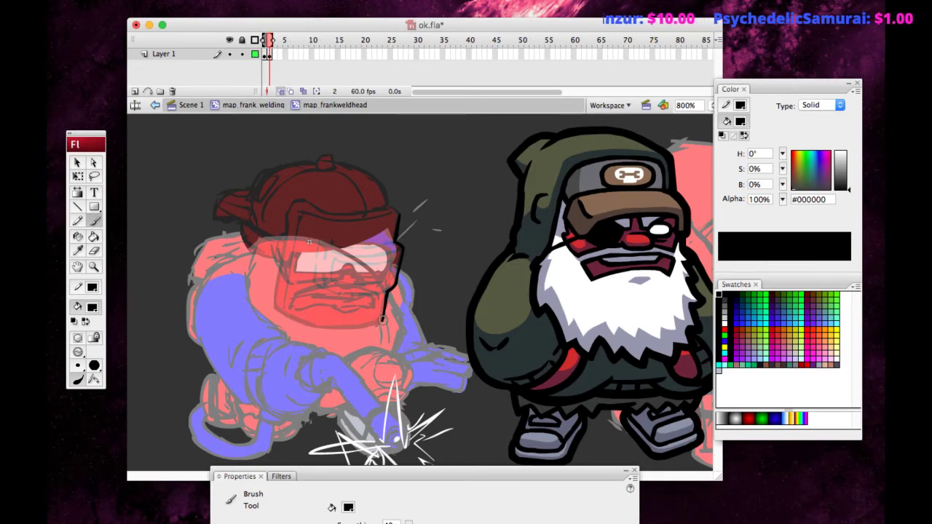
pyautogui.moveTo(370, 328)
pyautogui.mouseDown()
pyautogui.moveTo(313, 329)
pyautogui.moveTo(280, 310)
pyautogui.mouseUp()
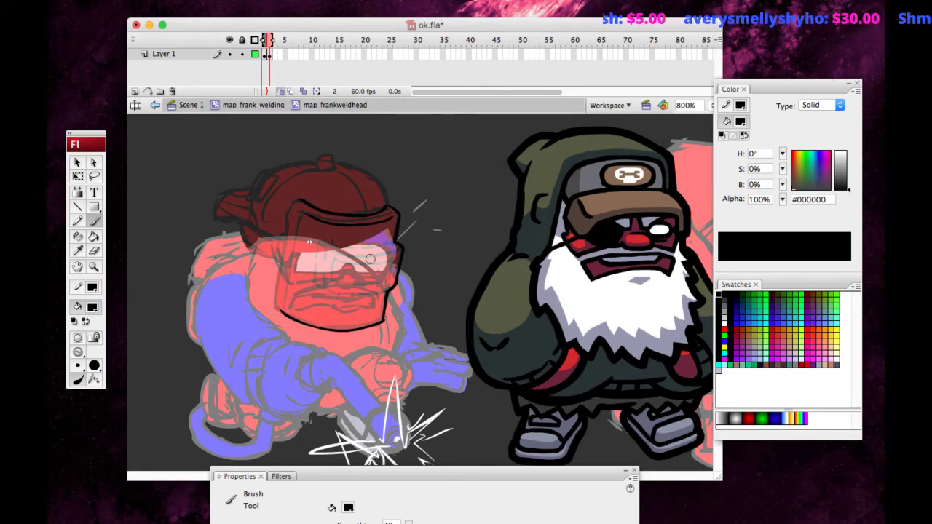
# Brush the welding mask's left edge from its upper corner down to the lower outline.
pyautogui.press('super+Tab')
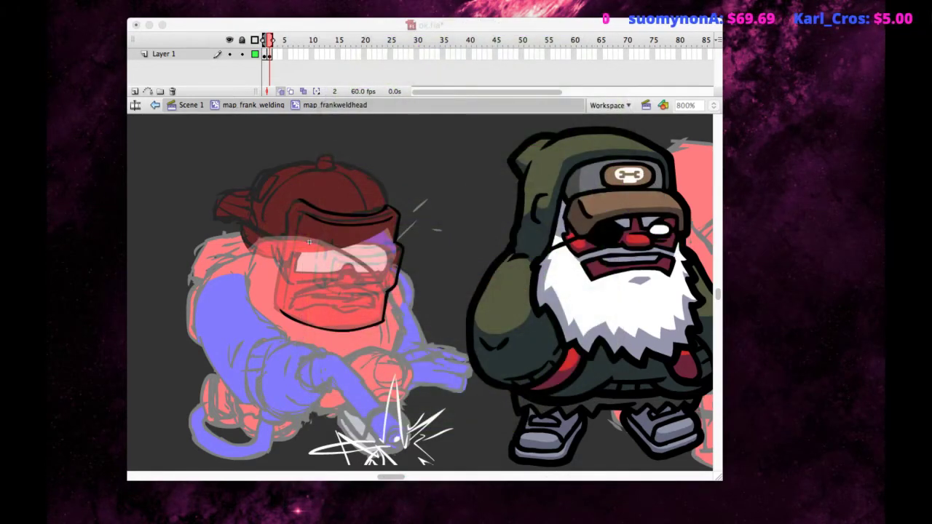
pyautogui.click(276, 184)
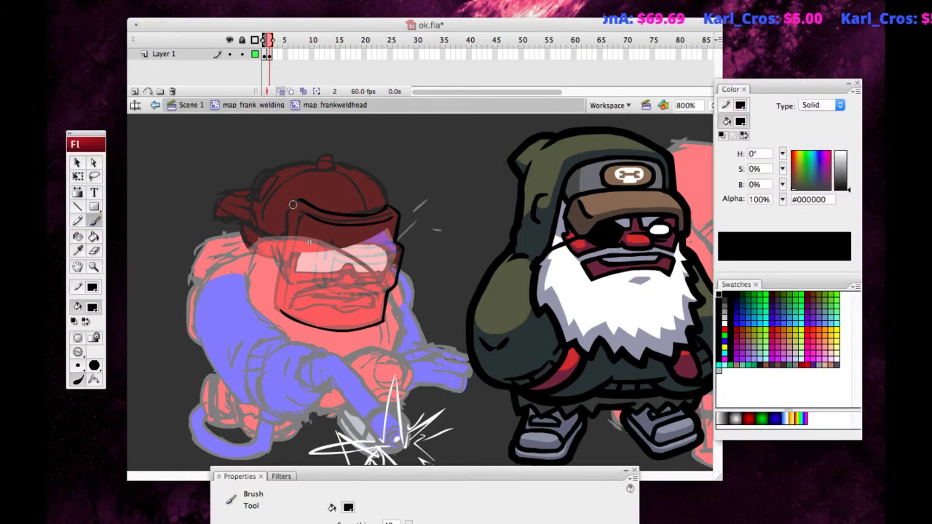
pyautogui.moveTo(290, 210); pyautogui.dragTo(297, 200)
pyautogui.moveTo(288, 239); pyautogui.dragTo(278, 310)
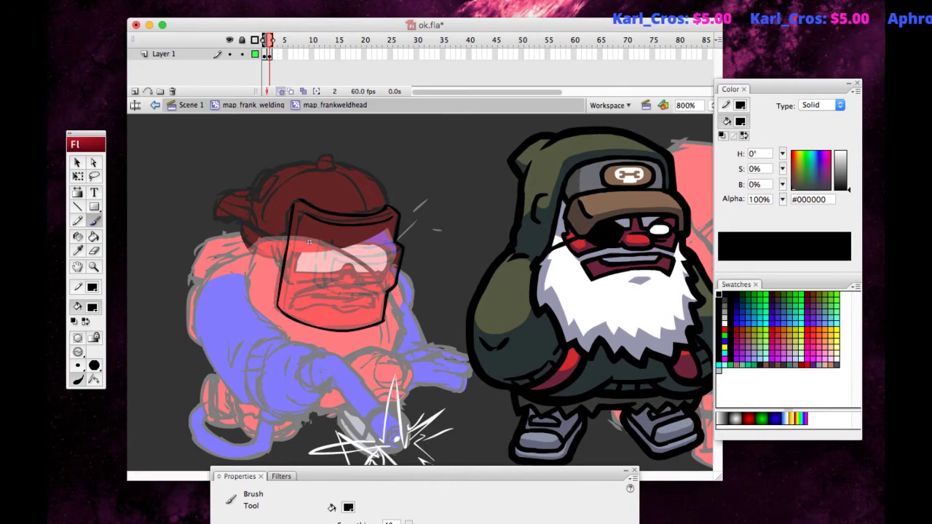
# Trim the mask's lower outline near the right corner with the Eraser and brush that edge again.
pyautogui.press('super+Tab')
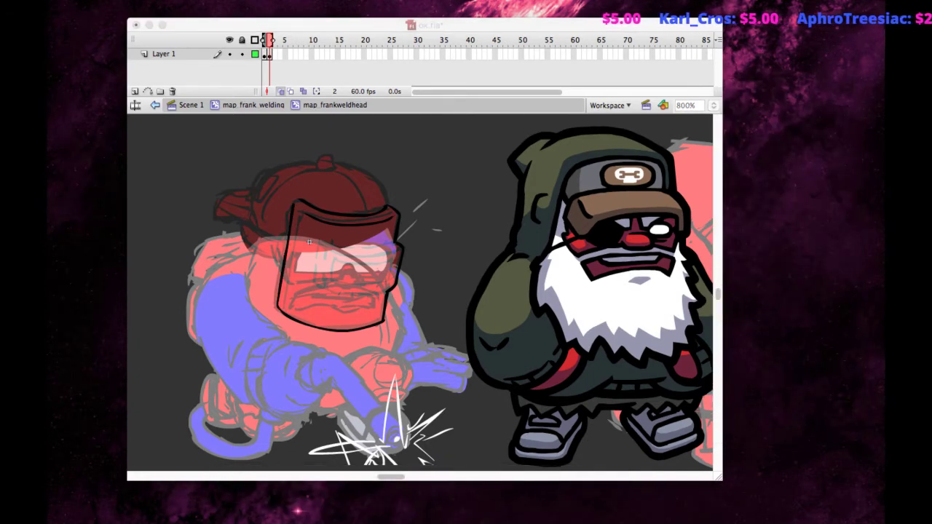
pyautogui.click(237, 281)
pyautogui.click(95, 250)
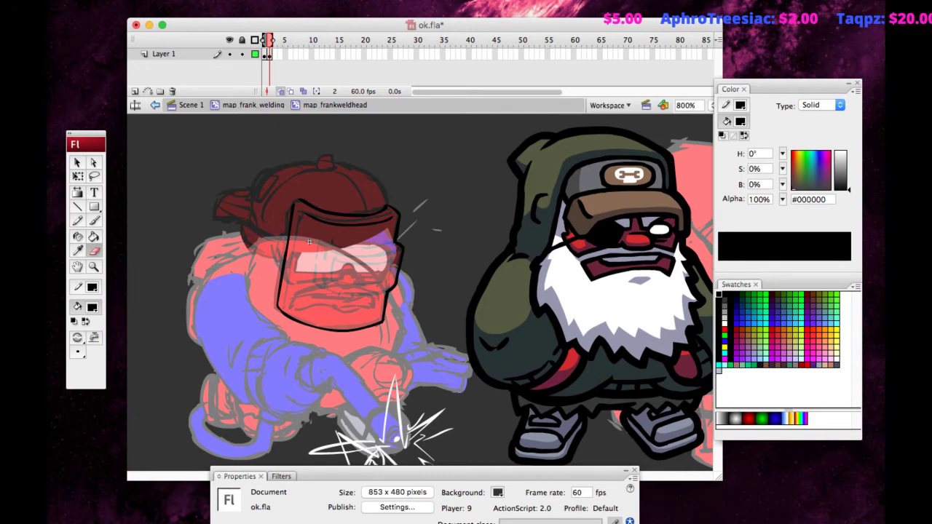
pyautogui.press('super+Tab')
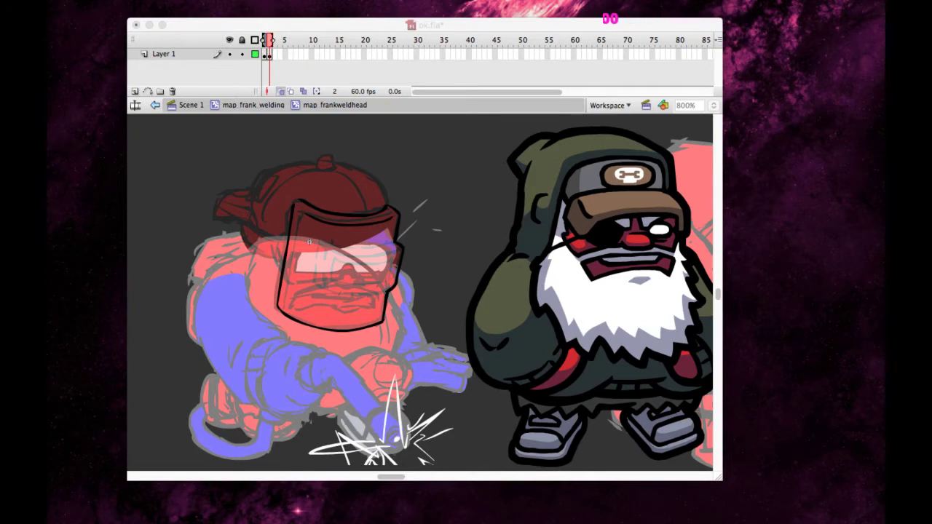
pyautogui.click(214, 228)
pyautogui.click(94, 249)
pyautogui.moveTo(387, 319); pyautogui.dragTo(383, 326)
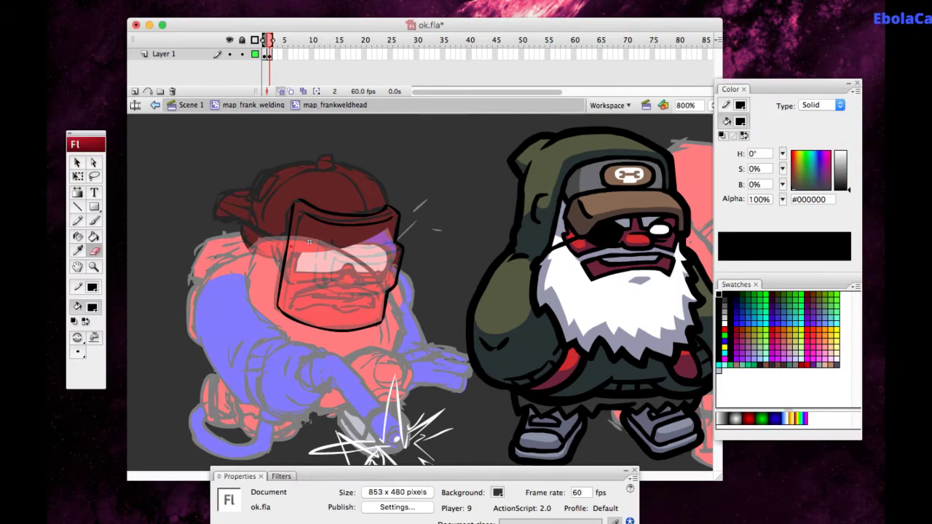
pyautogui.press('b')
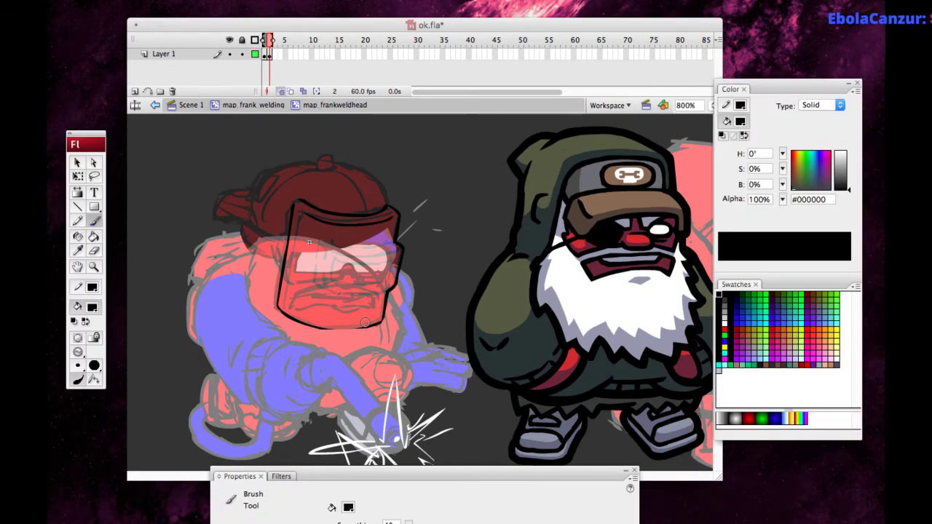
pyautogui.moveTo(343, 330); pyautogui.dragTo(316, 325)
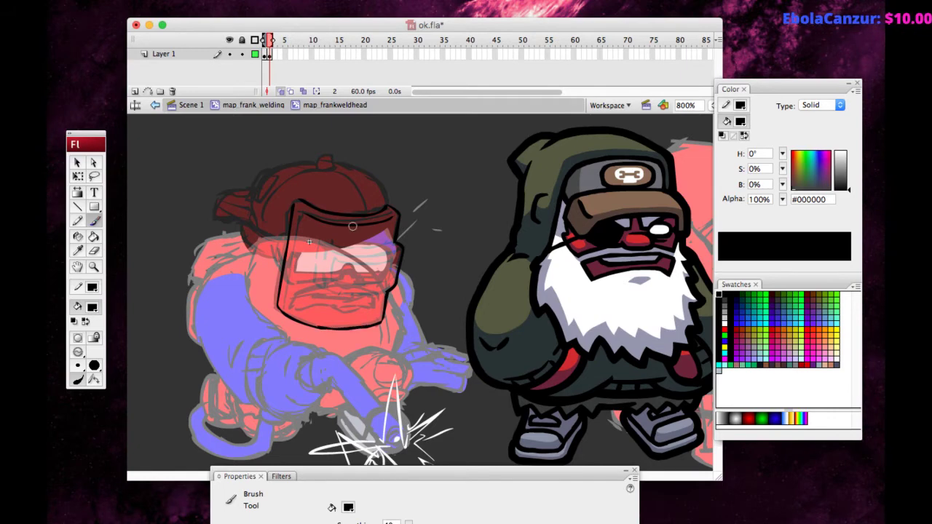
# Erase along the mask's lower edge again and rework its black line, undoing the unwanted brush strokes.
pyautogui.click(94, 251)
pyautogui.moveTo(376, 322); pyautogui.dragTo(309, 325)
pyautogui.click(90, 223)
pyautogui.moveTo(378, 326); pyautogui.dragTo(321, 329)
pyautogui.press('super+z')
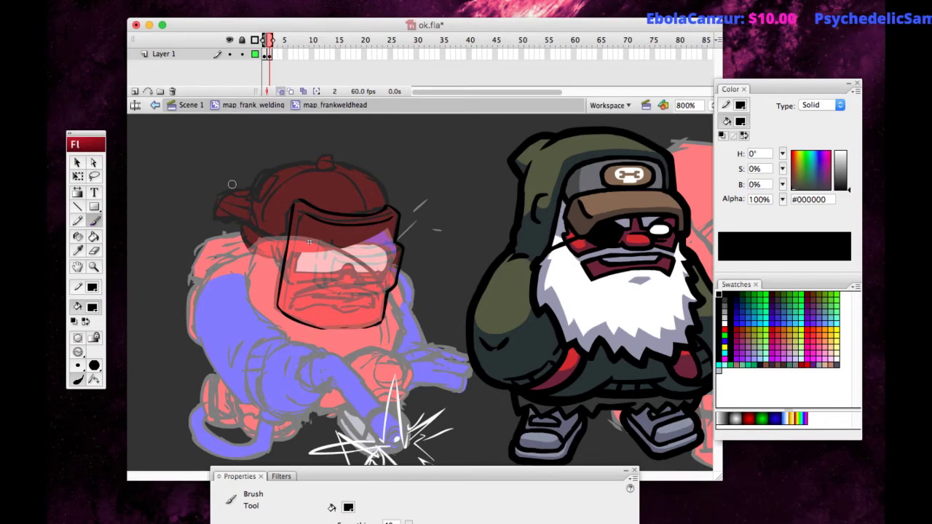
pyautogui.moveTo(384, 325); pyautogui.dragTo(312, 323)
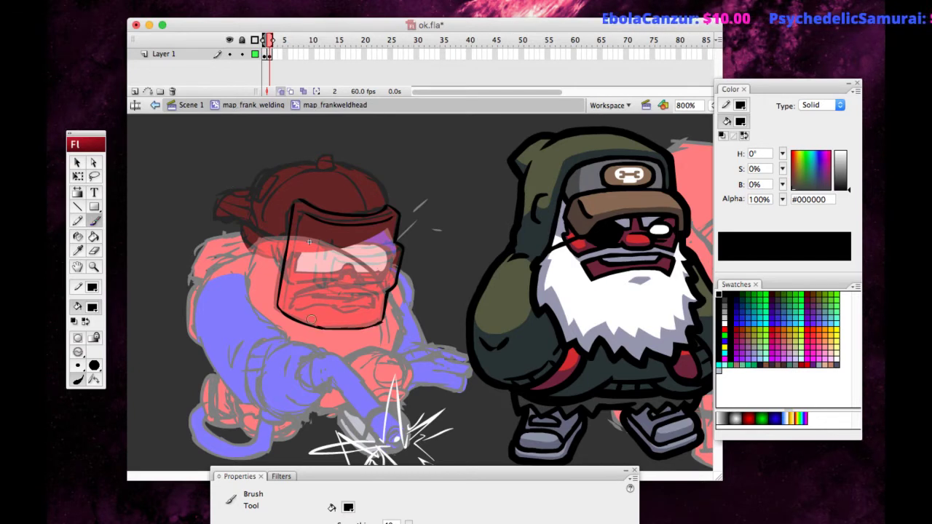
pyautogui.press('super+z')
pyautogui.moveTo(381, 323); pyautogui.dragTo(377, 326)
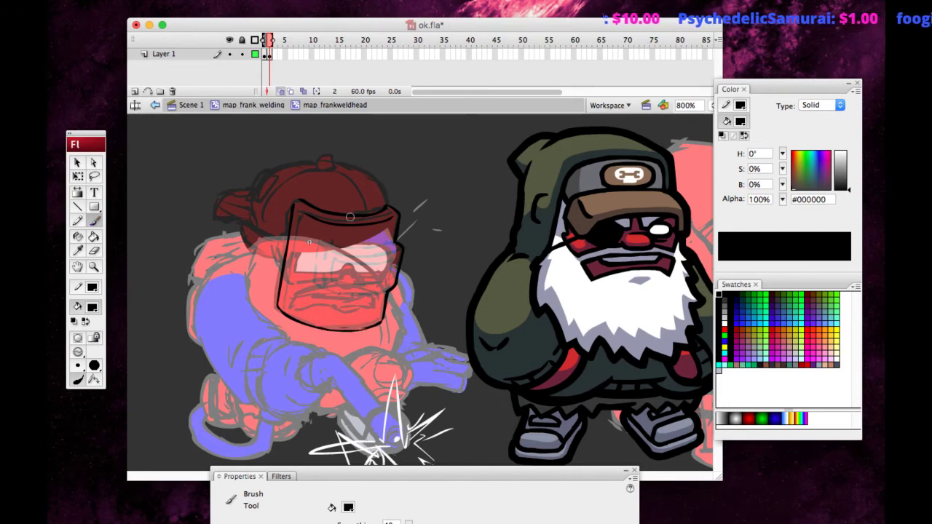
# Brush the lower and upper edges of the mask's raised visor frame and the inner line along the mask's left side.
pyautogui.moveTo(374, 293); pyautogui.dragTo(317, 286)
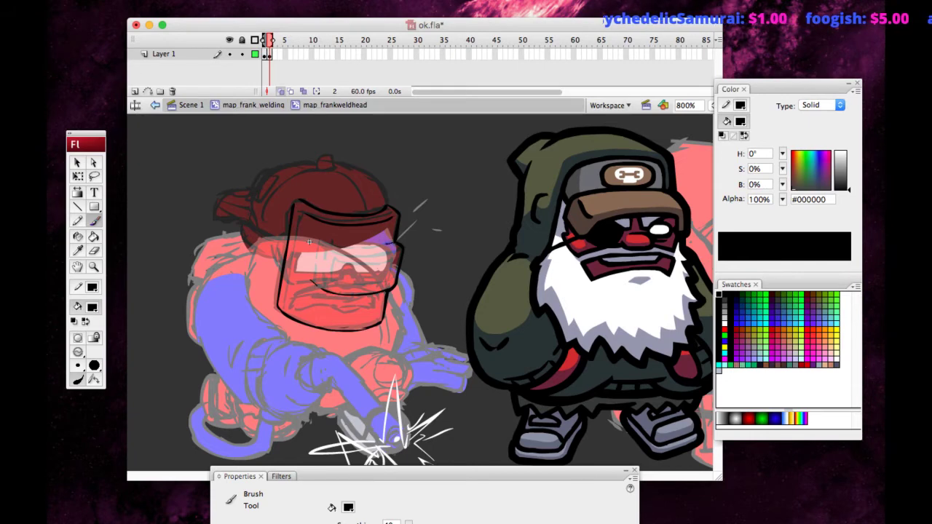
pyautogui.moveTo(373, 247); pyautogui.dragTo(321, 245)
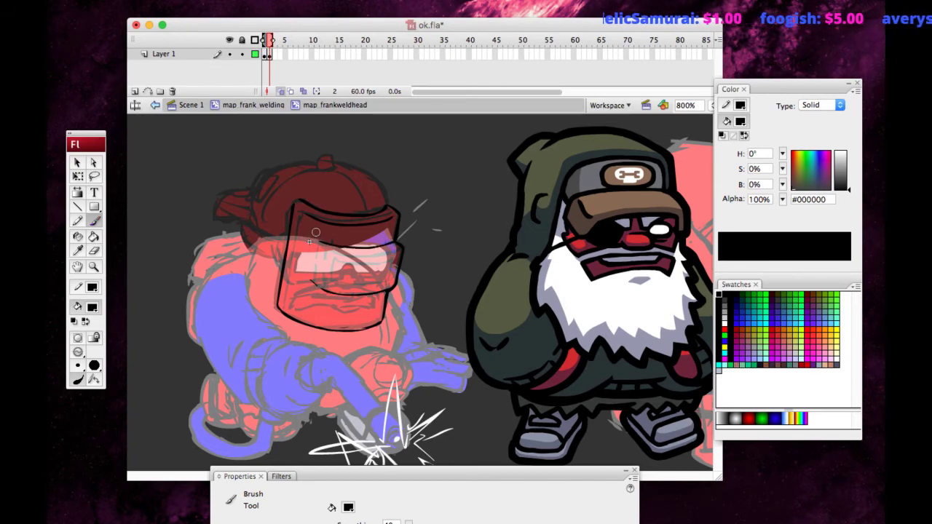
pyautogui.press('super+Tab')
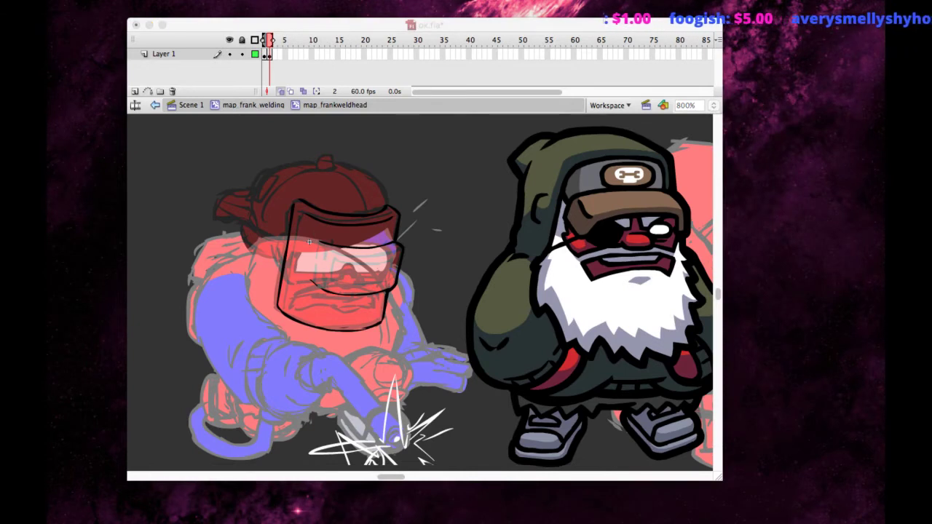
pyautogui.press('super+Tab')
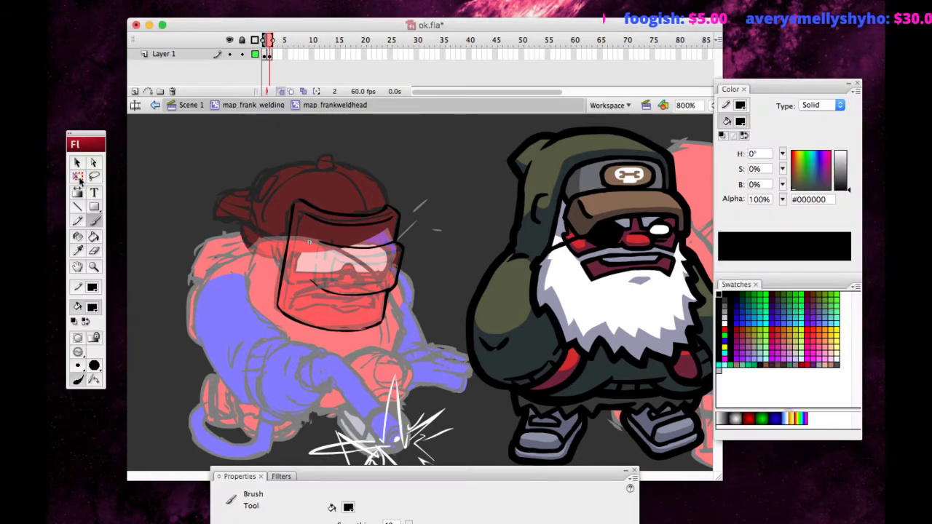
pyautogui.press('b')
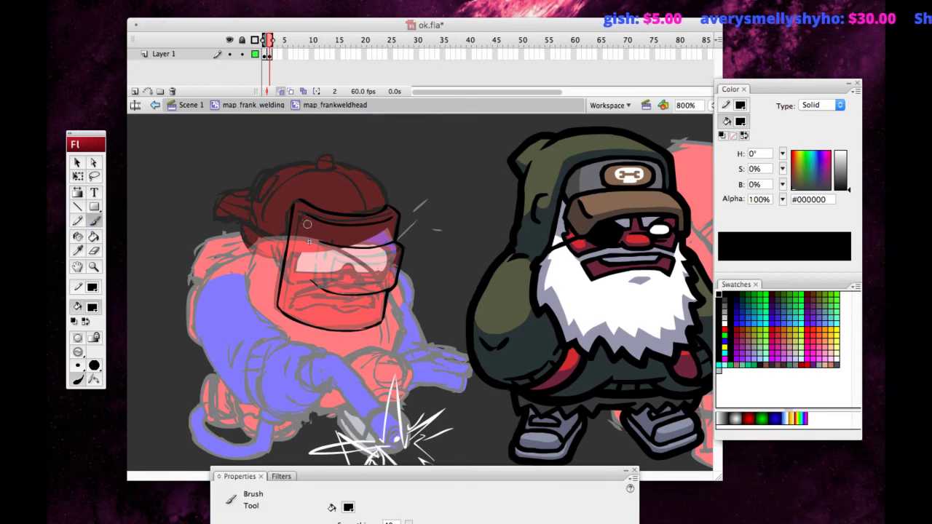
pyautogui.moveTo(304, 213); pyautogui.dragTo(285, 313)
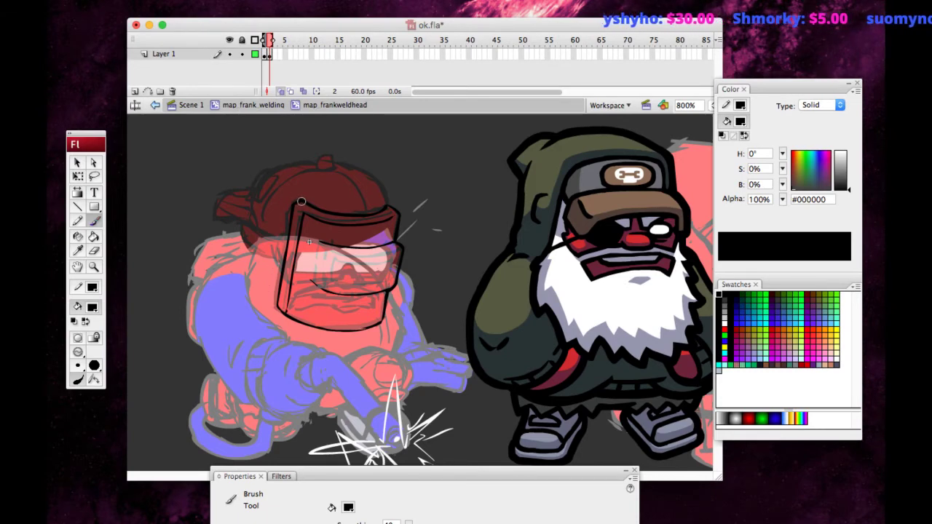
# Brush the visor frame's left side and an inset line along its top and left edges.
pyautogui.press('e')
pyautogui.press('b')
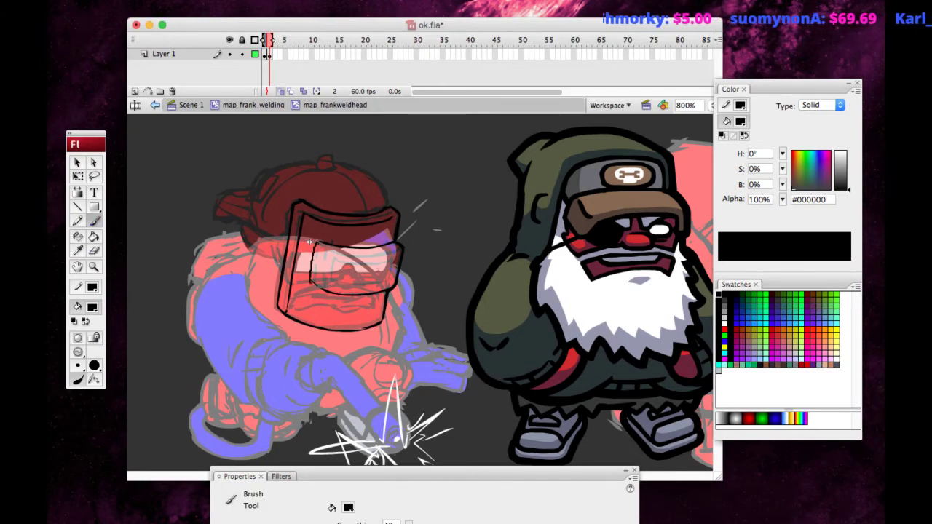
pyautogui.moveTo(366, 257)
pyautogui.mouseDown()
pyautogui.moveTo(314, 258)
pyautogui.moveTo(321, 255)
pyautogui.moveTo(318, 281)
pyautogui.mouseUp()
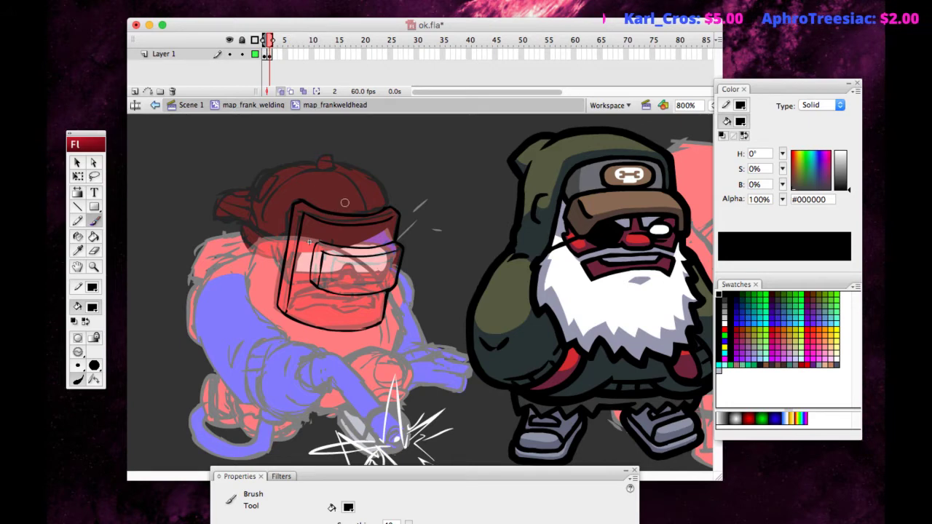
# Touch up the corners of the visor frame's inset line with the Eraser, undoing the erasure along its lower edge.
pyautogui.click(94, 251)
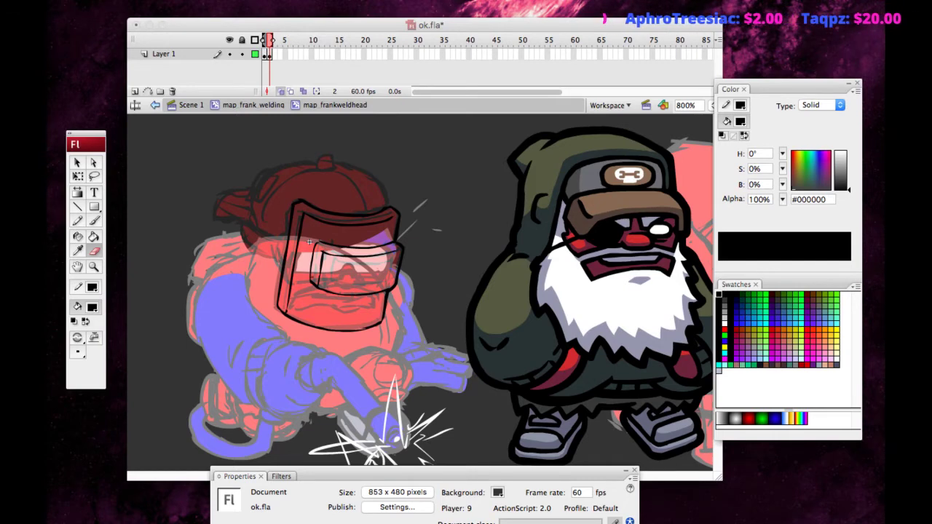
pyautogui.click(95, 220)
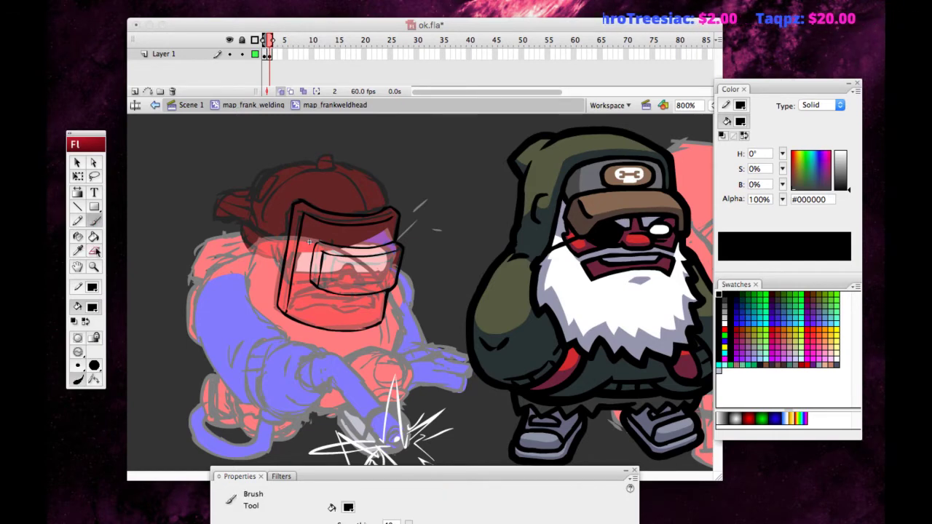
pyautogui.click(96, 251)
pyautogui.click(323, 252)
pyautogui.click(95, 221)
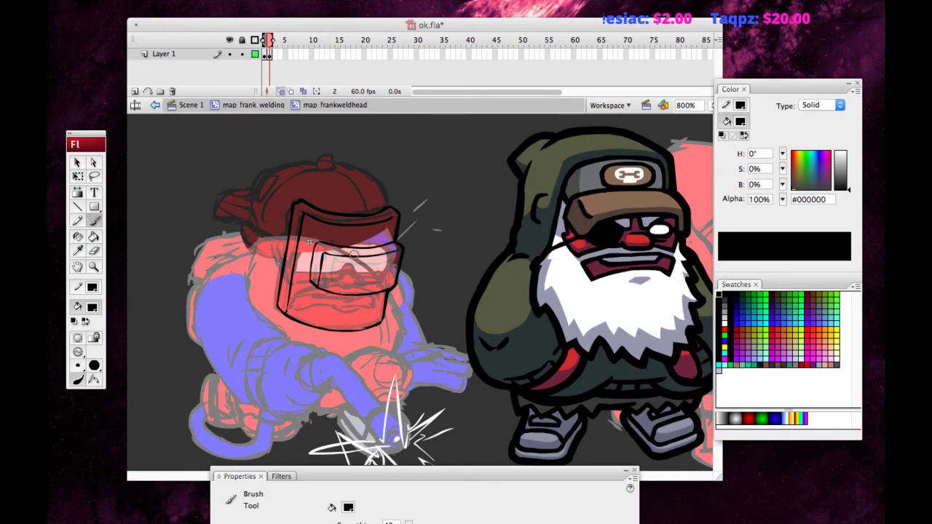
pyautogui.click(93, 251)
pyautogui.moveTo(318, 287); pyautogui.dragTo(341, 292)
pyautogui.press('super+z')
pyautogui.click(94, 221)
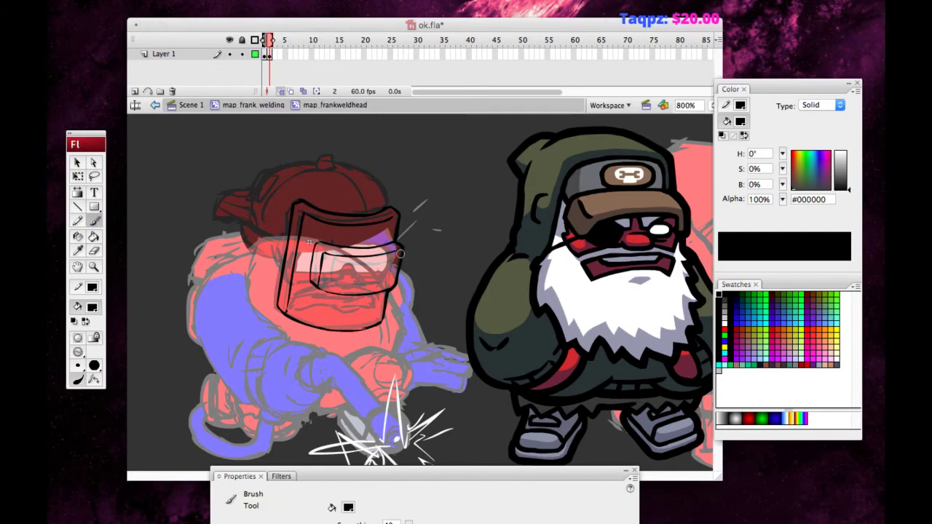
# Brush the outline of the small viewing window inside the visor frame and trim its left edge with the Eraser.
pyautogui.click(390, 261)
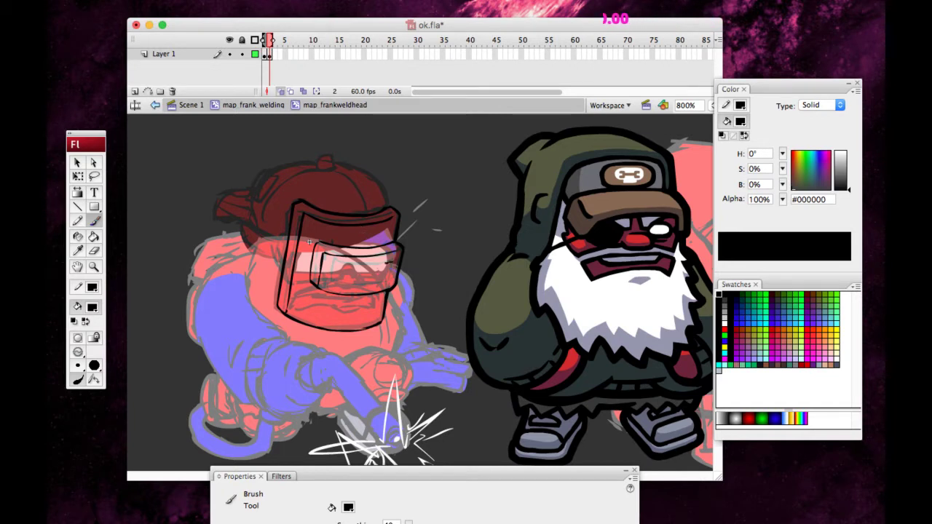
pyautogui.moveTo(343, 266); pyautogui.dragTo(329, 263)
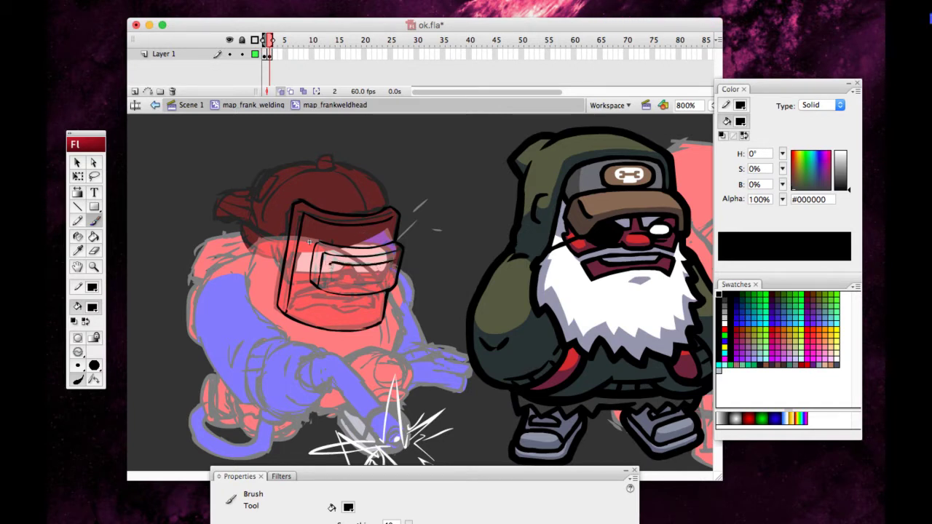
pyautogui.moveTo(388, 278); pyautogui.dragTo(329, 281)
pyautogui.press('super+z')
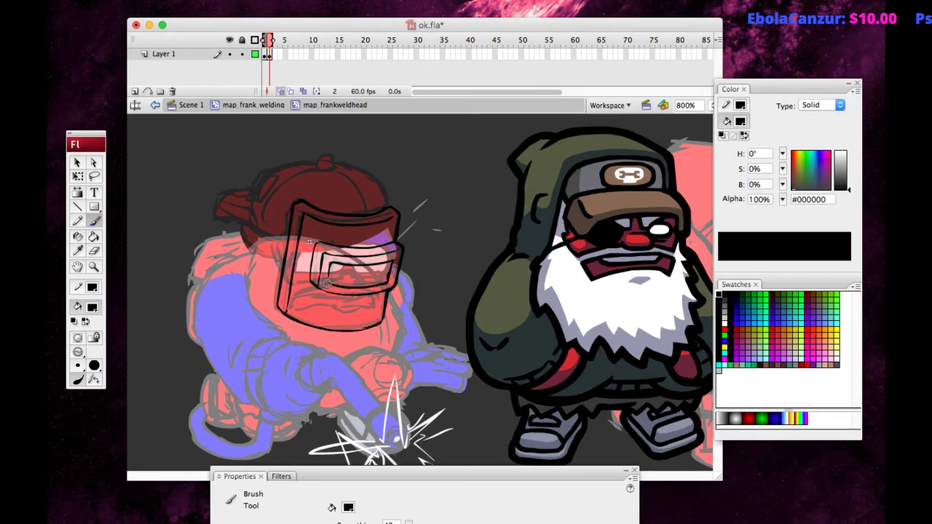
pyautogui.click(93, 251)
pyautogui.moveTo(325, 272); pyautogui.dragTo(323, 279)
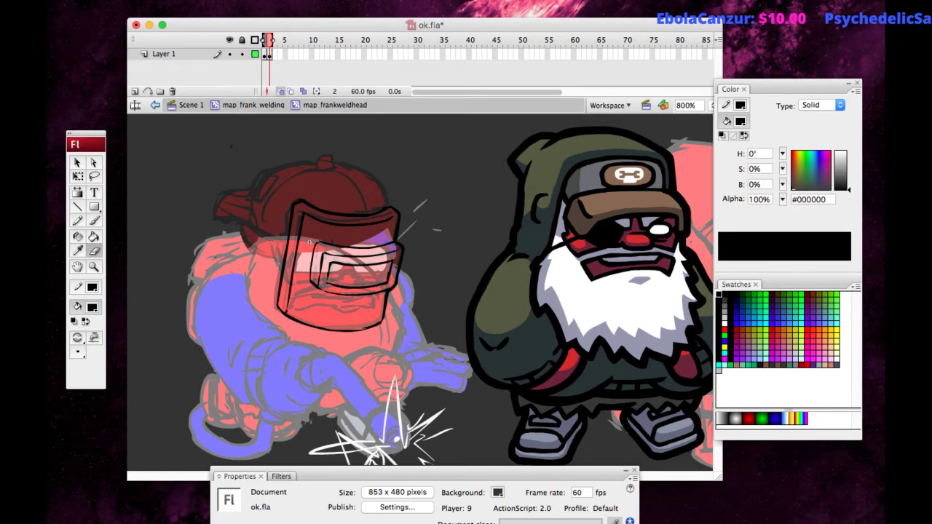
# Select the mask's line art and flip it horizontally to check its shape.
pyautogui.click(77, 163)
pyautogui.moveTo(243, 134); pyautogui.dragTo(456, 339)
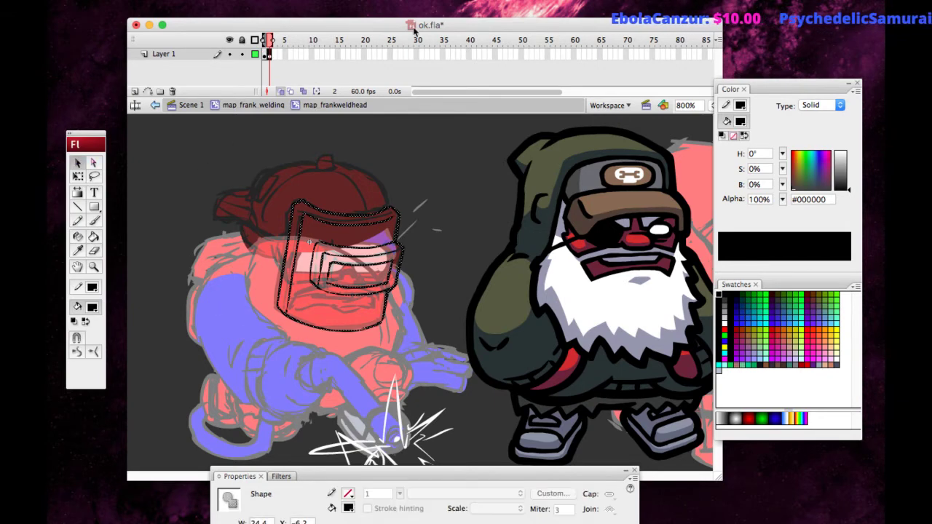
pyautogui.click(209, 318)
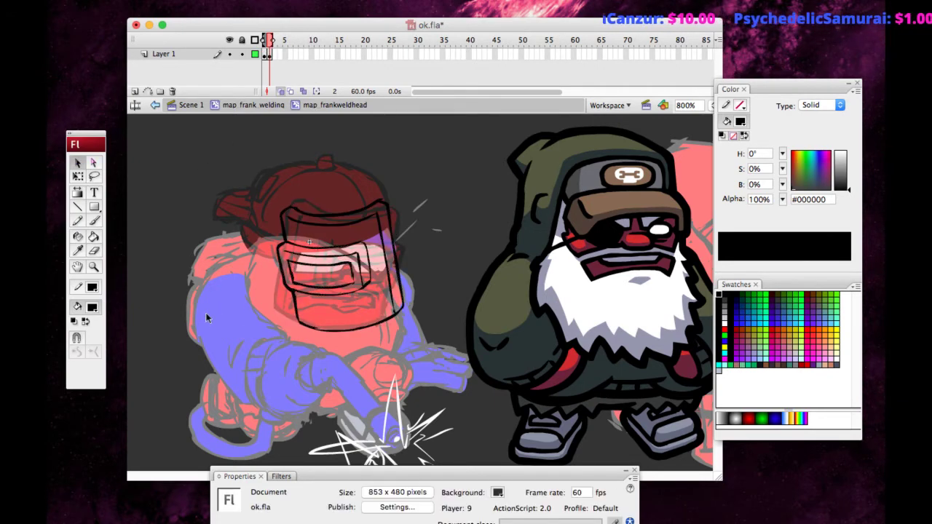
# Skew the outer side edge of the mirrored mask slightly downward and flip the line art back.
pyautogui.moveTo(412, 182)
pyautogui.mouseDown()
pyautogui.moveTo(383, 319)
pyautogui.moveTo(362, 232)
pyautogui.moveTo(353, 228)
pyautogui.mouseUp()
pyautogui.click(77, 176)
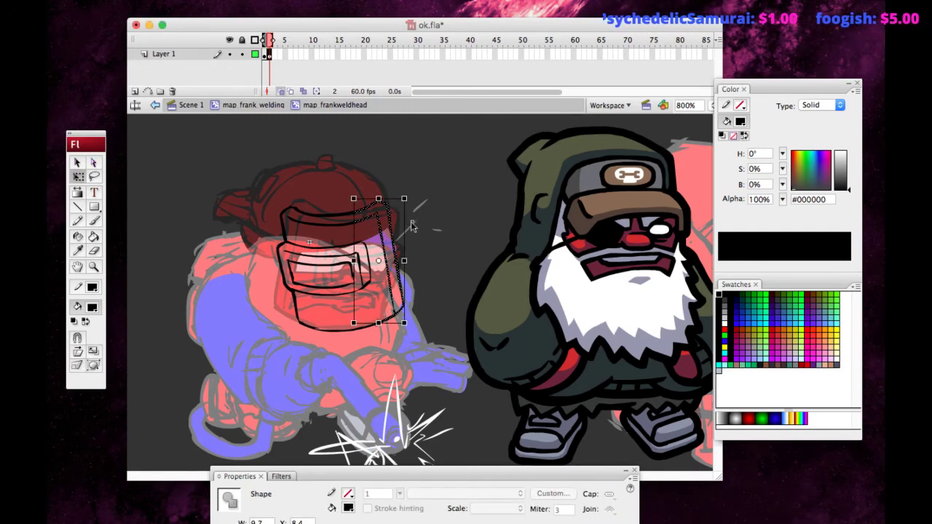
pyautogui.moveTo(405, 221); pyautogui.dragTo(406, 226)
pyautogui.click(317, 180)
pyautogui.press('super+a')
pyautogui.click(269, 274)
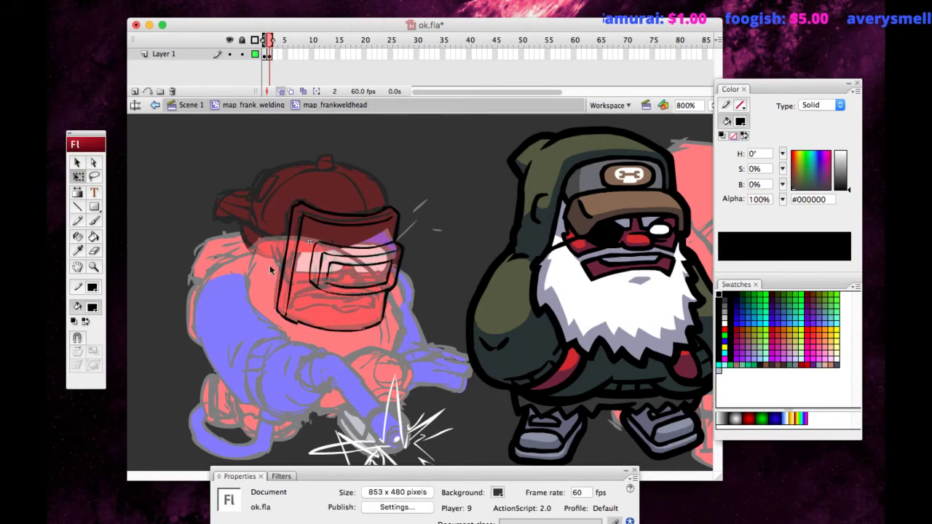
# Clean up the mask's outline around its lower-left corner with the Eraser and Brush.
pyautogui.click(94, 250)
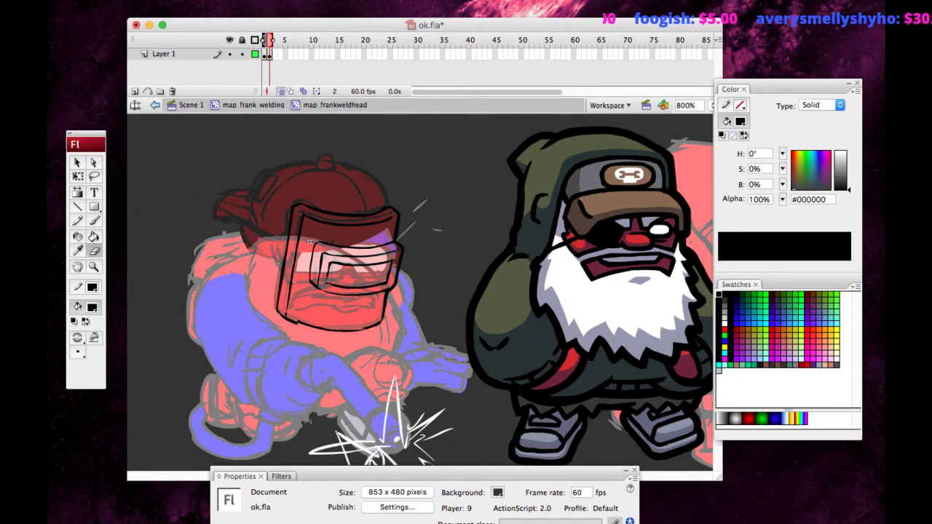
pyautogui.press('b')
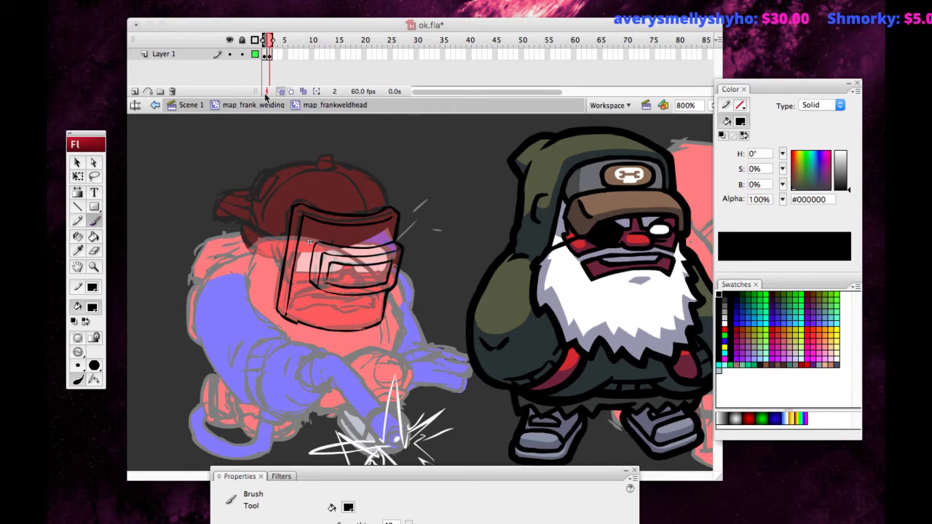
pyautogui.press('super+Tab')
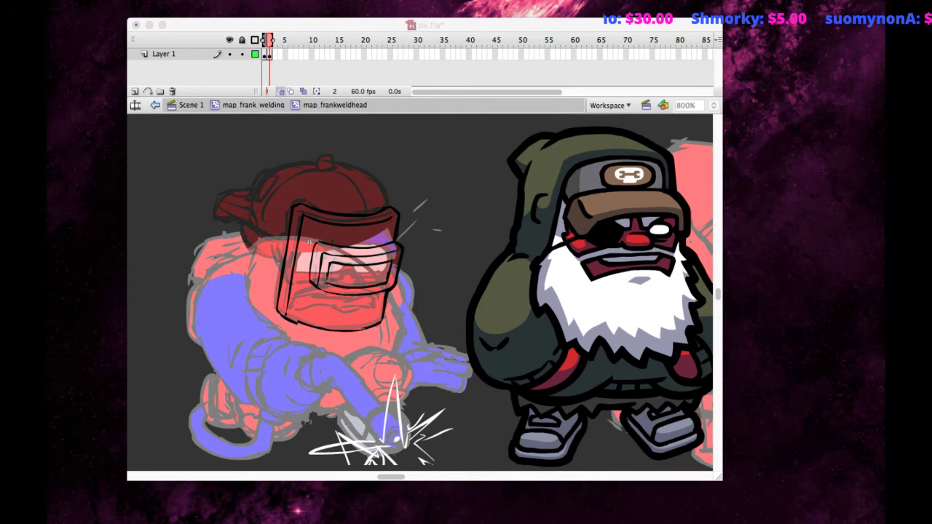
pyautogui.press('super+Tab')
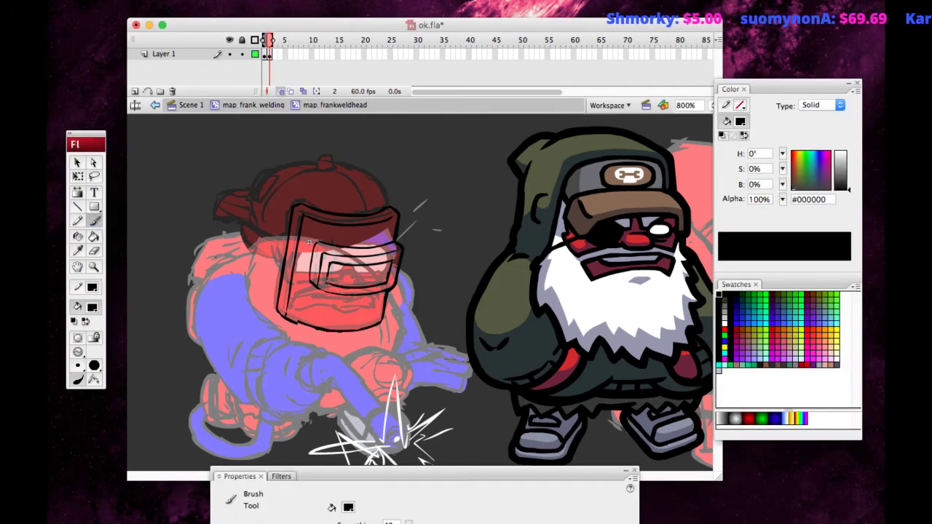
pyautogui.press('e')
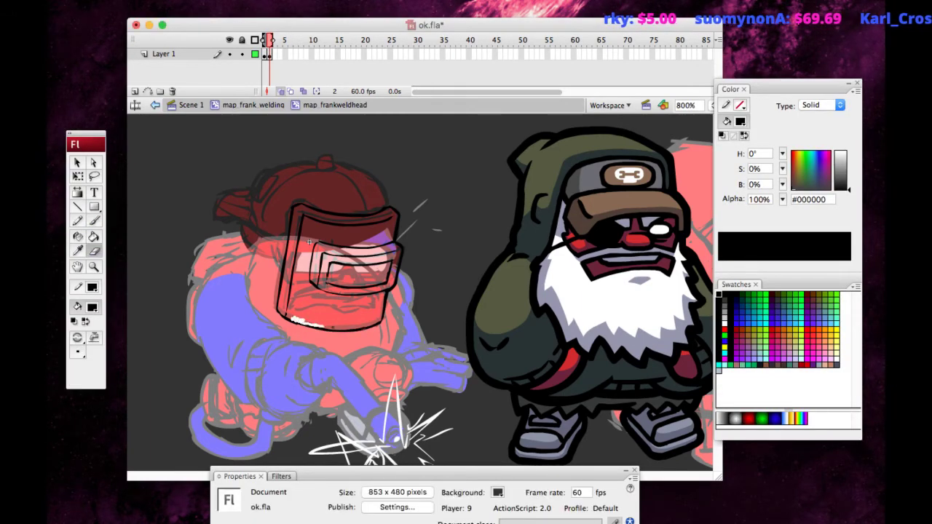
# Brush the hinge on the mask's left side and the strap line running back beneath the cap.
pyautogui.click(78, 267)
pyautogui.moveTo(182, 209); pyautogui.dragTo(160, 204)
pyautogui.moveTo(77, 142); pyautogui.dragTo(93, 164)
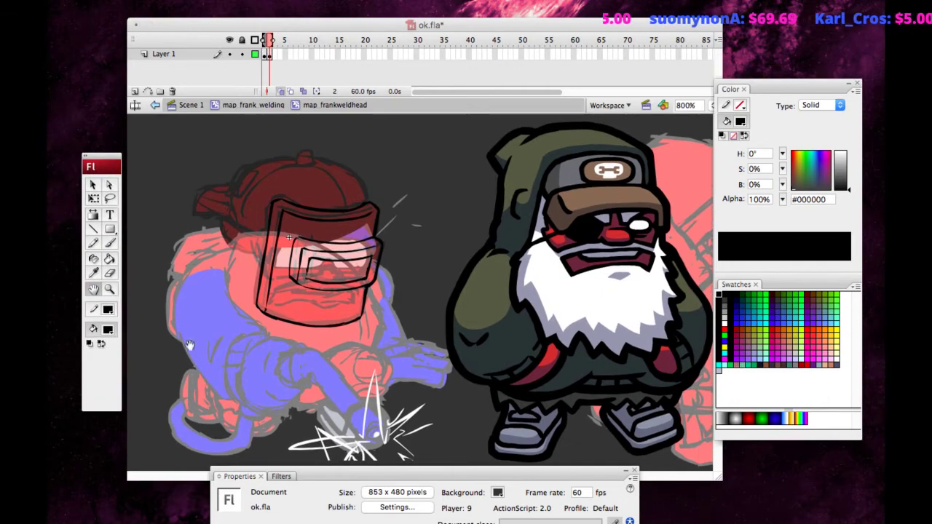
pyautogui.moveTo(195, 312); pyautogui.dragTo(242, 282)
pyautogui.click(95, 184)
pyautogui.click(90, 293)
pyautogui.moveTo(243, 241)
pyautogui.mouseDown()
pyautogui.moveTo(153, 288)
pyautogui.moveTo(293, 32)
pyautogui.mouseUp()
pyautogui.moveTo(318, 207); pyautogui.dragTo(154, 434)
pyautogui.moveTo(190, 280); pyautogui.dragTo(211, 257)
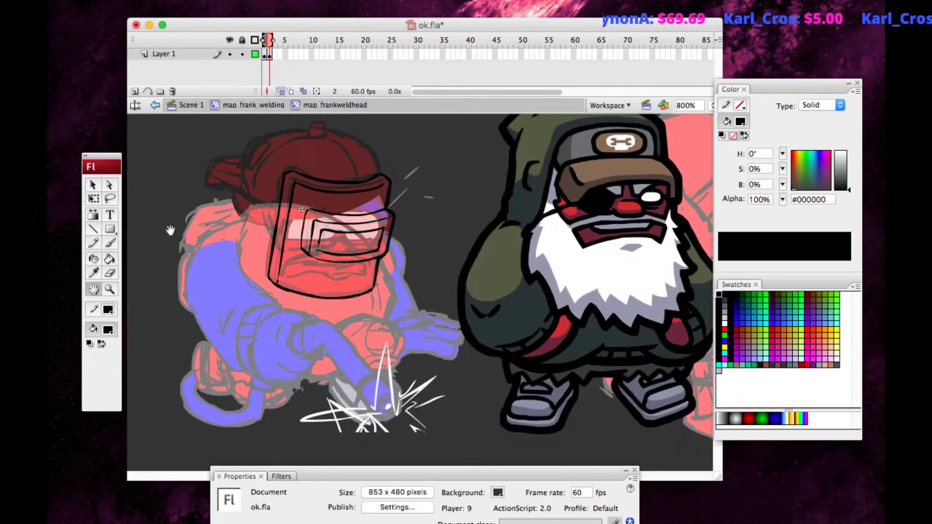
pyautogui.click(110, 198)
pyautogui.press('super+a')
pyautogui.click(93, 186)
pyautogui.click(95, 289)
pyautogui.moveTo(159, 145); pyautogui.dragTo(153, 218)
pyautogui.click(111, 242)
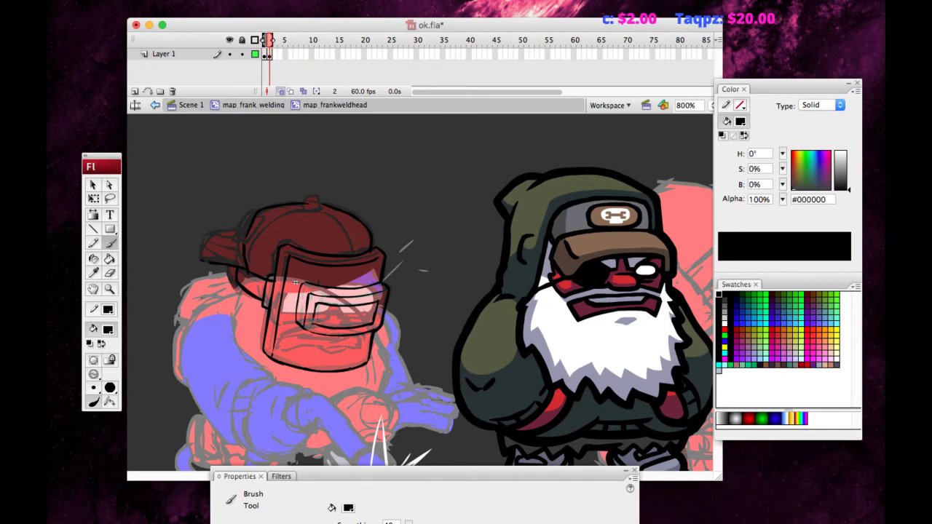
# Brush the cap's backward bill, crown outline, top button and seam over the sketch, cleaning the lines with the Eraser.
pyautogui.moveTo(201, 259)
pyautogui.mouseDown()
pyautogui.moveTo(208, 237)
pyautogui.moveTo(244, 232)
pyautogui.mouseUp()
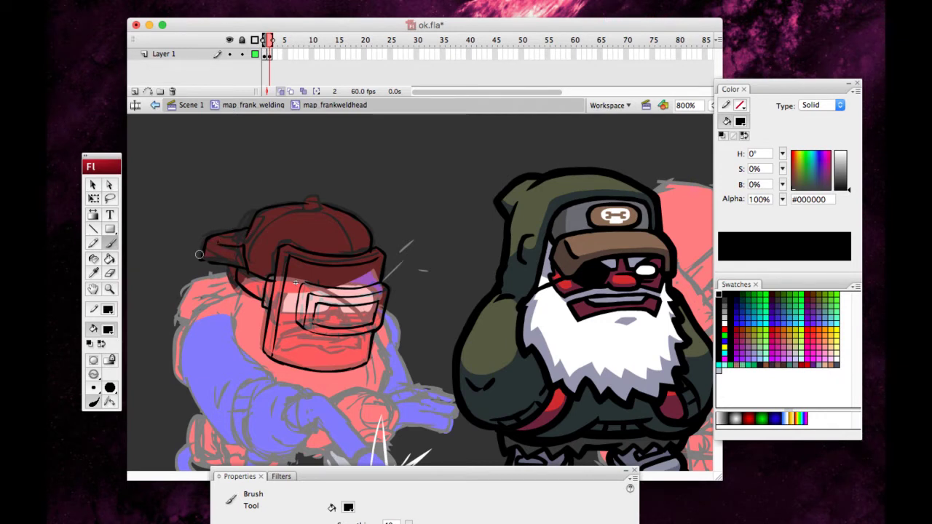
pyautogui.press('e')
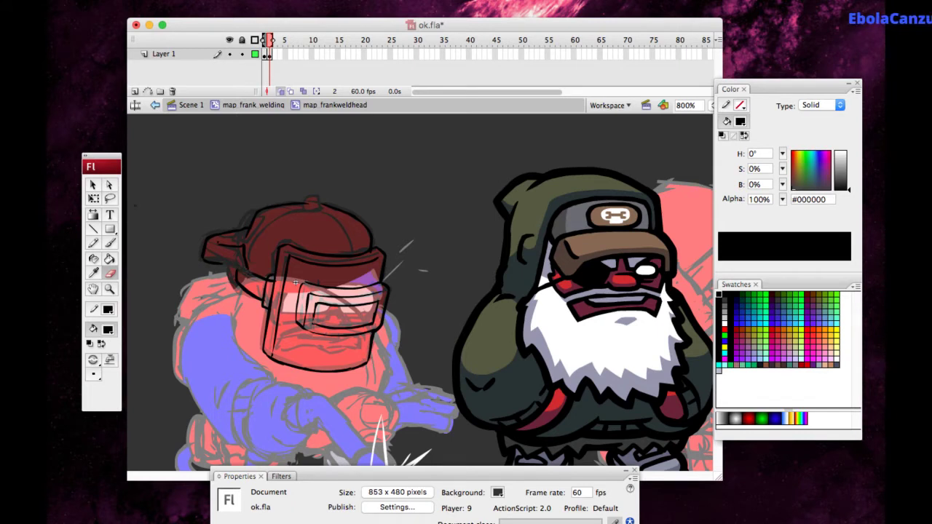
pyautogui.press('b')
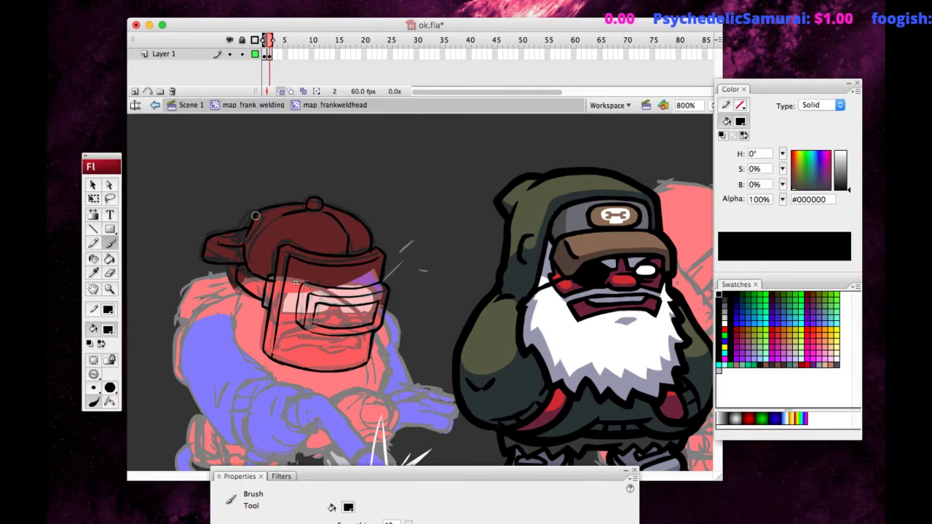
# Select all the black line art of the cap and mask and expand its fill to thicken the outlines.
pyautogui.click(94, 185)
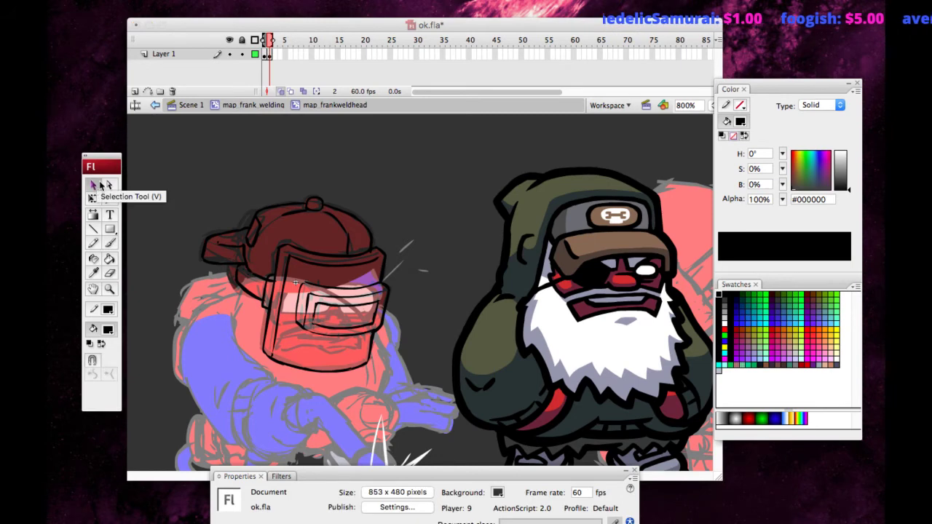
pyautogui.press('super+minus')
pyautogui.moveTo(320, 335); pyautogui.dragTo(423, 194)
pyautogui.moveTo(258, 370); pyautogui.dragTo(424, 220)
pyautogui.press('super+equal')
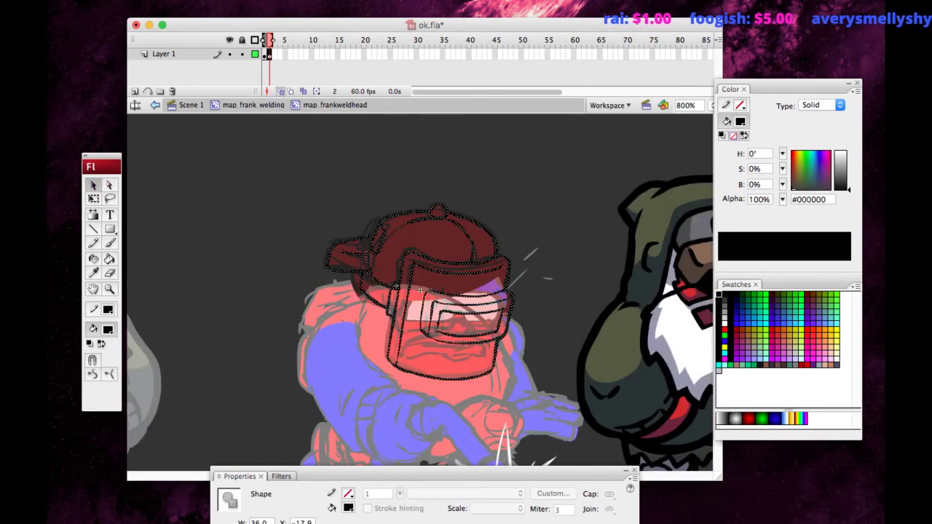
pyautogui.press('Return')
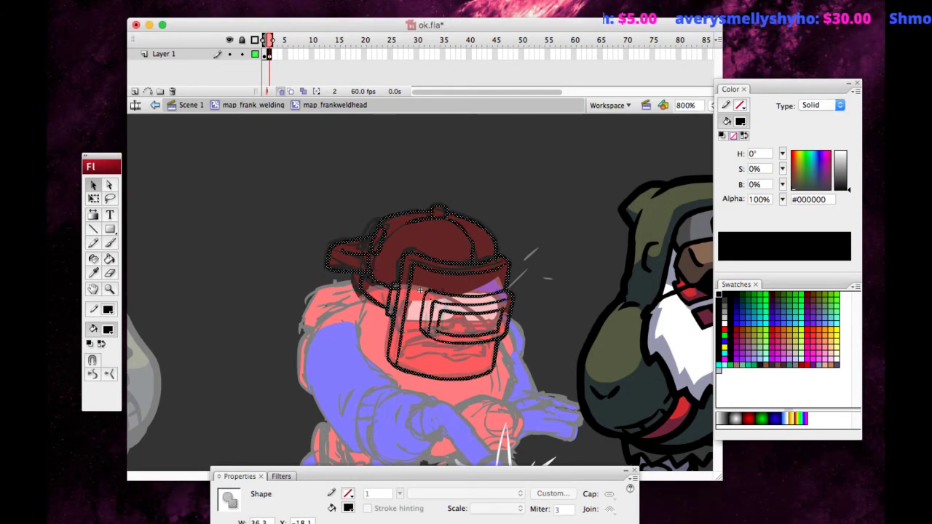
pyautogui.press('Return')
pyautogui.click(281, 249)
pyautogui.click(428, 300)
pyautogui.click(268, 251)
pyautogui.click(93, 290)
pyautogui.moveTo(282, 249); pyautogui.dragTo(149, 249)
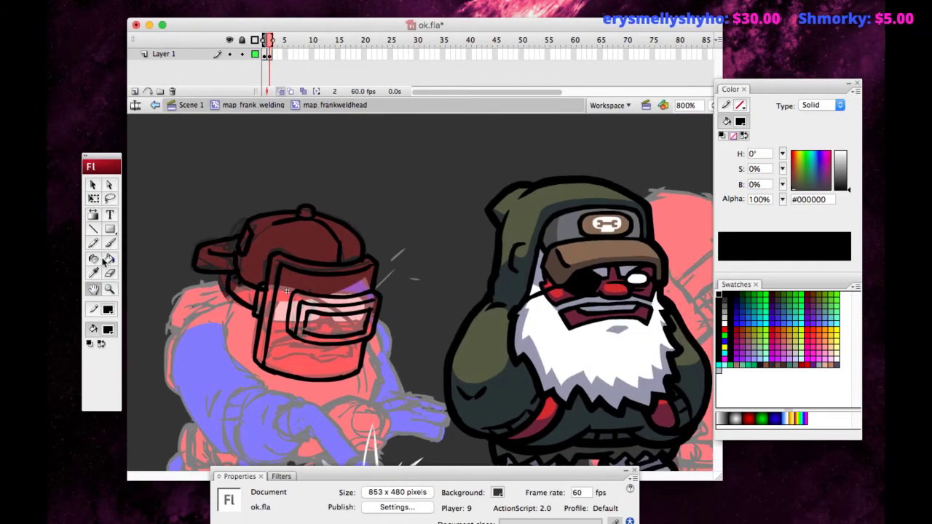
# Sample the brown of the bearded character's cap and fill the welding cap's crown and the mask's front and window with it.
pyautogui.click(94, 272)
pyautogui.click(586, 249)
pyautogui.click(286, 231)
pyautogui.click(286, 284)
pyautogui.click(301, 312)
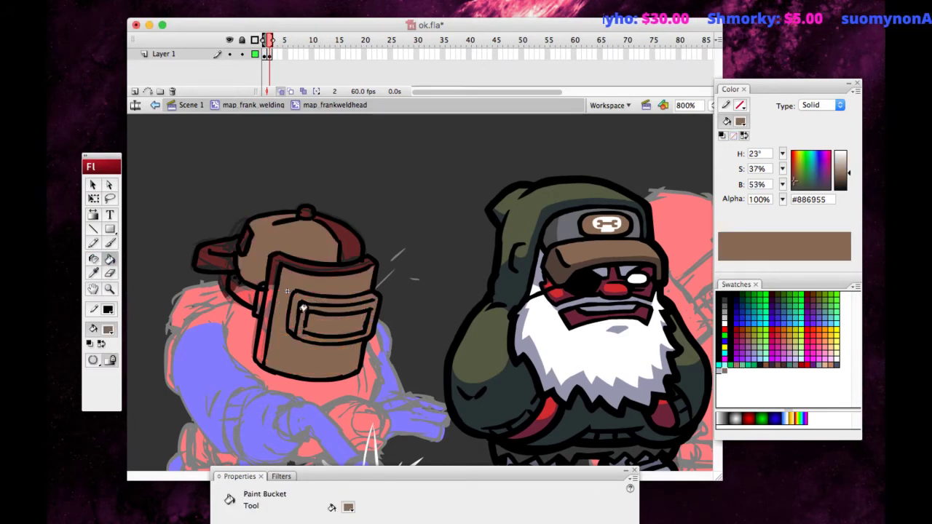
# Change the Paint Bucket's gap size and fill the rest of the cap, including its side, bill and top button, with brown.
pyautogui.click(93, 359)
pyautogui.click(100, 376)
pyautogui.click(339, 236)
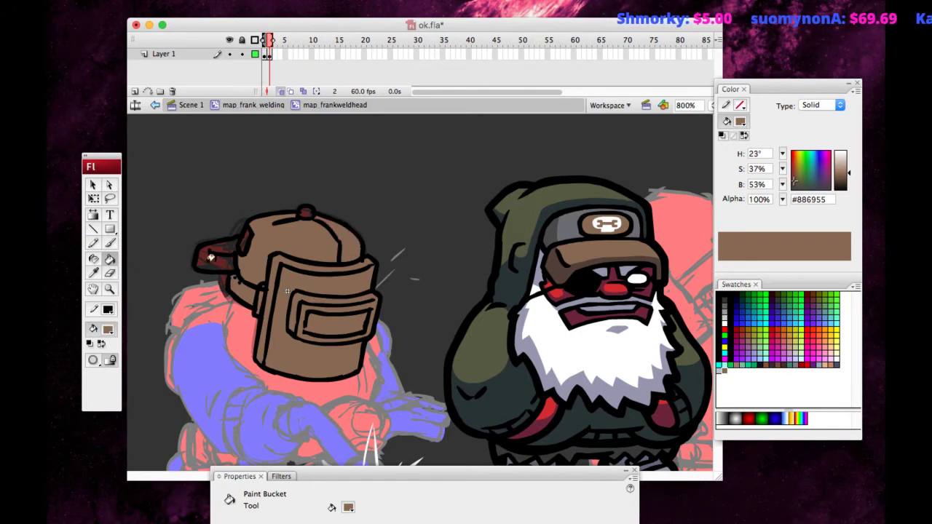
pyautogui.click(210, 258)
pyautogui.click(304, 211)
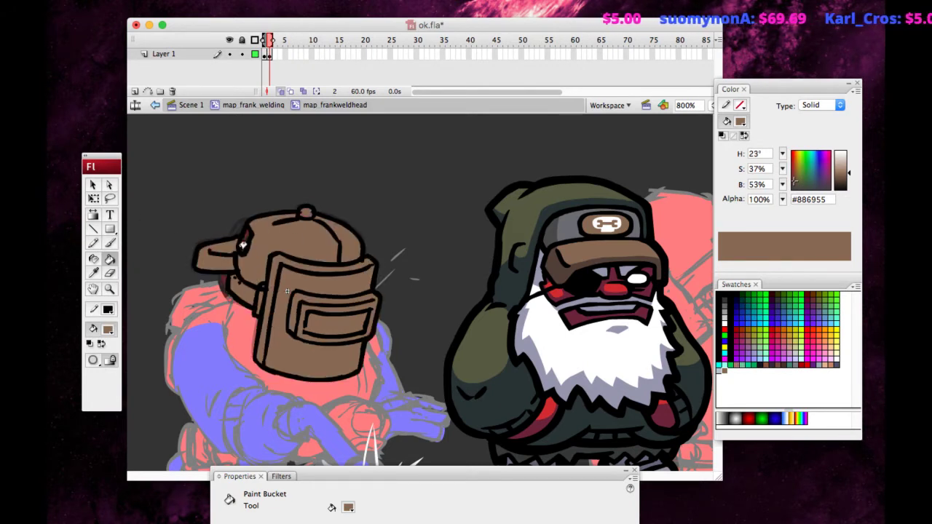
# Change the Brush mode, paint brown over the unfilled opening at the cap's back, and sample the outline's black for the Brush.
pyautogui.click(109, 243)
pyautogui.click(94, 374)
pyautogui.click(122, 392)
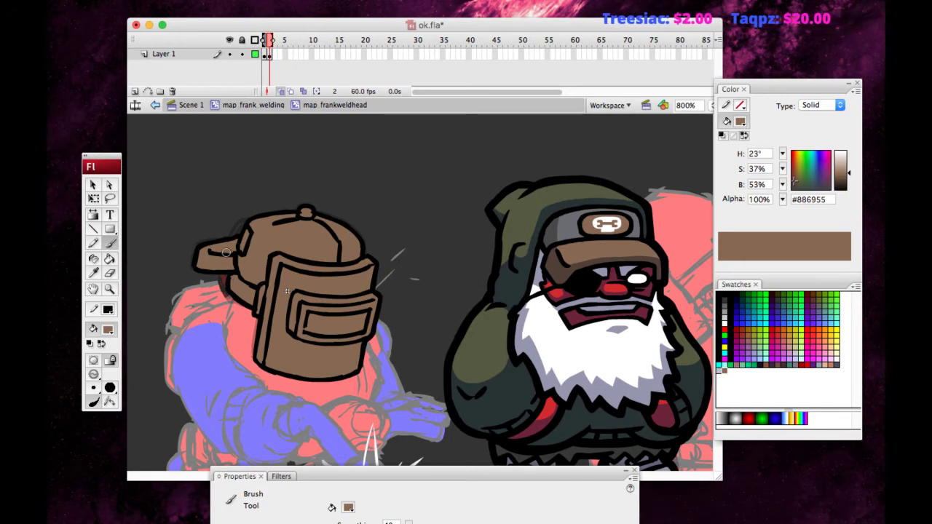
pyautogui.click(106, 276)
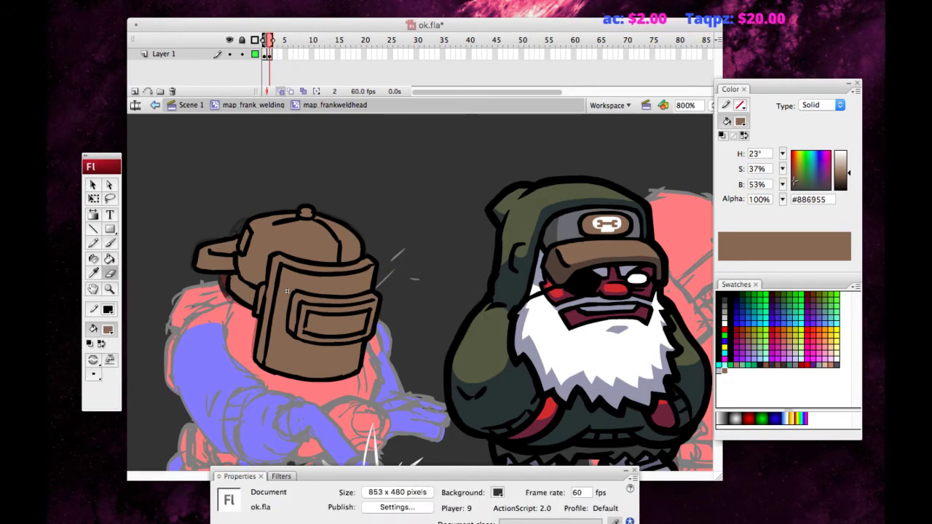
pyautogui.click(97, 276)
pyautogui.click(197, 249)
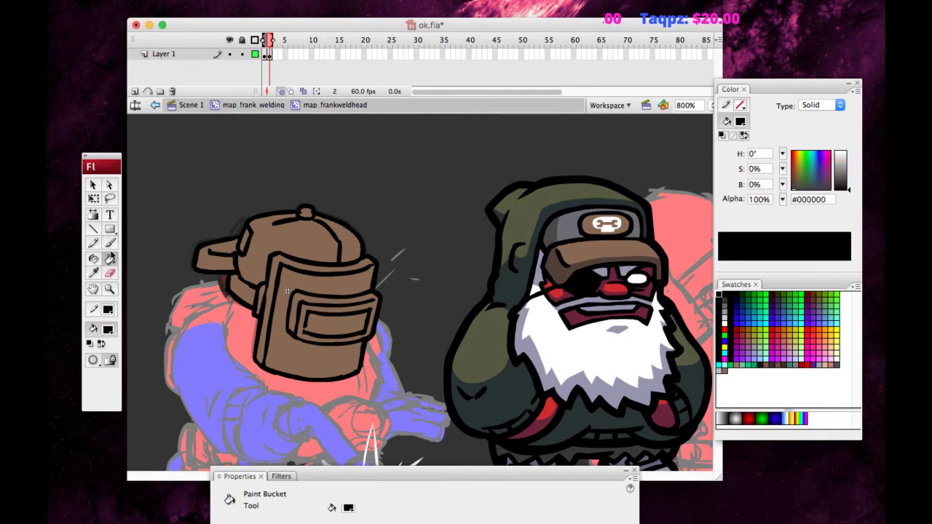
pyautogui.press('b')
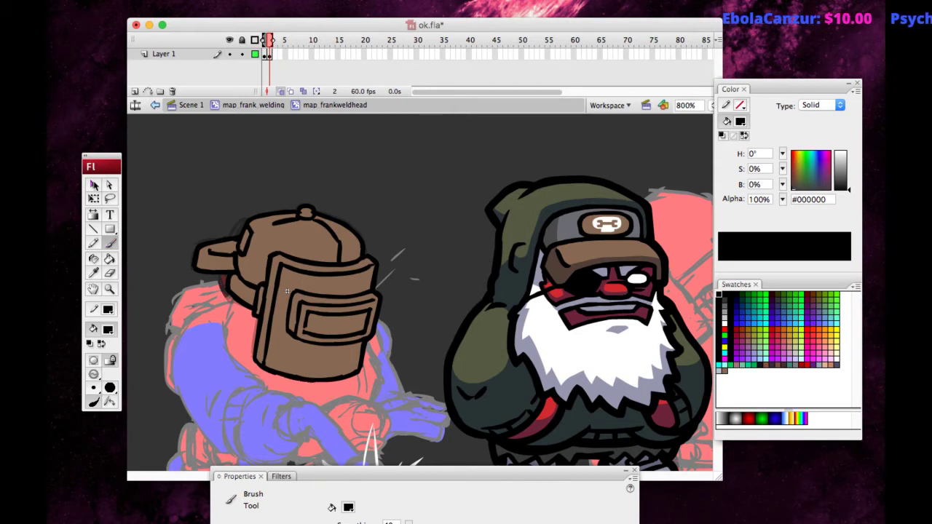
pyautogui.click(94, 185)
pyautogui.moveTo(273, 394); pyautogui.dragTo(363, 356)
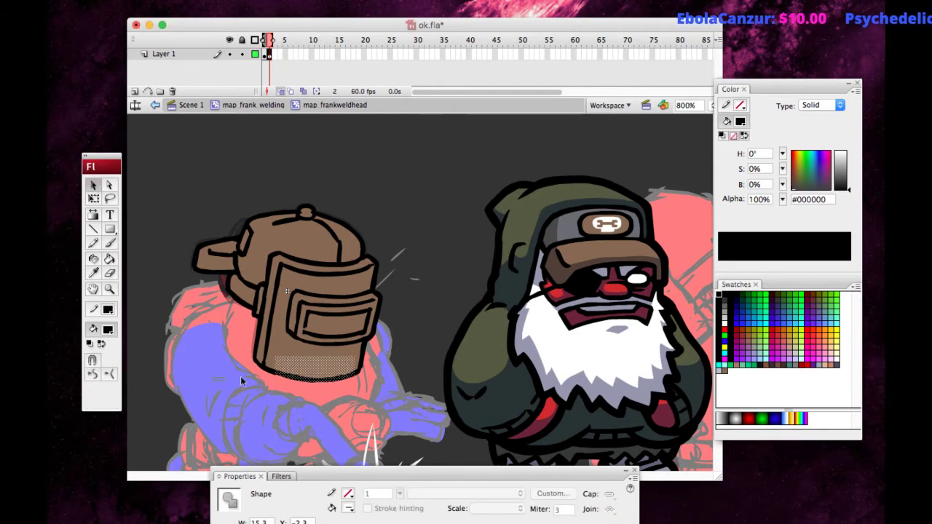
pyautogui.click(279, 379)
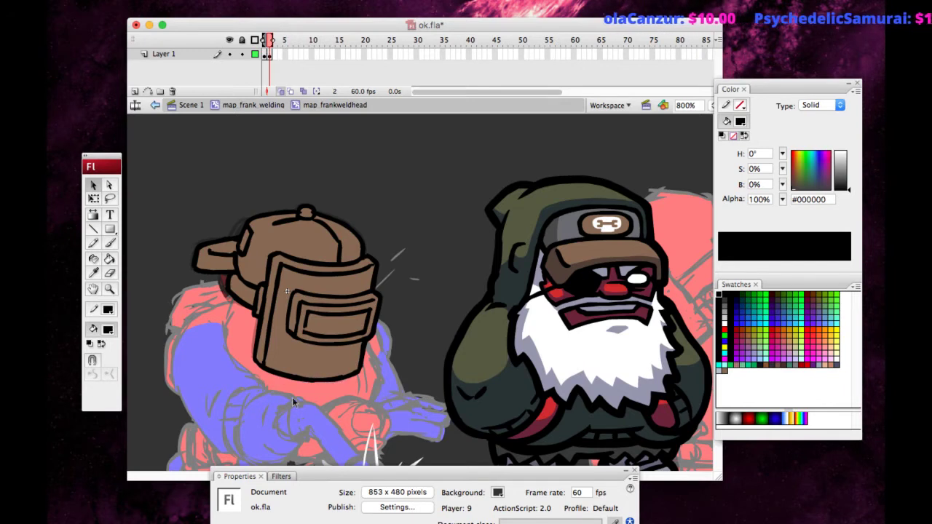
pyautogui.click(313, 373)
pyautogui.click(296, 377)
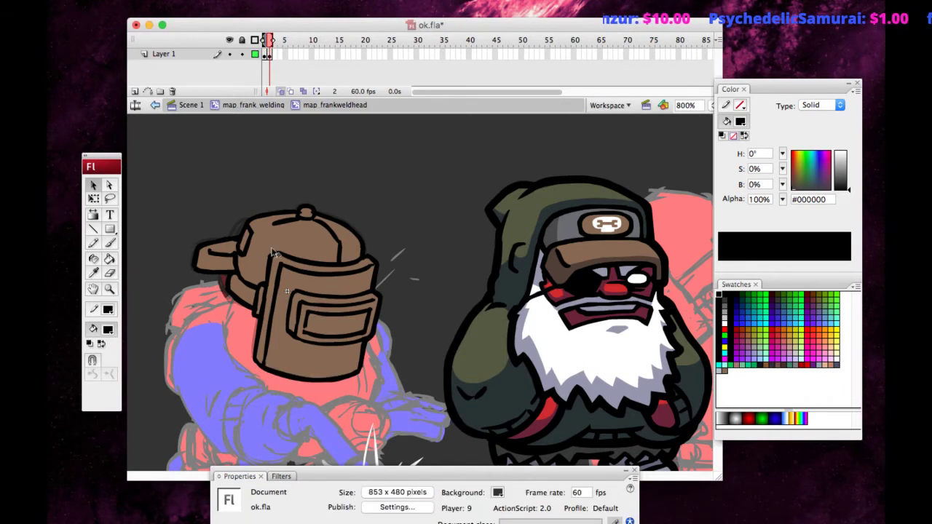
# Touch up the right edge of the mask's window in black and the side hinge in the cap's brown with the Brush.
pyautogui.click(110, 244)
pyautogui.moveTo(369, 308); pyautogui.dragTo(364, 334)
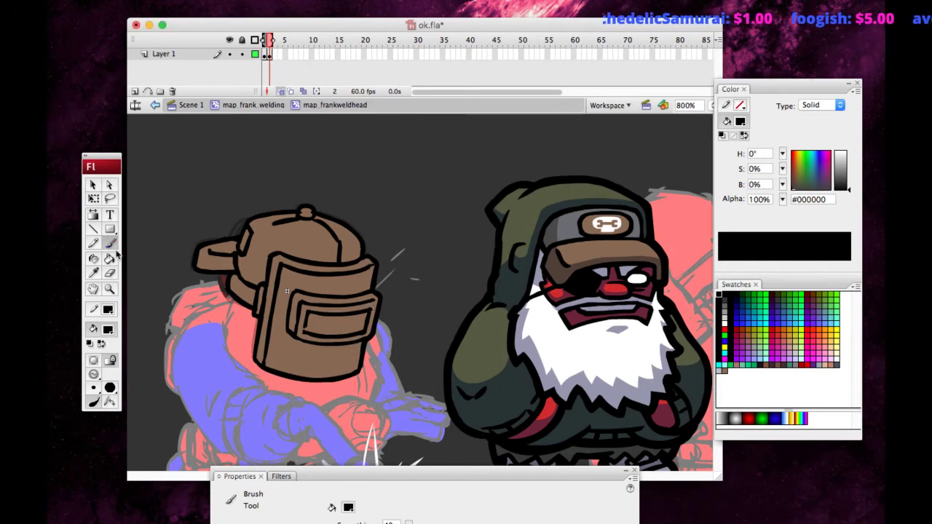
pyautogui.press('i')
pyautogui.click(273, 240)
pyautogui.press('b')
pyautogui.moveTo(259, 292); pyautogui.dragTo(258, 301)
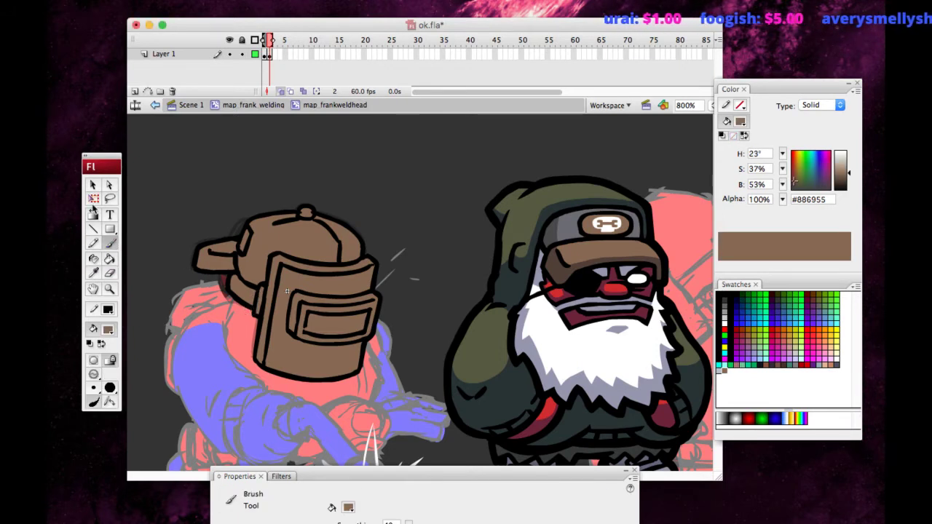
# Add a solid black stroke of height 1 around the head's outer contour with the Ink Bottle and select the whole head.
pyautogui.click(93, 273)
pyautogui.click(95, 260)
pyautogui.click(214, 236)
pyautogui.click(92, 186)
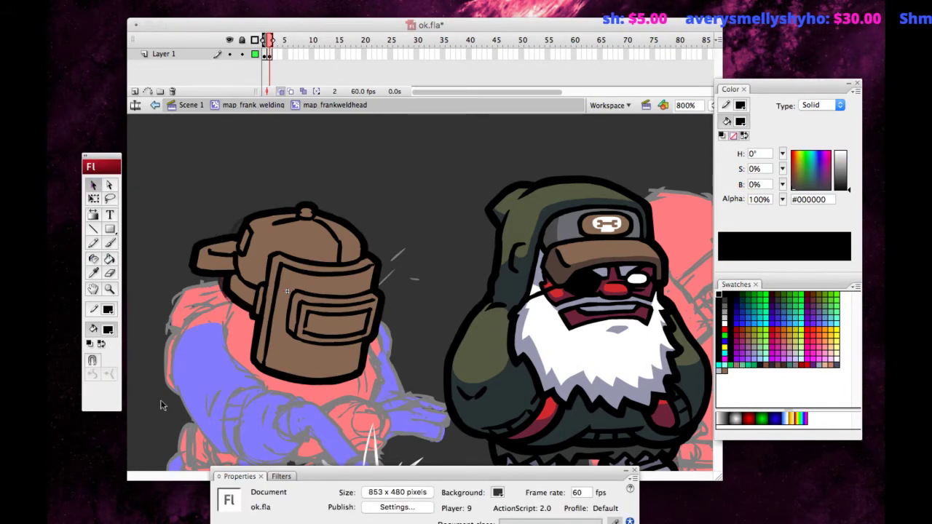
pyautogui.moveTo(162, 399); pyautogui.dragTo(386, 199)
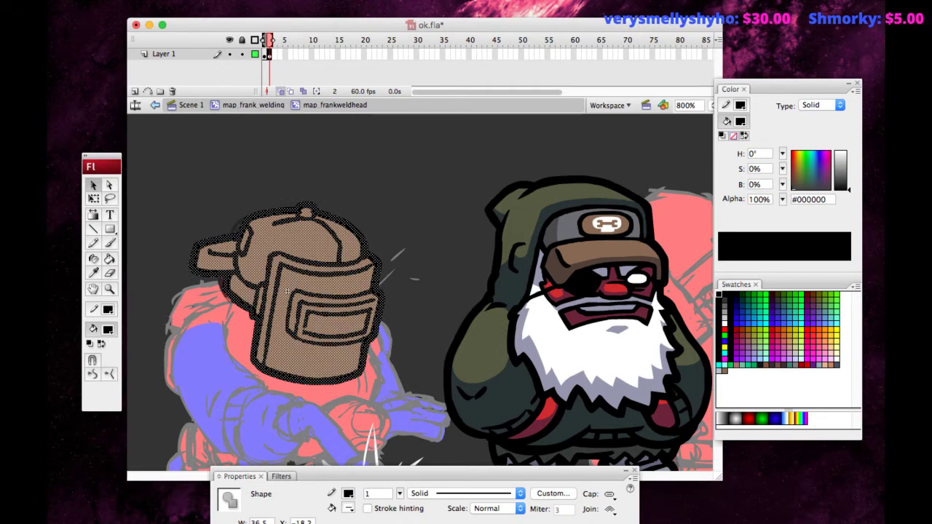
pyautogui.click(232, 211)
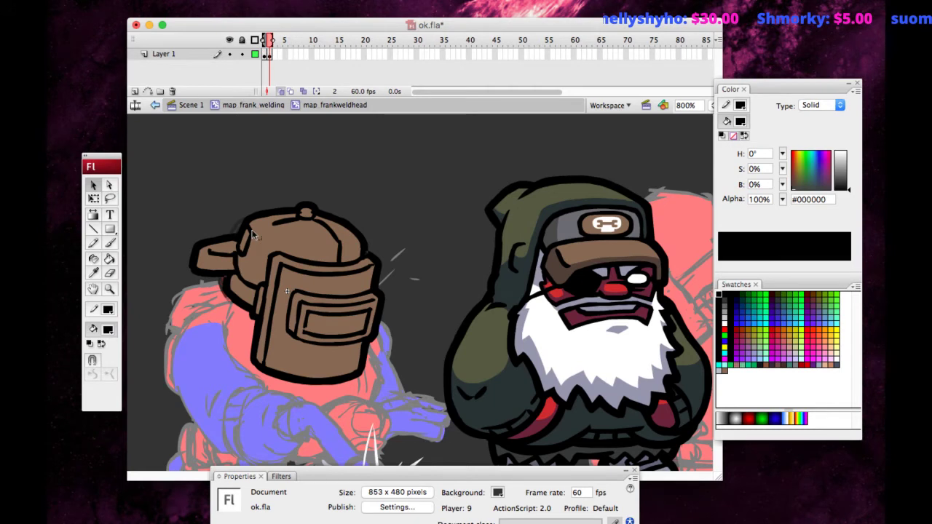
# Touch up the outline at the mask's lower-left corner with the black Brush.
pyautogui.press('b')
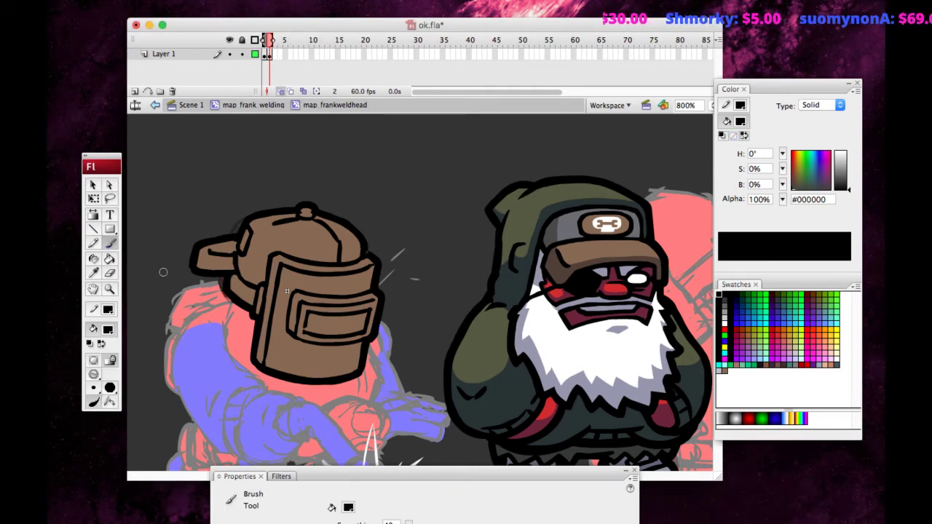
pyautogui.press('v')
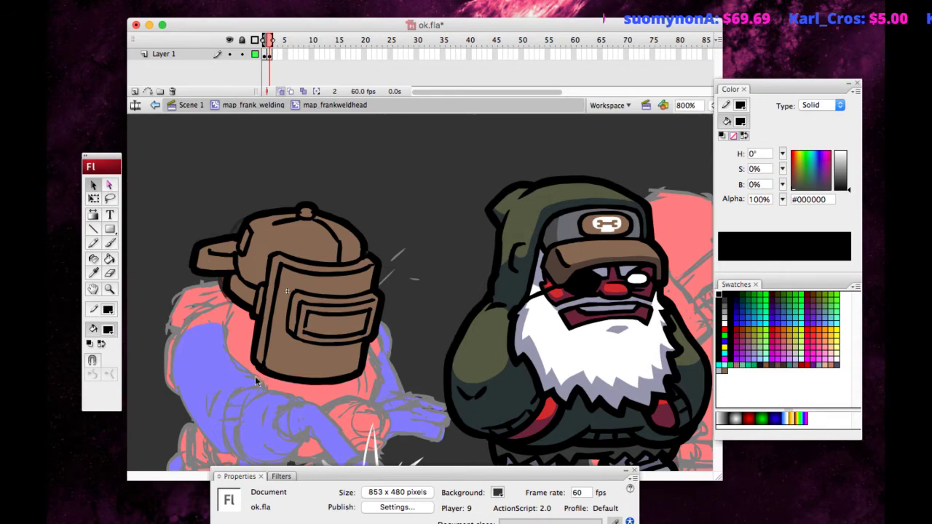
pyautogui.press('b')
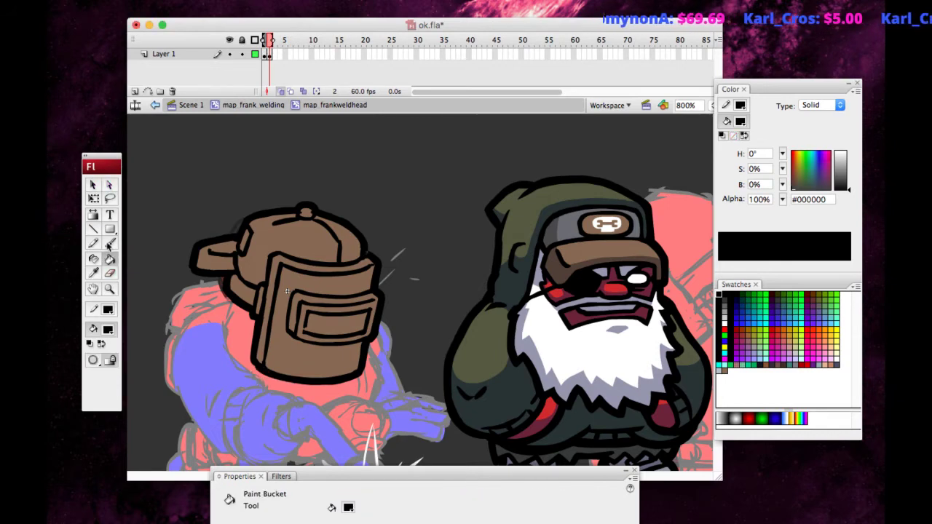
pyautogui.moveTo(253, 362); pyautogui.dragTo(257, 366)
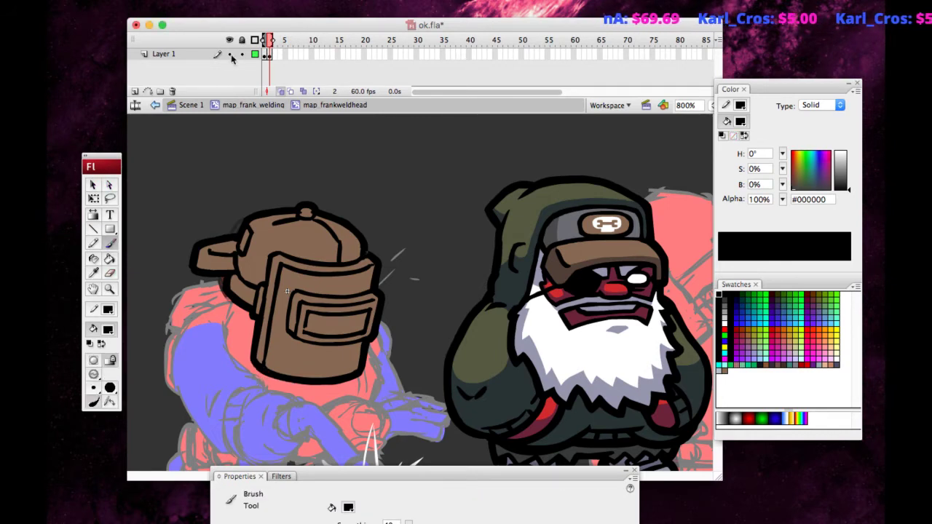
# Turn off onion skinning and flip between the frames to compare the finished head with the sketch.
pyautogui.click(281, 92)
pyautogui.press('.')
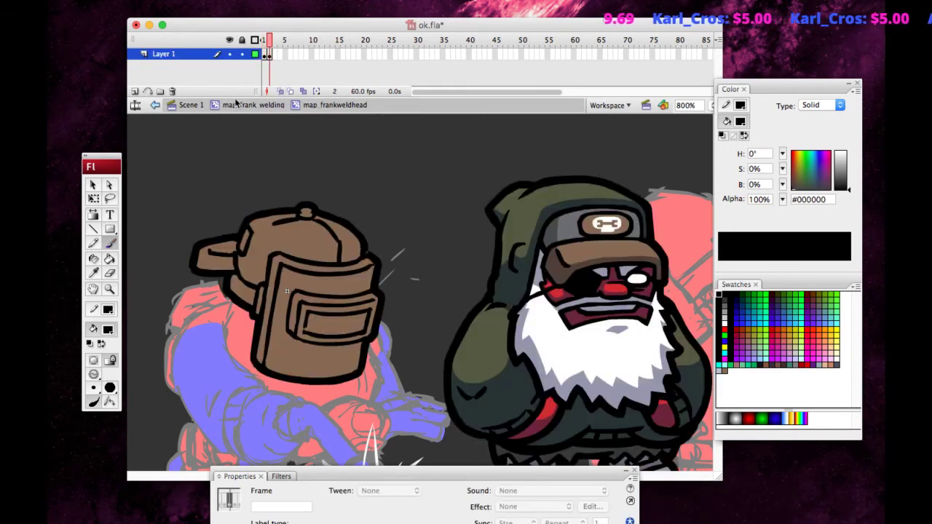
pyautogui.press('.')
pyautogui.press('.')
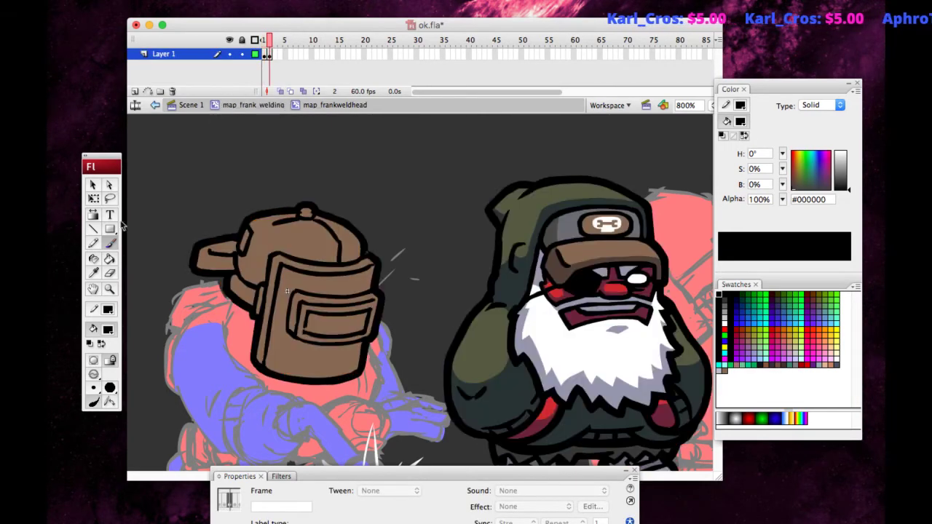
pyautogui.click(93, 289)
pyautogui.moveTo(204, 257)
pyautogui.mouseDown()
pyautogui.moveTo(223, 175)
pyautogui.moveTo(197, 240)
pyautogui.moveTo(199, 224)
pyautogui.mouseUp()
pyautogui.press(',')
pyautogui.press('.')
# Sample the cap's brown and brush over the line work around the top button to clean it up.
pyautogui.click(110, 259)
pyautogui.press('b')
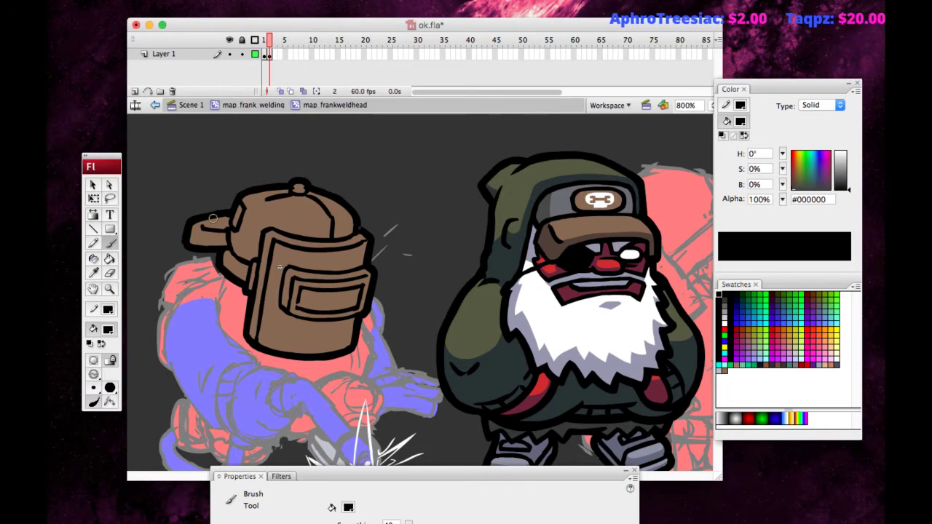
pyautogui.click(91, 290)
pyautogui.moveTo(174, 231); pyautogui.dragTo(151, 262)
pyautogui.click(93, 273)
pyautogui.click(238, 253)
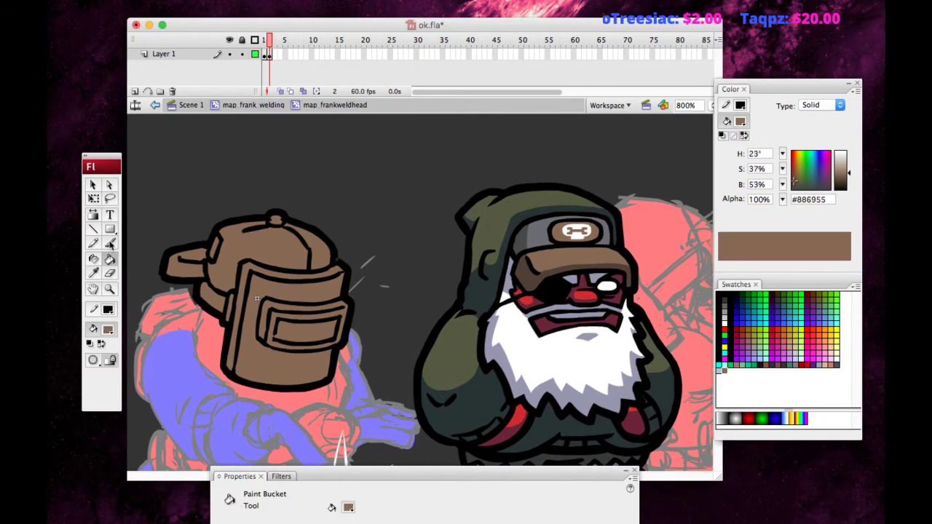
pyautogui.click(110, 244)
pyautogui.moveTo(276, 220); pyautogui.dragTo(276, 221)
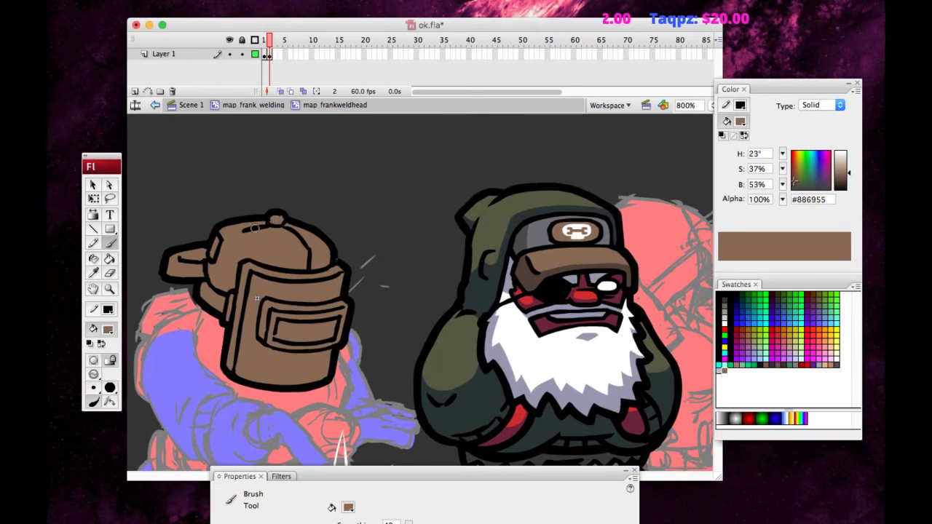
# Refine the top button's outline with sampled black and trim the cap's side seam with sampled brown.
pyautogui.press('i')
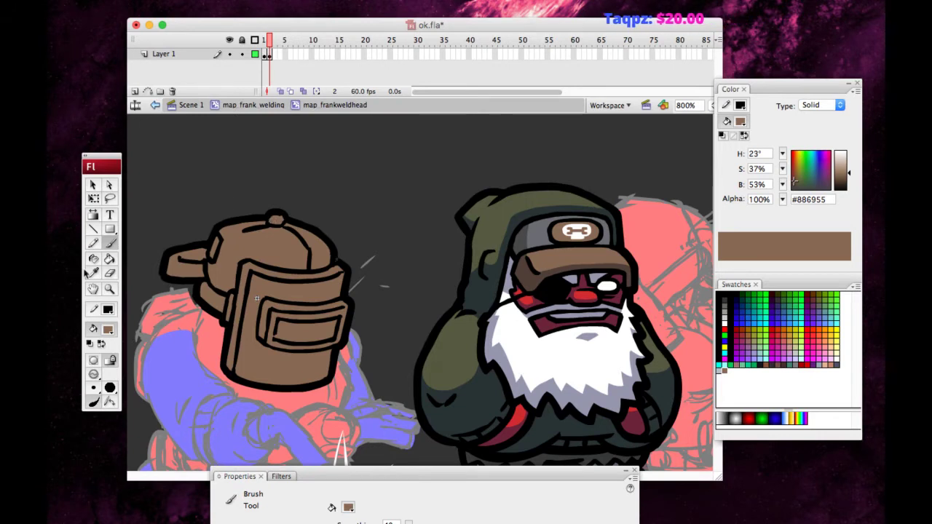
pyautogui.click(217, 230)
pyautogui.press('b')
pyautogui.moveTo(285, 223); pyautogui.dragTo(282, 219)
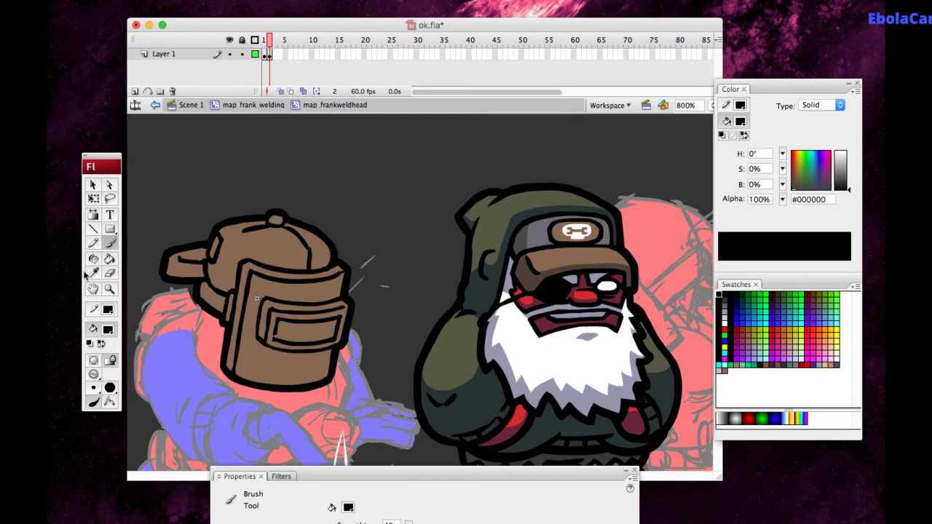
pyautogui.press('i')
pyautogui.click(306, 242)
pyautogui.press('b')
pyautogui.click(312, 252)
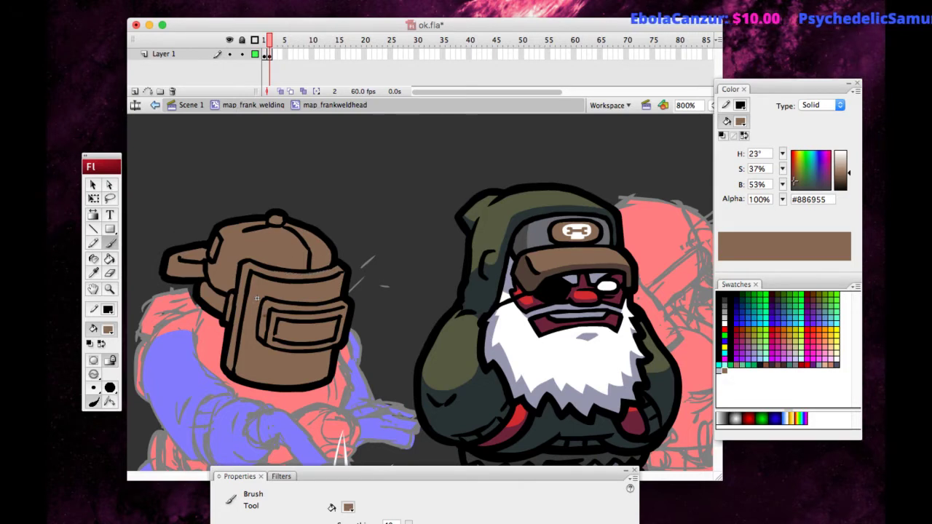
pyautogui.click(93, 289)
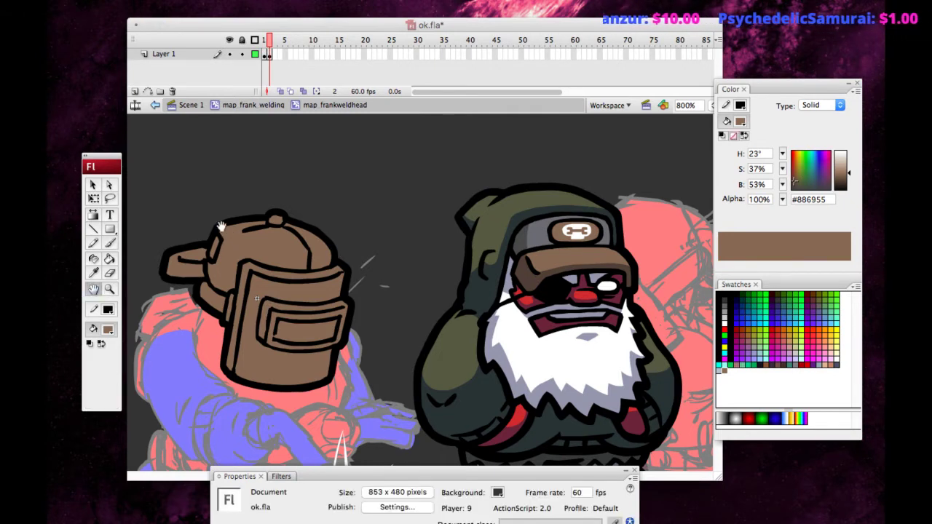
pyautogui.moveTo(207, 218)
pyautogui.mouseDown()
pyautogui.moveTo(220, 215)
pyautogui.moveTo(196, 216)
pyautogui.mouseUp()
pyautogui.press('l')
pyautogui.press('v')
pyautogui.moveTo(174, 276); pyautogui.dragTo(155, 283)
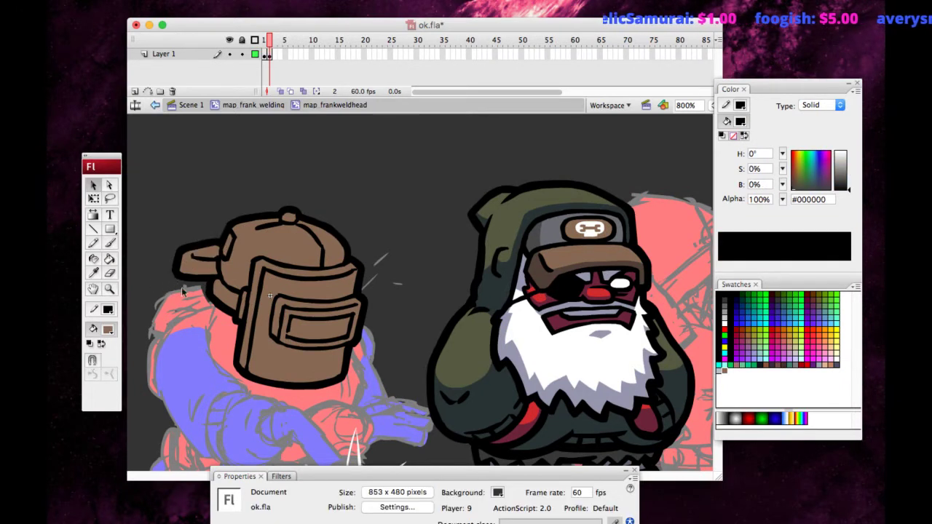
# Clean up the line work at the mask's upper-left corner with brown and black Brush strokes.
pyautogui.click(93, 290)
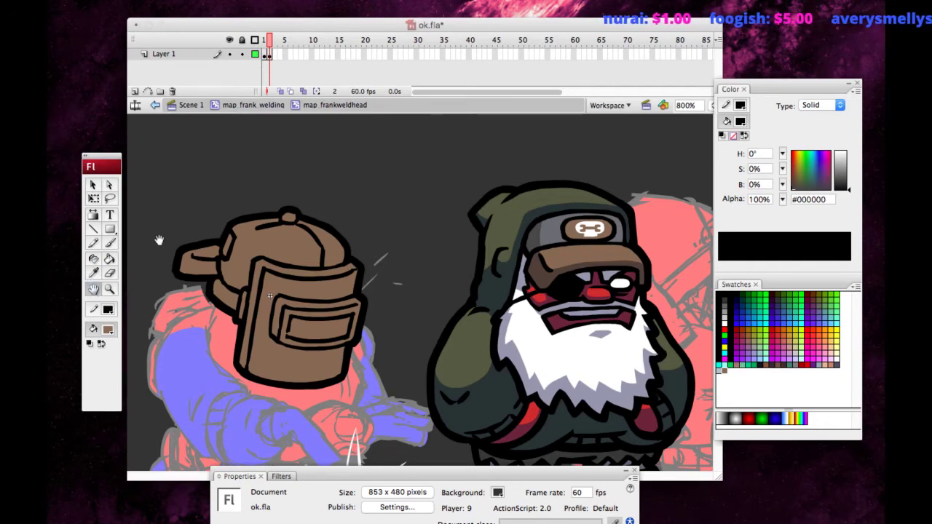
pyautogui.moveTo(160, 237); pyautogui.dragTo(155, 222)
pyautogui.click(93, 274)
pyautogui.click(251, 305)
pyautogui.press('b')
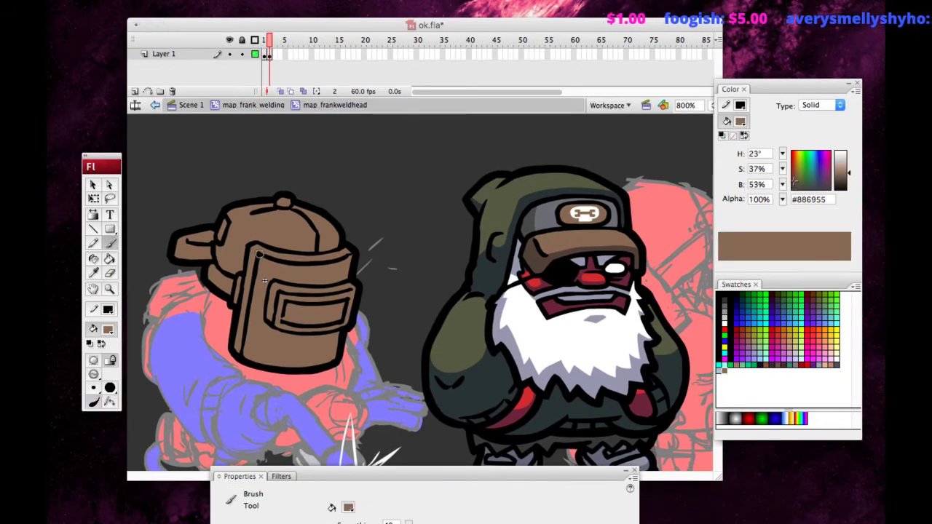
pyautogui.click(94, 273)
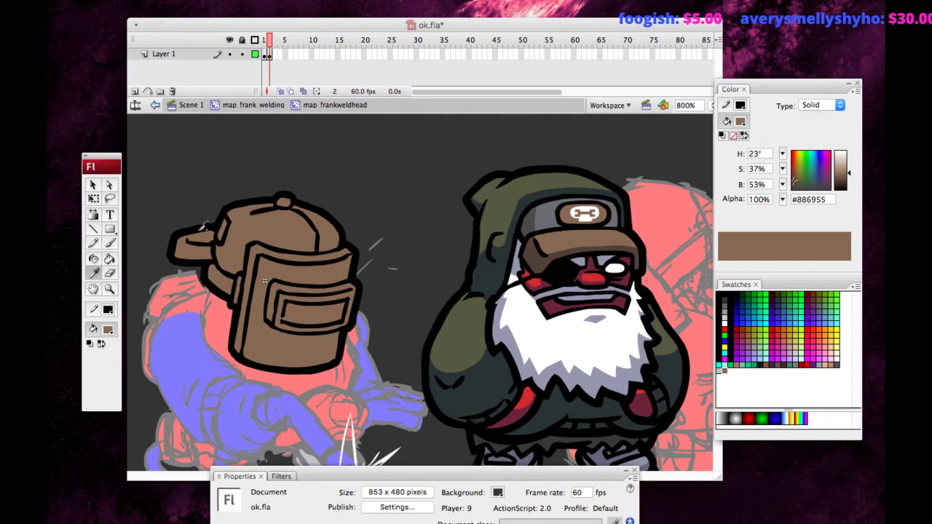
pyautogui.click(211, 229)
pyautogui.click(109, 243)
pyautogui.click(261, 257)
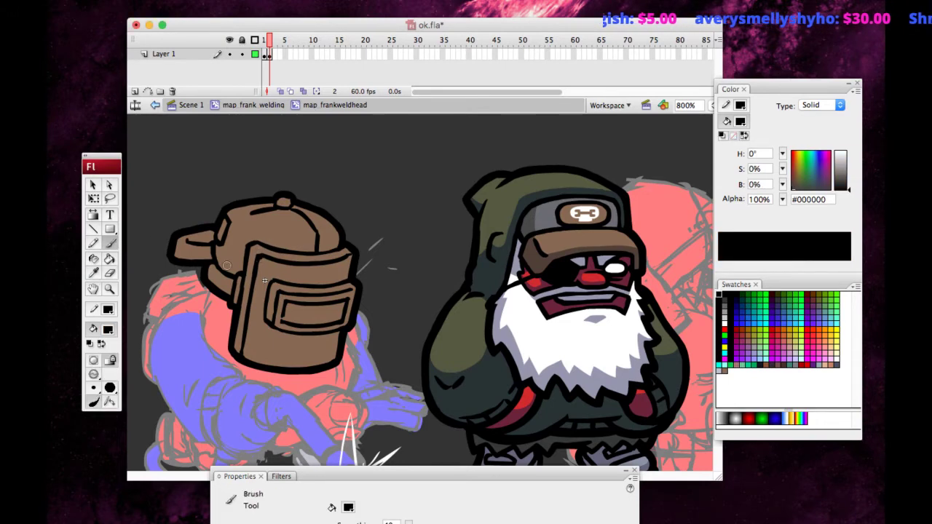
# Set the Brush to the cap's sampled brown and save the file.
pyautogui.click(93, 289)
pyautogui.moveTo(222, 290); pyautogui.dragTo(143, 280)
pyautogui.click(94, 273)
pyautogui.click(155, 244)
pyautogui.click(110, 243)
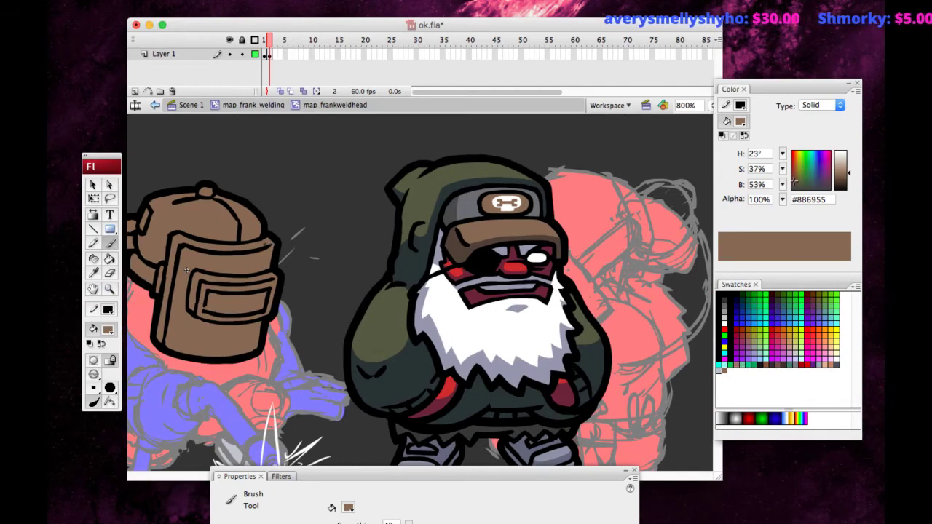
pyautogui.press('super+s')
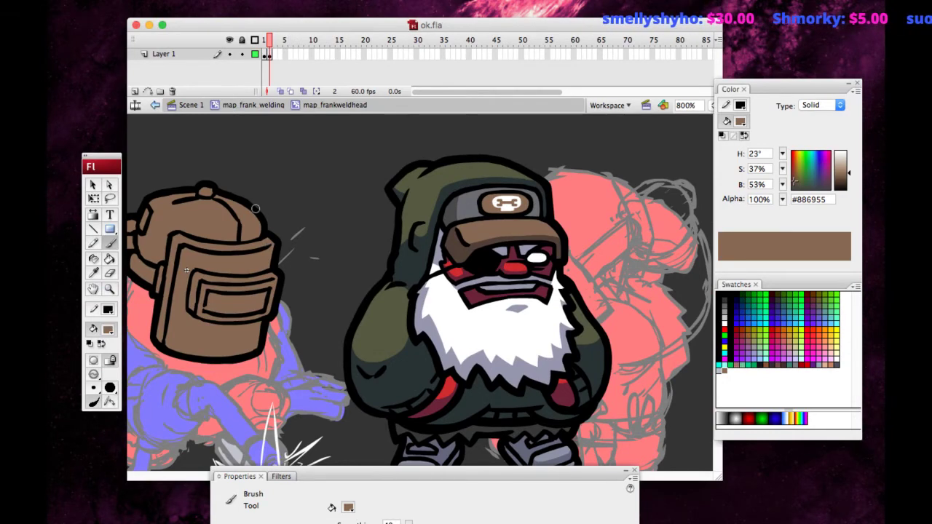
# Brush black over the cap's line work where the brim meets the crown.
pyautogui.press('h')
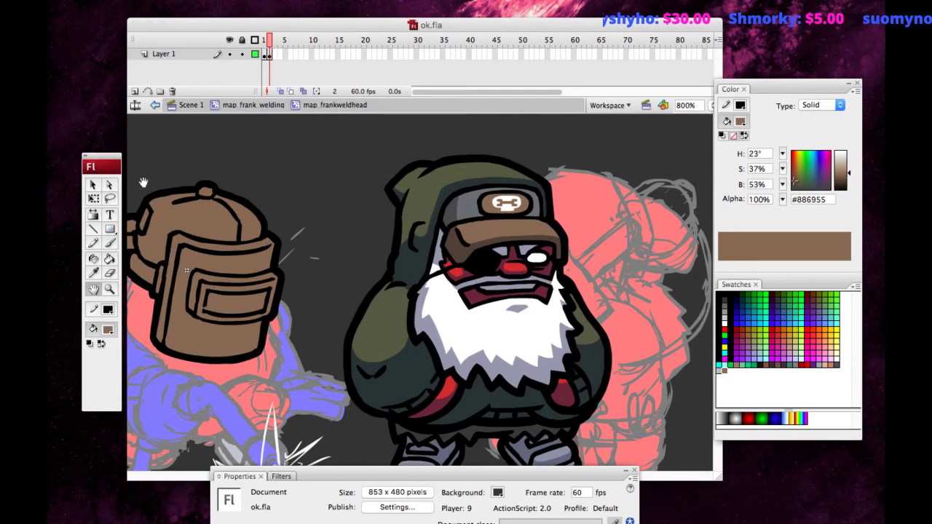
pyautogui.moveTo(144, 182); pyautogui.dragTo(190, 188)
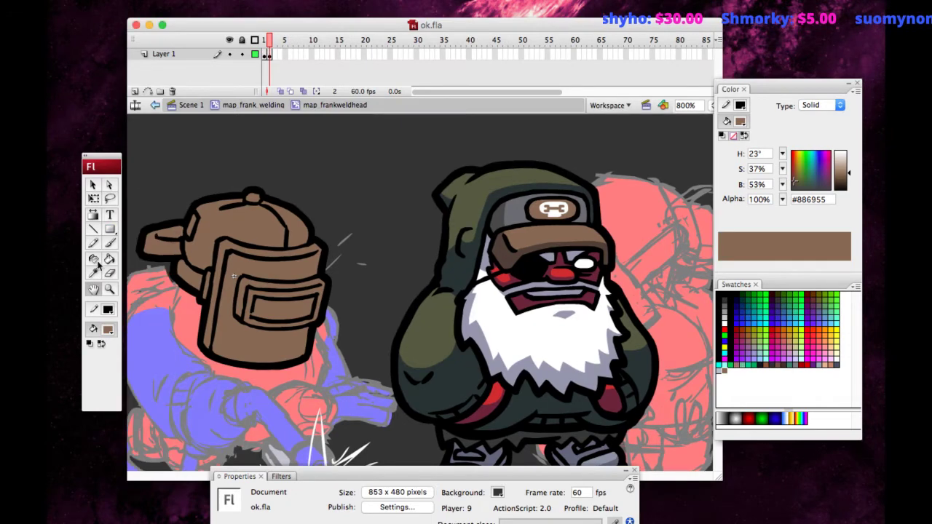
pyautogui.press('b')
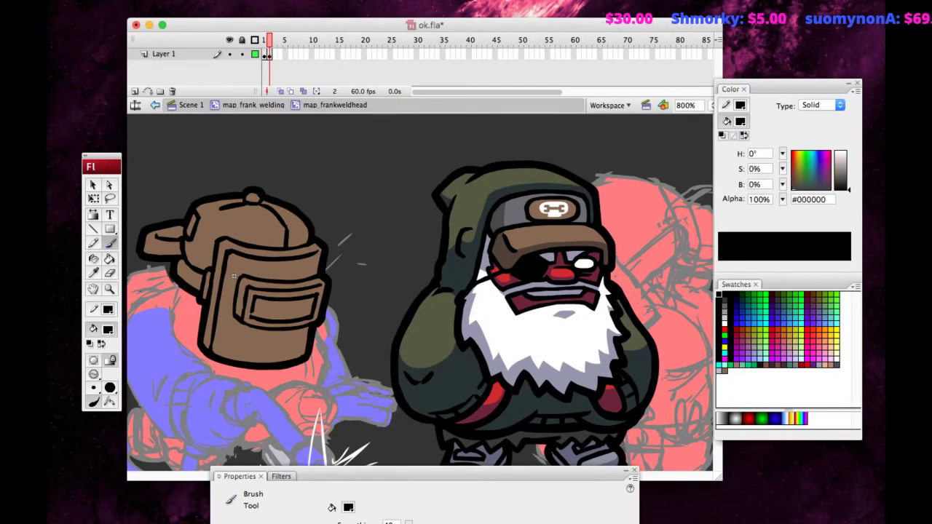
pyautogui.click(92, 289)
pyautogui.moveTo(165, 194); pyautogui.dragTo(201, 186)
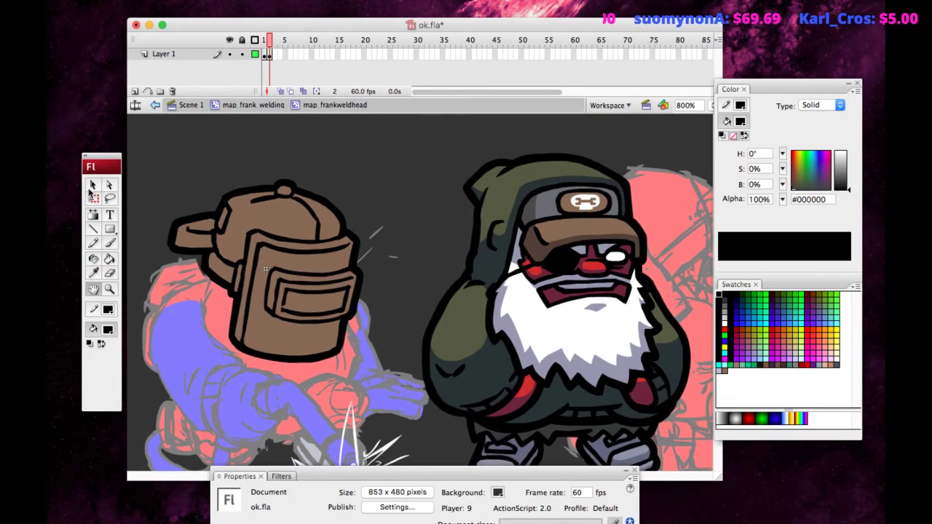
pyautogui.click(94, 186)
pyautogui.press('super+equal')
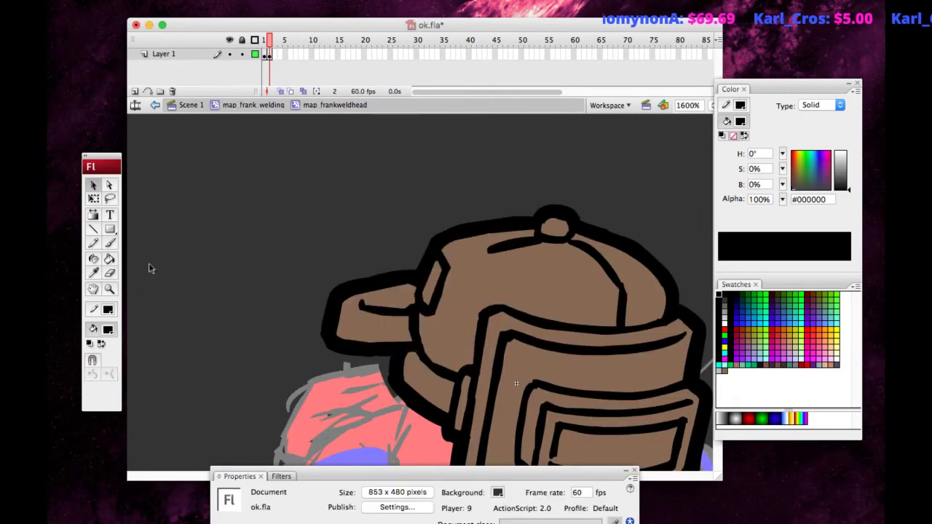
pyautogui.click(90, 292)
pyautogui.moveTo(335, 269); pyautogui.dragTo(175, 241)
pyautogui.click(91, 190)
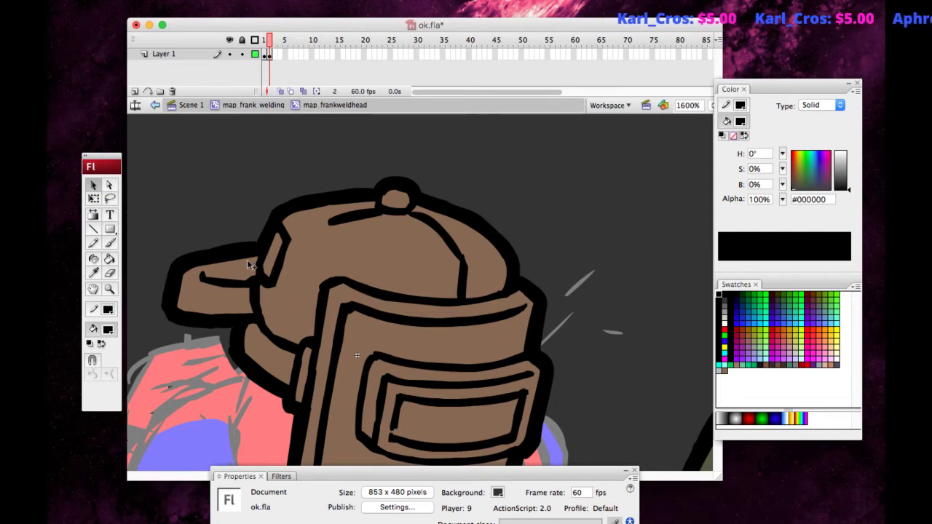
pyautogui.click(109, 243)
pyautogui.moveTo(257, 252)
pyautogui.mouseDown()
pyautogui.moveTo(254, 275)
pyautogui.moveTo(274, 331)
pyautogui.mouseUp()
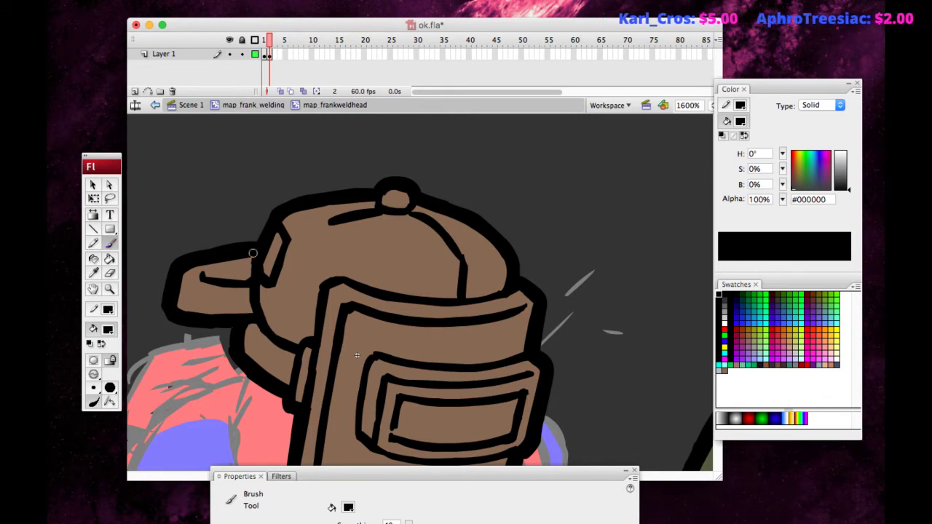
pyautogui.click(93, 288)
pyautogui.moveTo(174, 229); pyautogui.dragTo(165, 208)
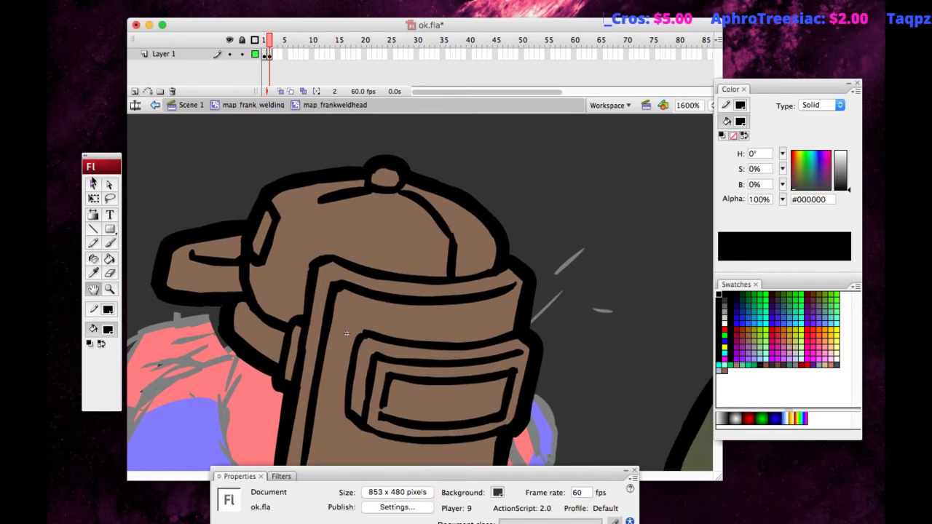
pyautogui.click(92, 183)
pyautogui.moveTo(211, 370); pyautogui.dragTo(252, 306)
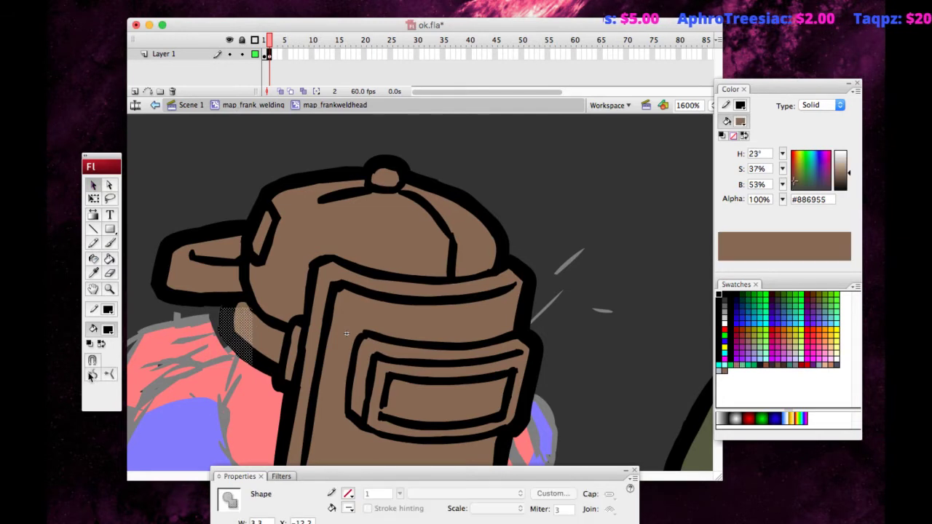
pyautogui.click(146, 353)
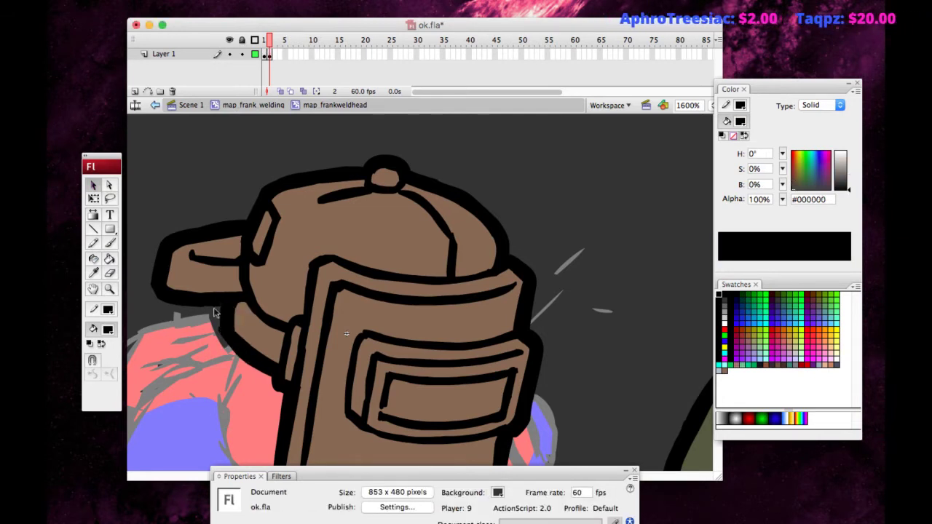
pyautogui.press('super+minus')
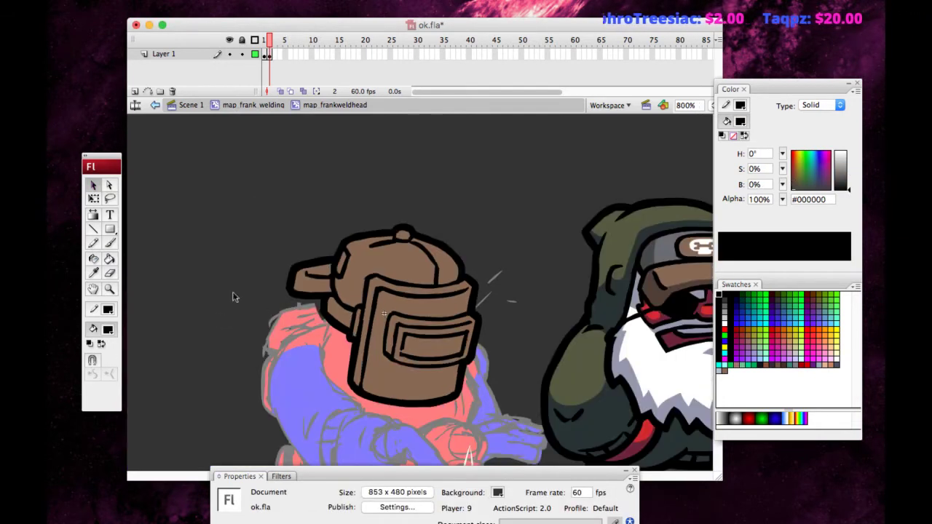
# Thicken the lower outline of the mask's visor frame with black Brush strokes.
pyautogui.click(94, 288)
pyautogui.moveTo(269, 268); pyautogui.dragTo(265, 269)
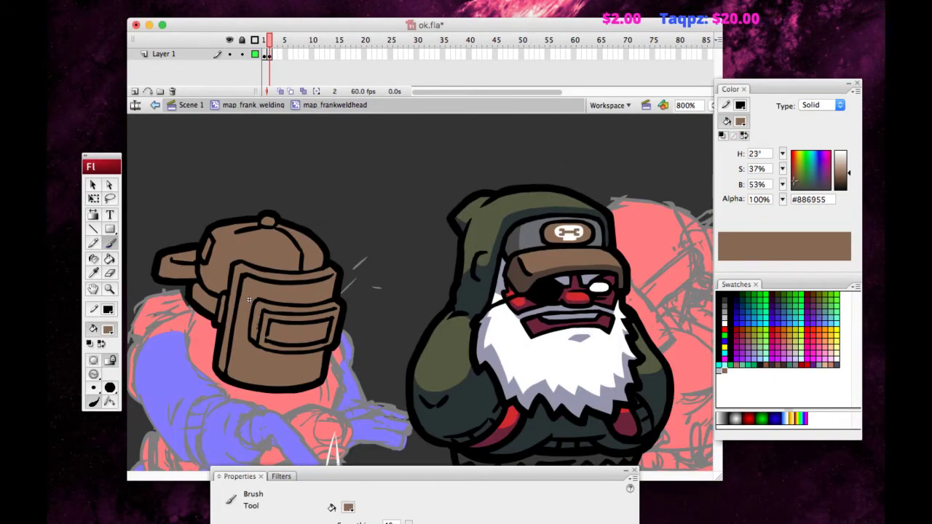
pyautogui.click(91, 291)
pyautogui.moveTo(172, 246); pyautogui.dragTo(172, 233)
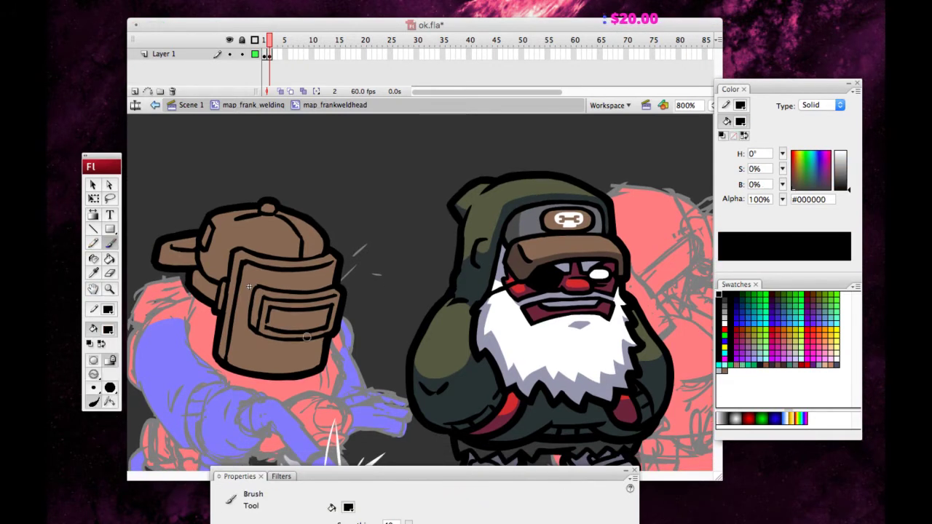
pyautogui.moveTo(308, 338); pyautogui.dragTo(326, 338)
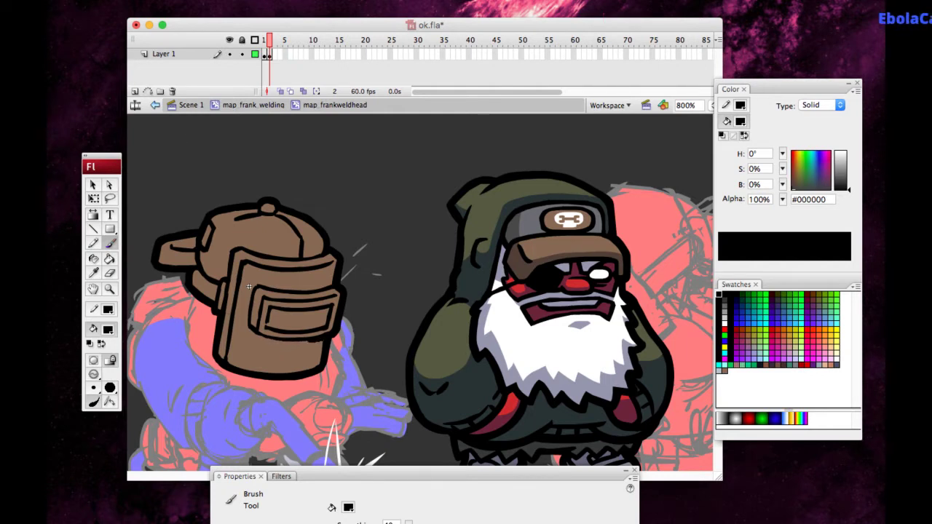
pyautogui.moveTo(281, 342); pyautogui.dragTo(268, 340)
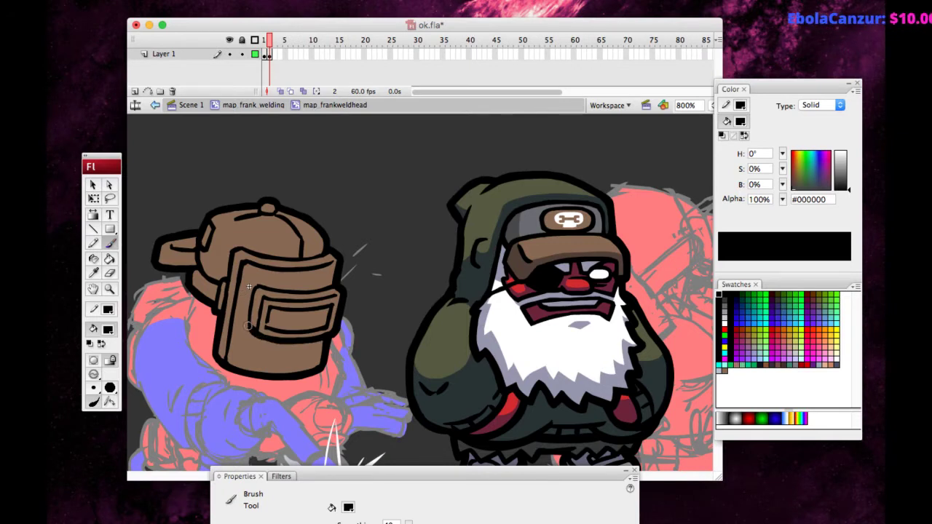
# Sample the mask's brown and trim the line work at the visor frame's lower-right corner with the Brush.
pyautogui.press('i')
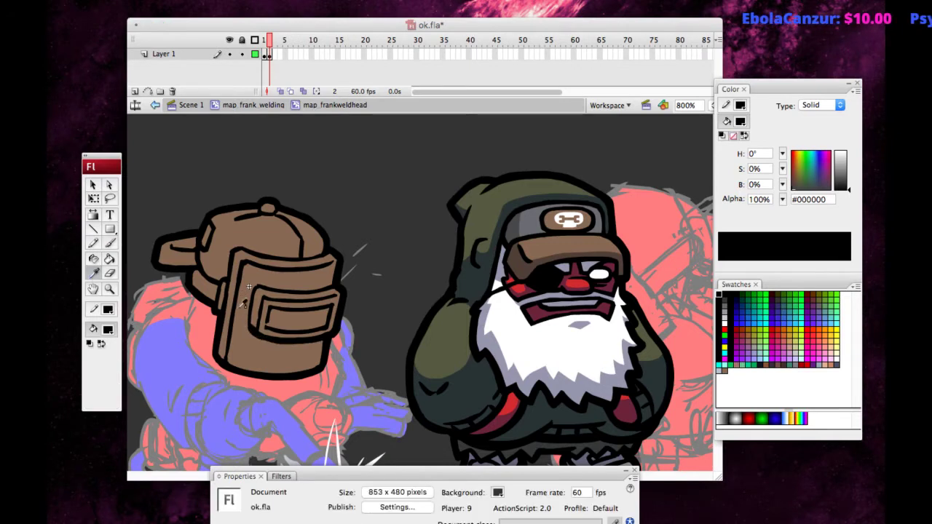
pyautogui.click(242, 305)
pyautogui.press('b')
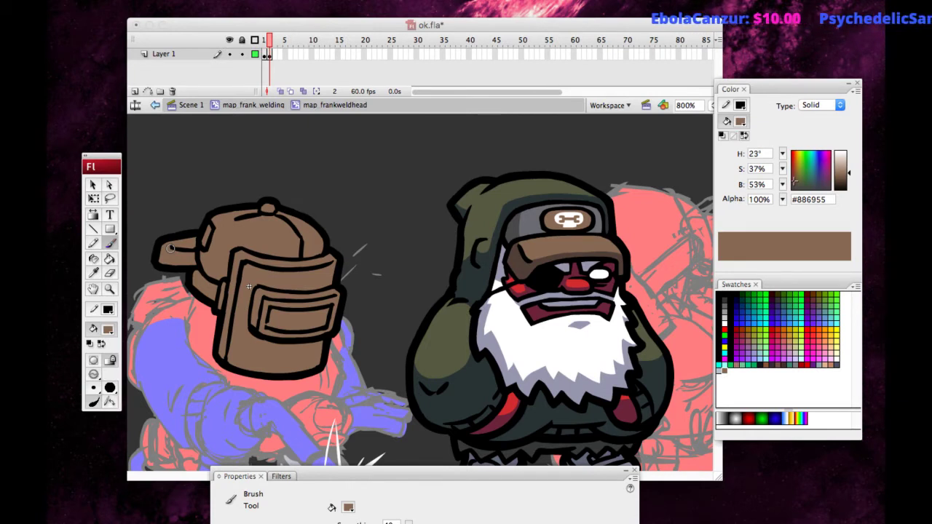
pyautogui.click(326, 331)
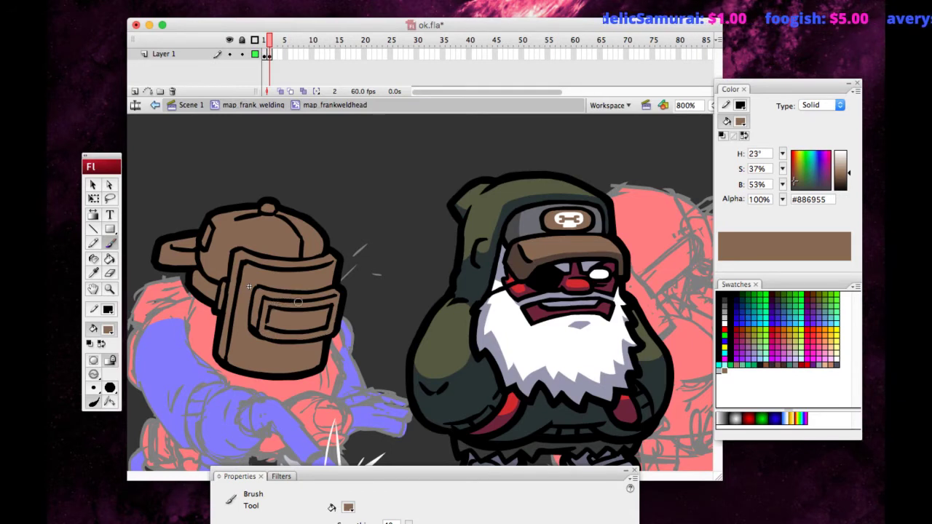
pyautogui.press('v')
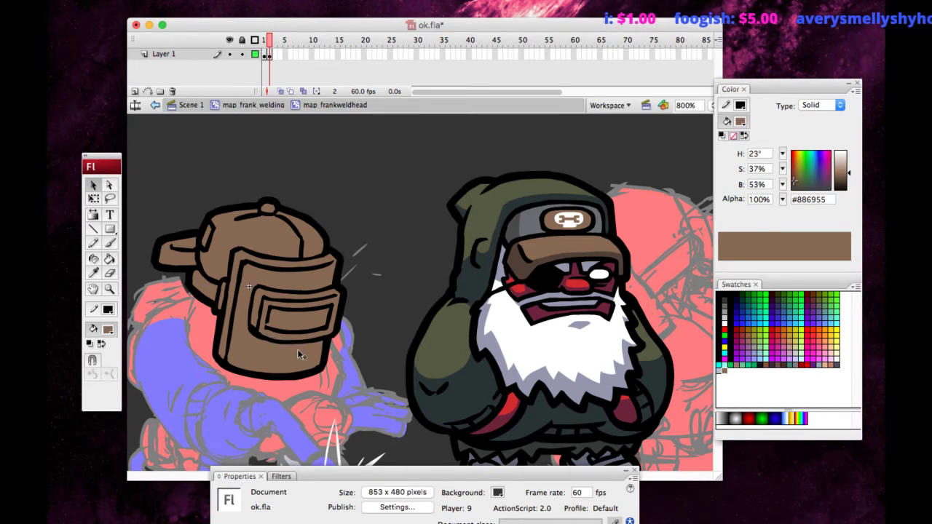
pyautogui.press('k')
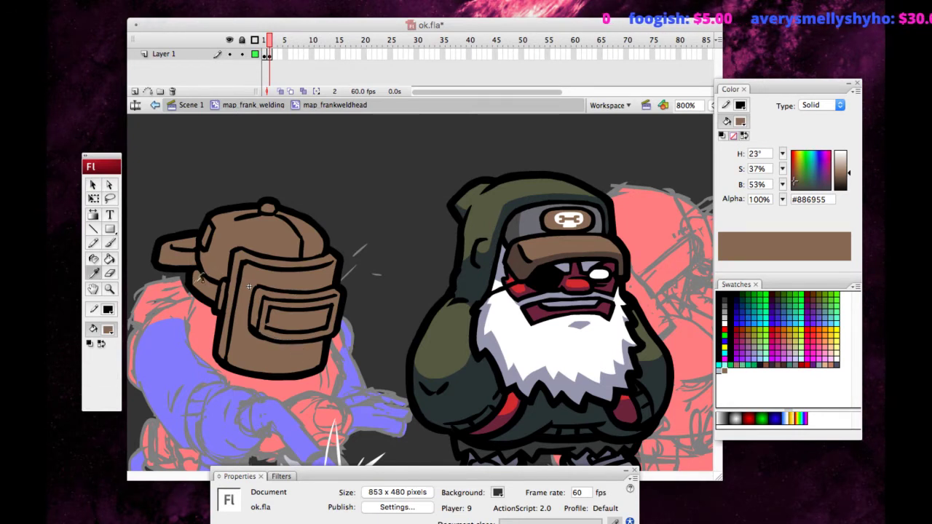
pyautogui.press('b')
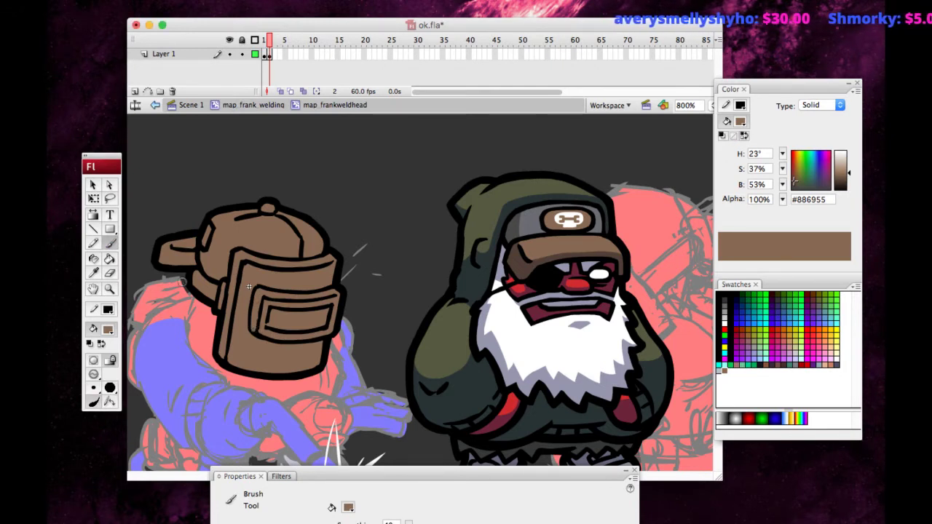
# Refine the visor frame's left edge with the Brush, using sampled outline black and mask brown.
pyautogui.press('i')
pyautogui.click(194, 263)
pyautogui.press('b')
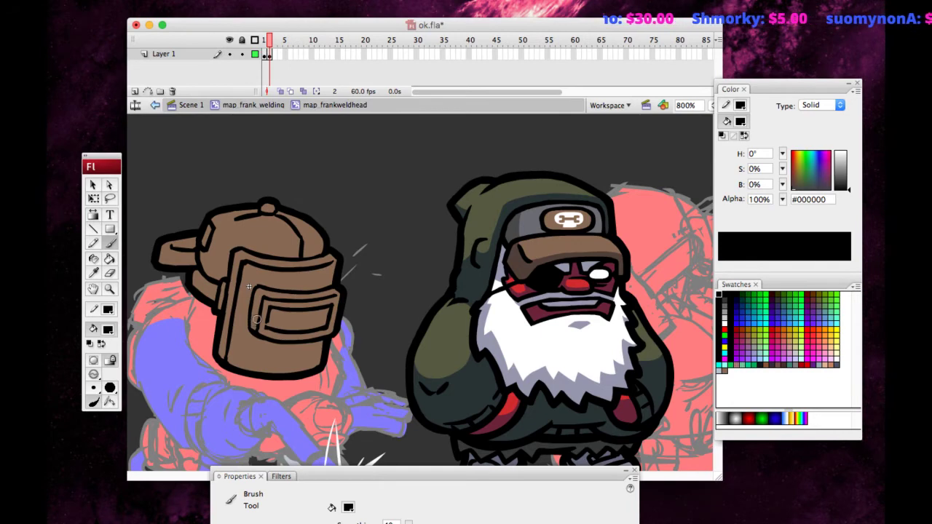
pyautogui.press('i')
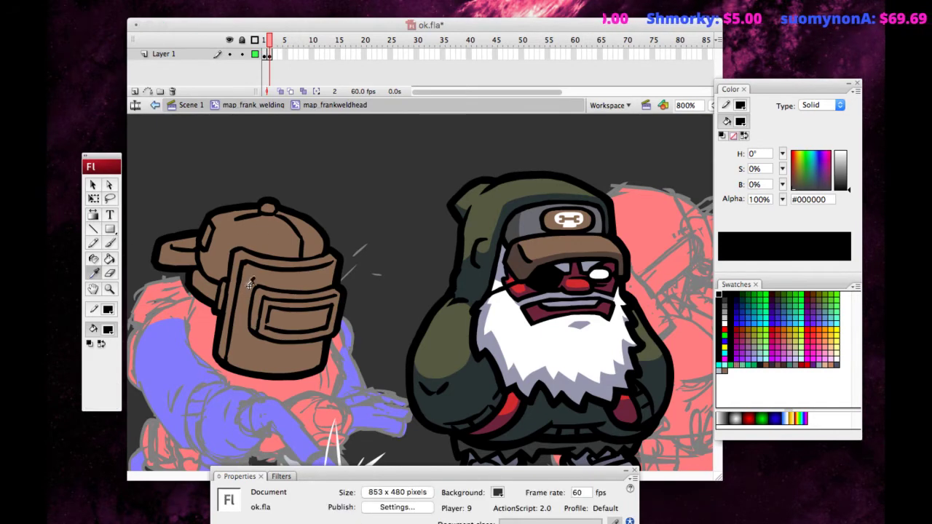
pyautogui.click(250, 277)
pyautogui.press('b')
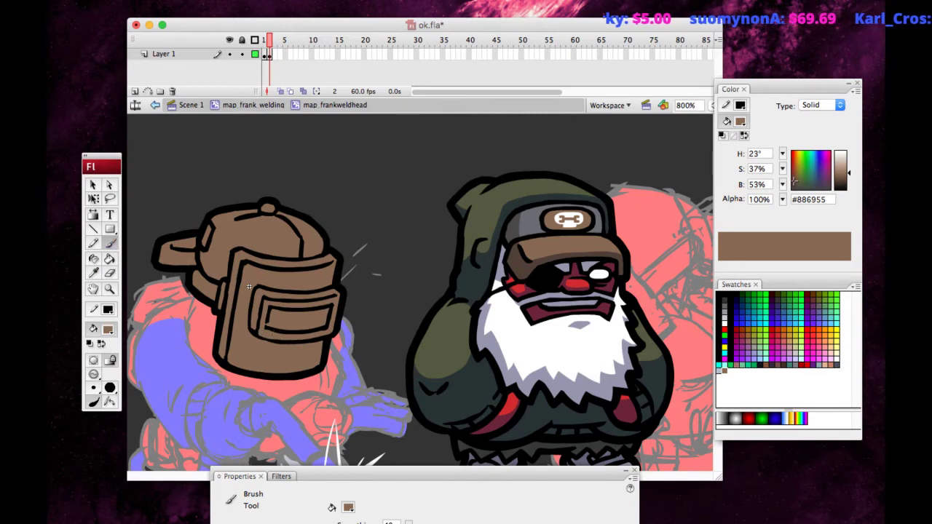
# Touch up the remaining line work on the mask and visor frame with alternating sampled black and brown Brush strokes.
pyautogui.press('i')
pyautogui.click(174, 239)
pyautogui.press('r')
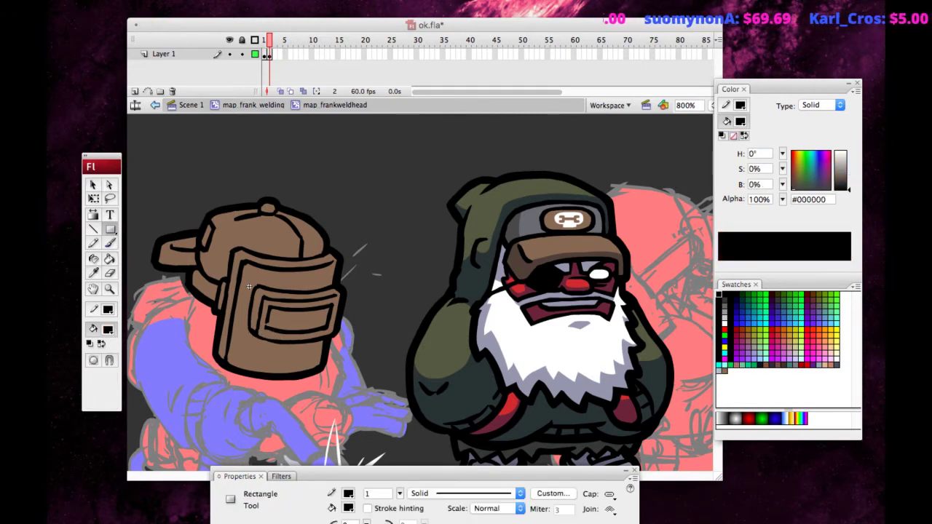
pyautogui.press('b')
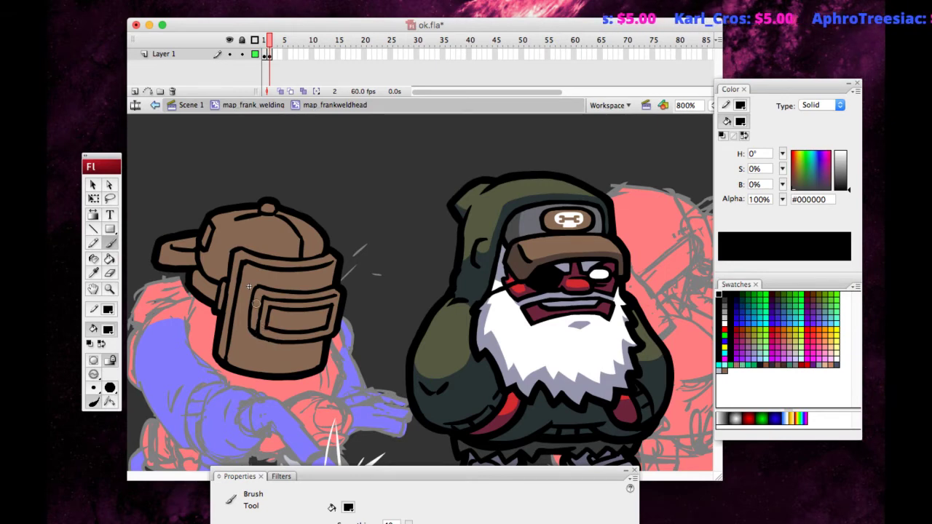
pyautogui.press('i')
pyautogui.click(232, 244)
pyautogui.press('b')
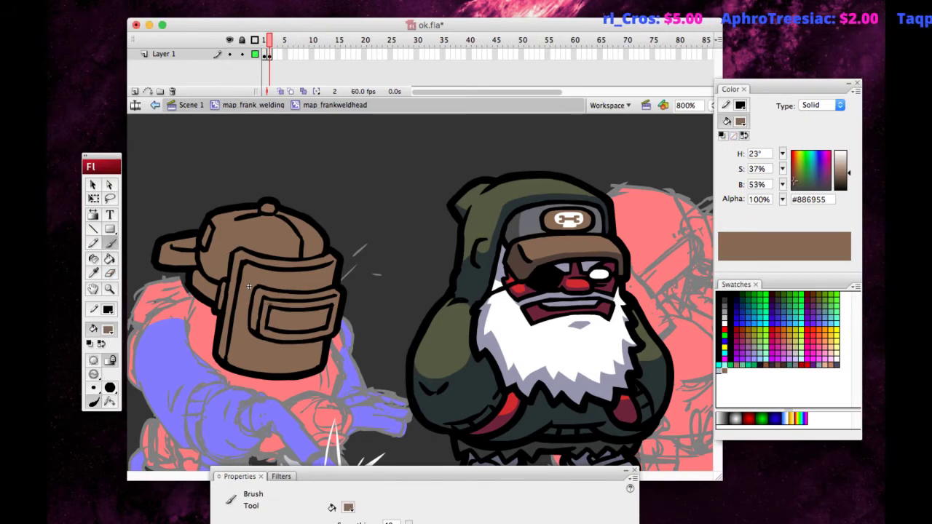
pyautogui.press('i')
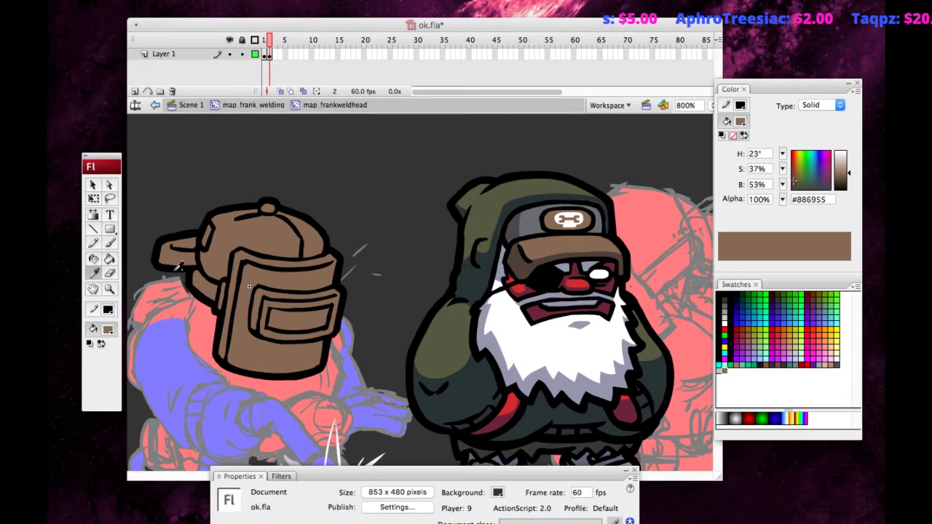
pyautogui.click(179, 265)
pyautogui.press('b')
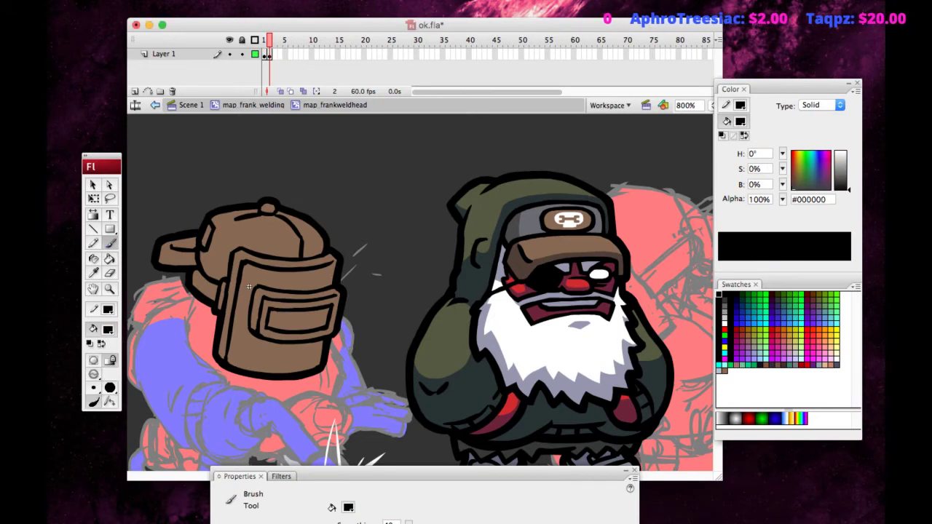
# Fill the cap's crown with grey #6B6C72 and part of its brim with dark brown #513F37, sampled from the bearded character's cap.
pyautogui.press('i')
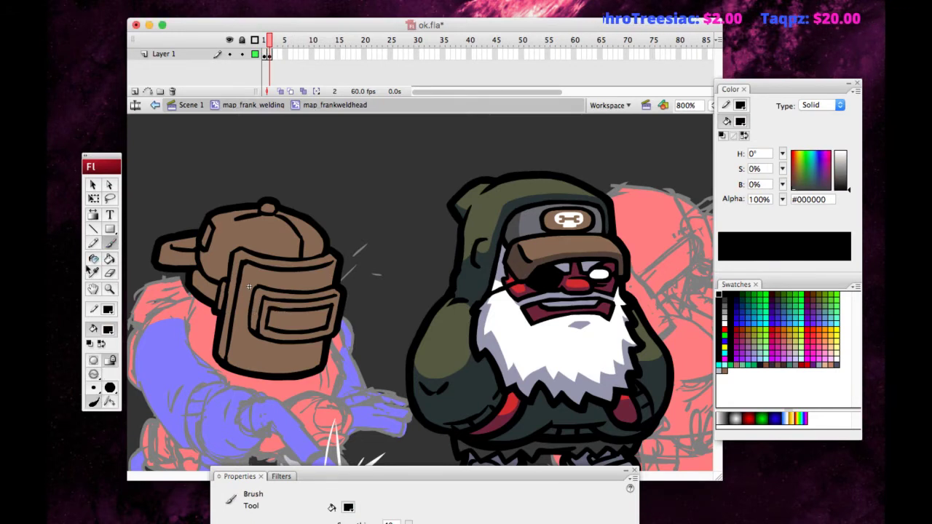
pyautogui.click(541, 215)
pyautogui.press('k')
pyautogui.click(255, 232)
pyautogui.click(301, 232)
pyautogui.press('i')
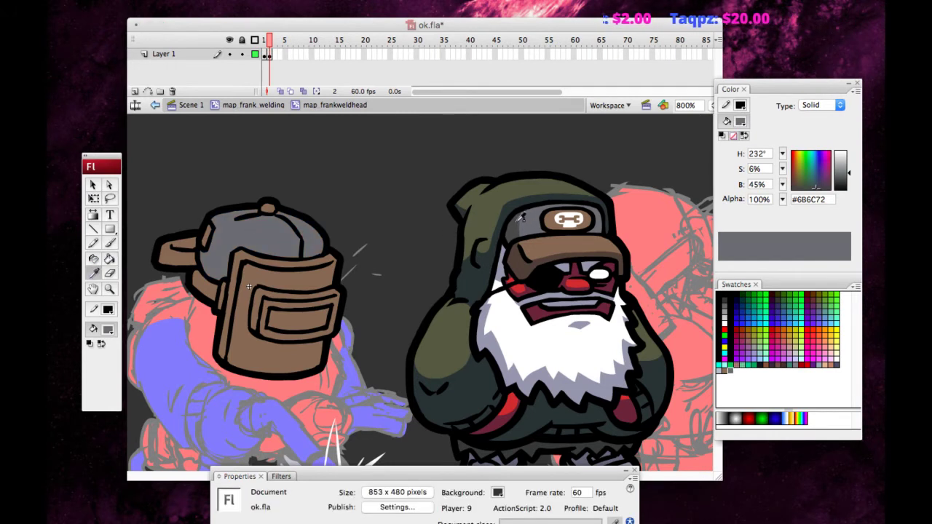
pyautogui.click(516, 254)
# Mix the dark blue-grey #16181D and fill the mask, its visor frame and the cap's strap with it.
pyautogui.press('i')
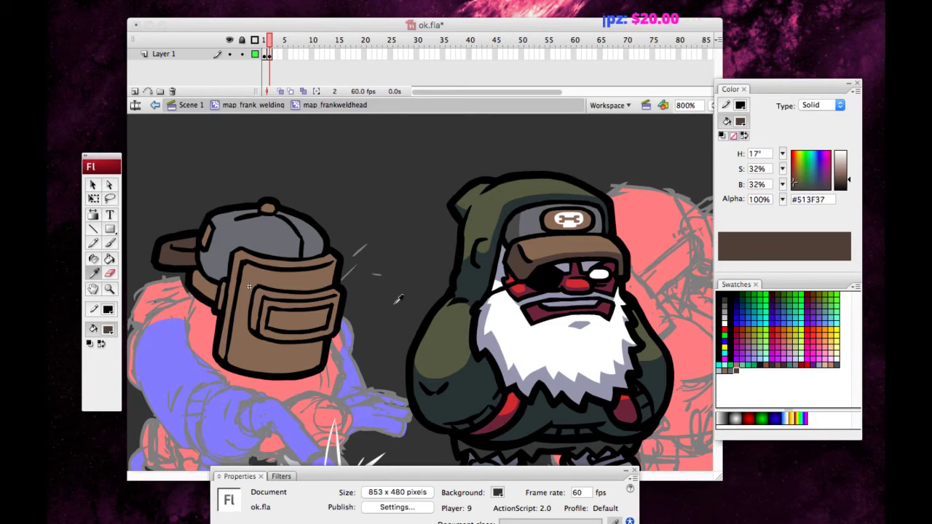
pyautogui.click(589, 446)
pyautogui.click(814, 185)
pyautogui.moveTo(845, 181); pyautogui.dragTo(845, 186)
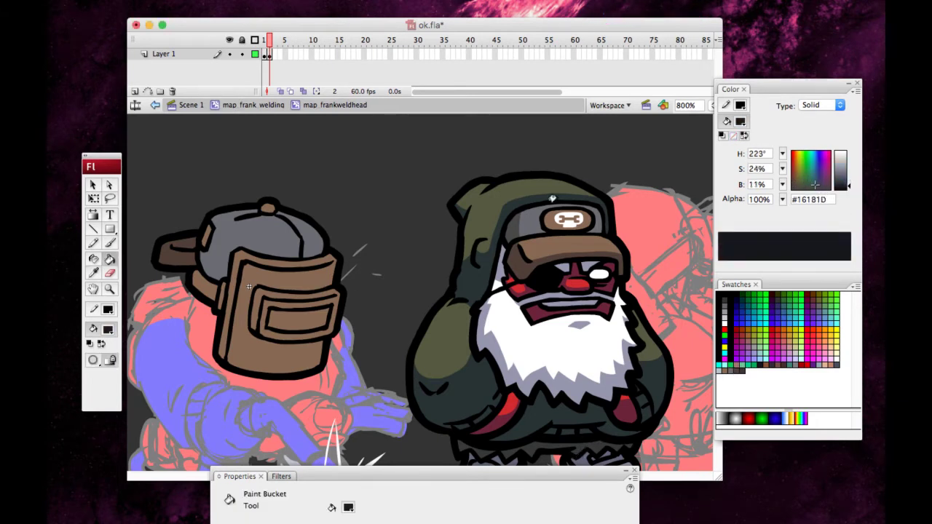
pyautogui.click(249, 336)
pyautogui.click(253, 304)
pyautogui.click(202, 285)
# Mix the blue-grey #343943 and fill the cap's strap and the mask's side hinge with it.
pyautogui.moveTo(846, 186); pyautogui.dragTo(847, 181)
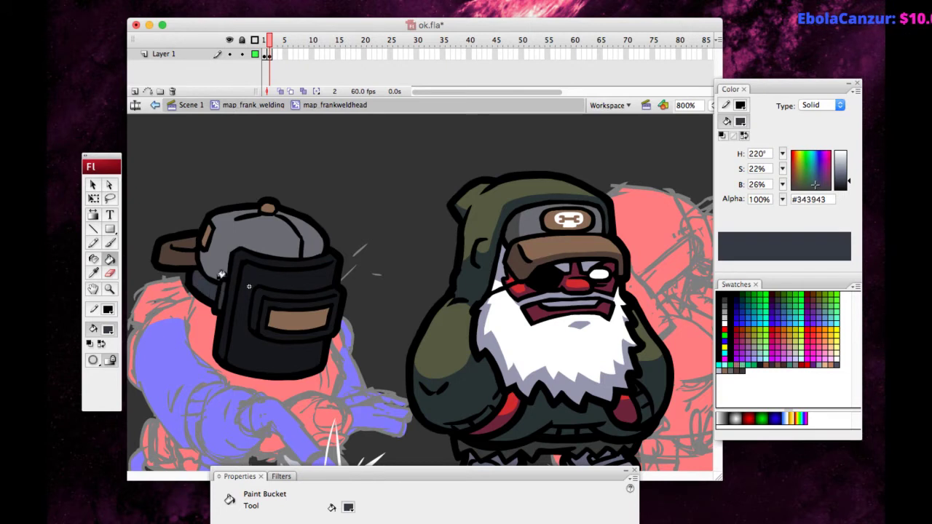
pyautogui.click(93, 289)
pyautogui.moveTo(155, 267); pyautogui.dragTo(170, 242)
# Sample the outline black, lighten it to #0D0D0D and fill the mask's visor window with it.
pyautogui.click(93, 273)
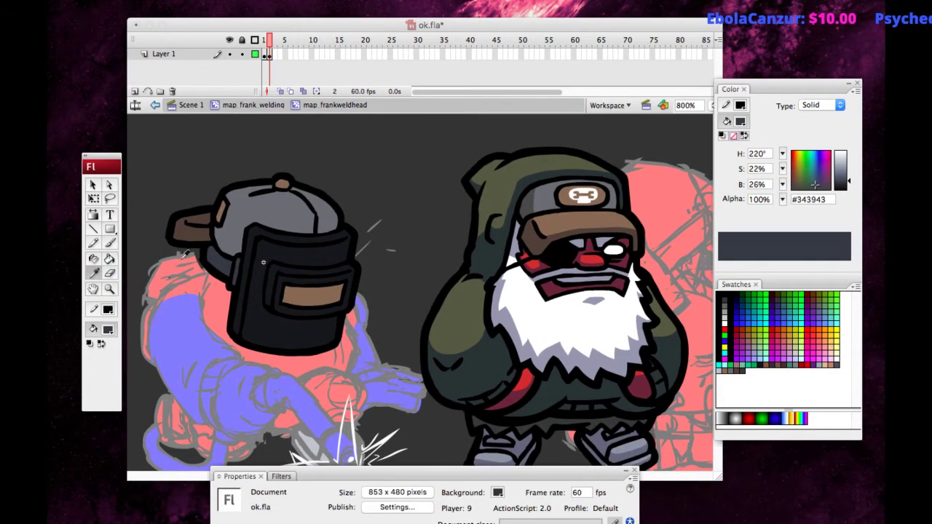
pyautogui.click(235, 292)
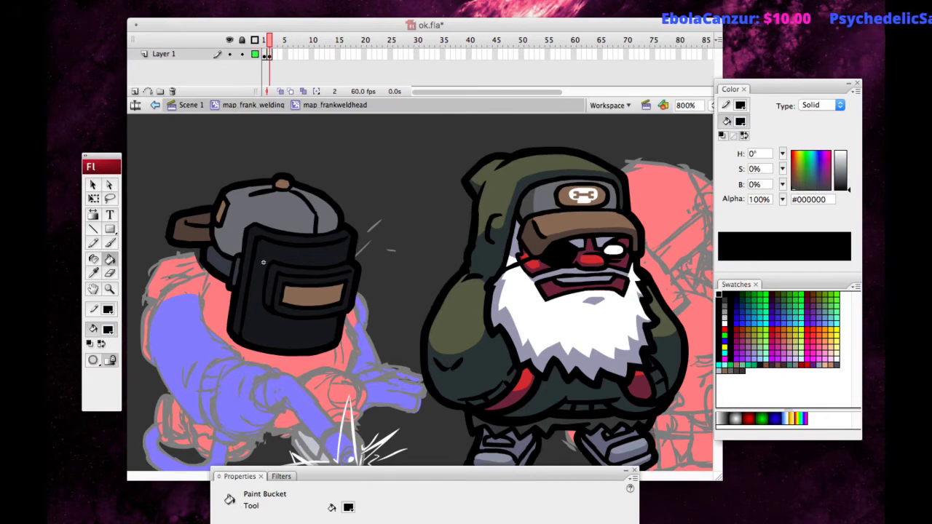
pyautogui.moveTo(848, 190); pyautogui.dragTo(848, 188)
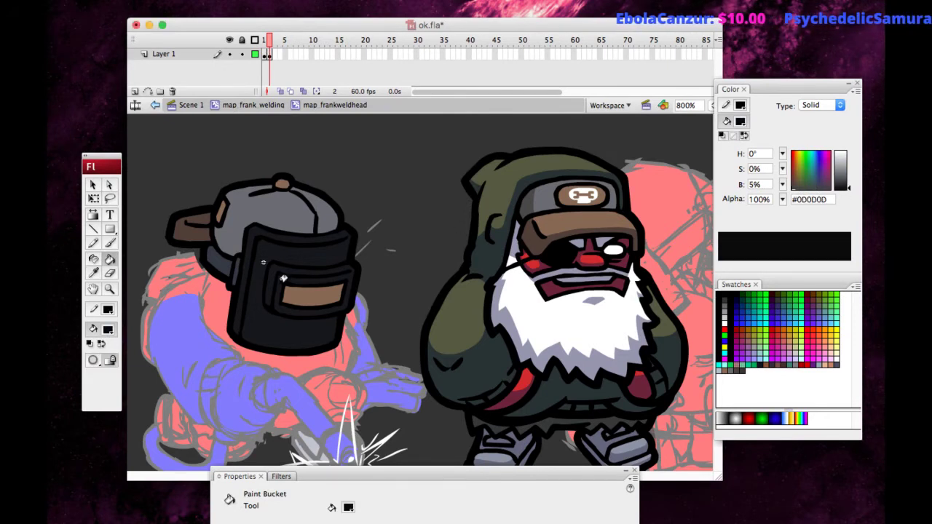
pyautogui.click(291, 295)
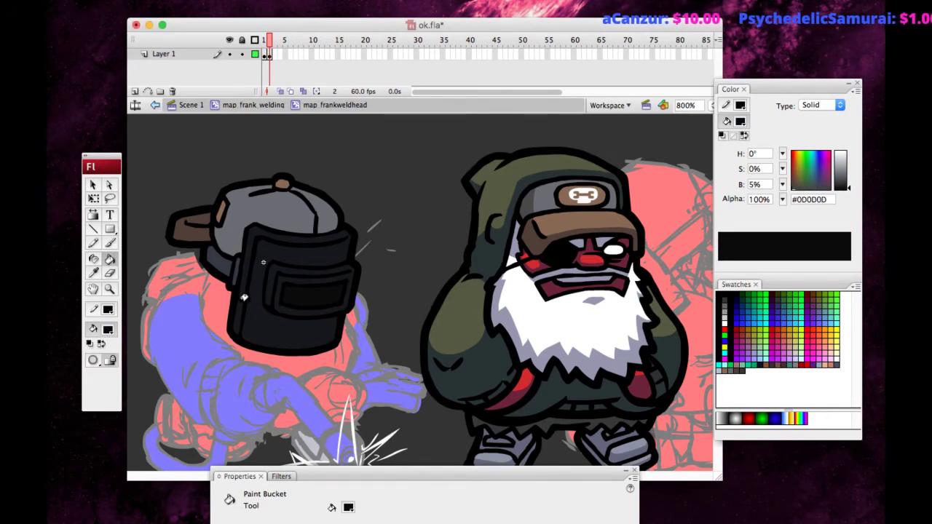
# Touch up the outline at the visor frame's lower right corner with a black Brush stroke.
pyautogui.click(92, 184)
pyautogui.press('super+equal')
pyautogui.press('super+equal')
pyautogui.click(301, 361)
pyautogui.click(589, 344)
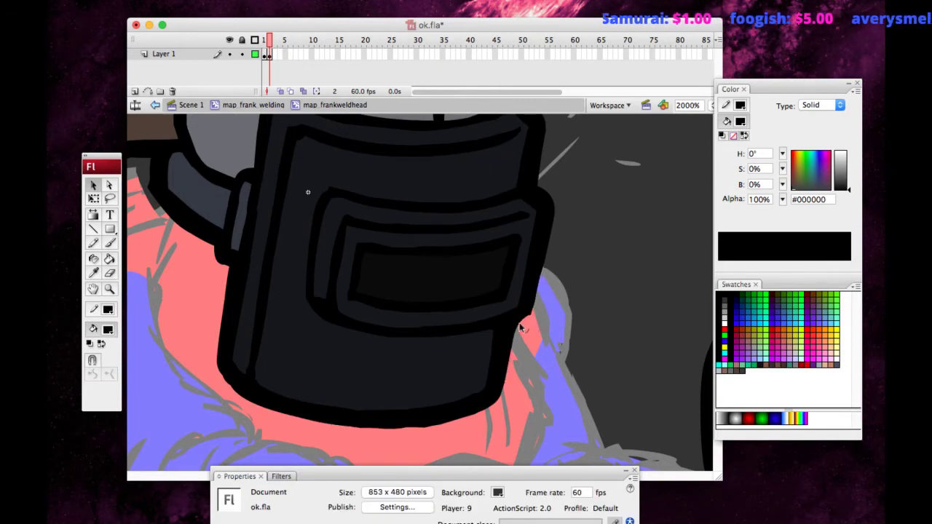
pyautogui.click(110, 243)
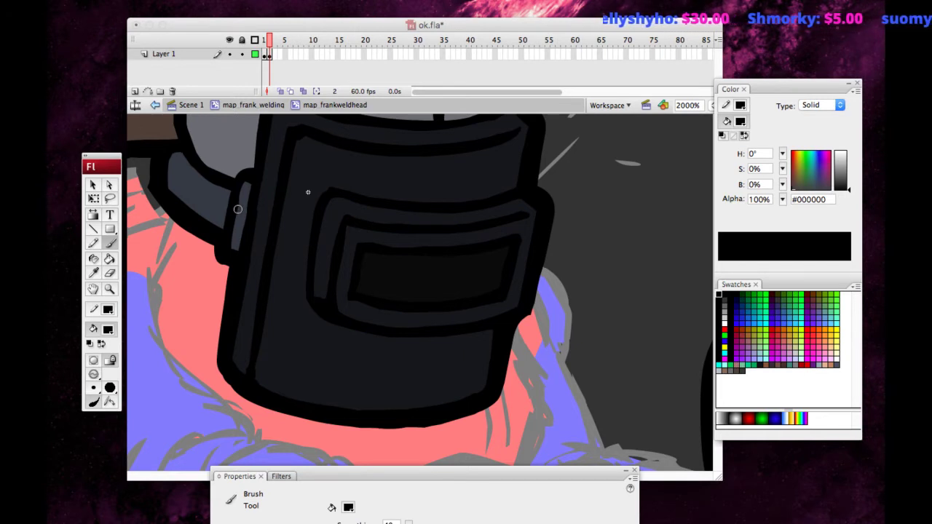
pyautogui.click(534, 302)
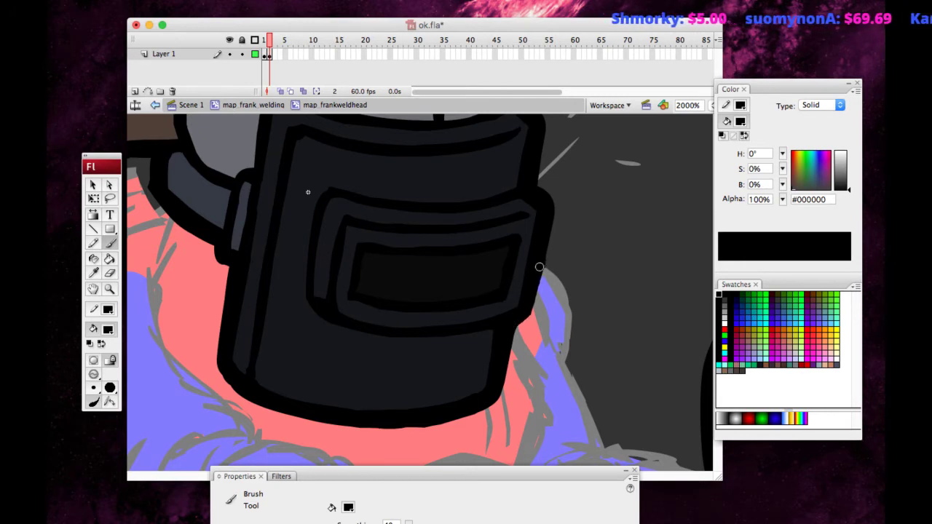
# Try to reshape the outline at the visor frame's lower right corner and undo the changes.
pyautogui.click(93, 185)
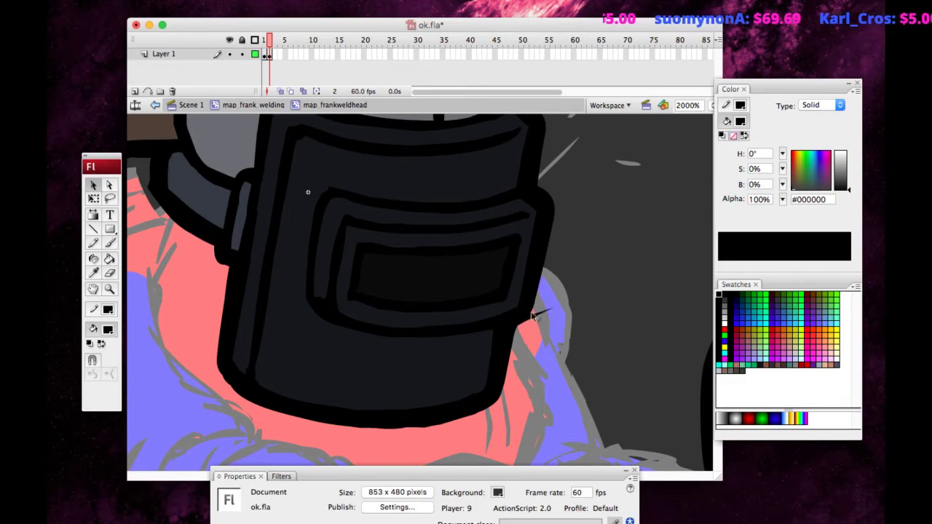
pyautogui.moveTo(533, 317)
pyautogui.mouseDown()
pyautogui.moveTo(559, 313)
pyautogui.moveTo(549, 312)
pyautogui.mouseUp()
pyautogui.press('super+z')
pyautogui.press('super+z')
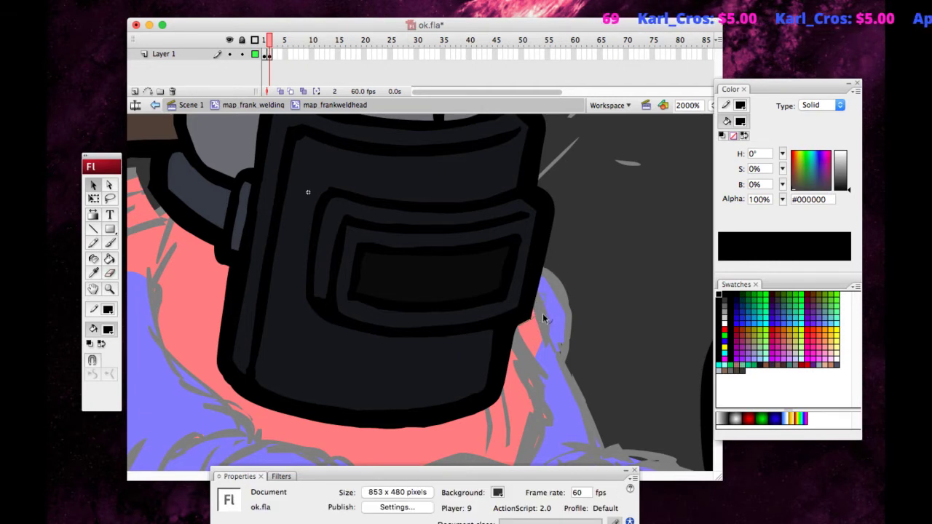
pyautogui.click(538, 324)
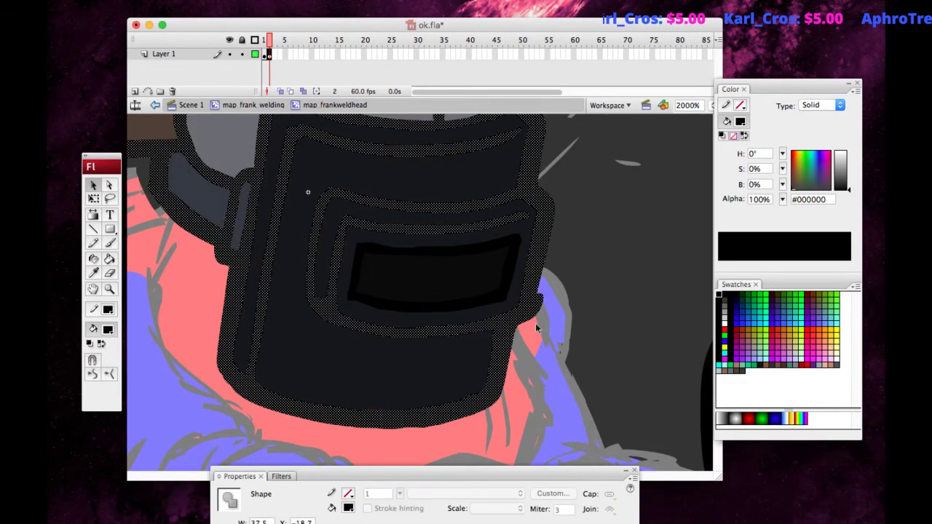
pyautogui.press('super+z')
# Smooth the outline along the mask's bottom edge and at its two lower corners.
pyautogui.click(109, 274)
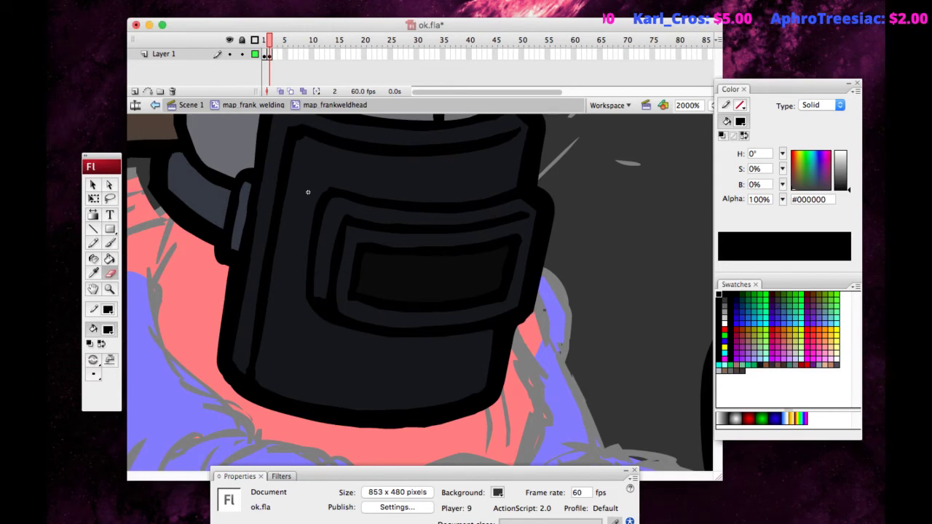
pyautogui.press('v')
pyautogui.moveTo(465, 380); pyautogui.dragTo(319, 442)
pyautogui.click(93, 374)
pyautogui.click(220, 450)
pyautogui.moveTo(431, 428); pyautogui.dragTo(428, 425)
pyautogui.moveTo(208, 413); pyautogui.dragTo(274, 349)
pyautogui.click(95, 374)
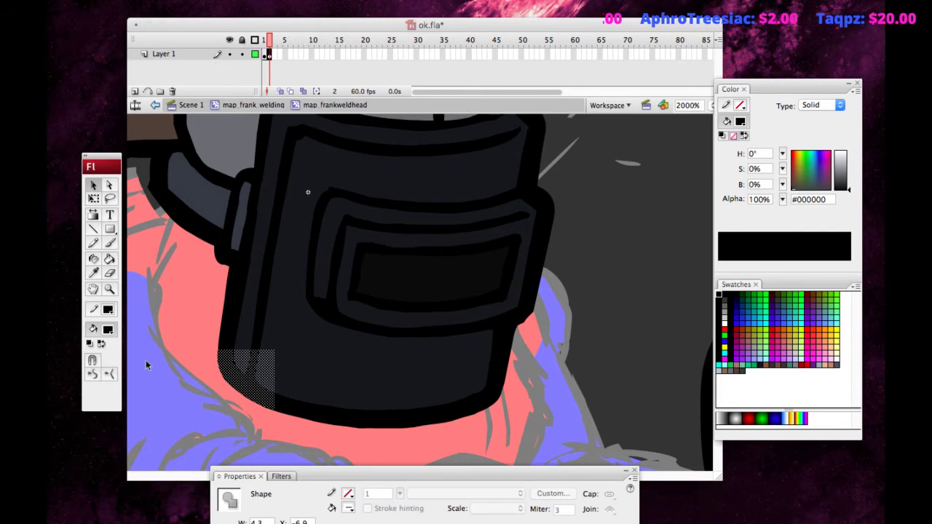
pyautogui.click(187, 379)
# Reshape the line work at the visor frame's lower left corner and the lower right corner of its window.
pyautogui.moveTo(327, 310); pyautogui.dragTo(309, 297)
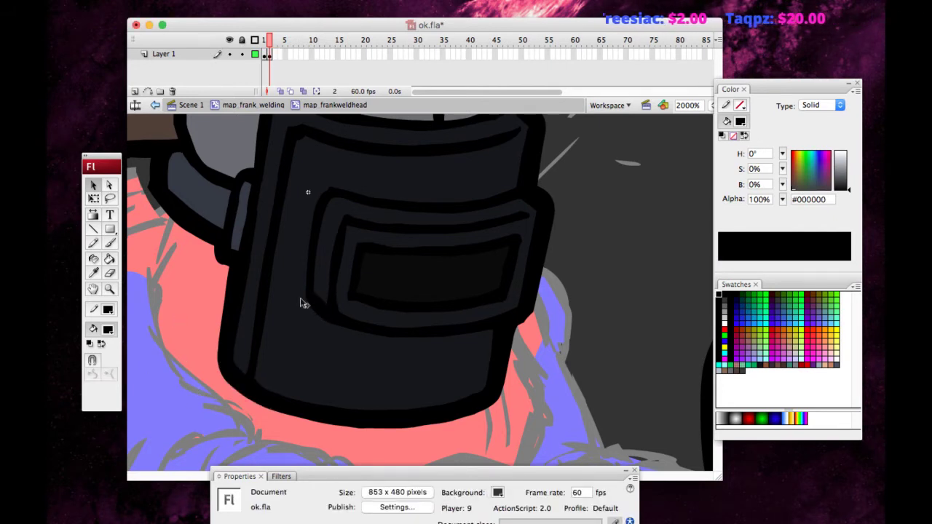
pyautogui.moveTo(338, 255); pyautogui.dragTo(342, 252)
pyautogui.moveTo(335, 310); pyautogui.dragTo(333, 313)
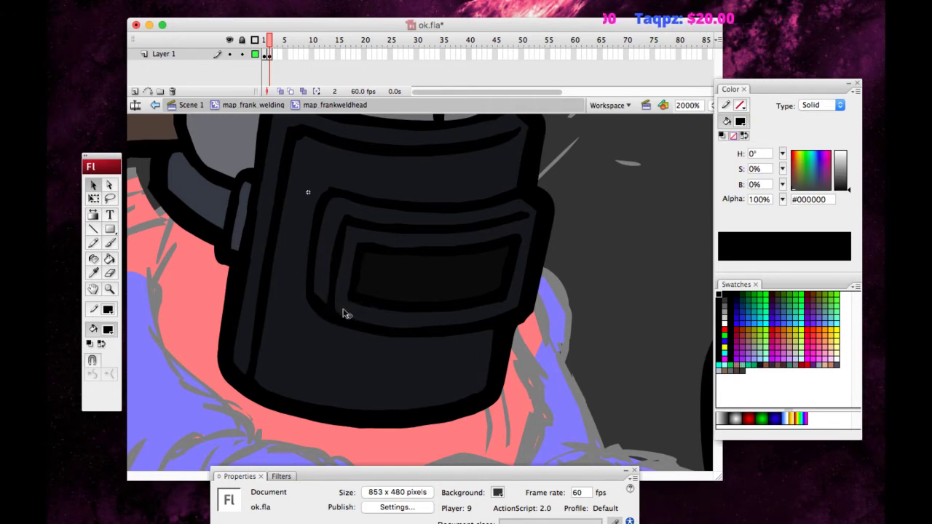
pyautogui.moveTo(505, 307); pyautogui.dragTo(503, 304)
# Delete the near-black fill of the visor window and smooth the window's upper outline.
pyautogui.click(444, 284)
pyautogui.press('Delete')
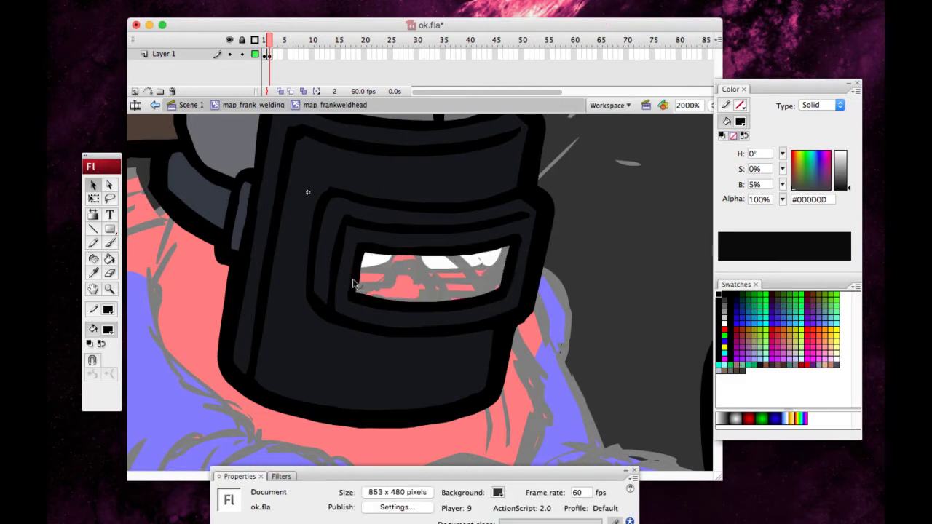
pyautogui.moveTo(385, 246); pyautogui.dragTo(492, 255)
pyautogui.click(89, 374)
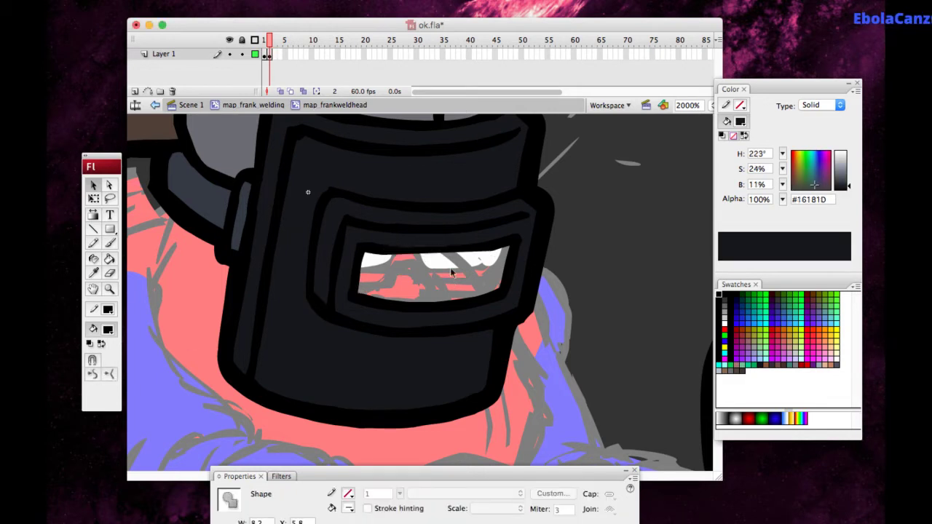
pyautogui.click(454, 274)
pyautogui.moveTo(398, 246); pyautogui.dragTo(396, 250)
# Fill the outer end of the cap's upper brim with brown #886955 from the bearded character's cap, using a Pencil guide line that is removed.
pyautogui.press('super+minus')
pyautogui.click(89, 291)
pyautogui.moveTo(237, 228); pyautogui.dragTo(156, 270)
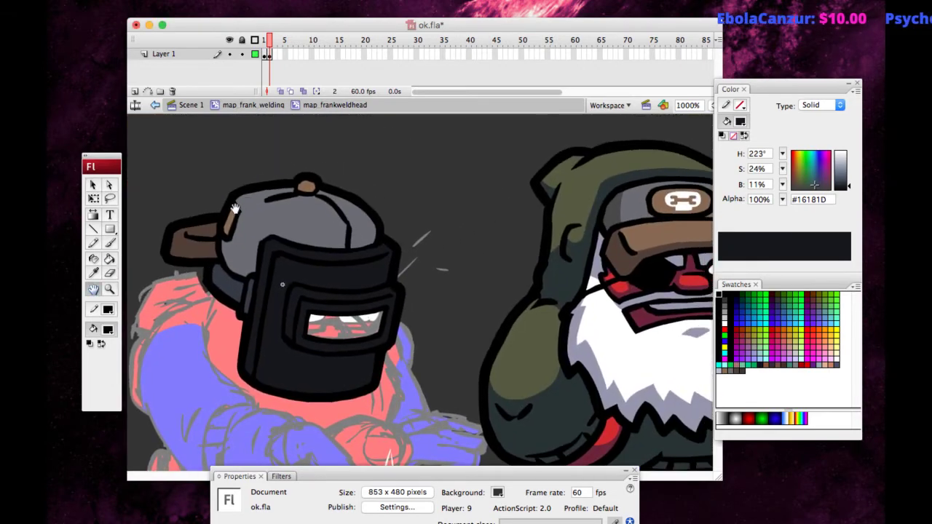
pyautogui.moveTo(230, 203); pyautogui.dragTo(226, 196)
pyautogui.click(93, 274)
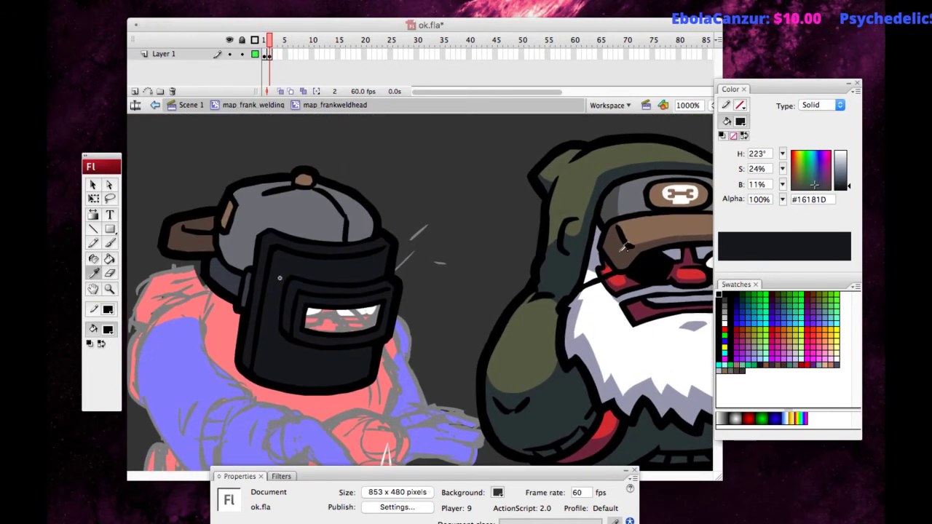
pyautogui.click(621, 249)
pyautogui.click(92, 243)
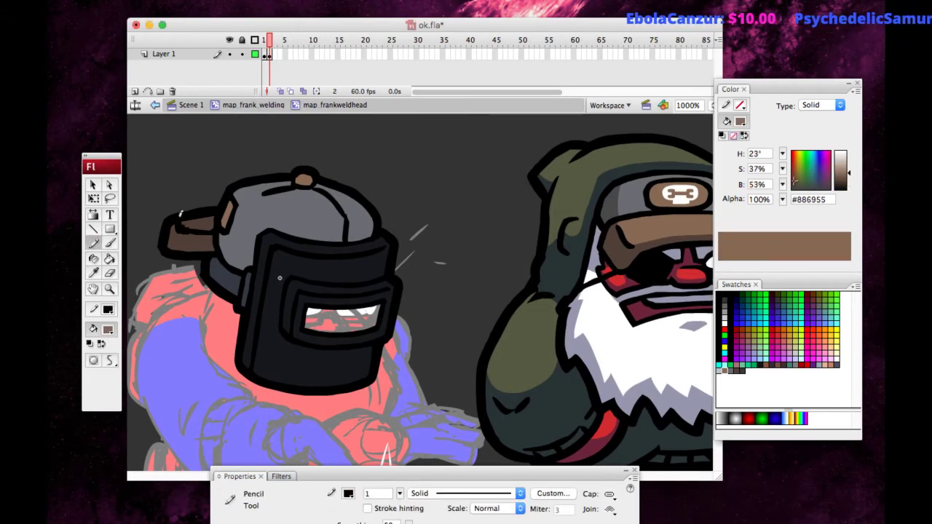
pyautogui.click(109, 258)
pyautogui.click(94, 184)
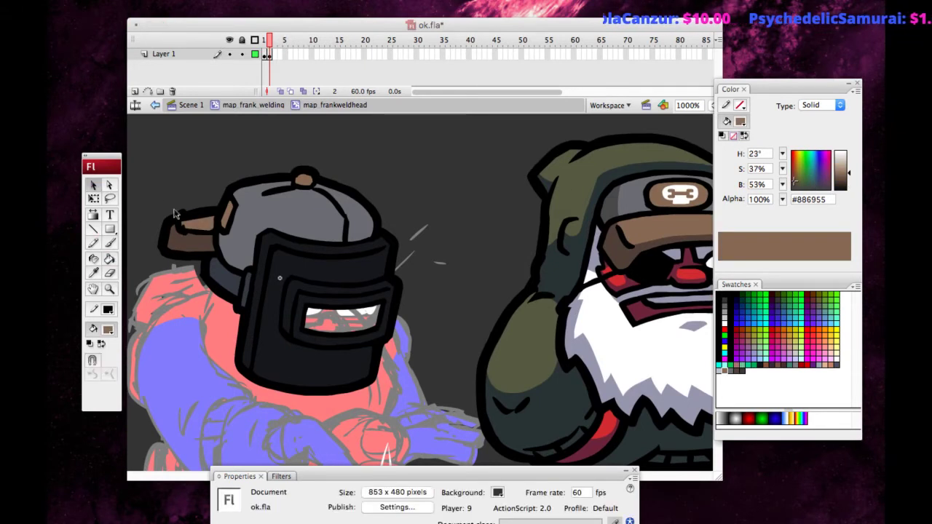
pyautogui.click(180, 214)
pyautogui.press('Delete')
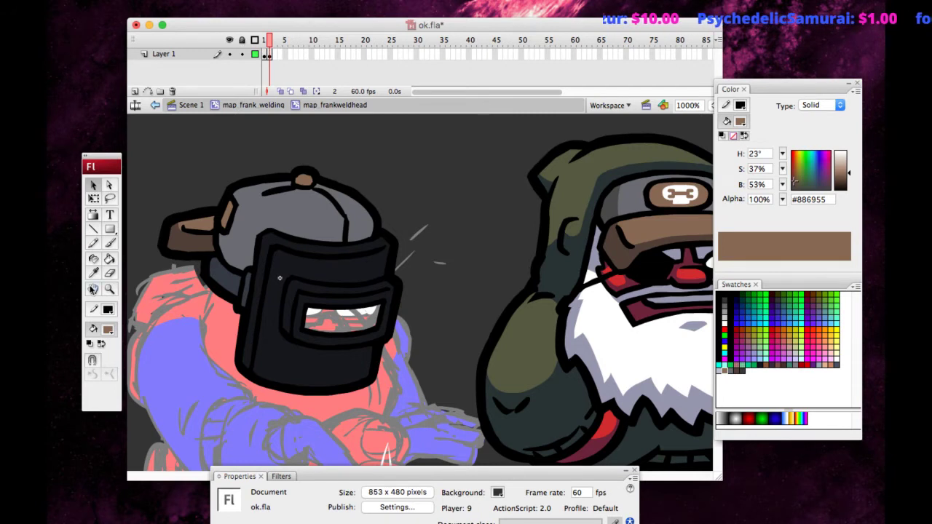
# Pick the dark grey #484848 and try a Pencil shadow line across the cap's crown, undoing the stroke.
pyautogui.press('b')
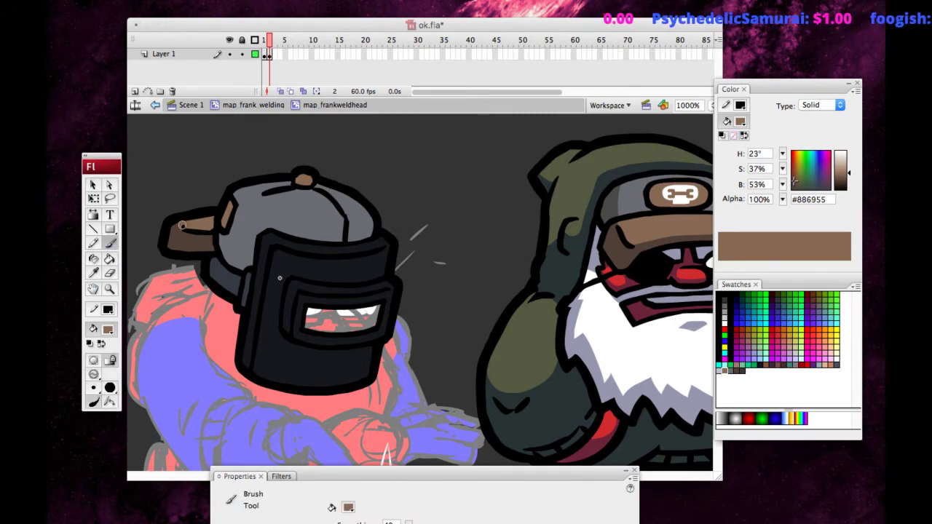
pyautogui.press('i')
pyautogui.click(154, 227)
pyautogui.click(93, 243)
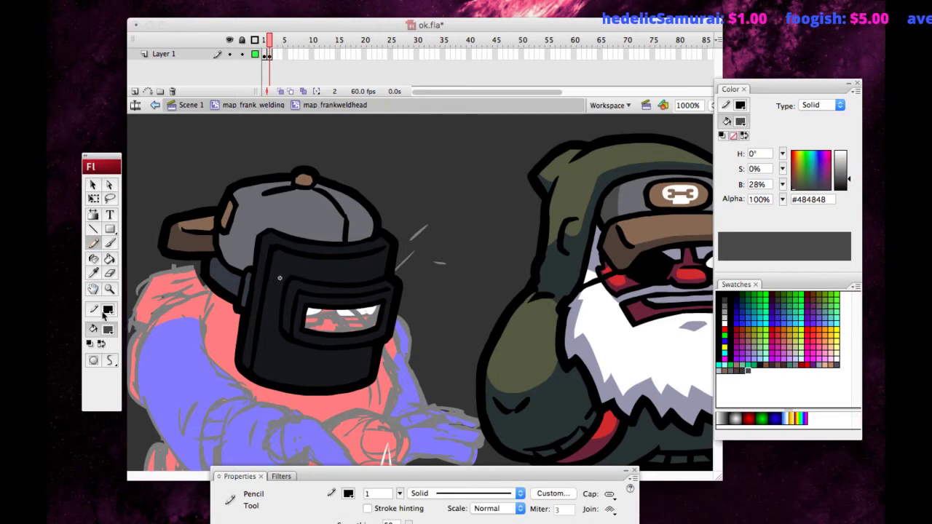
pyautogui.click(418, 491)
pyautogui.click(407, 380)
pyautogui.moveTo(374, 220); pyautogui.dragTo(317, 218)
pyautogui.press('super+z')
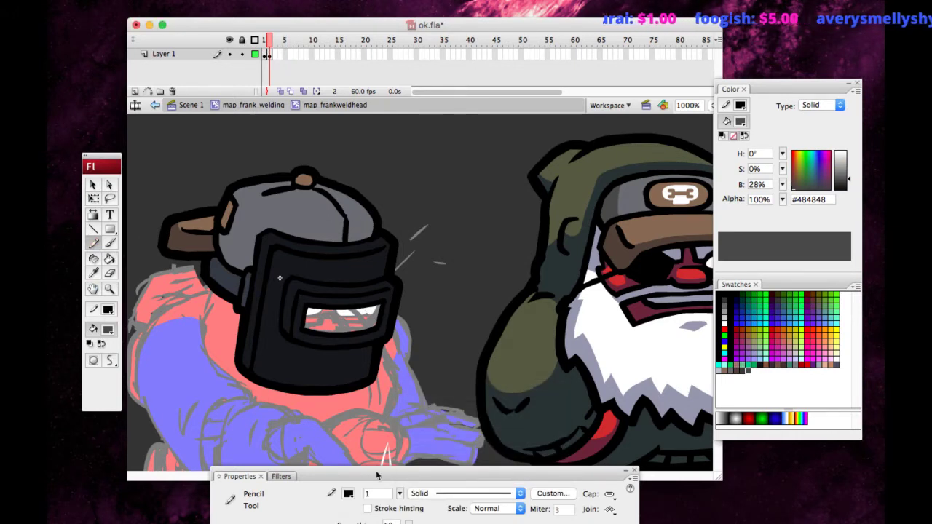
# Shade the lower part of the cap's crown with #484848 below a hairline Pencil boundary and delete the boundary line.
pyautogui.click(419, 493)
pyautogui.click(417, 387)
pyautogui.moveTo(373, 222)
pyautogui.mouseDown()
pyautogui.moveTo(256, 213)
pyautogui.moveTo(241, 252)
pyautogui.mouseUp()
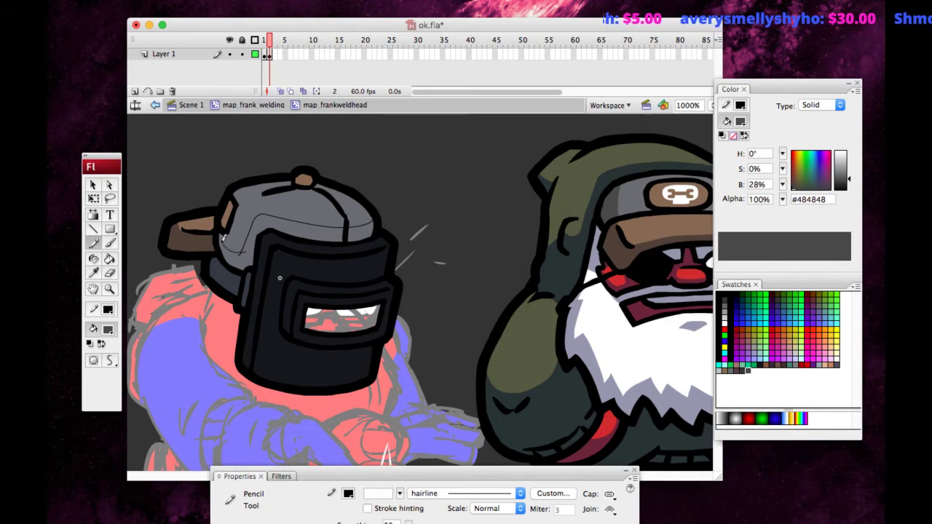
pyautogui.click(109, 259)
pyautogui.click(358, 230)
pyautogui.click(92, 185)
pyautogui.doubleClick(256, 220)
pyautogui.press('Delete')
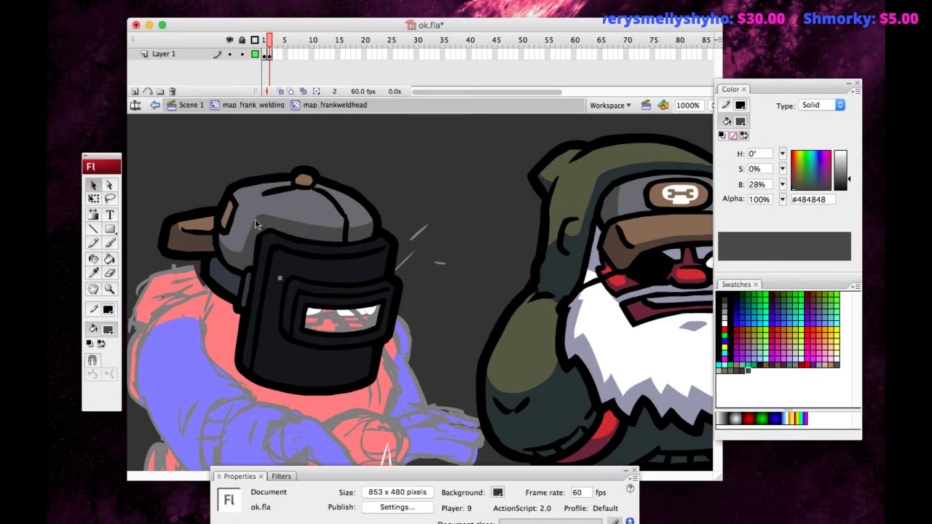
# Shade the lower part of the cap's top button with dark brown #513F37 sampled from the brim.
pyautogui.click(93, 274)
pyautogui.click(186, 242)
pyautogui.click(93, 243)
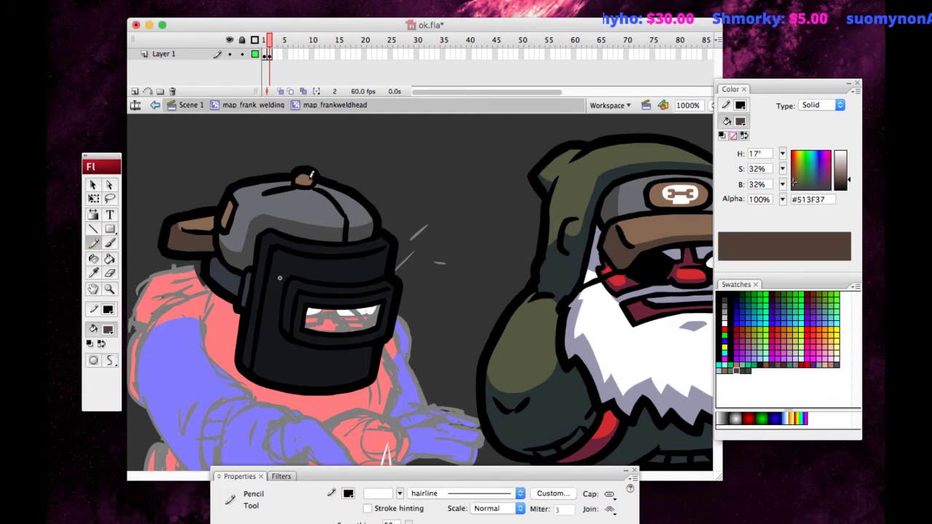
pyautogui.press('k')
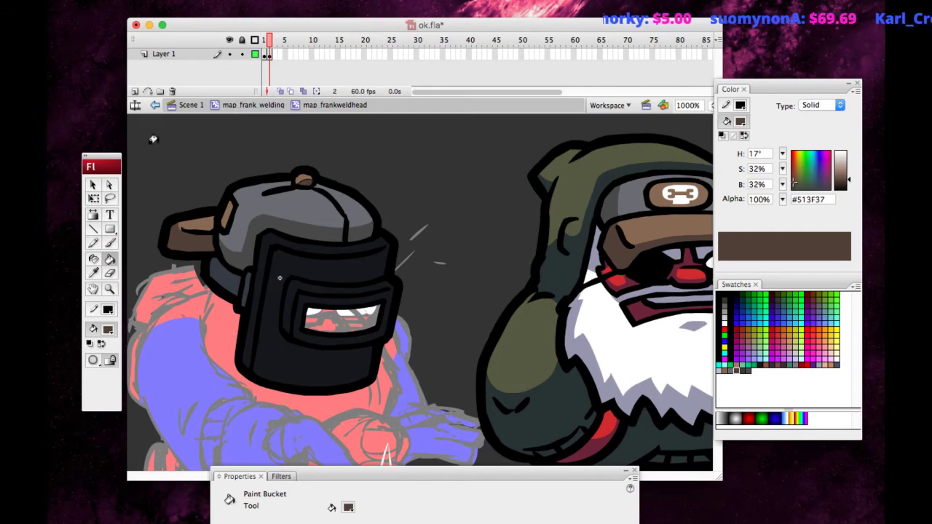
# Refine the black outlines of the cap's front seam, its lower right corner and the top button by pulling their edges.
pyautogui.click(92, 184)
pyautogui.moveTo(283, 173); pyautogui.dragTo(346, 218)
pyautogui.press('super+shift+v')
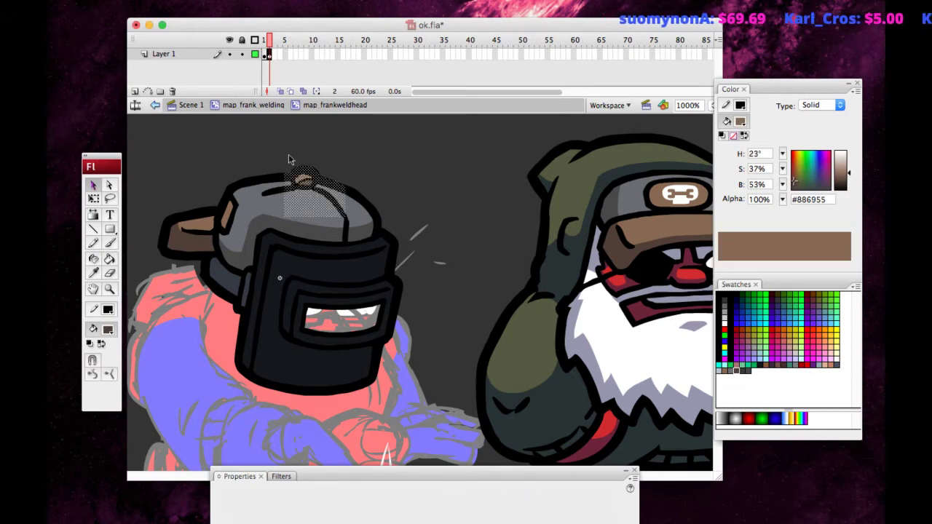
pyautogui.click(92, 185)
pyautogui.click(267, 154)
pyautogui.moveTo(287, 152); pyautogui.dragTo(386, 254)
pyautogui.moveTo(322, 253)
pyautogui.mouseDown()
pyautogui.moveTo(332, 244)
pyautogui.moveTo(304, 218)
pyautogui.moveTo(323, 253)
pyautogui.mouseUp()
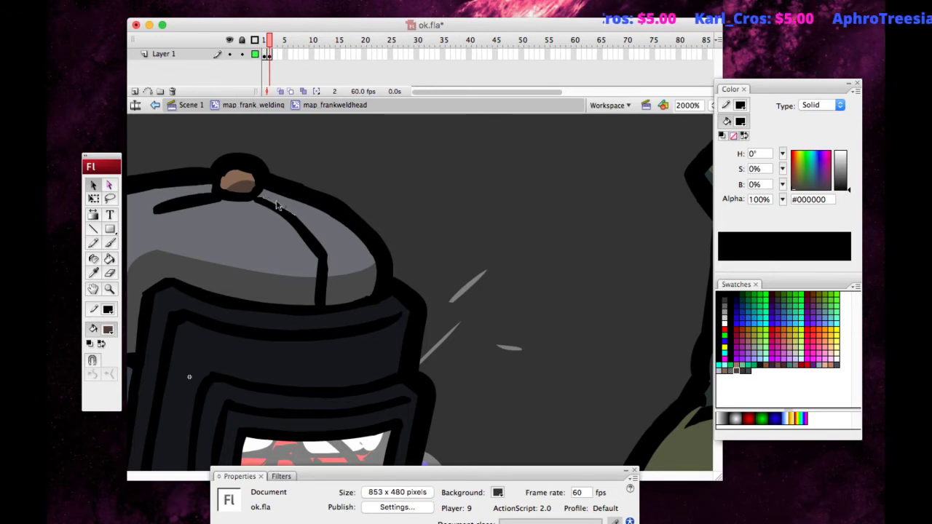
pyautogui.moveTo(370, 301); pyautogui.dragTo(379, 297)
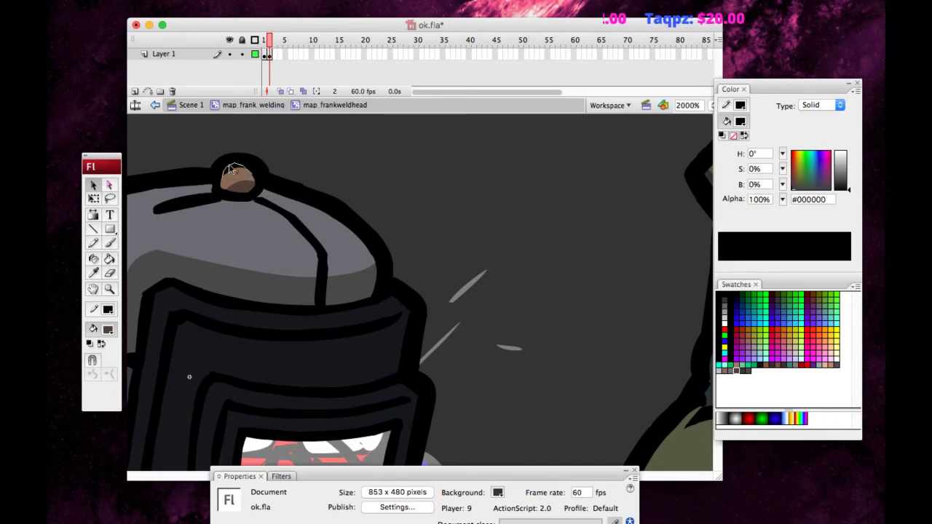
pyautogui.moveTo(266, 172); pyautogui.dragTo(249, 154)
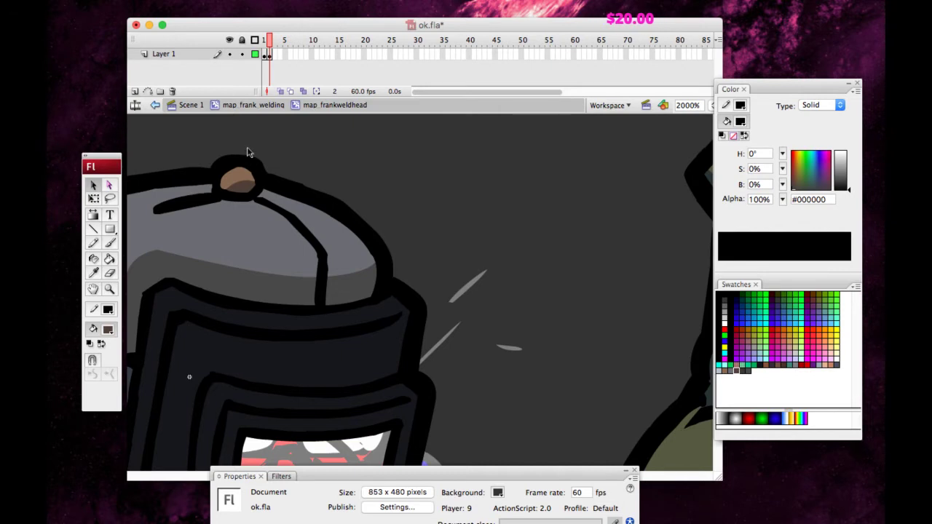
# Trim the outline at the top of the cap's button with a straight Line tool cut, deleting the excess.
pyautogui.press('n')
pyautogui.moveTo(193, 150)
pyautogui.mouseDown()
pyautogui.moveTo(273, 169)
pyautogui.moveTo(245, 155)
pyautogui.moveTo(220, 157)
pyautogui.mouseUp()
pyautogui.press('v')
pyautogui.click(245, 159)
pyautogui.doubleClick(245, 156)
pyautogui.press('Delete')
# Smooth the cap's outline to the right of the top button and pull its edge into a cleaner curve.
pyautogui.click(89, 290)
pyautogui.moveTo(160, 150)
pyautogui.mouseDown()
pyautogui.moveTo(213, 180)
pyautogui.moveTo(266, 231)
pyautogui.mouseUp()
pyautogui.click(92, 186)
pyautogui.moveTo(420, 180); pyautogui.dragTo(333, 236)
pyautogui.click(90, 373)
pyautogui.click(313, 189)
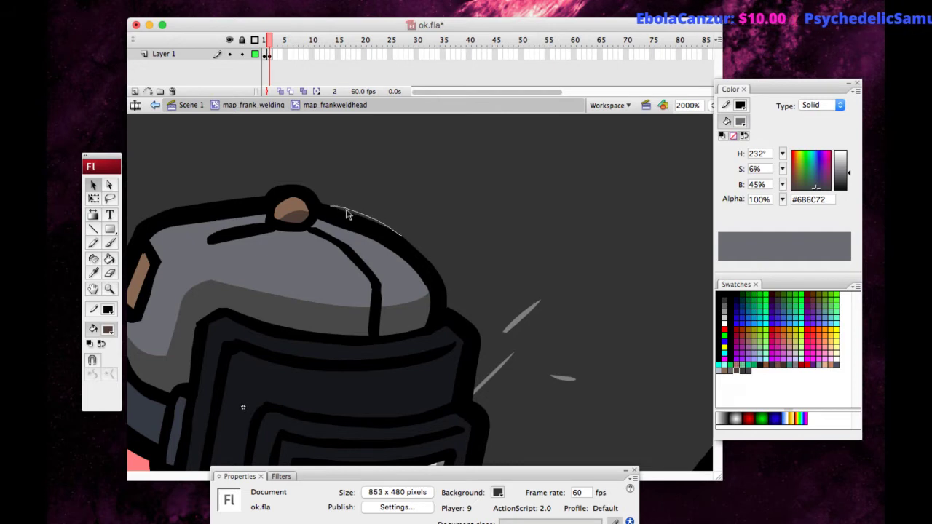
pyautogui.moveTo(333, 208)
pyautogui.mouseDown()
pyautogui.moveTo(319, 202)
pyautogui.moveTo(337, 223)
pyautogui.moveTo(381, 243)
pyautogui.moveTo(349, 225)
pyautogui.moveTo(356, 232)
pyautogui.mouseUp()
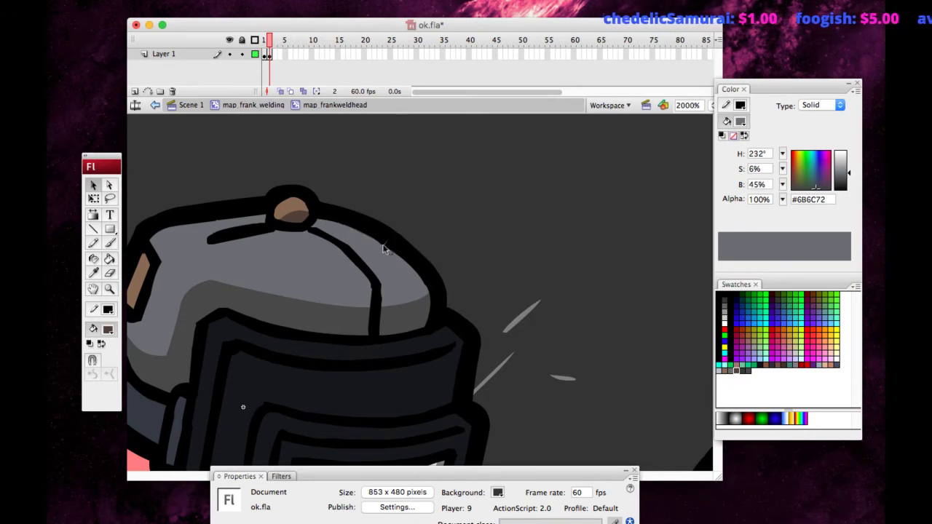
# Smooth the black outline along the top of the cap by pulling its edges on both sides of the button.
pyautogui.moveTo(389, 242)
pyautogui.mouseDown()
pyautogui.moveTo(388, 252)
pyautogui.moveTo(416, 270)
pyautogui.mouseUp()
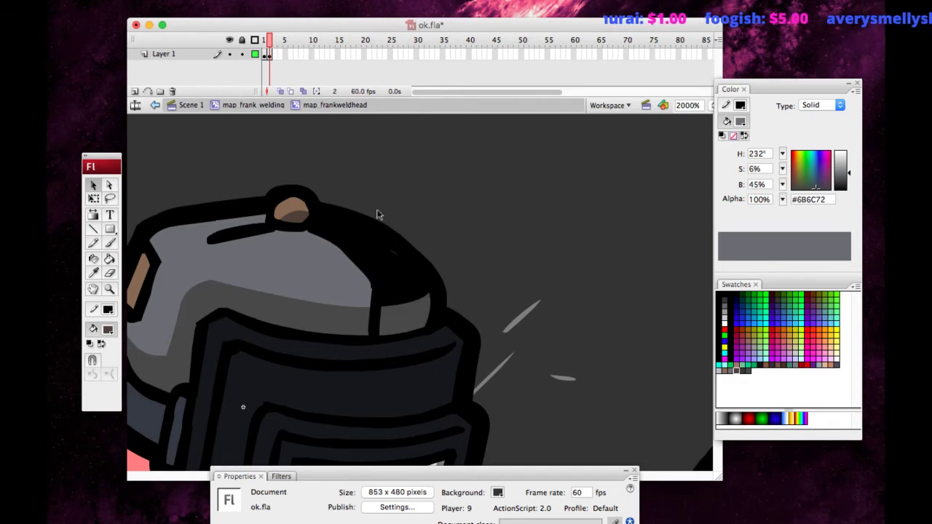
pyautogui.press('super+z')
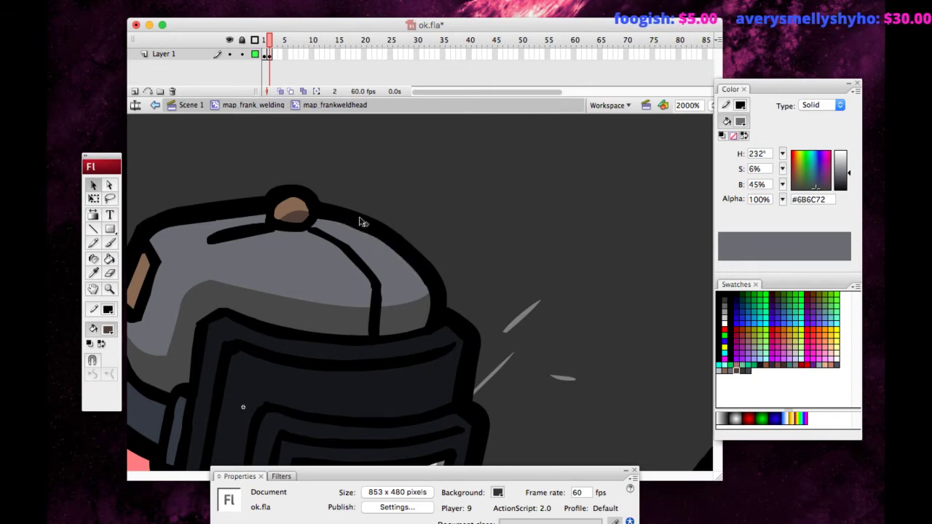
pyautogui.moveTo(171, 182); pyautogui.dragTo(231, 226)
pyautogui.click(184, 150)
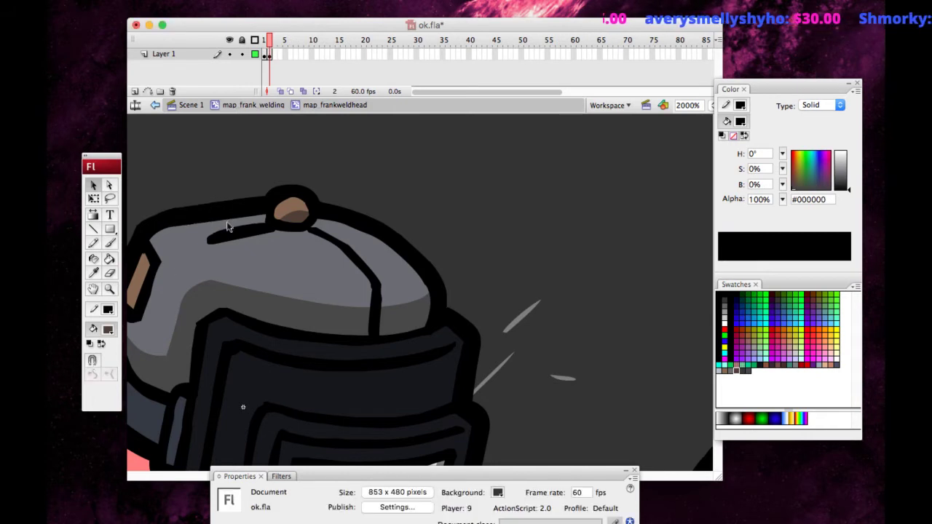
pyautogui.moveTo(263, 196); pyautogui.dragTo(264, 199)
pyautogui.moveTo(201, 206); pyautogui.dragTo(202, 205)
# Reshape the cap's seam line just left of the top button by pulling its edge into a cleaner curve.
pyautogui.click(93, 289)
pyautogui.moveTo(189, 164); pyautogui.dragTo(246, 152)
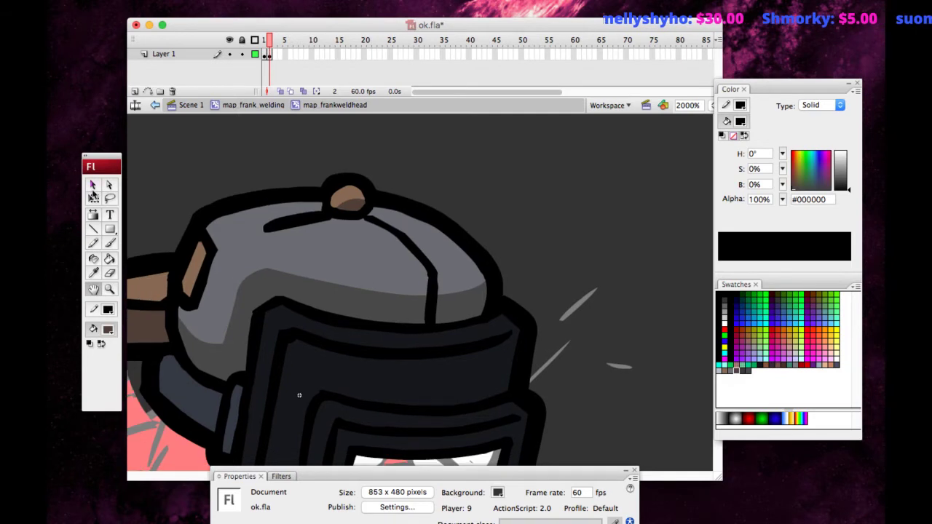
pyautogui.click(93, 198)
pyautogui.click(240, 233)
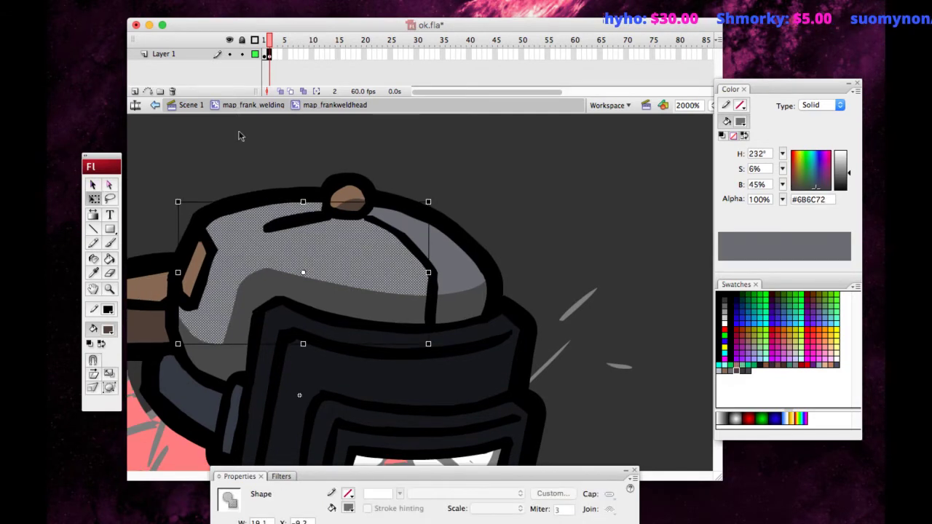
pyautogui.click(240, 135)
pyautogui.press('v')
pyautogui.moveTo(329, 219); pyautogui.dragTo(322, 218)
# Touch up the cap's upper-left outline corner and seams with the Brush, using sampled black #000000 and cap grey #6B6C72.
pyautogui.press('space')
pyautogui.moveTo(228, 187); pyautogui.dragTo(207, 159)
pyautogui.press('i')
pyautogui.click(178, 199)
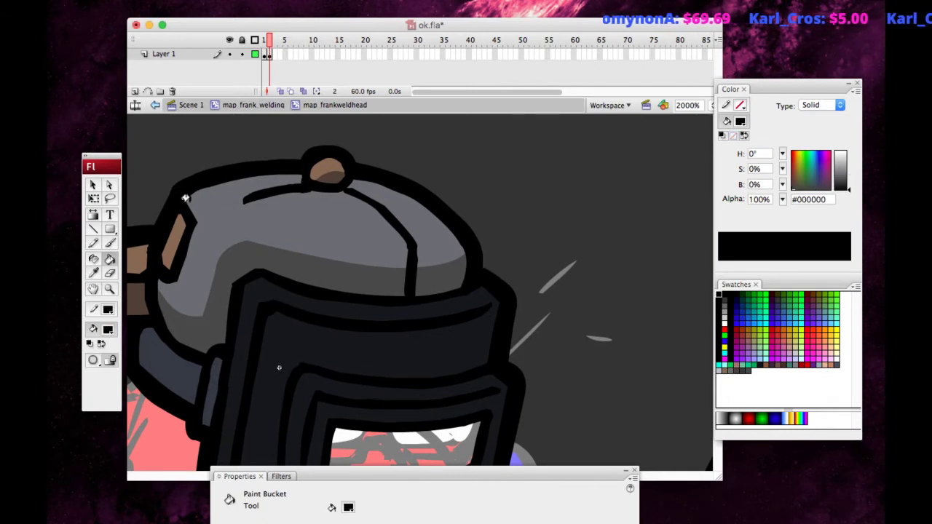
pyautogui.click(110, 244)
pyautogui.moveTo(380, 211); pyautogui.dragTo(372, 208)
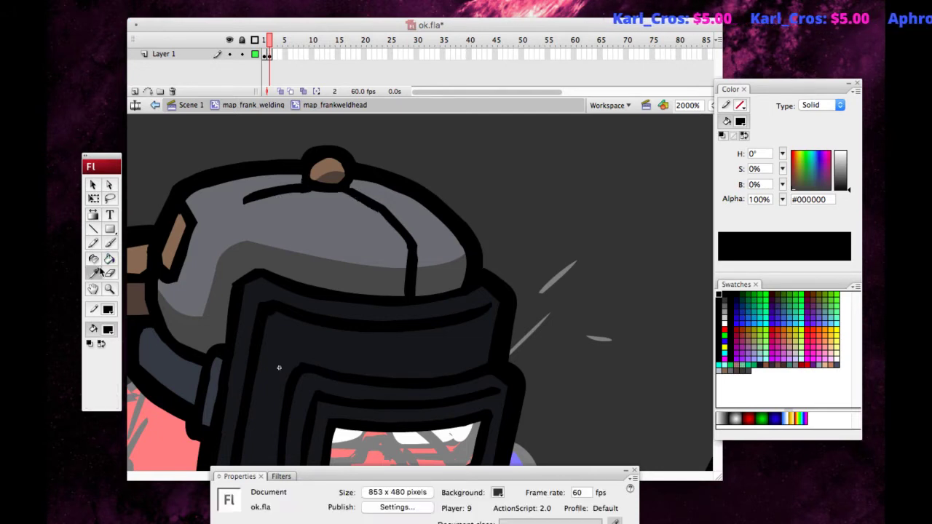
pyautogui.click(94, 275)
pyautogui.click(316, 193)
pyautogui.press('b')
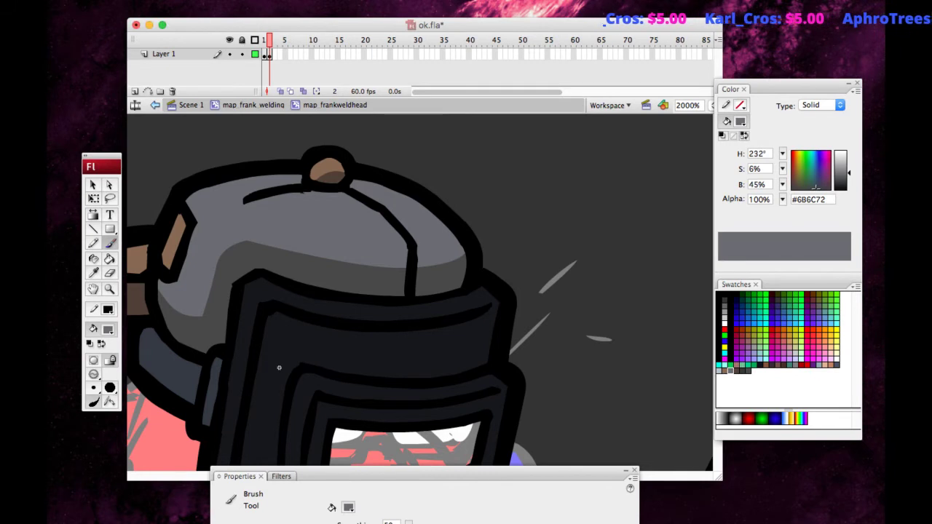
# Clean up the mask's outer upper-left corner with the Brush, using sampled black #000000 and the cap's shadow grey #484848.
pyautogui.click(93, 288)
pyautogui.moveTo(160, 257); pyautogui.dragTo(195, 172)
pyautogui.click(91, 276)
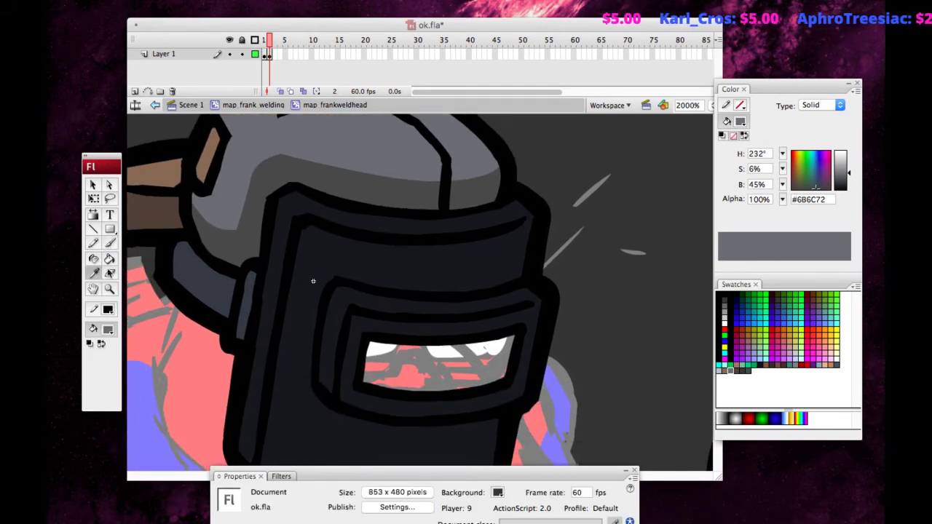
pyautogui.click(274, 205)
pyautogui.click(94, 273)
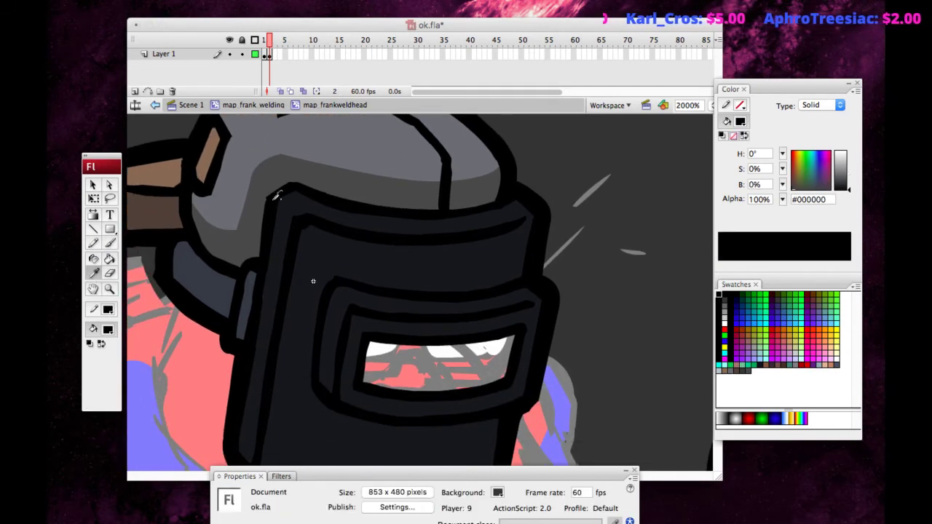
pyautogui.click(110, 245)
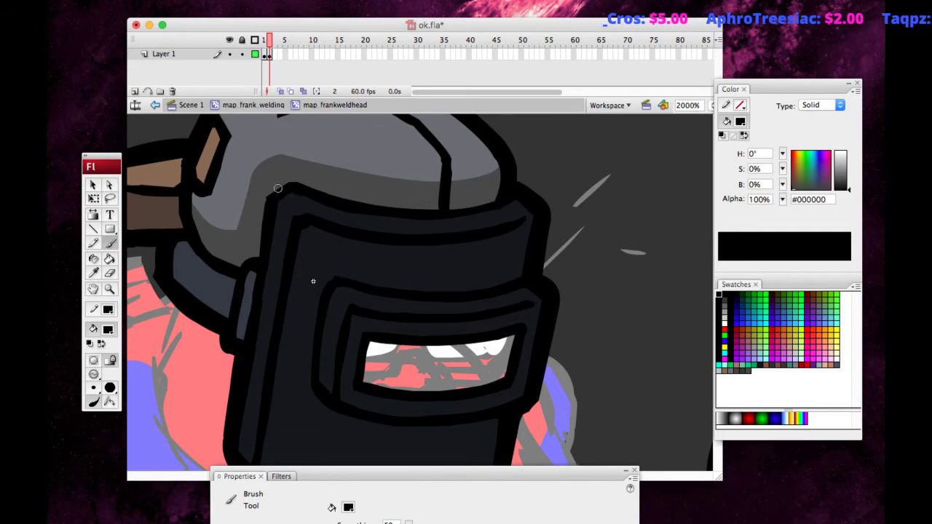
pyautogui.click(90, 275)
pyautogui.click(243, 208)
pyautogui.press('b')
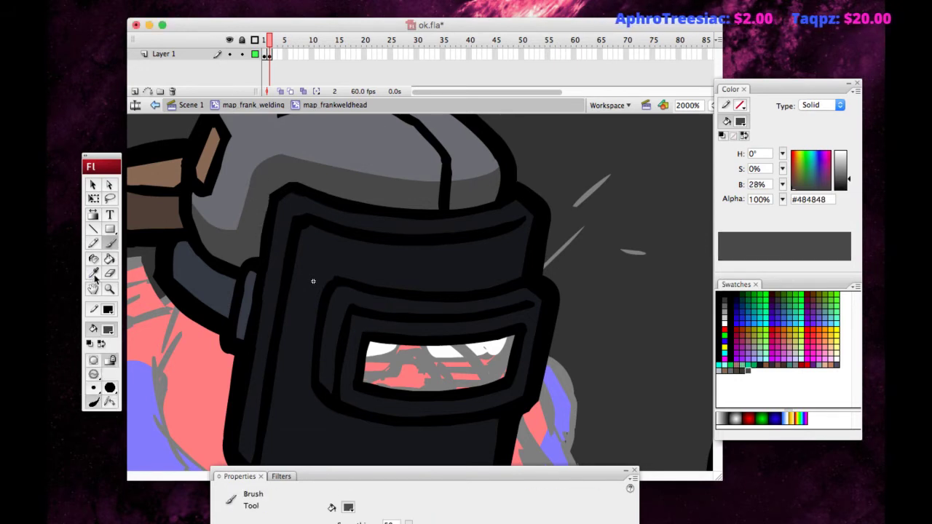
# Clean up the inner upper-left corner of the mask's rim with the Brush, using sampled #16181D and black #000000.
pyautogui.click(96, 276)
pyautogui.click(300, 219)
pyautogui.press('b')
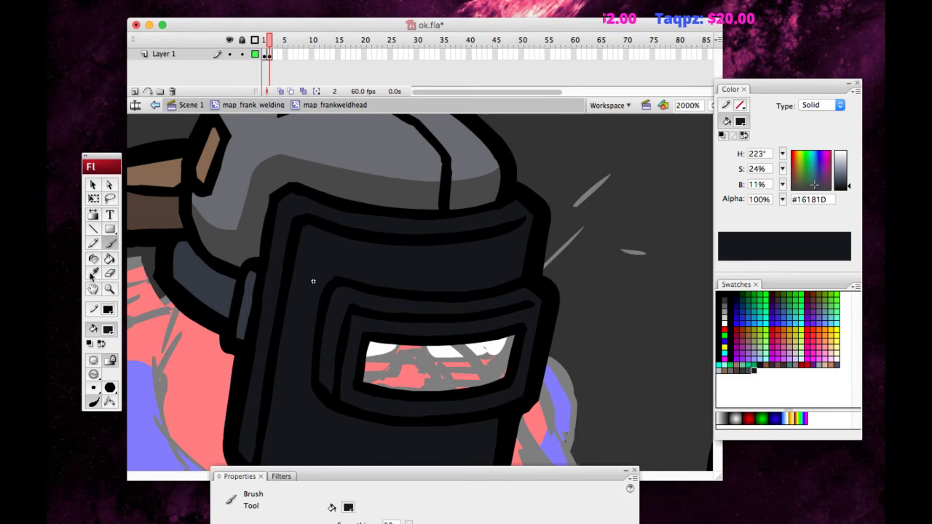
pyautogui.press('i')
pyautogui.click(313, 281)
pyautogui.press('b')
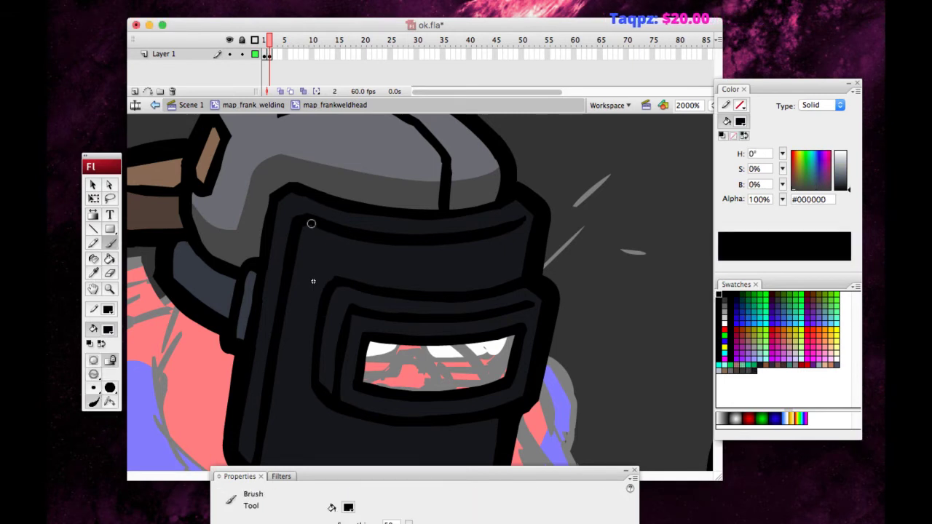
# Pull the inner lower edge of the blue-grey strap behind the mask into a smoother curve.
pyautogui.press('v')
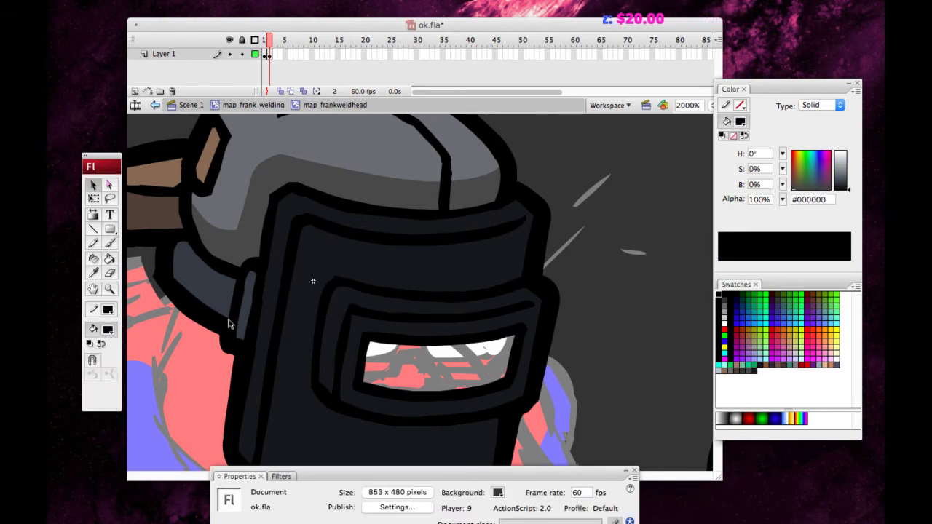
pyautogui.moveTo(181, 294); pyautogui.dragTo(185, 302)
pyautogui.press('super+z')
pyautogui.click(152, 330)
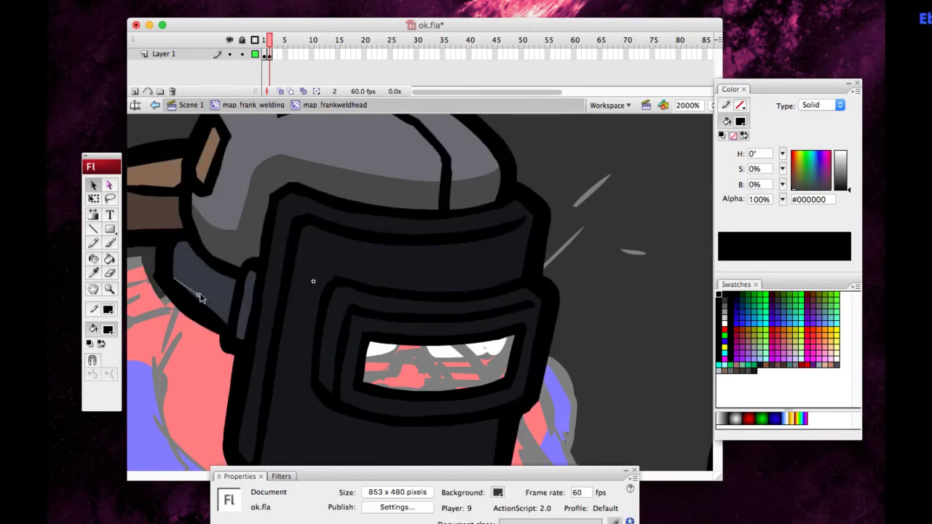
pyautogui.moveTo(177, 283)
pyautogui.mouseDown()
pyautogui.moveTo(161, 284)
pyautogui.moveTo(163, 275)
pyautogui.moveTo(189, 294)
pyautogui.moveTo(177, 296)
pyautogui.mouseUp()
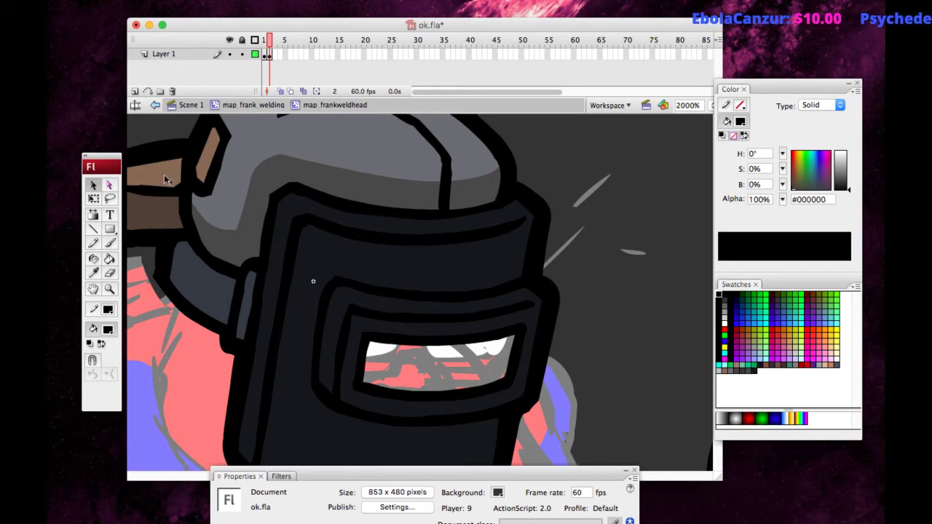
# Zoom out to examine the whole masked head beside the finished bearded reference character.
pyautogui.press('super+minus')
pyautogui.press('super+minus')
pyautogui.press('super+a')
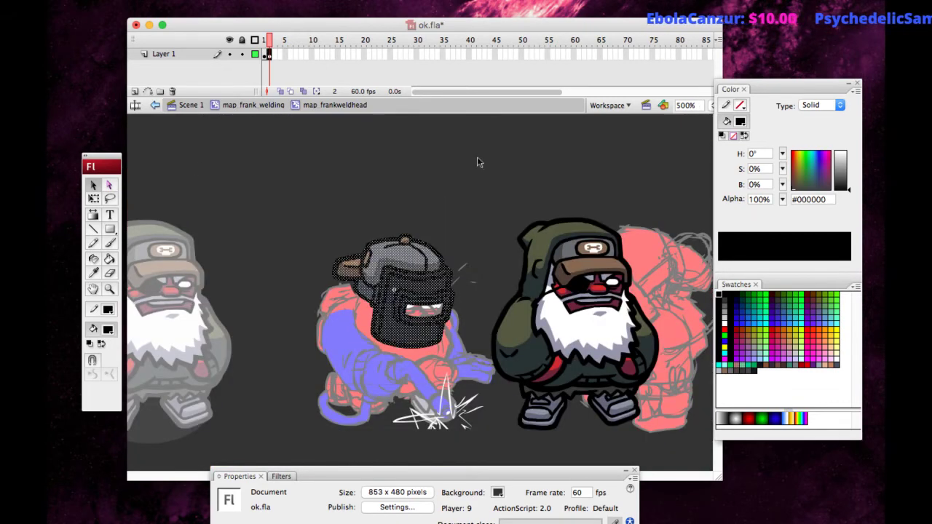
pyautogui.press('super+equal')
pyautogui.click(229, 244)
pyautogui.click(93, 289)
pyautogui.moveTo(211, 278); pyautogui.dragTo(45, 267)
# Try filling the mask's visor opening with black.
pyautogui.click(107, 330)
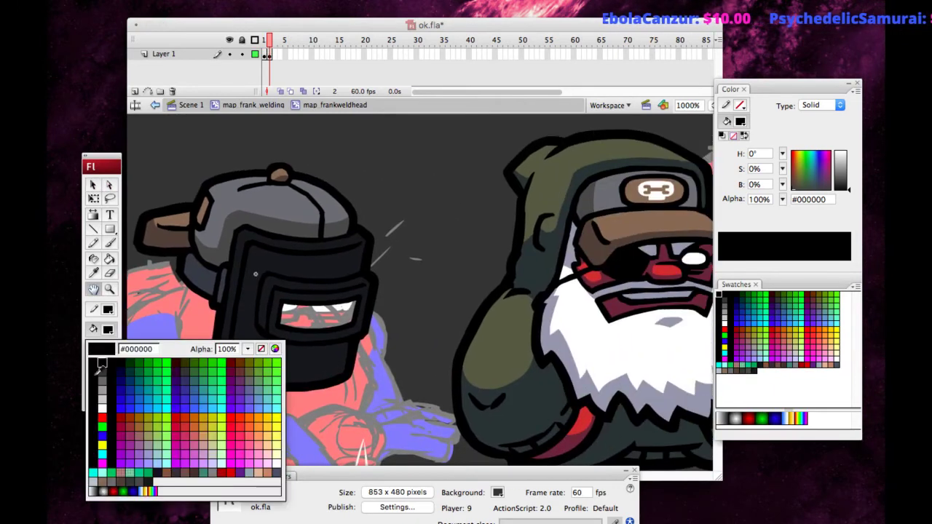
pyautogui.click(296, 312)
pyautogui.press('k')
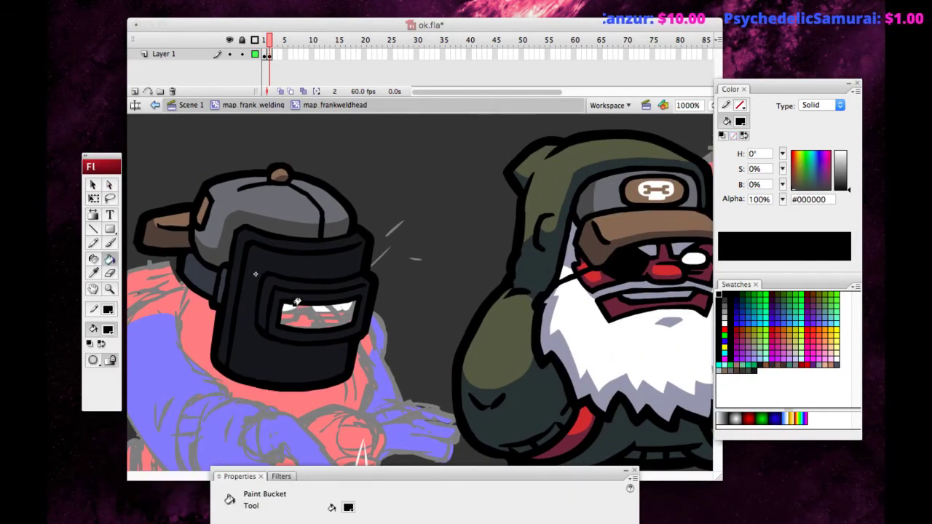
pyautogui.click(294, 306)
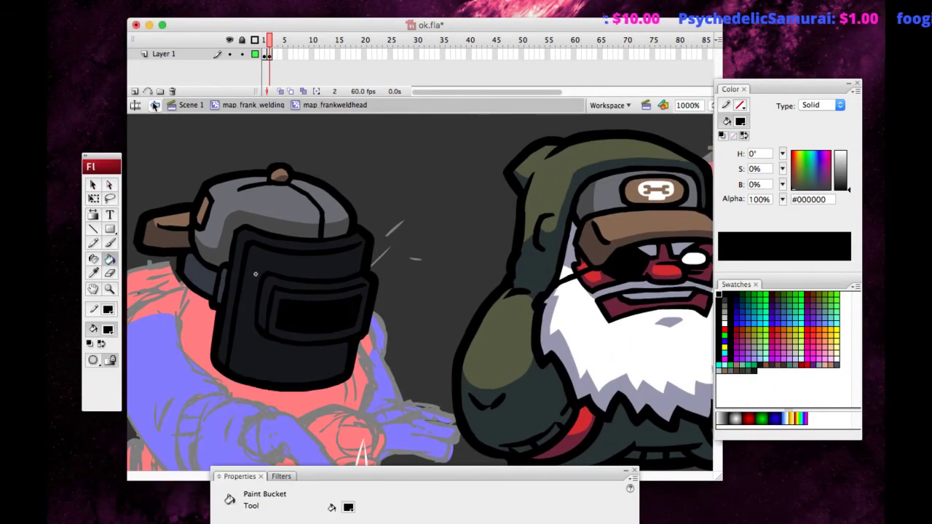
pyautogui.press('super+z')
pyautogui.click(108, 329)
pyautogui.click(107, 414)
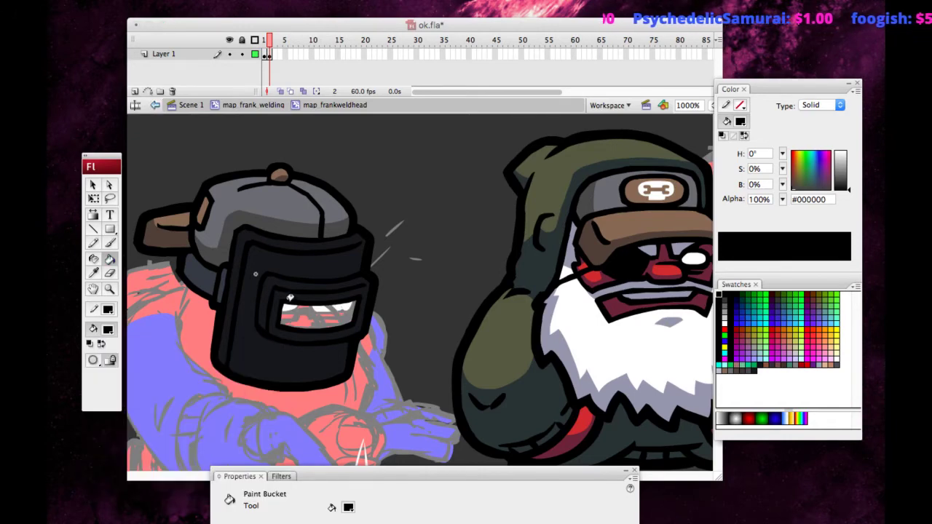
pyautogui.click(289, 309)
pyautogui.press('super+z')
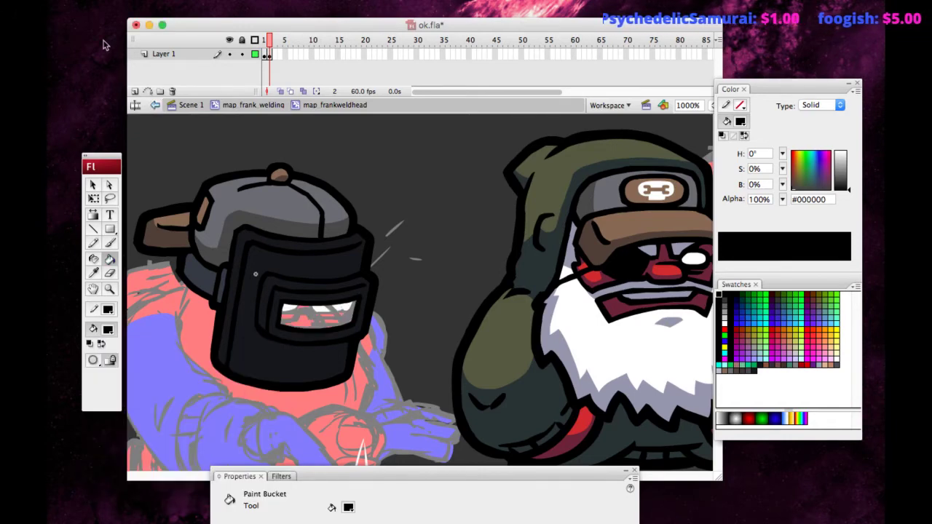
# Fill the mask's visor opening with red #FF0000 and save the file.
pyautogui.click(108, 329)
pyautogui.click(106, 420)
pyautogui.click(289, 310)
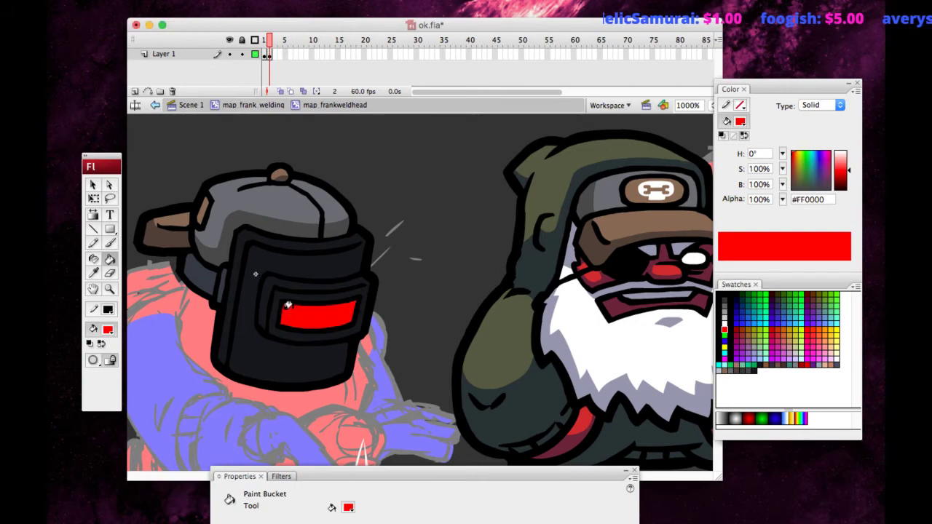
pyautogui.press('super+s')
# Refine the black outlines around the red visor opening and the left side of its frame by pulling their edges.
pyautogui.click(92, 184)
pyautogui.moveTo(243, 417); pyautogui.dragTo(369, 292)
pyautogui.press('super+equal')
pyautogui.press('Escape')
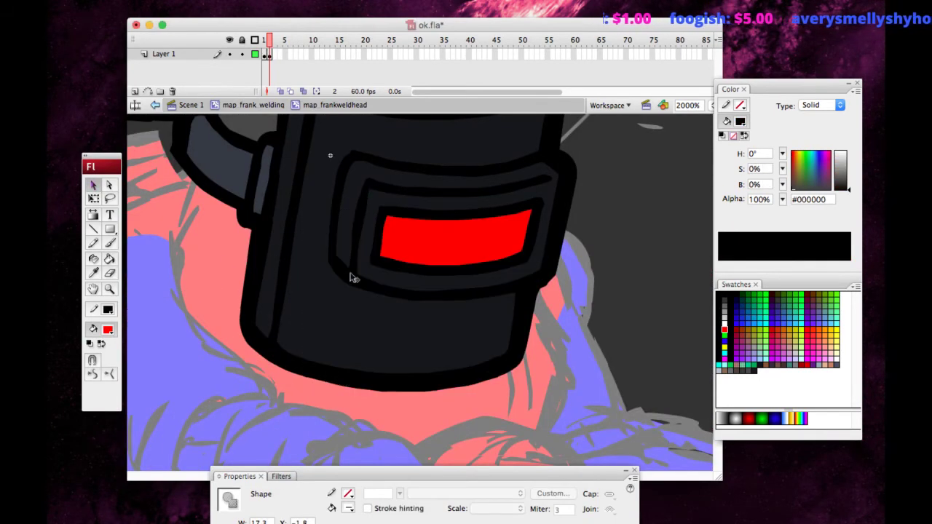
pyautogui.moveTo(395, 259); pyautogui.dragTo(390, 261)
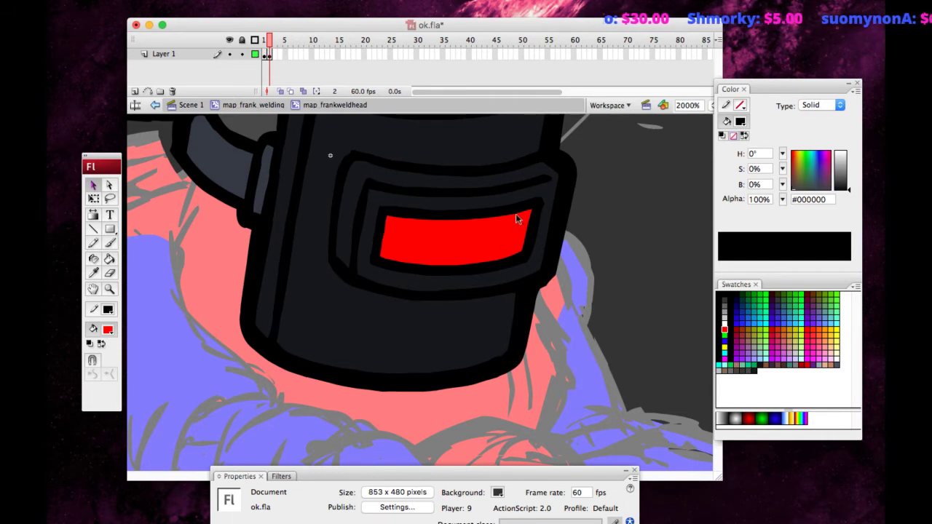
pyautogui.moveTo(516, 210); pyautogui.dragTo(516, 210)
pyautogui.moveTo(355, 222)
pyautogui.mouseDown()
pyautogui.moveTo(368, 213)
pyautogui.moveTo(361, 224)
pyautogui.mouseUp()
pyautogui.moveTo(350, 263); pyautogui.dragTo(351, 259)
pyautogui.moveTo(363, 189); pyautogui.dragTo(365, 213)
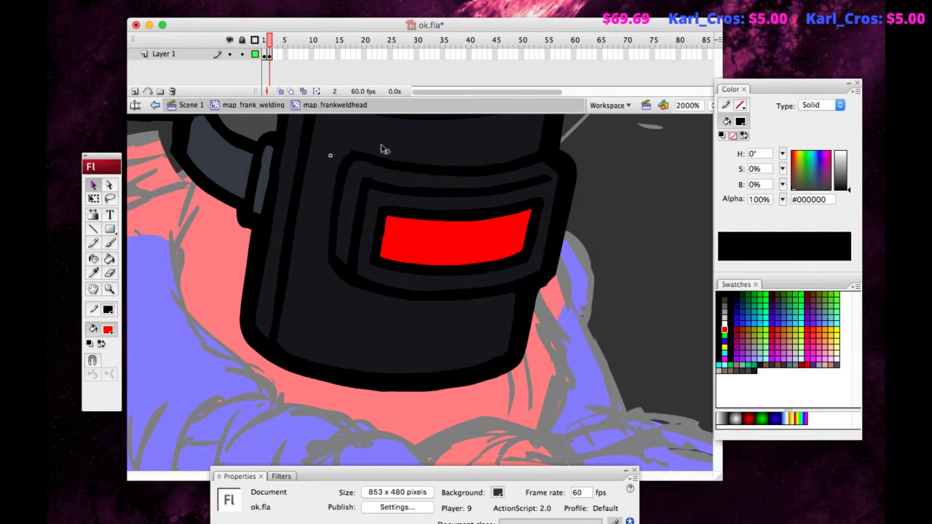
# Sample the dark blue-grey #31363E and draw a pencil dividing line across the visor frame's upper-left corner.
pyautogui.click(93, 289)
pyautogui.moveTo(235, 213); pyautogui.dragTo(162, 263)
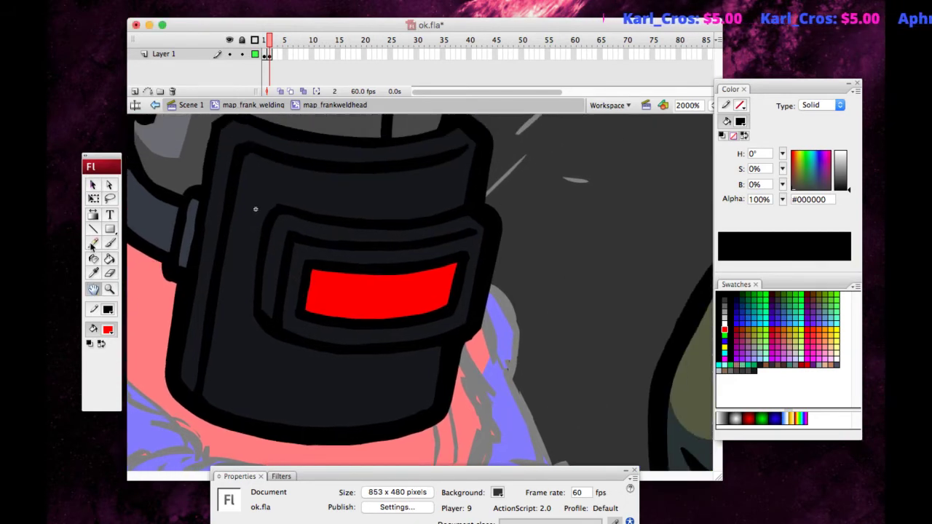
pyautogui.click(93, 230)
pyautogui.click(93, 243)
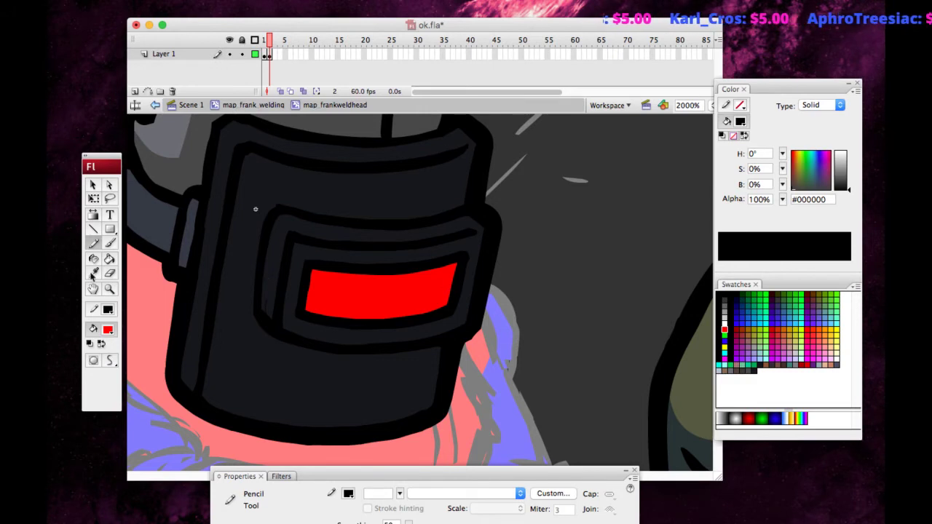
pyautogui.click(93, 275)
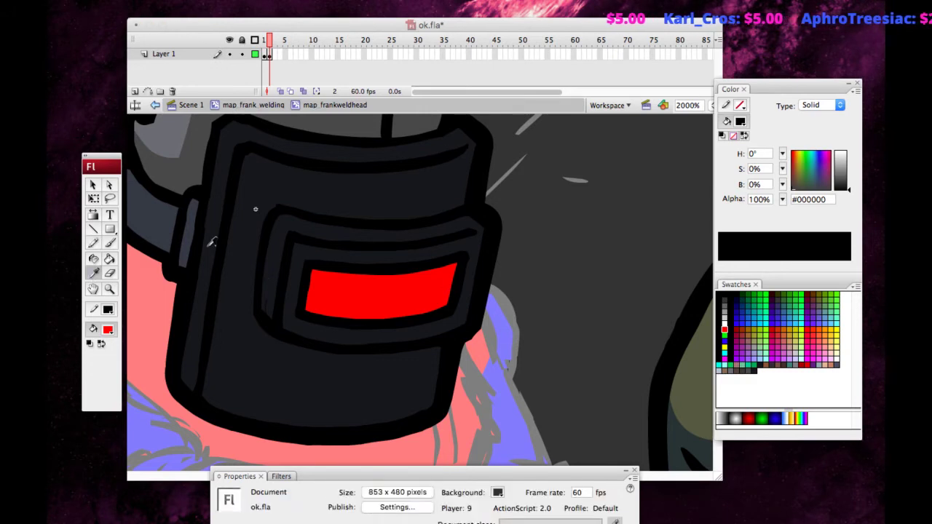
pyautogui.click(210, 244)
pyautogui.press('y')
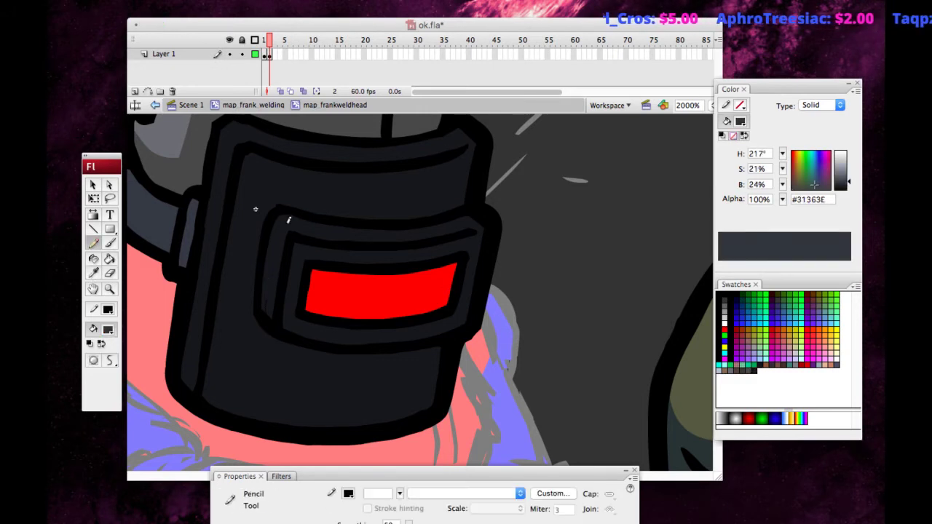
# Try filling the visor frame's top face with #31363E.
pyautogui.press('k')
pyautogui.click(281, 226)
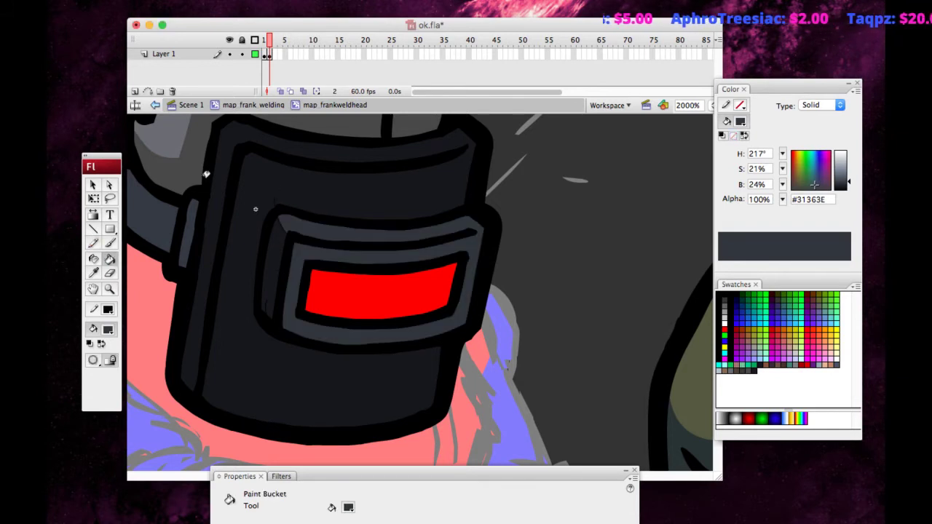
pyautogui.hotkey('ctrl', 'z')
# Close off the visor frame's upper-right corner with a pencil line and fill its top face with #31363E.
pyautogui.press('y')
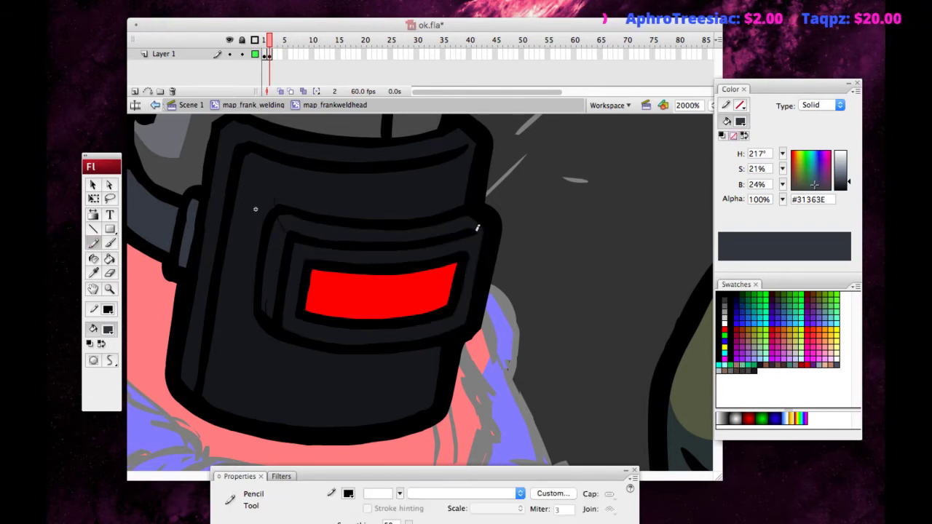
pyautogui.press('k')
pyautogui.click(302, 227)
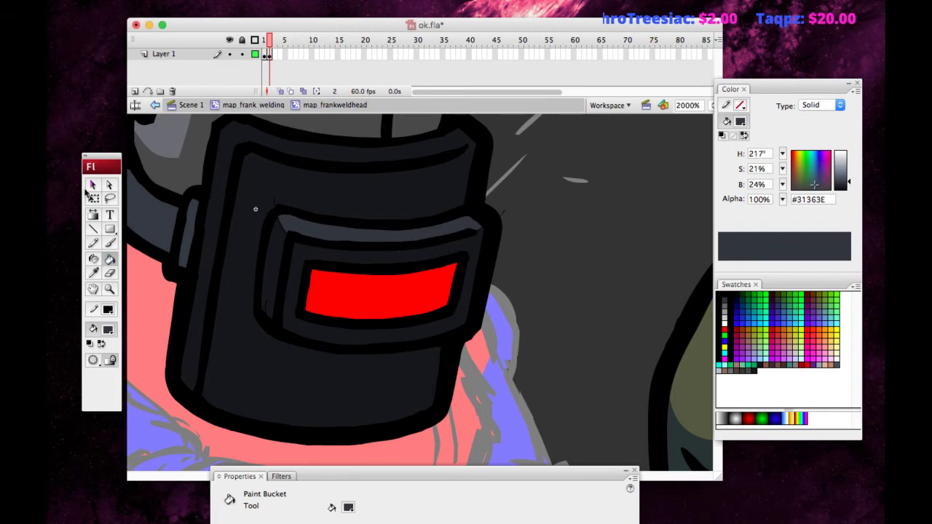
# Draw pencil dividing lines at the welding mask's upper corners and fill its top face with #31363E.
pyautogui.click(93, 188)
pyautogui.click(92, 288)
pyautogui.moveTo(166, 205); pyautogui.dragTo(169, 270)
pyautogui.click(94, 243)
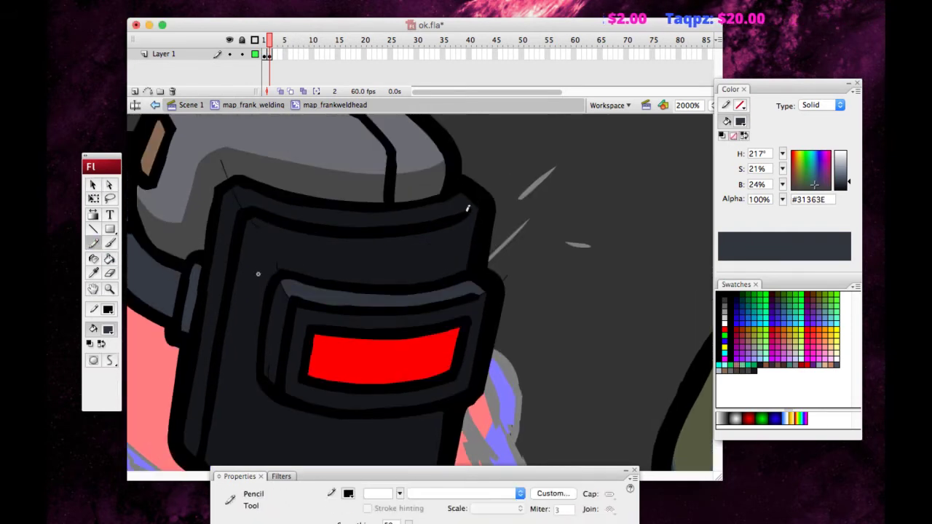
pyautogui.click(109, 261)
pyautogui.click(254, 198)
pyautogui.click(92, 288)
pyautogui.moveTo(184, 238); pyautogui.dragTo(193, 211)
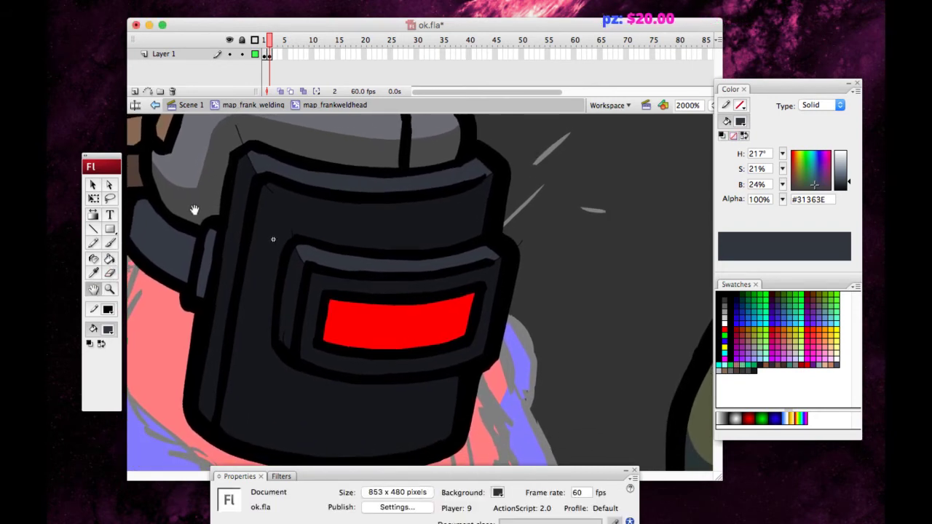
# Recolour the black inner line along the left of the visor frame's front face to #131517.
pyautogui.press('v')
pyautogui.click(296, 308)
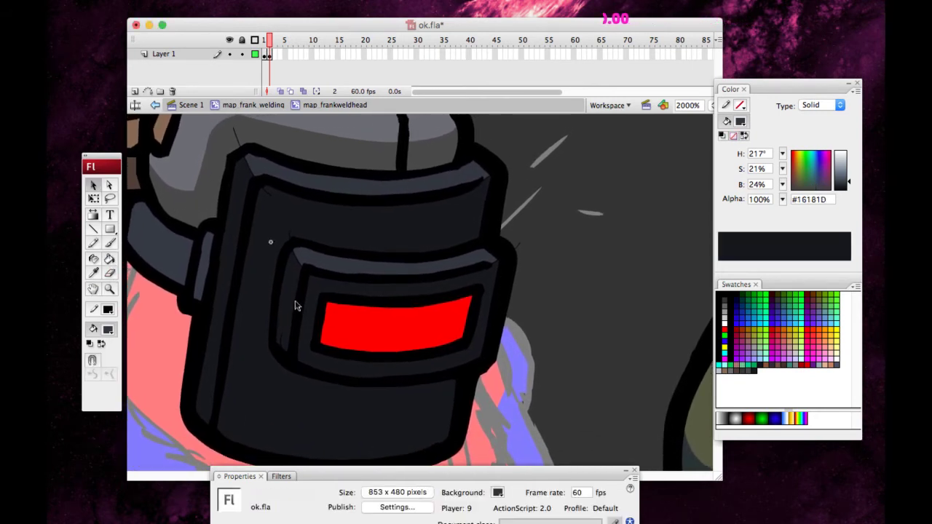
pyautogui.click(297, 308)
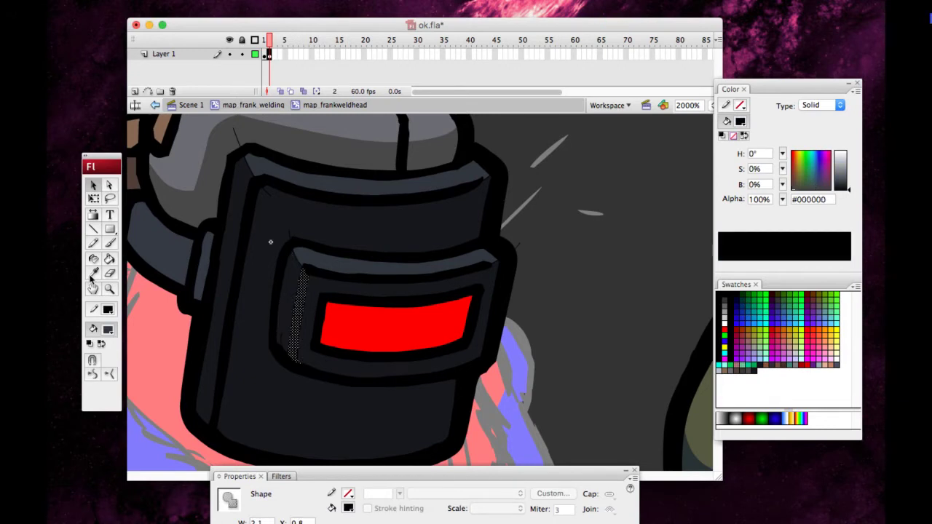
pyautogui.click(93, 273)
pyautogui.click(262, 262)
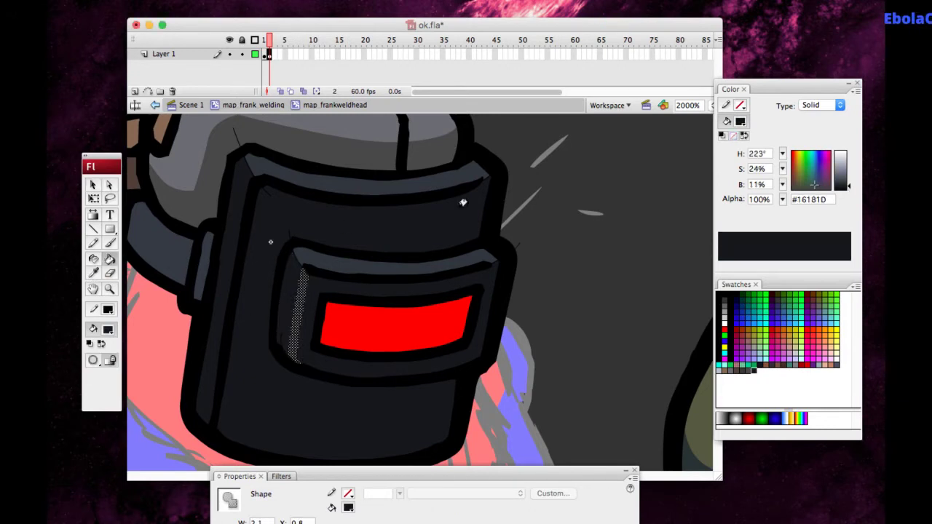
pyautogui.moveTo(837, 190); pyautogui.dragTo(838, 192)
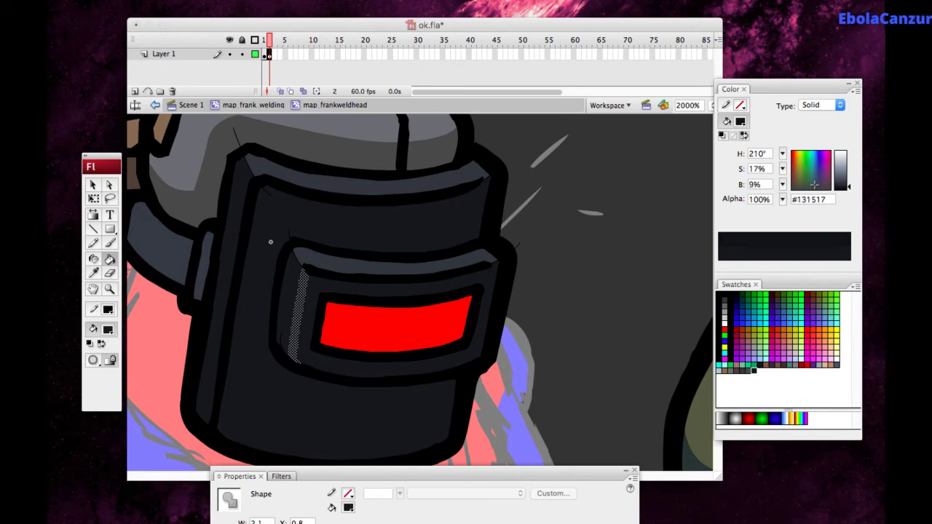
pyautogui.click(93, 185)
pyautogui.click(168, 360)
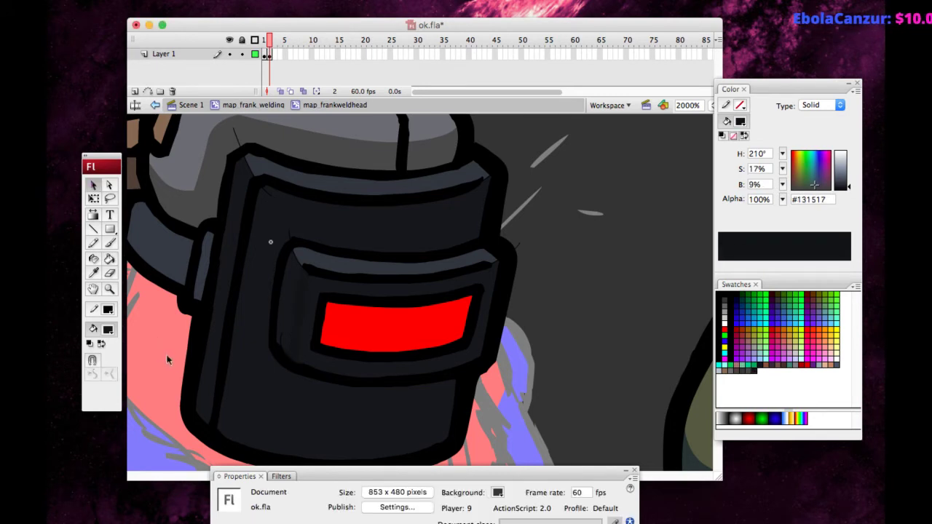
# Fill the visor frame's upper inner line with #131517, and recolour the frame's inner lines to the darker #0C0D0E.
pyautogui.press('k')
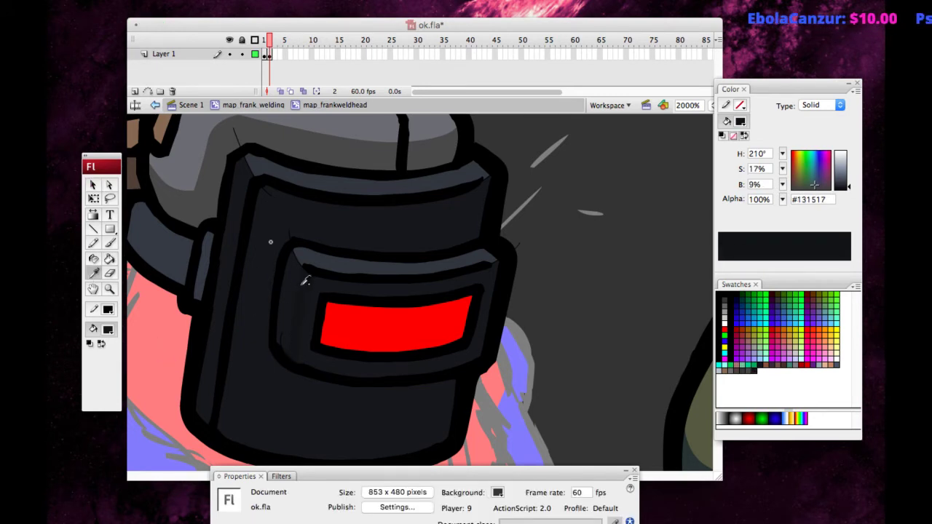
pyautogui.click(309, 262)
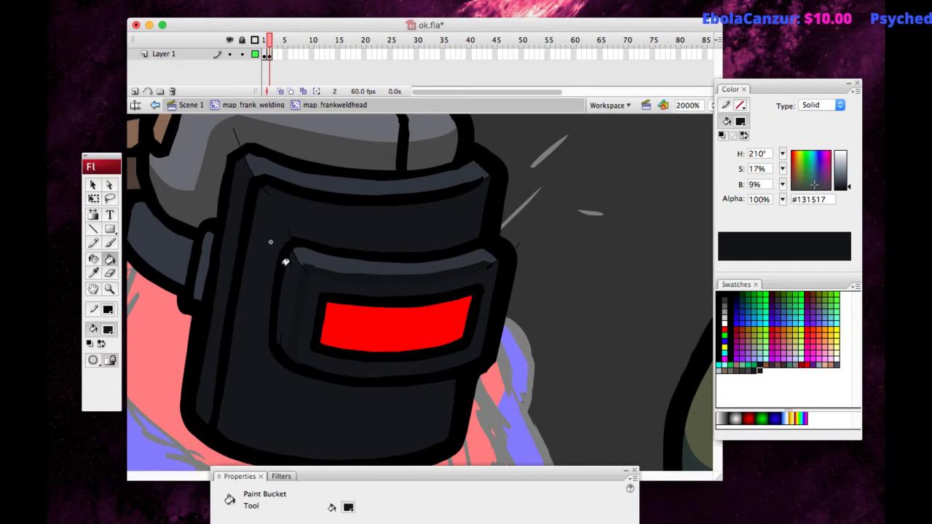
pyautogui.moveTo(847, 187); pyautogui.dragTo(848, 189)
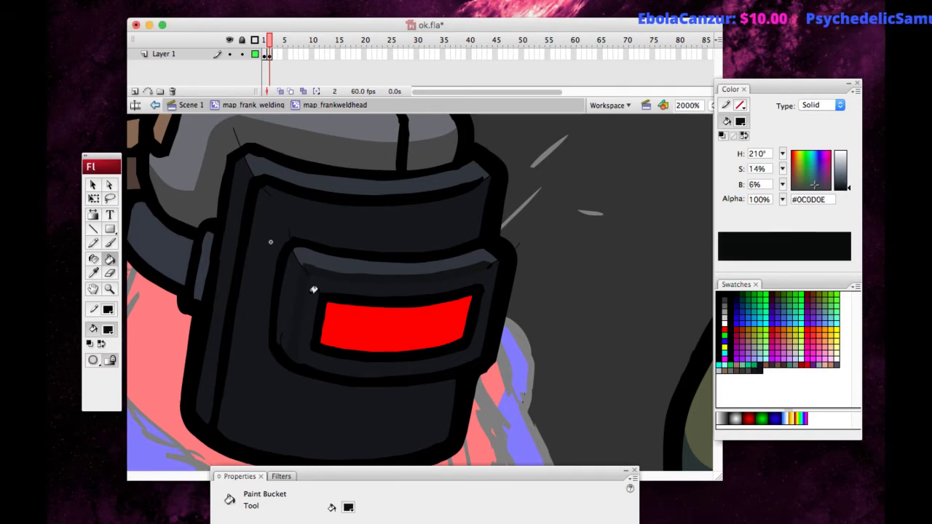
pyautogui.click(313, 285)
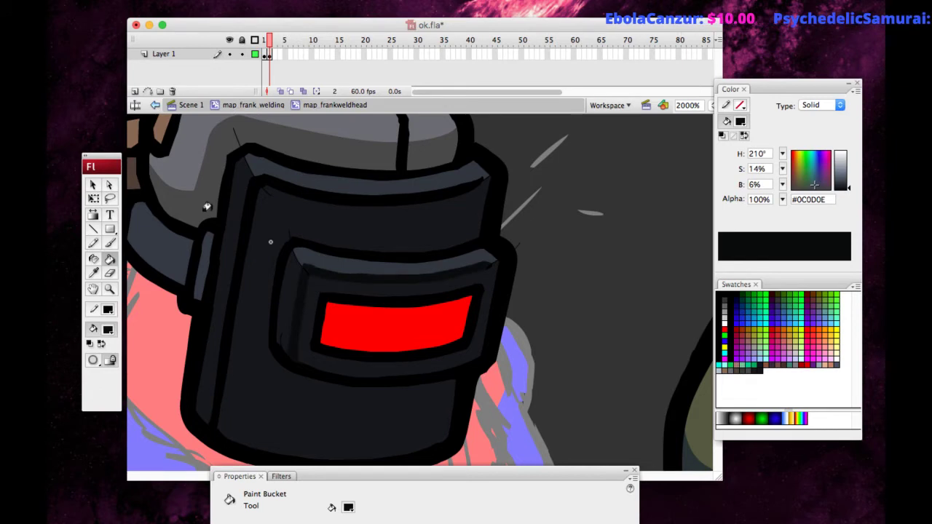
# Separate the mask's inner edge line from its outer outline with pencil strokes and fill it with #0C0D0E.
pyautogui.press('y')
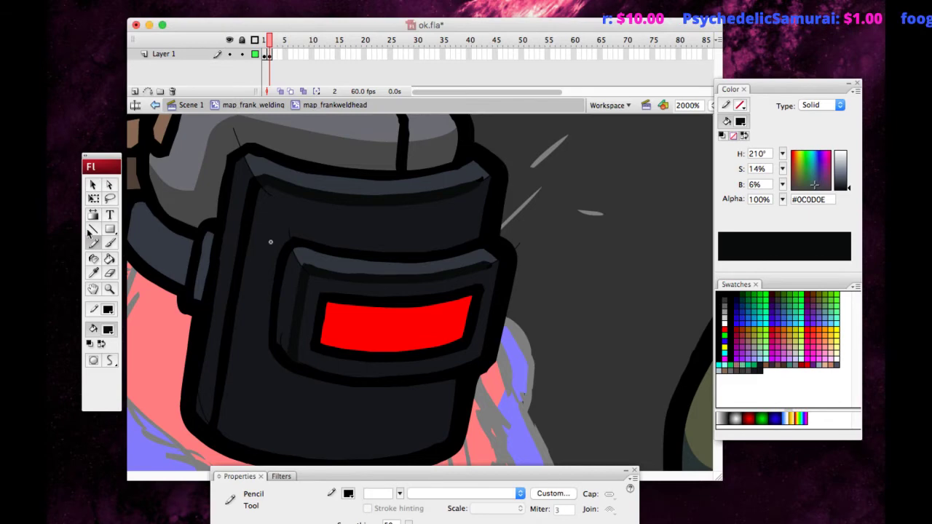
pyautogui.press('k')
pyautogui.press('super+minus')
pyautogui.press('super+minus')
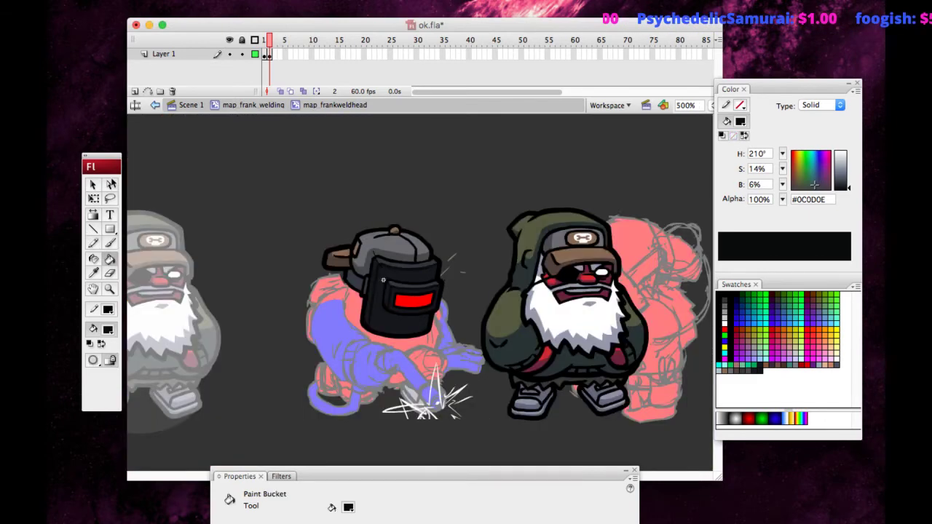
pyautogui.press('v')
pyautogui.click(382, 279)
# Draw a thin black pencil shading line along the mask's head strap and across its side hinge.
pyautogui.click(108, 329)
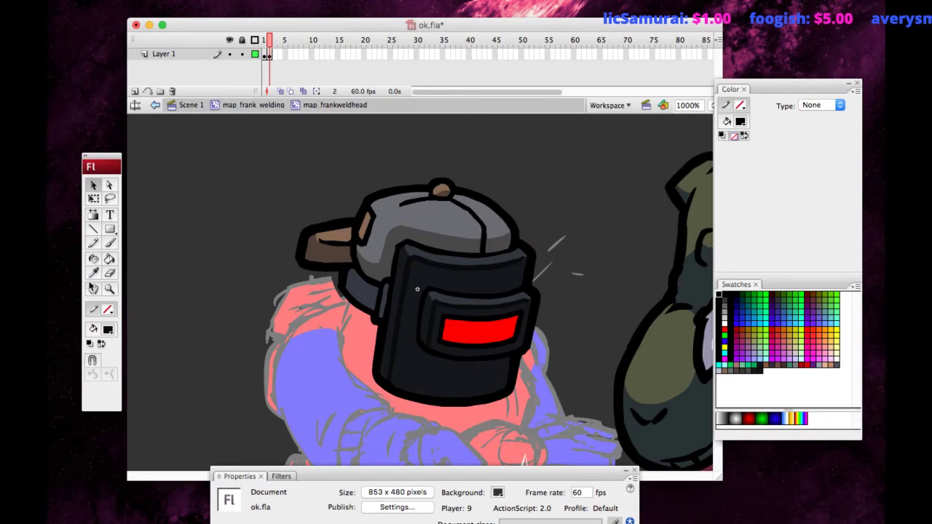
pyautogui.click(110, 289)
pyautogui.click(344, 282)
pyautogui.press('y')
pyautogui.click(304, 274)
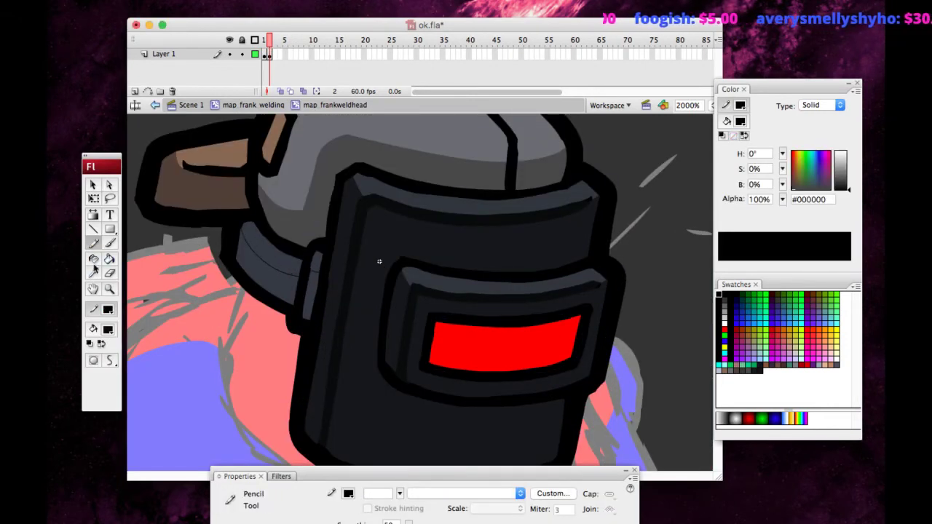
# Fill the lower parts of the head strap and side hinge with a darker blue-grey and delete the pencil guide lines.
pyautogui.click(110, 259)
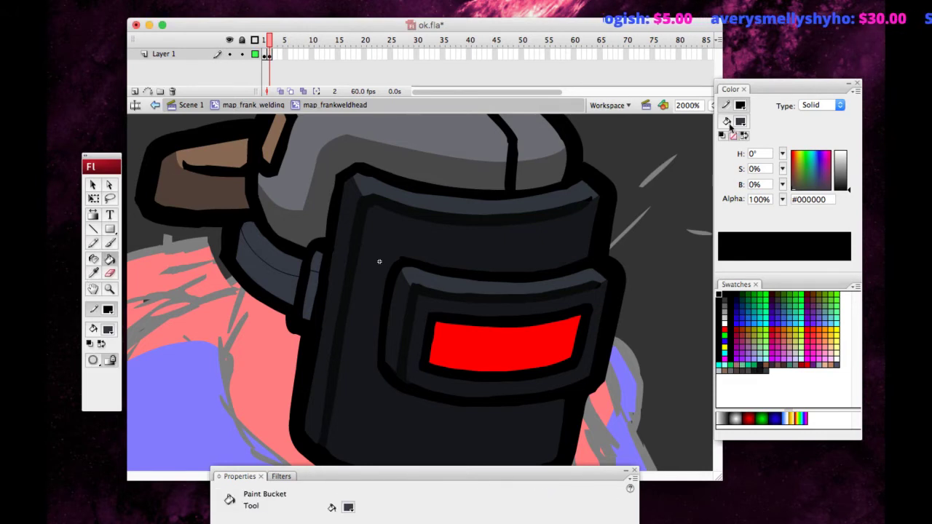
pyautogui.click(726, 121)
pyautogui.moveTo(848, 181); pyautogui.dragTo(848, 183)
pyautogui.click(93, 185)
pyautogui.click(257, 244)
pyautogui.press('k')
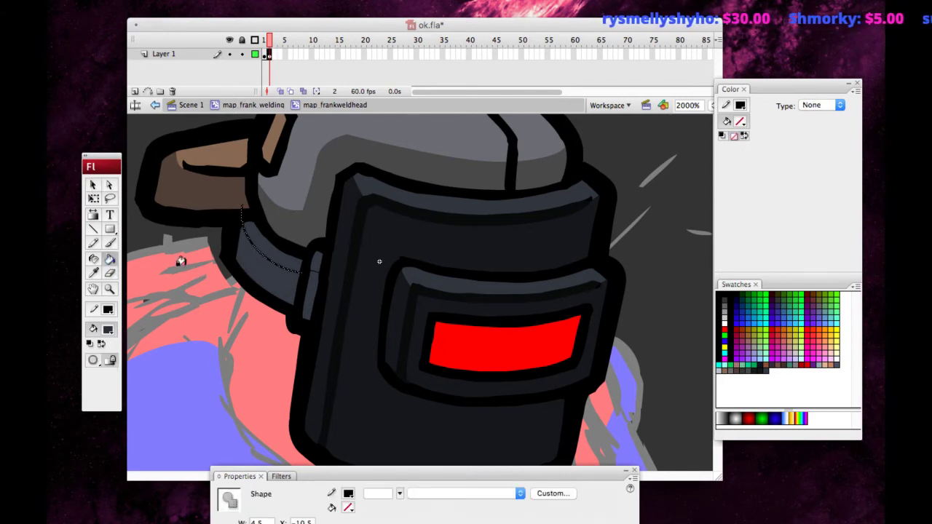
pyautogui.click(259, 256)
pyautogui.click(313, 281)
pyautogui.press('v')
pyautogui.click(315, 274)
pyautogui.press('Delete')
# Draw a short dividing line across the mask's inner edge at its upper-left corner.
pyautogui.click(92, 291)
pyautogui.moveTo(268, 248); pyautogui.dragTo(127, 267)
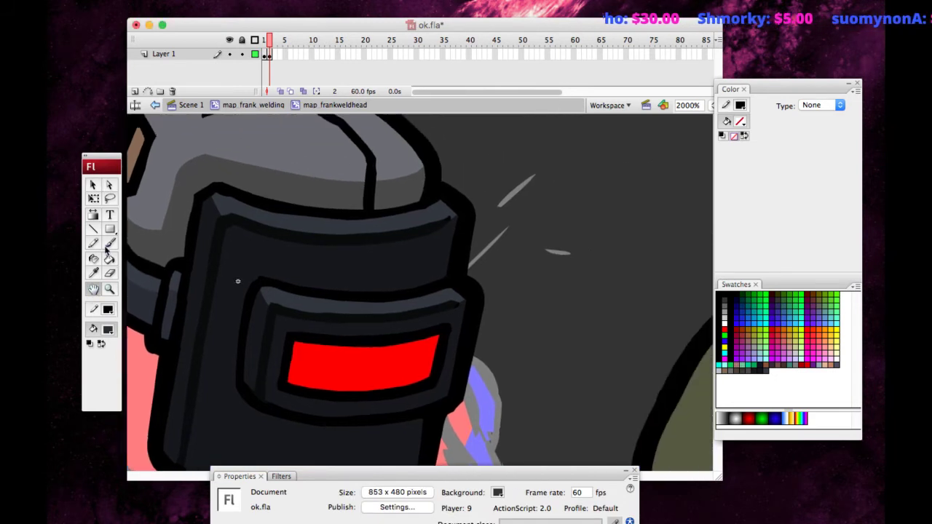
pyautogui.moveTo(241, 218); pyautogui.dragTo(240, 216)
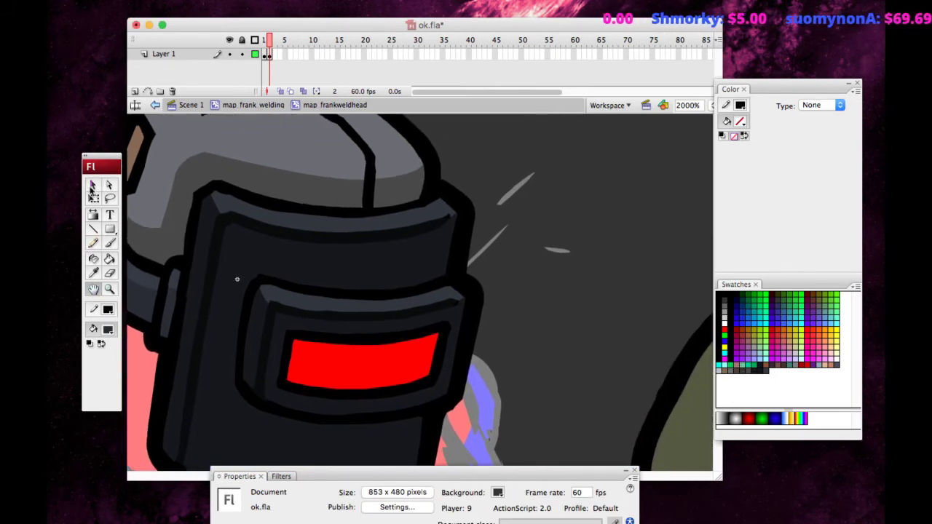
pyautogui.click(92, 186)
pyautogui.click(242, 222)
pyautogui.click(93, 229)
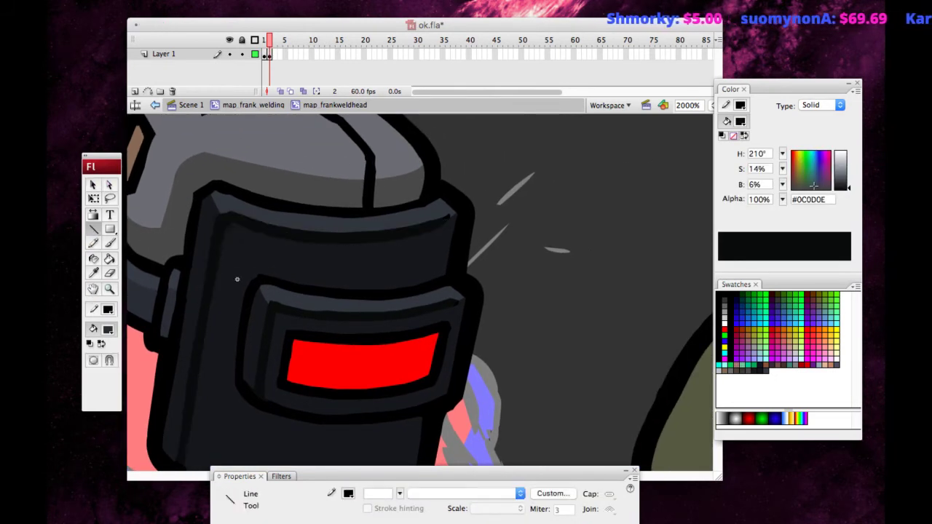
# Try filling the mask's upper inner edge with #31363E.
pyautogui.press('i')
pyautogui.click(260, 244)
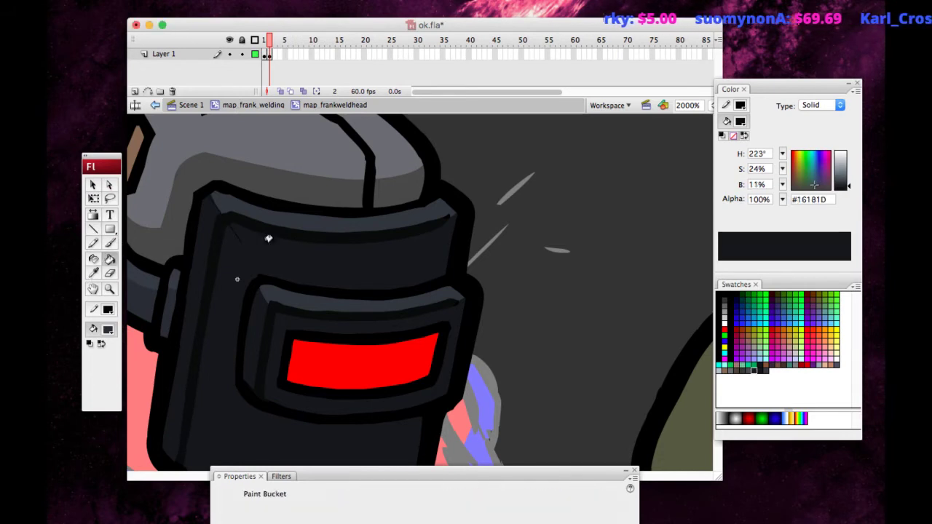
pyautogui.moveTo(848, 186); pyautogui.dragTo(848, 181)
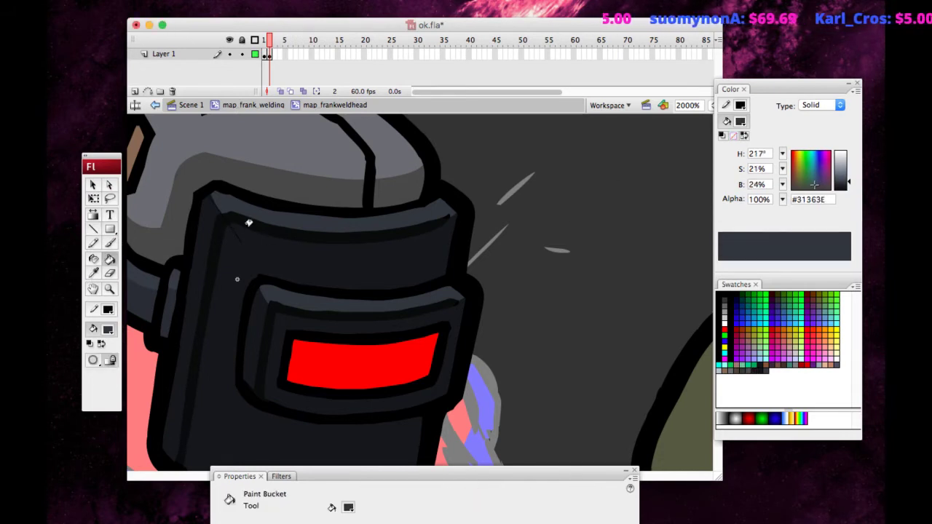
pyautogui.click(245, 218)
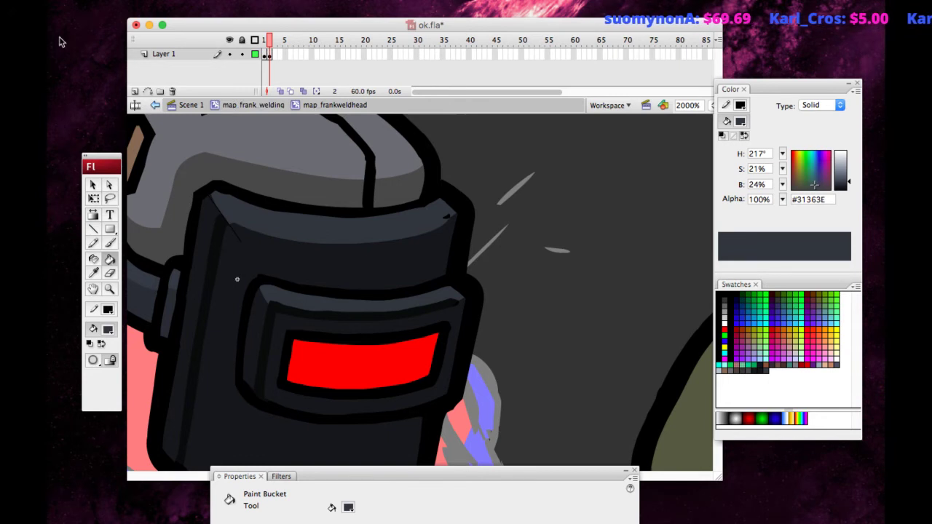
pyautogui.press('super+z')
# Fill the mask's upper inner edge with #22262B and delete the dividing line at its upper-left corner.
pyautogui.click(89, 276)
pyautogui.click(259, 246)
pyautogui.moveTo(847, 188); pyautogui.dragTo(847, 184)
pyautogui.click(257, 217)
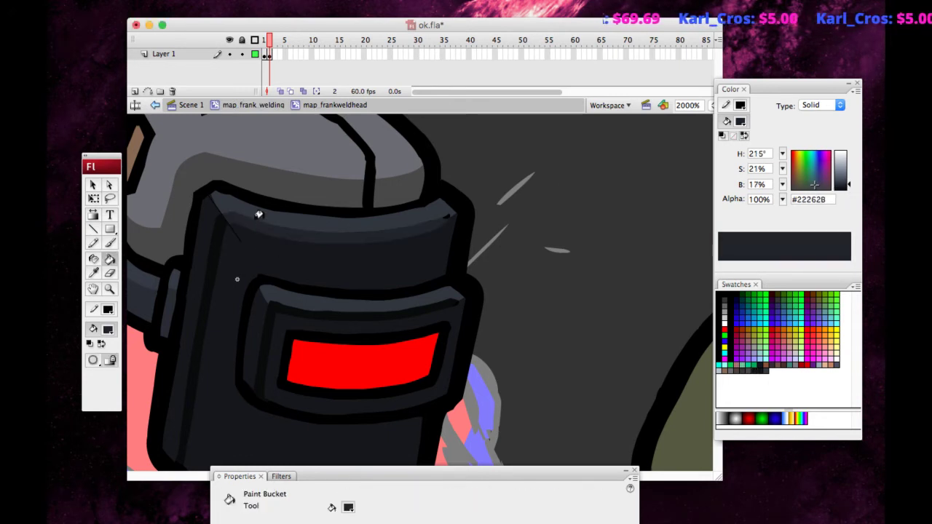
pyautogui.click(91, 186)
pyautogui.click(216, 210)
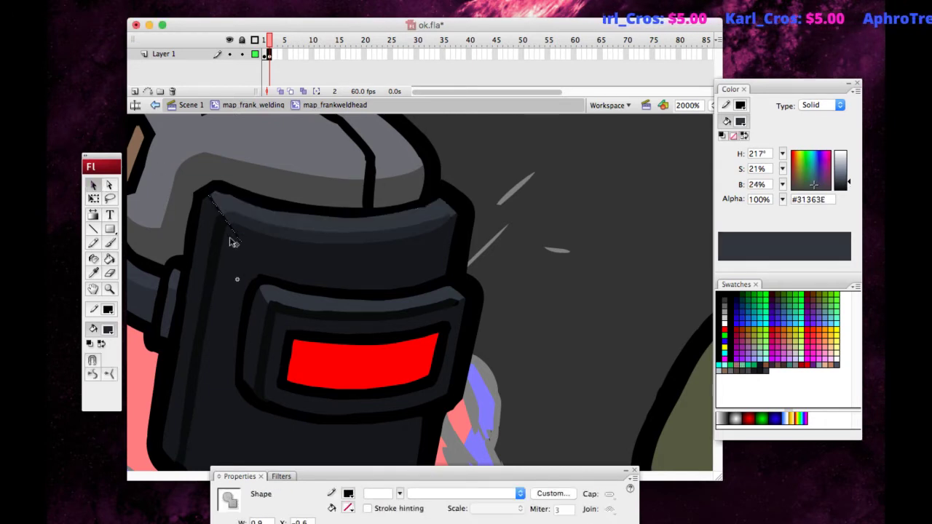
pyautogui.press('Delete')
pyautogui.click(92, 274)
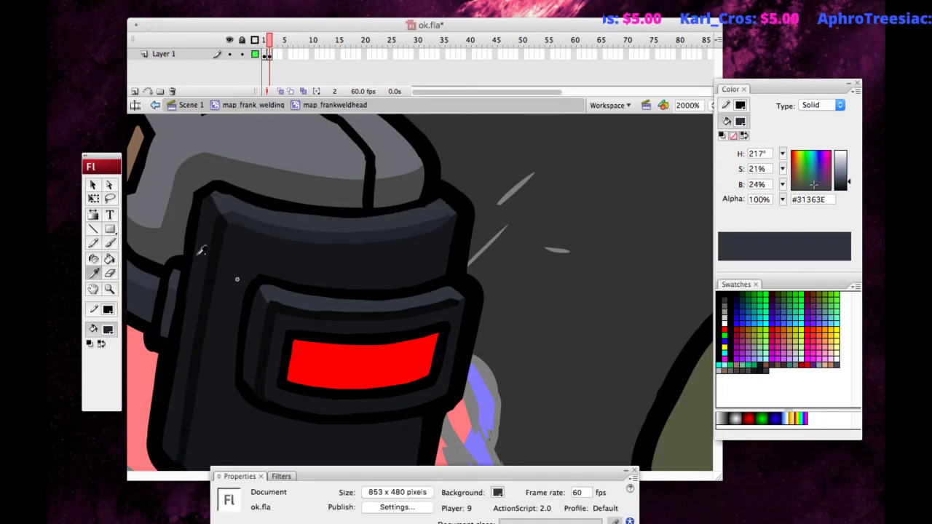
pyautogui.press('super+minus')
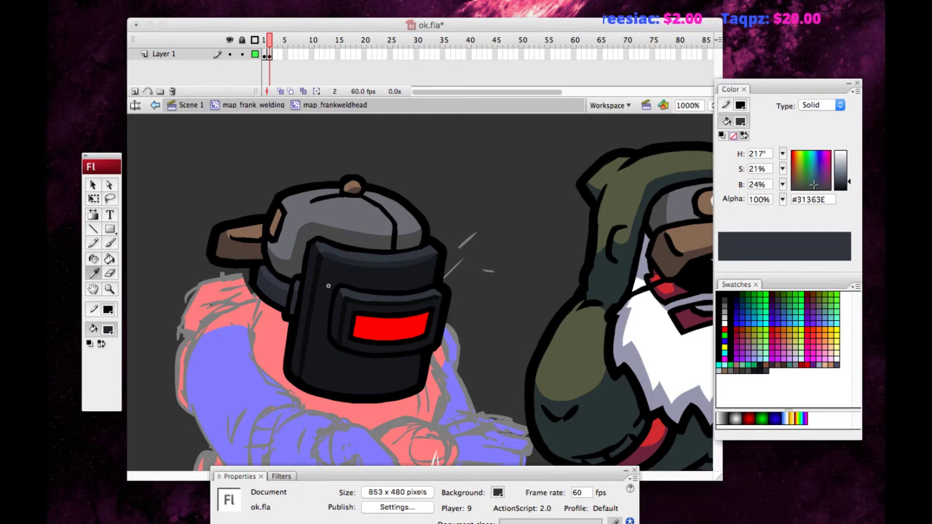
# Refine the shapes at the mask's upper-left corner and top face by pulling their edges.
pyautogui.press('z')
pyautogui.click(291, 207)
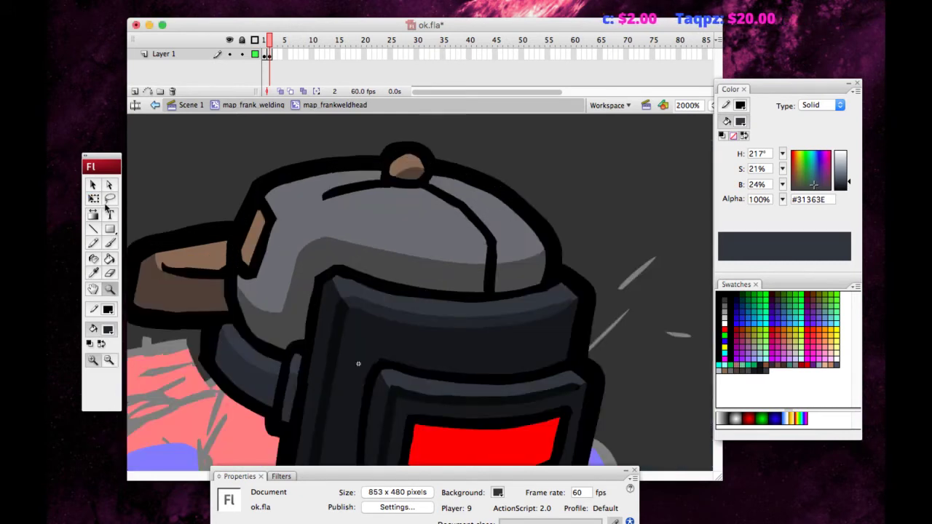
pyautogui.press('v')
pyautogui.moveTo(350, 281); pyautogui.dragTo(351, 276)
pyautogui.moveTo(338, 280); pyautogui.dragTo(414, 298)
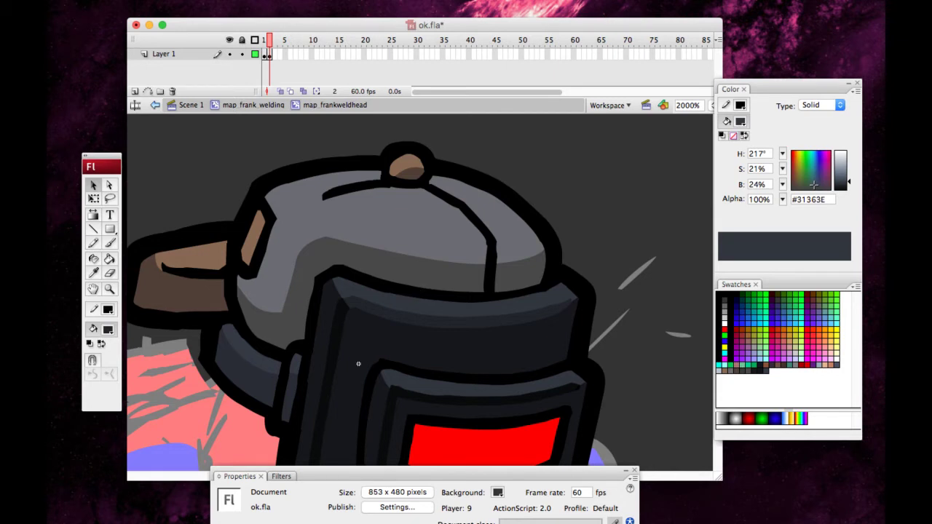
pyautogui.press('super+Tab')
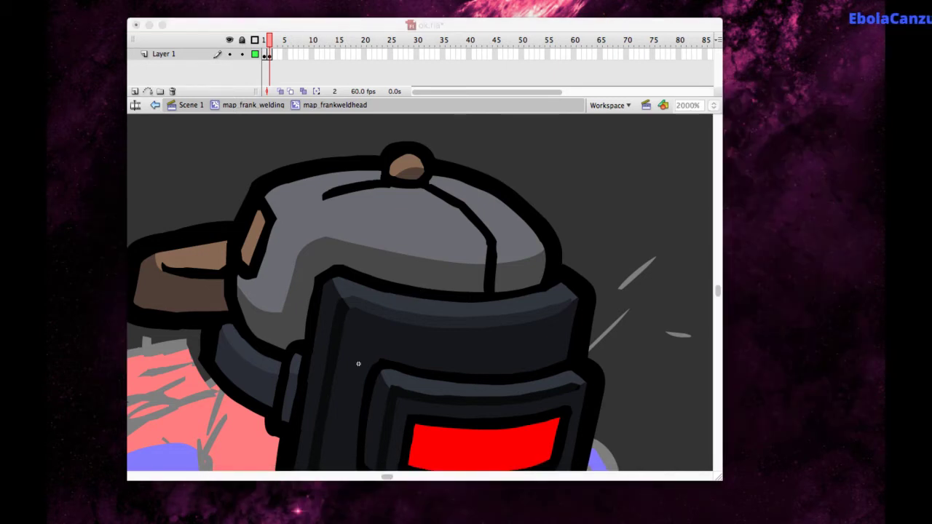
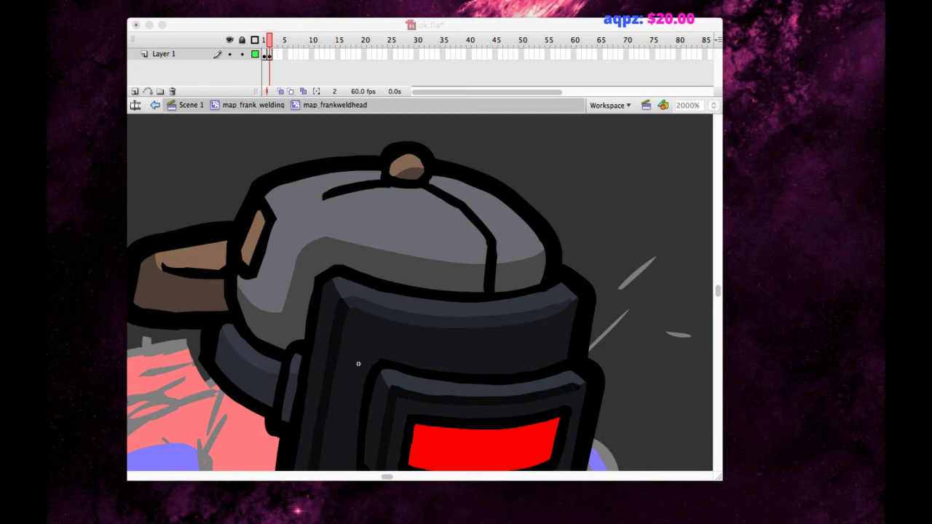
pyautogui.click(230, 179)
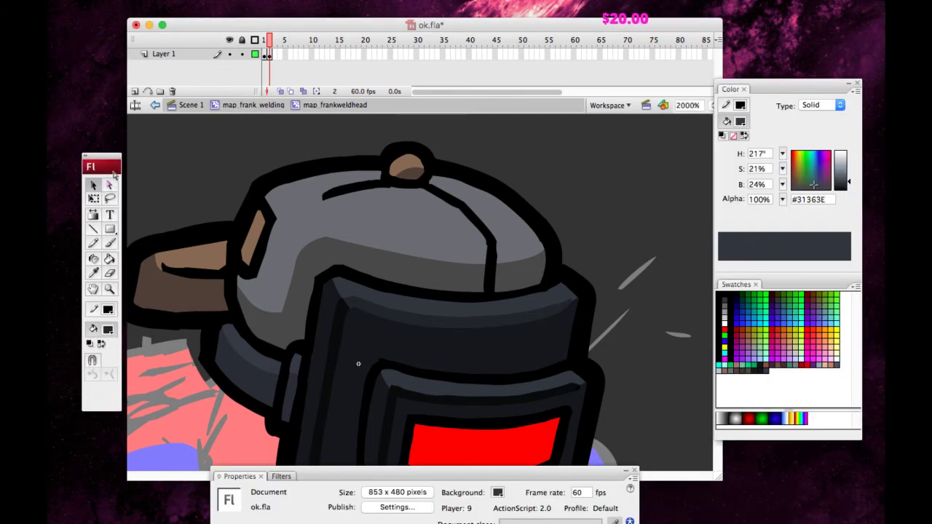
pyautogui.click(111, 183)
pyautogui.click(192, 273)
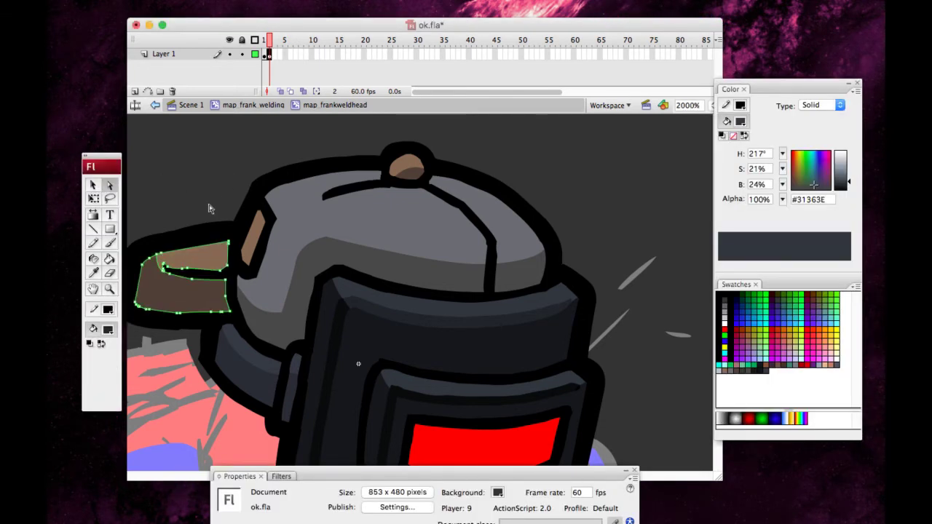
pyautogui.click(93, 185)
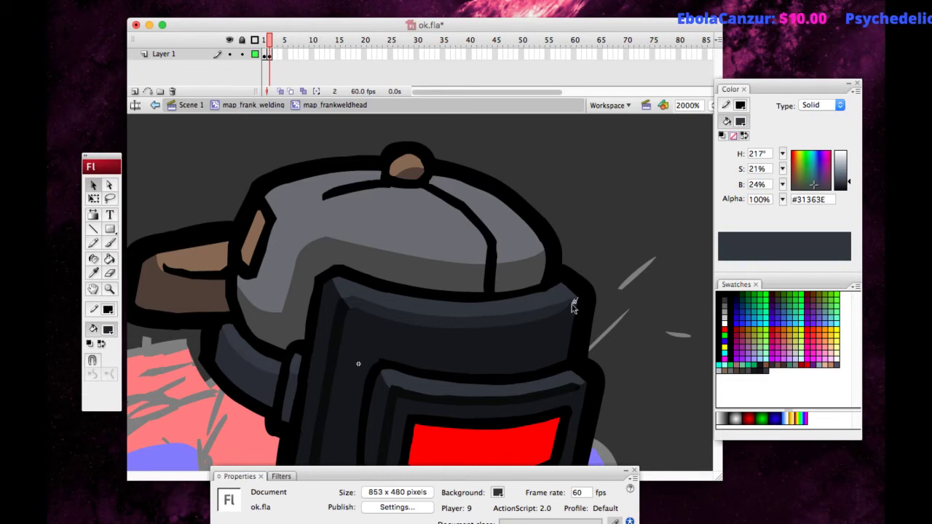
# Brush #22262B shading onto the upper-right end of the mask's top face.
pyautogui.press('space')
pyautogui.moveTo(237, 278); pyautogui.dragTo(135, 240)
pyautogui.click(96, 275)
pyautogui.click(255, 266)
pyautogui.press('b')
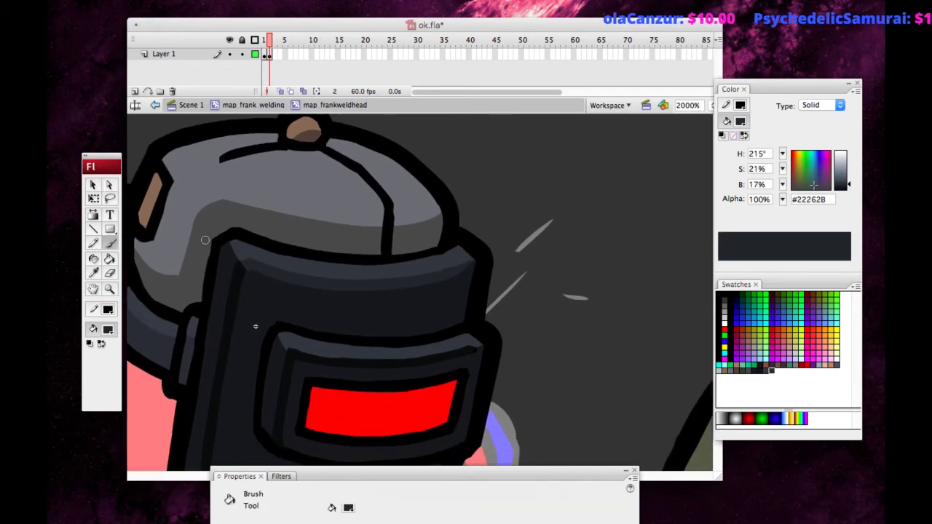
pyautogui.moveTo(466, 267); pyautogui.dragTo(473, 263)
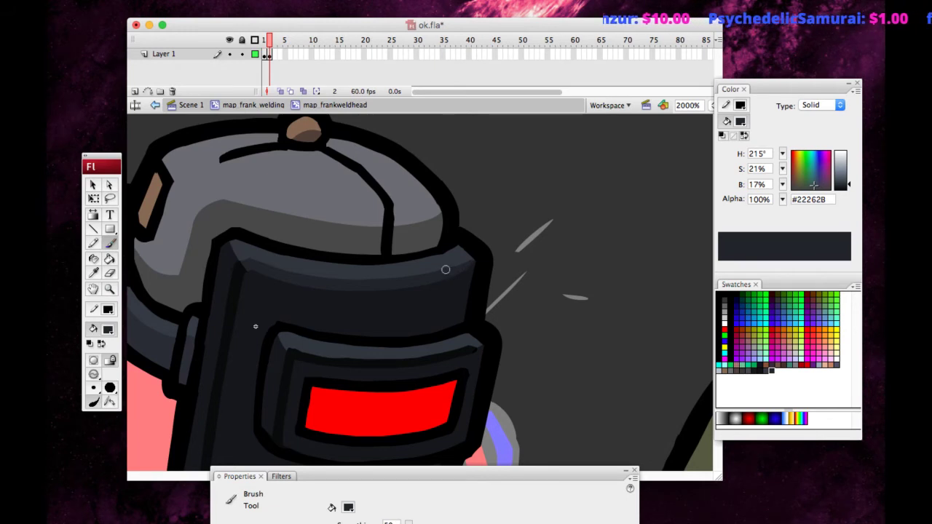
pyautogui.press('space')
pyautogui.moveTo(255, 326); pyautogui.dragTo(355, 234)
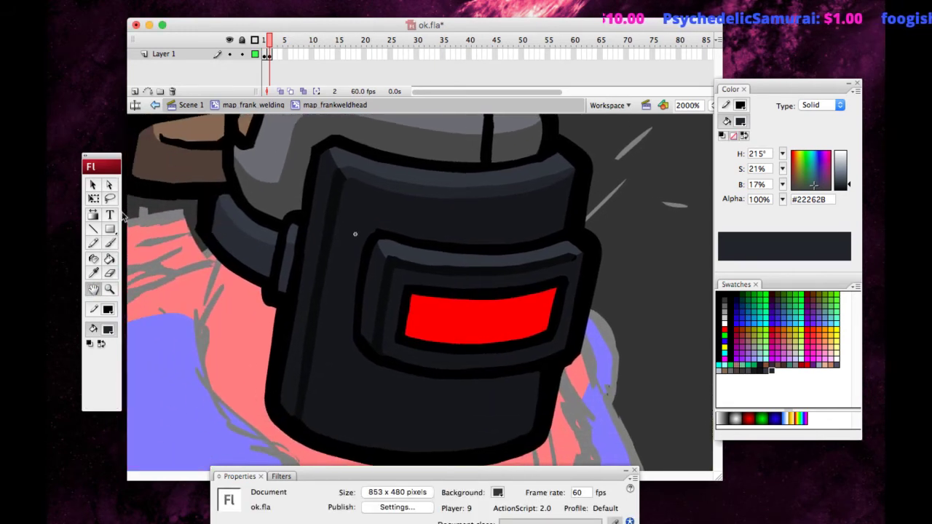
pyautogui.click(275, 313)
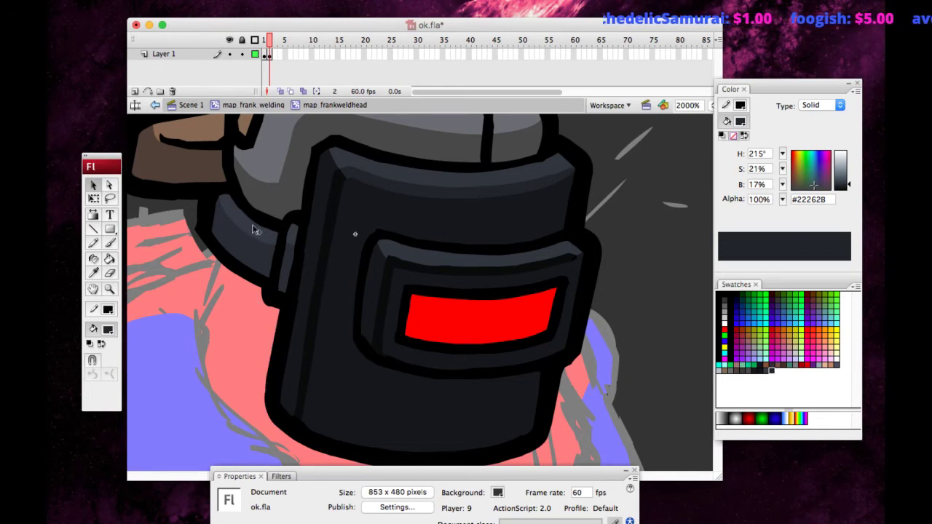
# Touch up the black outline beneath the strap's buckle with a #000000 brush and erase the excess at its lower edge.
pyautogui.click(94, 274)
pyautogui.click(230, 261)
pyautogui.click(109, 244)
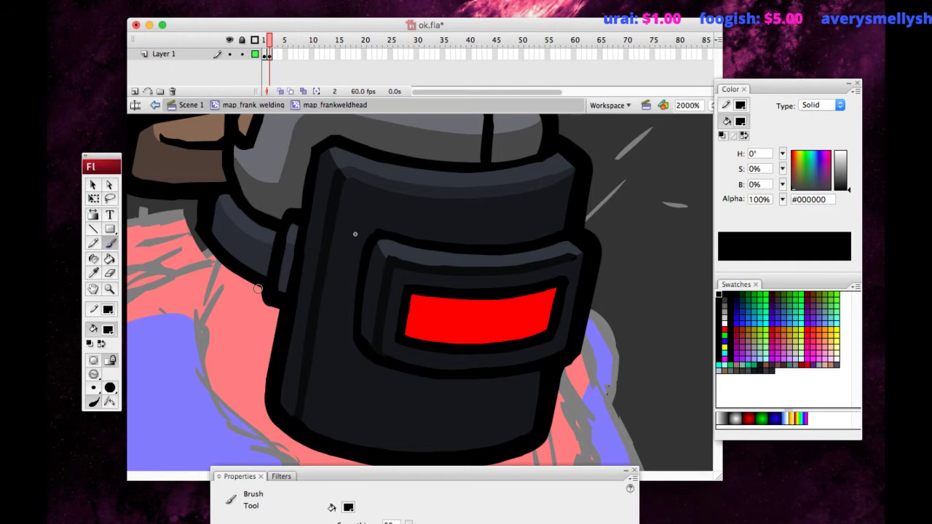
pyautogui.click(110, 274)
pyautogui.click(266, 309)
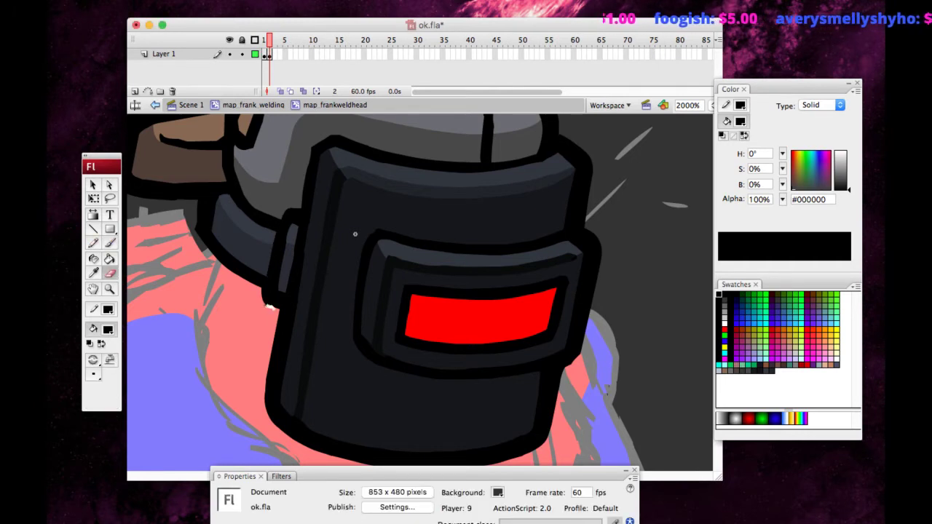
pyautogui.click(93, 290)
pyautogui.moveTo(266, 309); pyautogui.dragTo(232, 310)
pyautogui.click(93, 199)
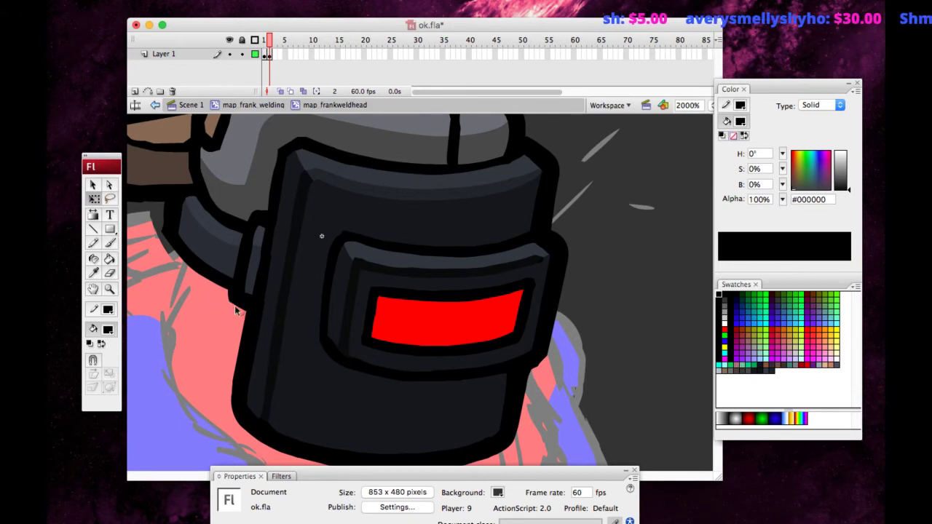
# Reshape the visor frame's black outline at its lower-left corner and along its bottom edge by pulling its contours.
pyautogui.press('super+minus')
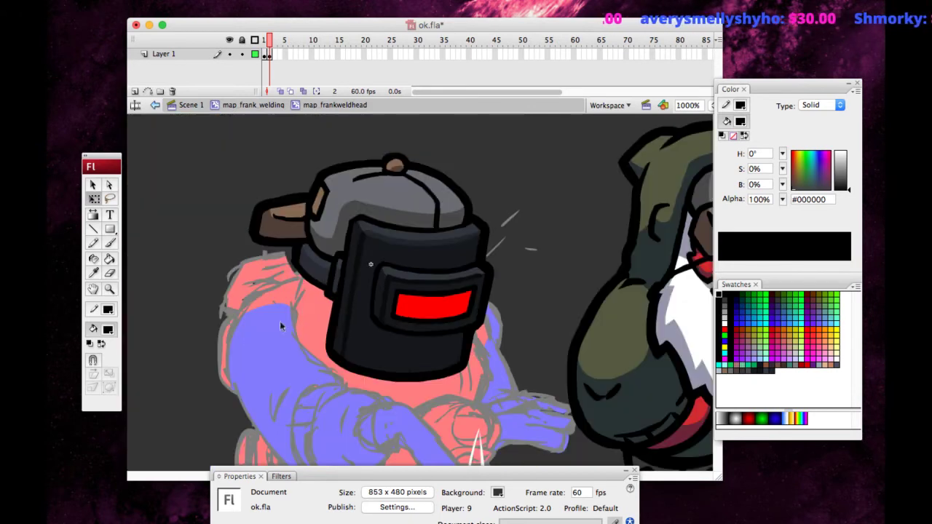
pyautogui.click(93, 289)
pyautogui.moveTo(179, 298); pyautogui.dragTo(162, 240)
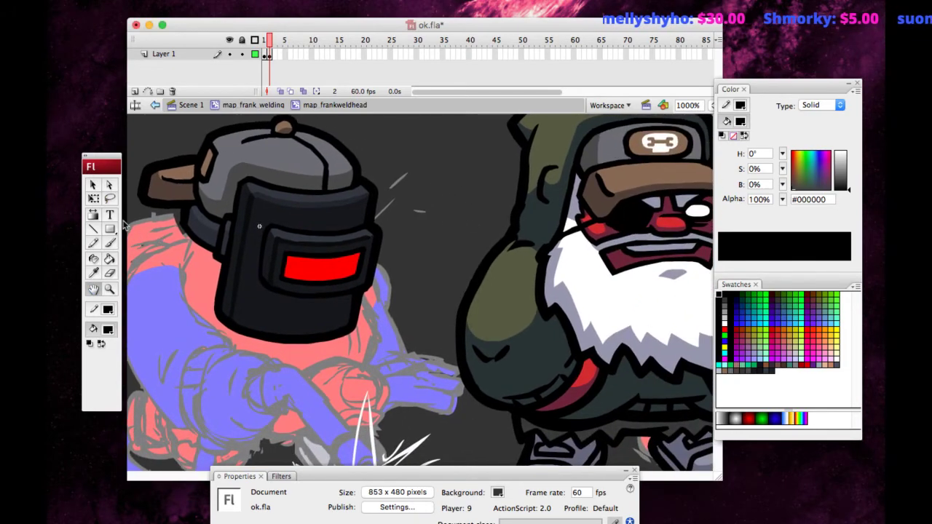
pyautogui.click(110, 289)
pyautogui.click(350, 295)
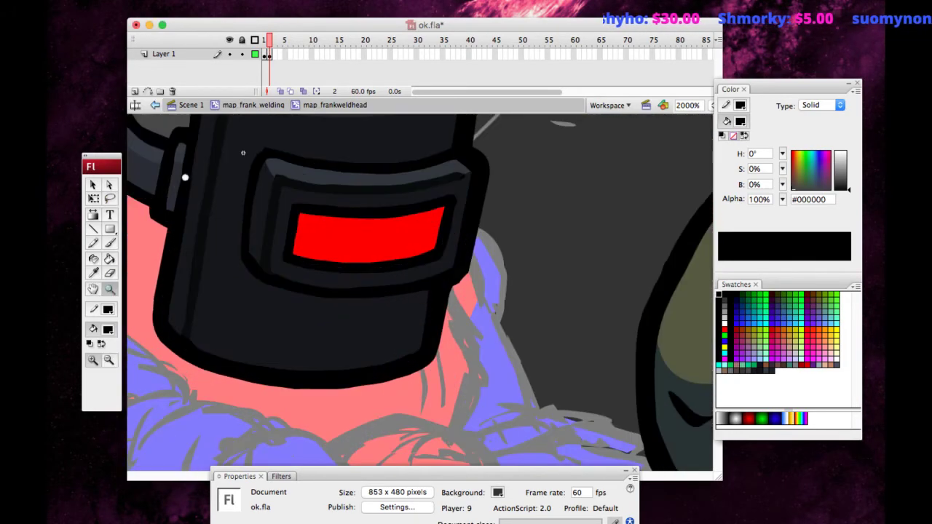
pyautogui.click(93, 198)
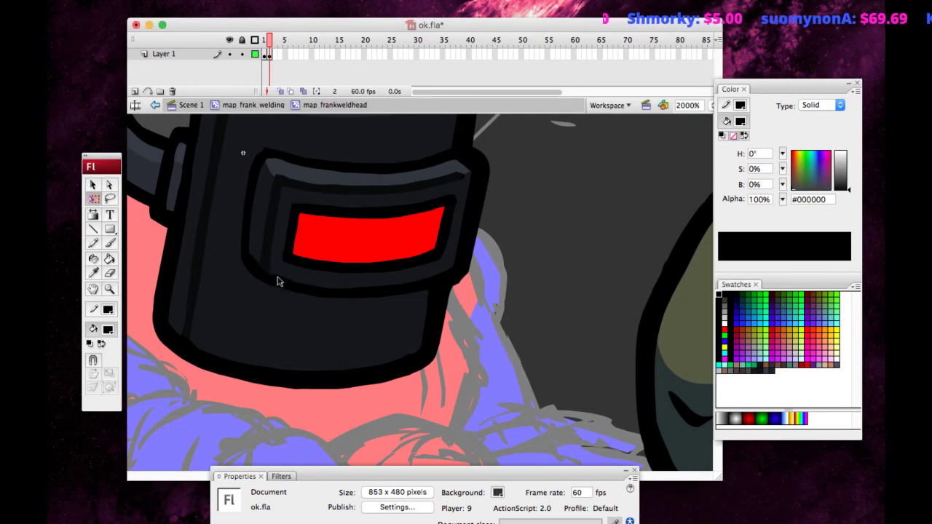
pyautogui.moveTo(278, 278); pyautogui.dragTo(302, 268)
pyautogui.moveTo(285, 265); pyautogui.dragTo(277, 314)
pyautogui.moveTo(257, 284); pyautogui.dragTo(257, 293)
pyautogui.moveTo(337, 299); pyautogui.dragTo(296, 292)
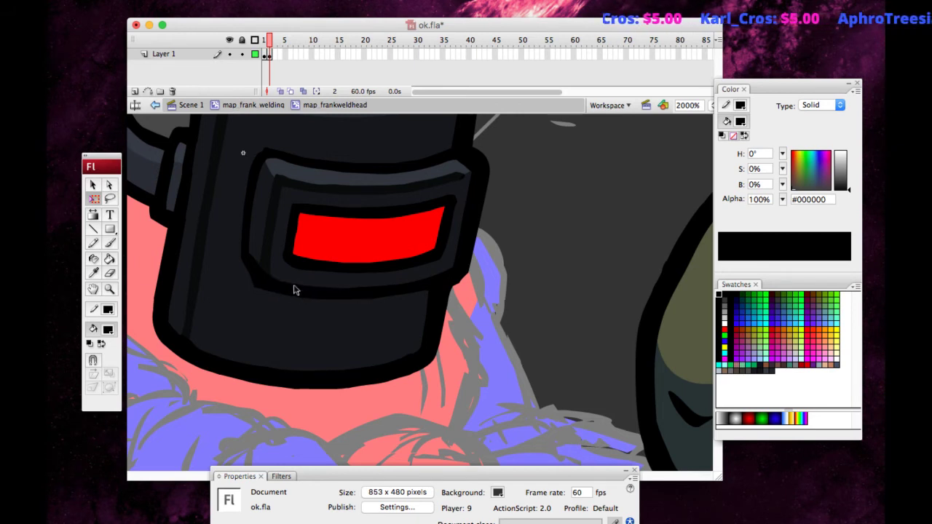
pyautogui.moveTo(245, 274); pyautogui.dragTo(270, 292)
pyautogui.moveTo(406, 296)
pyautogui.mouseDown()
pyautogui.moveTo(374, 299)
pyautogui.moveTo(409, 295)
pyautogui.mouseUp()
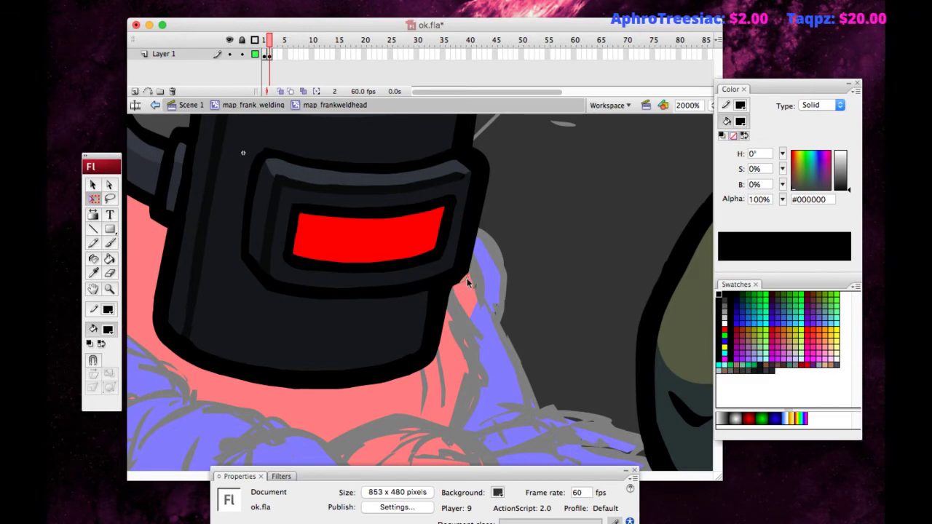
pyautogui.moveTo(282, 424); pyautogui.dragTo(405, 361)
pyautogui.click(93, 185)
pyautogui.click(165, 400)
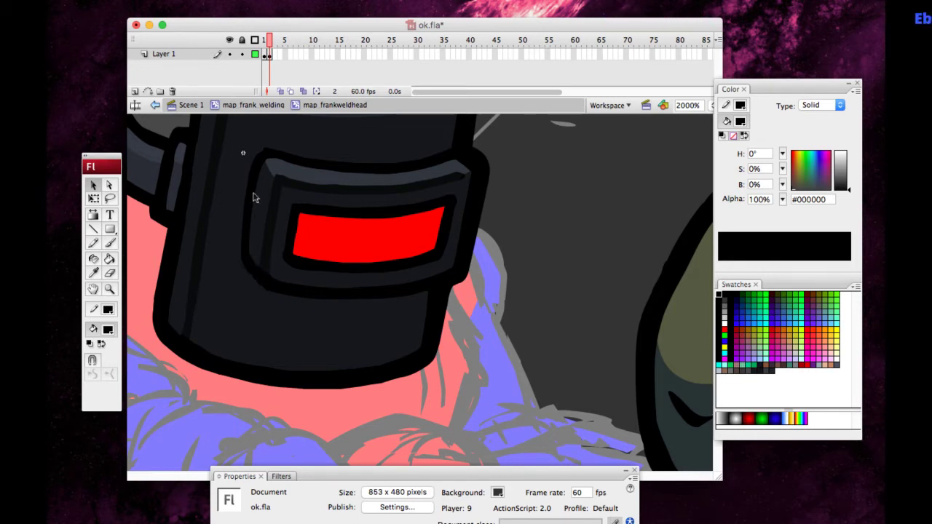
# Touch up the visor frame's top face with #31363E and the face around the red window with #16181D.
pyautogui.click(94, 272)
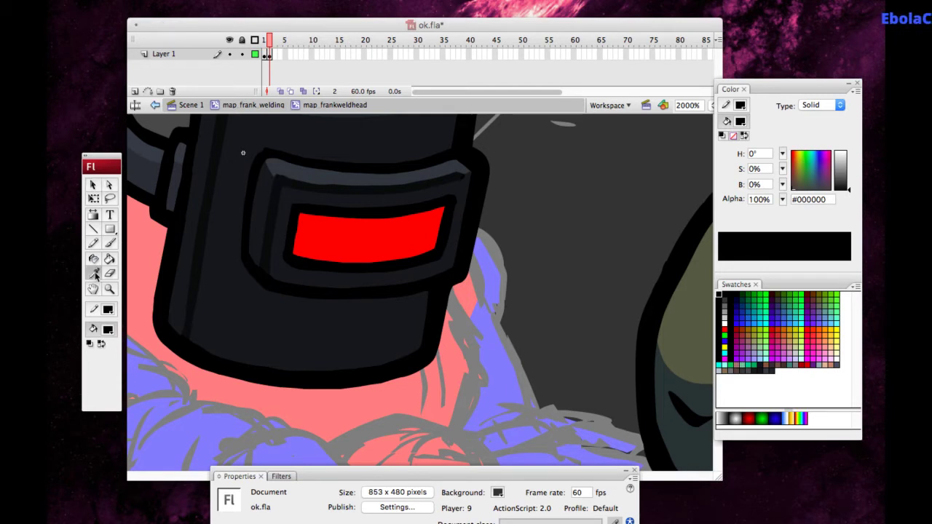
pyautogui.click(294, 172)
pyautogui.press('b')
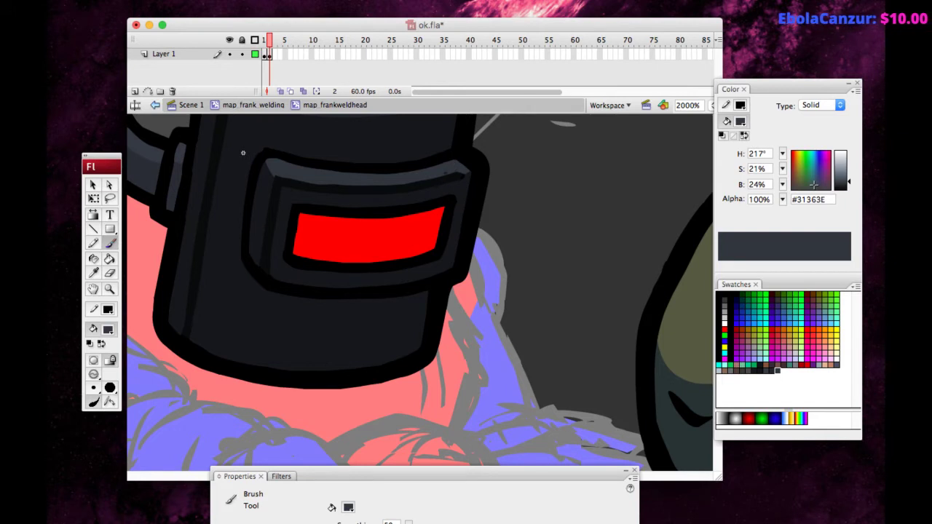
pyautogui.click(93, 275)
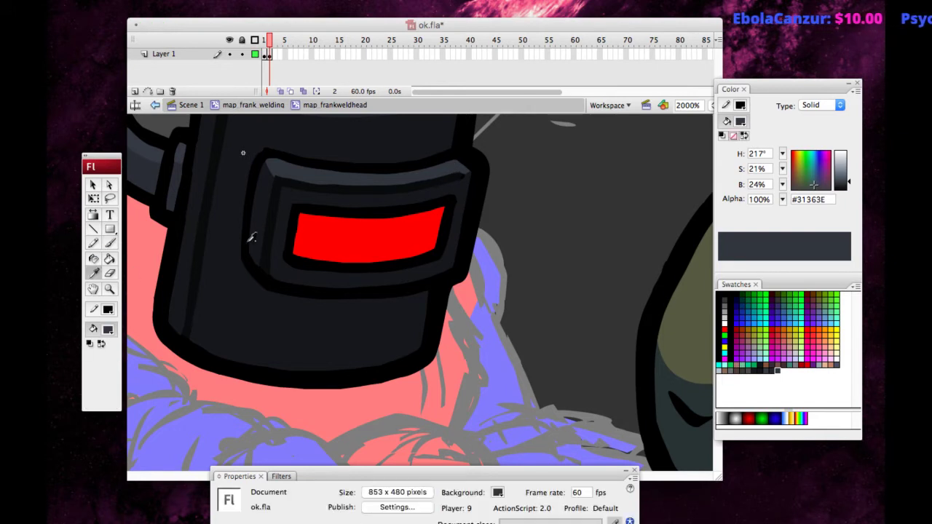
pyautogui.click(262, 230)
pyautogui.press('b')
pyautogui.click(288, 205)
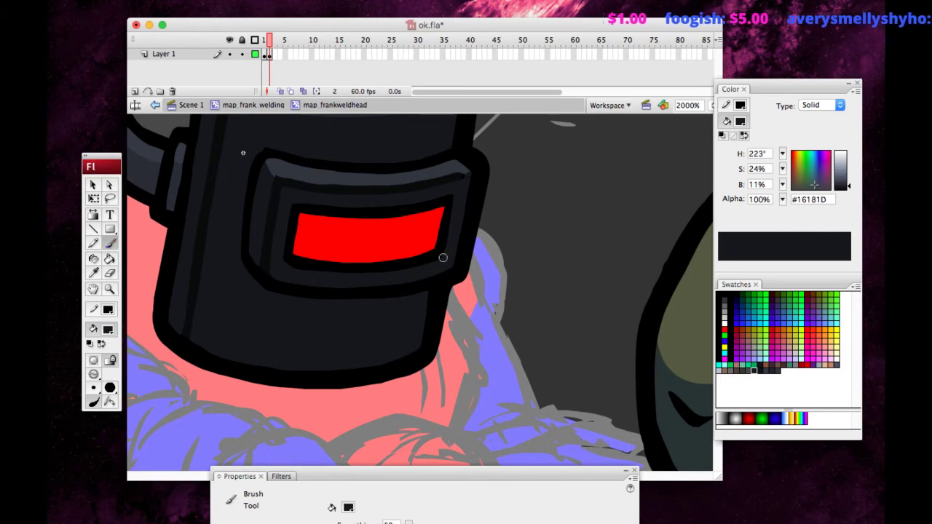
# Brush #000000 along the side edges of the red window to refine its outline.
pyautogui.click(92, 276)
pyautogui.click(295, 217)
pyautogui.click(110, 243)
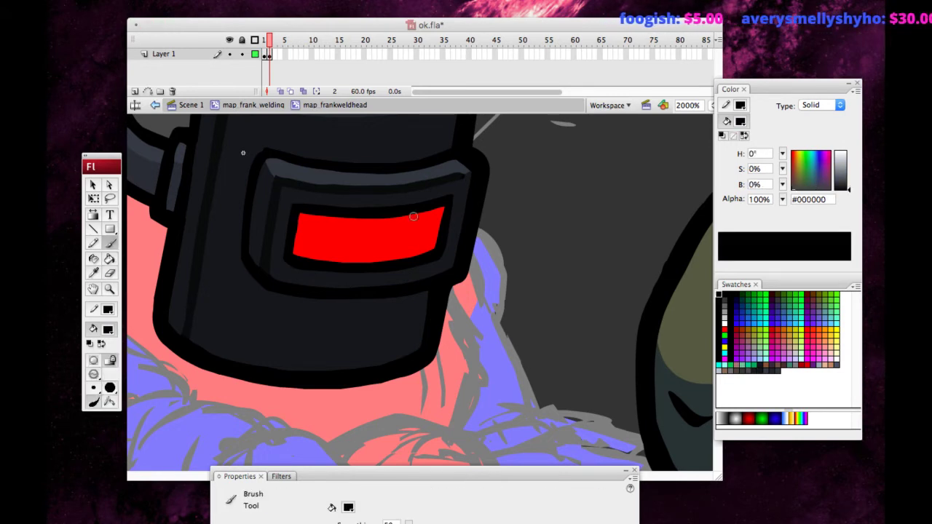
pyautogui.click(445, 210)
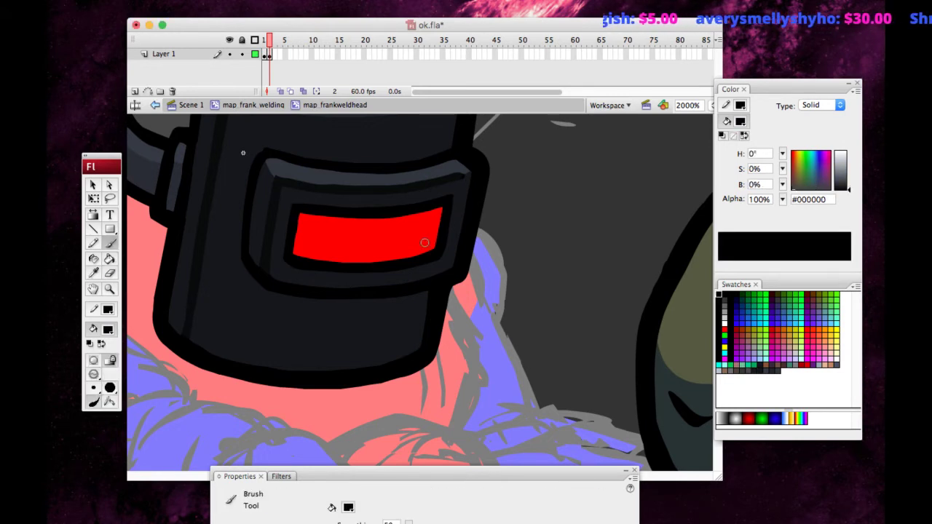
pyautogui.moveTo(295, 216); pyautogui.dragTo(289, 251)
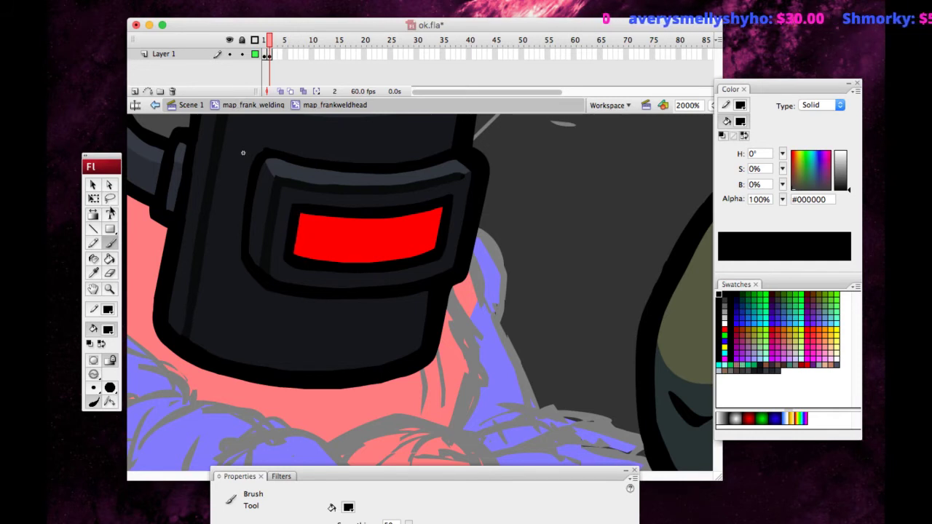
# Retouch the visor frame's top face with the Brush tool in #31363E.
pyautogui.click(93, 272)
pyautogui.click(276, 161)
pyautogui.click(110, 244)
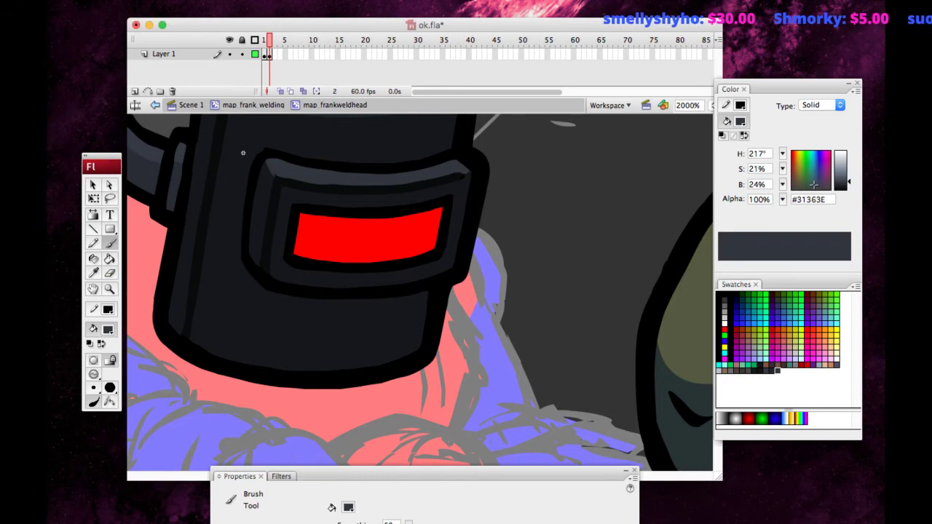
pyautogui.press('v')
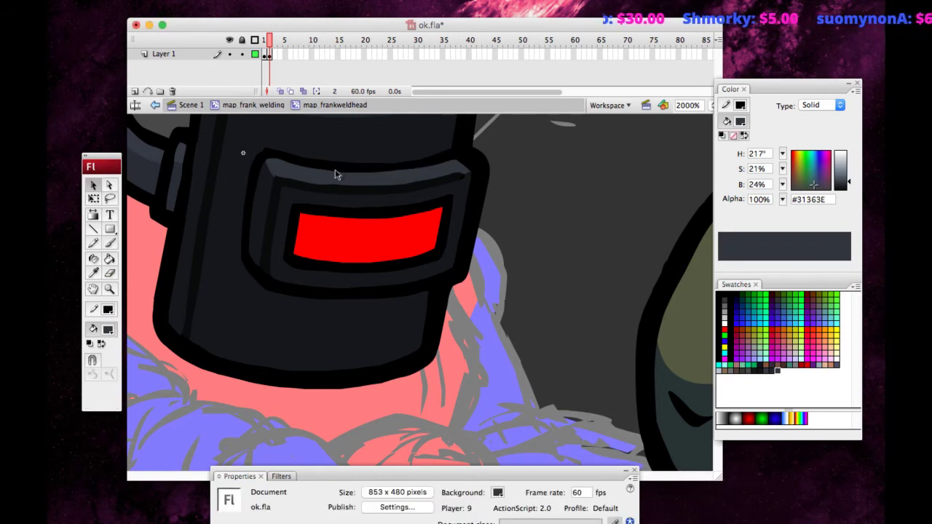
# Set Layer 1's outline colour to black, check the artwork as outlines over the sketch, and compare the two frames.
pyautogui.click(254, 55)
pyautogui.click(254, 55)
pyautogui.click(254, 55)
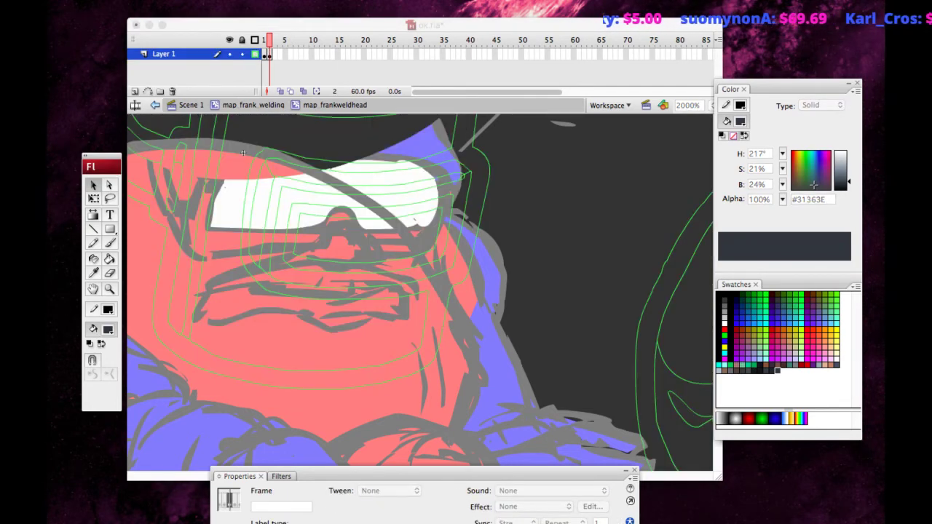
pyautogui.click(254, 54)
pyautogui.press('super+minus')
pyautogui.click(274, 87)
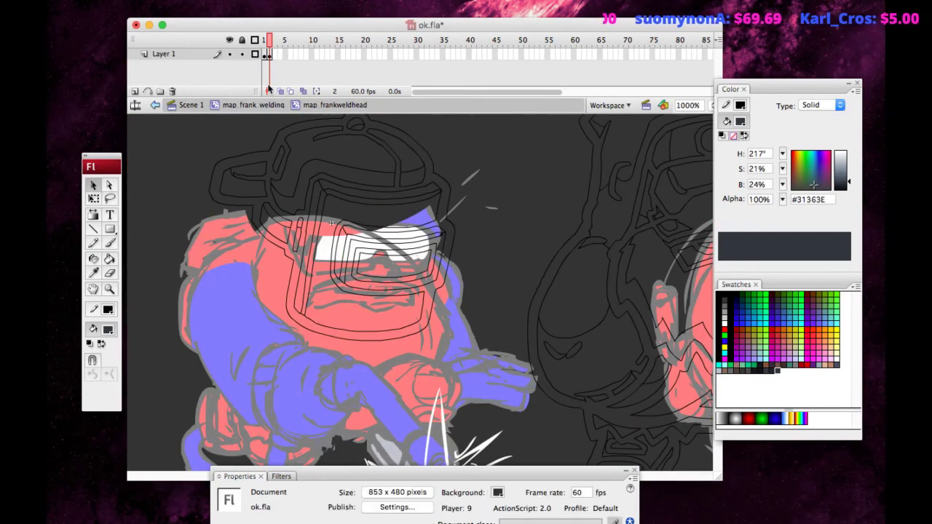
pyautogui.click(254, 54)
pyautogui.click(166, 254)
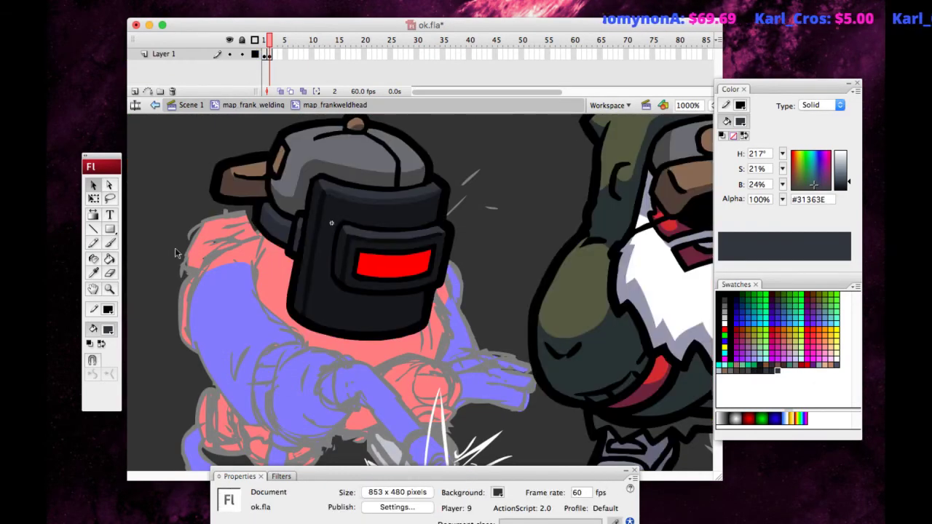
pyautogui.press(',')
pyautogui.press('.')
# Draw a short diagonal dividing line across the visor frame's upper-left corner.
pyautogui.click(108, 290)
pyautogui.click(450, 246)
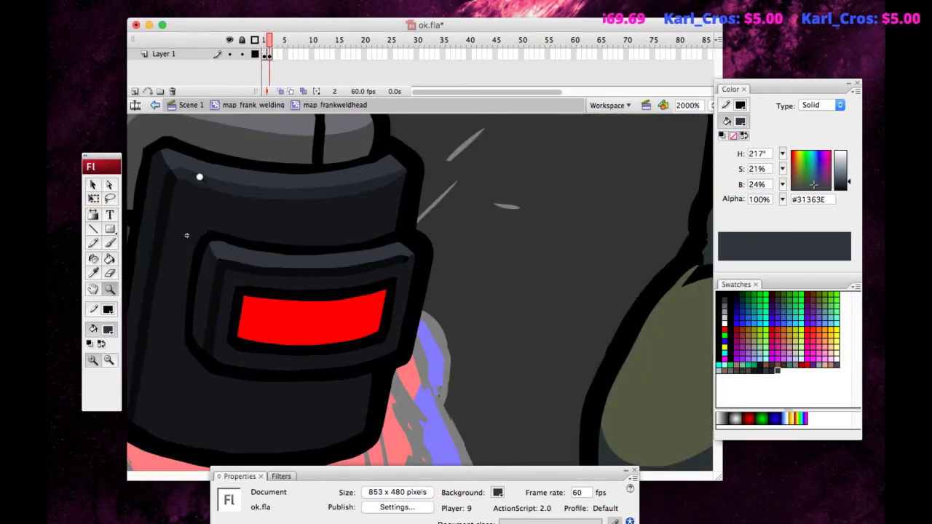
pyautogui.click(93, 228)
pyautogui.moveTo(206, 245); pyautogui.dragTo(233, 276)
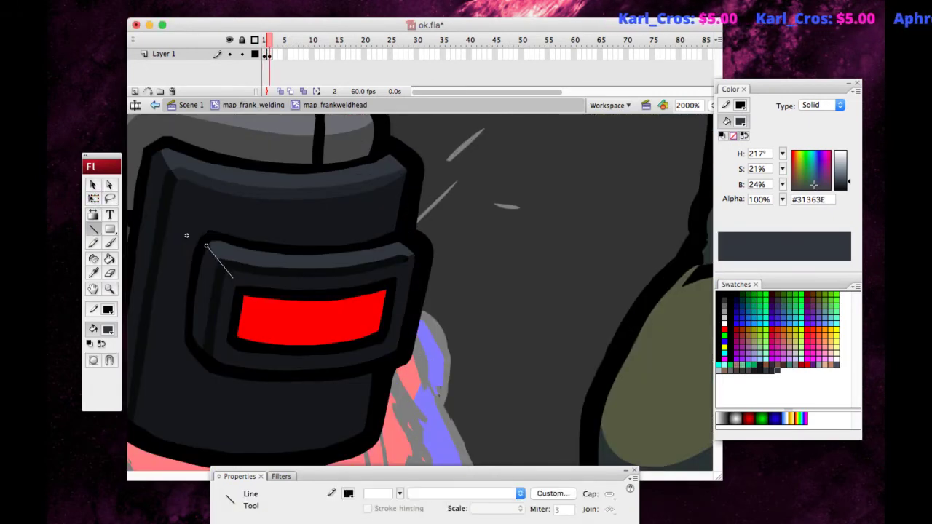
# Fill the visor frame's upper inner edge with #22262B and delete the dividing line at its upper-left corner.
pyautogui.click(93, 276)
pyautogui.click(206, 184)
pyautogui.click(234, 268)
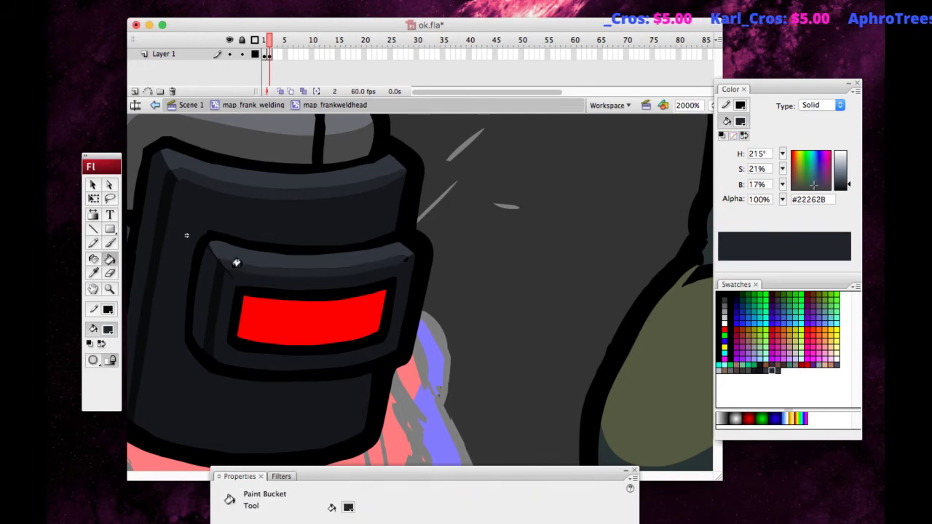
pyautogui.press('v')
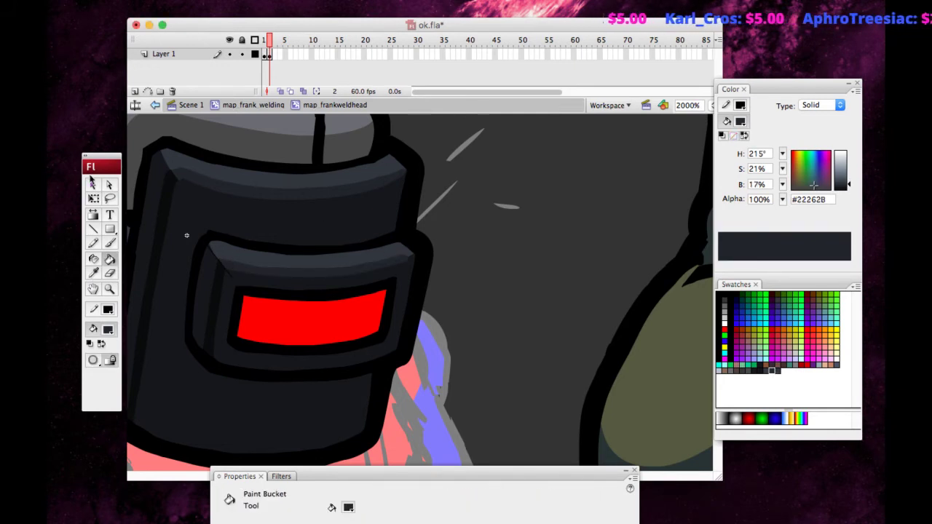
pyautogui.doubleClick(224, 275)
pyautogui.press('Delete')
pyautogui.press(',')
pyautogui.press('.')
pyautogui.press('super+minus')
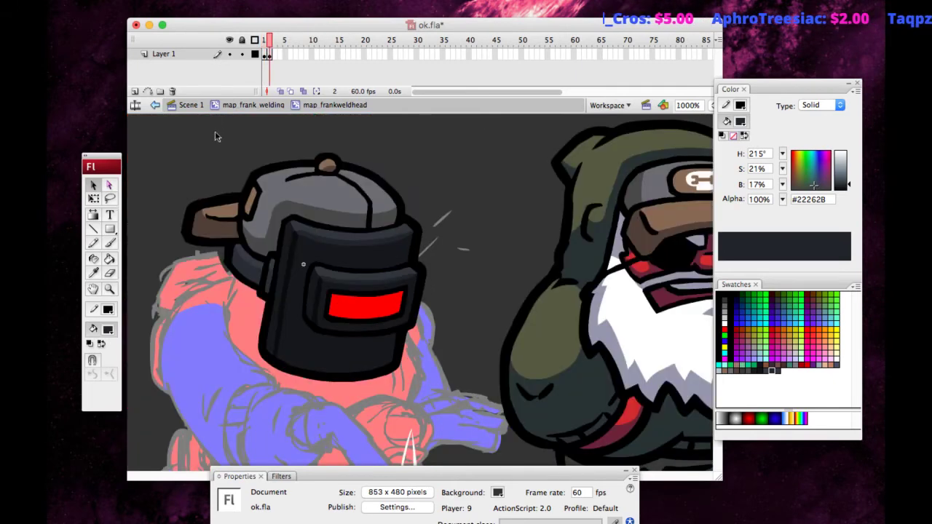
# Select the black outline along the mask's bottom edge and smooth it.
pyautogui.click(331, 372)
pyautogui.press('super+equal')
pyautogui.click(373, 335)
pyautogui.click(373, 338)
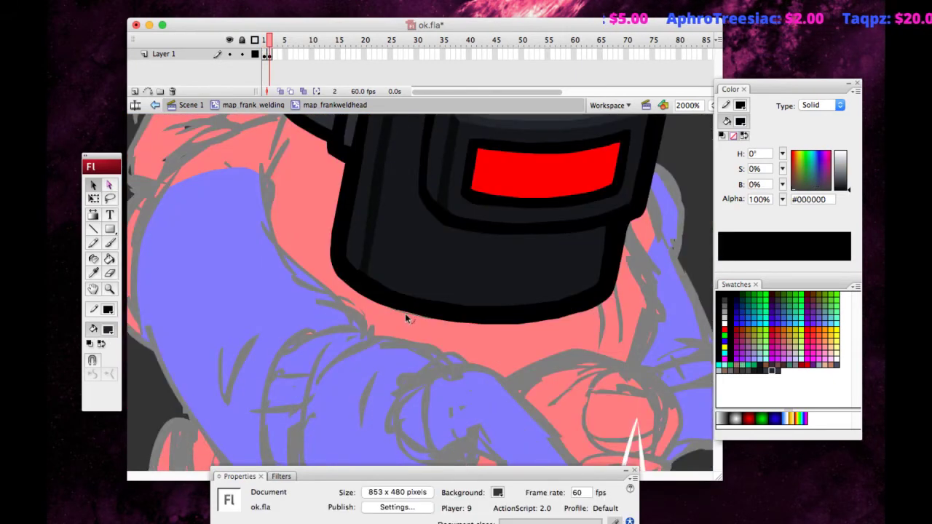
pyautogui.moveTo(356, 337); pyautogui.dragTo(520, 291)
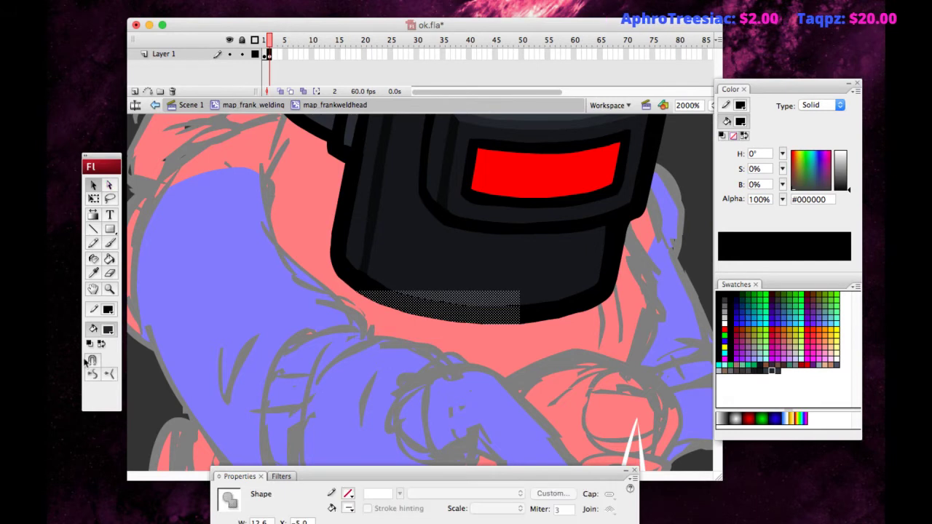
pyautogui.click(364, 334)
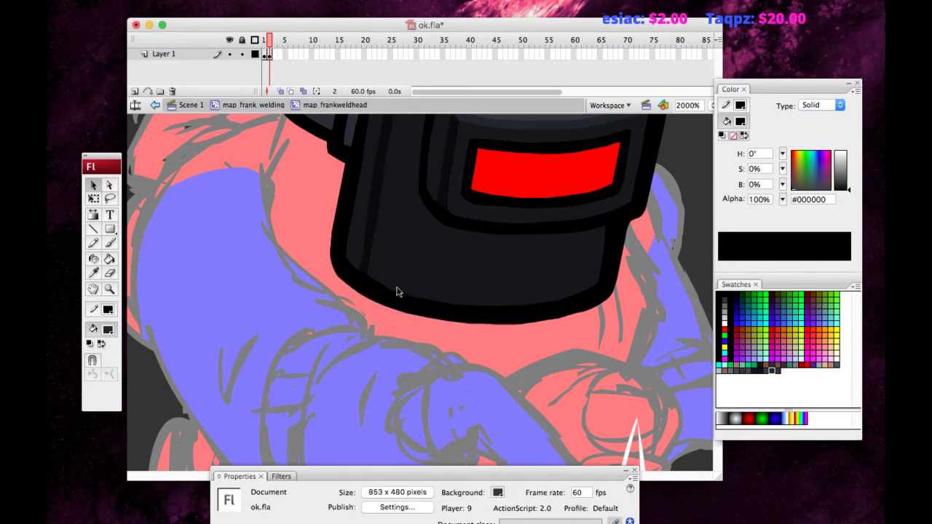
# Reshape the dark shading stripe and its neighbouring edge along the mask's lower-left side.
pyautogui.hotkey('ctrl', '-')
pyautogui.click(94, 288)
pyautogui.moveTo(192, 210); pyautogui.dragTo(152, 222)
pyautogui.click(94, 185)
pyautogui.moveTo(289, 330); pyautogui.dragTo(374, 224)
pyautogui.press('super+equal')
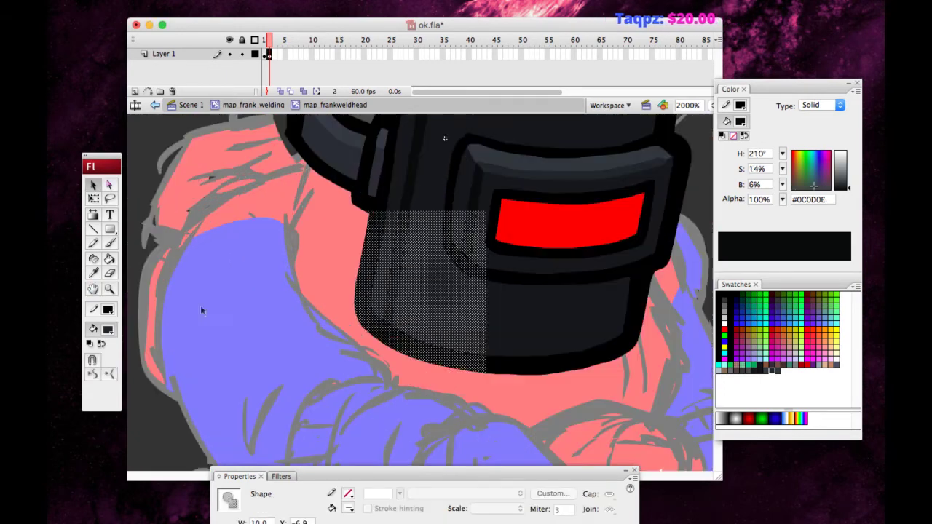
pyautogui.click(209, 297)
pyautogui.moveTo(390, 293)
pyautogui.mouseDown()
pyautogui.moveTo(384, 312)
pyautogui.moveTo(397, 255)
pyautogui.moveTo(382, 294)
pyautogui.mouseUp()
pyautogui.moveTo(401, 262); pyautogui.dragTo(350, 322)
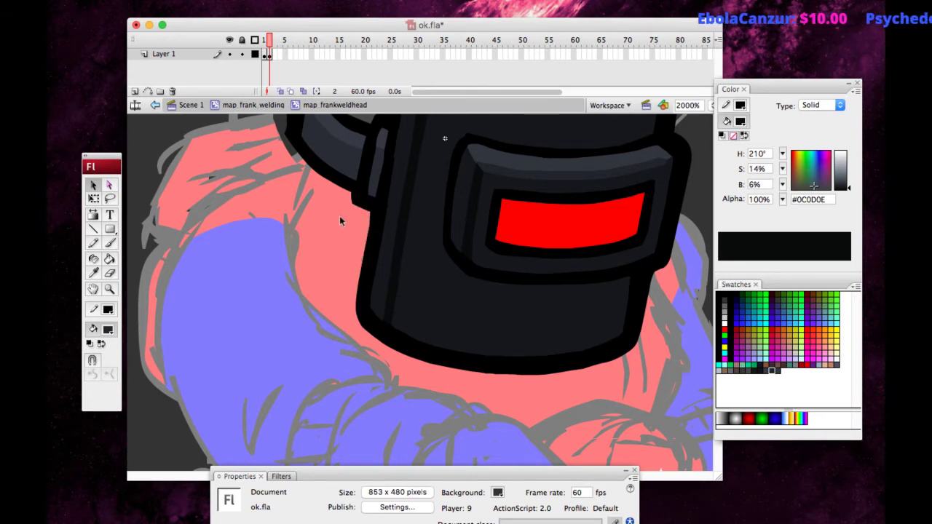
# Save ok.fla.
pyautogui.press('super+minus')
pyautogui.press('super+s')
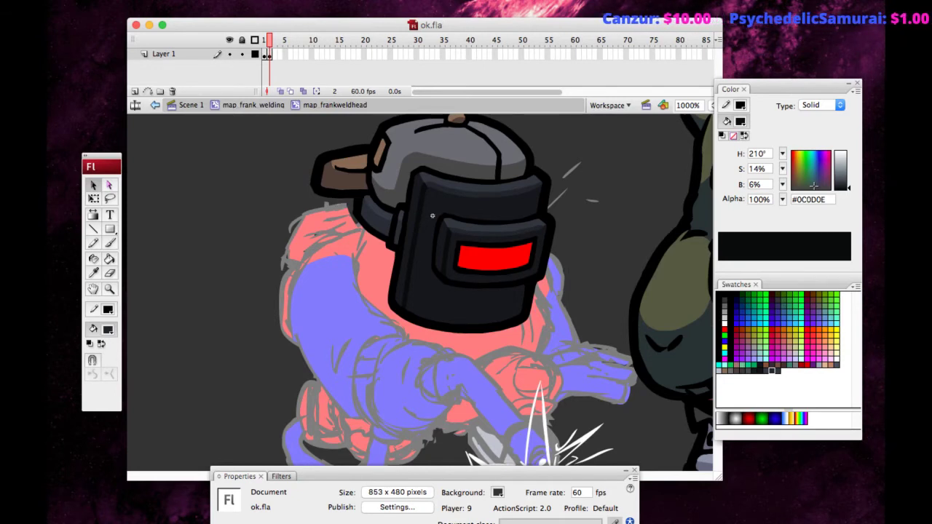
pyautogui.press('super+Tab')
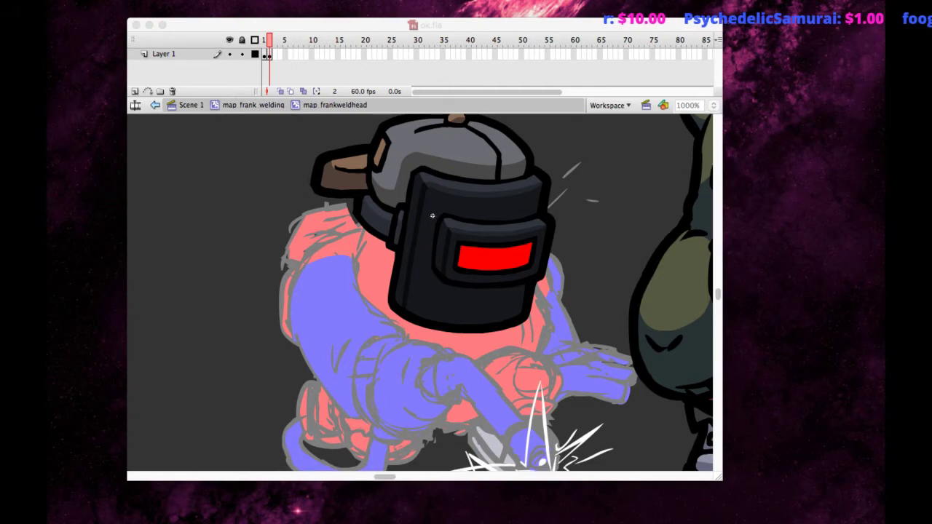
pyautogui.press('super+Tab')
# Trim the black outline at the cap brim's outer end and reshape it around the tip and underside near the strap.
pyautogui.moveTo(297, 261); pyautogui.dragTo(416, 114)
pyautogui.press('super+equal')
pyautogui.moveTo(206, 234); pyautogui.dragTo(118, 226)
pyautogui.click(91, 290)
pyautogui.click(93, 187)
pyautogui.moveTo(274, 204); pyautogui.dragTo(273, 203)
pyautogui.moveTo(166, 311); pyautogui.dragTo(190, 218)
pyautogui.press('Delete')
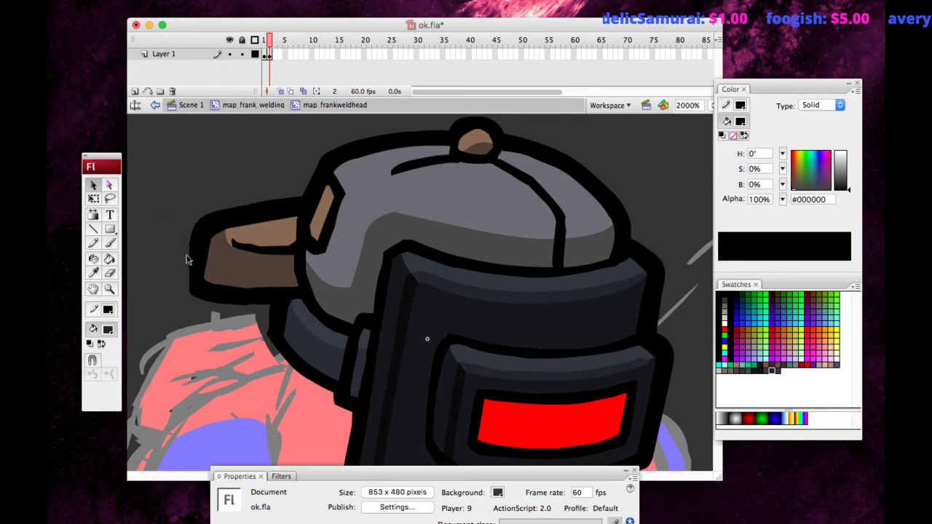
pyautogui.moveTo(183, 275); pyautogui.dragTo(187, 271)
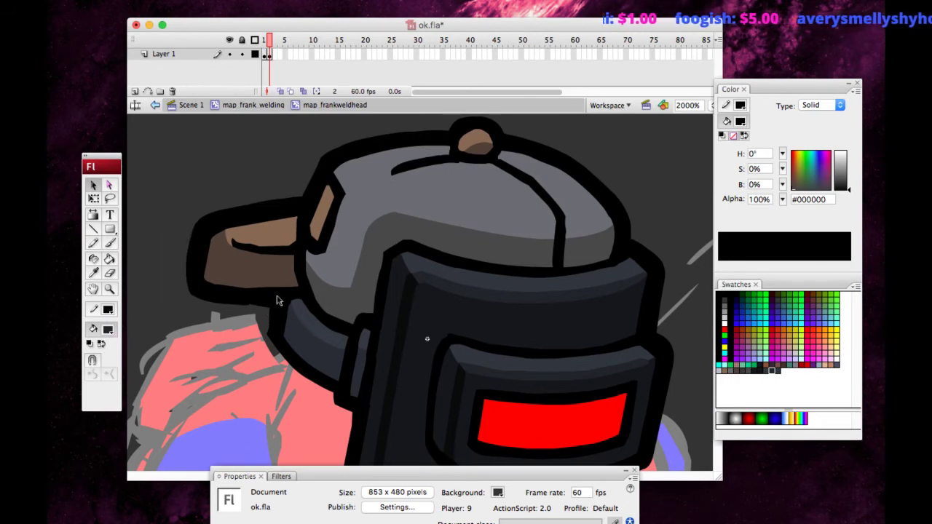
pyautogui.moveTo(268, 304); pyautogui.dragTo(283, 305)
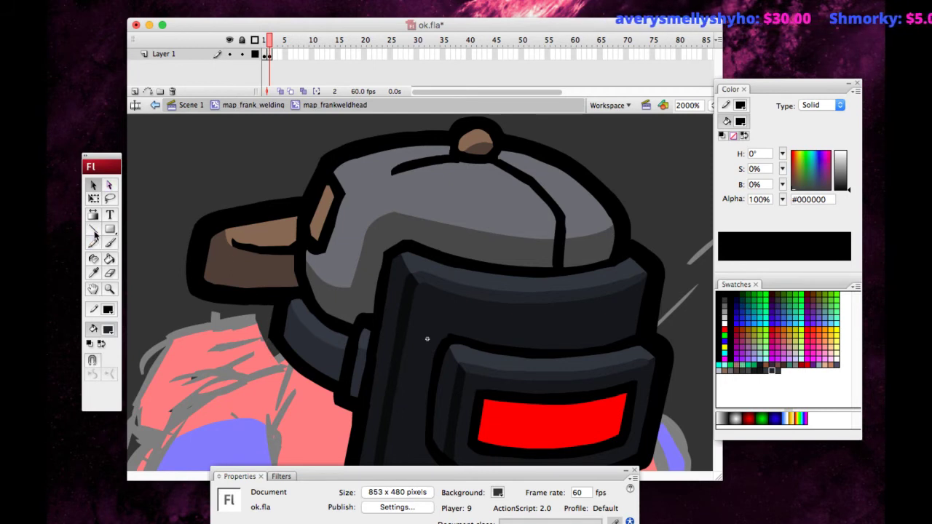
# Sample the cap brim's light brown #886955 and brush it along the upper edge of the brim's black crease line.
pyautogui.click(93, 272)
pyautogui.click(219, 255)
pyautogui.click(110, 243)
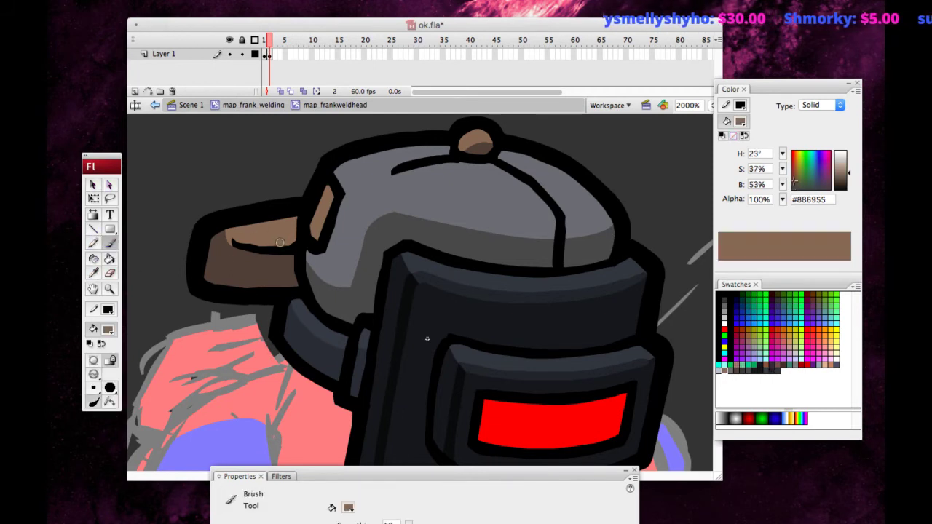
pyautogui.moveTo(255, 245); pyautogui.dragTo(281, 237)
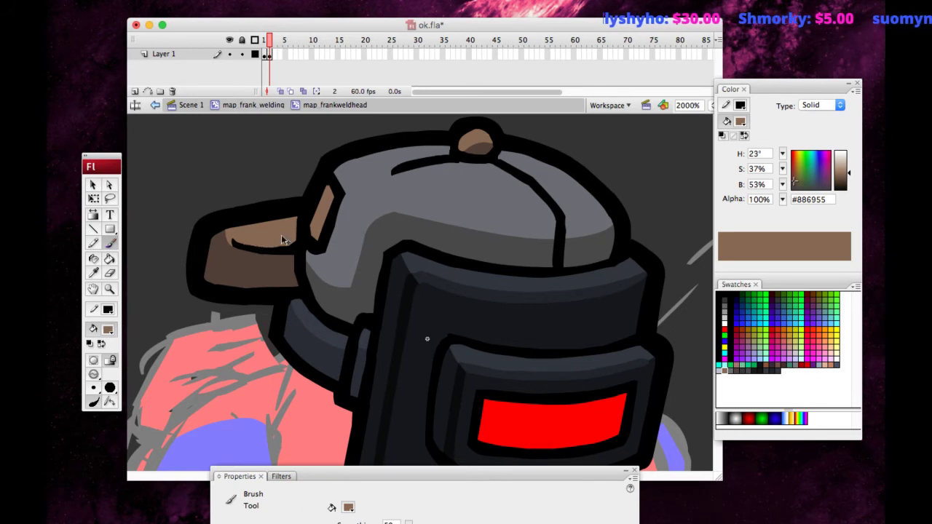
# Adjust the edge of the cap's grey panel along the black seam beside the brown top button.
pyautogui.press('a')
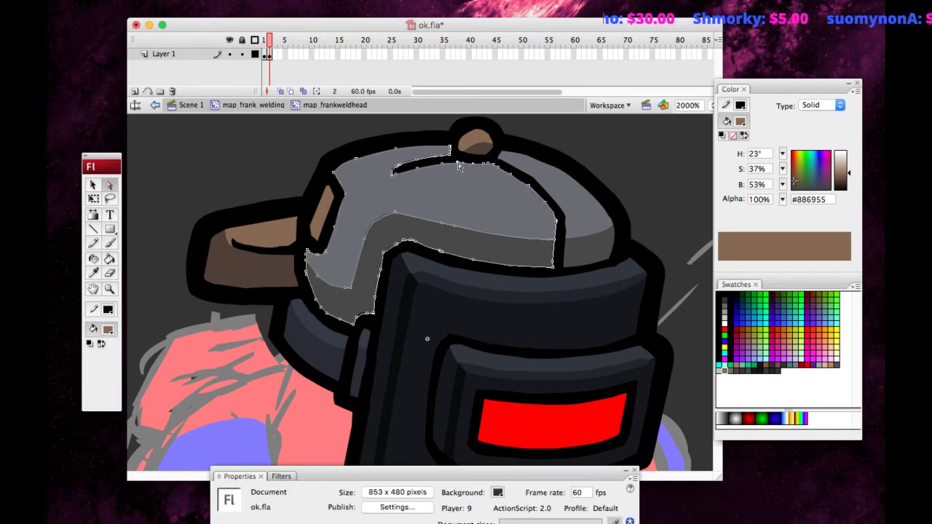
pyautogui.press('v')
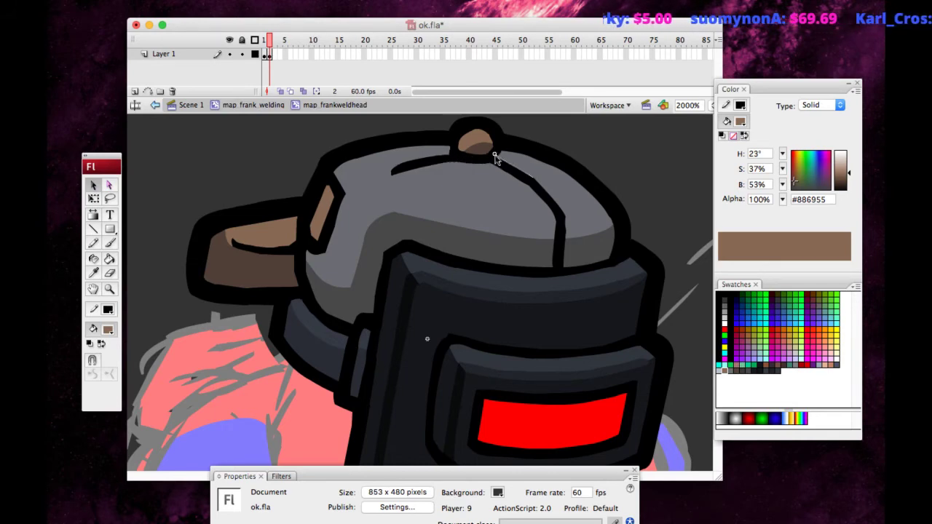
# Remove the original first keyframe of the head symbol so the finished cap and welding mask artwork occupies frame 1.
pyautogui.press('super+minus')
pyautogui.press('super+minus')
pyautogui.press('super+minus')
pyautogui.press('super+equal')
pyautogui.press('super+equal')
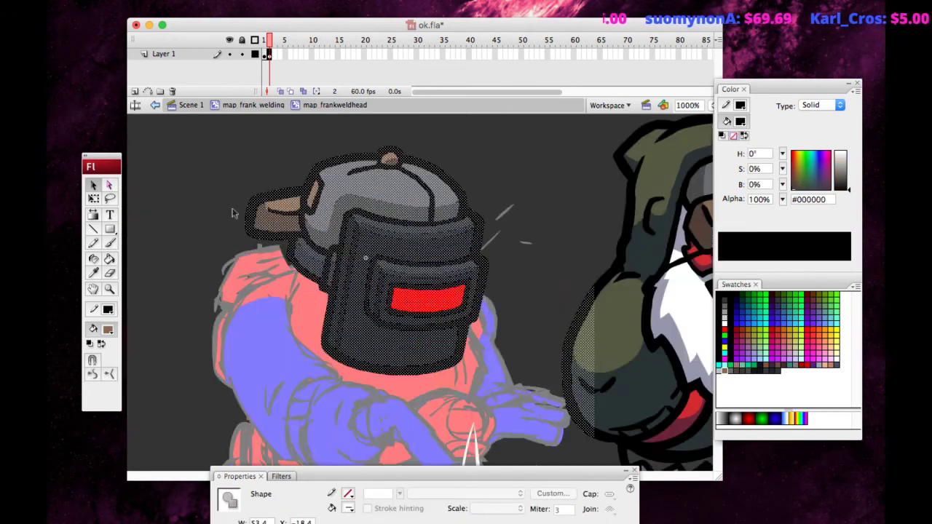
pyautogui.moveTo(348, 198)
pyautogui.mouseDown()
pyautogui.moveTo(386, 203)
pyautogui.moveTo(373, 202)
pyautogui.mouseUp()
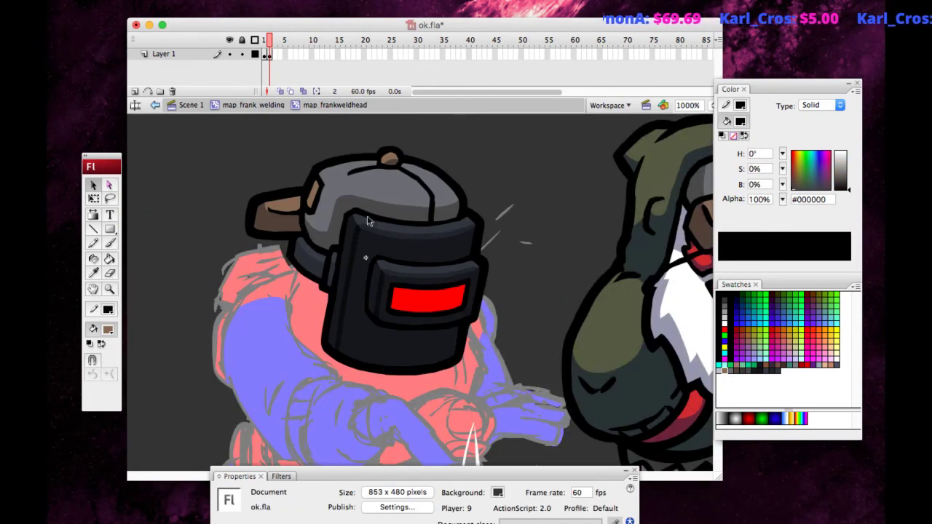
pyautogui.press('super+minus')
pyautogui.press('super+minus')
pyautogui.moveTo(353, 376); pyautogui.dragTo(531, 229)
pyautogui.press('super+equal')
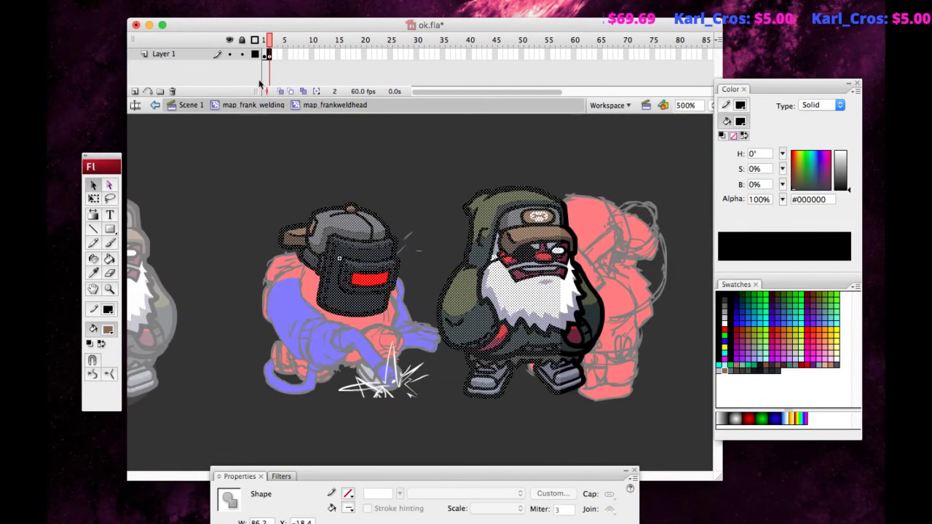
pyautogui.click(265, 54)
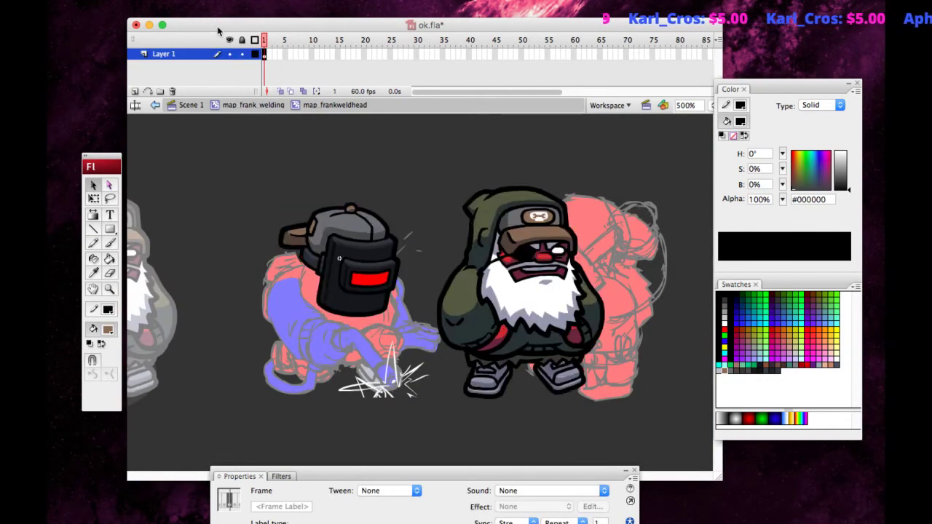
# Fill the welding mask's red visor window with white (#FFFFFF) and save the file.
pyautogui.click(93, 273)
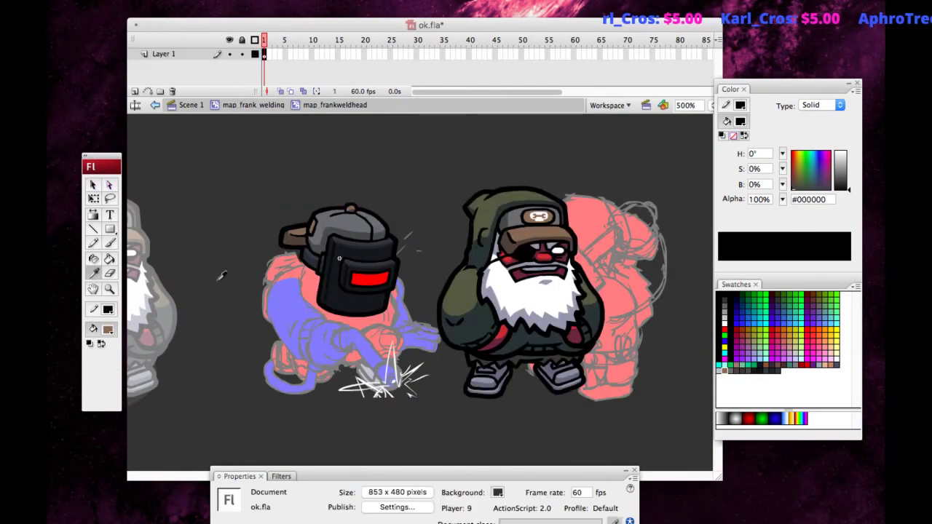
pyautogui.click(109, 290)
pyautogui.click(108, 329)
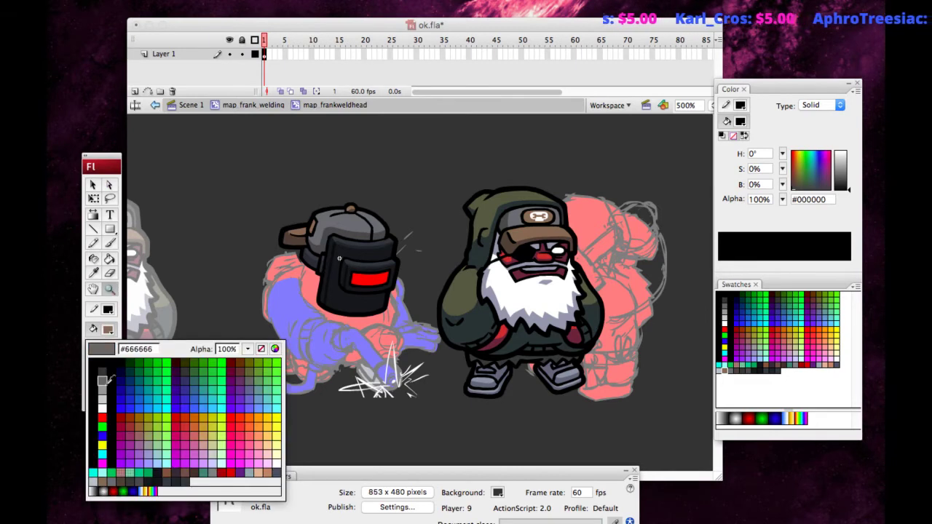
pyautogui.click(95, 406)
pyautogui.click(109, 258)
pyautogui.click(360, 276)
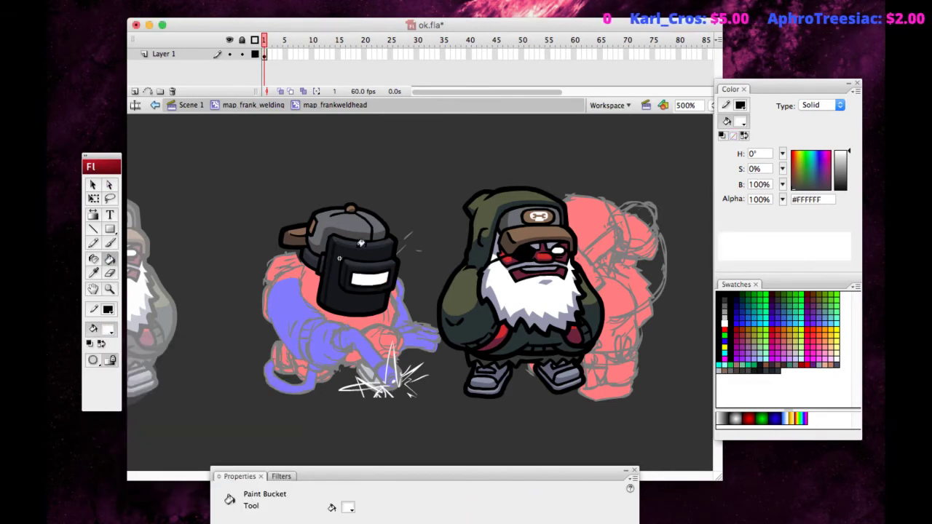
pyautogui.press('super+s')
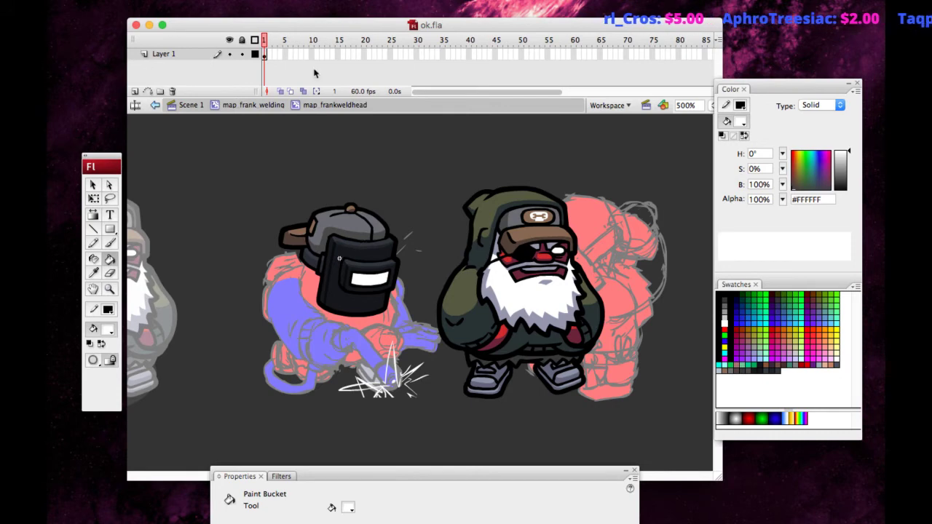
# Brush small black scratch marks onto the front of the welding mask and save the file.
pyautogui.click(93, 185)
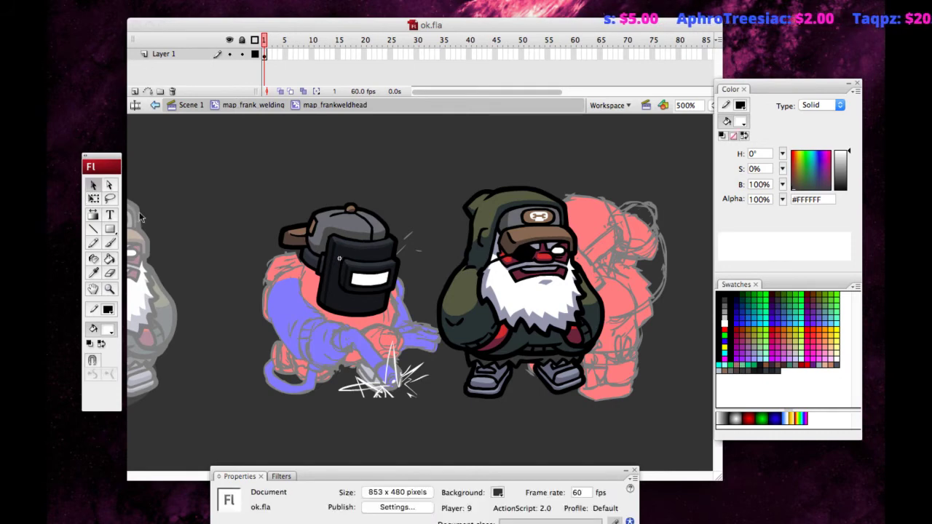
pyautogui.click(326, 273)
pyautogui.press('super+equal')
pyautogui.click(134, 297)
pyautogui.click(93, 291)
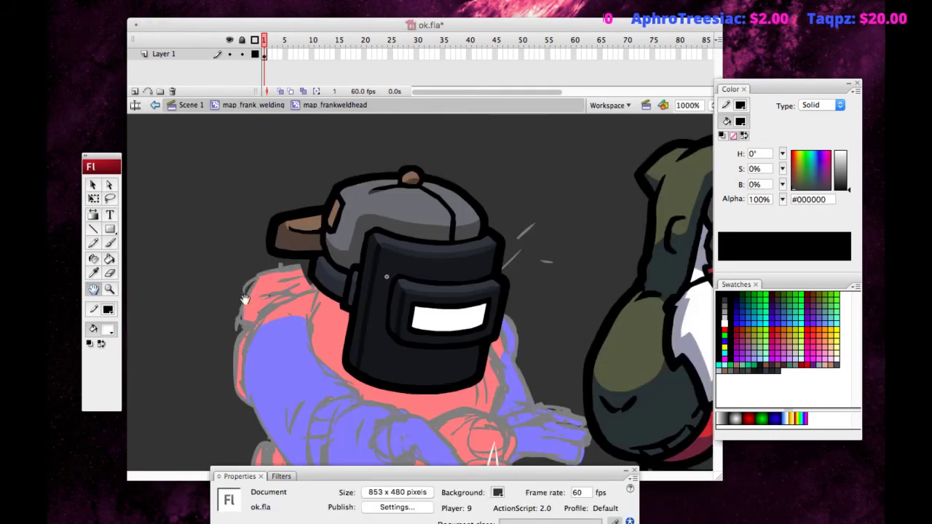
pyautogui.moveTo(243, 301); pyautogui.dragTo(143, 242)
pyautogui.click(99, 272)
pyautogui.press('b')
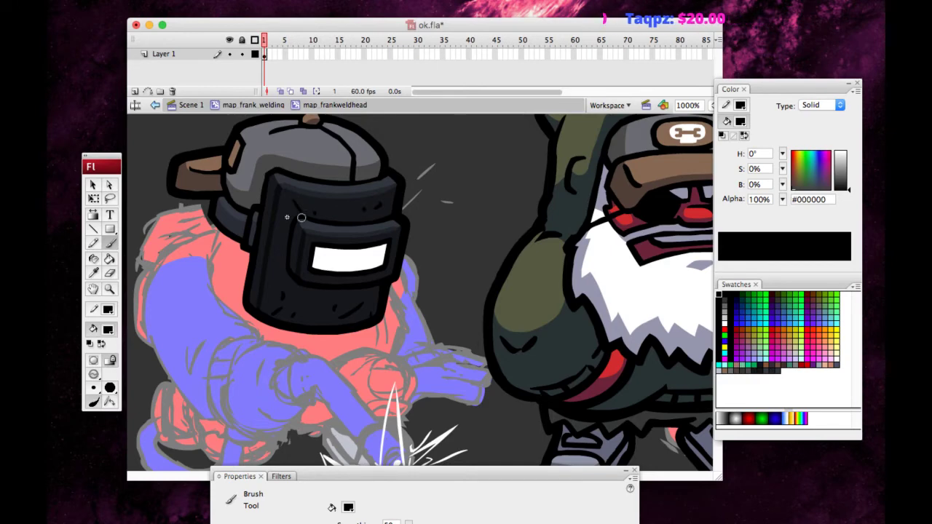
pyautogui.hotkey('ctrl', '-')
pyautogui.press('v')
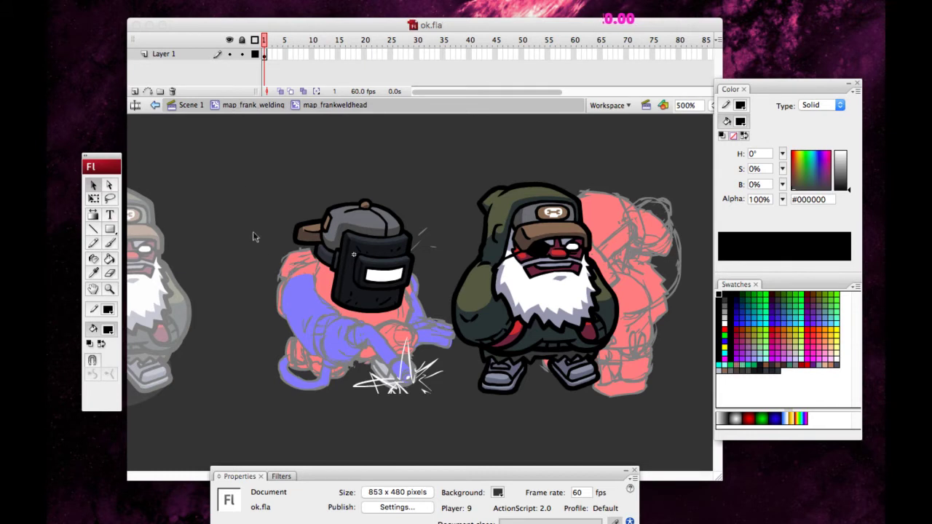
# Copy the hooded reference character's lower sleeve area from the head symbol, then return to map_frank_welding.
pyautogui.click(259, 249)
pyautogui.doubleClick(260, 251)
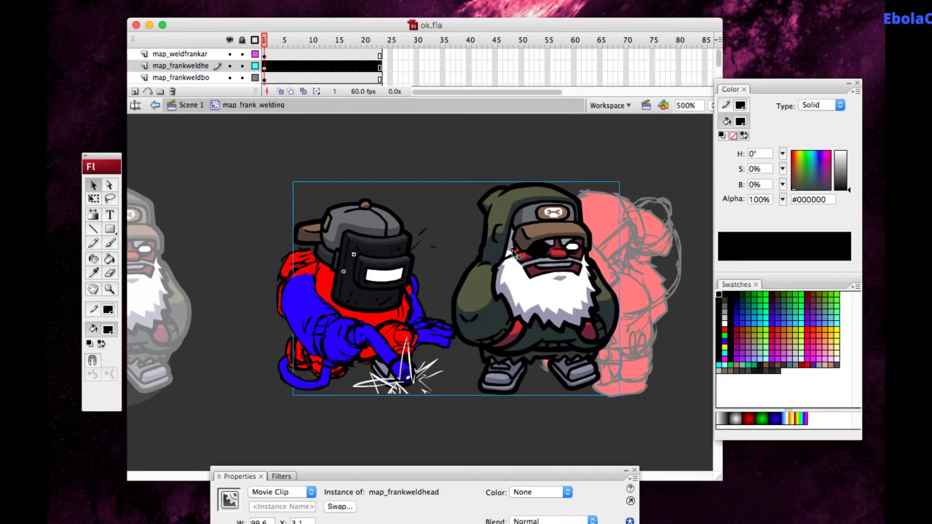
pyautogui.doubleClick(469, 320)
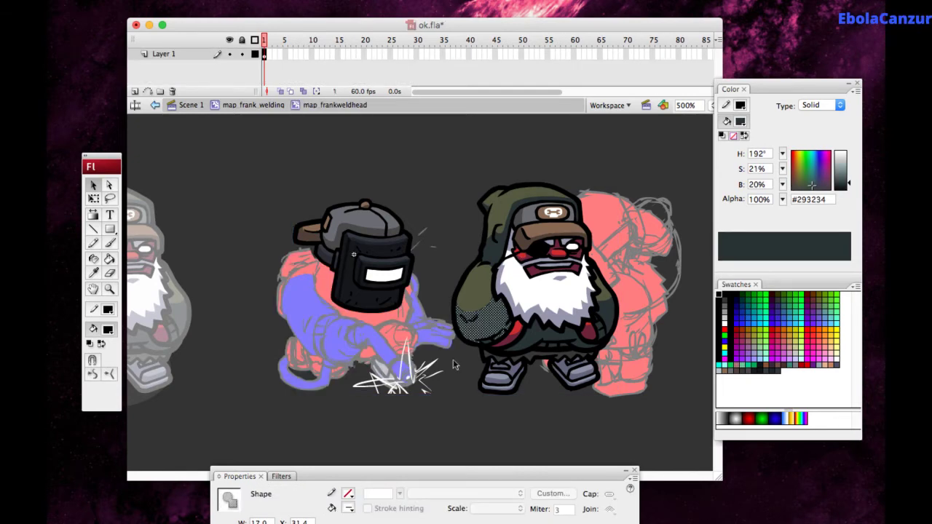
pyautogui.click(255, 273)
pyautogui.doubleClick(266, 246)
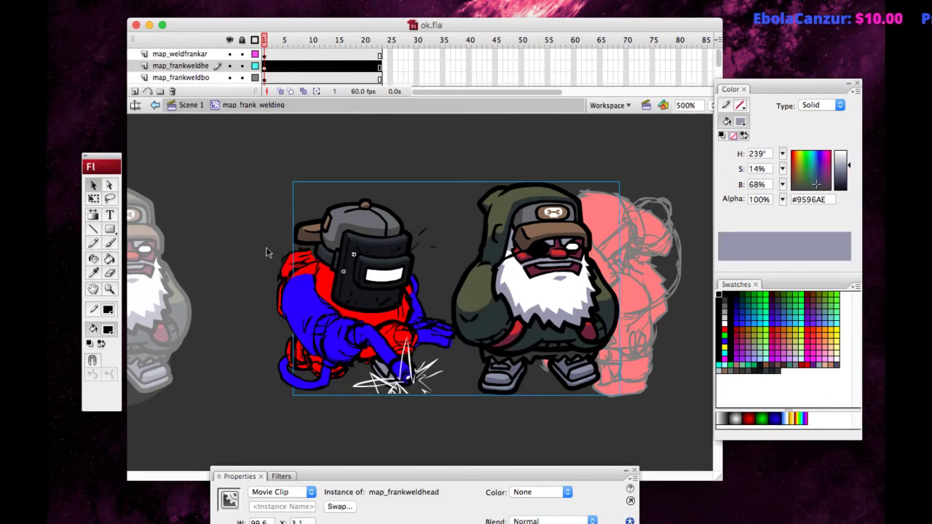
# Open the map_weldfrankarm1 symbol, add a blank keyframe at frame 2 and turn on onion skinning.
pyautogui.doubleClick(309, 338)
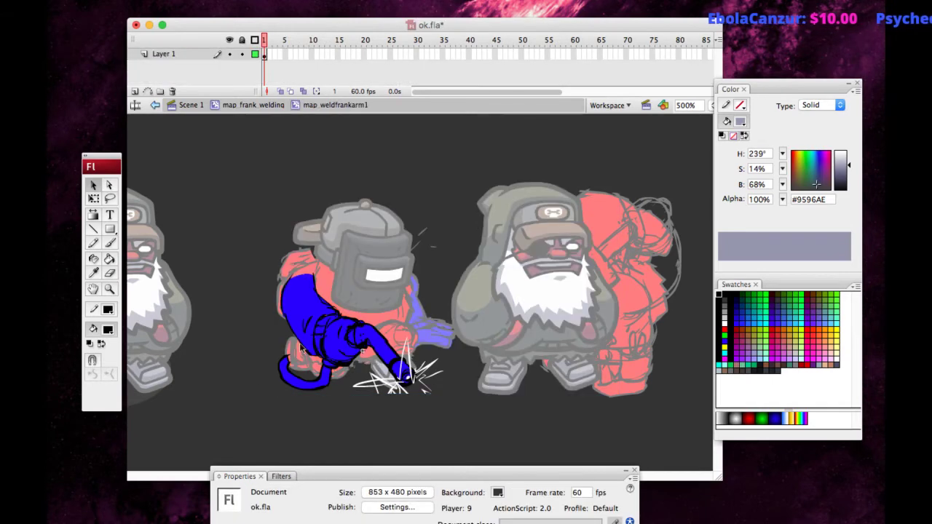
pyautogui.click(269, 53)
pyautogui.press('F7')
pyautogui.click(281, 92)
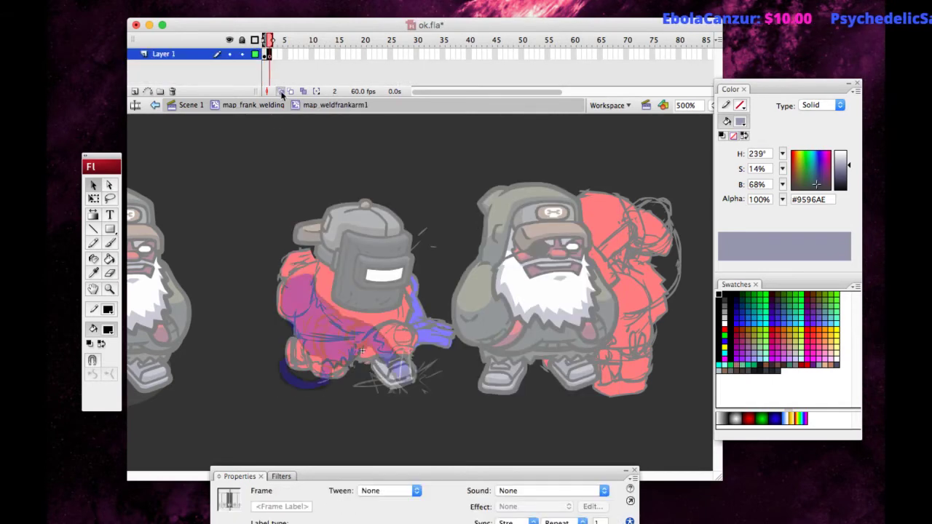
# Paste the copied sleeve artwork into frame 2 and place it beside the sketched arm as a reference.
pyautogui.press('super+equal')
pyautogui.click(93, 290)
pyautogui.moveTo(275, 282); pyautogui.dragTo(184, 158)
pyautogui.press('super+v')
pyautogui.press('v')
pyautogui.moveTo(404, 273); pyautogui.dragTo(566, 254)
pyautogui.click(181, 295)
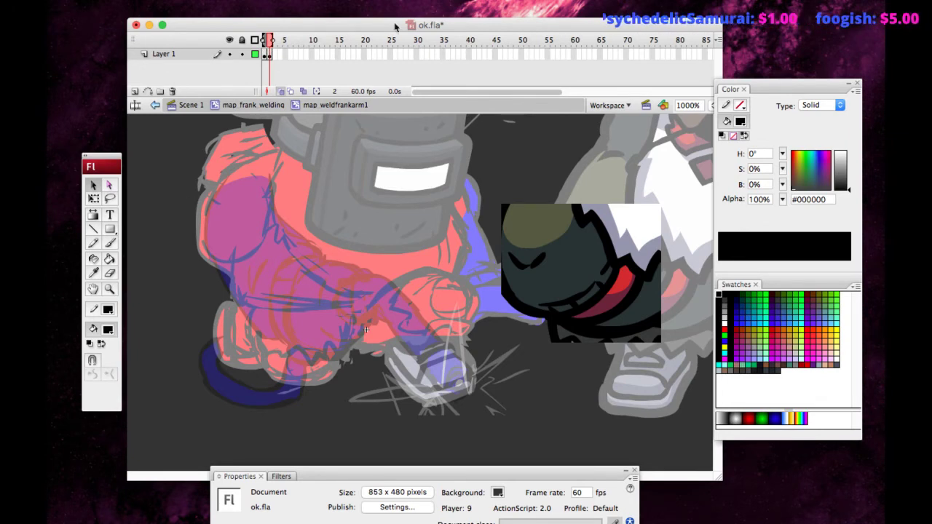
# Draw an oval over the sketched arm's lower end, delete its fill and skew the outline to follow the arm's angle.
pyautogui.press('super+Tab')
pyautogui.press('super+Tab')
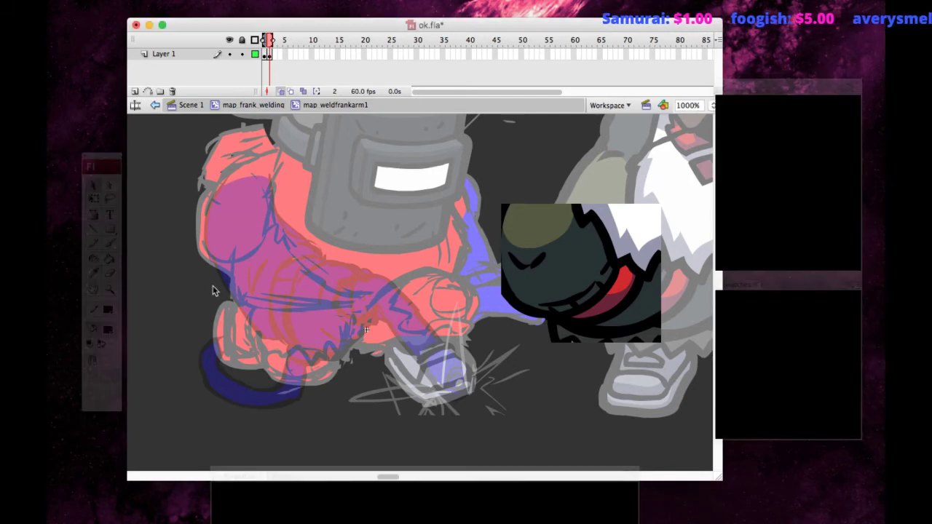
pyautogui.click(111, 230)
pyautogui.click(149, 257)
pyautogui.moveTo(425, 406); pyautogui.dragTo(467, 369)
pyautogui.click(90, 182)
pyautogui.click(441, 388)
pyautogui.press('Delete')
pyautogui.click(432, 376)
pyautogui.press('q')
pyautogui.moveTo(424, 390); pyautogui.dragTo(441, 360)
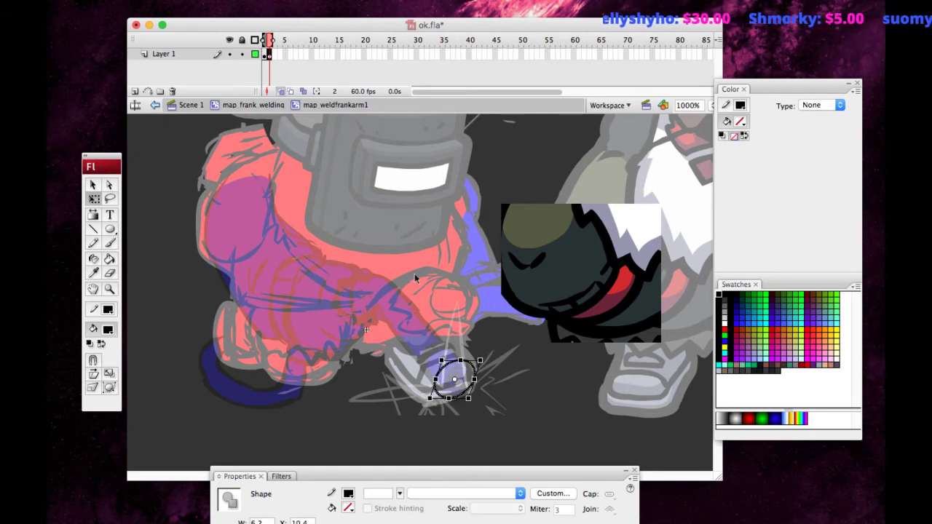
# Paste a smaller copy of the oval, nudge it over the lower part of the first oval and group it.
pyautogui.press('super+v')
pyautogui.moveTo(407, 276); pyautogui.dragTo(459, 381)
pyautogui.press('v')
pyautogui.press('Down')
pyautogui.press('Down')
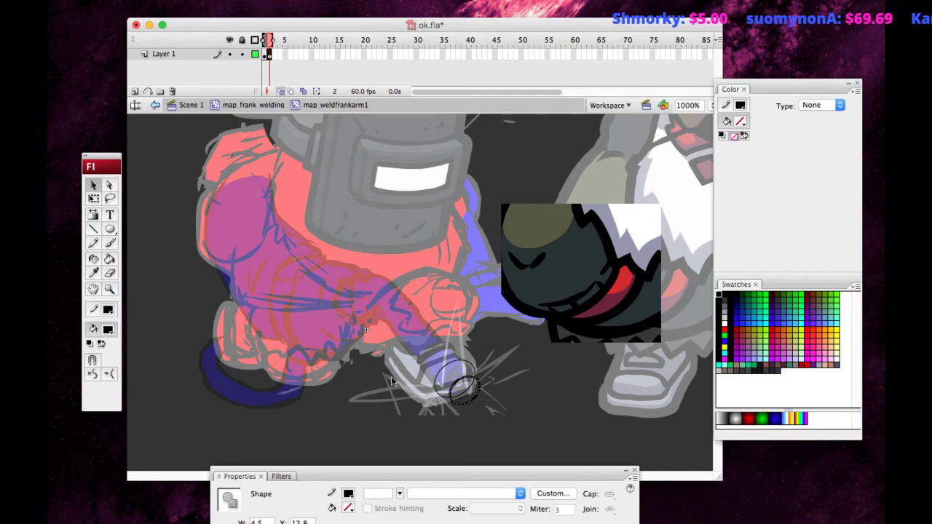
pyautogui.press('Up')
pyautogui.press('Up')
pyautogui.press('Up')
pyautogui.press('Up')
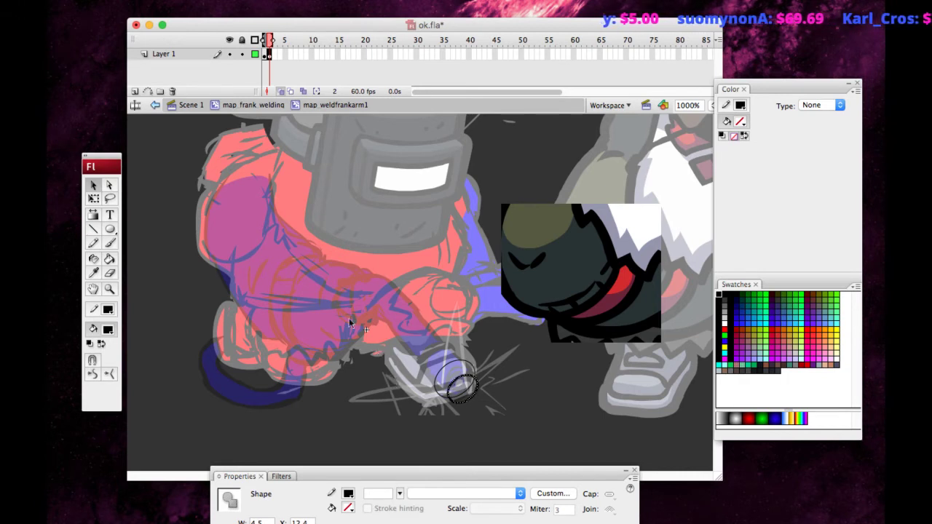
pyautogui.press('super+g')
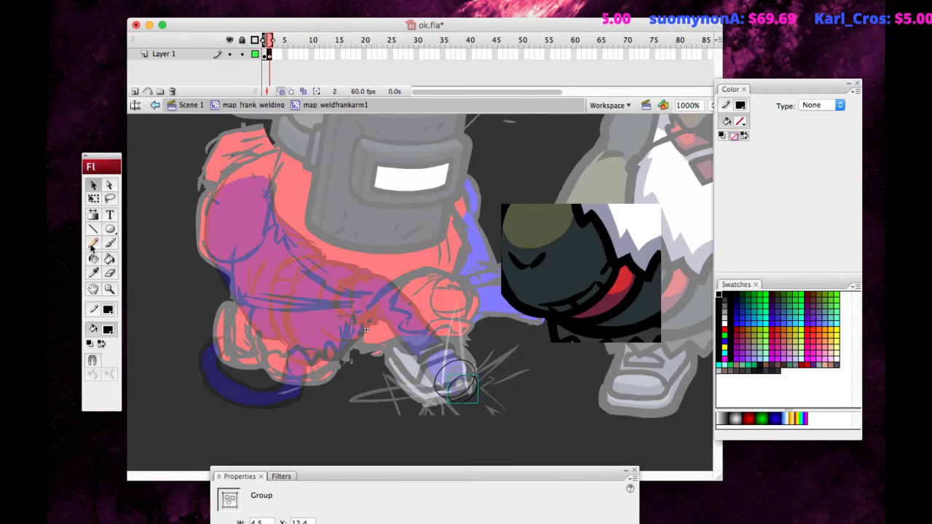
# Draw a straight black guide line along the forearm through both ovals and group it.
pyautogui.click(93, 229)
pyautogui.moveTo(361, 269); pyautogui.dragTo(459, 381)
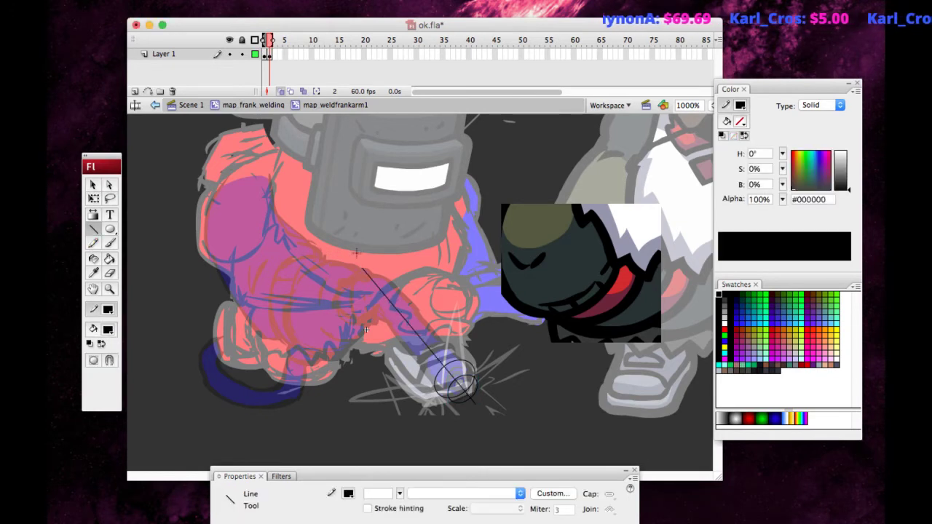
pyautogui.press('v')
pyautogui.click(392, 304)
pyautogui.keyDown('shift'); pyautogui.click(473, 402); pyautogui.keyUp('shift')
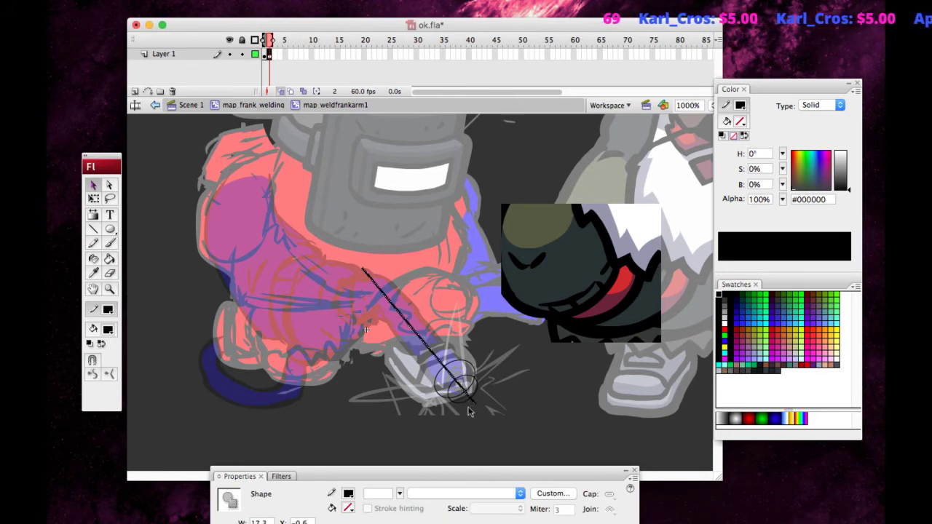
pyautogui.hotkey('ctrl', 'g')
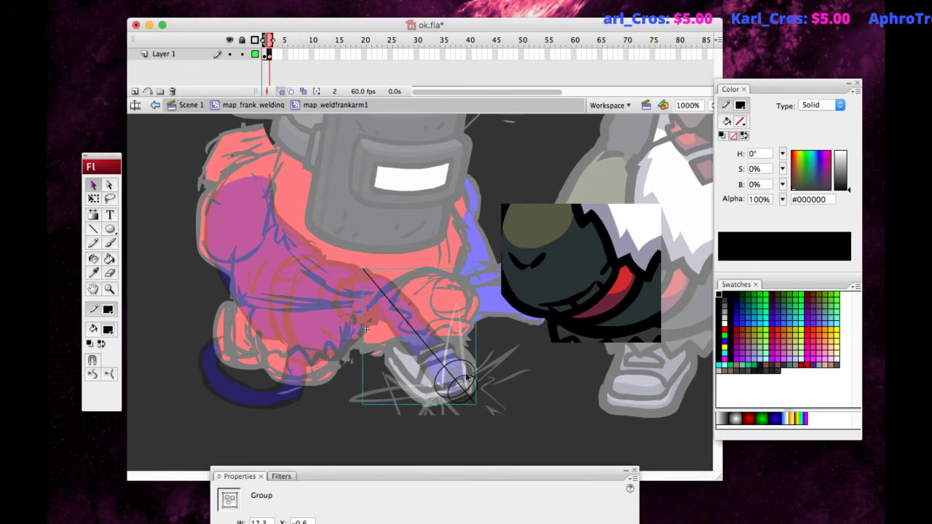
pyautogui.click(93, 198)
pyautogui.moveTo(353, 262); pyautogui.dragTo(350, 266)
pyautogui.click(292, 286)
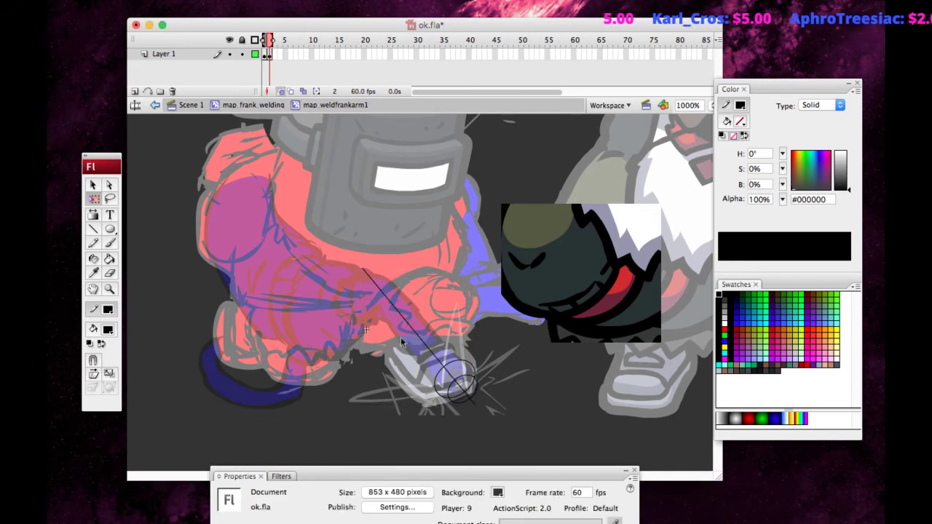
# Copy the larger oval outline and paste the duplicate above the forearm.
pyautogui.click(451, 384)
pyautogui.click(92, 185)
pyautogui.click(442, 390)
pyautogui.click(437, 384)
pyautogui.hotkey('ctrl', 'b')
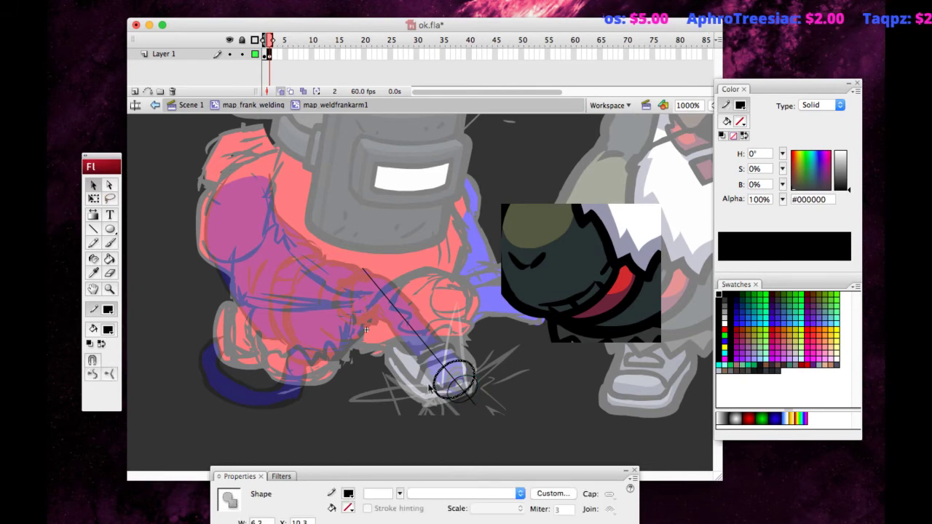
pyautogui.hotkey('ctrl', 'v')
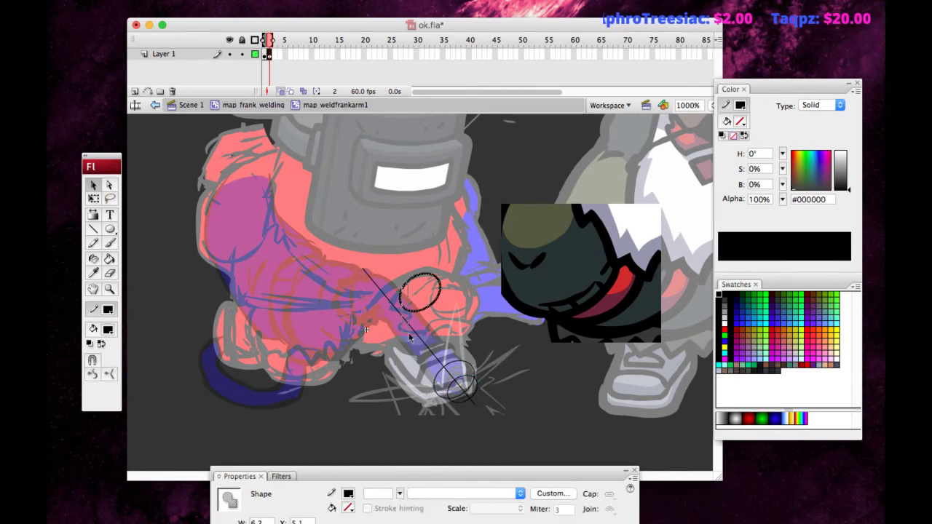
# Split the duplicate oval with a diagonal line and delete its lower-right half.
pyautogui.click(93, 229)
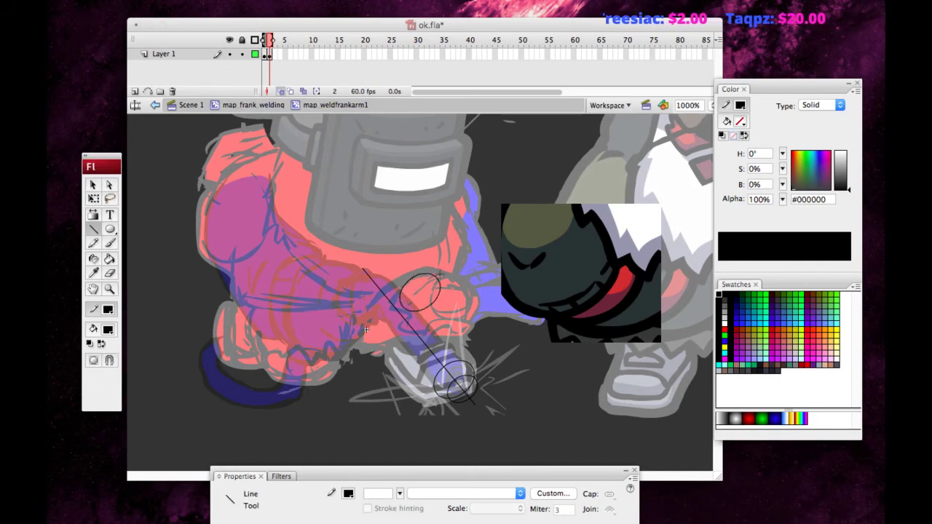
pyautogui.click(93, 198)
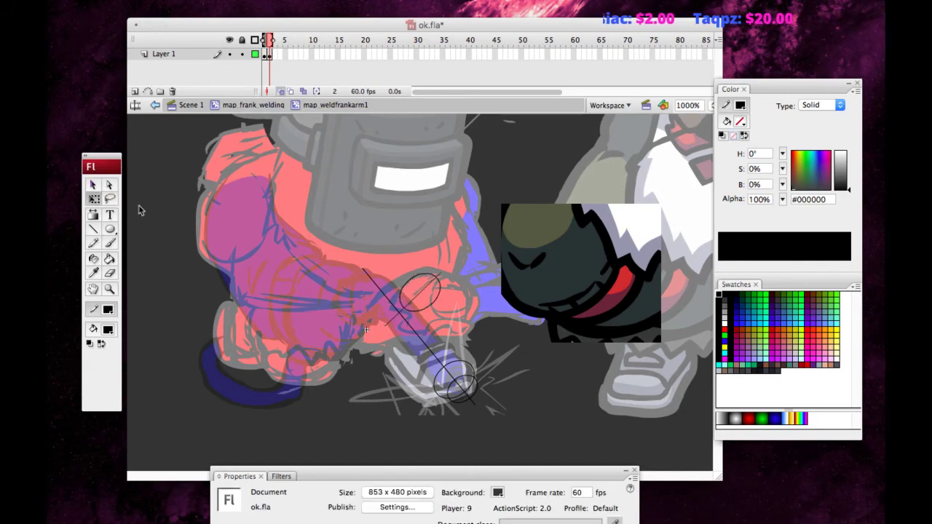
pyautogui.click(412, 312)
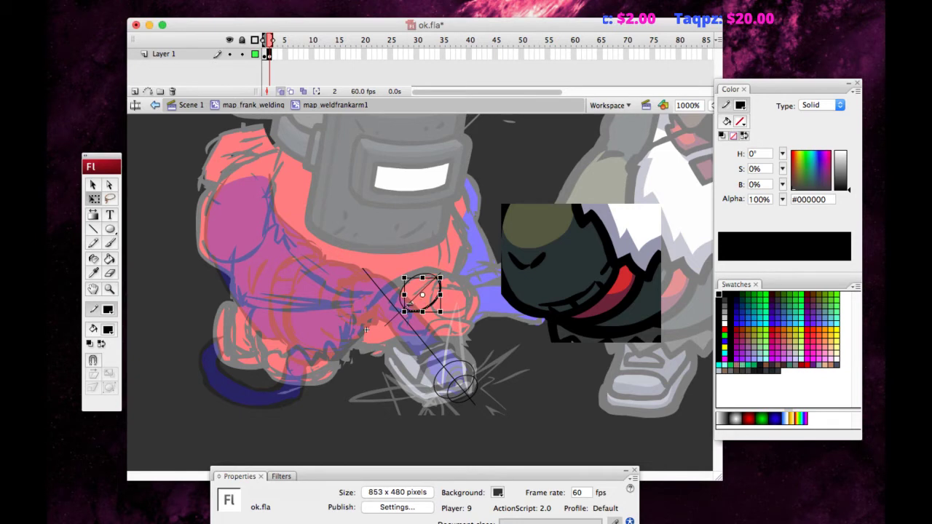
pyautogui.press('Delete')
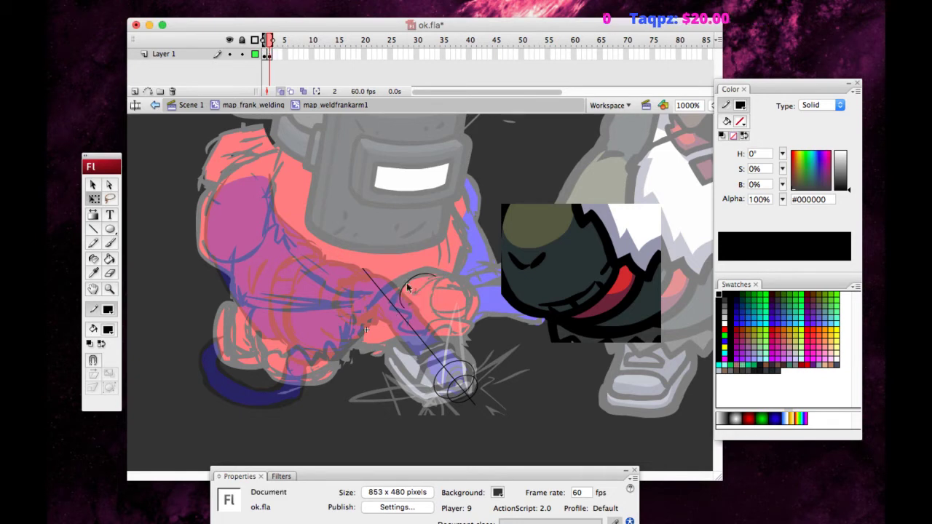
# Move the remaining half-oval arc onto the forearm guide line, just above the larger oval.
pyautogui.moveTo(408, 289); pyautogui.dragTo(424, 353)
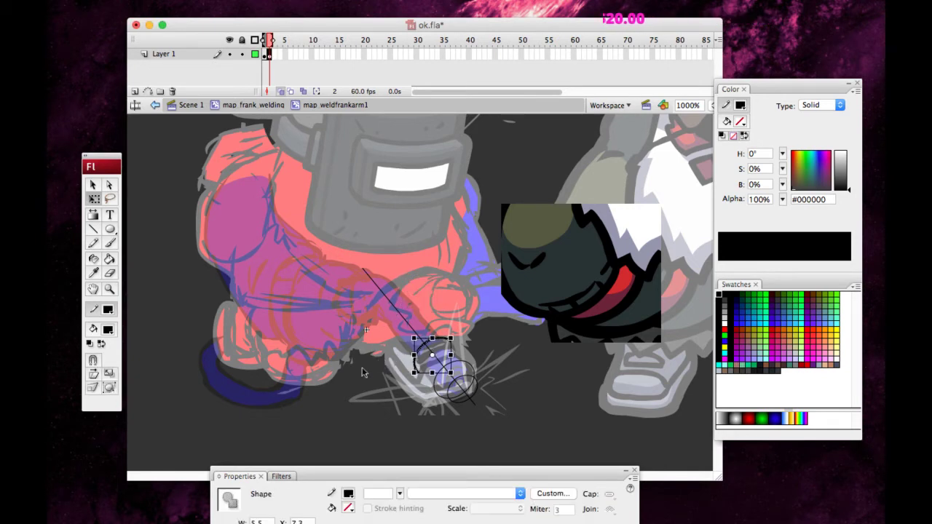
pyautogui.click(363, 377)
pyautogui.click(418, 362)
pyautogui.click(357, 388)
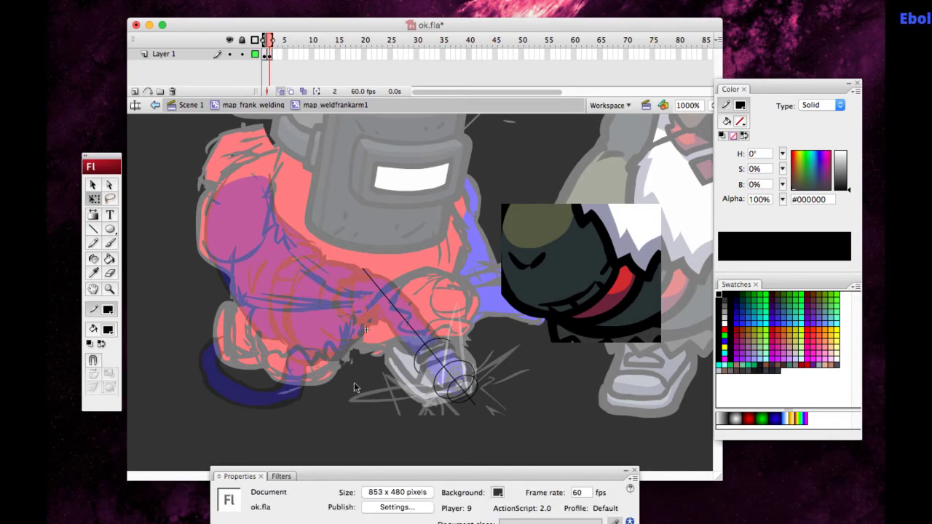
# Draw a short straight line joining the upper-right end of the half-oval arc to the larger oval.
pyautogui.click(453, 380)
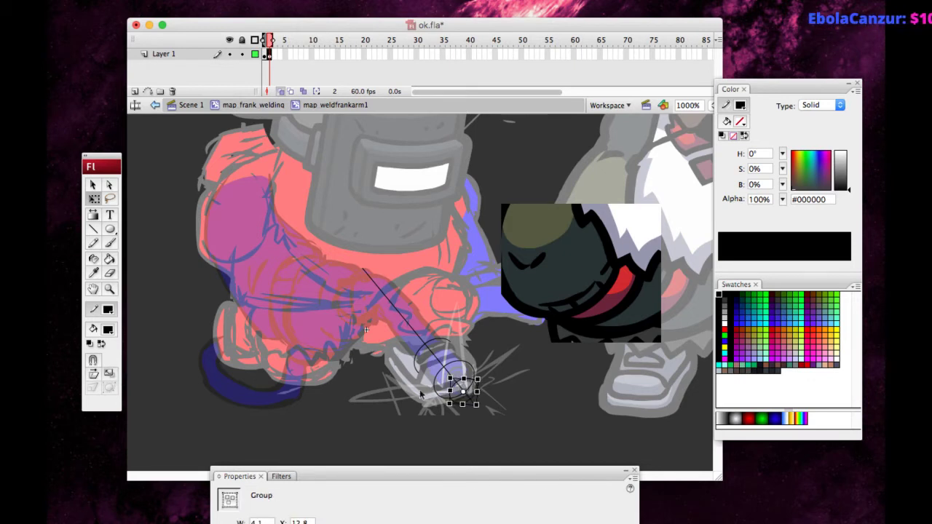
pyautogui.click(336, 420)
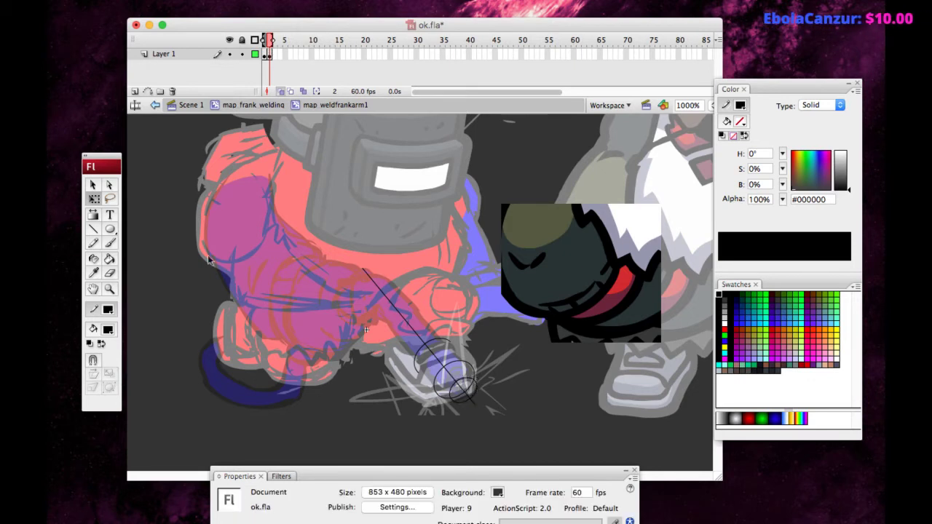
pyautogui.click(93, 228)
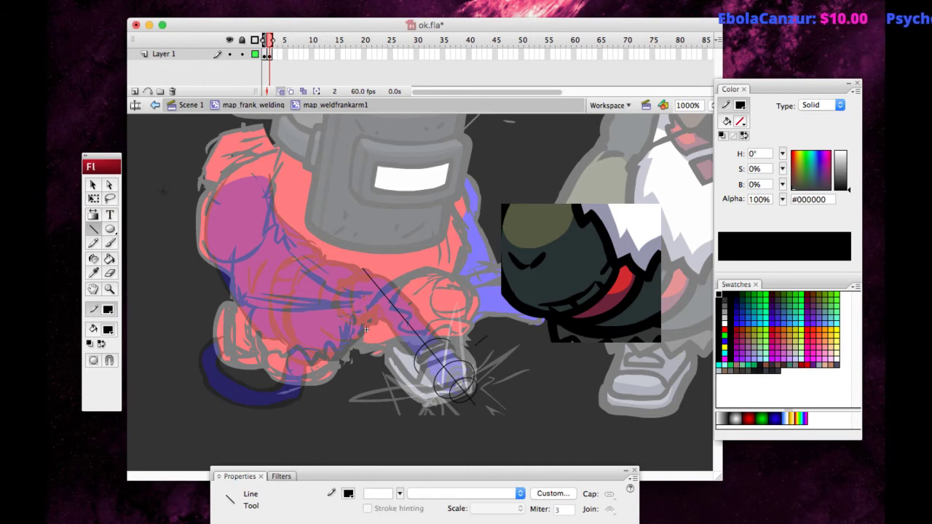
pyautogui.press('v')
pyautogui.moveTo(476, 345); pyautogui.dragTo(470, 364)
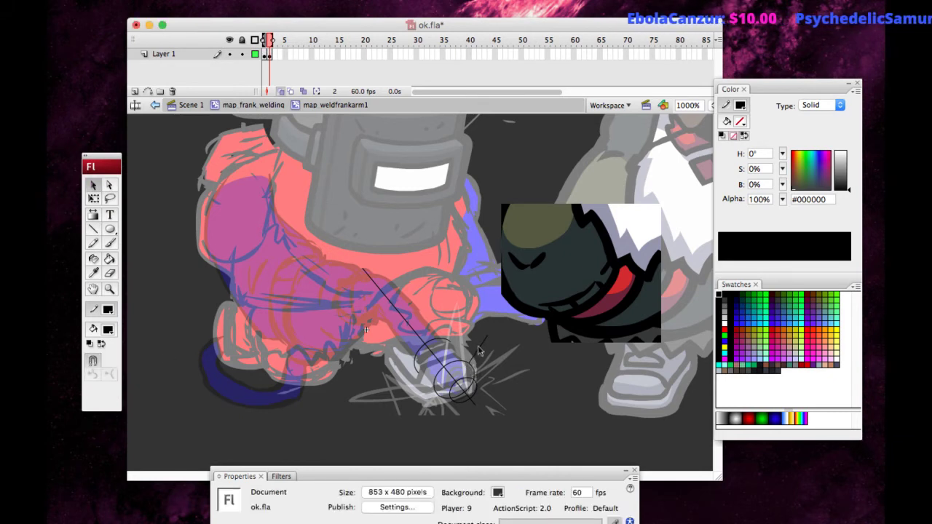
# Draw a matching straight line joining the lower-left end of the half-oval arc to the larger oval.
pyautogui.press('n')
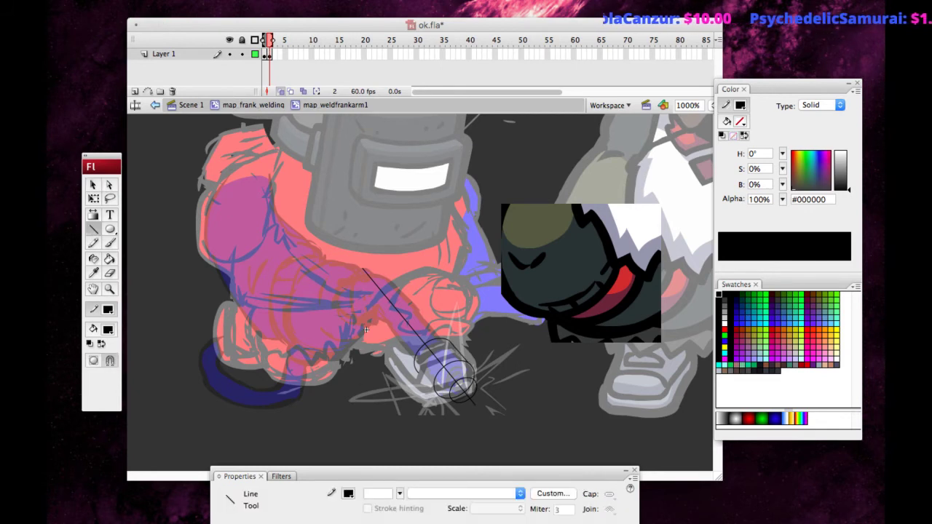
pyautogui.click(93, 185)
pyautogui.moveTo(401, 411); pyautogui.dragTo(437, 389)
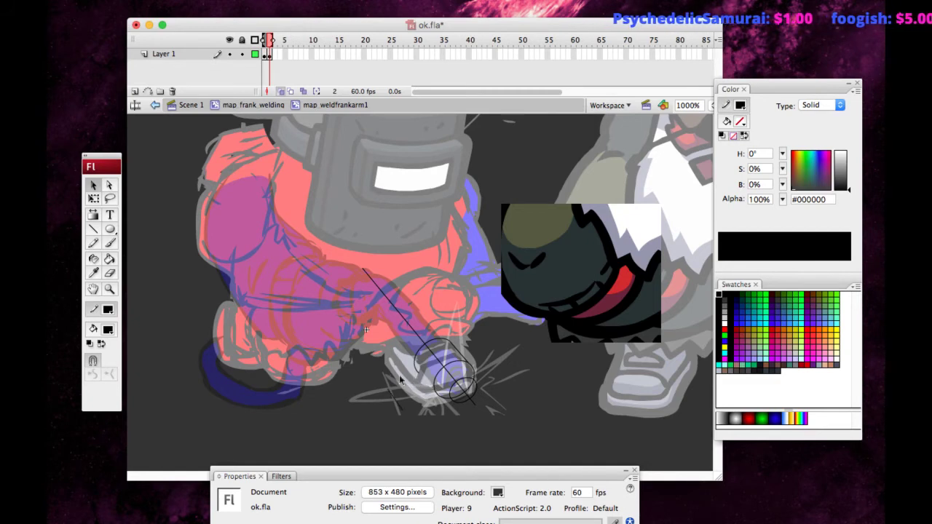
pyautogui.moveTo(435, 394); pyautogui.dragTo(442, 393)
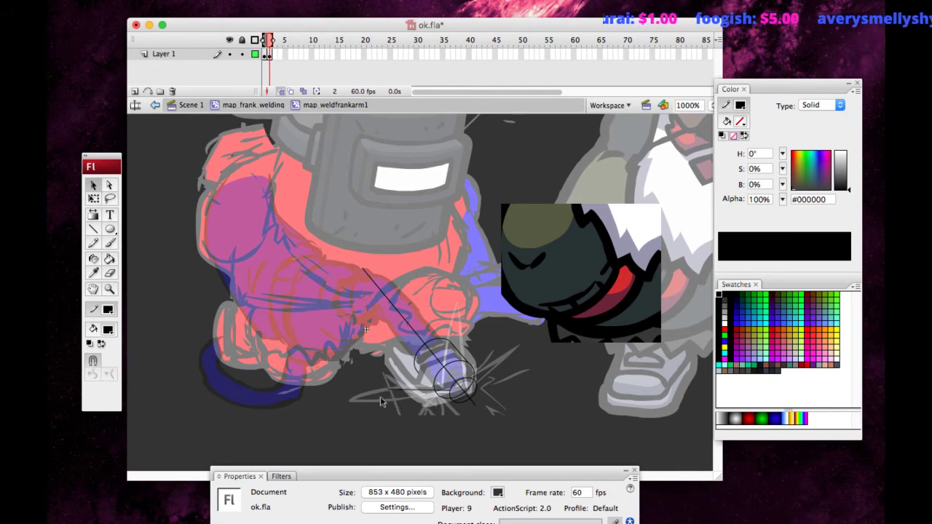
pyautogui.click(442, 394)
pyautogui.press('Delete')
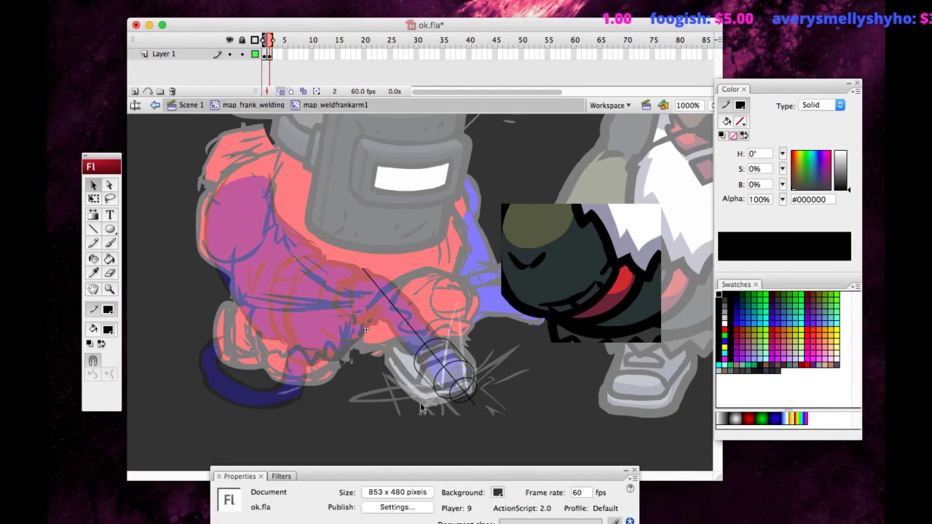
# Clean up the outline where the lower-left connecting line meets the larger oval.
pyautogui.click(443, 394)
pyautogui.press('super+equal')
pyautogui.click(364, 395)
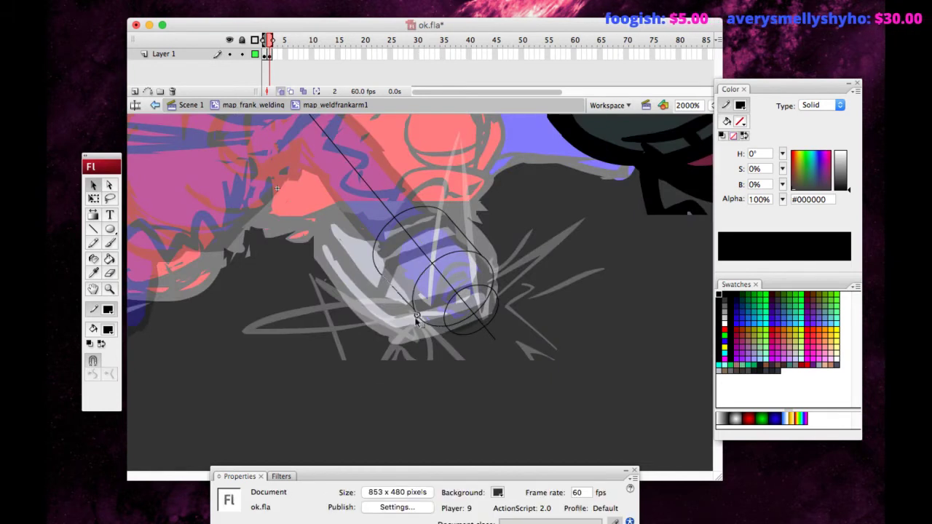
pyautogui.click(465, 322)
pyautogui.click(428, 356)
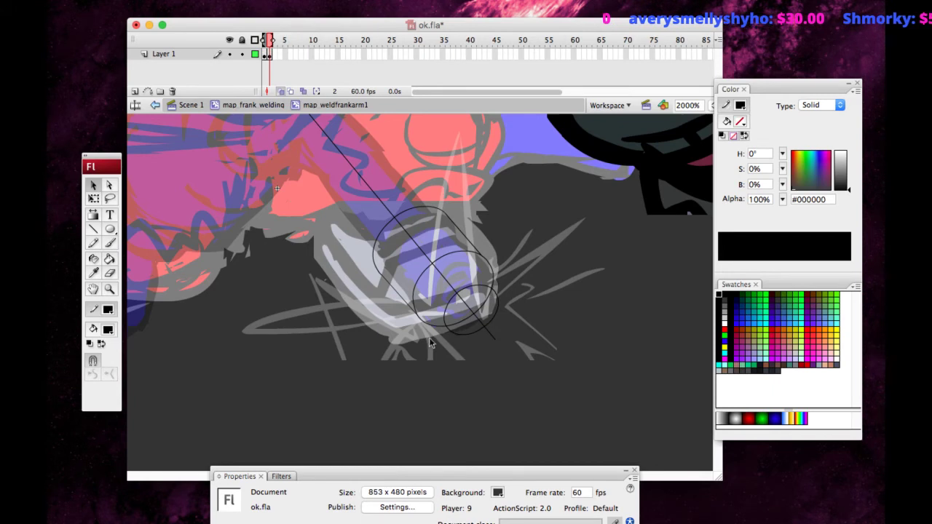
pyautogui.click(436, 335)
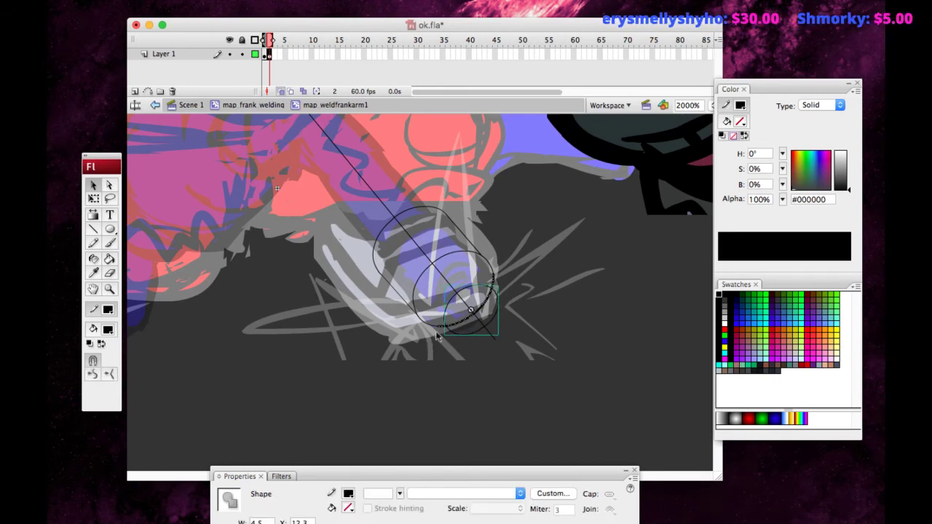
pyautogui.click(436, 325)
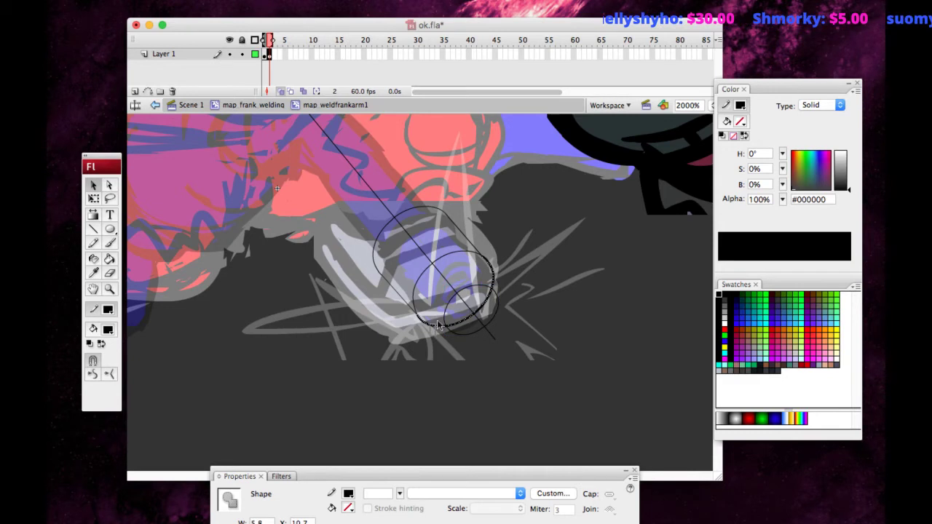
pyautogui.click(457, 329)
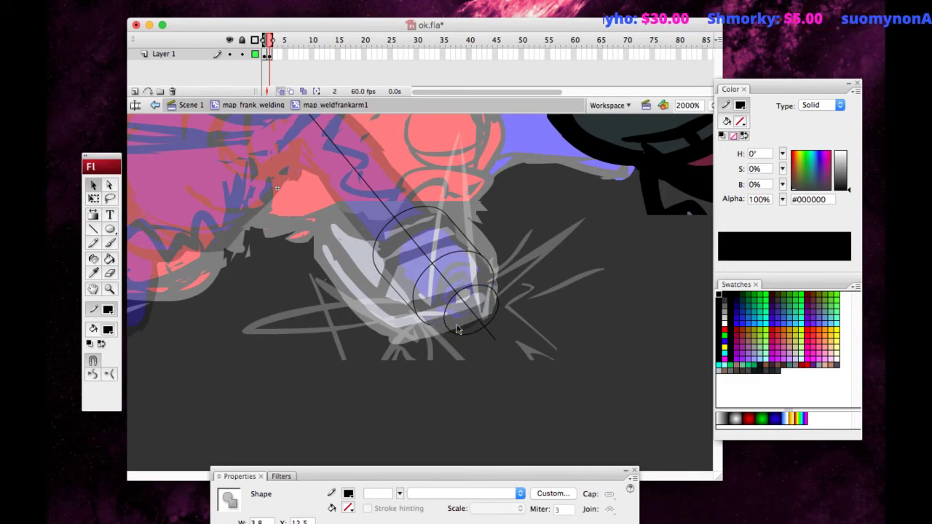
pyautogui.press('super+a')
pyautogui.press('super+g')
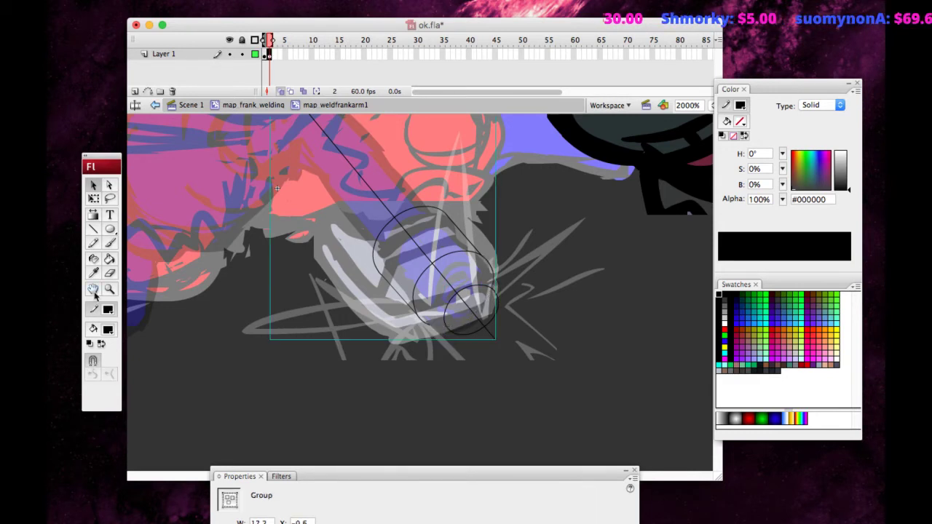
# Draw a line linking the right sides of the larger and smaller ovals, and delete its excess upper end.
pyautogui.click(93, 229)
pyautogui.hscroll(4, 345, 270)
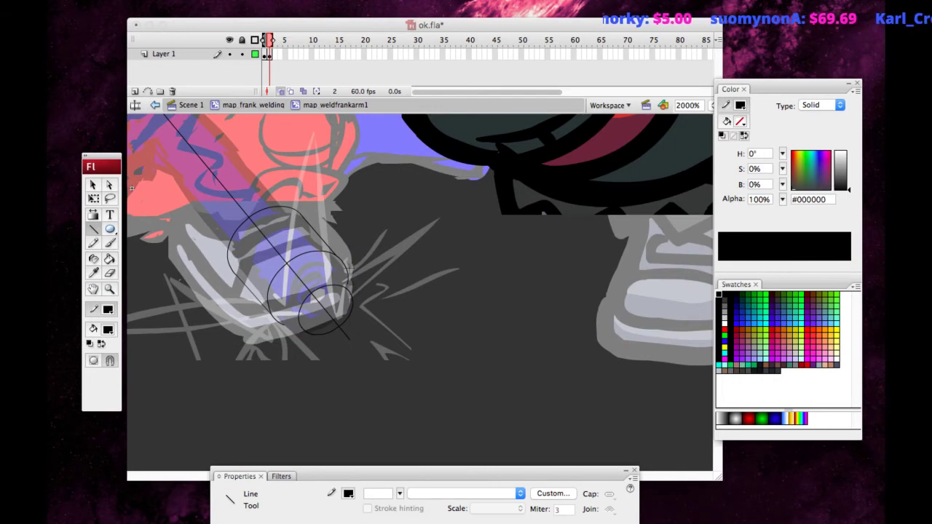
pyautogui.moveTo(361, 302); pyautogui.dragTo(347, 246)
pyautogui.click(93, 198)
pyautogui.click(351, 256)
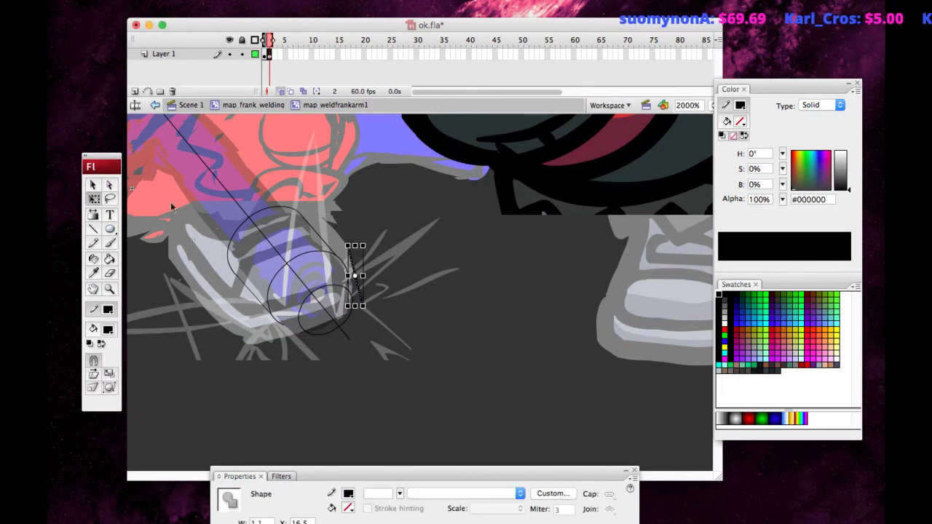
pyautogui.click(366, 294)
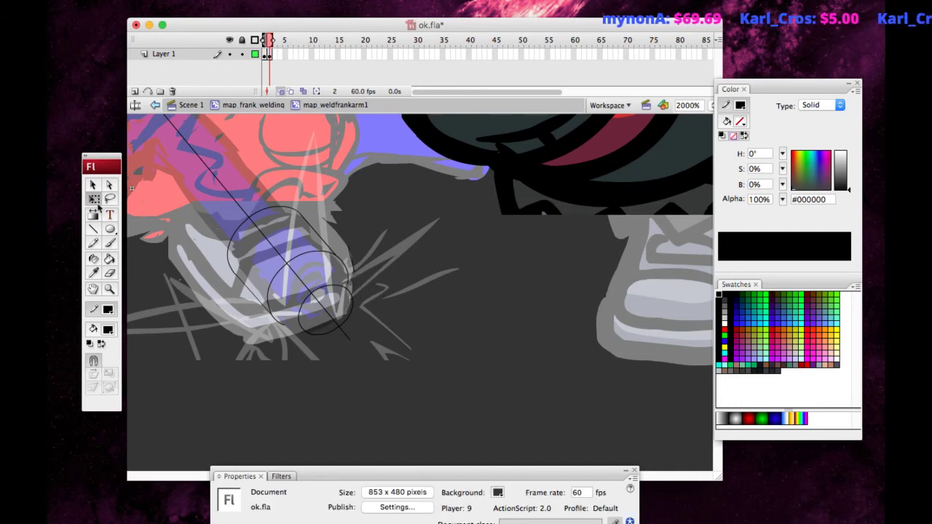
pyautogui.click(350, 261)
pyautogui.press('v')
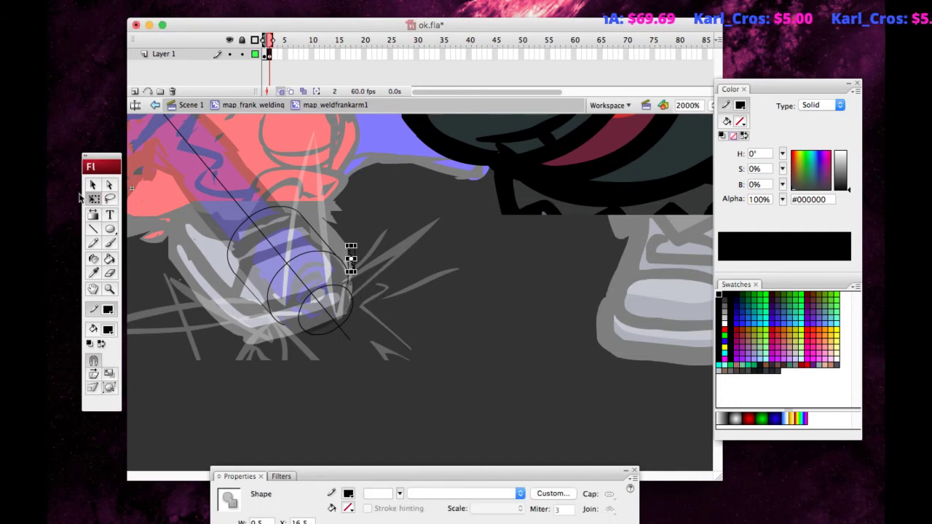
pyautogui.press('Delete')
# Undo the last adjustment near the smaller oval and break the oval's group apart into editable outlines.
pyautogui.moveTo(351, 294); pyautogui.dragTo(352, 302)
pyautogui.press('super+z')
pyautogui.press('super+b')
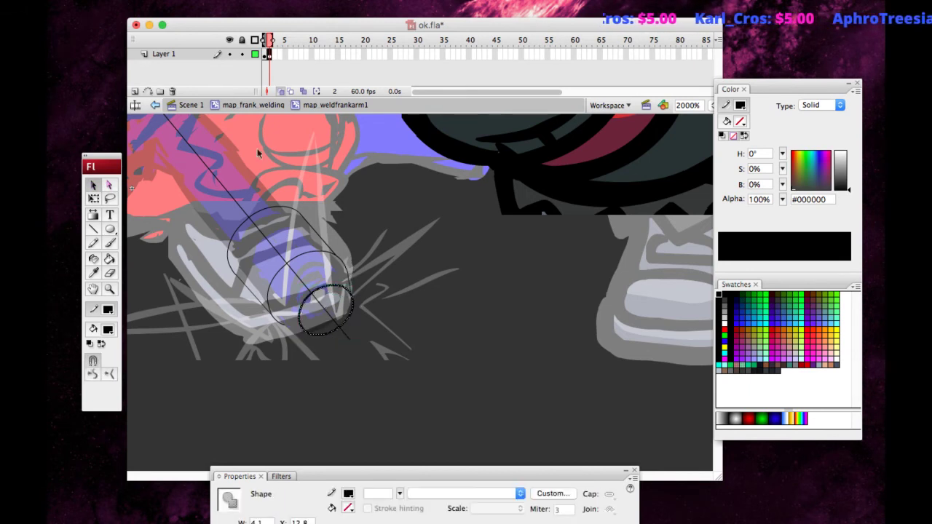
pyautogui.click(318, 360)
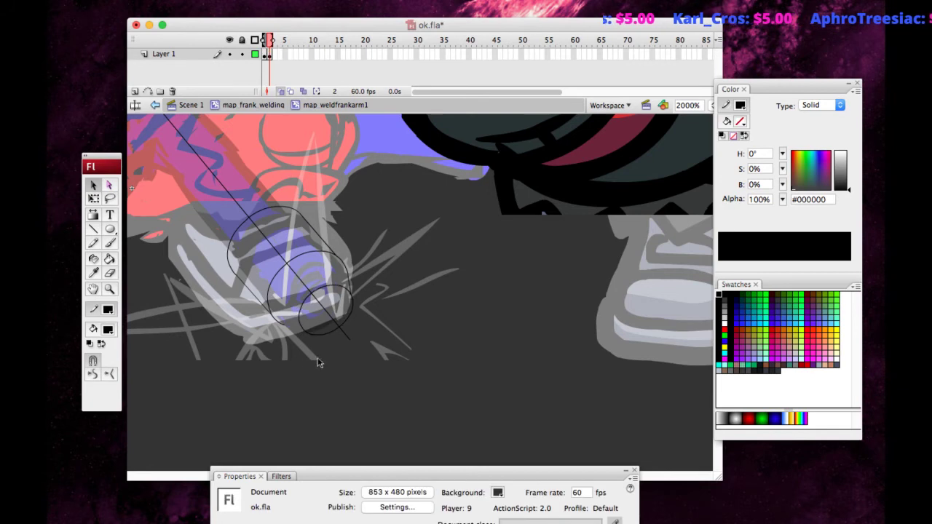
# Draw a line linking the lower-left edges of the larger and smaller ovals.
pyautogui.click(93, 228)
pyautogui.click(94, 185)
pyautogui.click(286, 336)
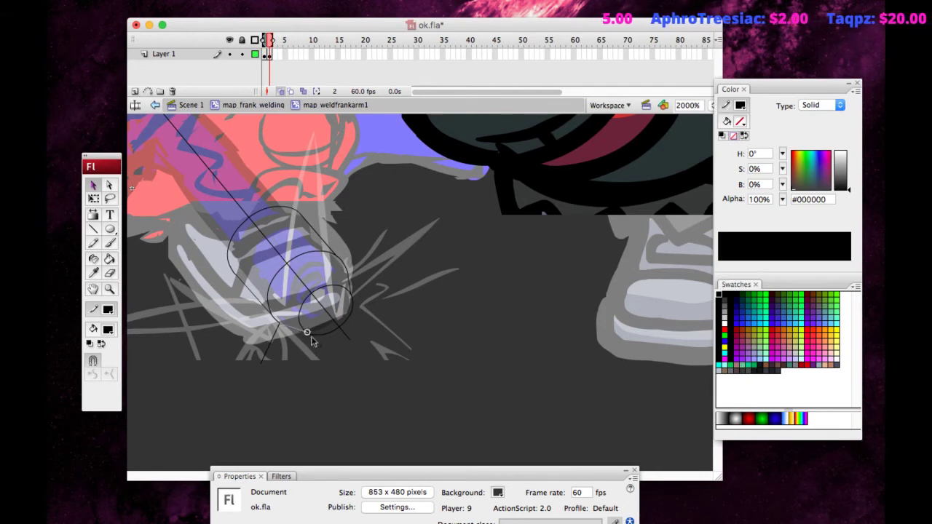
# Move the grouped forearm guide line to the upper-right edge of the forearm.
pyautogui.click(325, 314)
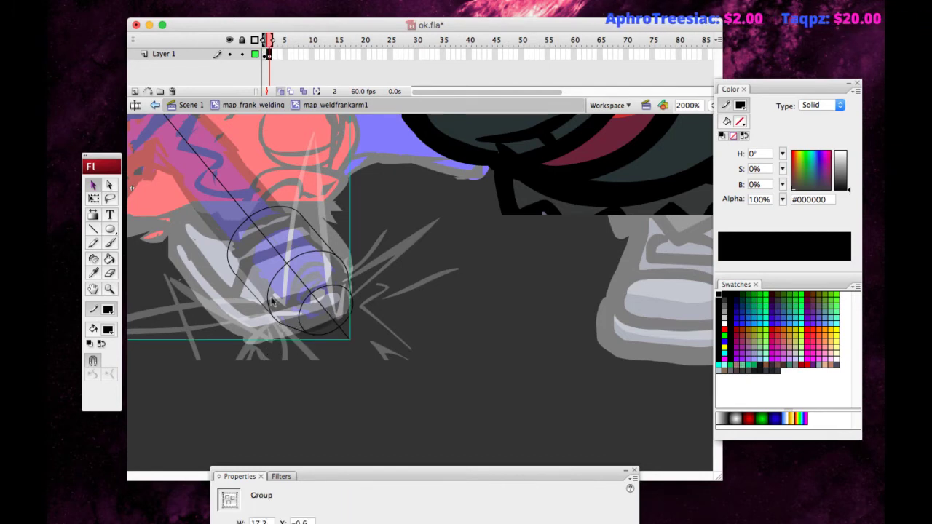
pyautogui.doubleClick(238, 205)
pyautogui.click(217, 233)
pyautogui.doubleClick(218, 242)
pyautogui.press('super+minus')
pyautogui.press('super+minus')
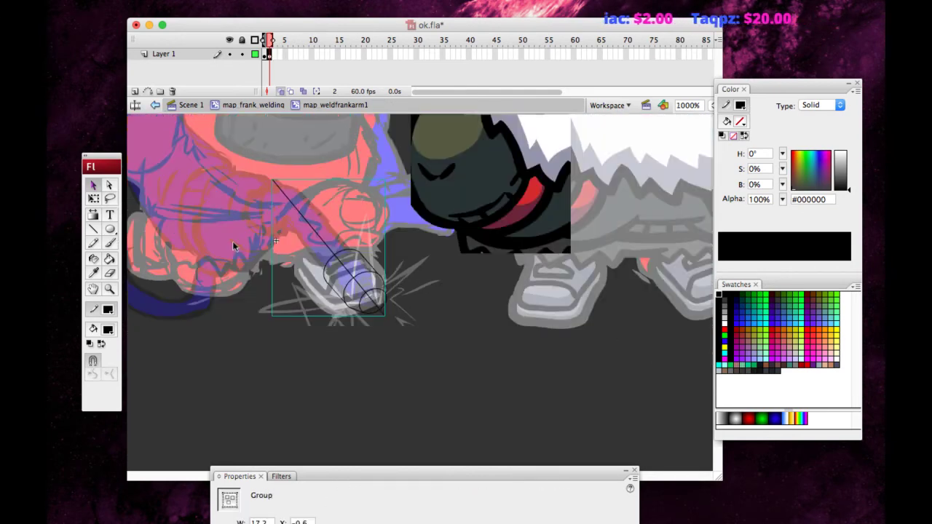
pyautogui.moveTo(320, 343); pyautogui.dragTo(425, 217)
pyautogui.press('super+equal')
pyautogui.click(223, 268)
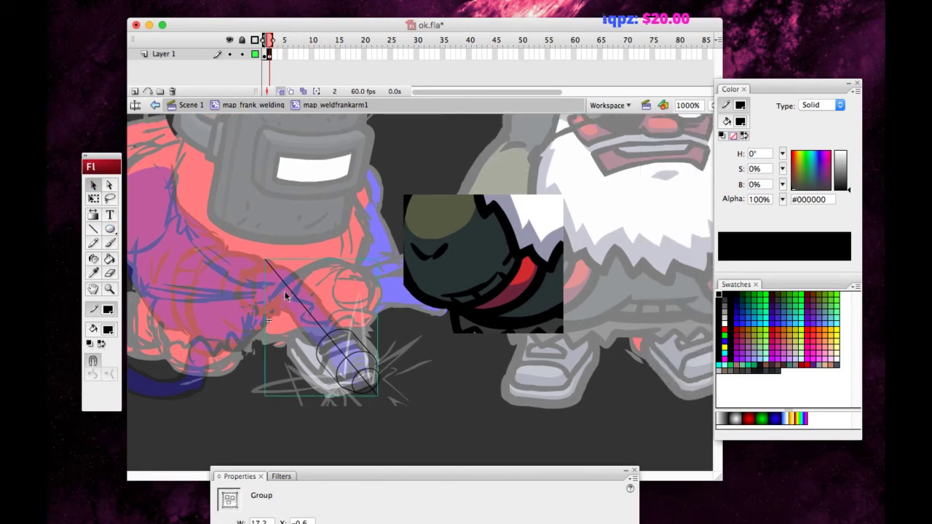
pyautogui.moveTo(286, 286); pyautogui.dragTo(293, 279)
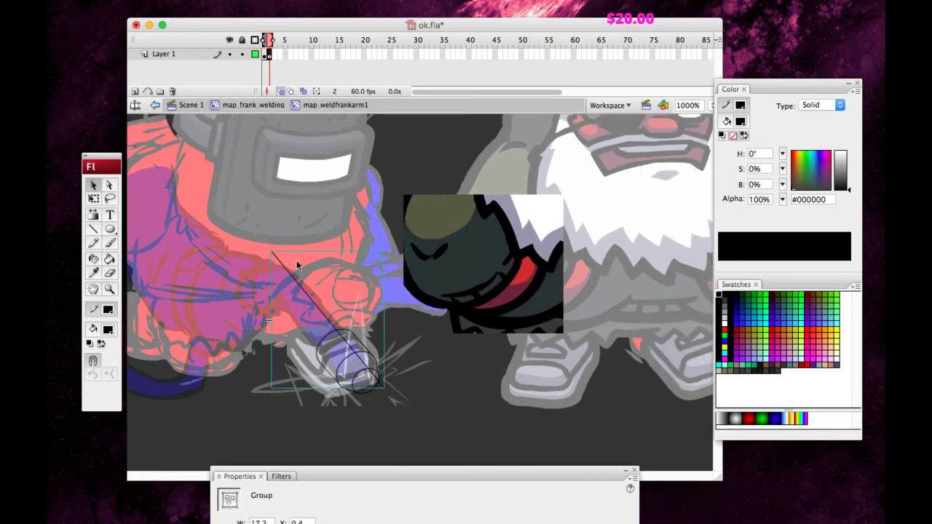
# Duplicate the guide line, place the copy parallel along the forearm's lower-left side, and nudge the original slightly left.
pyautogui.press('super+c')
pyautogui.press('super+v')
pyautogui.moveTo(379, 243); pyautogui.dragTo(268, 283)
pyautogui.click(292, 277)
pyautogui.click(281, 299)
pyautogui.click(300, 285)
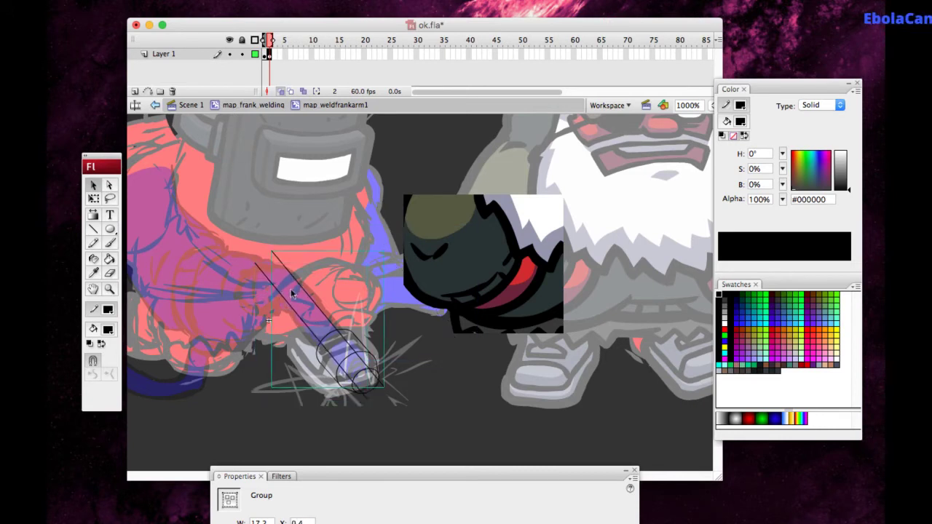
pyautogui.press('Left')
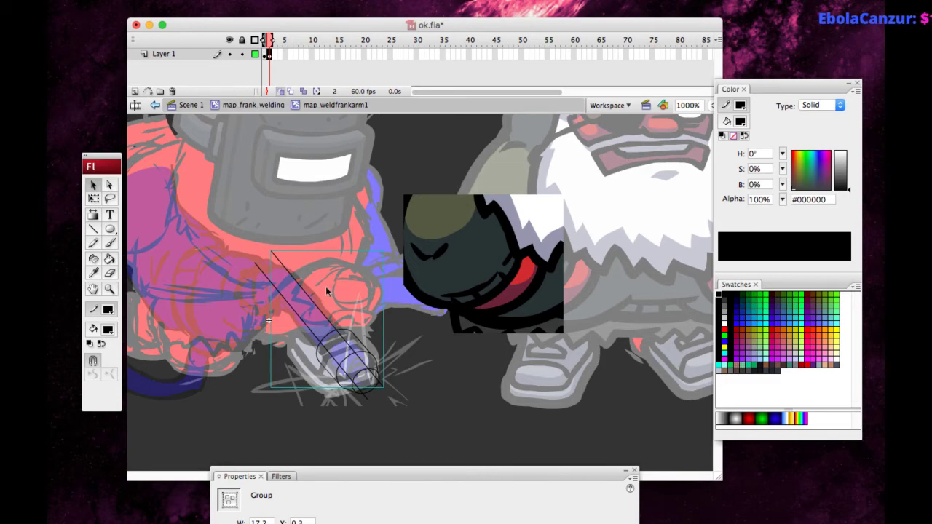
# Delete the lower part of each parallel line inside its group so both stop near the half-oval arc.
pyautogui.doubleClick(320, 345)
pyautogui.click(346, 373)
pyautogui.press('Delete')
pyautogui.doubleClick(327, 386)
pyautogui.doubleClick(359, 364)
pyautogui.click(360, 367)
pyautogui.press('Delete')
pyautogui.doubleClick(229, 374)
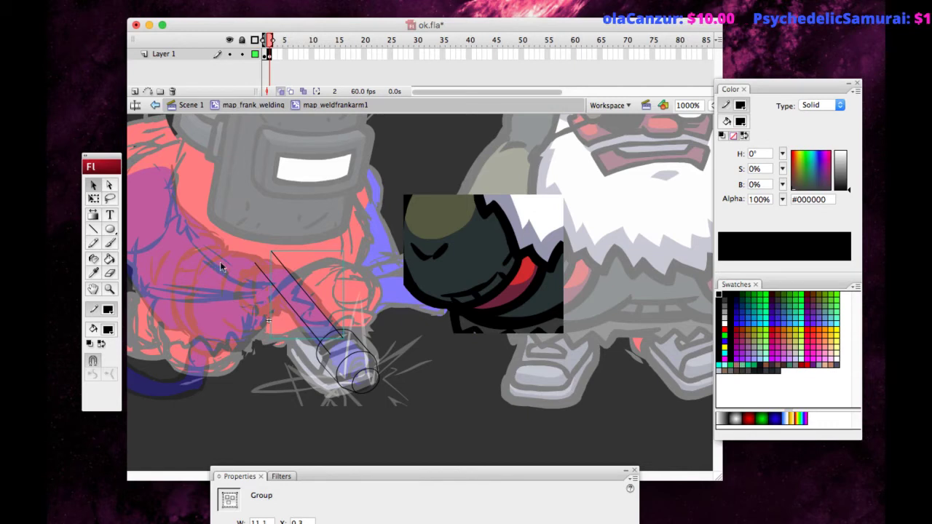
# Nudge the two parallel forearm lines slightly farther apart.
pyautogui.click(276, 300)
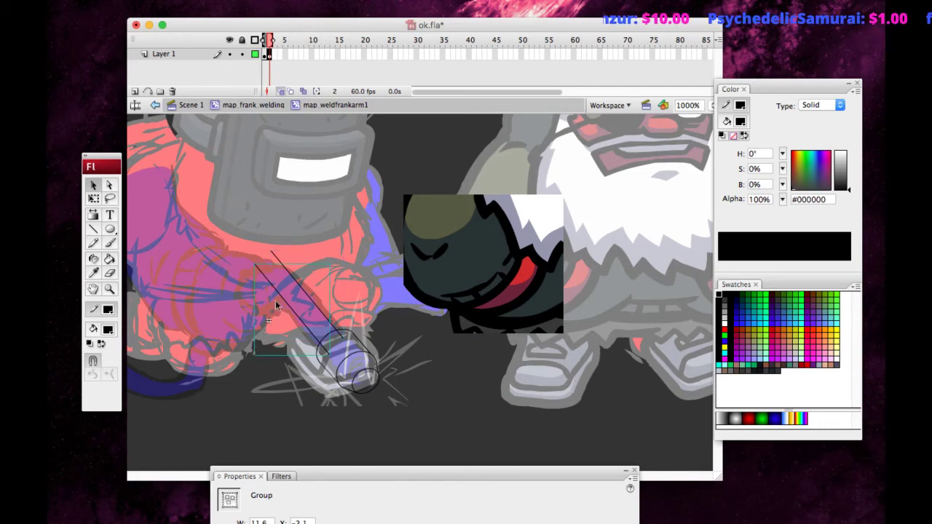
pyautogui.click(302, 292)
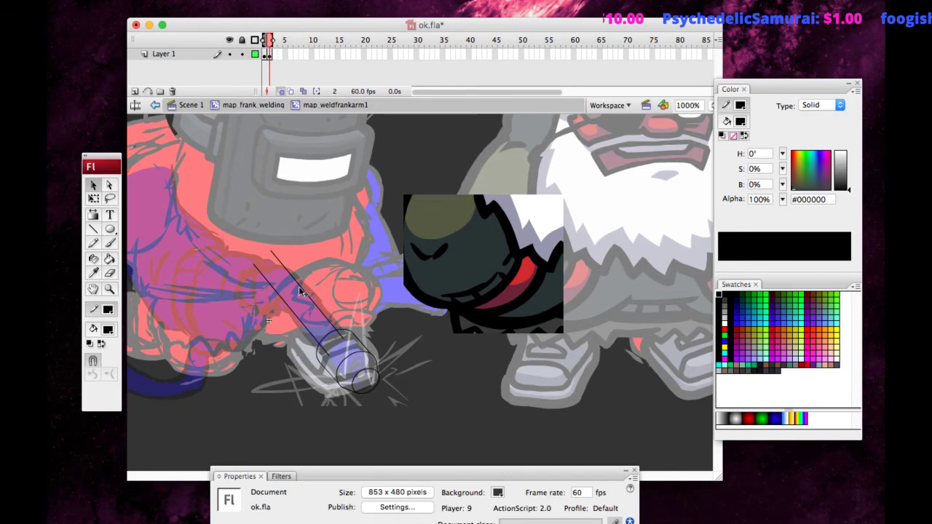
pyautogui.click(278, 311)
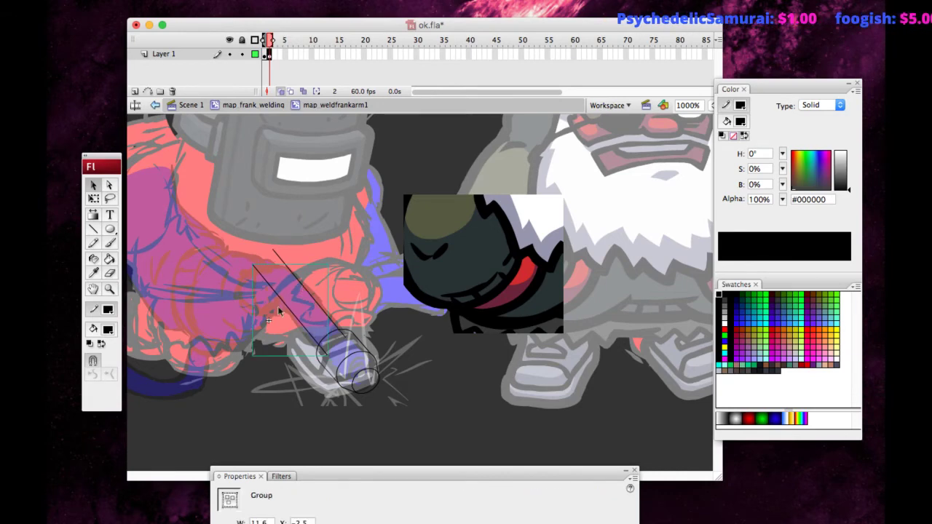
# Break apart the line groups together with the oval outlines and delete the line stubs overlapping the half-oval arc.
pyautogui.hotkey('ctrl', '-')
pyautogui.moveTo(315, 360); pyautogui.dragTo(401, 298)
pyautogui.hotkey('ctrl', '=')
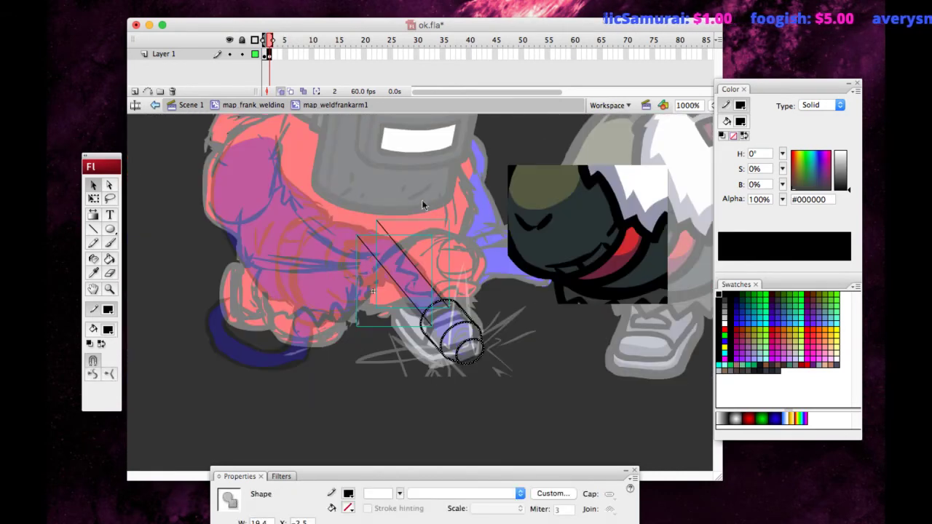
pyautogui.press('super+b')
pyautogui.click(310, 276)
pyautogui.click(427, 320)
pyautogui.press('Delete')
pyautogui.click(446, 302)
pyautogui.press('Delete')
# Select the two parallel forearm lines and paste a duplicate of them.
pyautogui.press('space')
pyautogui.moveTo(266, 244); pyautogui.dragTo(178, 262)
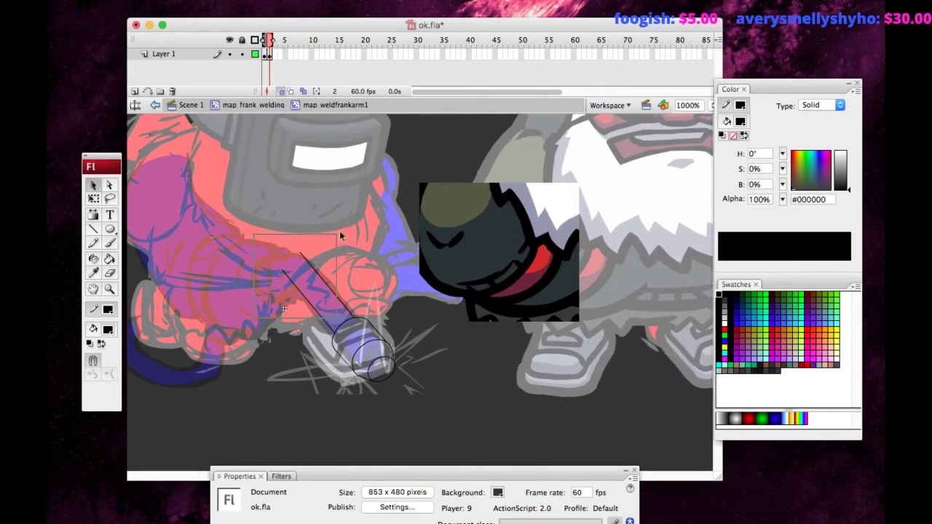
pyautogui.moveTo(330, 247); pyautogui.dragTo(336, 230)
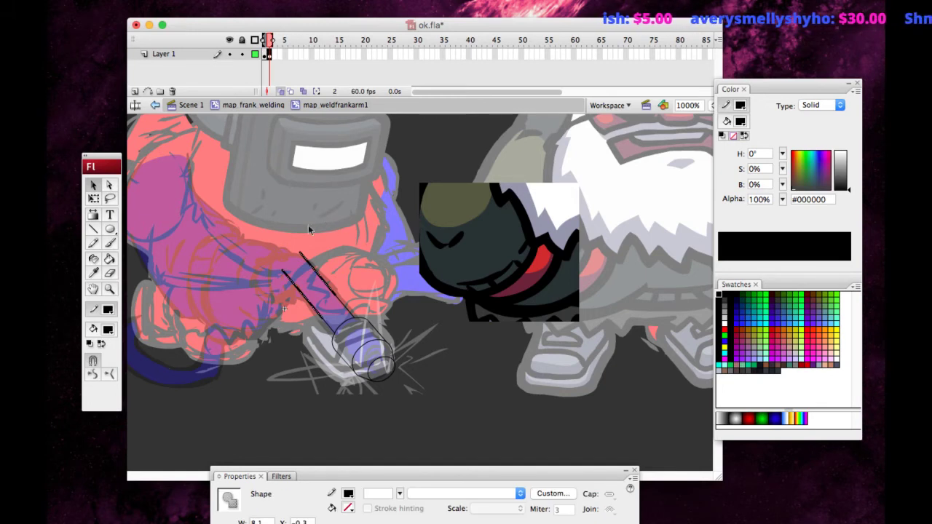
pyautogui.hotkey('ctrl', 'v')
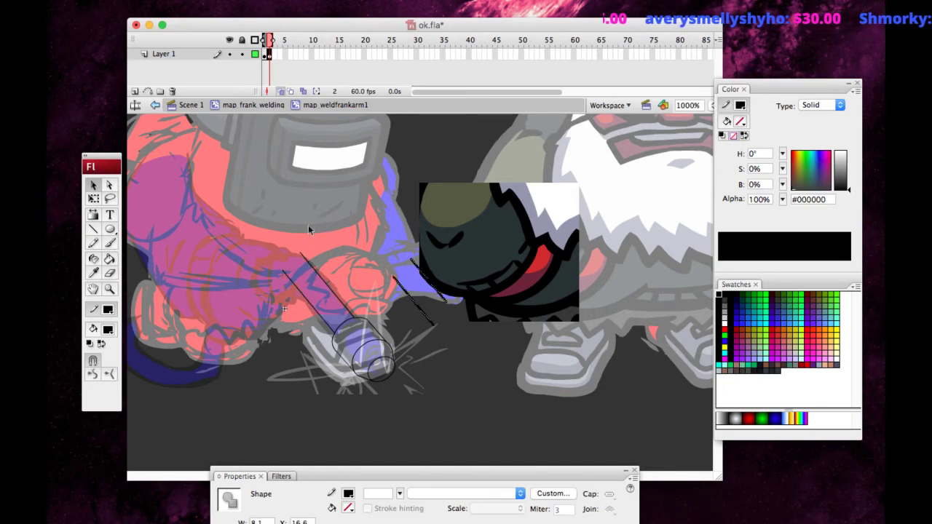
# Rotate the duplicated pair of parallel lines to near horizontal and join them to the upper ends of the forearm lines.
pyautogui.click(94, 200)
pyautogui.moveTo(390, 256); pyautogui.dragTo(376, 300)
pyautogui.moveTo(313, 291); pyautogui.dragTo(258, 244)
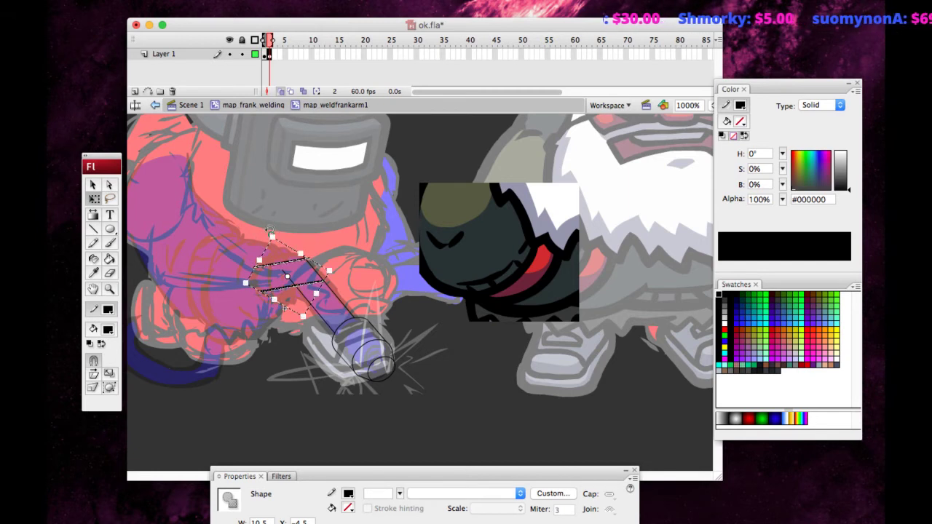
pyautogui.moveTo(261, 235); pyautogui.dragTo(262, 234)
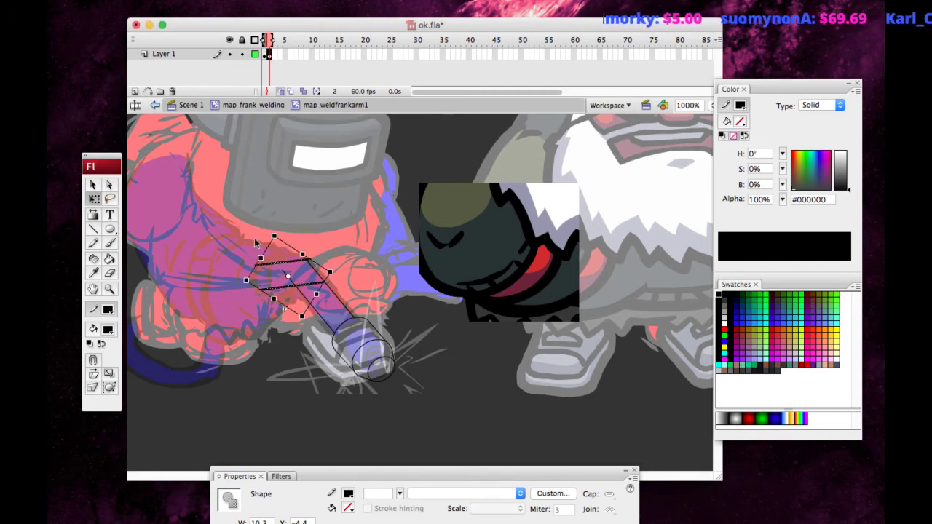
pyautogui.moveTo(263, 230); pyautogui.dragTo(208, 233)
pyautogui.click(209, 234)
# Delete the line stubs that overlap where the near-horizontal pair meets the forearm lines.
pyautogui.click(93, 185)
pyautogui.click(312, 260)
pyautogui.press('Delete')
pyautogui.click(288, 278)
pyautogui.keyDown('shift'); pyautogui.click(308, 284); pyautogui.keyUp('shift')
pyautogui.press('Delete')
# Draw a diagonal line across the upper outline's corner and delete the surplus segments to soften the bend.
pyautogui.press('y')
pyautogui.press('n')
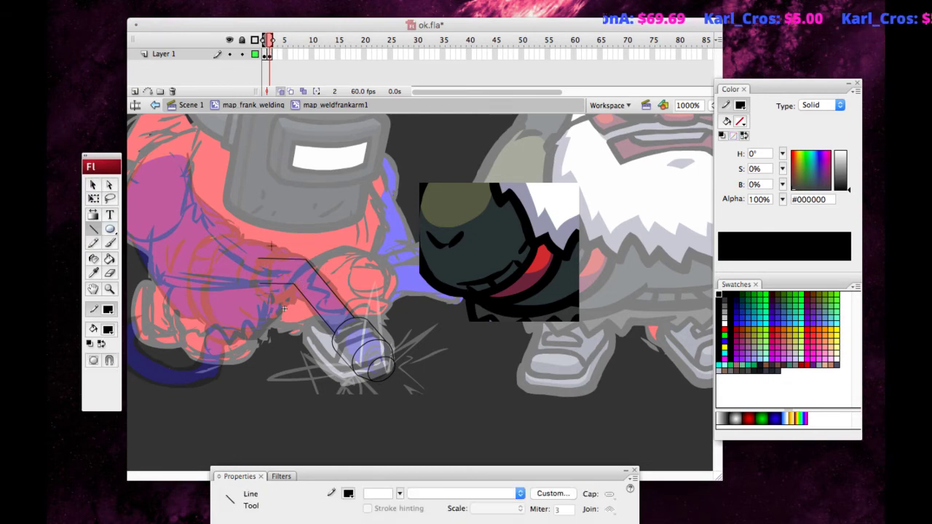
pyautogui.moveTo(229, 233); pyautogui.dragTo(335, 279)
pyautogui.press('v')
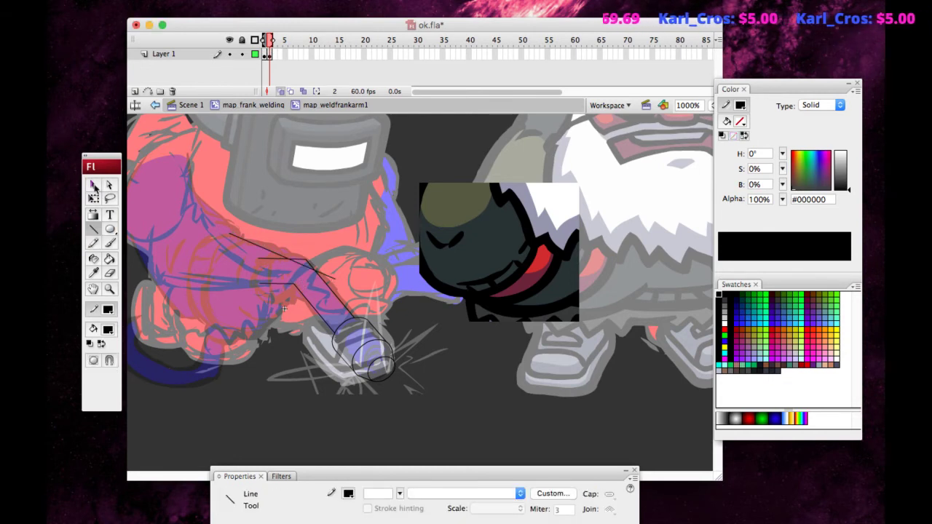
pyautogui.click(321, 273)
pyautogui.press('Delete')
pyautogui.click(265, 250)
pyautogui.press('Delete')
# Draw a matching diagonal line across the corner of the lower outline.
pyautogui.click(93, 243)
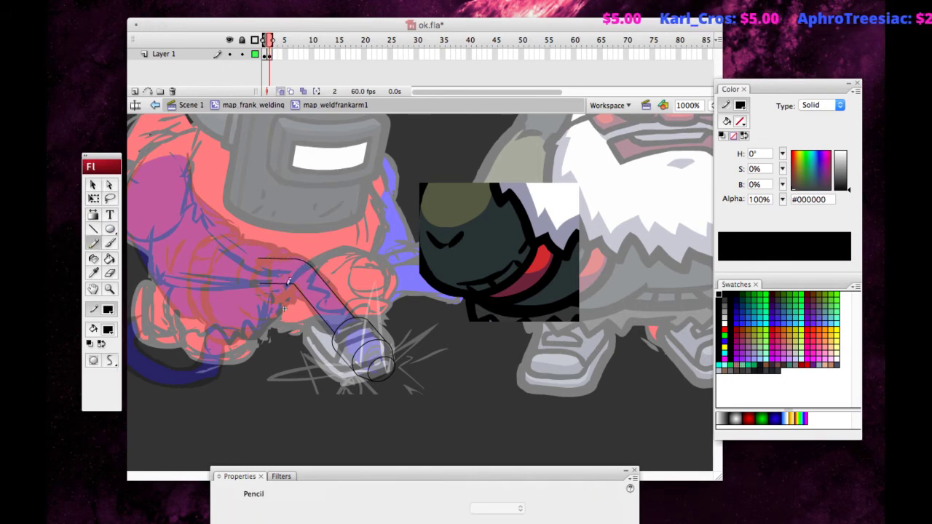
pyautogui.click(93, 230)
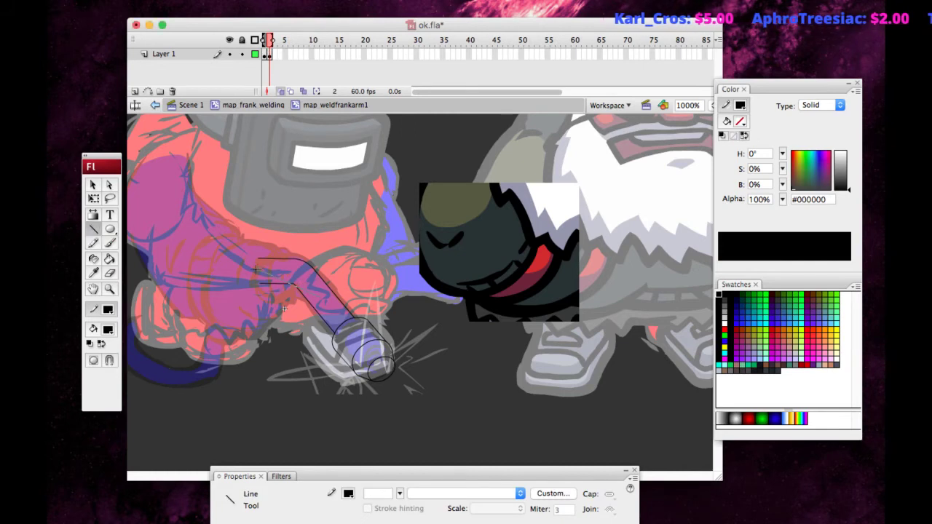
pyautogui.click(109, 185)
pyautogui.press('super+a')
pyautogui.press('Delete')
pyautogui.hotkey('ctrl', 'z')
pyautogui.click(259, 315)
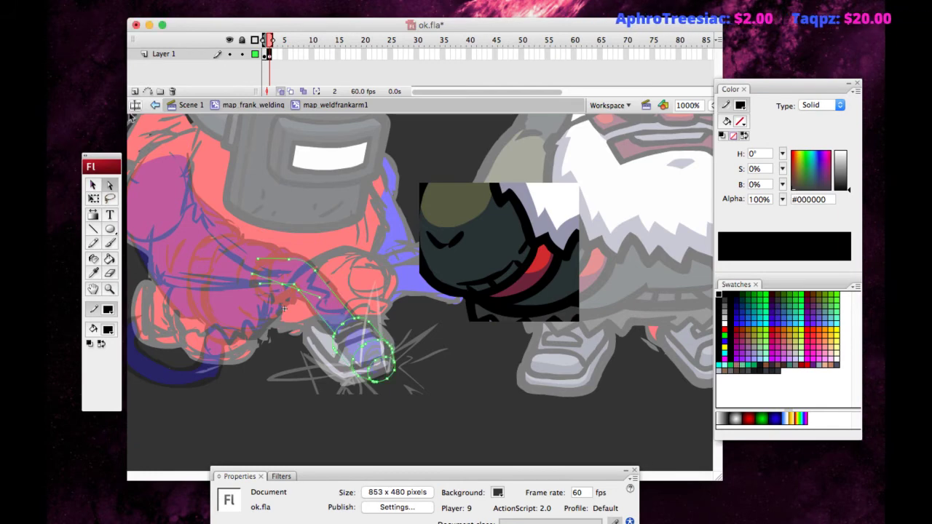
# Delete the overhanging ends of the lower diagonal line and adjust the lower outline's curve at the bend.
pyautogui.press('v')
pyautogui.moveTo(259, 356); pyautogui.dragTo(352, 260)
pyautogui.click(394, 244)
pyautogui.press('Delete')
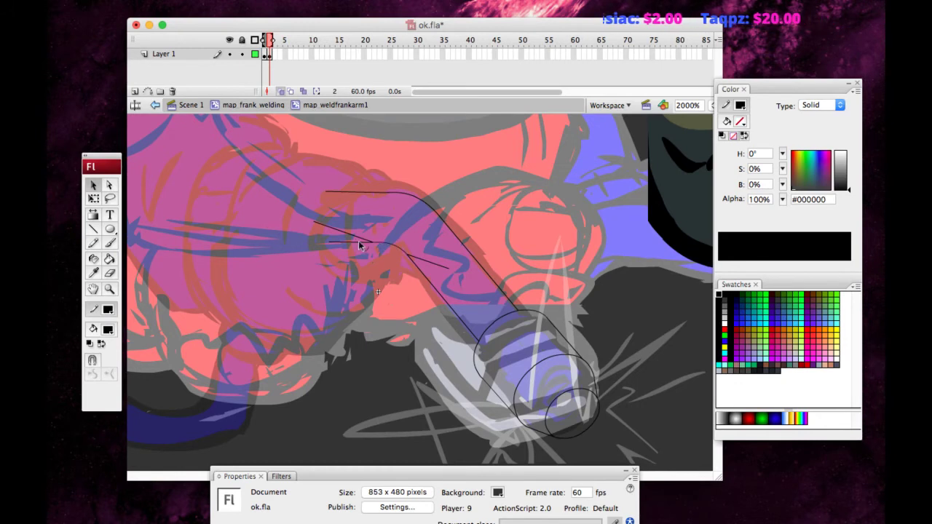
pyautogui.click(349, 235)
pyautogui.press('Delete')
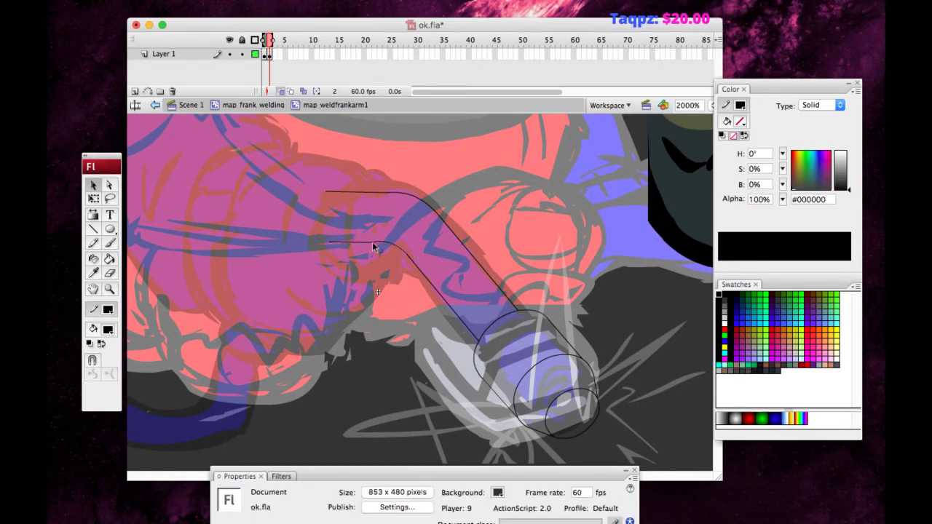
pyautogui.moveTo(368, 240); pyautogui.dragTo(367, 240)
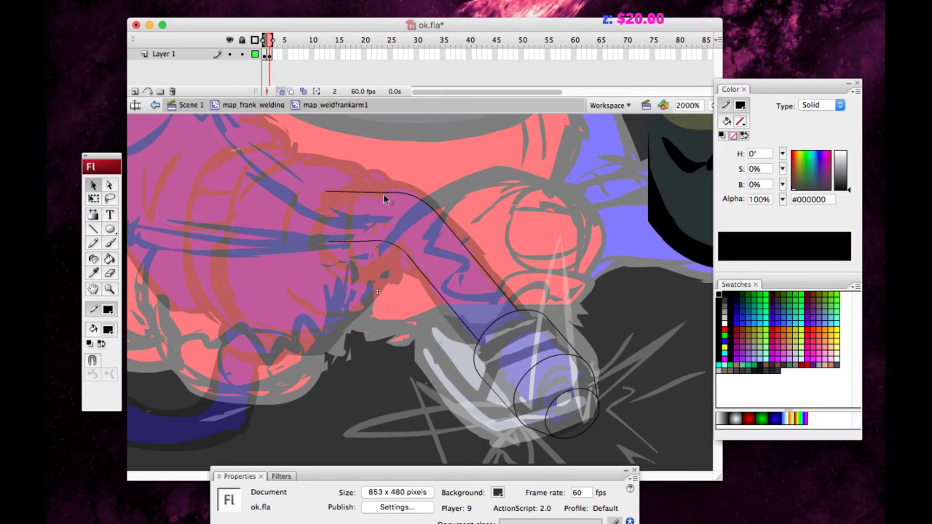
# Select all the tube and tip outlines and set their stroke height to 1.
pyautogui.press('super+minus')
pyautogui.press('super+minus')
pyautogui.moveTo(439, 301); pyautogui.dragTo(463, 234)
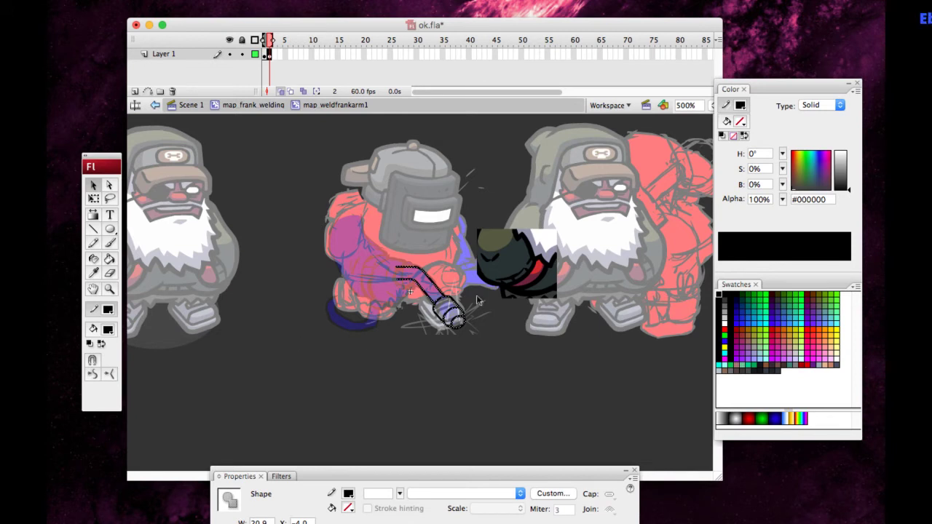
pyautogui.click(375, 495)
pyautogui.write('1')
pyautogui.press('Return')
pyautogui.press('super+equal')
pyautogui.click(232, 292)
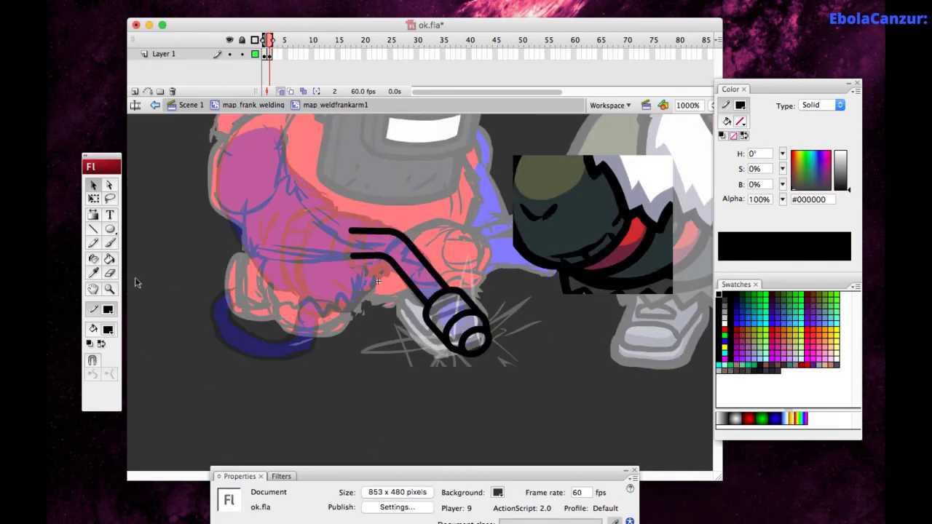
# Duplicate the small oval at the tip and move the copy toward the tube's open rear end.
pyautogui.click(94, 290)
pyautogui.moveTo(276, 227); pyautogui.dragTo(194, 222)
pyautogui.hscroll(5, 194, 222)
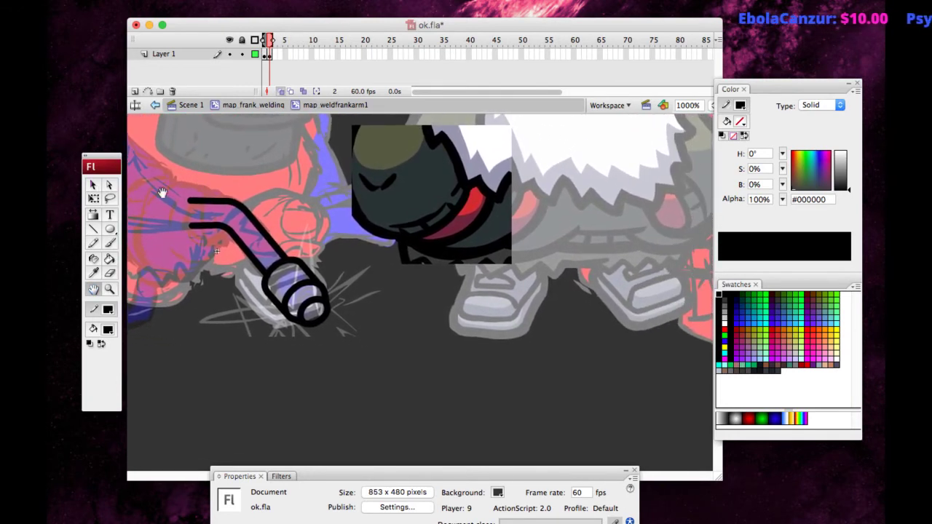
pyautogui.hscroll(-3, 161, 199)
pyautogui.press('v')
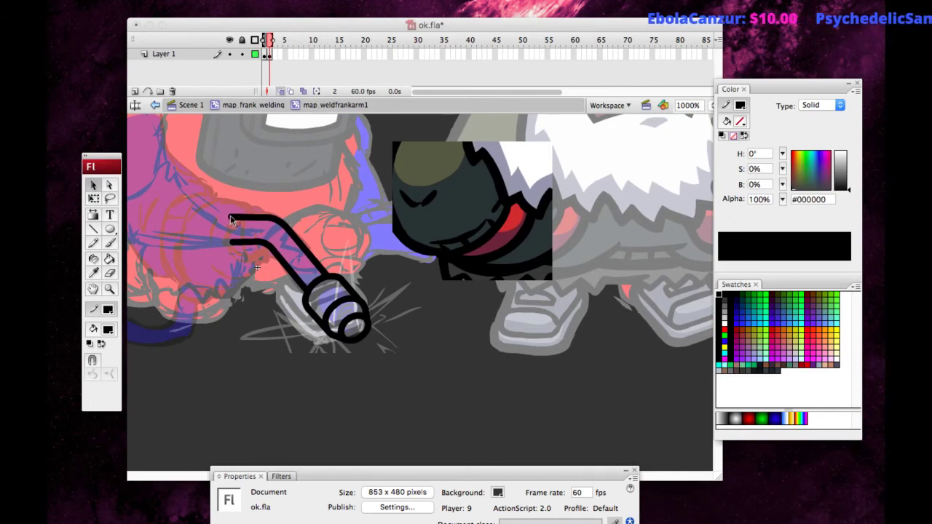
pyautogui.click(350, 324)
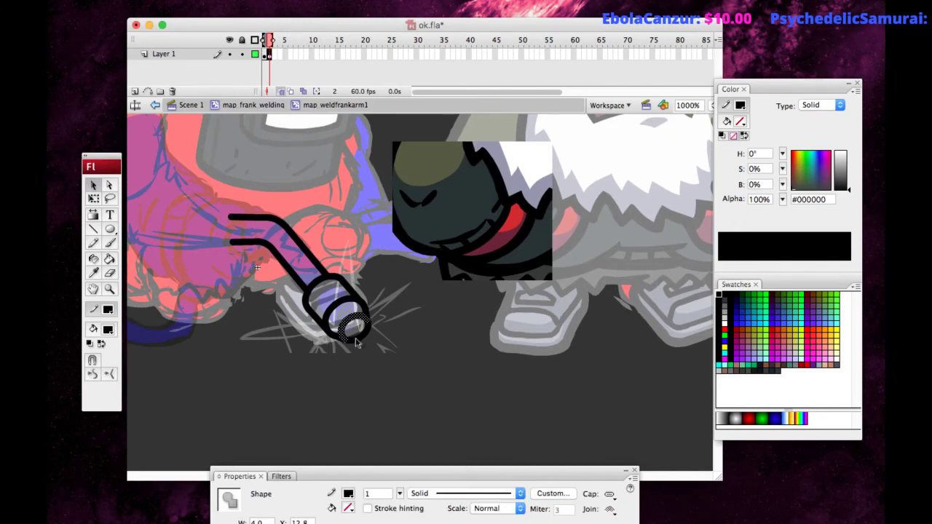
pyautogui.hotkey('ctrl', 'v')
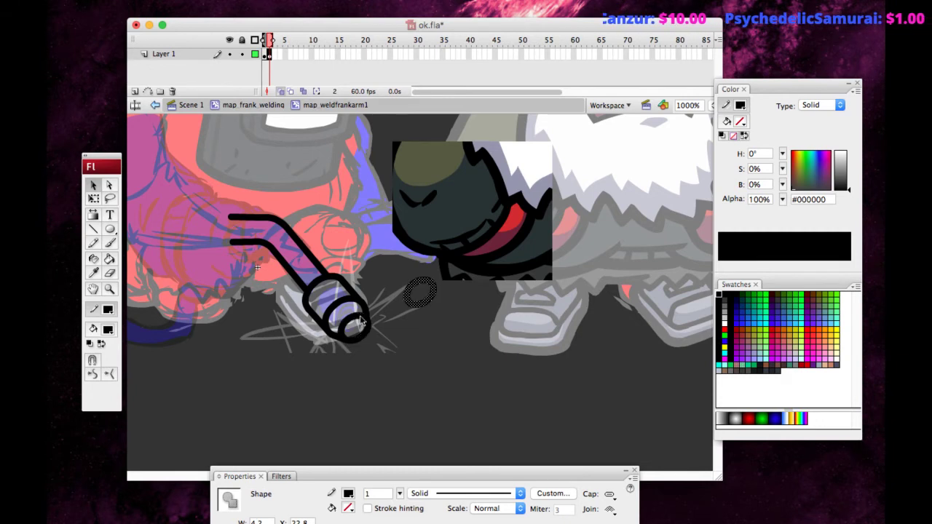
pyautogui.moveTo(415, 291); pyautogui.dragTo(183, 277)
pyautogui.click(405, 321)
pyautogui.click(410, 301)
pyautogui.moveTo(410, 300)
pyautogui.mouseDown()
pyautogui.moveTo(204, 295)
pyautogui.moveTo(212, 292)
pyautogui.mouseUp()
# Transform the copied oval into a narrower upright shape fitting across the tube's open end.
pyautogui.click(91, 290)
pyautogui.moveTo(190, 225); pyautogui.dragTo(217, 281)
pyautogui.click(92, 199)
pyautogui.moveTo(231, 323); pyautogui.dragTo(268, 286)
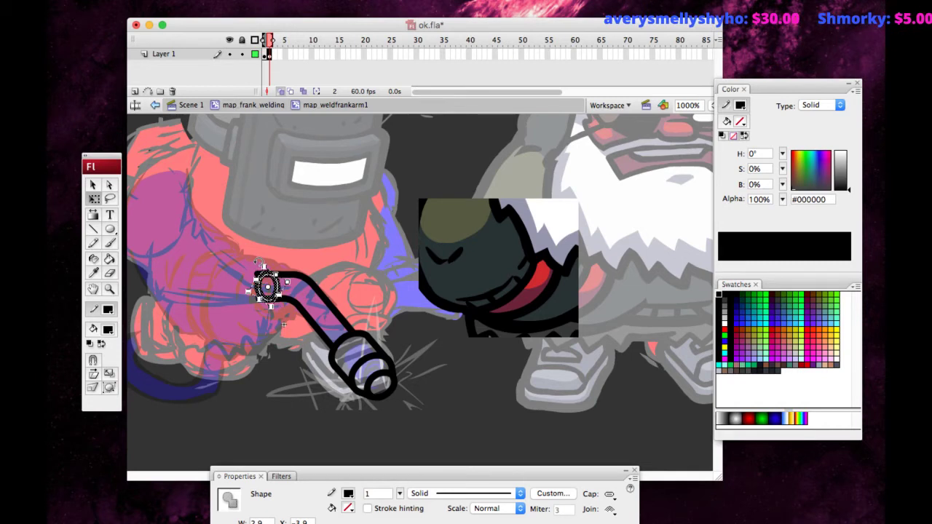
# Delete the oval's inner half and the leftover line stubs so the tube ends in a rounded cap.
pyautogui.click(93, 185)
pyautogui.click(136, 229)
pyautogui.click(276, 286)
pyautogui.press('Delete')
pyautogui.click(255, 283)
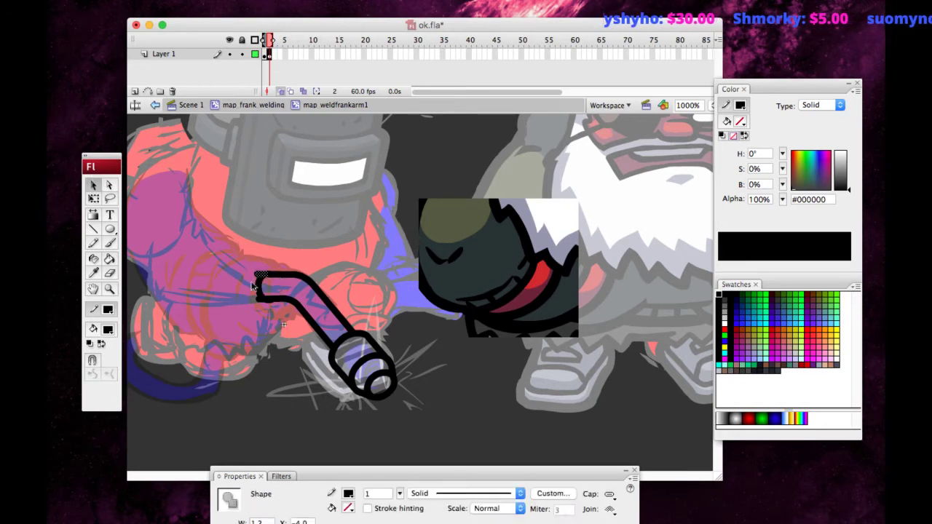
pyautogui.click(252, 300)
pyautogui.click(266, 300)
pyautogui.click(257, 312)
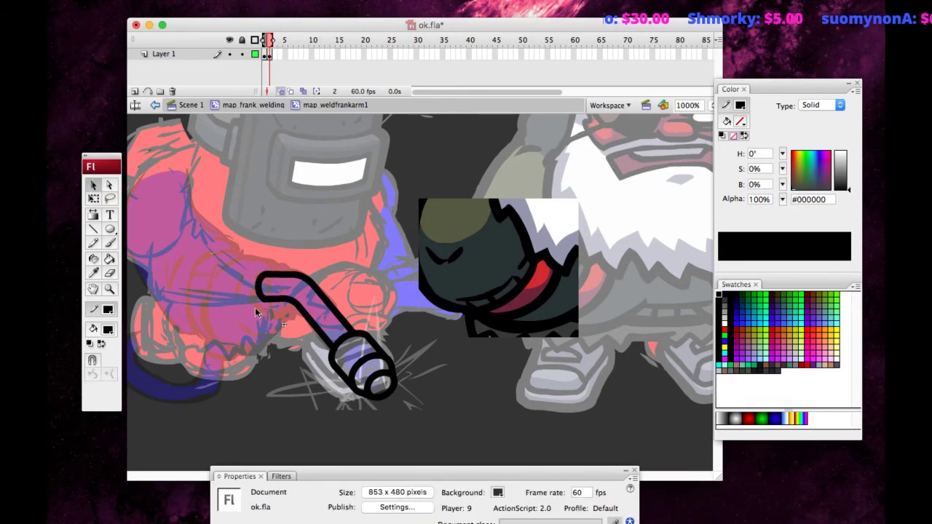
pyautogui.click(267, 278)
pyautogui.click(263, 283)
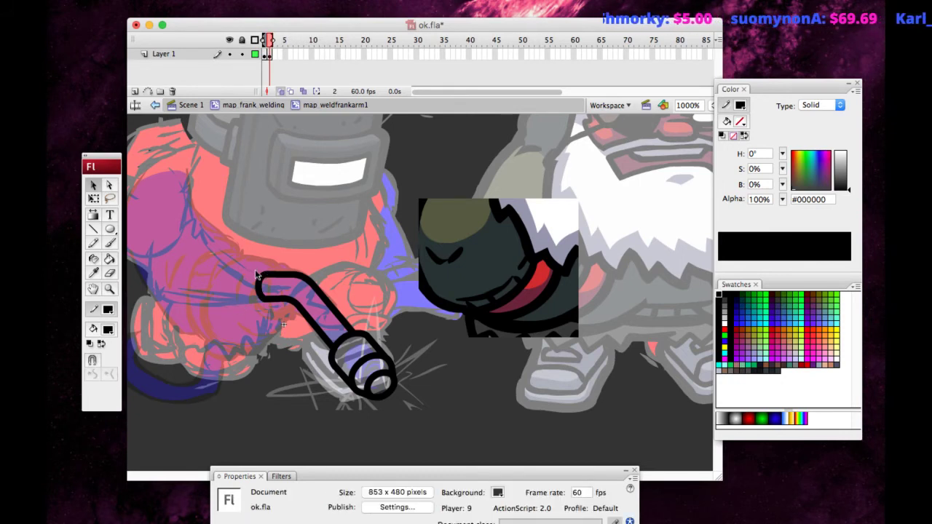
pyautogui.click(282, 300)
pyautogui.click(235, 306)
# Draw a larger upright oval, delete its fill and place the outline around the tube's rounded end.
pyautogui.click(110, 229)
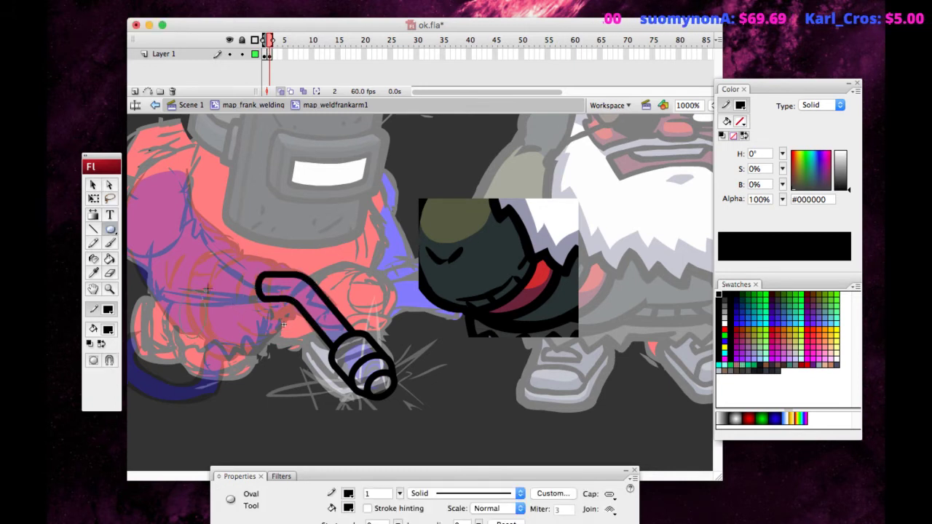
pyautogui.moveTo(220, 285); pyautogui.dragTo(179, 337)
pyautogui.click(94, 186)
pyautogui.click(190, 311)
pyautogui.press('Delete')
pyautogui.click(177, 313)
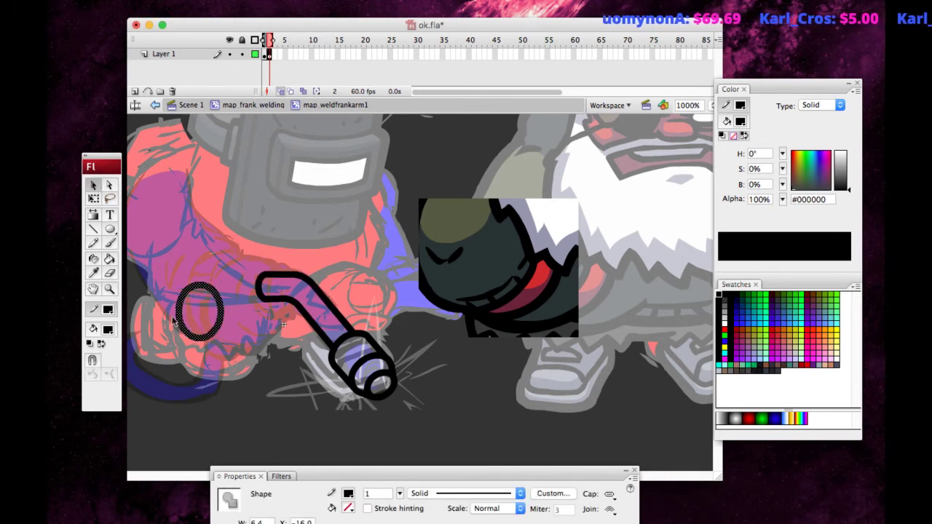
pyautogui.moveTo(179, 312); pyautogui.dragTo(248, 286)
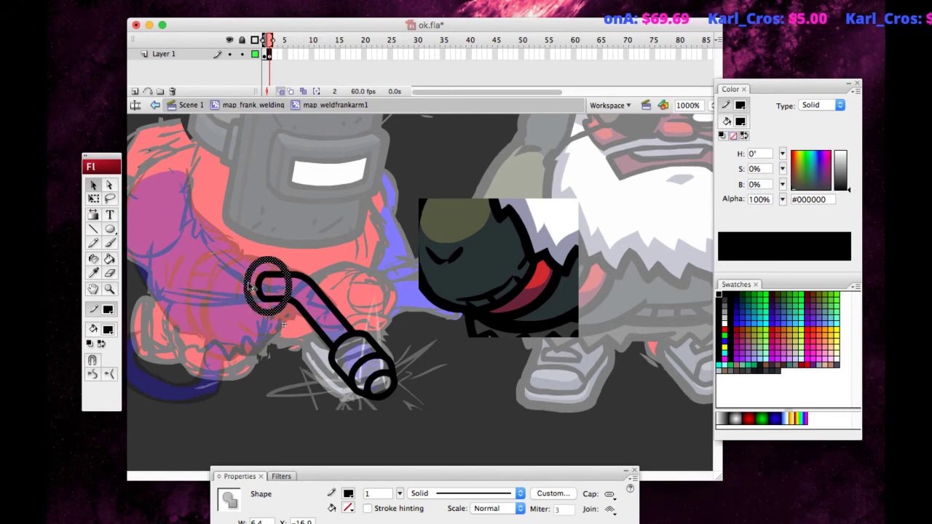
# Group the oval outline, scale it down slightly and nudge it into place around the tube end.
pyautogui.press('super+g')
pyautogui.press('q')
pyautogui.moveTo(268, 259); pyautogui.dragTo(246, 263)
pyautogui.press('Right')
pyautogui.press('Down')
pyautogui.click(240, 289)
pyautogui.click(241, 291)
# Delete the oval's side inside its group, break the group apart and remove the piece overlapping the tube.
pyautogui.doubleClick(251, 288)
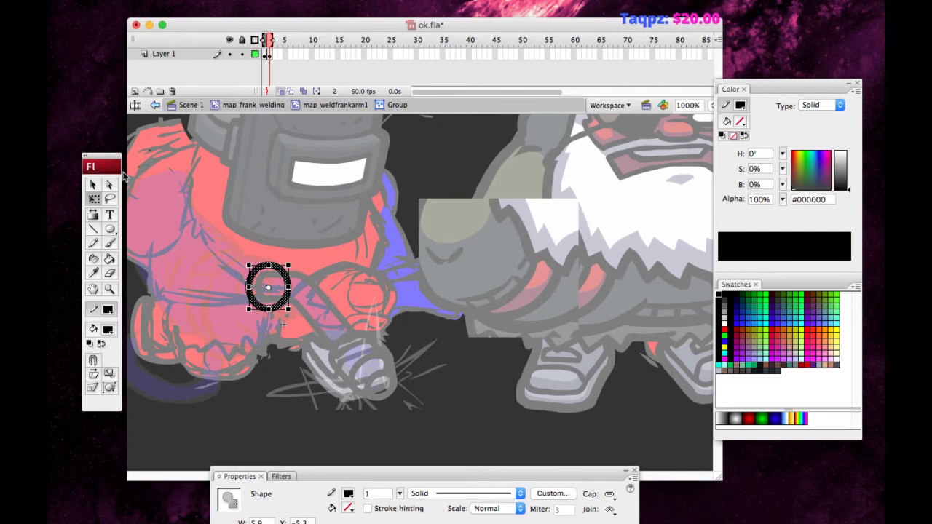
pyautogui.press('v')
pyautogui.click(285, 291)
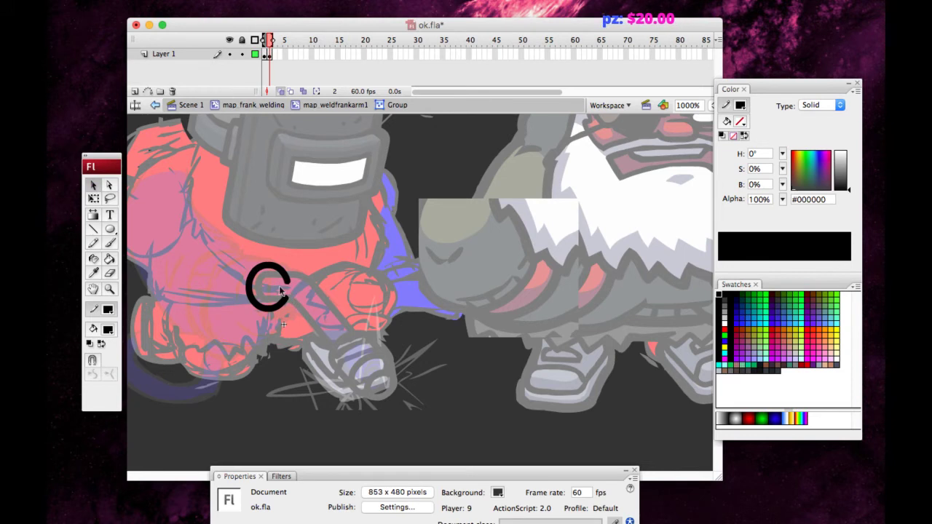
pyautogui.doubleClick(228, 304)
pyautogui.press('super+b')
pyautogui.click(236, 249)
pyautogui.click(288, 279)
pyautogui.press('Delete')
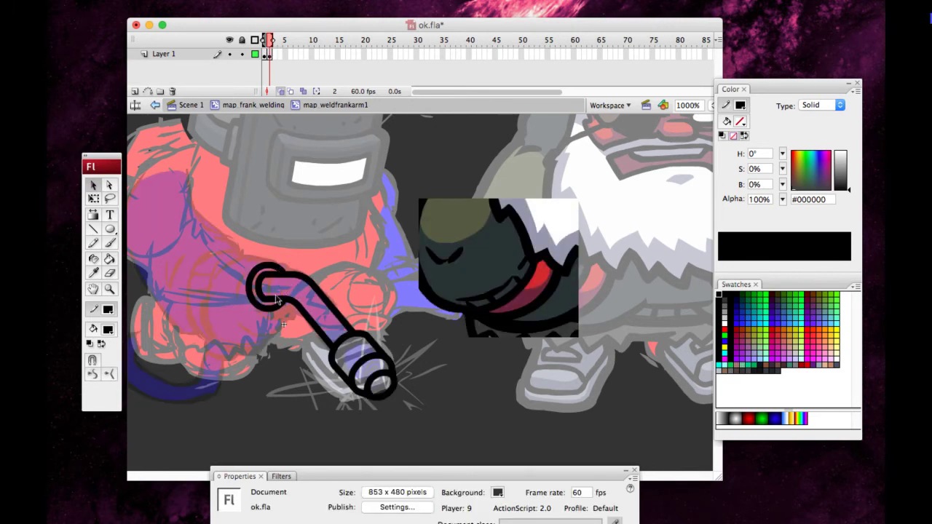
pyautogui.click(278, 304)
pyautogui.click(230, 314)
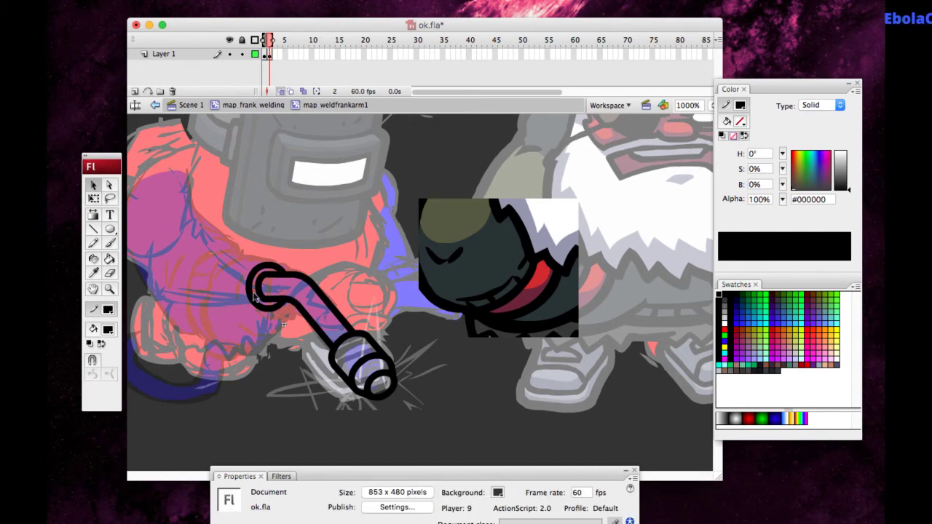
# Duplicate the open ring as a group and offset the copy to the left, behind the tube's end.
pyautogui.click(252, 298)
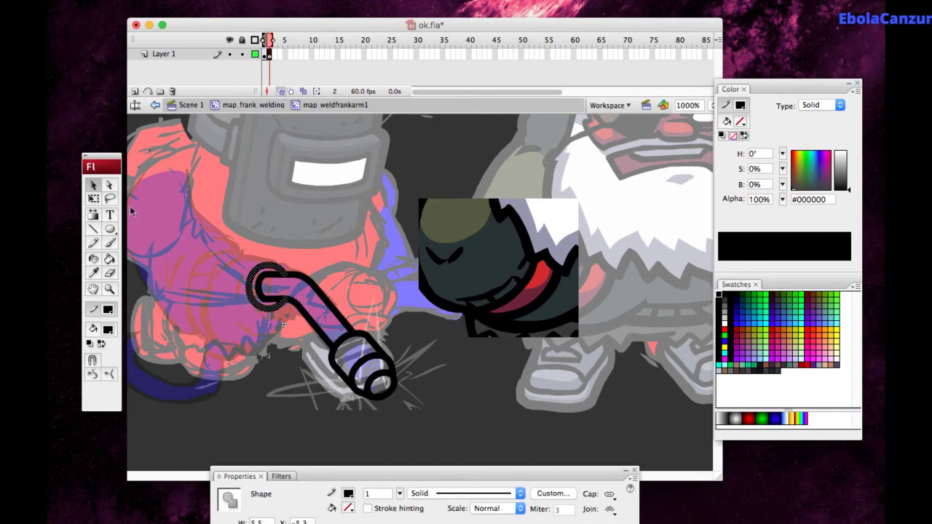
pyautogui.moveTo(262, 284)
pyautogui.mouseDown()
pyautogui.moveTo(415, 289)
pyautogui.moveTo(222, 294)
pyautogui.moveTo(227, 301)
pyautogui.mouseUp()
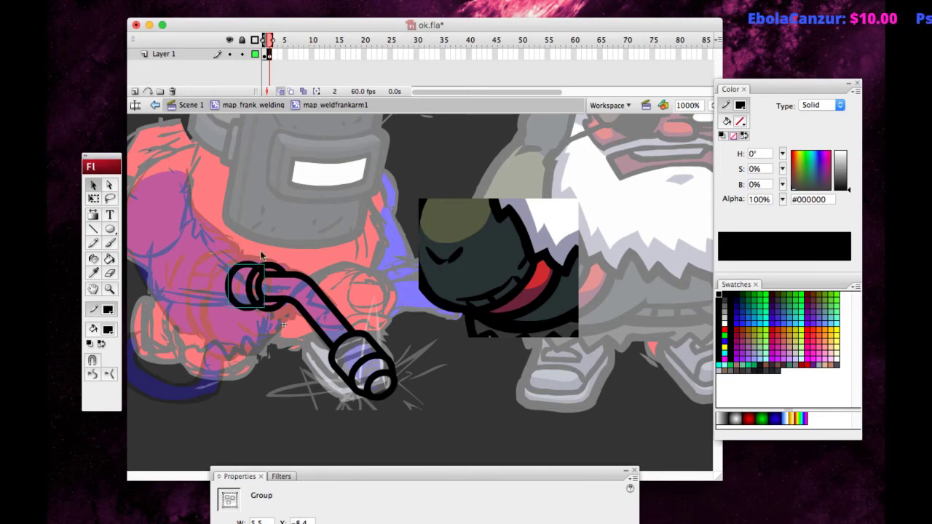
pyautogui.doubleClick(224, 279)
pyautogui.doubleClick(234, 297)
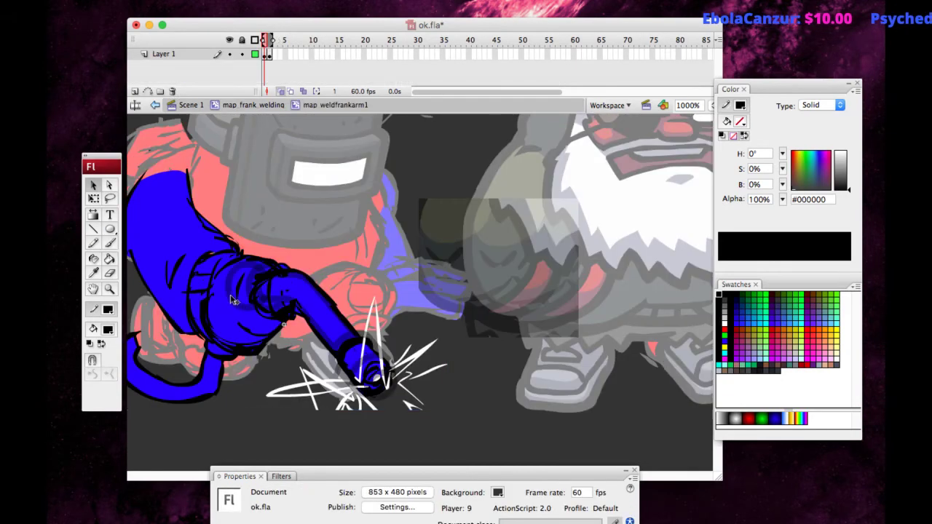
pyautogui.press('.')
# Cut the copied ring with a vertical line through its centre inside the group, deleting the right-hand arcs and the cutting line.
pyautogui.doubleClick(231, 292)
pyautogui.press('n')
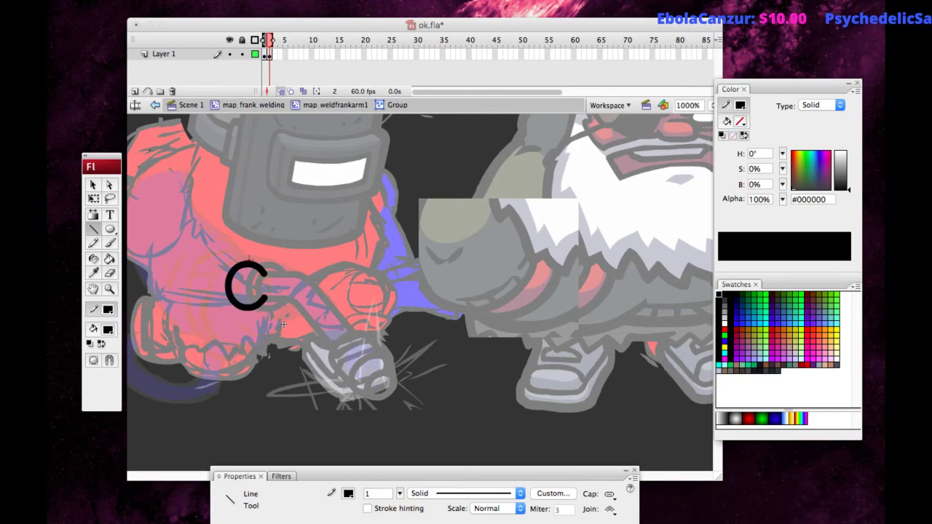
pyautogui.moveTo(247, 252); pyautogui.dragTo(248, 348)
pyautogui.press('v')
pyautogui.click(262, 305)
pyautogui.click(263, 307)
pyautogui.click(248, 256)
pyautogui.press('Delete')
pyautogui.click(248, 287)
pyautogui.press('Delete')
pyautogui.click(252, 308)
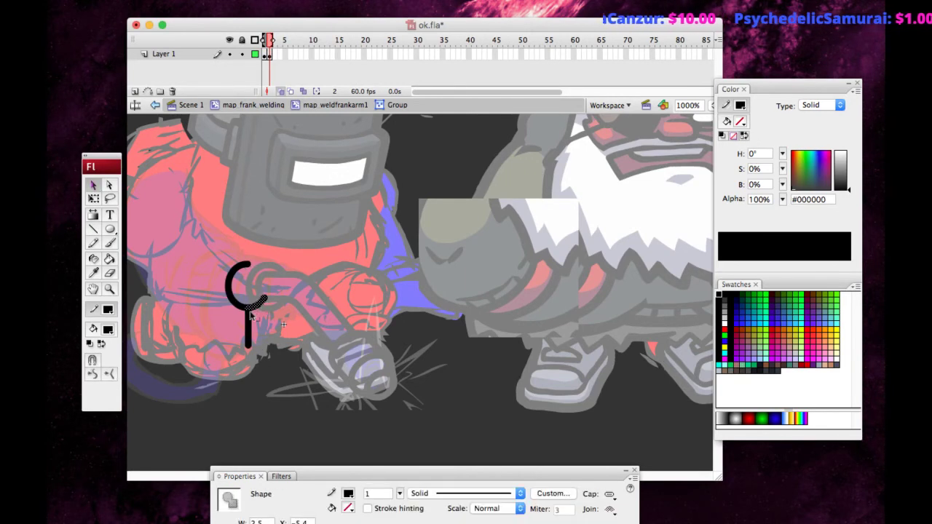
pyautogui.press('Delete')
pyautogui.click(248, 333)
pyautogui.press('Delete')
pyautogui.doubleClick(198, 303)
# Nudge the half-ring group right toward the open ring and slightly down to line up with it.
pyautogui.moveTo(225, 285); pyautogui.dragTo(226, 288)
pyautogui.press('Right')
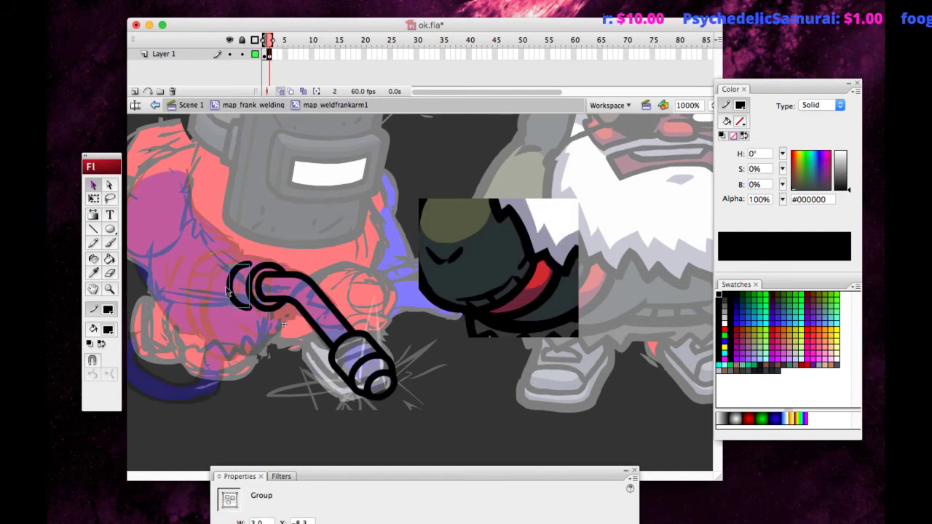
pyautogui.hotkey('shift', 'Right')
pyautogui.press('Right')
pyautogui.press('Right')
pyautogui.press('Right')
pyautogui.press('Right')
pyautogui.press('Right')
pyautogui.press('Down')
pyautogui.press('Down')
pyautogui.press('Left')
pyautogui.press('Left')
pyautogui.press('Left')
pyautogui.press('Left')
pyautogui.press('Left')
pyautogui.press('Left')
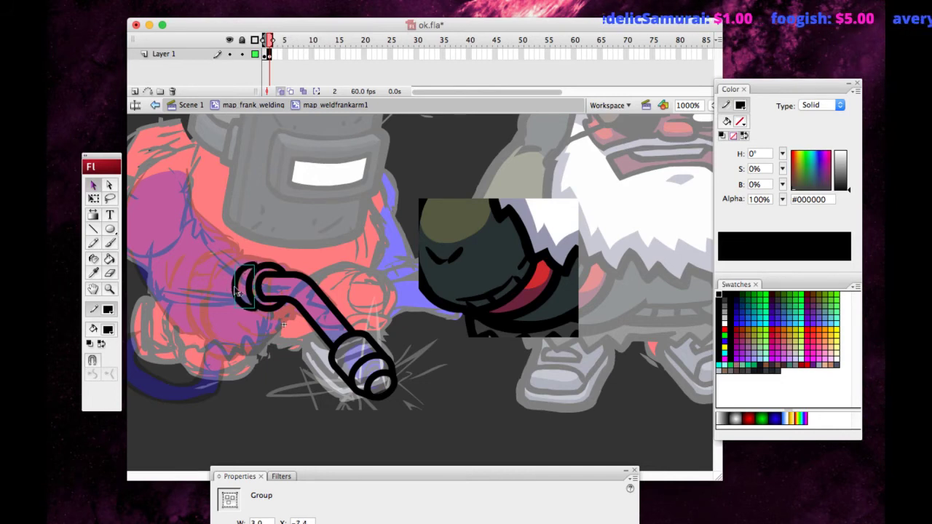
# Inside the half-ring group, draw a horizontal line from the upper end and copy it to the lower end.
pyautogui.doubleClick(236, 291)
pyautogui.click(93, 229)
pyautogui.moveTo(253, 244)
pyautogui.mouseDown()
pyautogui.moveTo(307, 245)
pyautogui.moveTo(257, 265)
pyautogui.moveTo(264, 242)
pyautogui.moveTo(256, 272)
pyautogui.mouseUp()
pyautogui.click(93, 185)
pyautogui.click(261, 245)
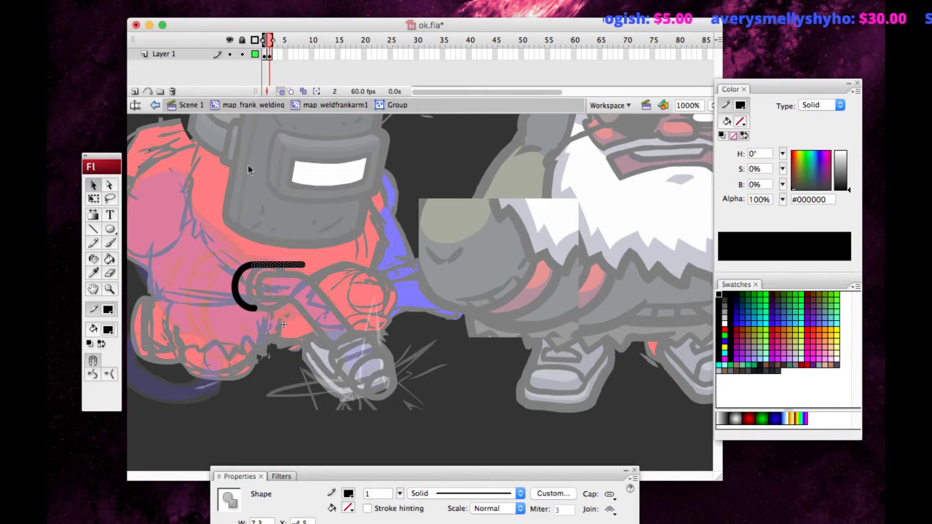
pyautogui.press('super+v')
pyautogui.moveTo(393, 295); pyautogui.dragTo(256, 307)
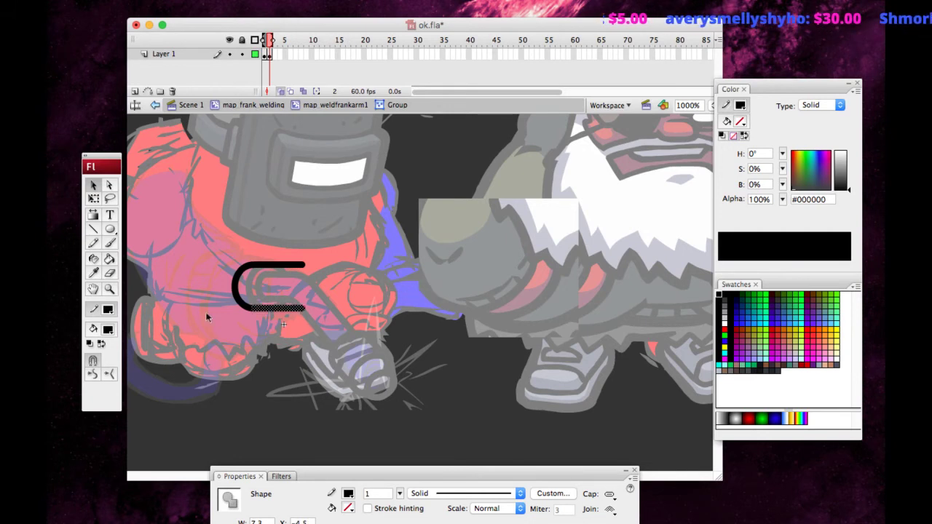
pyautogui.doubleClick(217, 317)
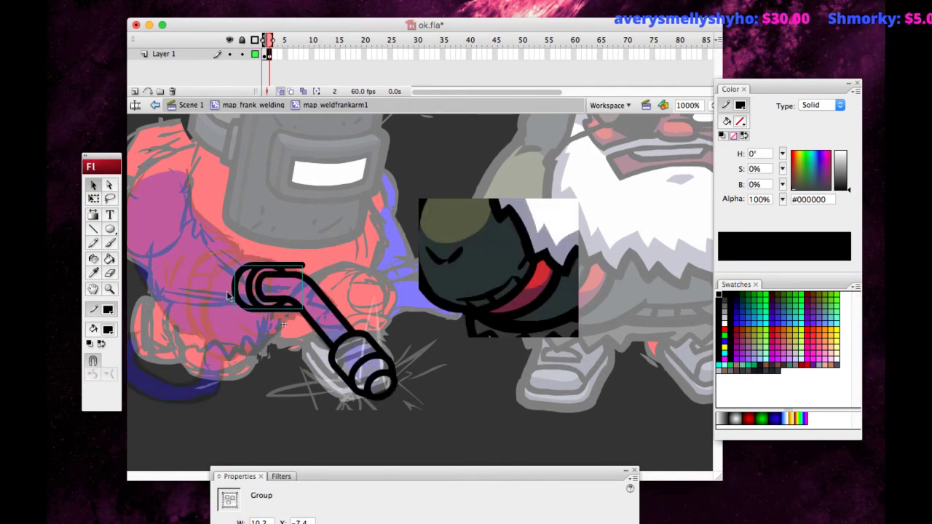
# Try to break the extended half-ring group apart and trim its overhanging lines over the tube.
pyautogui.click(222, 313)
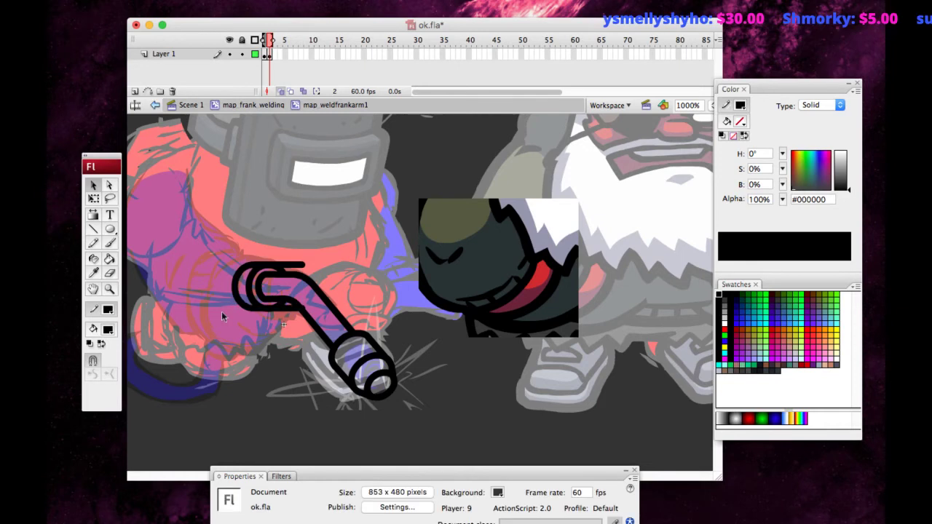
pyautogui.click(255, 55)
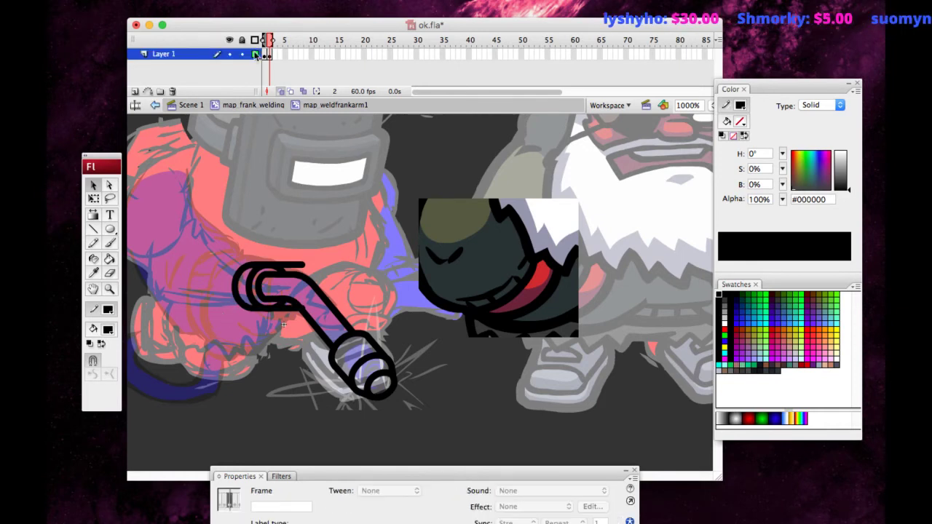
pyautogui.click(269, 55)
pyautogui.click(281, 241)
pyautogui.click(286, 265)
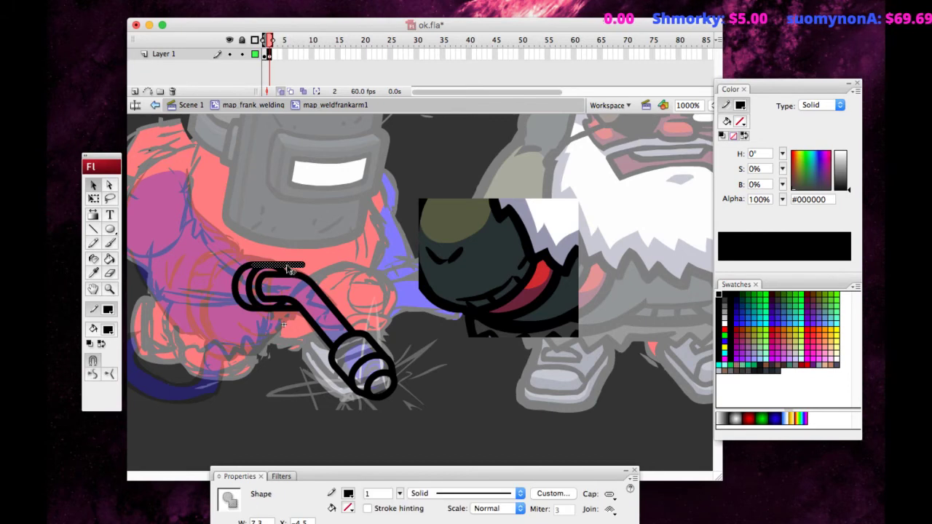
pyautogui.press('super+z')
pyautogui.click(228, 109)
pyautogui.press('super+a')
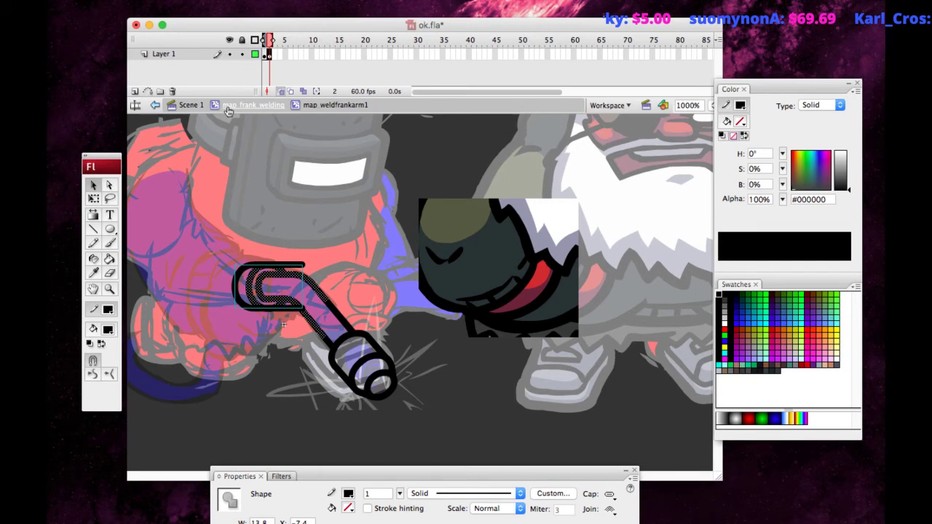
pyautogui.click(187, 160)
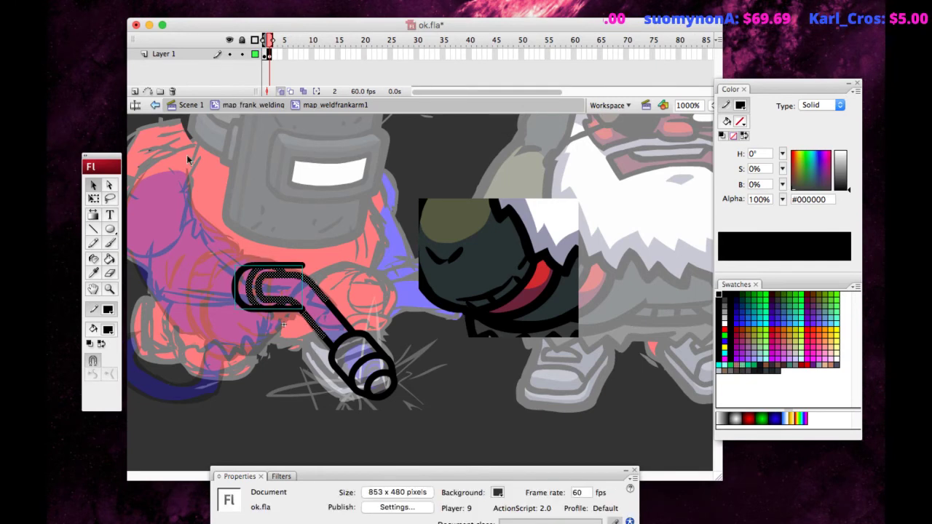
# Shorten both horizontal lines inside the half-ring group and break the group apart into the tube outline.
pyautogui.doubleClick(235, 293)
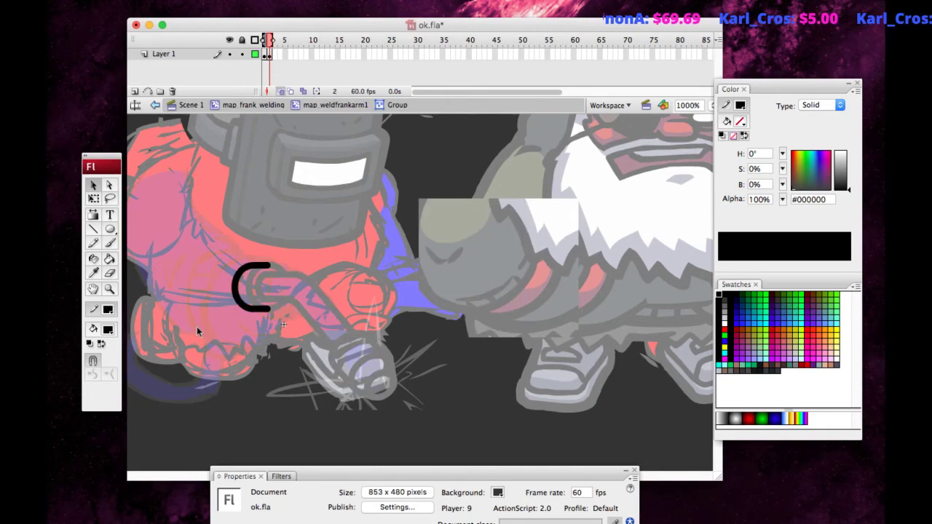
pyautogui.press('super+z')
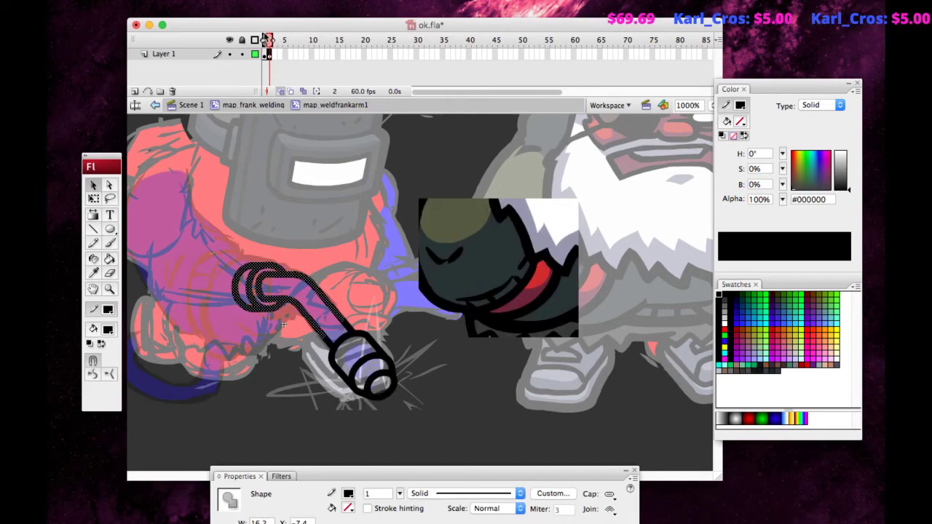
pyautogui.click(197, 255)
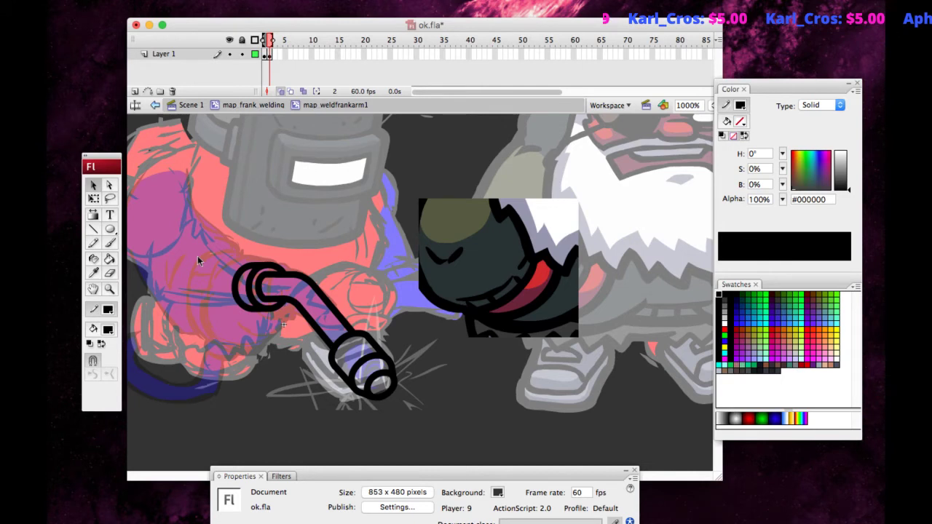
pyautogui.press('h')
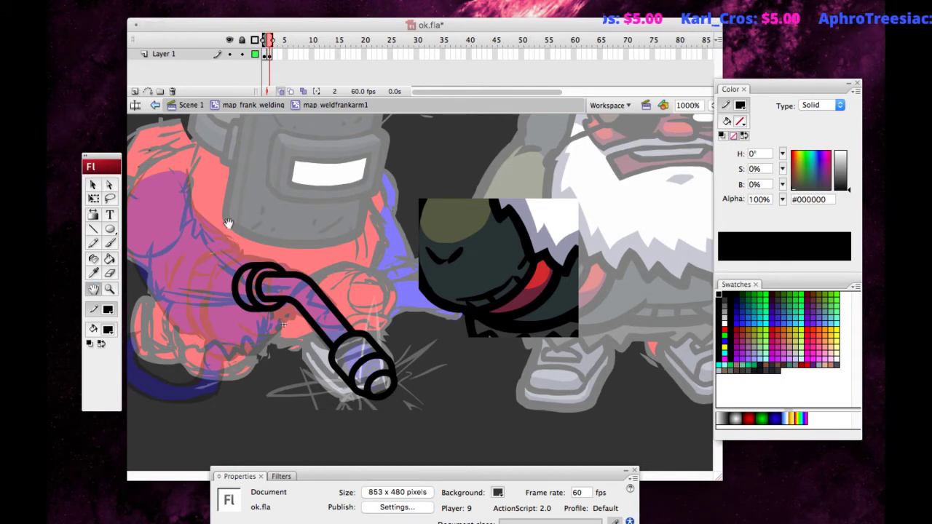
pyautogui.moveTo(230, 225); pyautogui.dragTo(216, 206)
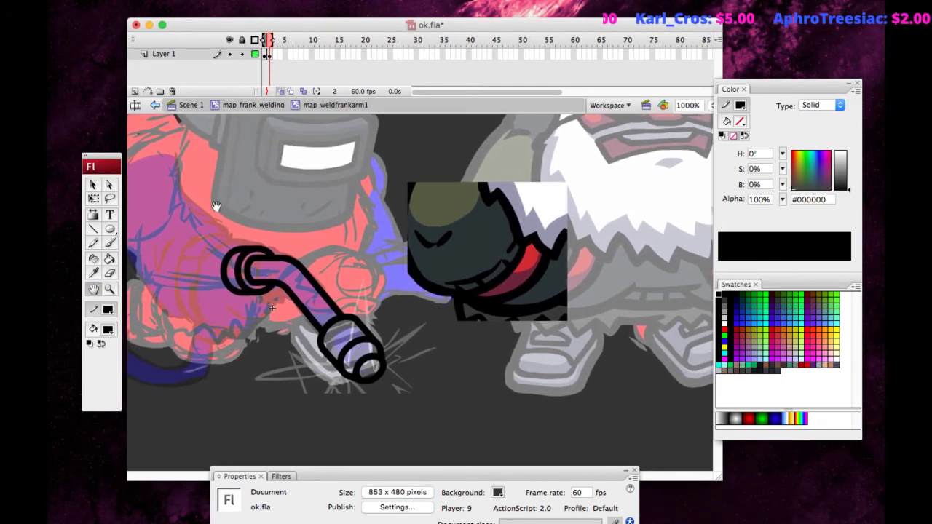
pyautogui.moveTo(217, 205)
pyautogui.mouseDown()
pyautogui.moveTo(223, 197)
pyautogui.moveTo(241, 210)
pyautogui.moveTo(222, 197)
pyautogui.mouseUp()
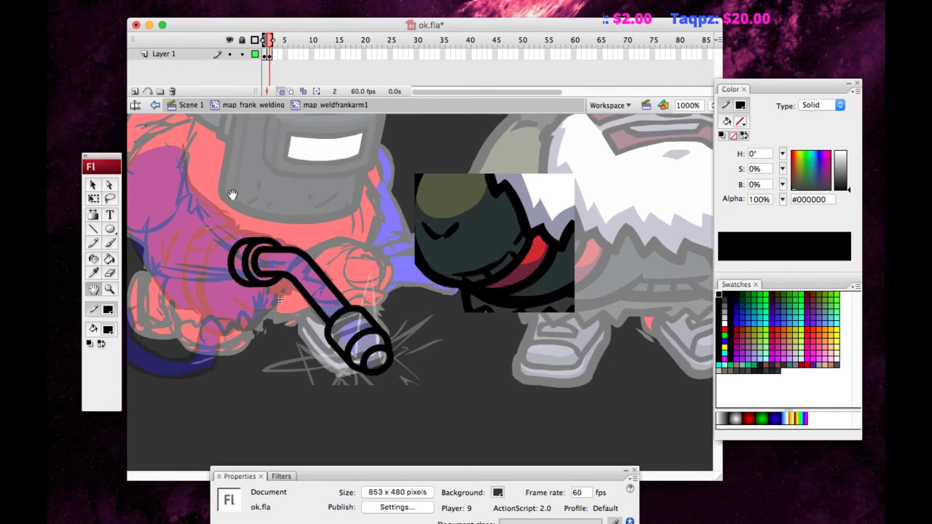
pyautogui.moveTo(232, 195); pyautogui.dragTo(228, 190)
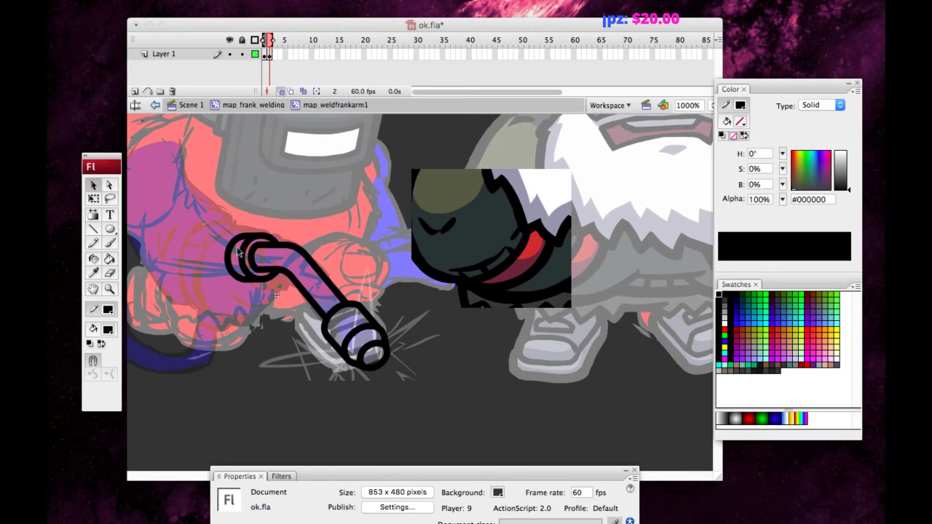
pyautogui.click(256, 245)
pyautogui.click(215, 242)
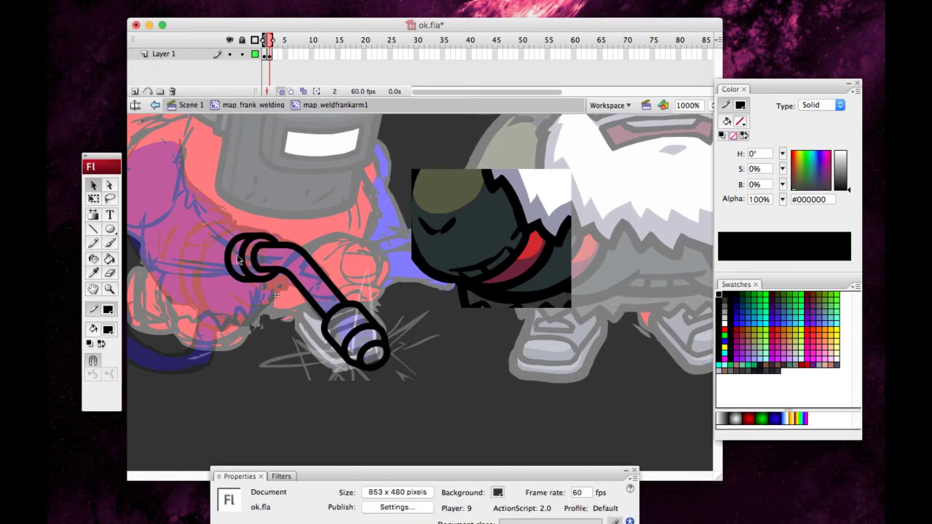
# Fill the opening at the torch's tip with black using the Paint Bucket.
pyautogui.click(94, 289)
pyautogui.moveTo(193, 200)
pyautogui.mouseDown()
pyautogui.moveTo(187, 164)
pyautogui.moveTo(155, 166)
pyautogui.mouseUp()
pyautogui.click(109, 260)
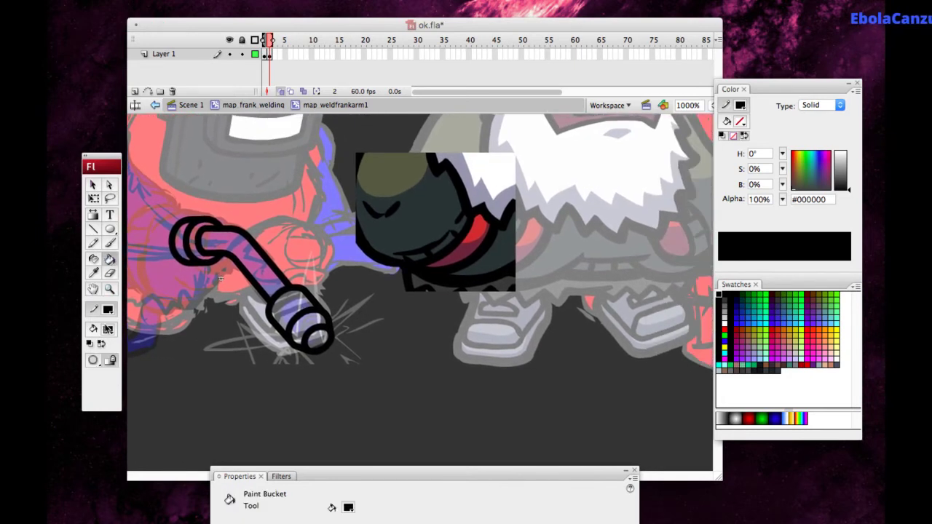
pyautogui.click(108, 329)
pyautogui.click(88, 366)
pyautogui.click(314, 336)
# Scale down the black fill inside the torch tip with Free Transform and nudge it slightly right.
pyautogui.click(95, 199)
pyautogui.click(315, 335)
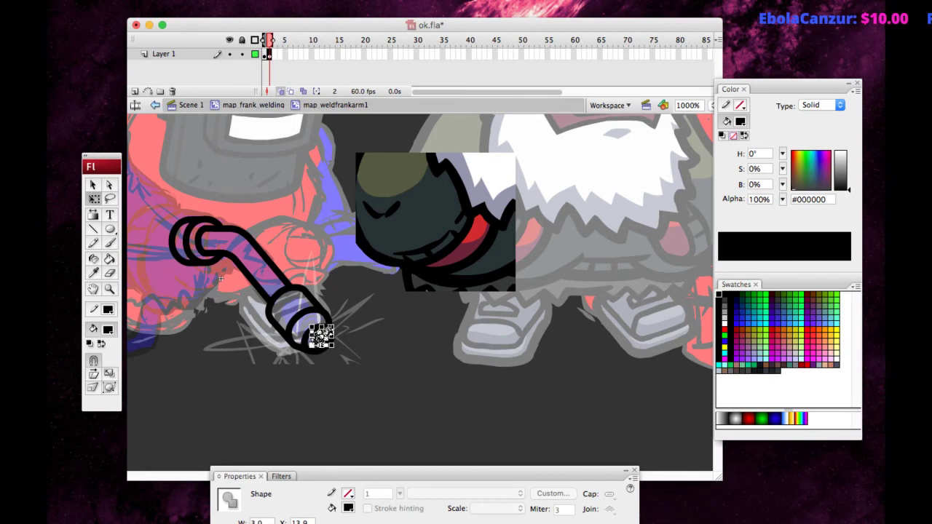
pyautogui.press('super+equal')
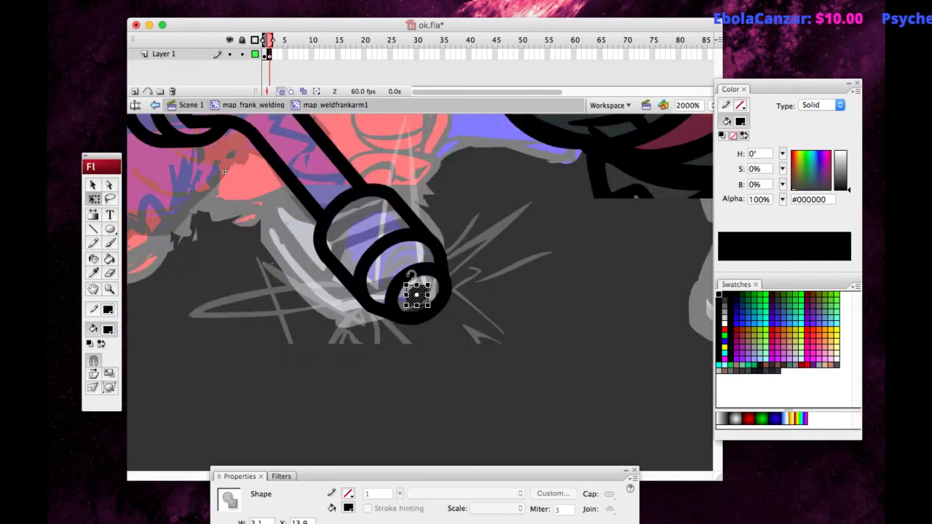
pyautogui.press('Right')
pyautogui.press('Right')
pyautogui.press('Right')
pyautogui.press('Right')
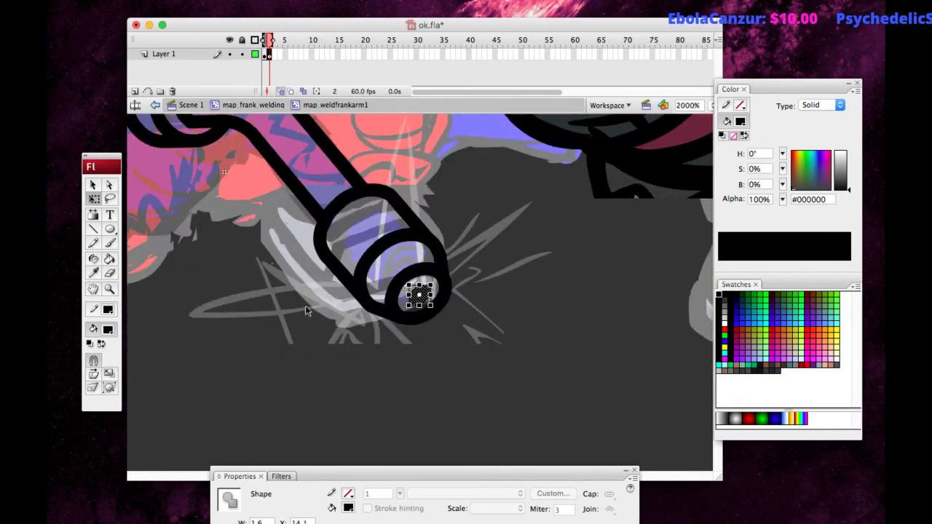
pyautogui.click(297, 347)
# Check the torch against the whole character at 500% zoom and save the document.
pyautogui.press('super+minus')
pyautogui.press('super+minus')
pyautogui.press('super+minus')
pyautogui.press('super+a')
pyautogui.press('super+equal')
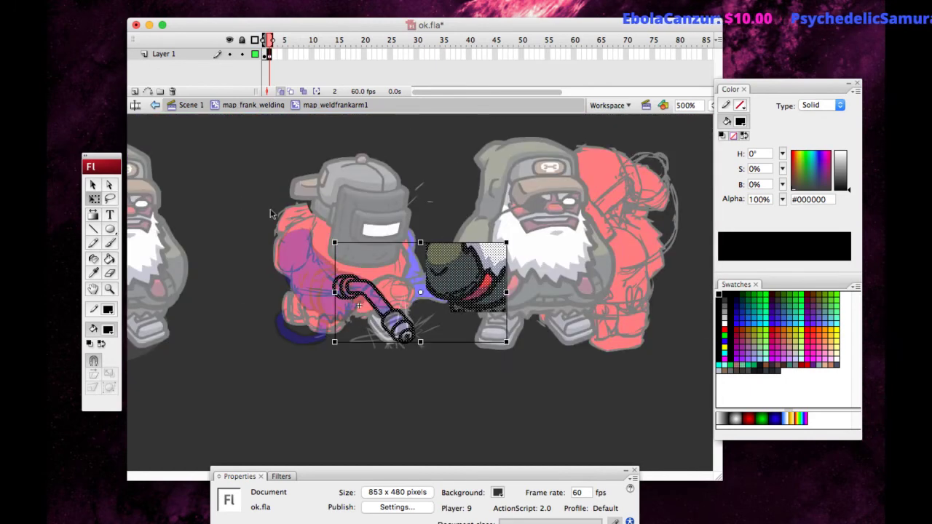
pyautogui.press('super+equal')
pyautogui.press('super+minus')
pyautogui.click(173, 200)
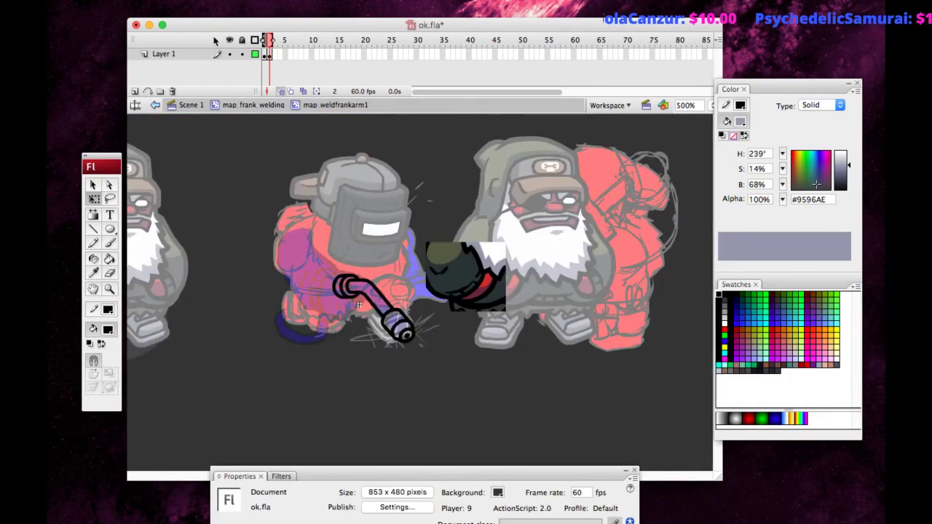
pyautogui.press('super+s')
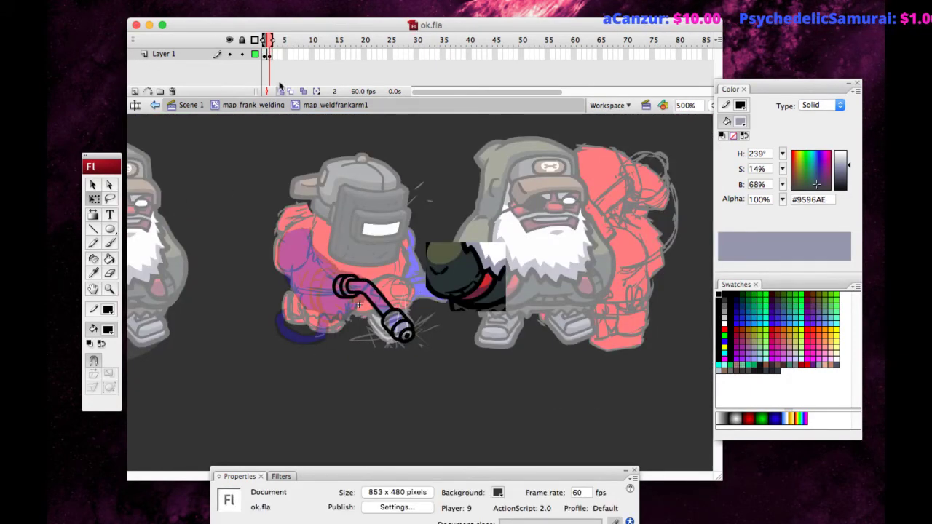
# Select the inner ring arcs at both ends of the torch and set their stroke colour to red #FF0000.
pyautogui.click(262, 93)
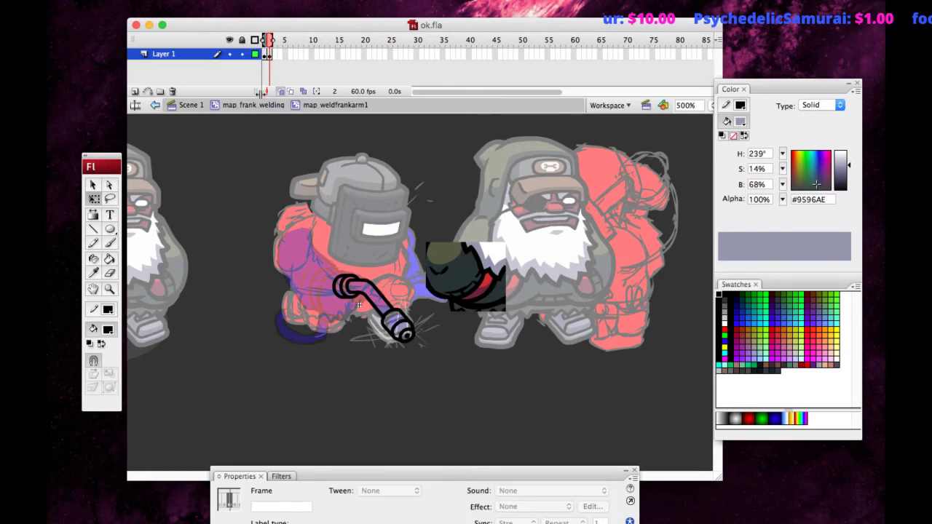
pyautogui.press('super+z')
pyautogui.press('super+equal')
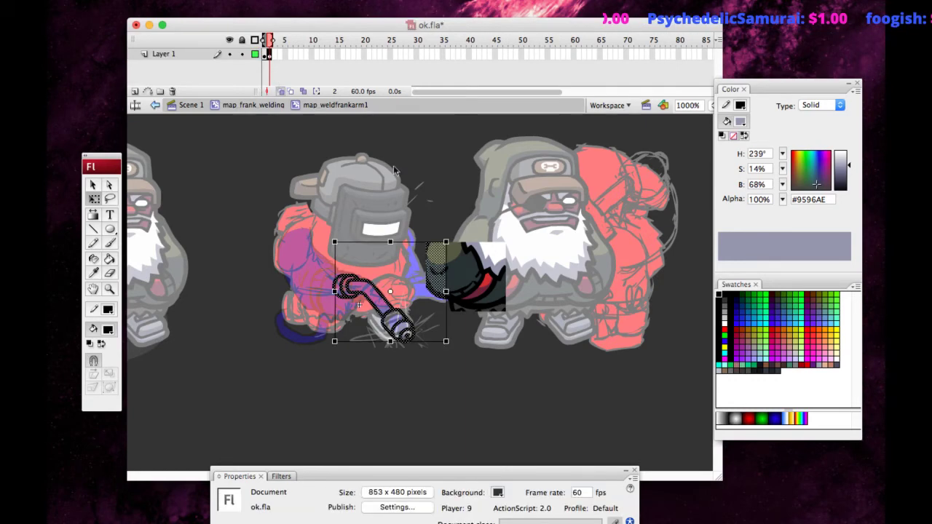
pyautogui.click(393, 168)
pyautogui.press('space')
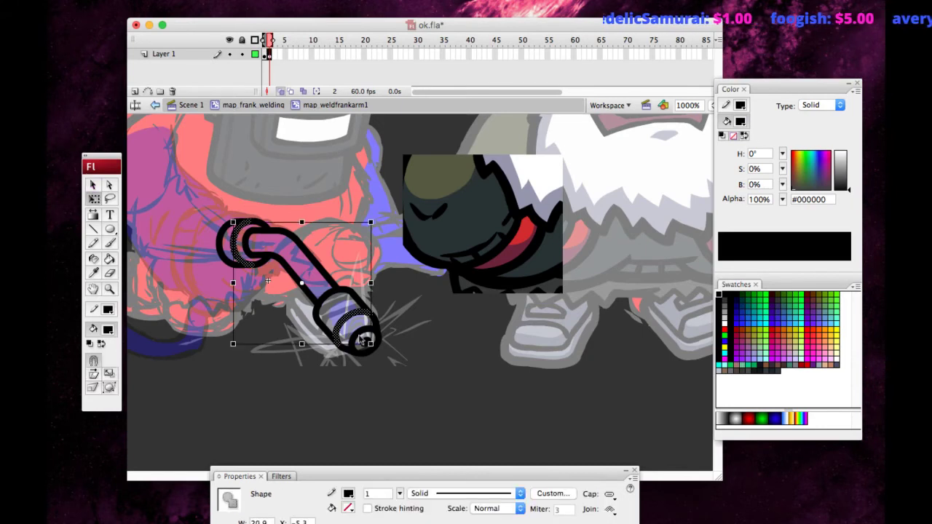
pyautogui.keyDown('shift'); pyautogui.click(357, 333); pyautogui.keyUp('shift')
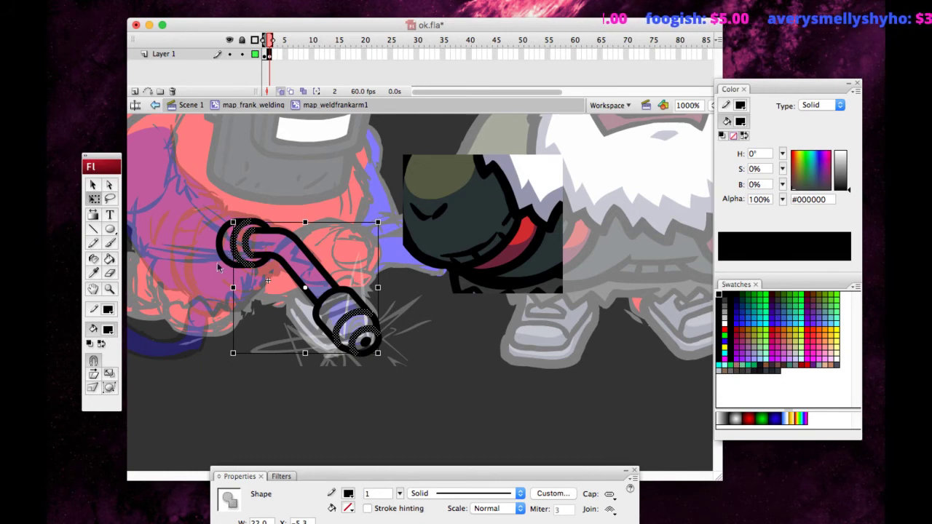
pyautogui.click(107, 329)
pyautogui.click(108, 390)
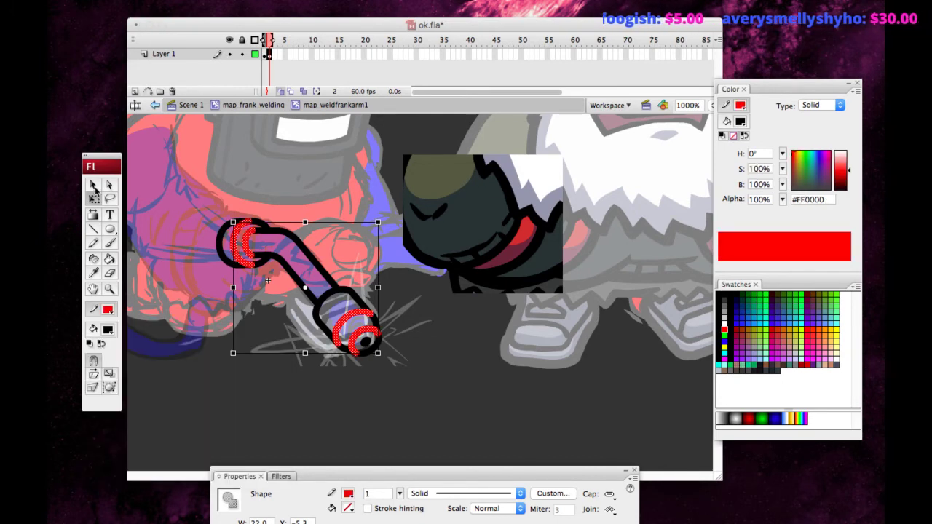
pyautogui.click(94, 186)
pyautogui.click(208, 267)
# Group the torch's black outline strokes and convert the lines to fills inside the group.
pyautogui.doubleClick(266, 255)
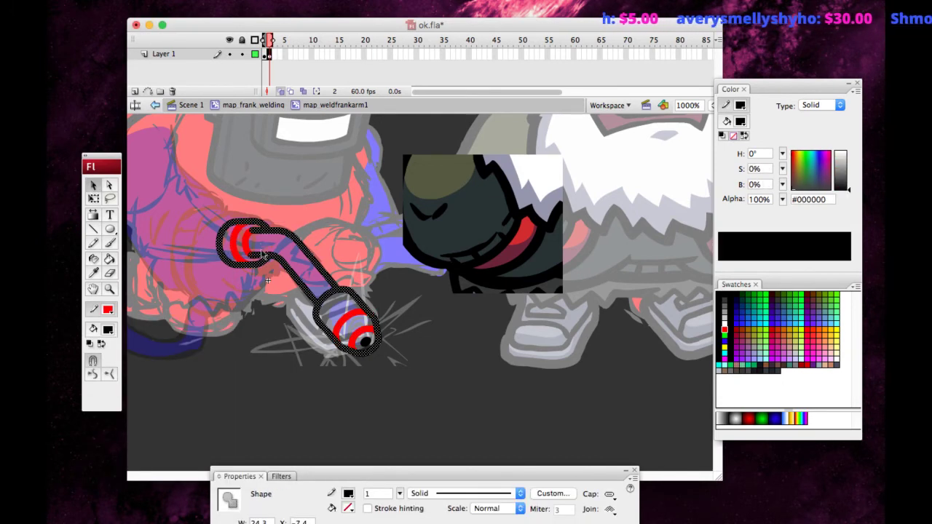
pyautogui.press('super+g')
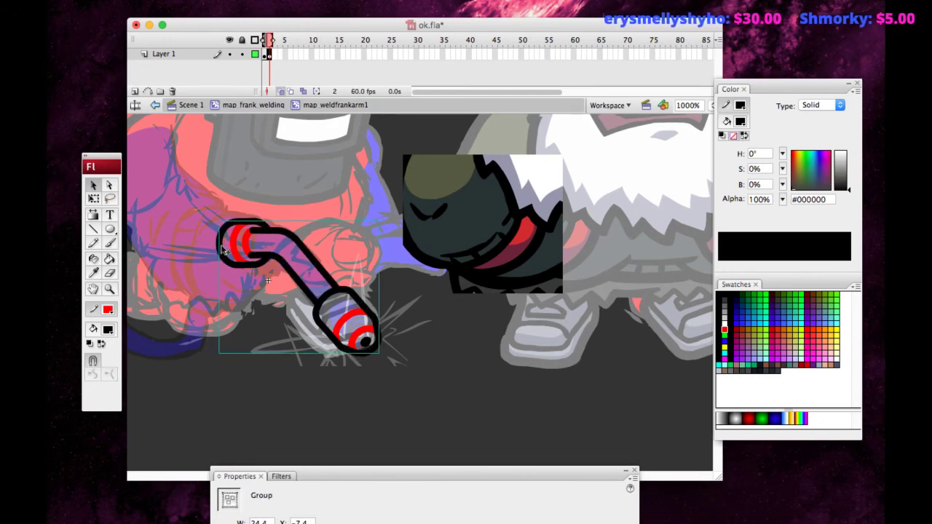
pyautogui.doubleClick(226, 250)
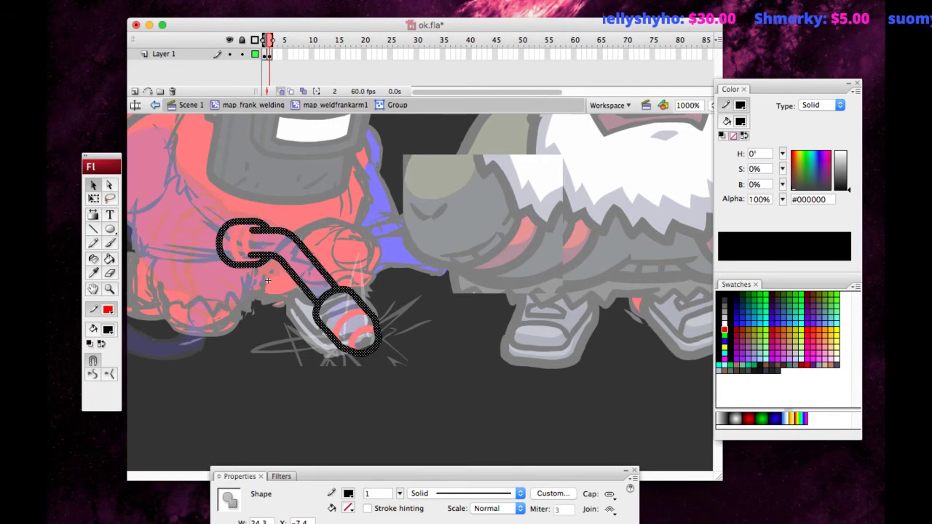
pyautogui.press('super+shift+c')
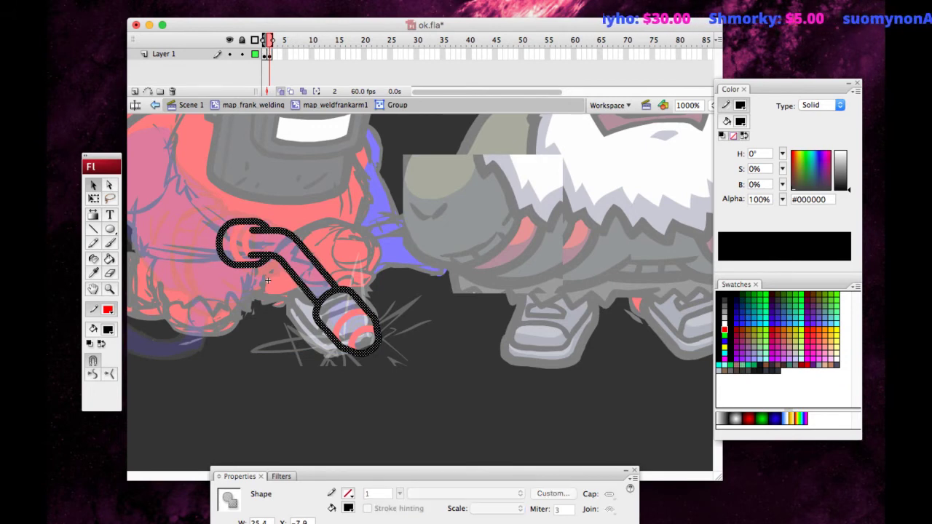
pyautogui.click(176, 236)
pyautogui.doubleClick(194, 271)
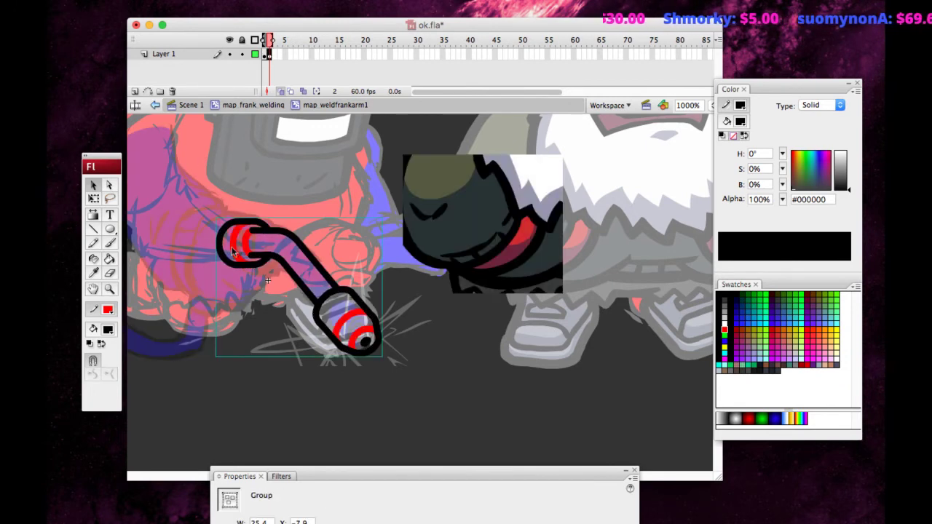
# Break the black outline group apart and convert the red ring arcs from lines to fills.
pyautogui.press('super+b')
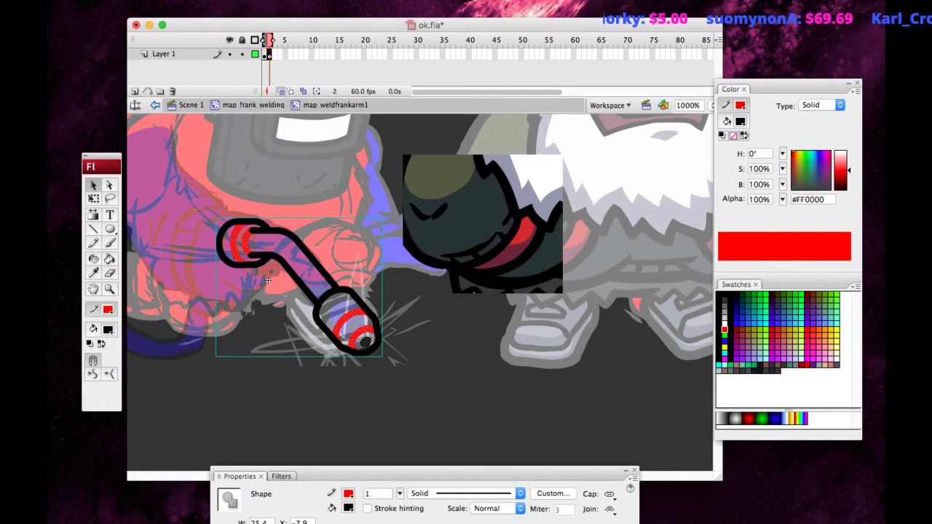
pyautogui.press('super+shift+c')
pyautogui.click(174, 164)
# Set the fill colour to blue #0000FF and select the torch's black outline group.
pyautogui.click(108, 329)
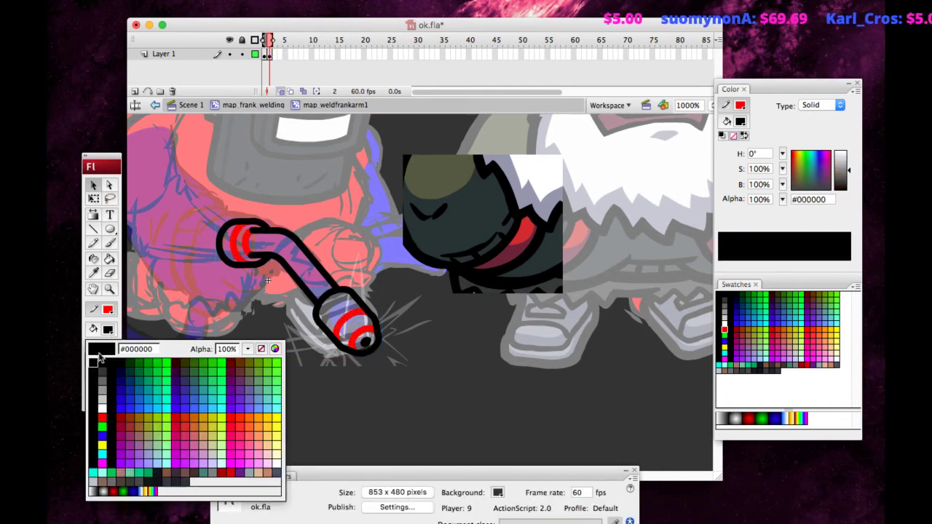
pyautogui.click(102, 435)
pyautogui.click(226, 251)
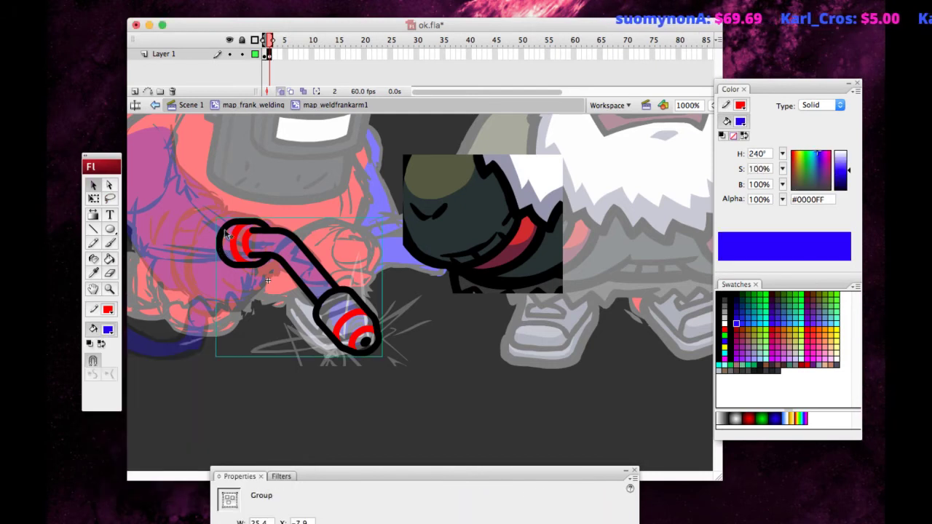
pyautogui.press('super+b')
pyautogui.press('super+y')
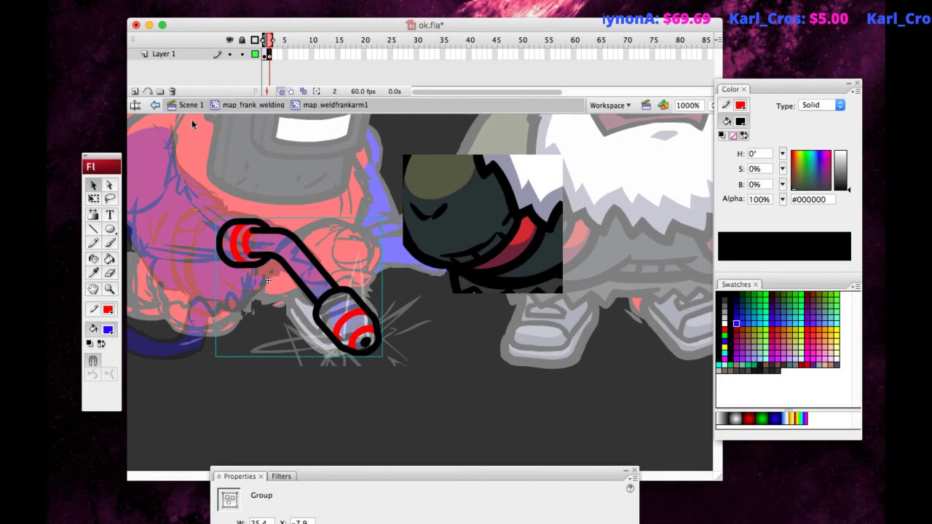
pyautogui.press('e')
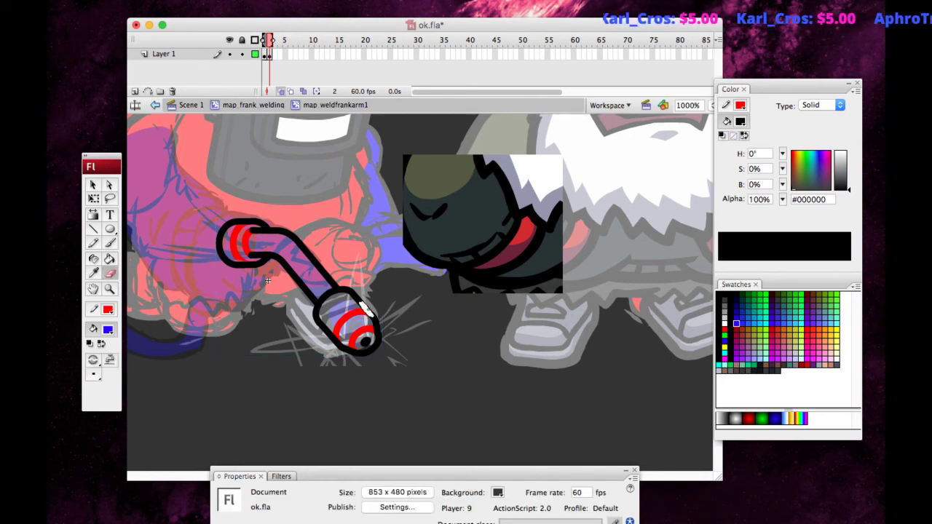
pyautogui.moveTo(337, 345); pyautogui.dragTo(331, 339)
pyautogui.press('v')
pyautogui.press('super+a')
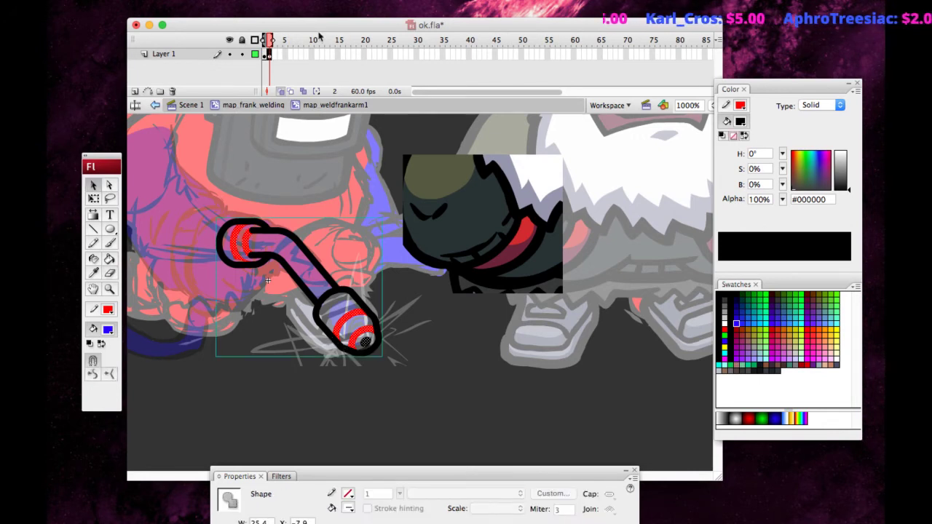
pyautogui.press('Delete')
pyautogui.press('super+z')
pyautogui.press('super+g')
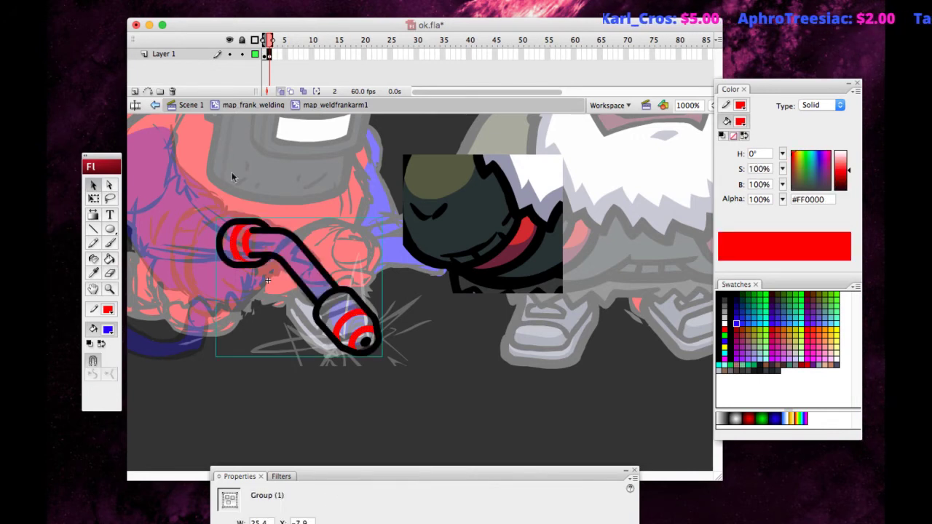
pyautogui.press('Delete')
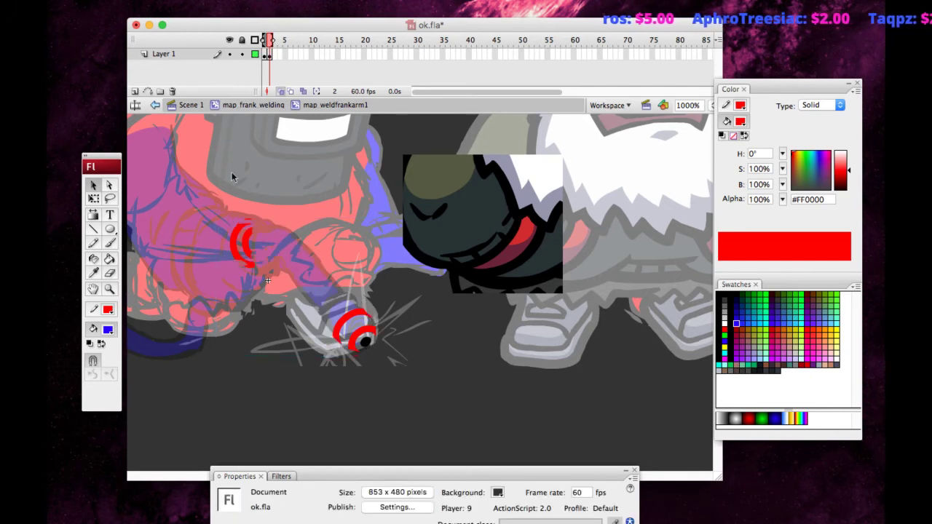
pyautogui.press('super+z')
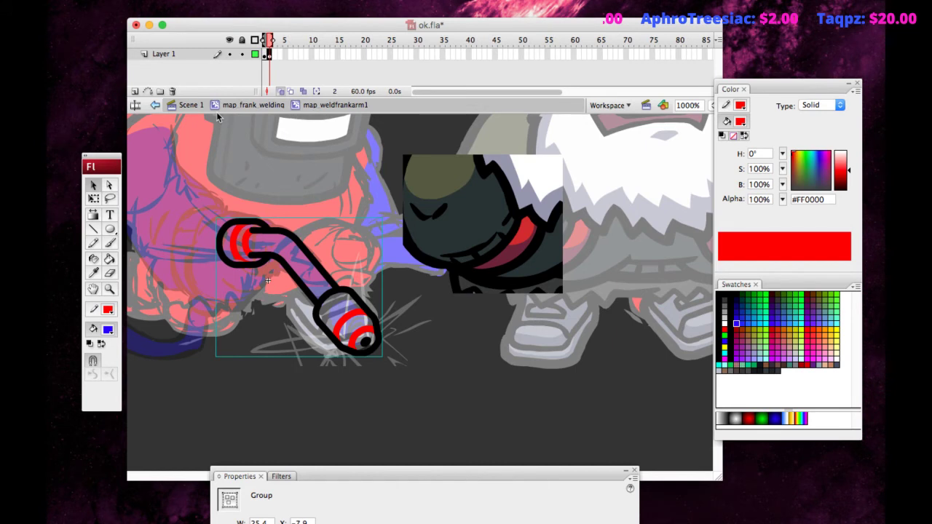
# Outline the red ring bands of the torch with a white #FFFFFF hairline stroke using the Ink Bottle.
pyautogui.press('s')
pyautogui.click(451, 492)
pyautogui.click(429, 386)
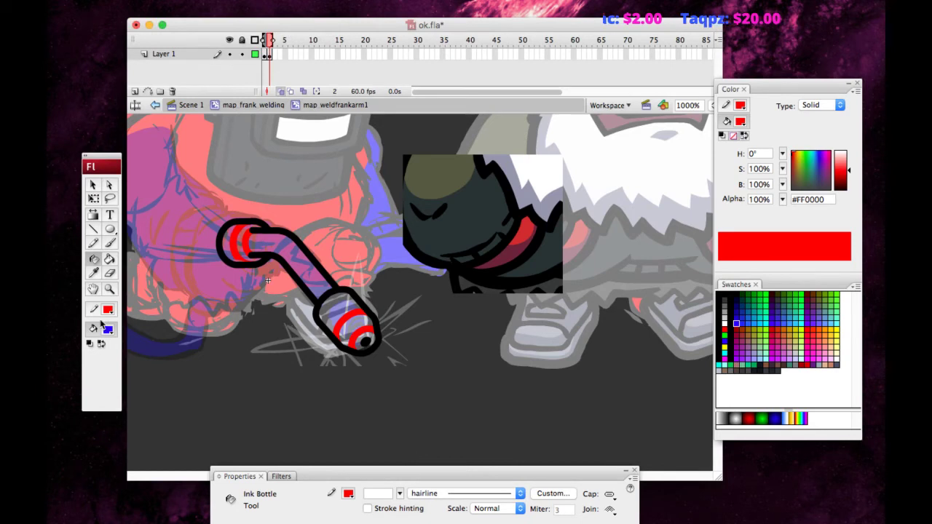
pyautogui.click(108, 309)
pyautogui.click(115, 361)
pyautogui.click(248, 241)
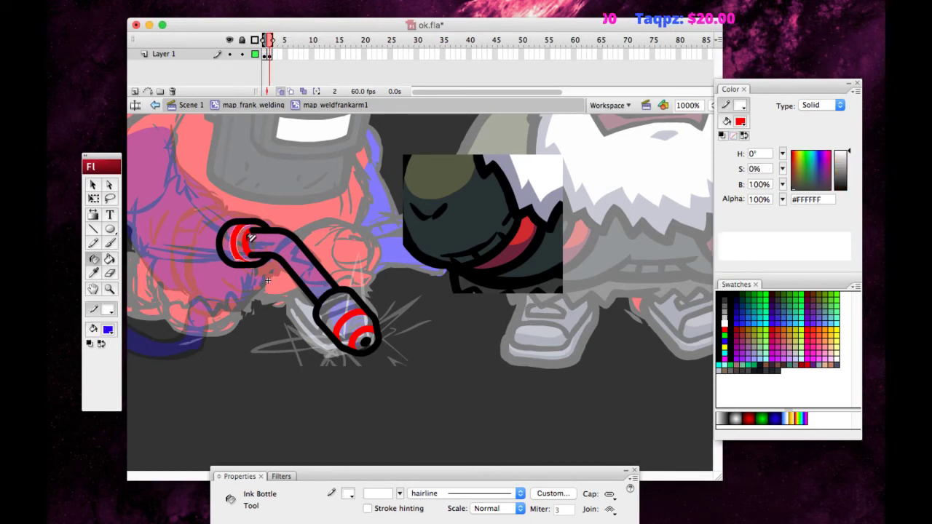
pyautogui.click(251, 237)
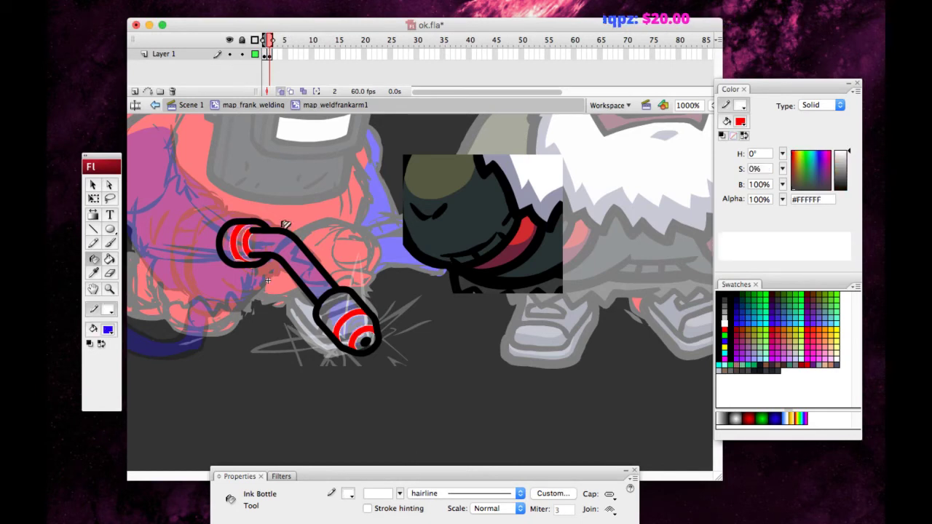
# Remove the red fills from the ring bands at both ends of the torch, keeping only their white hairlines.
pyautogui.click(109, 273)
pyautogui.click(94, 360)
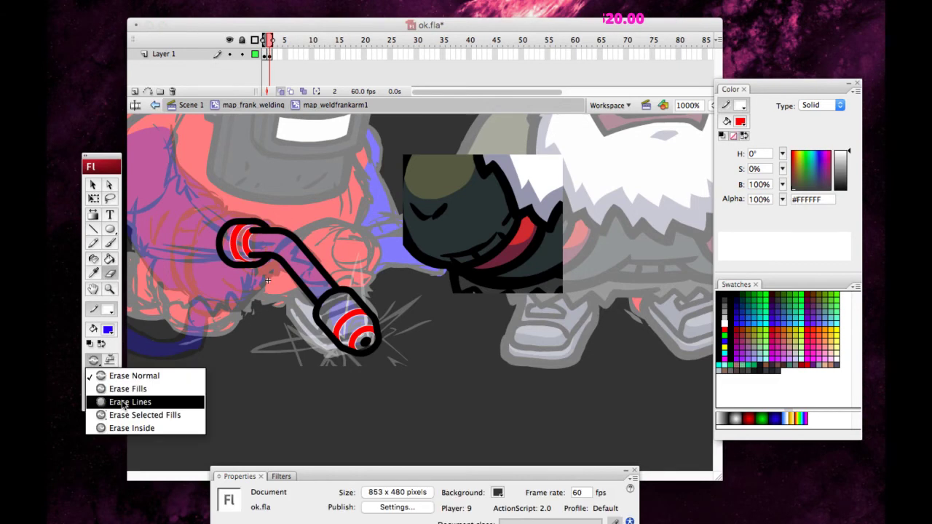
pyautogui.click(124, 402)
pyautogui.press('super+minus')
pyautogui.moveTo(368, 311)
pyautogui.mouseDown()
pyautogui.moveTo(393, 300)
pyautogui.moveTo(397, 311)
pyautogui.mouseUp()
pyautogui.click(92, 186)
pyautogui.moveTo(297, 369); pyautogui.dragTo(443, 214)
pyautogui.press('super+equal')
pyautogui.press('super+equal')
pyautogui.press('Delete')
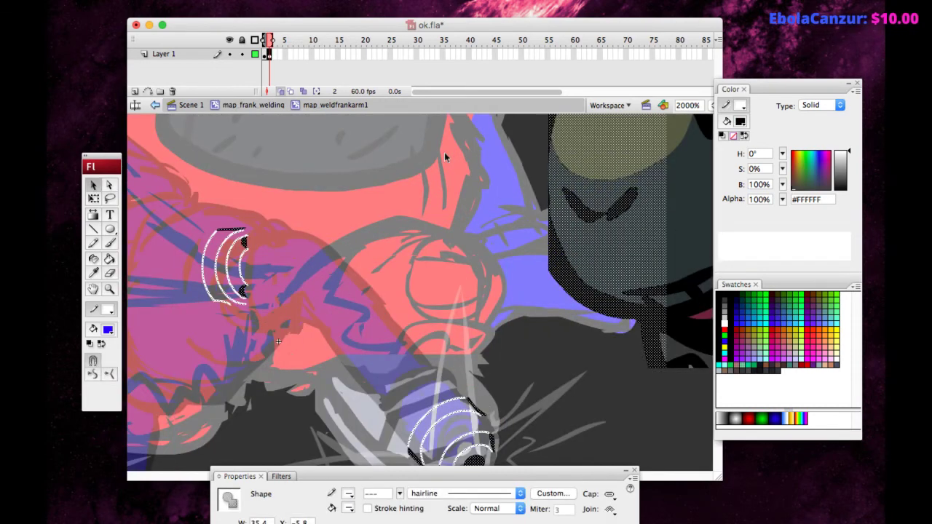
pyautogui.press('super+minus')
pyautogui.press('super+z')
pyautogui.click(445, 154)
pyautogui.moveTo(276, 368); pyautogui.dragTo(376, 206)
pyautogui.press('Delete')
pyautogui.moveTo(353, 307); pyautogui.dragTo(481, 402)
pyautogui.press('Delete')
pyautogui.click(327, 302)
pyautogui.press('super+b')
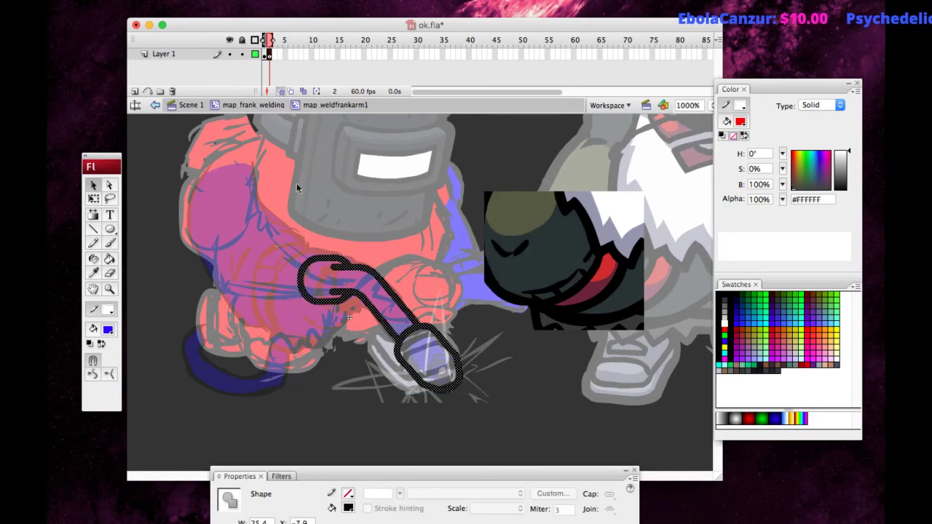
pyautogui.press('super+y')
pyautogui.press('super+y')
pyautogui.press('super+y')
pyautogui.press('super+y')
pyautogui.press('super+y')
pyautogui.press('super+y')
pyautogui.press('super+y')
pyautogui.press('super+y')
pyautogui.press('super+y')
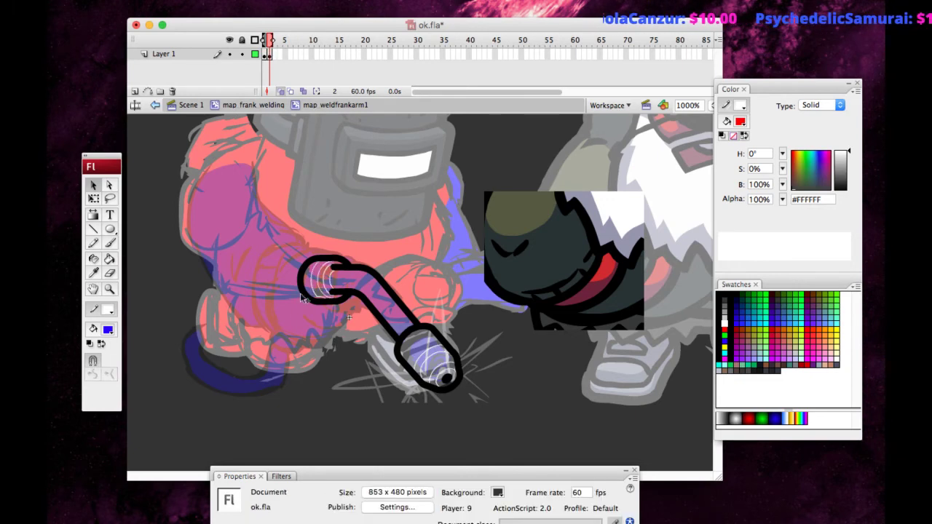
# Take the black outline off the torch and delete the stray line fragments around the handle-end ring.
pyautogui.press('super+z')
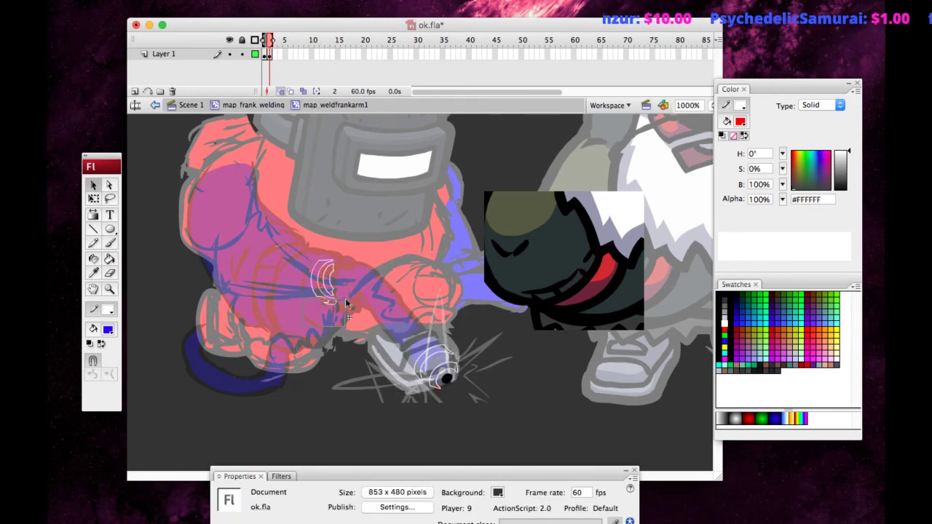
pyautogui.moveTo(345, 245); pyautogui.dragTo(312, 267)
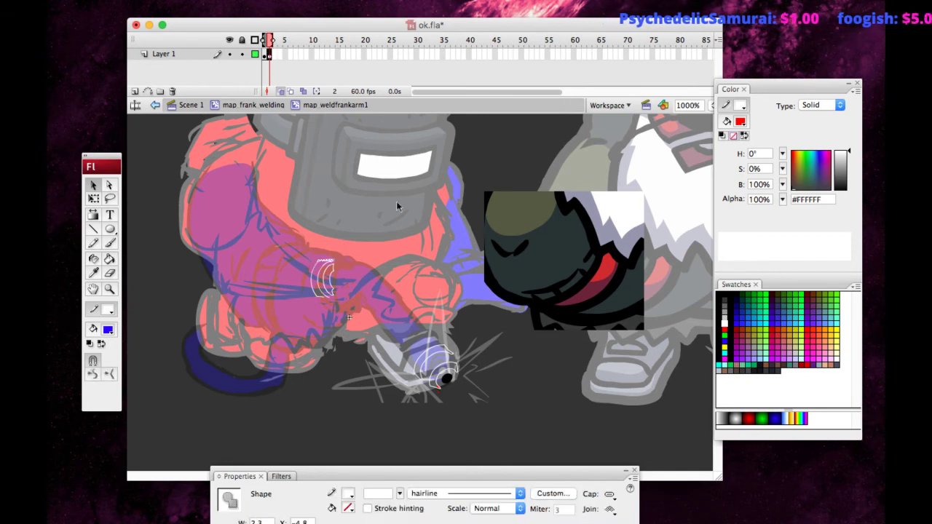
pyautogui.click(437, 298)
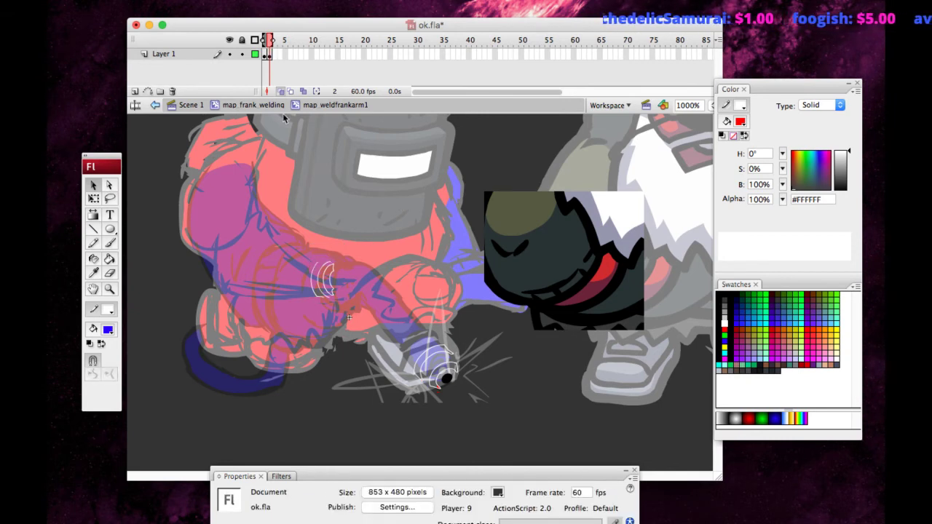
# Paste the torch's black outline back in place and break it apart.
pyautogui.press('super+shift+v')
pyautogui.press('super+b')
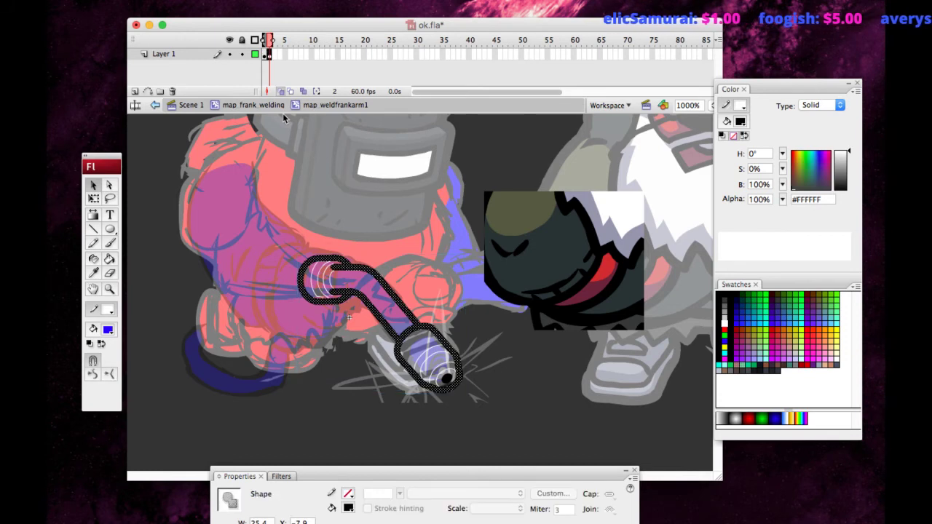
pyautogui.click(209, 264)
# Fill the ring bands at both ends of the torch with blue #0000FF using the Paint Bucket.
pyautogui.press('k')
pyautogui.click(316, 281)
pyautogui.click(325, 278)
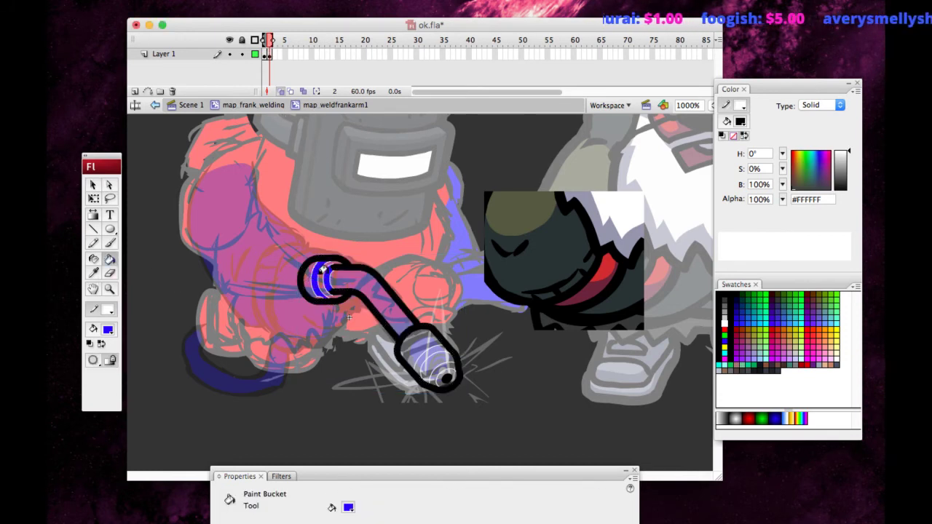
pyautogui.click(427, 355)
pyautogui.click(436, 368)
pyautogui.click(444, 375)
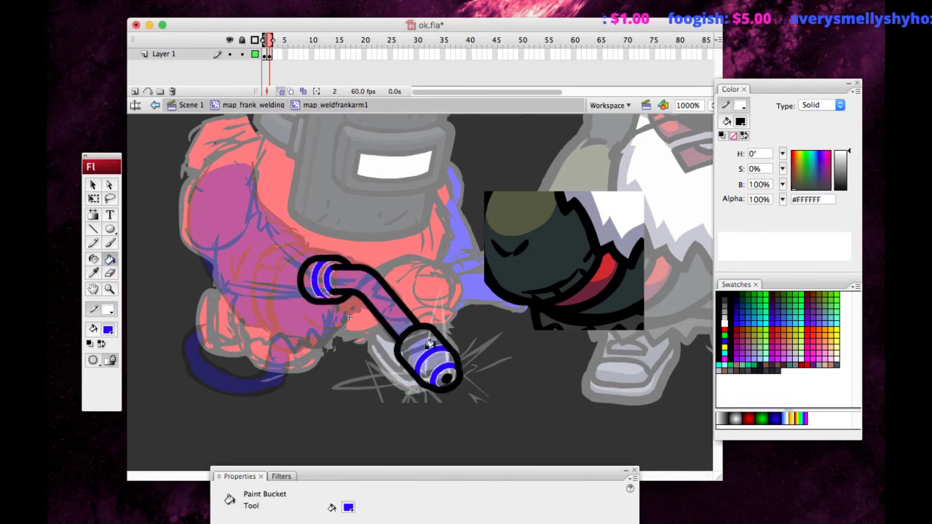
# Select the torch's black outline and group it separately from the blue ring bands.
pyautogui.click(109, 243)
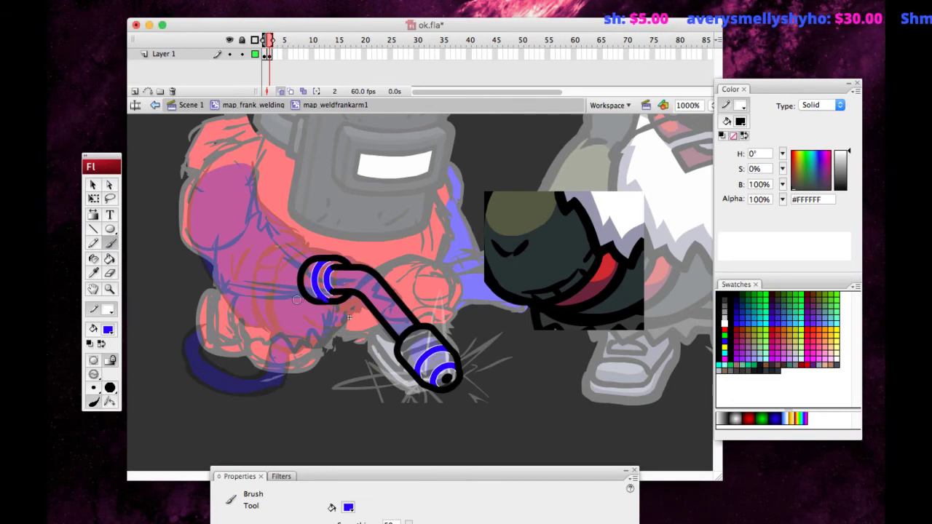
pyautogui.press('v')
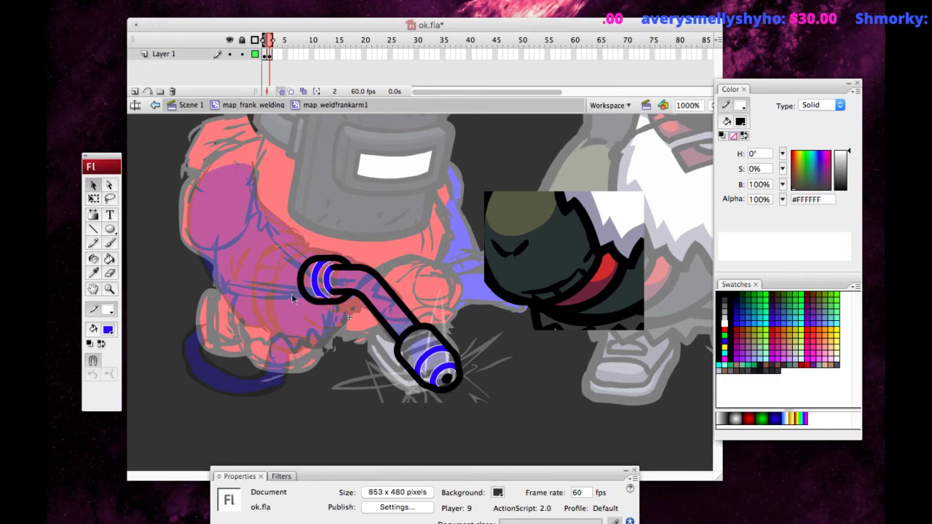
pyautogui.doubleClick(304, 289)
pyautogui.hotkey('ctrl', 'g')
pyautogui.press('b')
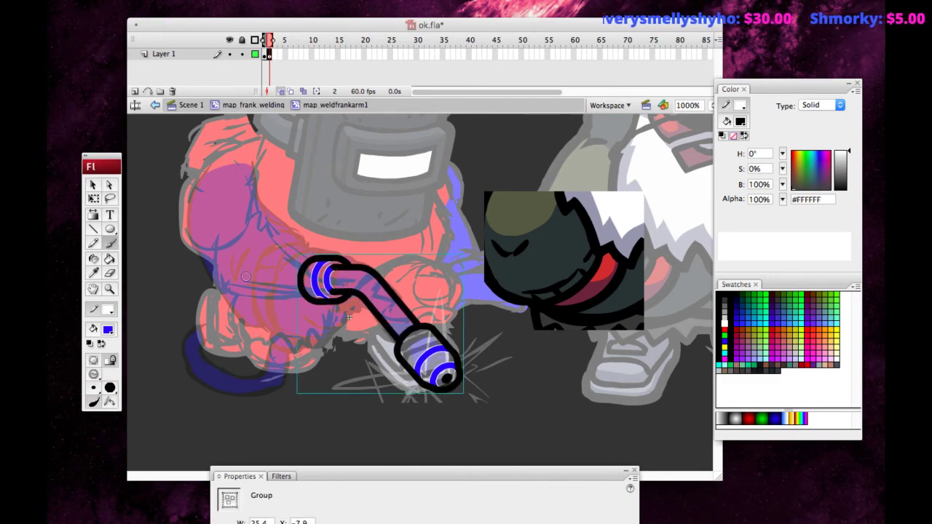
pyautogui.hotkey('ctrl', 'shift', 'a')
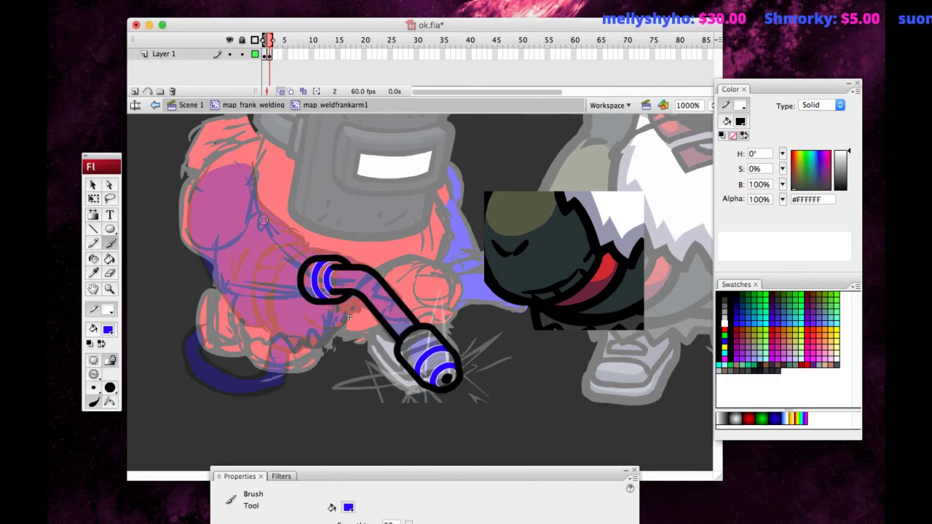
# Select the ring bands at both ends of the torch and remove their white strokes by setting the stroke to None.
pyautogui.click(109, 198)
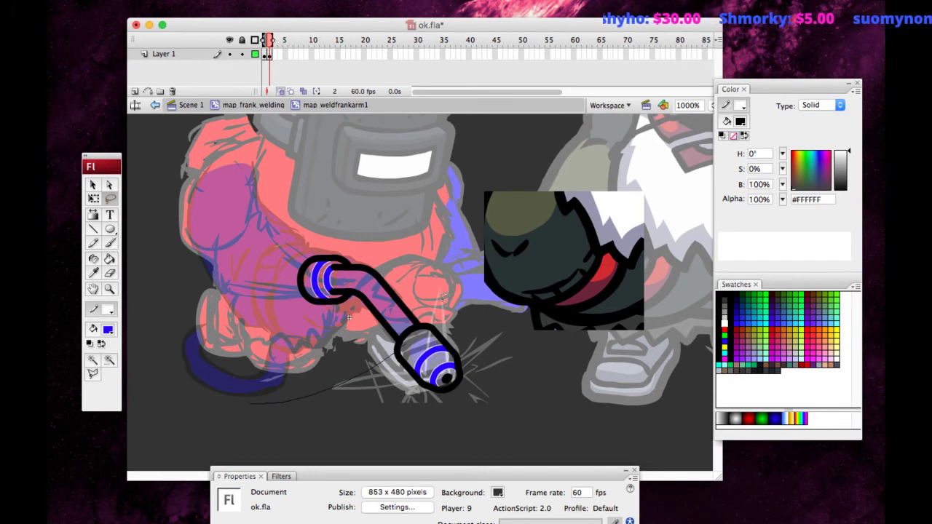
pyautogui.click(93, 185)
pyautogui.moveTo(231, 410); pyautogui.dragTo(463, 250)
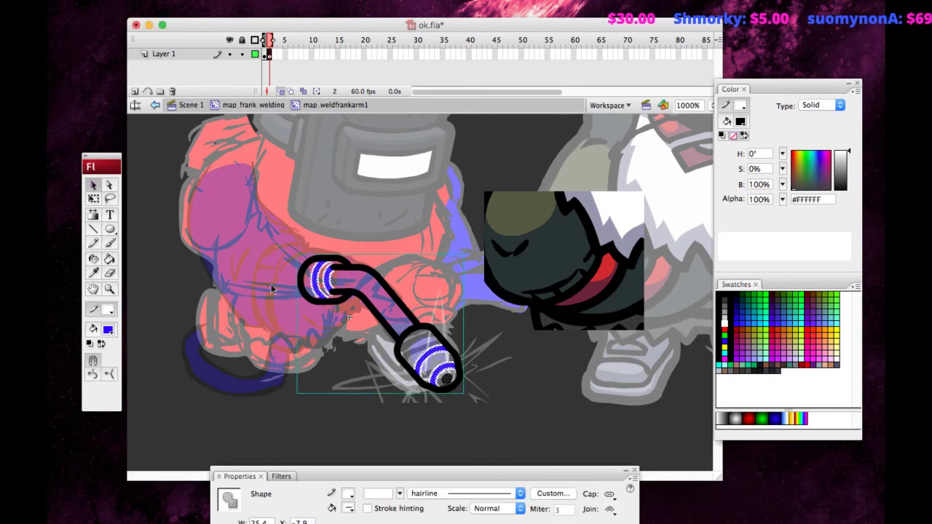
pyautogui.click(107, 310)
pyautogui.click(263, 329)
pyautogui.click(251, 303)
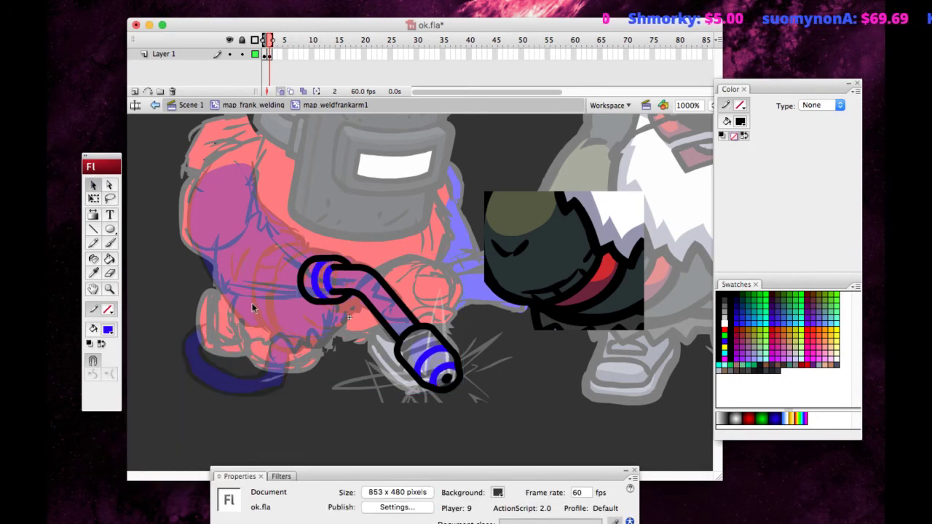
# Touch up the lower end of the handle ring's blue band with the Brush at 2000% zoom.
pyautogui.moveTo(309, 312); pyautogui.dragTo(339, 278)
pyautogui.press('super+equal')
pyautogui.click(107, 257)
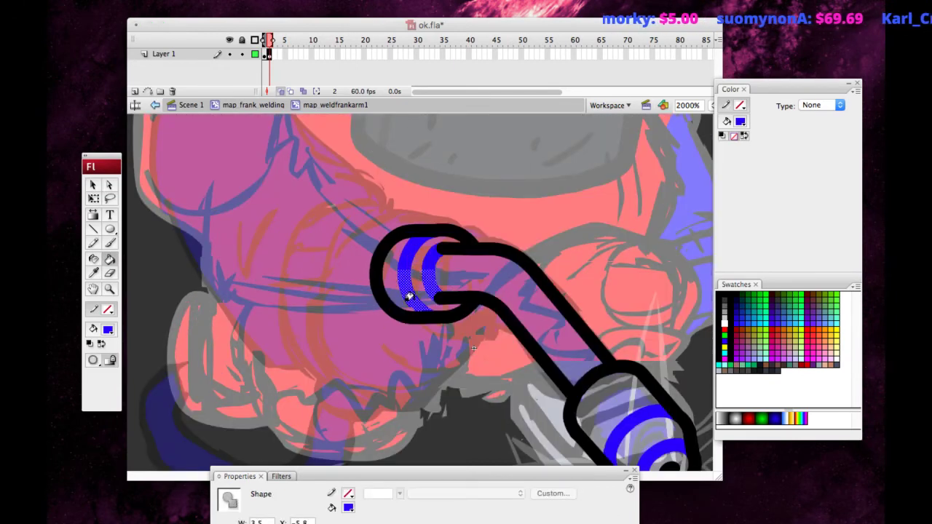
pyautogui.click(108, 241)
pyautogui.moveTo(414, 301); pyautogui.dragTo(417, 308)
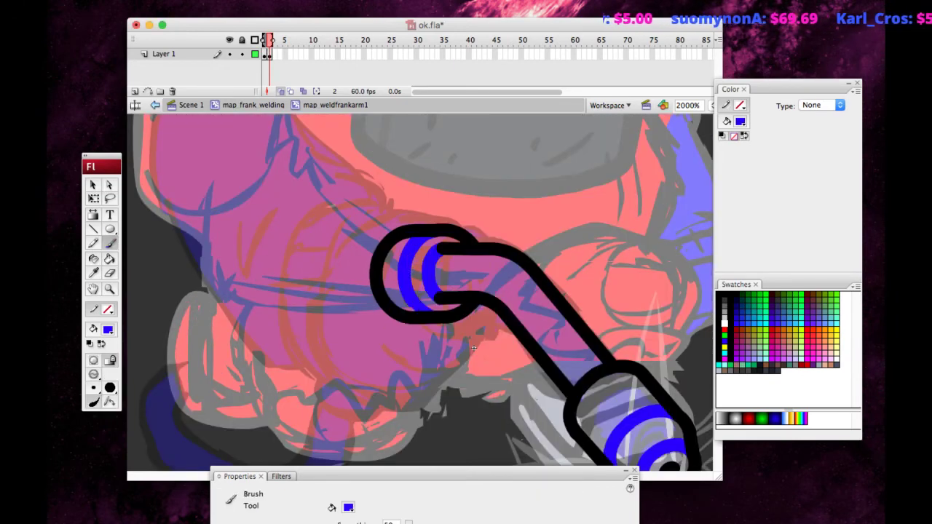
# Break the torch's black outline group apart and deselect it.
pyautogui.press('super+minus')
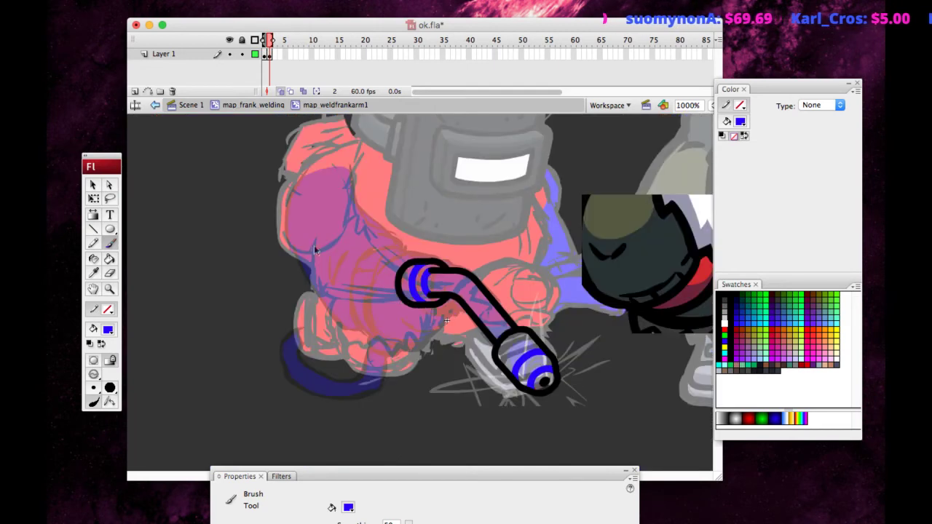
pyautogui.click(93, 290)
pyautogui.moveTo(281, 246); pyautogui.dragTo(206, 229)
pyautogui.moveTo(285, 211); pyautogui.dragTo(174, 198)
pyautogui.click(94, 185)
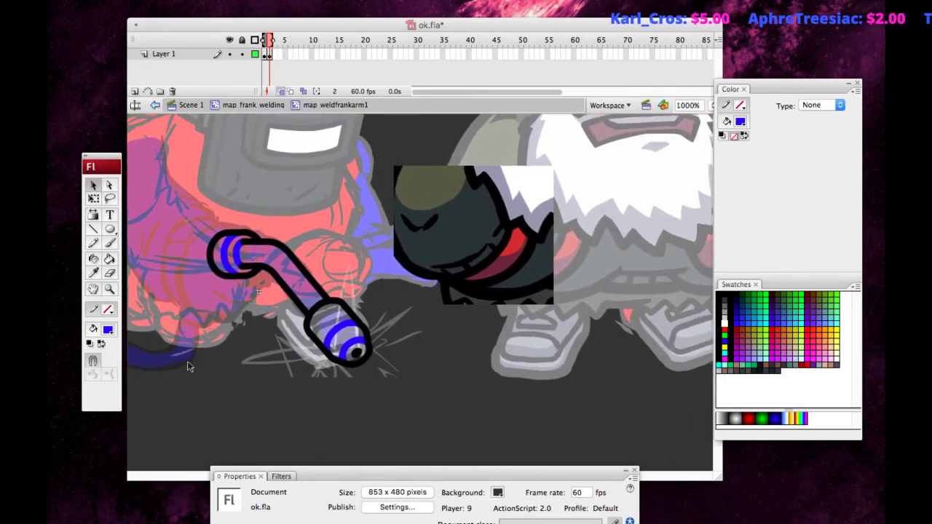
pyautogui.moveTo(173, 386)
pyautogui.mouseDown()
pyautogui.moveTo(289, 224)
pyautogui.moveTo(329, 268)
pyautogui.mouseUp()
pyautogui.click(260, 178)
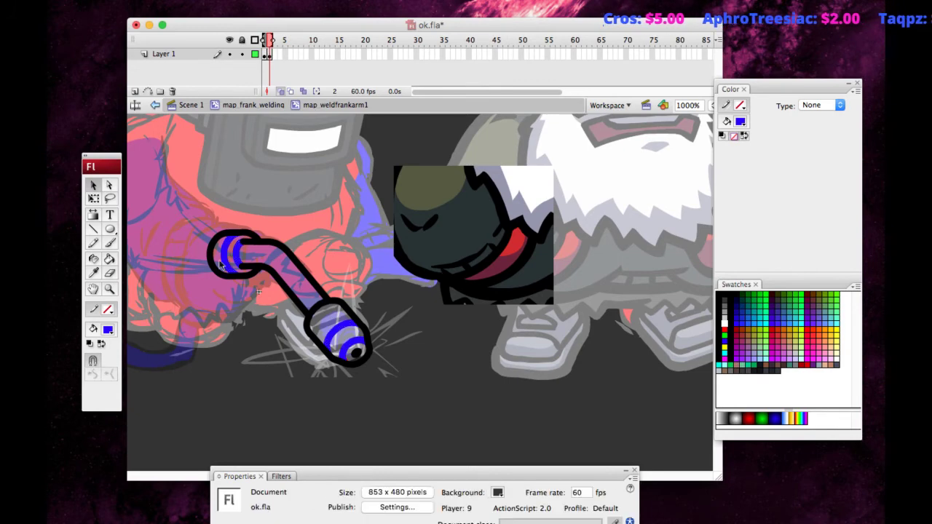
pyautogui.click(209, 255)
pyautogui.press('super+b')
pyautogui.press('super+equal')
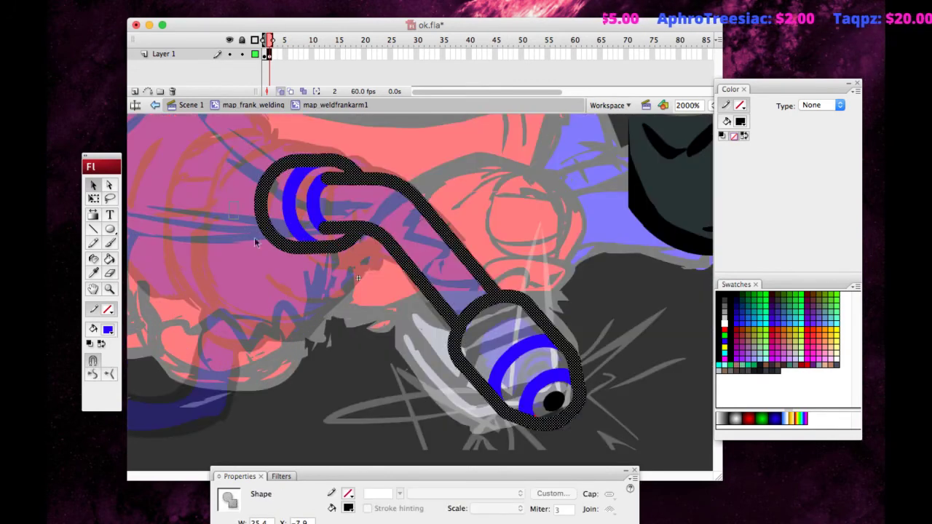
pyautogui.click(237, 219)
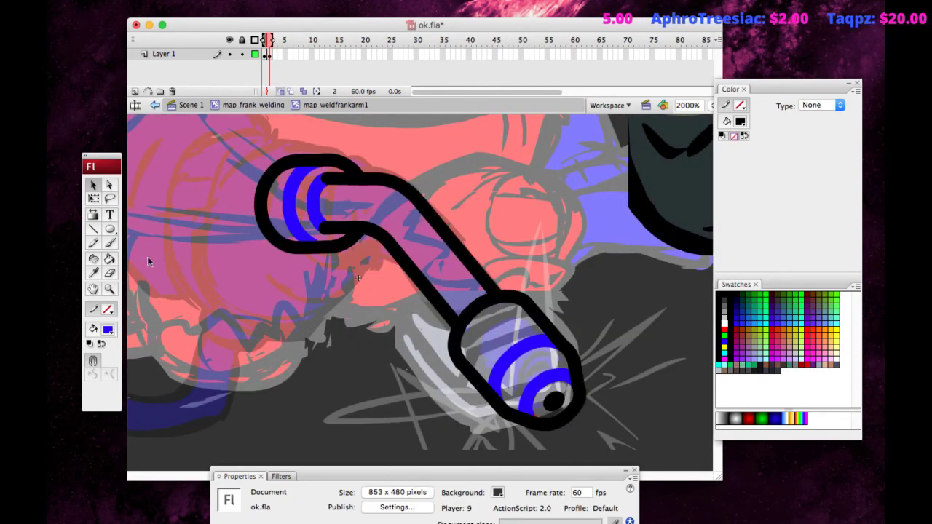
# Draw a vertical white hairline across both ends of the pipe outline where they meet the handle ring's inner blue band.
pyautogui.moveTo(148, 258); pyautogui.dragTo(109, 273)
pyautogui.press('n')
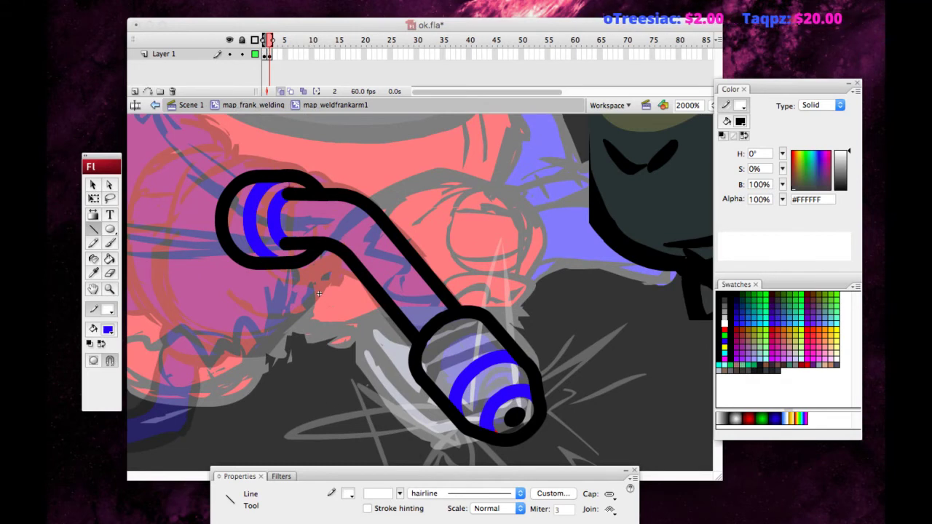
pyautogui.moveTo(292, 188)
pyautogui.mouseDown()
pyautogui.moveTo(285, 301)
pyautogui.moveTo(293, 293)
pyautogui.mouseUp()
pyautogui.click(94, 198)
pyautogui.click(290, 218)
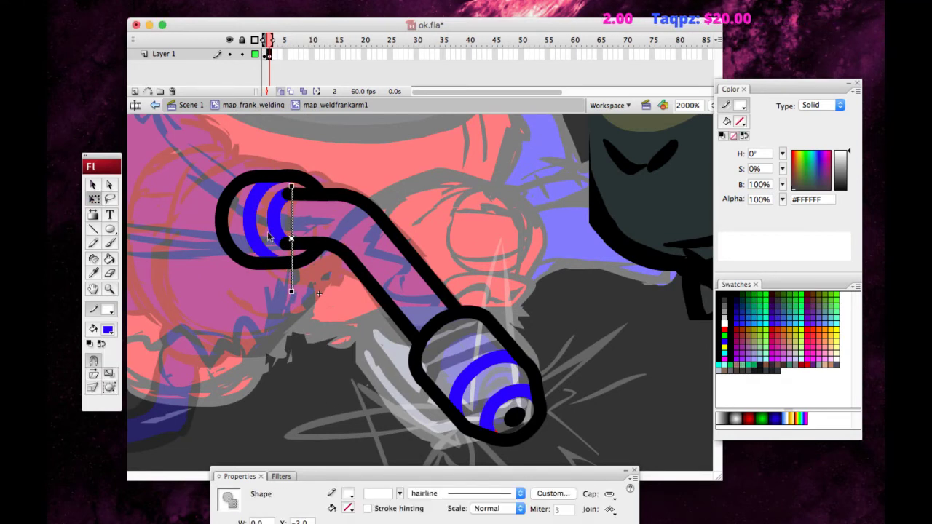
pyautogui.click(179, 205)
# Sample the ring's blue, fill the cut-off ends of the pipe outline with it, and delete the white dividing line.
pyautogui.click(94, 273)
pyautogui.click(274, 213)
pyautogui.click(283, 194)
pyautogui.click(281, 244)
pyautogui.click(94, 199)
pyautogui.doubleClick(290, 218)
pyautogui.press('Delete')
pyautogui.click(109, 198)
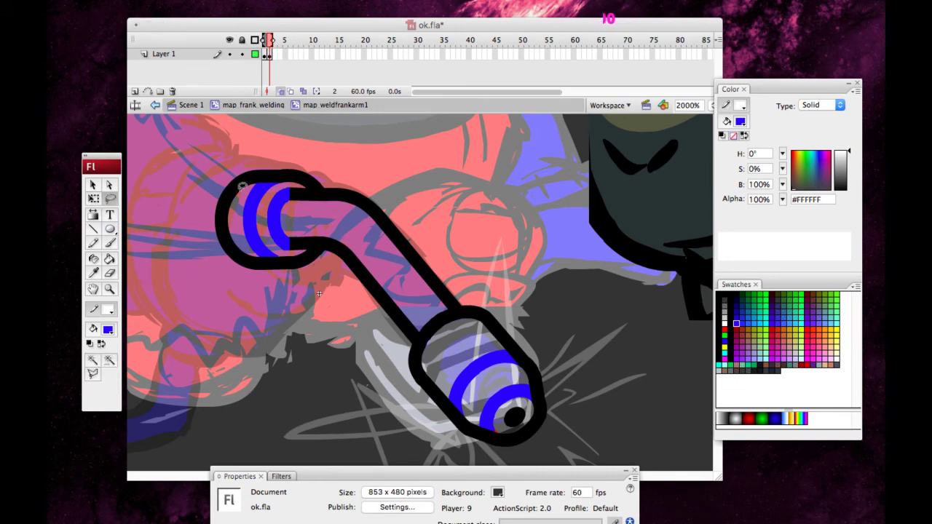
pyautogui.moveTo(296, 193)
pyautogui.mouseDown()
pyautogui.moveTo(286, 180)
pyautogui.moveTo(294, 198)
pyautogui.mouseUp()
pyautogui.click(93, 184)
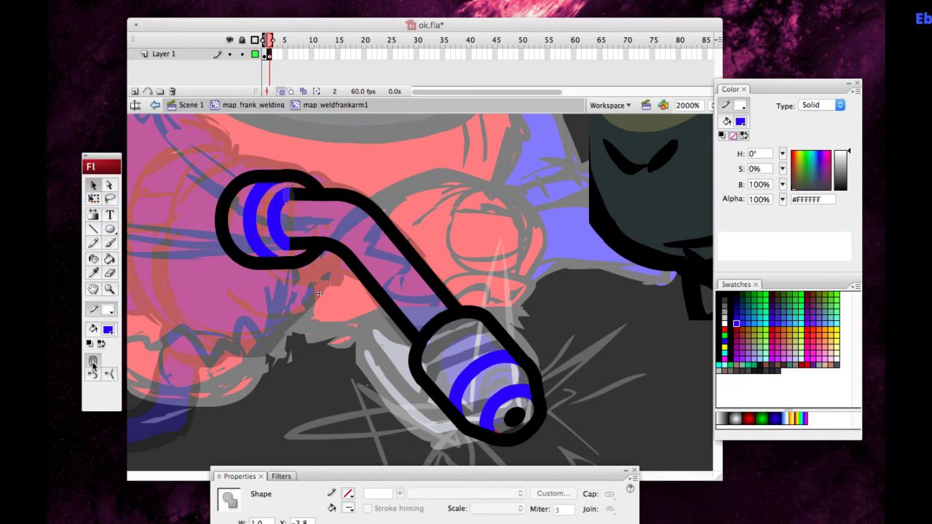
pyautogui.click(197, 238)
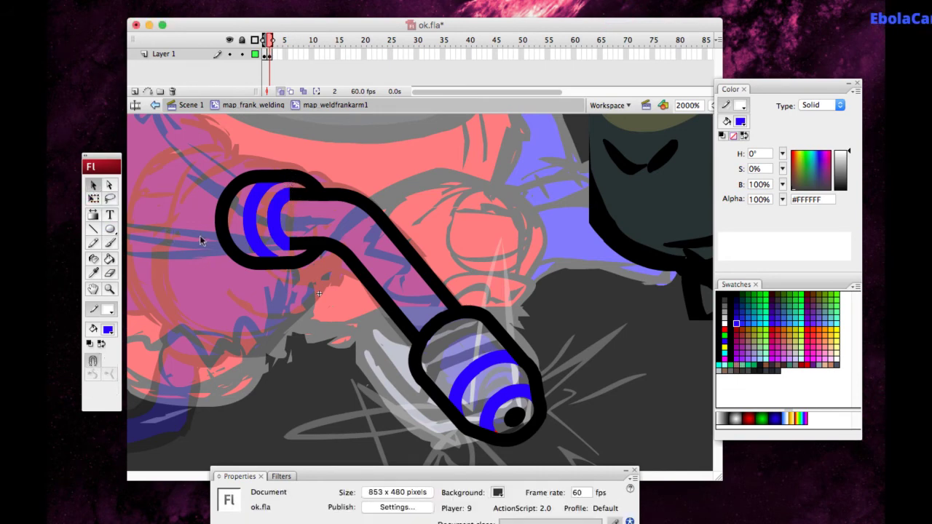
# Mix the brown #76482C as the fill colour and fill the torch's bent pipe with it.
pyautogui.press('super+minus')
pyautogui.click(93, 289)
pyautogui.moveTo(275, 242); pyautogui.dragTo(180, 214)
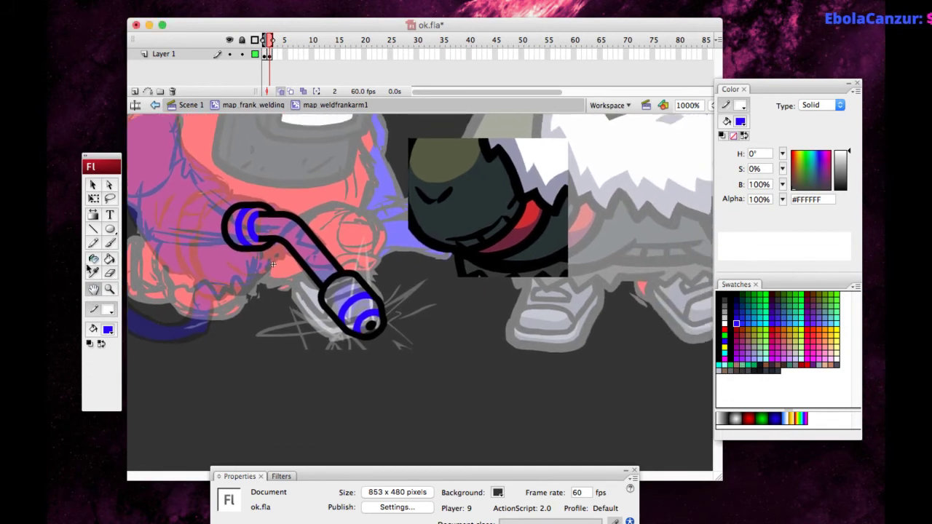
pyautogui.click(110, 332)
pyautogui.click(272, 466)
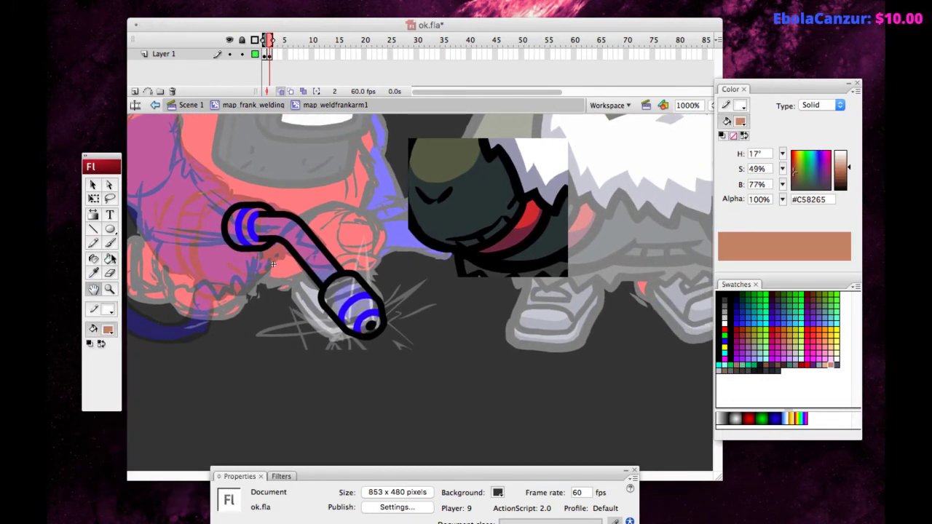
pyautogui.click(796, 168)
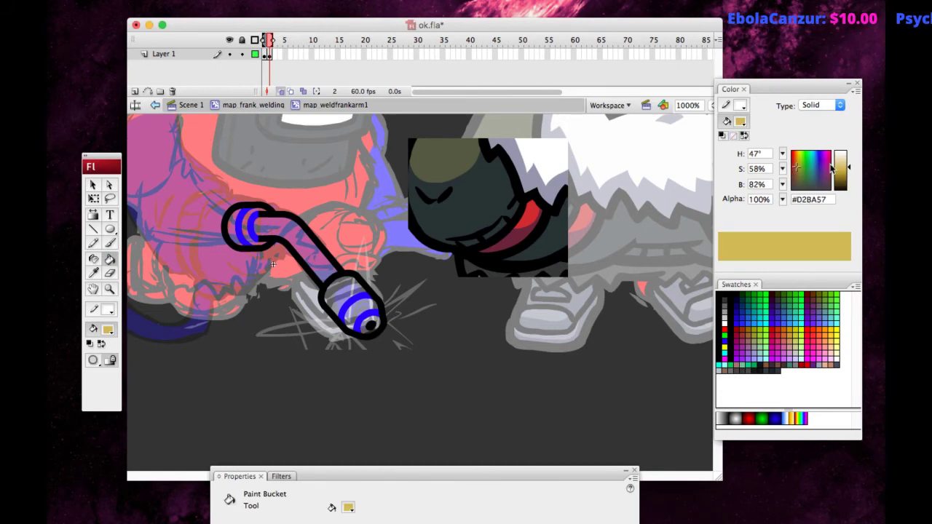
pyautogui.click(796, 161)
pyautogui.moveTo(797, 180); pyautogui.dragTo(794, 172)
pyautogui.click(299, 237)
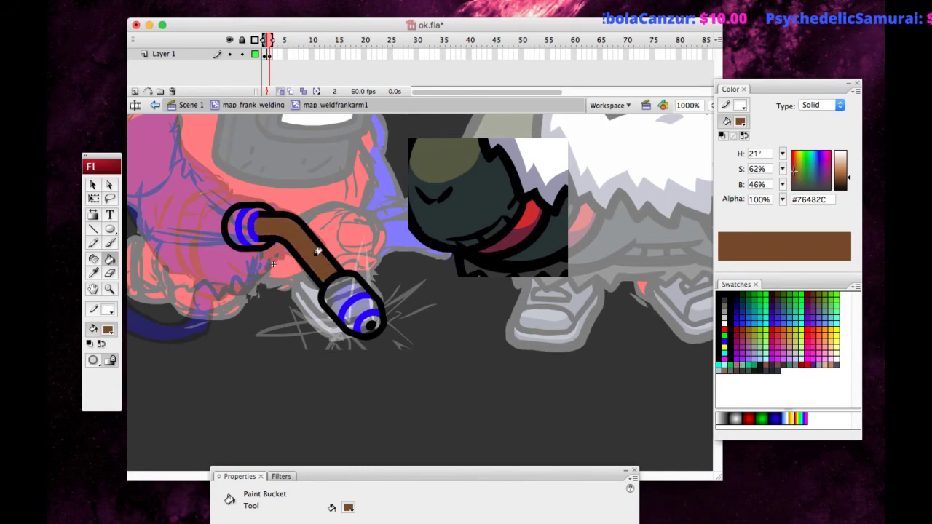
# Fill the nozzle sections and the handle ring's sections around the blue bands with the same brown.
pyautogui.click(340, 293)
pyautogui.click(358, 311)
pyautogui.click(368, 324)
pyautogui.click(232, 228)
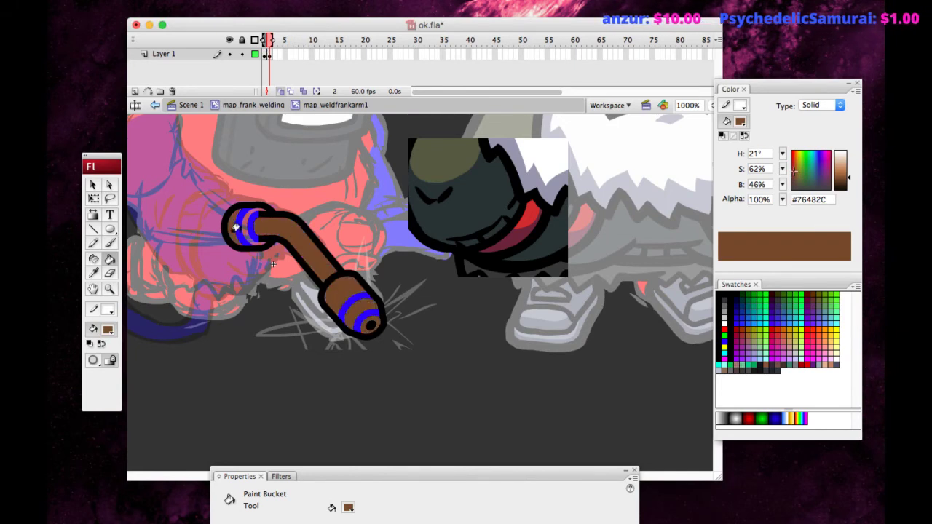
pyautogui.click(247, 227)
# Fill the sections between the blue bands with the darker brown #5E3922 and the nozzle's opening with #3F2616.
pyautogui.moveTo(846, 177); pyautogui.dragTo(842, 181)
pyautogui.click(361, 327)
pyautogui.click(242, 230)
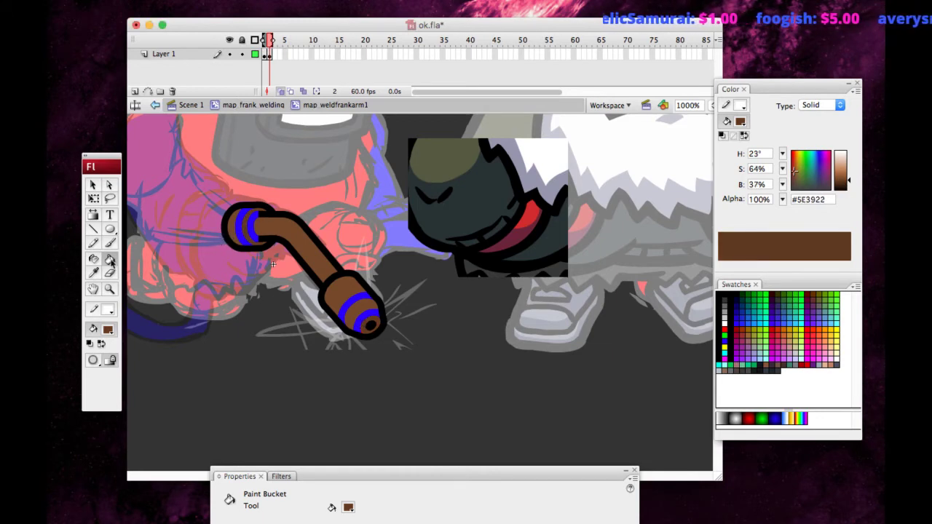
pyautogui.click(353, 301)
pyautogui.moveTo(848, 178); pyautogui.dragTo(849, 182)
pyautogui.click(359, 323)
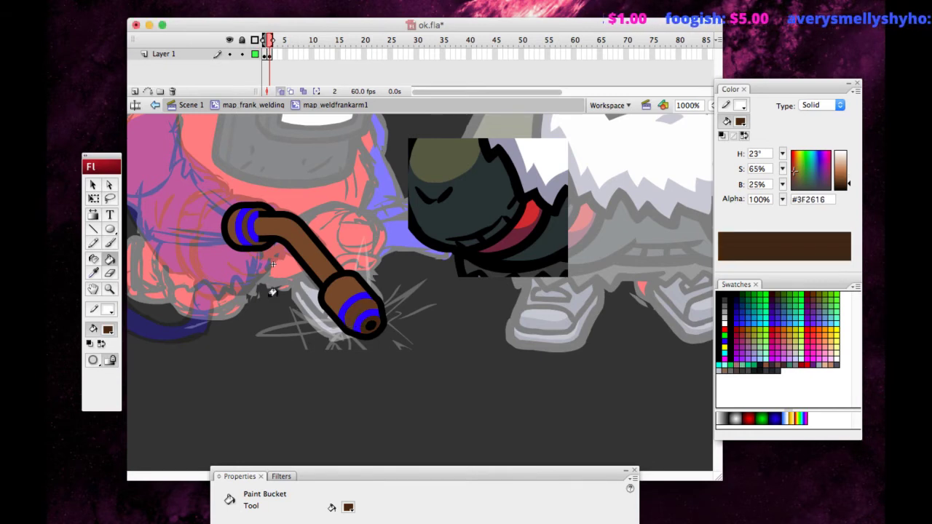
pyautogui.click(93, 272)
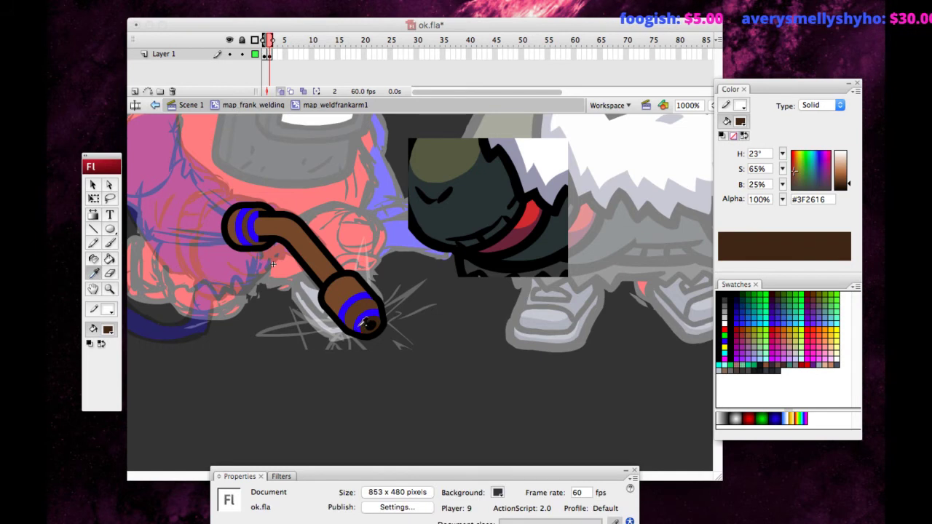
pyautogui.click(361, 321)
pyautogui.click(353, 330)
pyautogui.press('super+z')
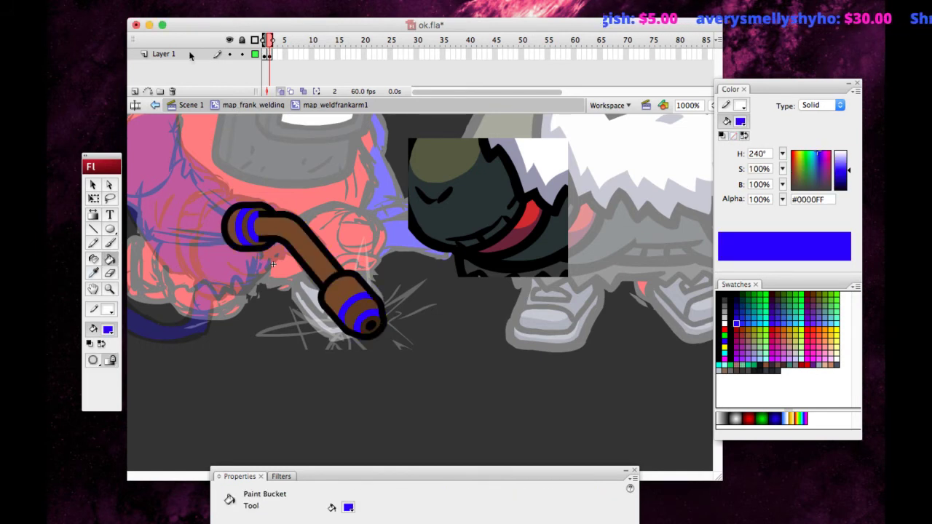
pyautogui.click(91, 184)
pyautogui.moveTo(336, 349); pyautogui.dragTo(405, 293)
pyautogui.press('super+=')
pyautogui.moveTo(185, 389); pyautogui.dragTo(207, 399)
pyautogui.press('k')
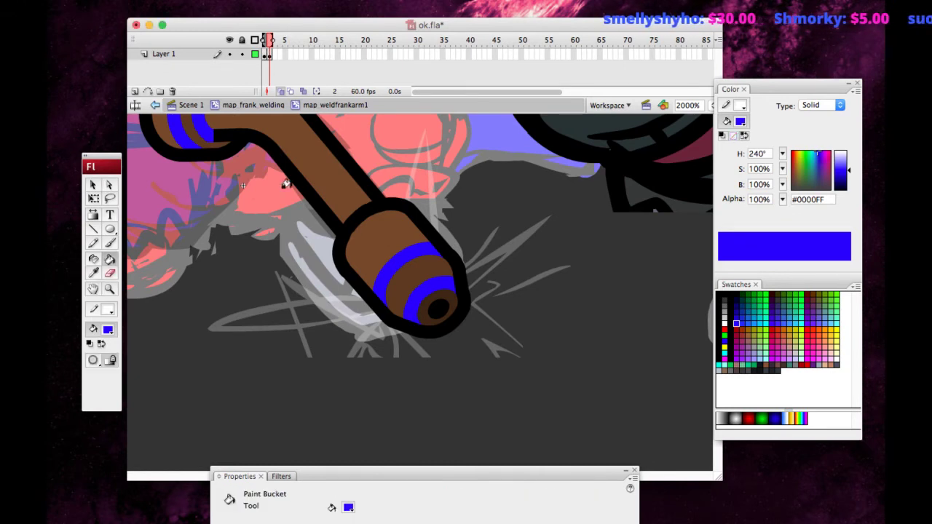
pyautogui.press('super+minus')
pyautogui.click(95, 289)
pyautogui.moveTo(179, 264); pyautogui.dragTo(104, 297)
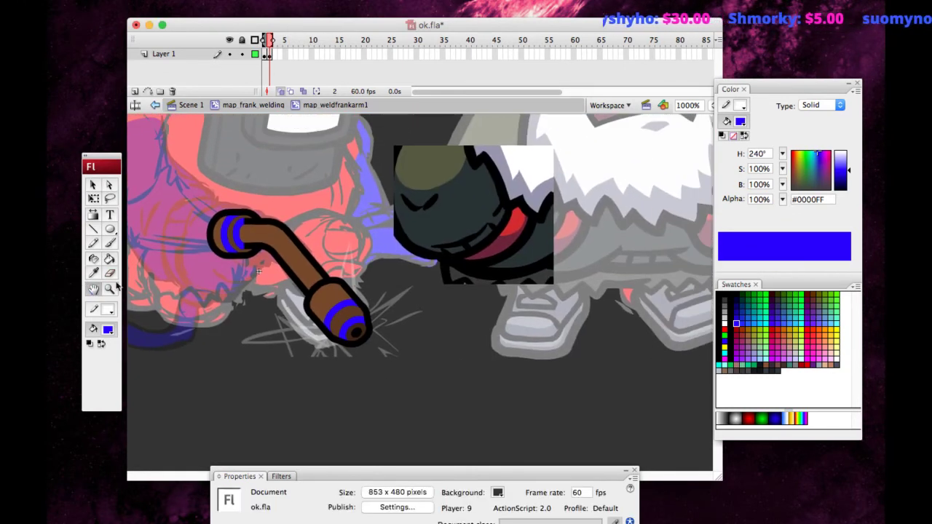
# Replace the nozzle's blue bands with browns, using #76482C for the one nearest the opening and #945C38 for the other.
pyautogui.press('i')
pyautogui.click(329, 297)
pyautogui.click(342, 318)
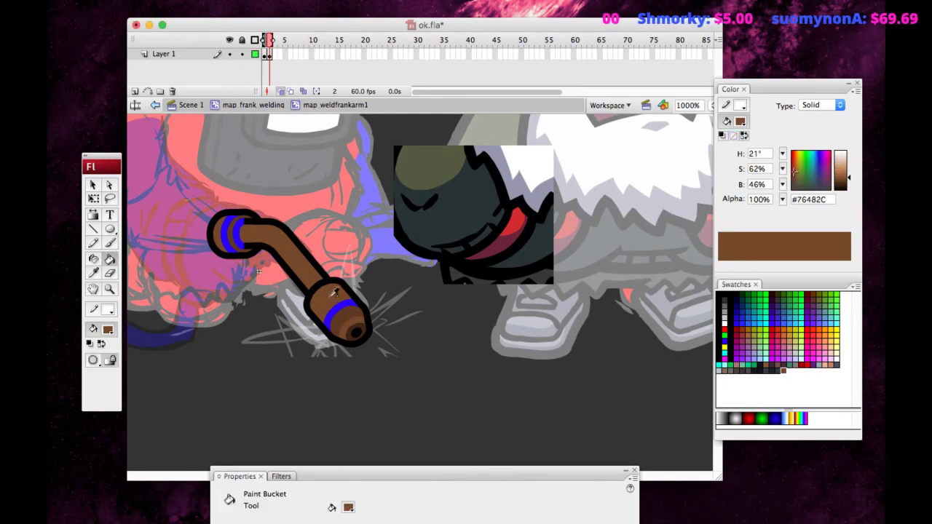
pyautogui.click(846, 174)
pyautogui.click(333, 313)
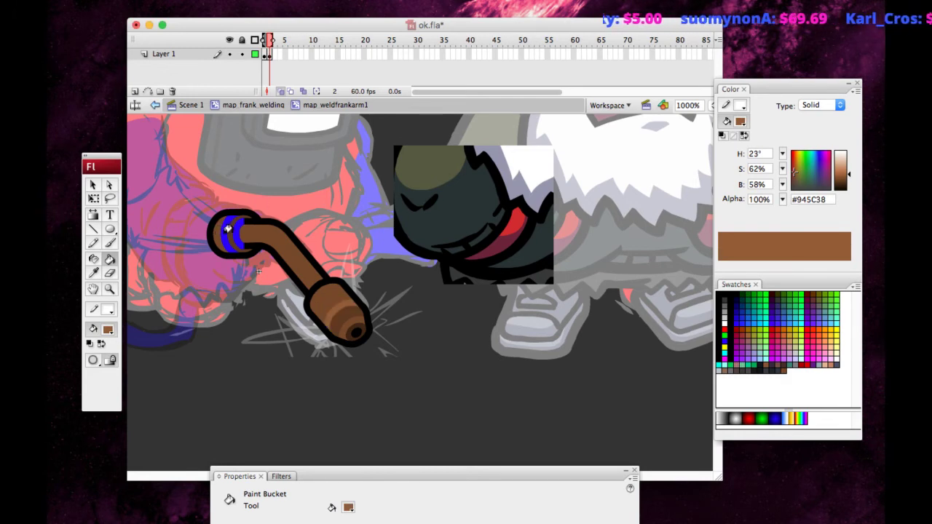
# Fill the handle ring's outer blue band with #945C38 and its inner one with the opening's dark brown #3F2616.
pyautogui.click(220, 230)
pyautogui.click(94, 272)
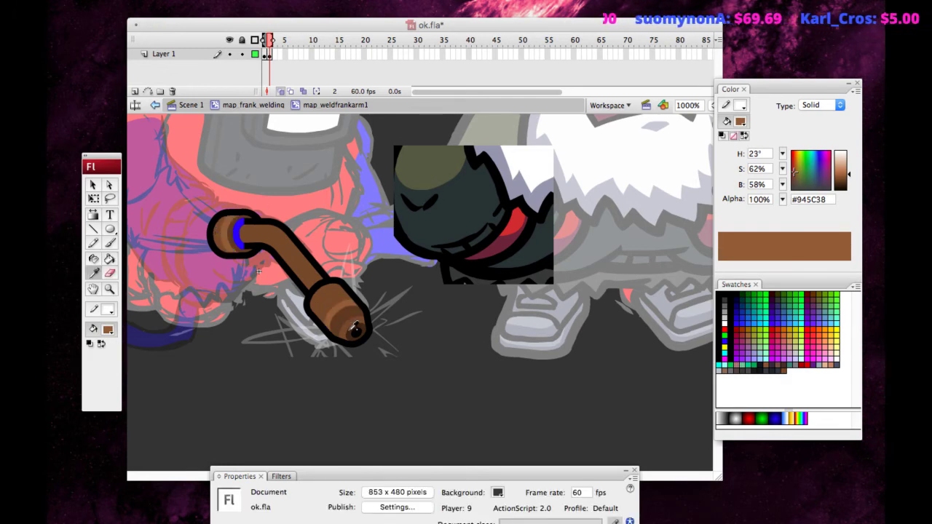
pyautogui.click(354, 327)
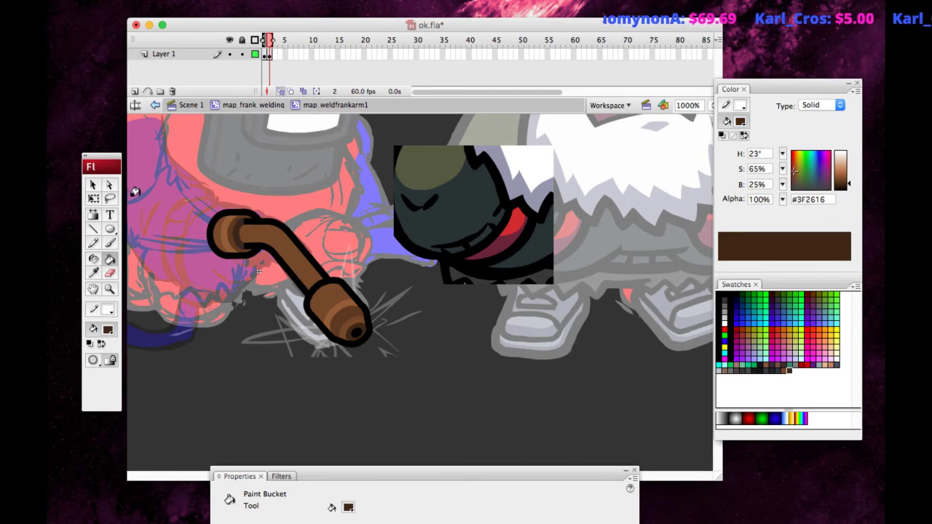
# Check the coloured torch against the surrounding characters and save the file.
pyautogui.press('super+minus')
pyautogui.press('super+minus')
pyautogui.click(94, 185)
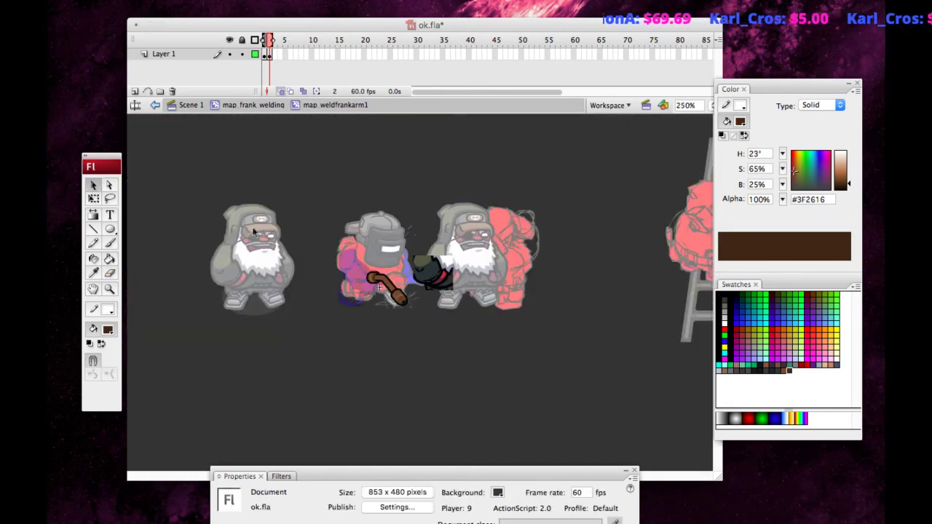
pyautogui.moveTo(354, 318); pyautogui.dragTo(484, 216)
pyautogui.press('super+equal')
pyautogui.press('super+equal')
pyautogui.click(201, 196)
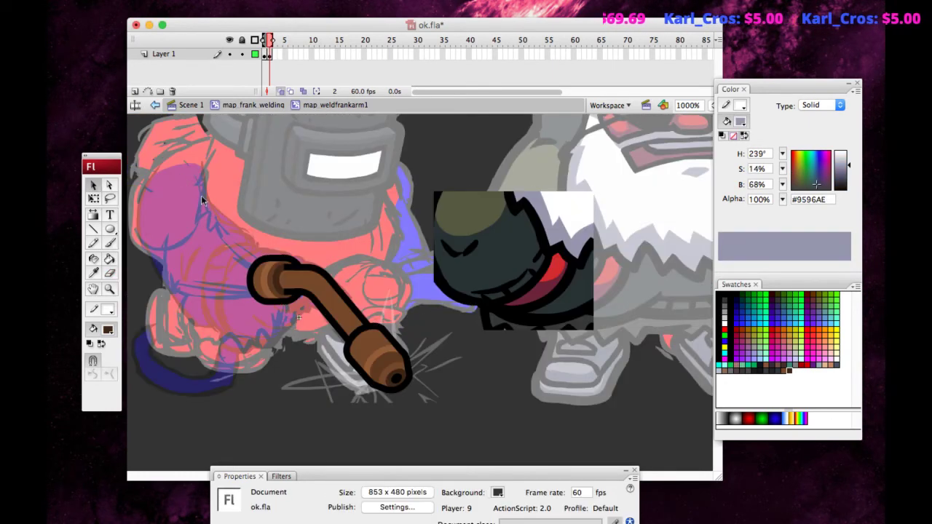
pyautogui.press('h')
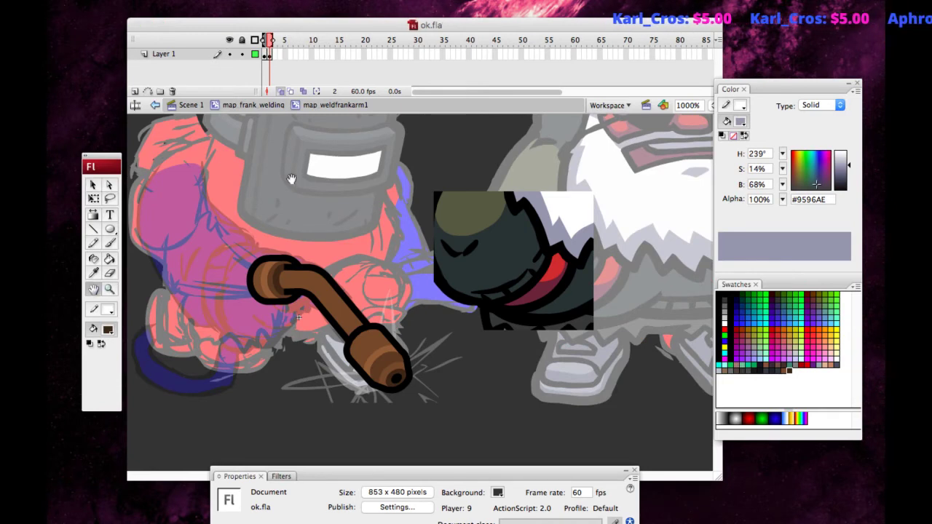
pyautogui.moveTo(273, 191); pyautogui.dragTo(293, 195)
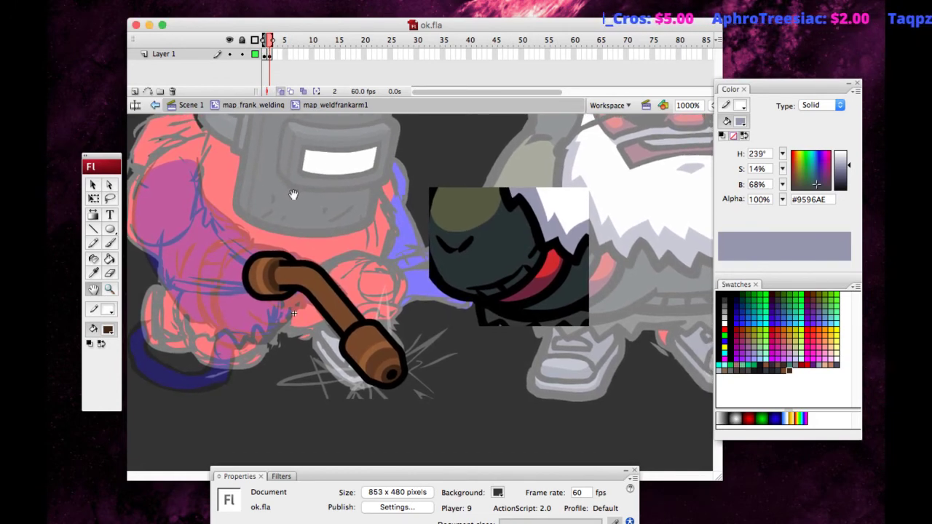
# Draw two parallel white hairlines lengthwise along the torch's nozzle to bound a highlight strip.
pyautogui.press('super+minus')
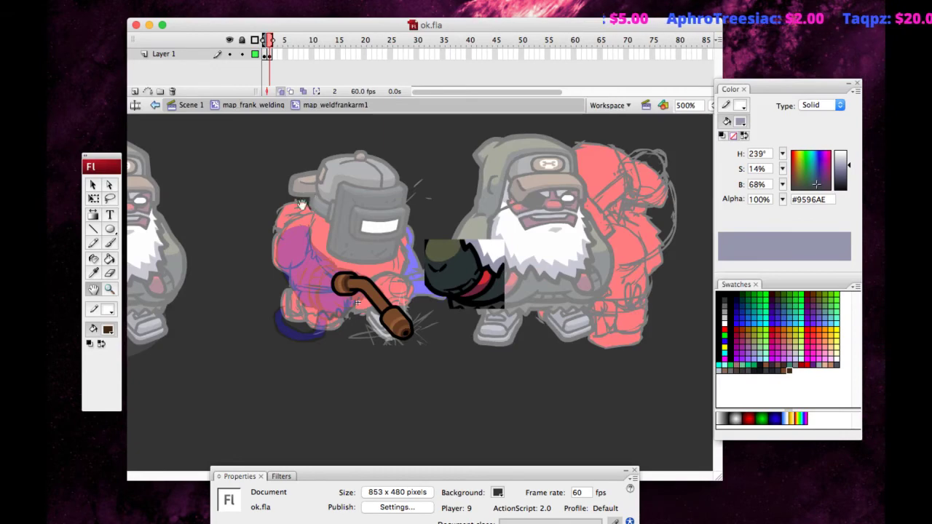
pyautogui.click(91, 186)
pyautogui.moveTo(315, 370); pyautogui.dragTo(452, 234)
pyautogui.press('super+equal')
pyautogui.click(172, 222)
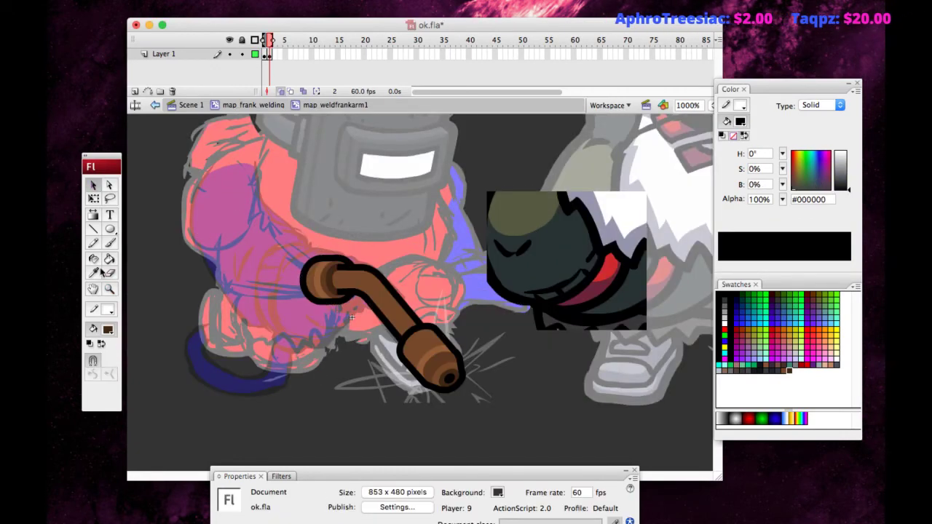
pyautogui.press('space')
pyautogui.moveTo(155, 231); pyautogui.dragTo(90, 205)
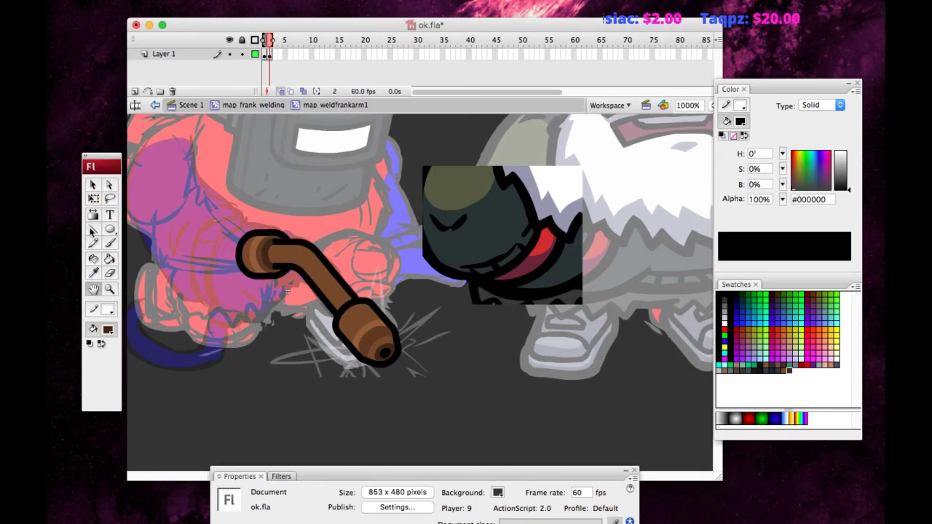
pyautogui.click(92, 231)
pyautogui.moveTo(358, 312)
pyautogui.mouseDown()
pyautogui.moveTo(375, 334)
pyautogui.moveTo(349, 323)
pyautogui.mouseUp()
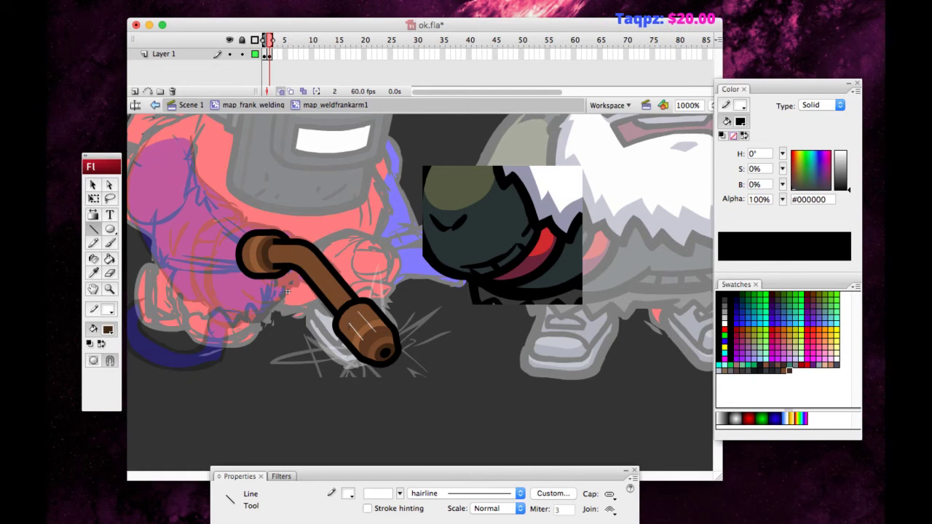
# Move the highlight guide line on the nozzle up and to the right in small nudges, and deselect it.
pyautogui.click(93, 185)
pyautogui.click(353, 329)
pyautogui.press('Right')
pyautogui.press('Right')
pyautogui.press('Right')
pyautogui.press('Right')
pyautogui.press('Right')
pyautogui.press('Right')
pyautogui.press('Right')
pyautogui.press('Right')
pyautogui.press('Up')
pyautogui.press('Up')
pyautogui.press('Up')
pyautogui.press('Up')
pyautogui.press('Up')
pyautogui.press('Up')
pyautogui.press('Up')
pyautogui.press('Up')
pyautogui.click(195, 345)
# Sample the nozzle's brown, lighten it to #B97446 and #CE9D7D, and fill the highlight strip between the guide lines.
pyautogui.click(94, 273)
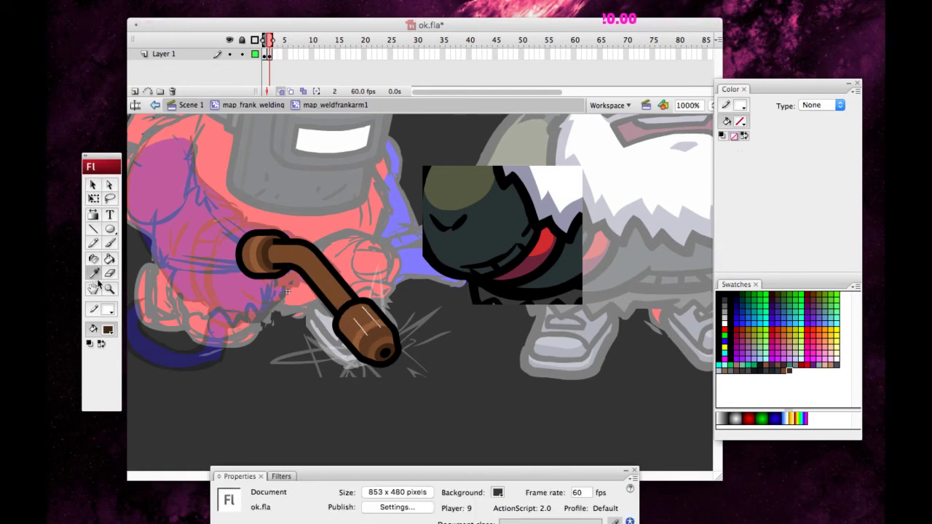
pyautogui.click(375, 320)
pyautogui.moveTo(848, 178); pyautogui.dragTo(848, 169)
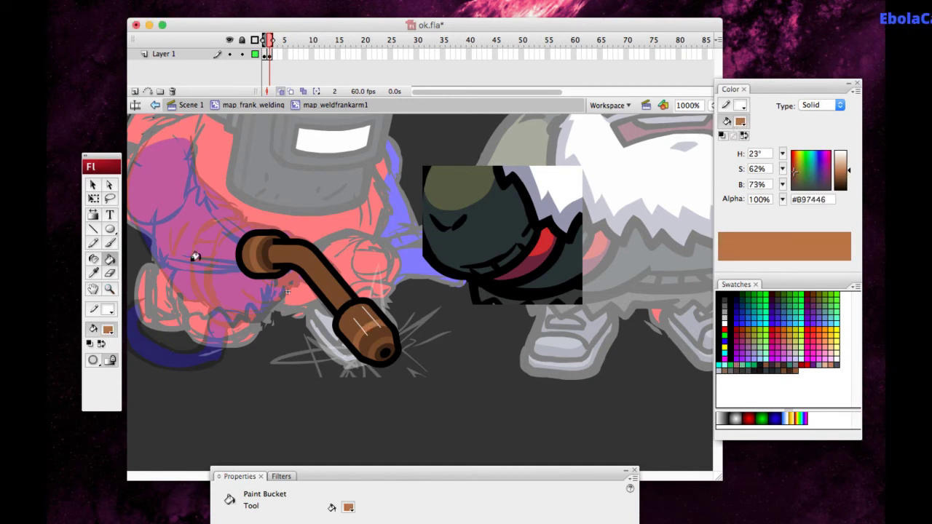
pyautogui.moveTo(848, 169); pyautogui.dragTo(848, 165)
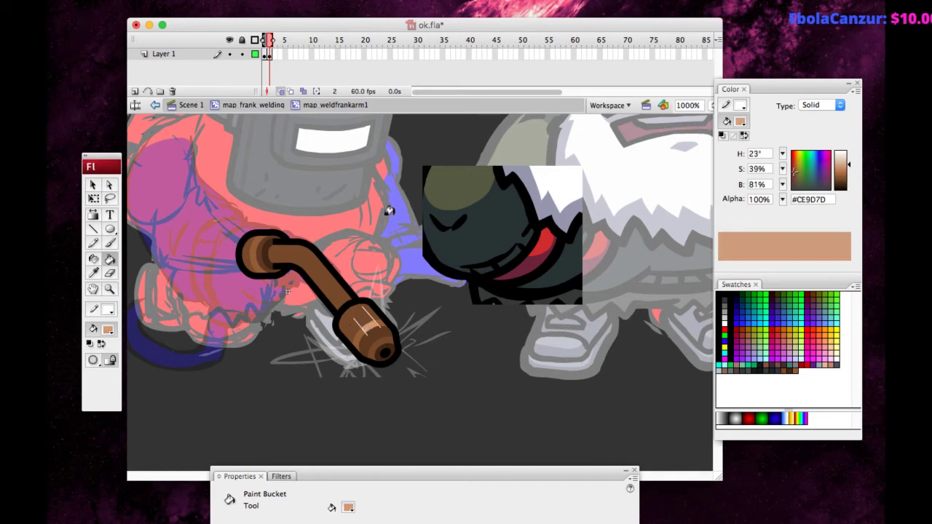
# Draw two horizontal hairlines across the handle ring and fill the strip between them with the highlight brown #C58B65.
pyautogui.click(837, 176)
pyautogui.press('n')
pyautogui.moveTo(269, 238)
pyautogui.mouseDown()
pyautogui.moveTo(224, 239)
pyautogui.moveTo(211, 252)
pyautogui.mouseUp()
pyautogui.click(109, 259)
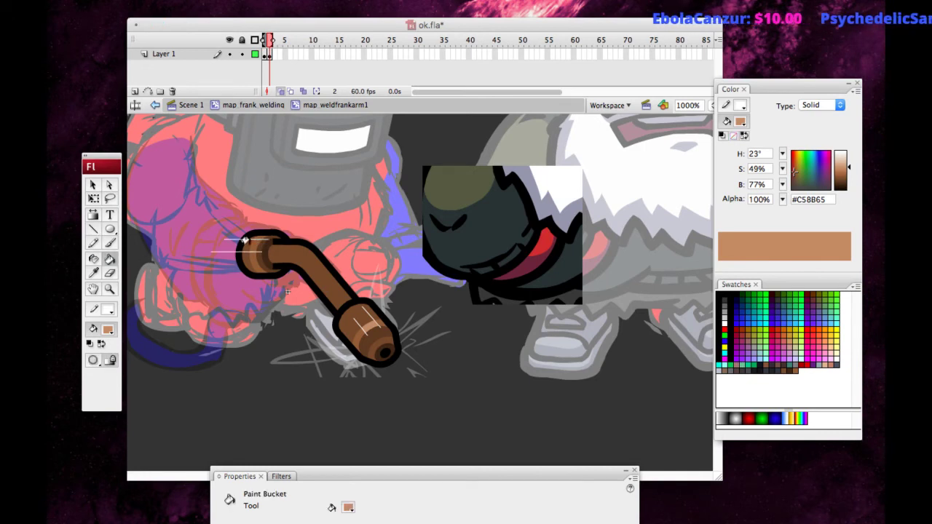
# Delete the white guide lines from the handle ring and the nozzle.
pyautogui.press('v')
pyautogui.click(229, 250)
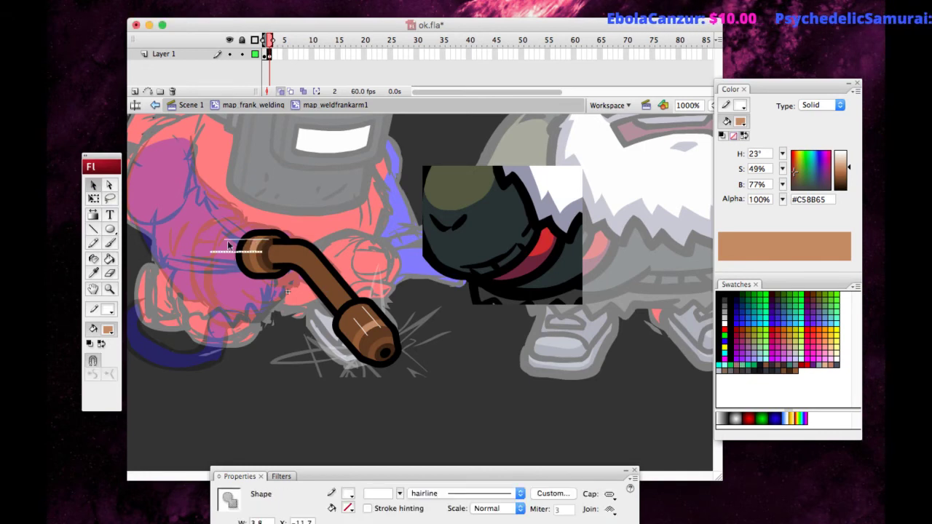
pyautogui.press('Delete')
pyautogui.click(357, 331)
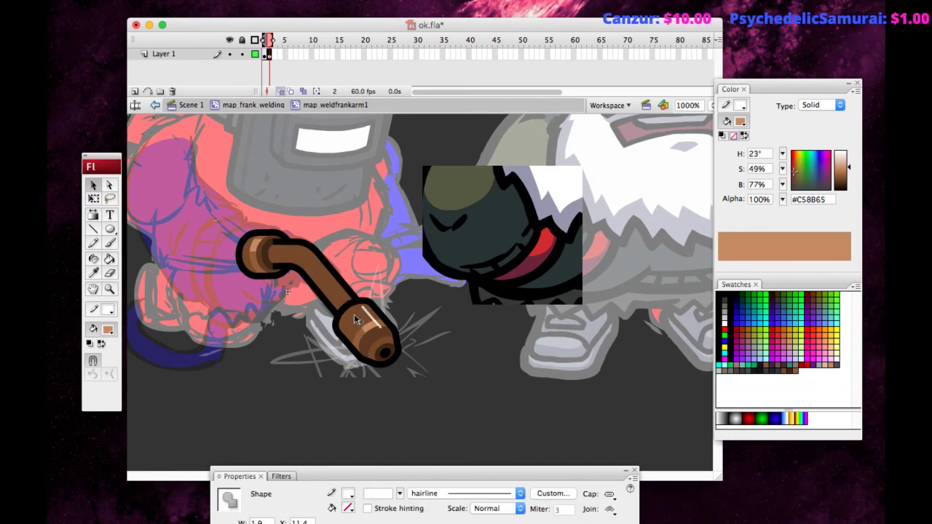
pyautogui.press('Delete')
# Draw a hairline toward the nozzle's tip, fill the bounded strip with brown #945C38, and delete the guide lines.
pyautogui.press('n')
pyautogui.moveTo(386, 350); pyautogui.dragTo(375, 322)
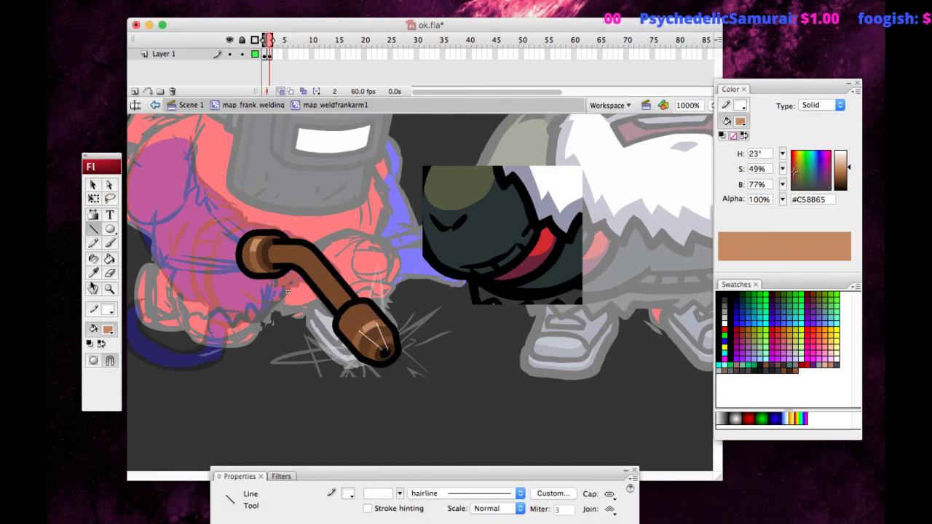
pyautogui.click(93, 272)
pyautogui.click(354, 332)
pyautogui.click(376, 339)
pyautogui.click(93, 186)
pyautogui.click(359, 327)
pyautogui.press('Delete')
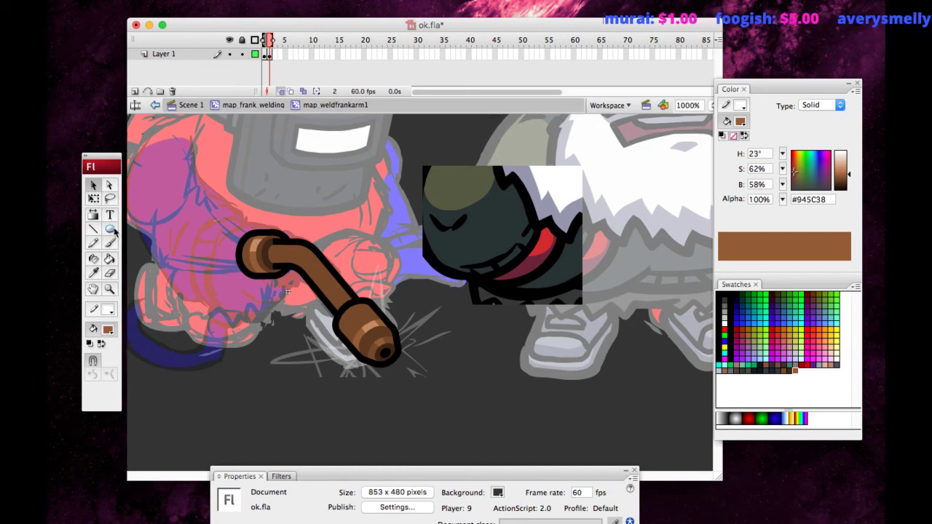
# Add a hairline outline around the torch pipe's brown fill, select the whole outline and group it.
pyautogui.press('super+minus')
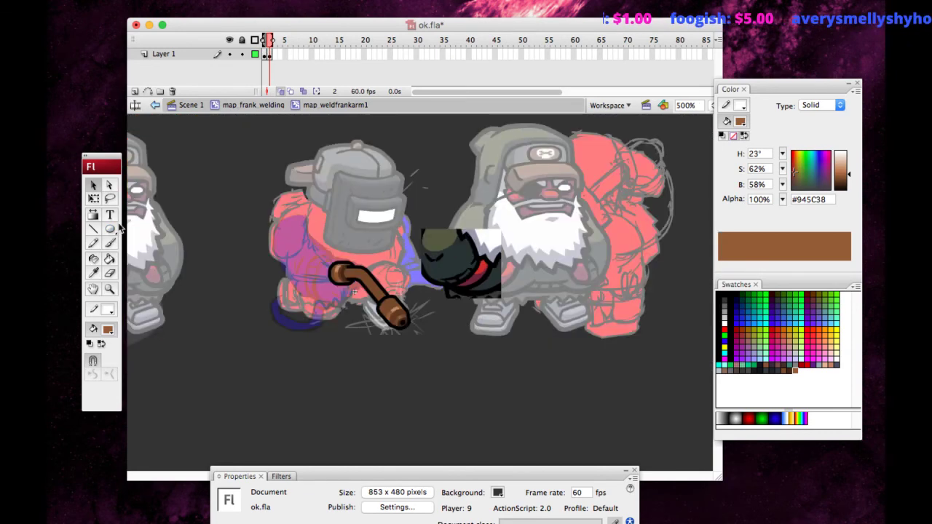
pyautogui.press('super+equal')
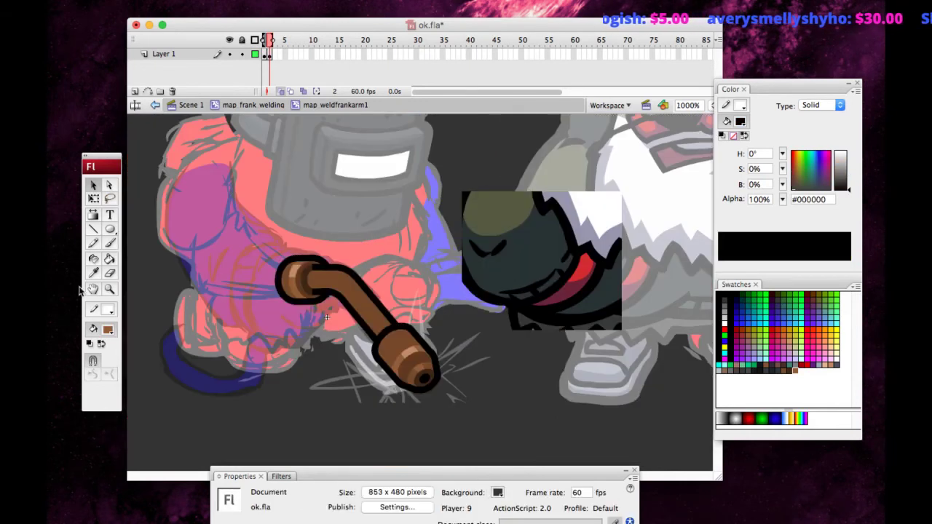
pyautogui.click(91, 290)
pyautogui.moveTo(254, 260); pyautogui.dragTo(160, 241)
pyautogui.click(93, 260)
pyautogui.click(240, 249)
pyautogui.click(93, 186)
pyautogui.click(229, 254)
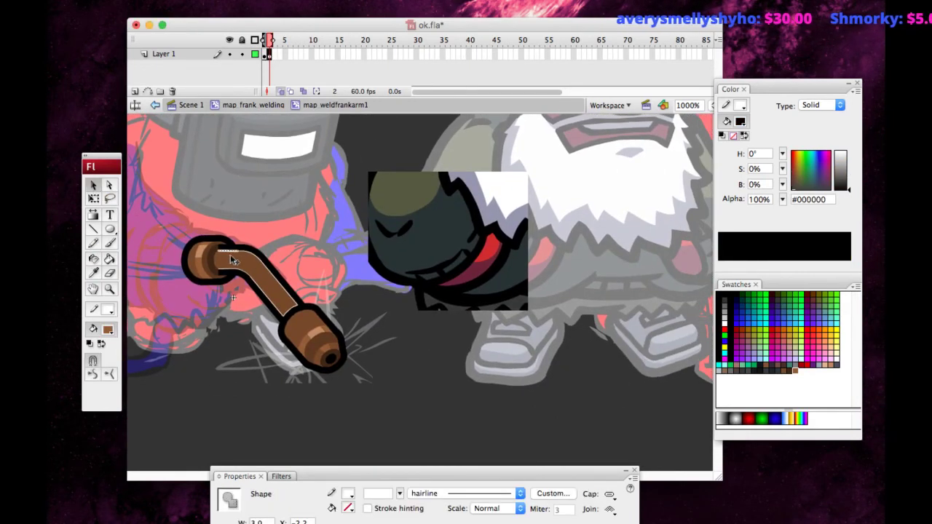
pyautogui.doubleClick(267, 268)
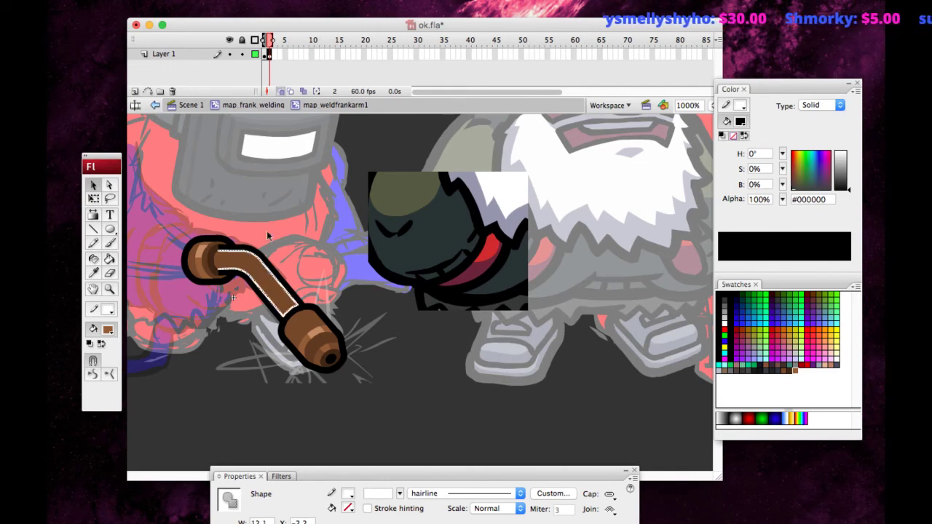
pyautogui.hotkey('ctrl', 'g')
# Inside the outline group, delete the lower and end segments, keeping only the line along the pipe's upper edge.
pyautogui.doubleClick(244, 277)
pyautogui.click(230, 298)
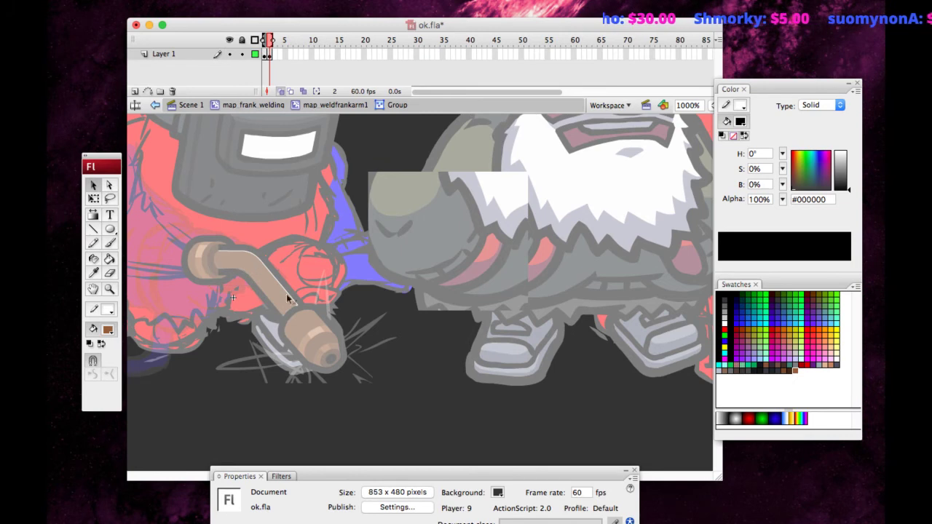
pyautogui.click(295, 305)
pyautogui.click(268, 310)
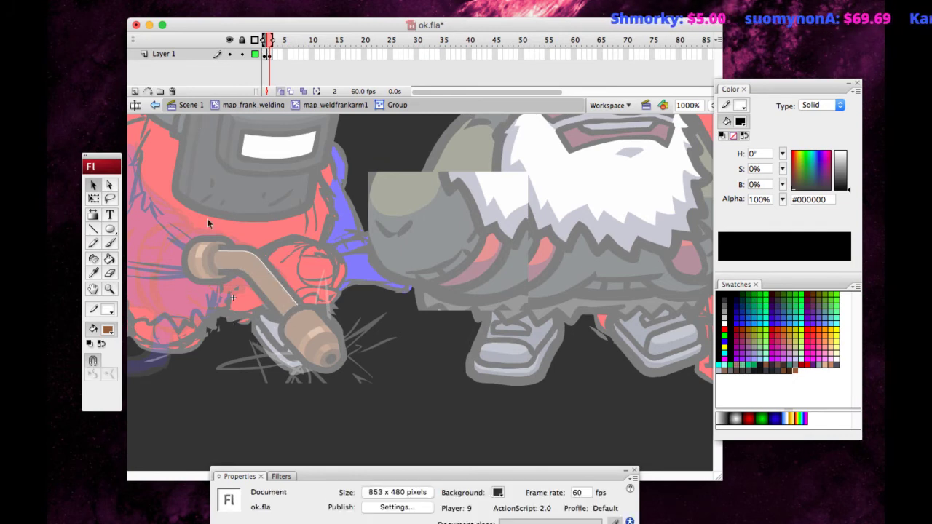
pyautogui.doubleClick(207, 221)
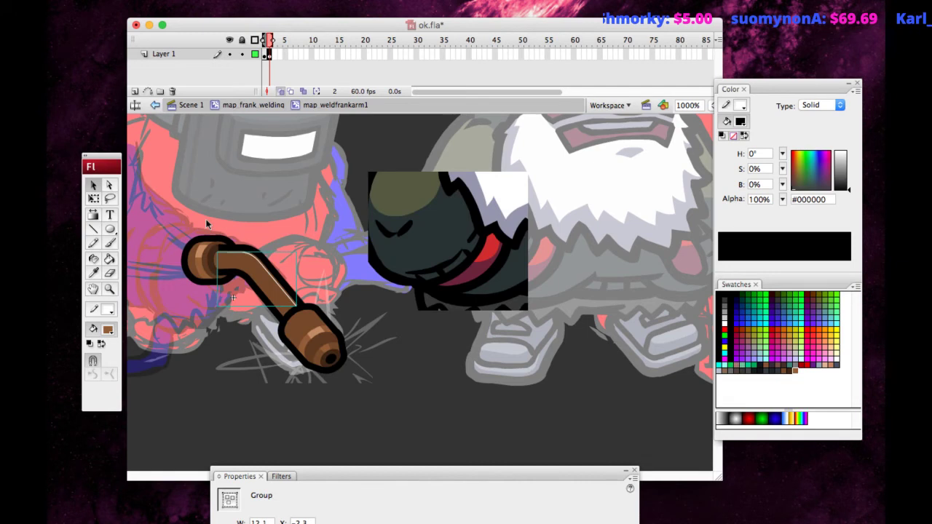
# Nudge the grouped guide line down into the pipe and place a second parallel copy beside it.
pyautogui.press('Left')
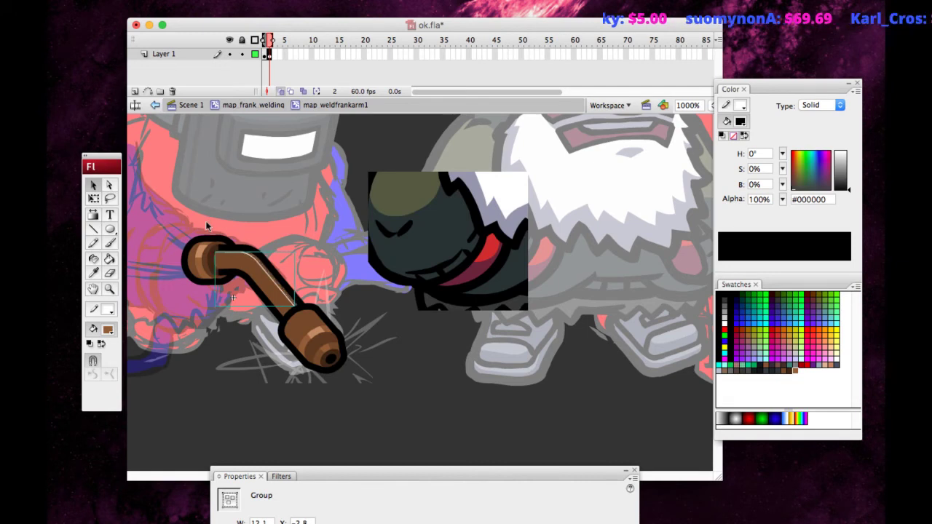
pyautogui.press('Right')
pyautogui.press('Down')
pyautogui.press('Right')
pyautogui.press('Down')
pyautogui.press('Down')
pyautogui.press('Right')
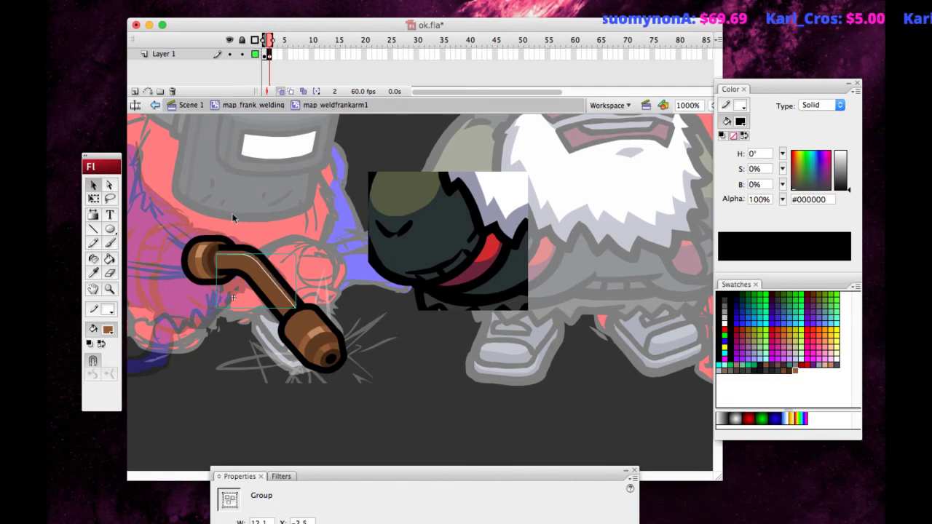
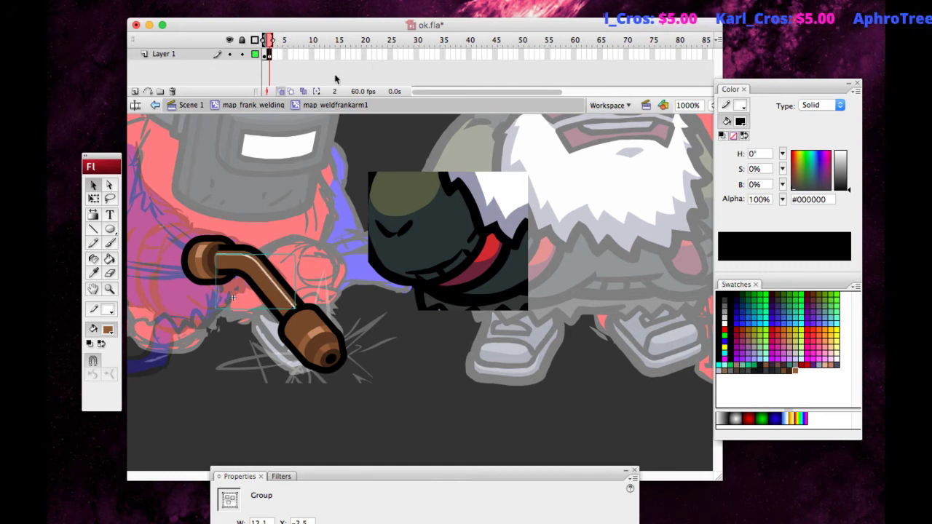
pyautogui.press('super+z')
pyautogui.press('Left')
pyautogui.click(197, 208)
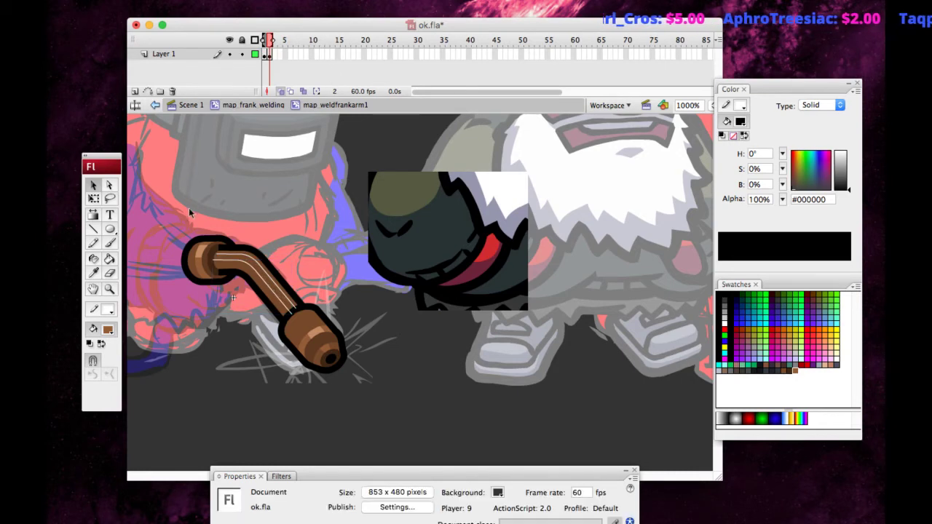
# Inside the upper guide line's group, extend the straight end further into the handle ring.
pyautogui.doubleClick(207, 253)
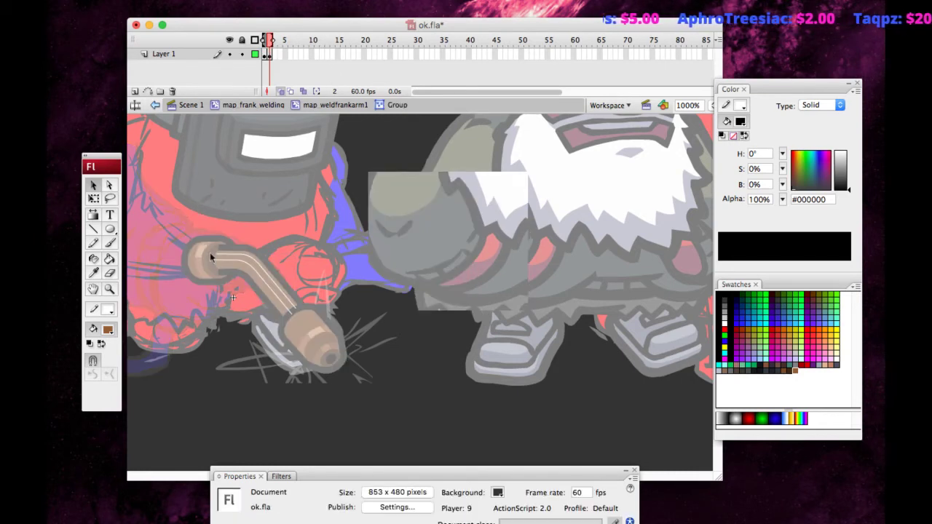
pyautogui.moveTo(205, 255); pyautogui.dragTo(184, 264)
pyautogui.click(249, 256)
pyautogui.press('super+equal')
pyautogui.click(277, 231)
pyautogui.moveTo(408, 254); pyautogui.dragTo(405, 251)
pyautogui.hscroll(5, 290, 257)
pyautogui.scroll(-2, 290, 256)
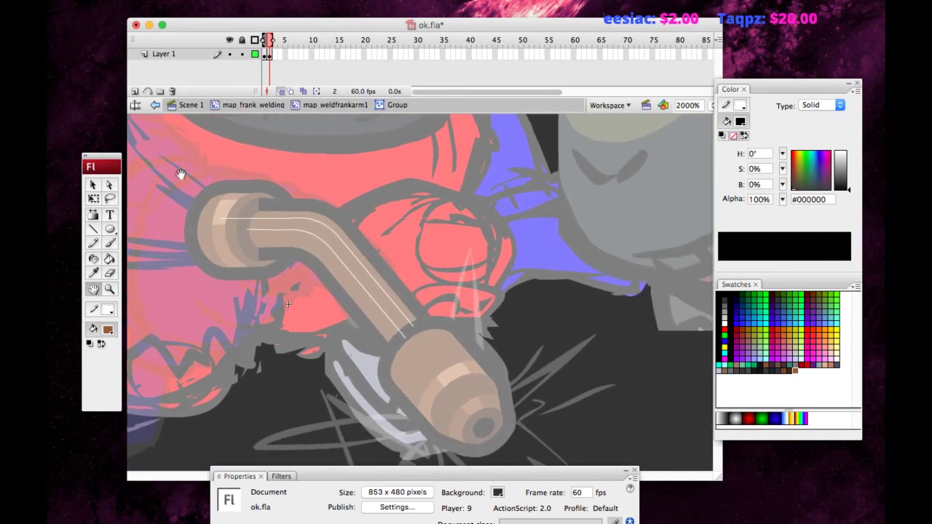
pyautogui.moveTo(285, 217); pyautogui.dragTo(286, 219)
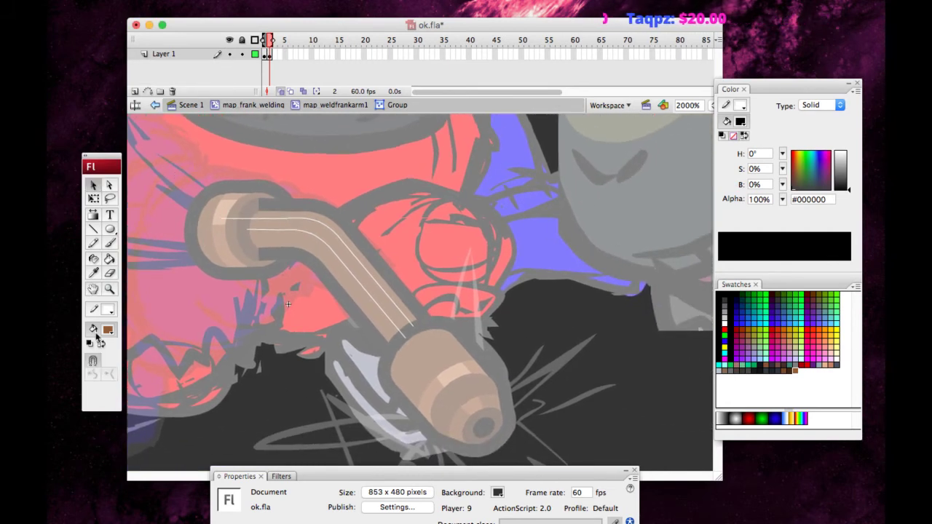
# Reposition the straight segment of the upper guide line so it meets the curved part along the pipe.
pyautogui.click(93, 198)
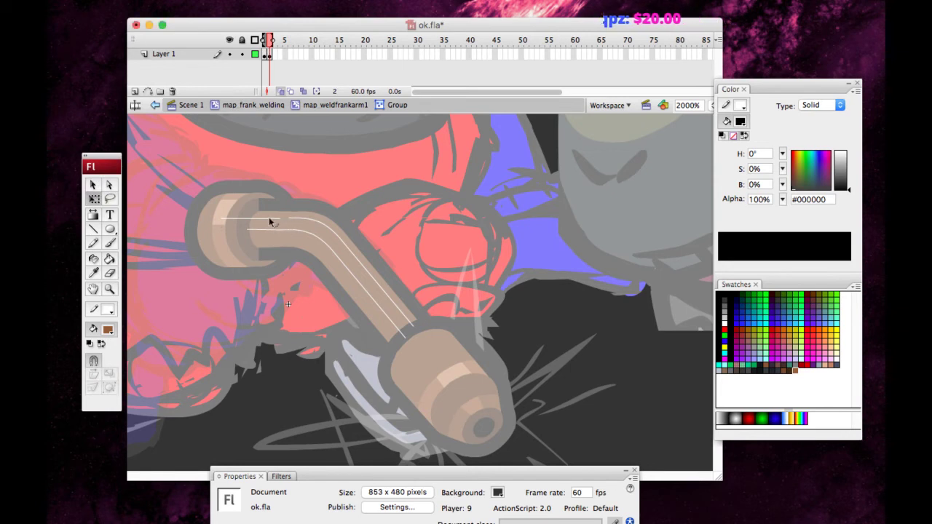
pyautogui.click(269, 218)
pyautogui.press('v')
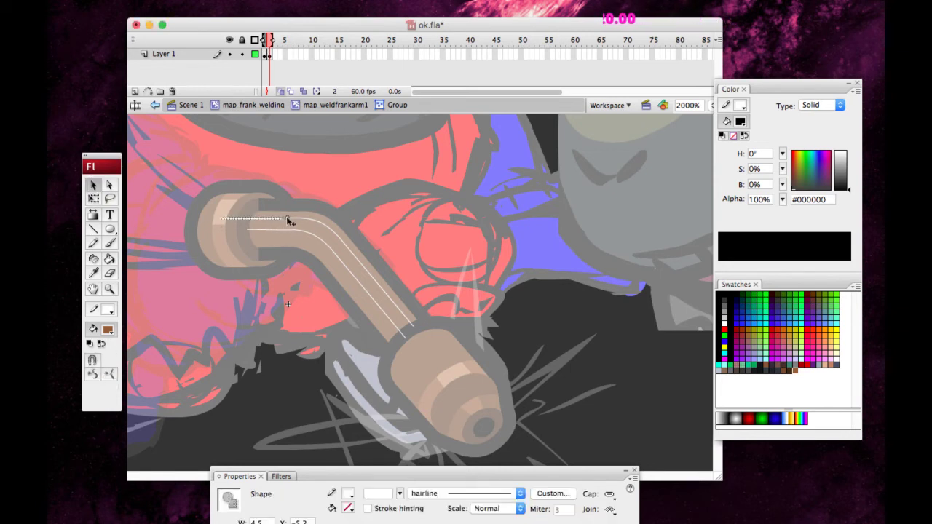
pyautogui.moveTo(242, 221); pyautogui.dragTo(293, 216)
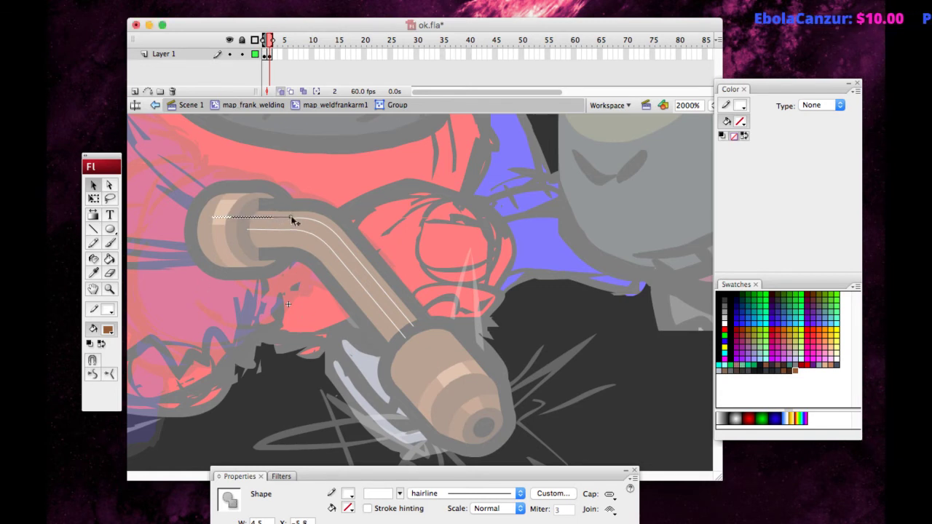
pyautogui.click(93, 374)
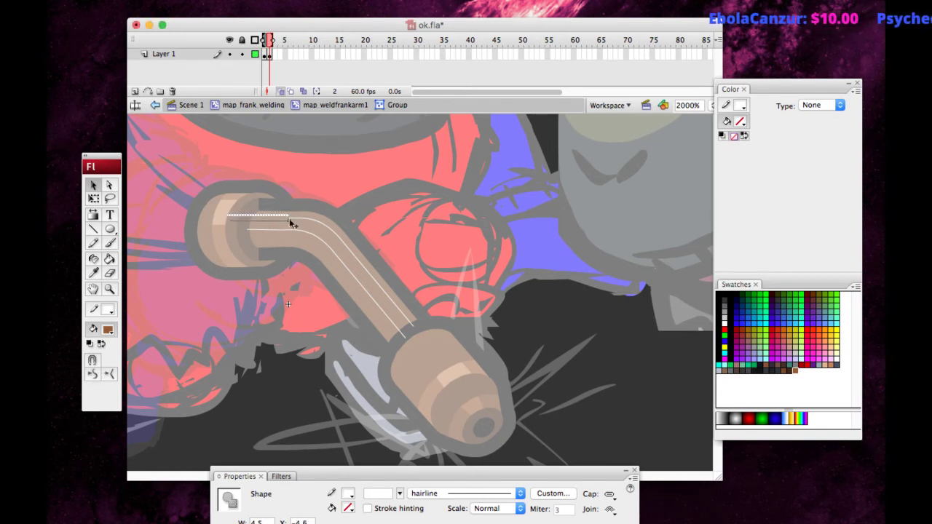
pyautogui.moveTo(288, 216); pyautogui.dragTo(254, 228)
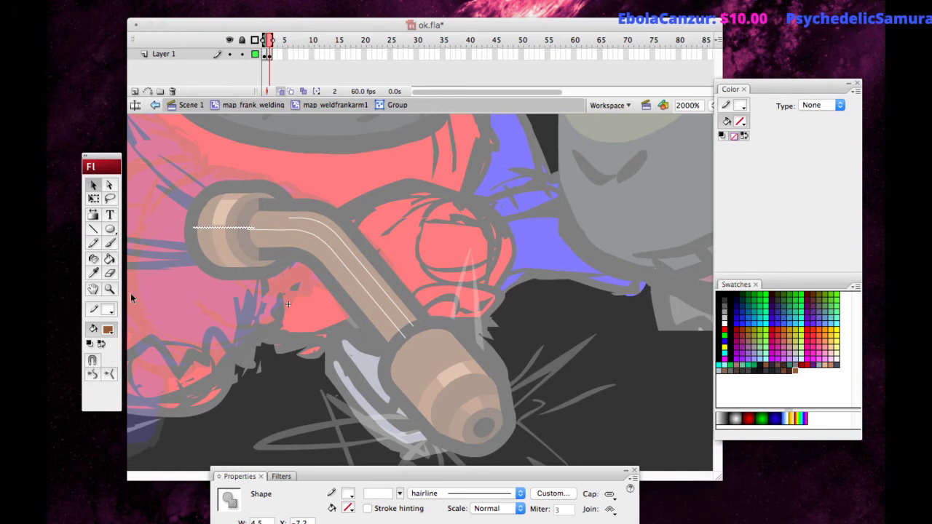
pyautogui.moveTo(211, 229); pyautogui.dragTo(286, 218)
pyautogui.click(91, 361)
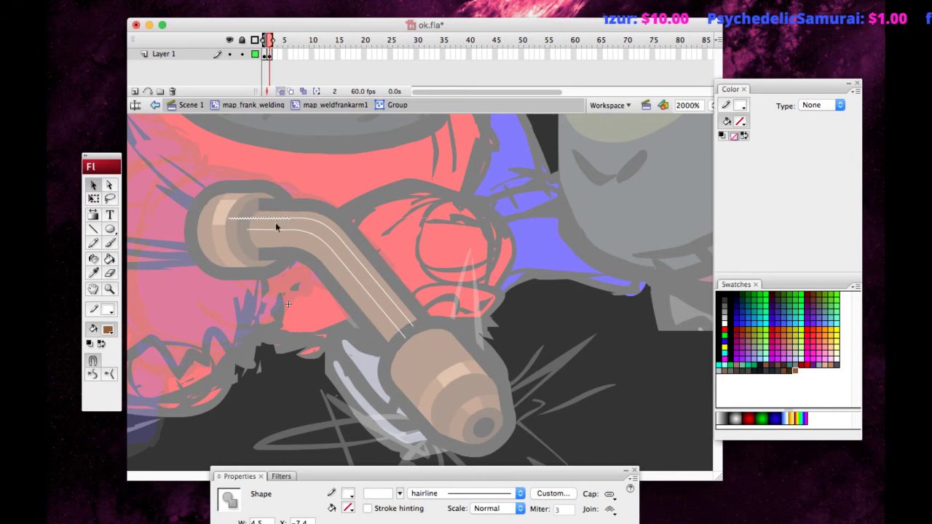
pyautogui.click(249, 185)
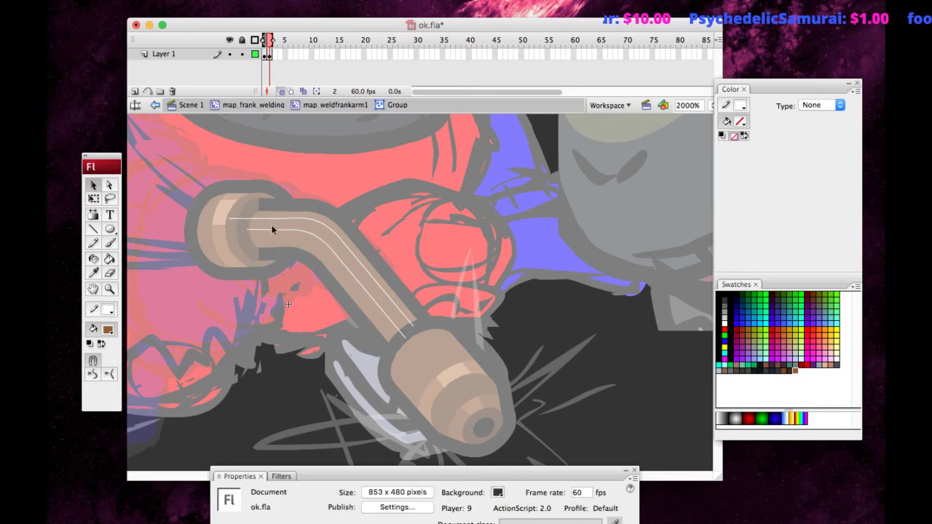
# Shorten the upper guide line's end at the handle ring slightly, leave the group and break it apart.
pyautogui.click(285, 219)
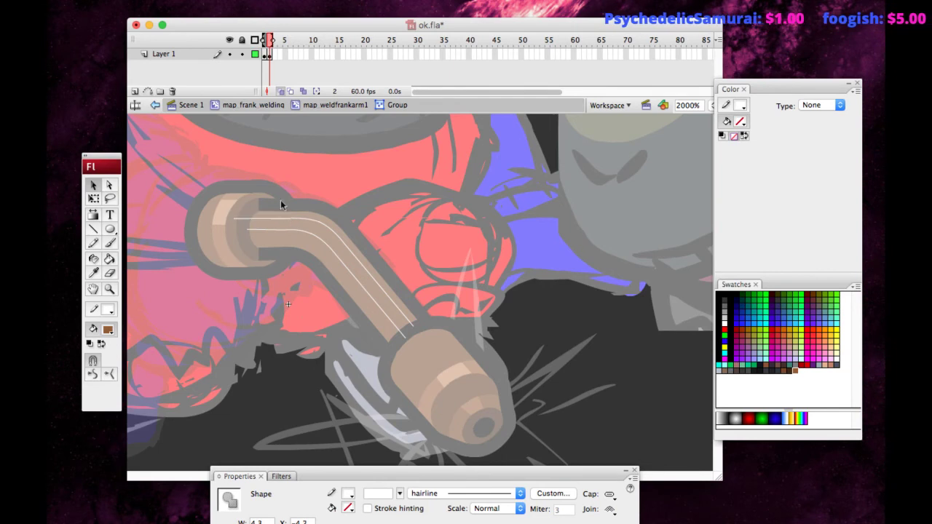
pyautogui.click(273, 200)
pyautogui.doubleClick(253, 188)
pyautogui.press('super+b')
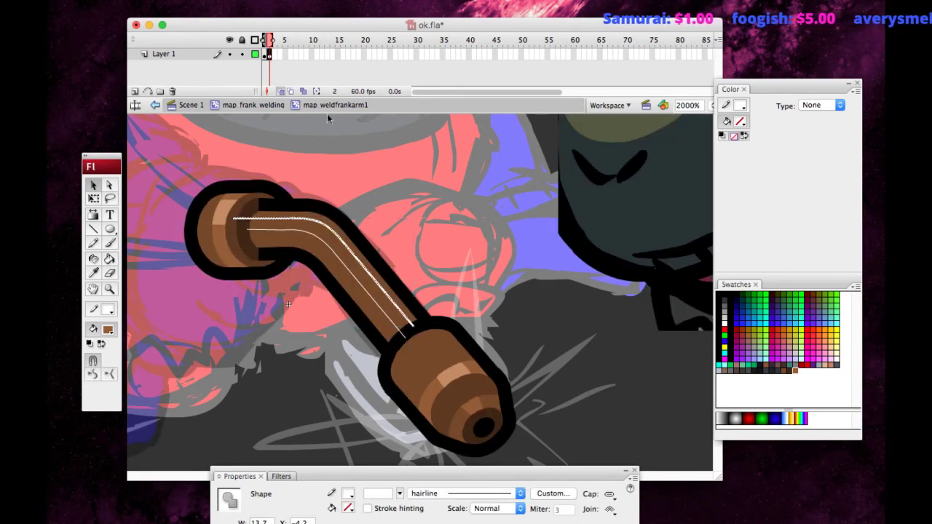
pyautogui.click(242, 177)
pyautogui.moveTo(187, 381); pyautogui.dragTo(423, 164)
pyautogui.click(421, 165)
# Sample brown #945C38 from the handle ring and break apart the lower guide line's group.
pyautogui.click(94, 275)
pyautogui.click(226, 239)
pyautogui.click(94, 198)
pyautogui.click(263, 231)
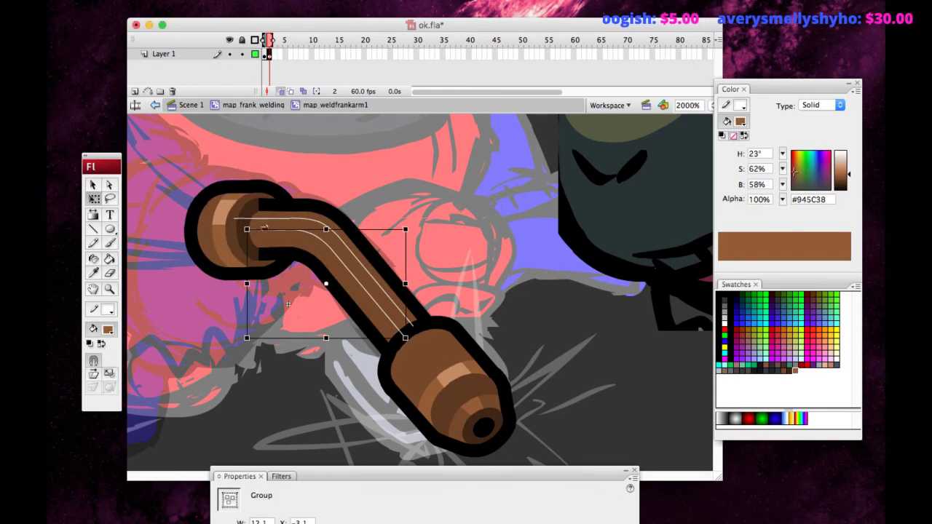
pyautogui.press('super+b')
pyautogui.click(251, 87)
# Fill the pipe's lower part with dark brown #5E3922 and the strip between the guide lines with #945C38.
pyautogui.click(94, 274)
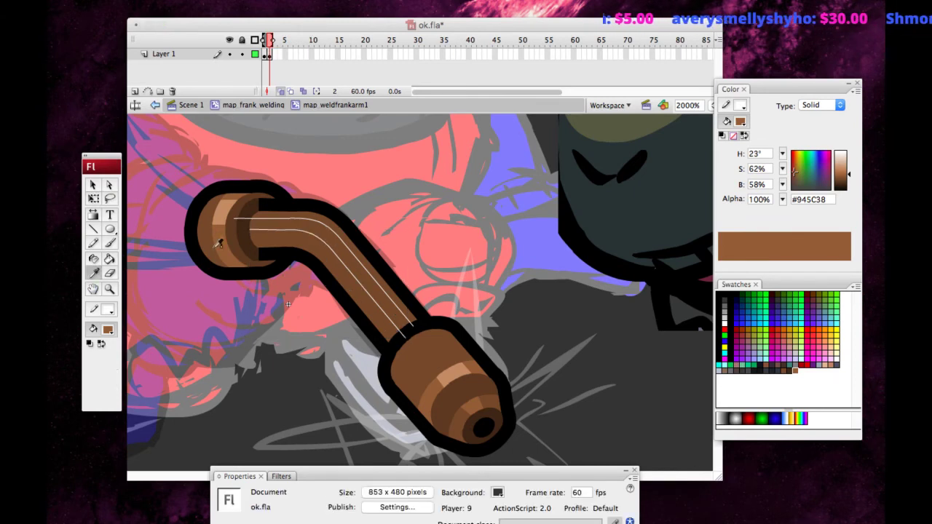
pyautogui.click(239, 240)
pyautogui.click(259, 245)
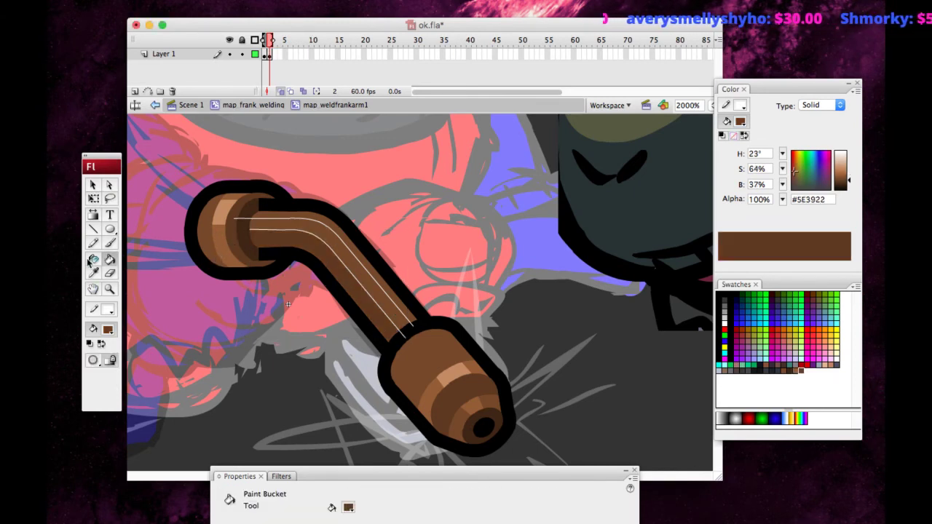
pyautogui.click(93, 273)
pyautogui.click(224, 222)
pyautogui.click(263, 223)
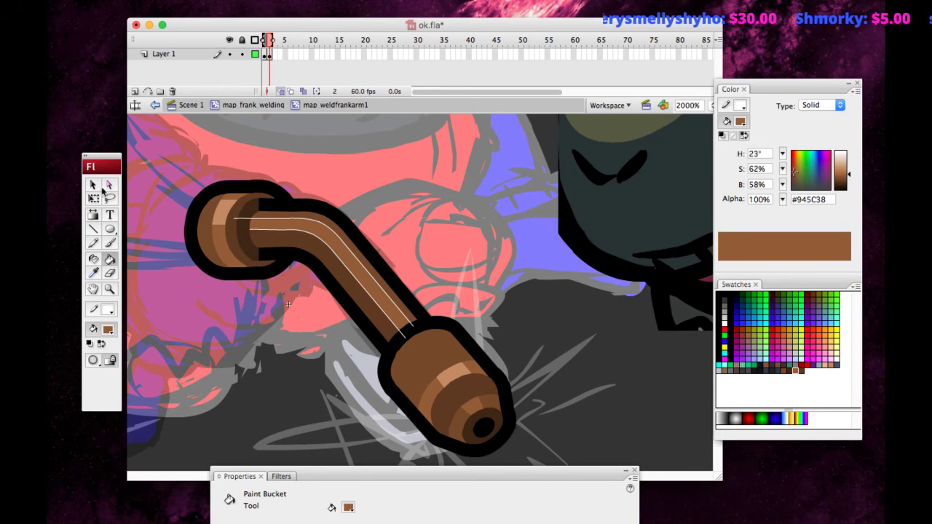
# Delete the lower guide line and move the upper one down into the pipe's dark brown shading.
pyautogui.press('v')
pyautogui.doubleClick(263, 226)
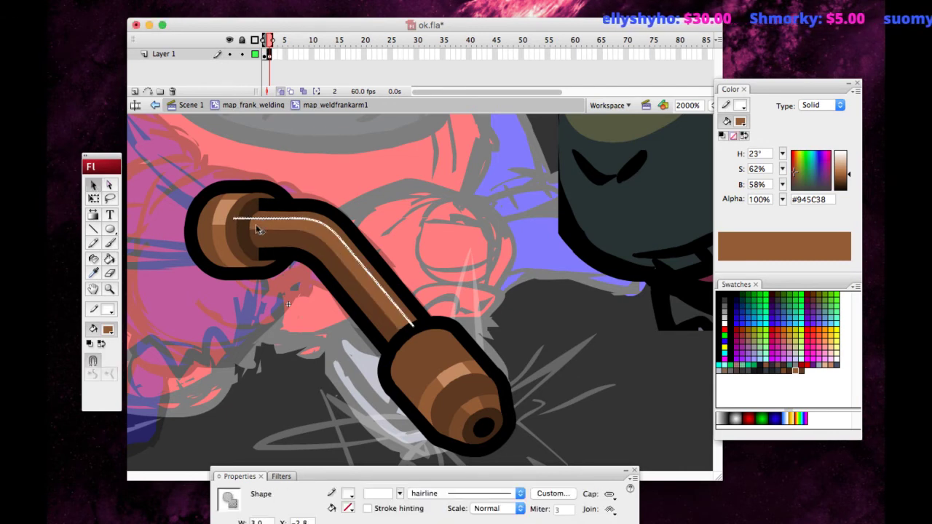
pyautogui.moveTo(262, 227); pyautogui.dragTo(244, 247)
pyautogui.press('Up')
pyautogui.press('Up')
pyautogui.press('Right')
pyautogui.press('Right')
pyautogui.press('Up')
pyautogui.press('Up')
pyautogui.press('Up')
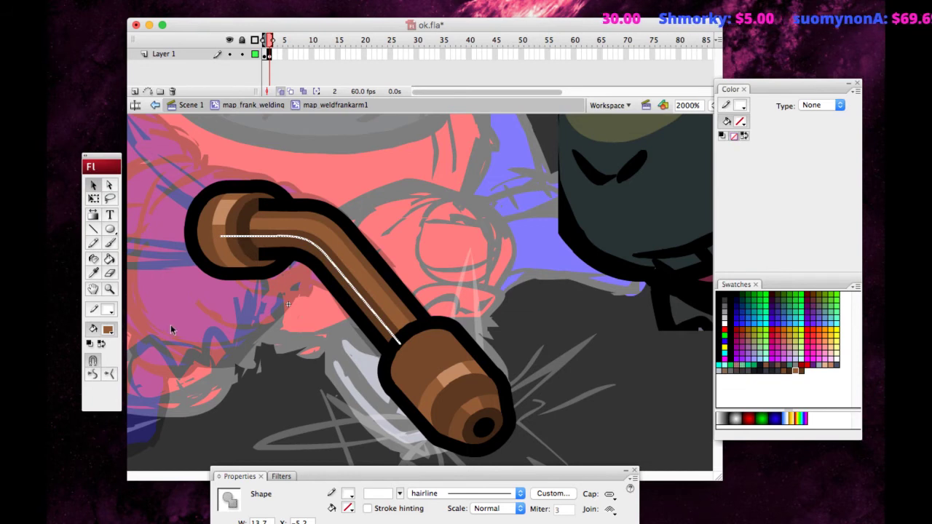
# Fill the band above the guide line on the pipe with mid brown #76482C and delete the guide line.
pyautogui.click(193, 352)
pyautogui.click(93, 272)
pyautogui.click(227, 242)
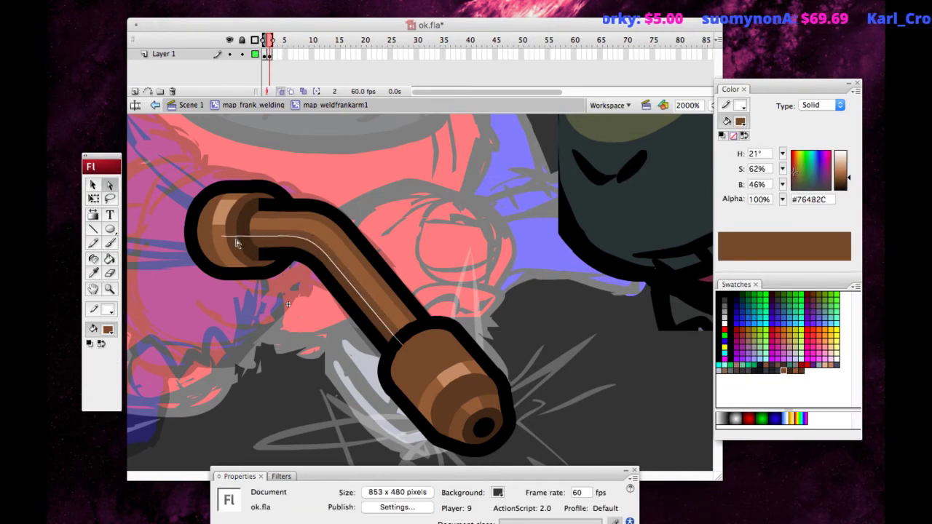
pyautogui.click(235, 238)
pyautogui.click(93, 198)
pyautogui.click(231, 238)
pyautogui.doubleClick(232, 238)
pyautogui.press('Delete')
# Draw a short horizontal hairline across the handle ring's outer side and shade the area below it with dark brown #5E3922.
pyautogui.click(93, 229)
pyautogui.moveTo(220, 249); pyautogui.dragTo(169, 248)
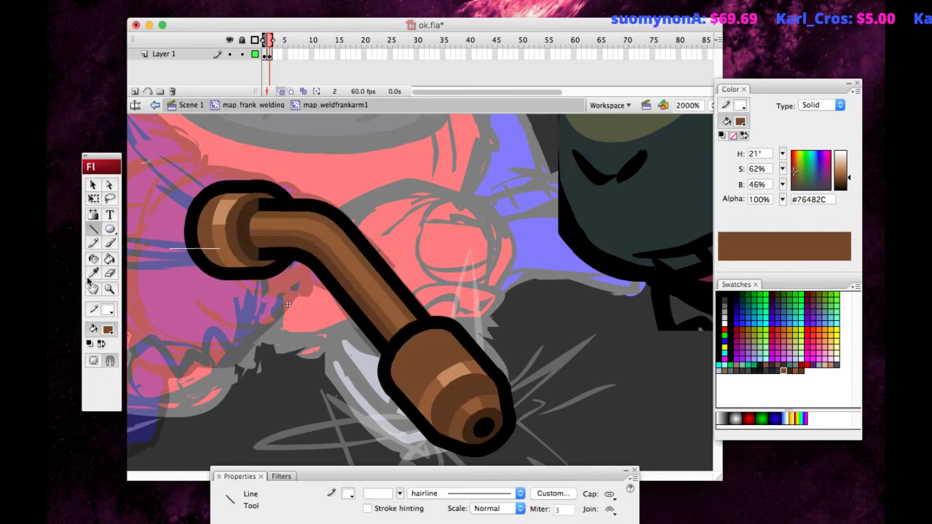
pyautogui.click(93, 272)
pyautogui.click(206, 251)
pyautogui.press('v')
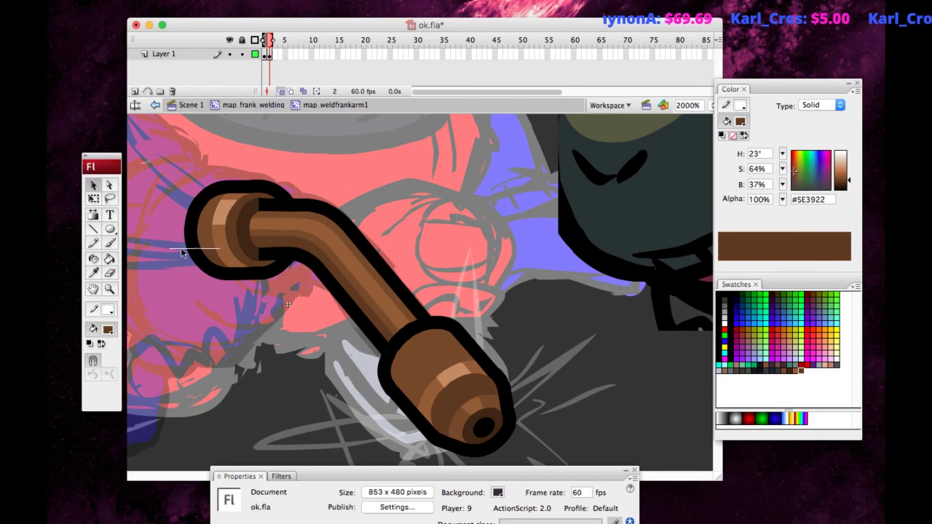
pyautogui.press('super+minus')
pyautogui.press('super+minus')
pyautogui.press('super+minus')
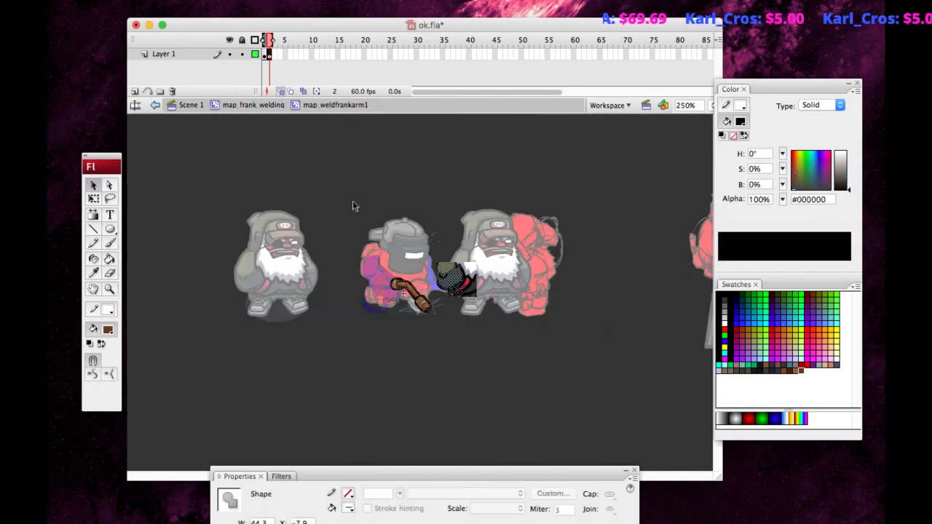
# Draw a small curved hairline marking a highlight area on the bend of the torch's pipe.
pyautogui.press('super+equal')
pyautogui.press('super+equal')
pyautogui.click(216, 183)
pyautogui.click(90, 291)
pyautogui.moveTo(236, 246); pyautogui.dragTo(138, 212)
pyautogui.press('y')
pyautogui.moveTo(258, 241); pyautogui.dragTo(251, 234)
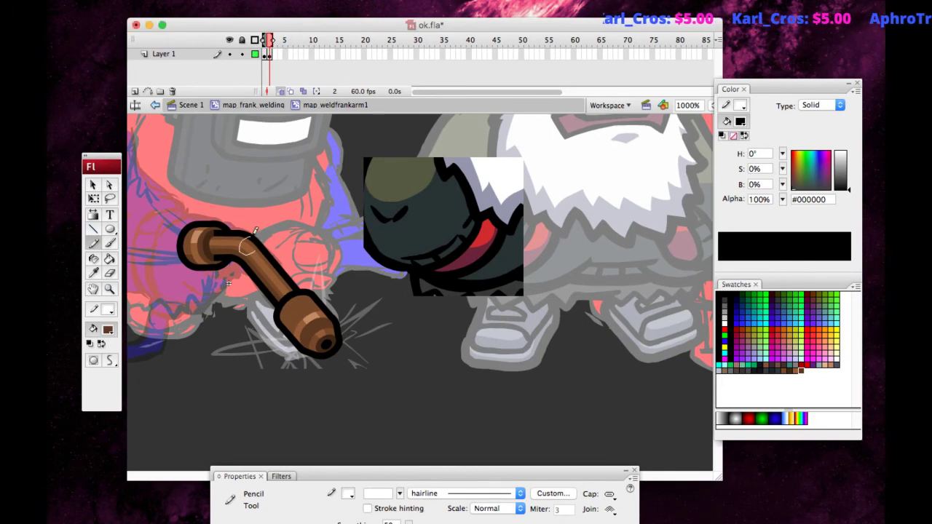
# Fill the highlight area on the pipe's bend with the light brown #C58B65 sampled from the handle ring and delete its guide line.
pyautogui.click(90, 185)
pyautogui.click(240, 243)
pyautogui.click(221, 256)
pyautogui.click(94, 272)
pyautogui.click(198, 235)
pyautogui.click(247, 246)
pyautogui.click(93, 186)
pyautogui.click(241, 246)
pyautogui.press('Delete')
# Draw lengthwise hairlines over the pipe's end and the nozzle, and shade the nozzle between them with browns #5E3922 and #945C38.
pyautogui.click(85, 231)
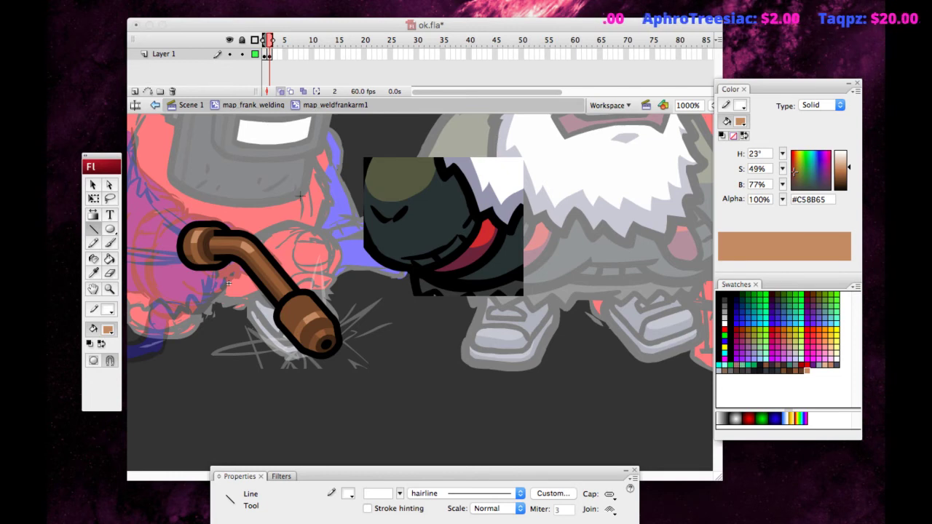
pyautogui.moveTo(314, 313); pyautogui.dragTo(272, 279)
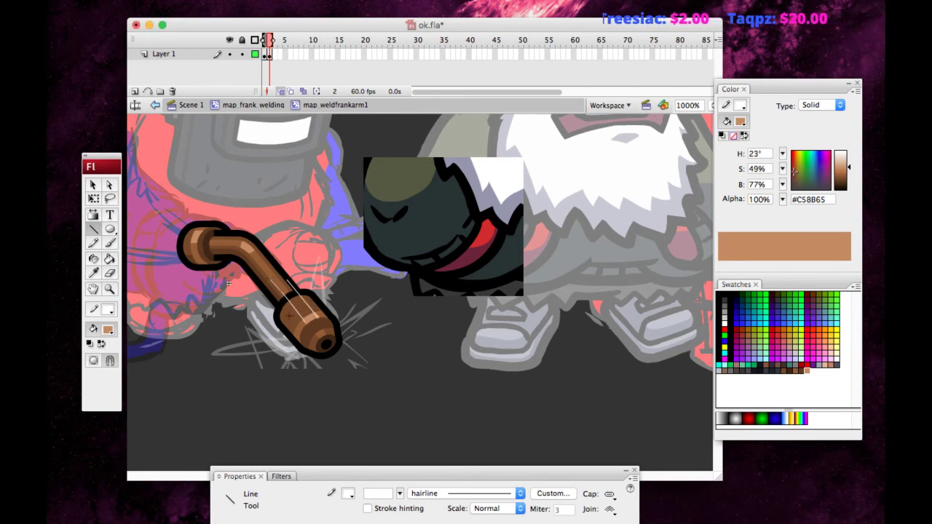
pyautogui.click(94, 273)
pyautogui.click(262, 273)
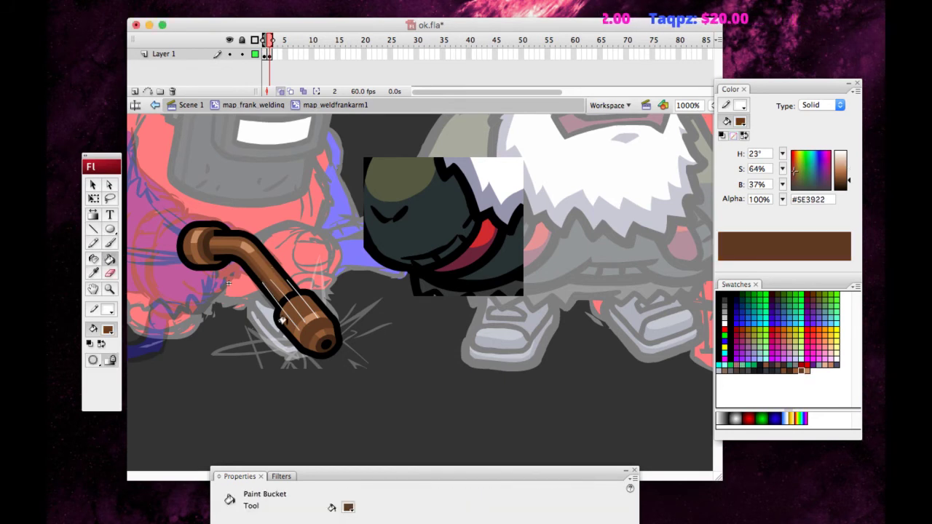
pyautogui.click(93, 275)
pyautogui.click(275, 280)
pyautogui.click(294, 307)
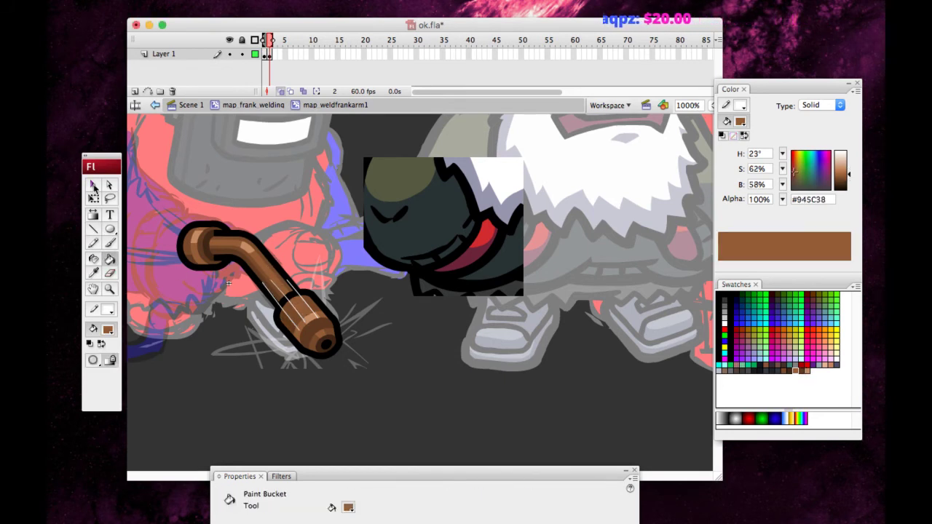
# Select the pipe and nozzle and set their stroke colour to none to remove the hairline guides.
pyautogui.click(93, 186)
pyautogui.moveTo(234, 382); pyautogui.dragTo(223, 387)
pyautogui.click(109, 311)
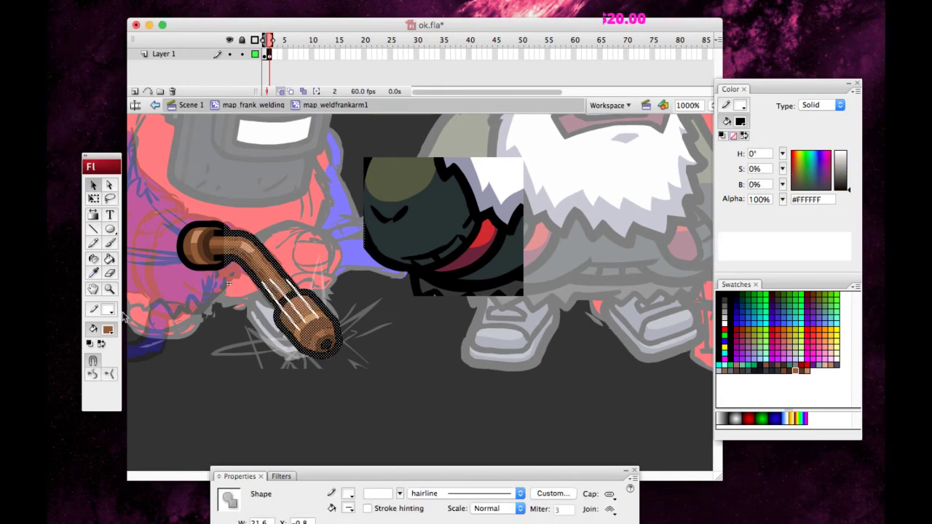
pyautogui.click(260, 327)
pyautogui.click(180, 347)
pyautogui.press('super+minus')
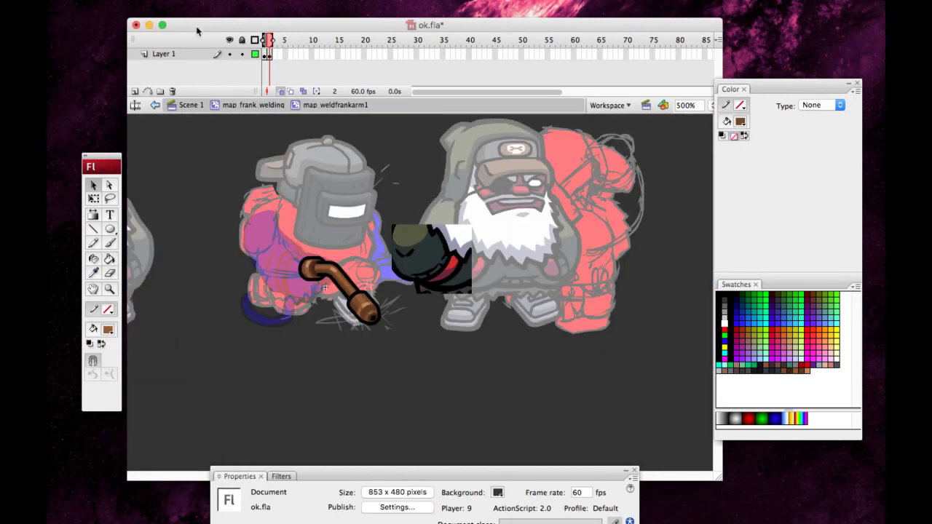
# Examine the shaded torch against the character sketch, both close up and at a reduced zoom.
pyautogui.hotkey('ctrl', '=')
pyautogui.click(92, 289)
pyautogui.moveTo(352, 273); pyautogui.dragTo(228, 175)
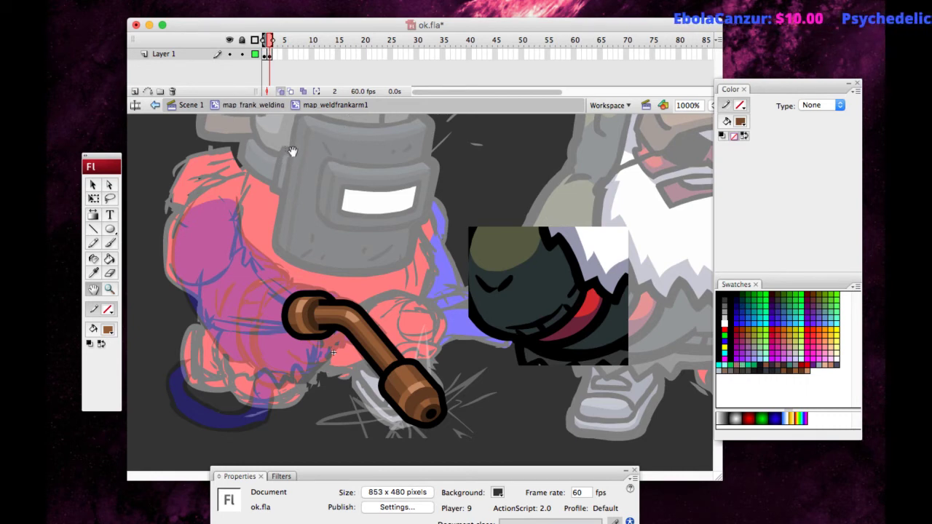
pyautogui.click(93, 292)
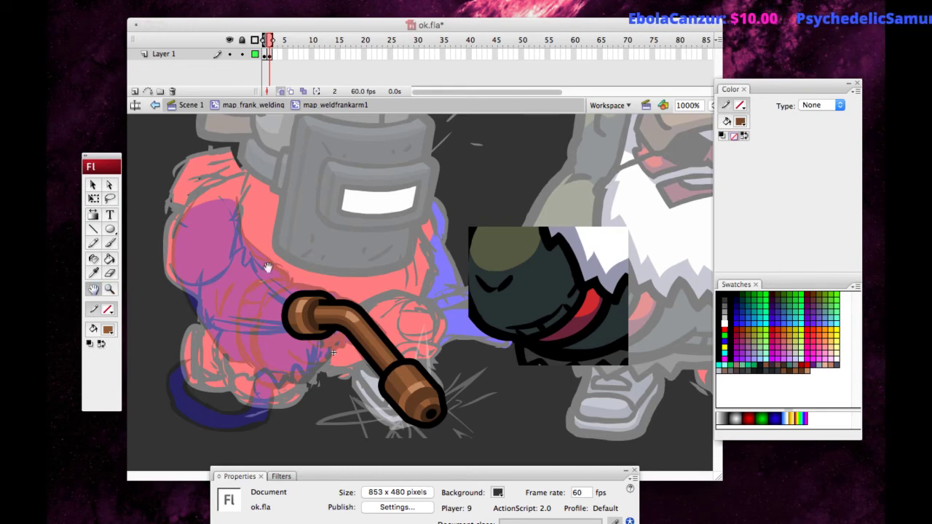
pyautogui.press('super+minus')
pyautogui.moveTo(311, 244); pyautogui.dragTo(372, 294)
pyautogui.press('super+equal')
pyautogui.press('super+minus')
pyautogui.press('super+equal')
pyautogui.moveTo(459, 340)
pyautogui.mouseDown()
pyautogui.moveTo(280, 179)
pyautogui.moveTo(268, 190)
pyautogui.mouseUp()
pyautogui.press('l')
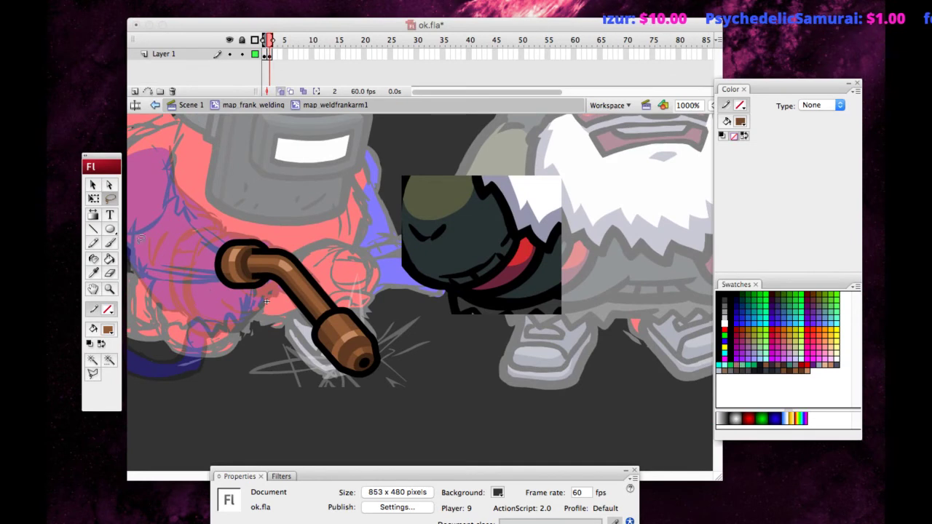
pyautogui.press('v')
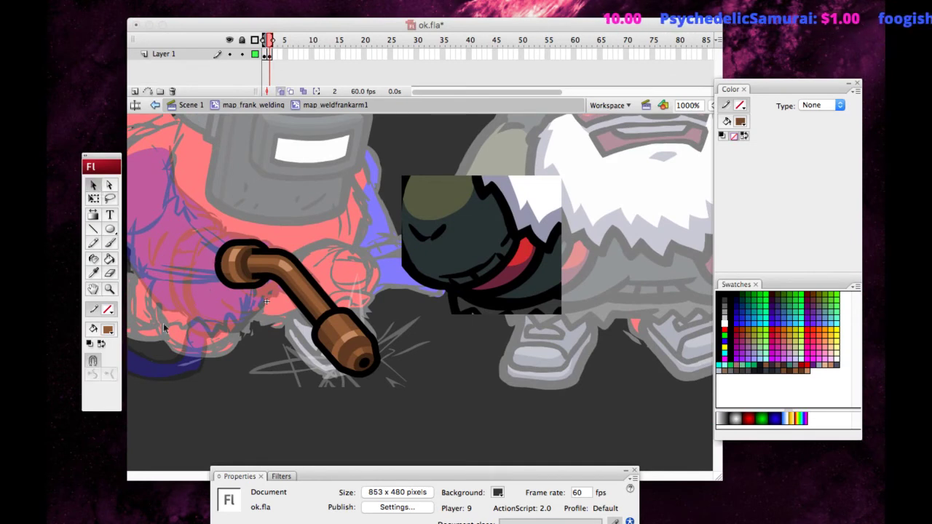
pyautogui.click(97, 301)
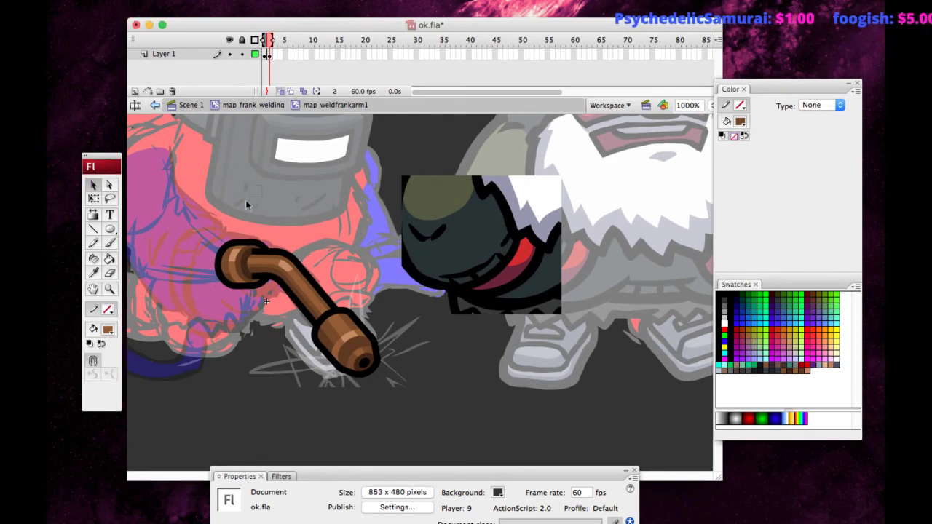
# Trim excess strips off the copied arm reference piece and move it slightly lower.
pyautogui.click(99, 198)
pyautogui.moveTo(386, 289); pyautogui.dragTo(601, 187)
pyautogui.press('Delete')
pyautogui.press('Delete')
pyautogui.moveTo(418, 313); pyautogui.dragTo(580, 302)
pyautogui.press('Delete')
pyautogui.click(439, 227)
pyautogui.moveTo(439, 227); pyautogui.dragTo(457, 265)
# Cut a narrow strip off each side of the copied arm reference piece.
pyautogui.press('h')
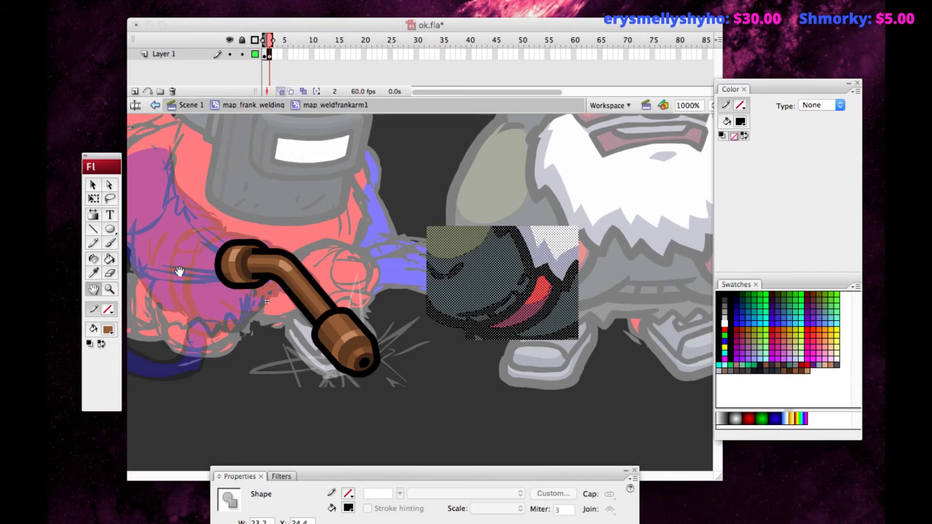
pyautogui.moveTo(179, 271); pyautogui.dragTo(177, 273)
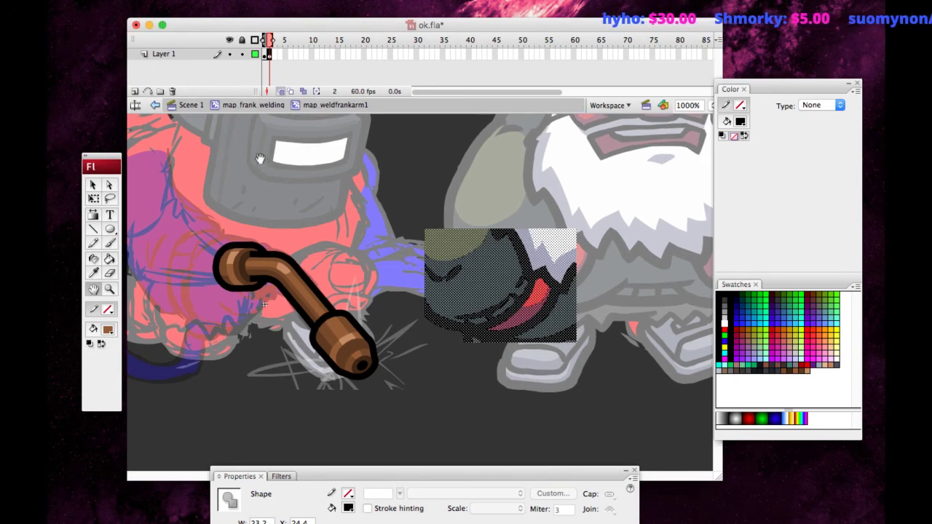
pyautogui.moveTo(244, 176); pyautogui.dragTo(241, 170)
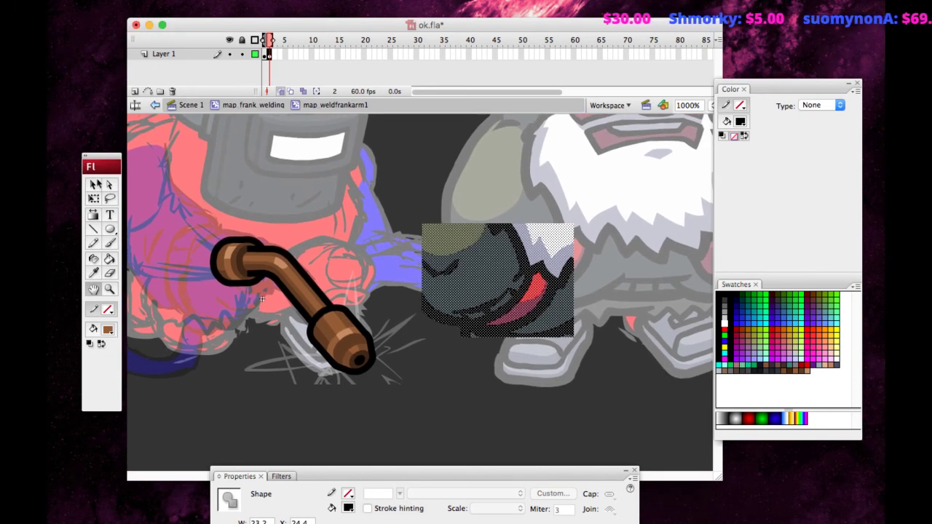
pyautogui.click(93, 198)
pyautogui.moveTo(406, 350); pyautogui.dragTo(430, 196)
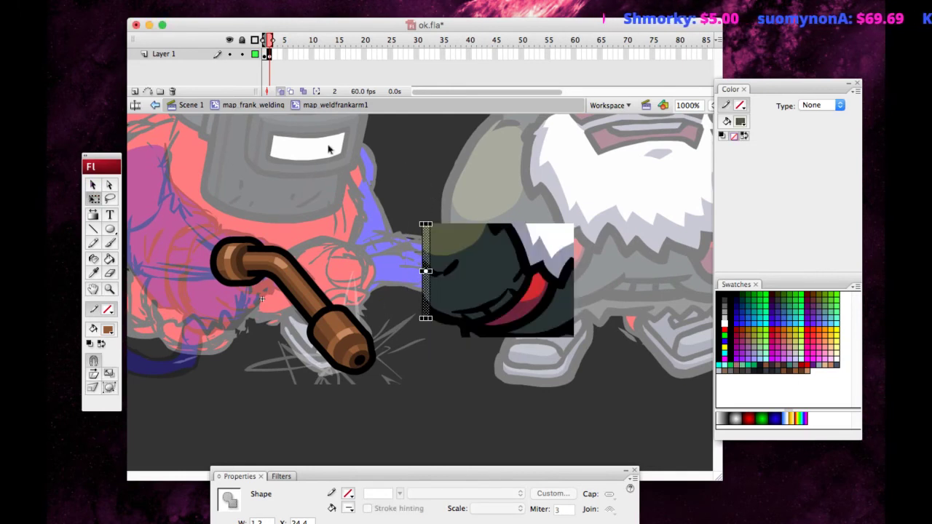
pyautogui.press('Delete')
pyautogui.moveTo(617, 195); pyautogui.dragTo(559, 356)
pyautogui.press('Delete')
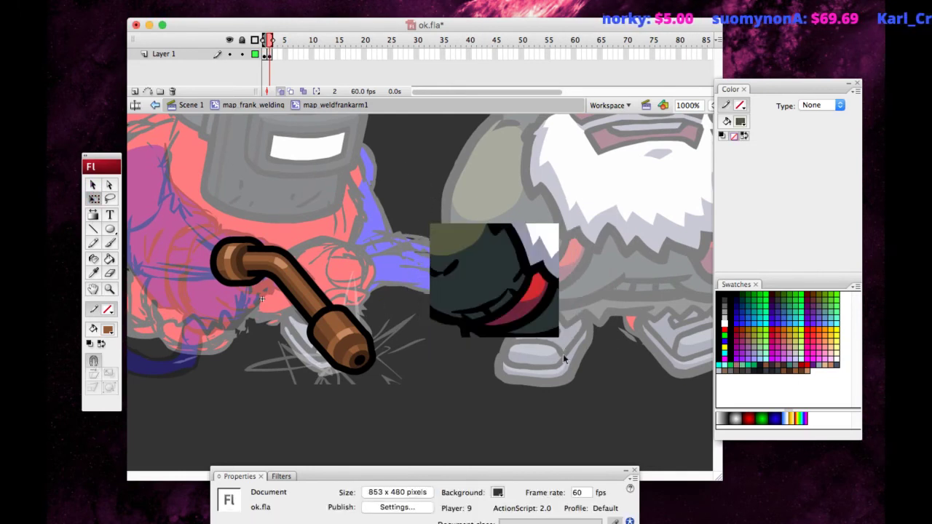
# Select the whole torch artwork and group it.
pyautogui.click(93, 289)
pyautogui.moveTo(214, 197); pyautogui.dragTo(249, 182)
pyautogui.press('q')
pyautogui.moveTo(211, 384); pyautogui.dragTo(428, 177)
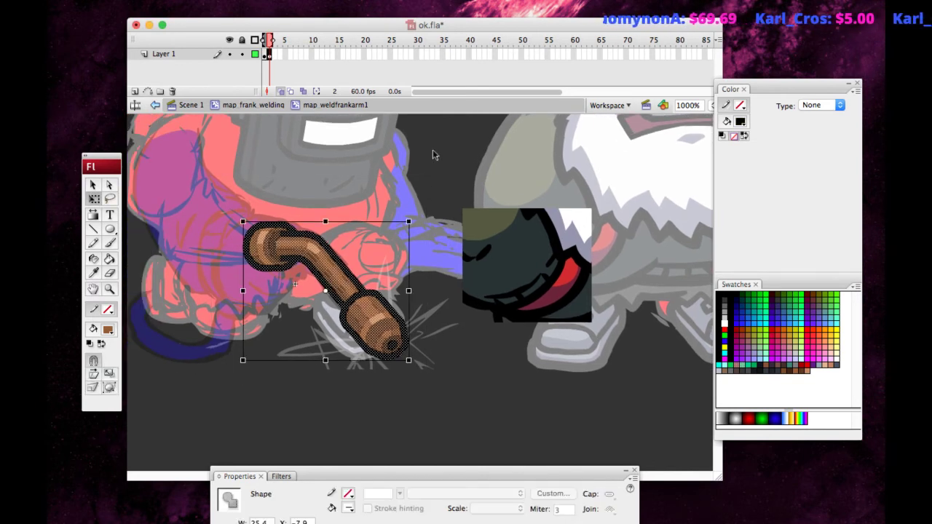
pyautogui.press('super+g')
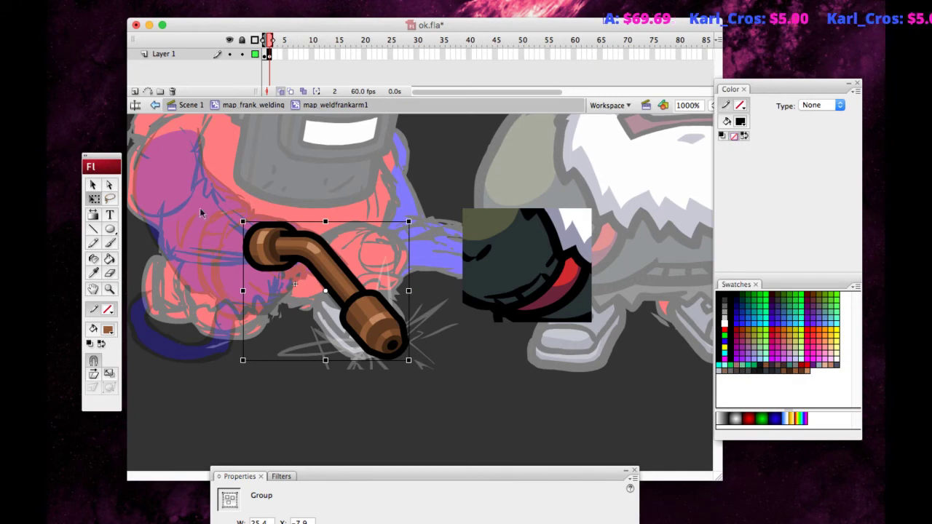
# Set the zoom to 700% and the brush's fill colour to black #000000.
pyautogui.press('space')
pyautogui.moveTo(201, 213); pyautogui.dragTo(234, 237)
pyautogui.moveTo(701, 105); pyautogui.dragTo(623, 87)
pyautogui.write('700')
pyautogui.press('Return')
pyautogui.click(93, 293)
pyautogui.moveTo(207, 246)
pyautogui.mouseDown()
pyautogui.moveTo(159, 261)
pyautogui.moveTo(179, 257)
pyautogui.mouseUp()
pyautogui.press('b')
pyautogui.click(108, 331)
pyautogui.click(102, 361)
pyautogui.press('v')
pyautogui.moveTo(190, 213); pyautogui.dragTo(140, 268)
pyautogui.press('Delete')
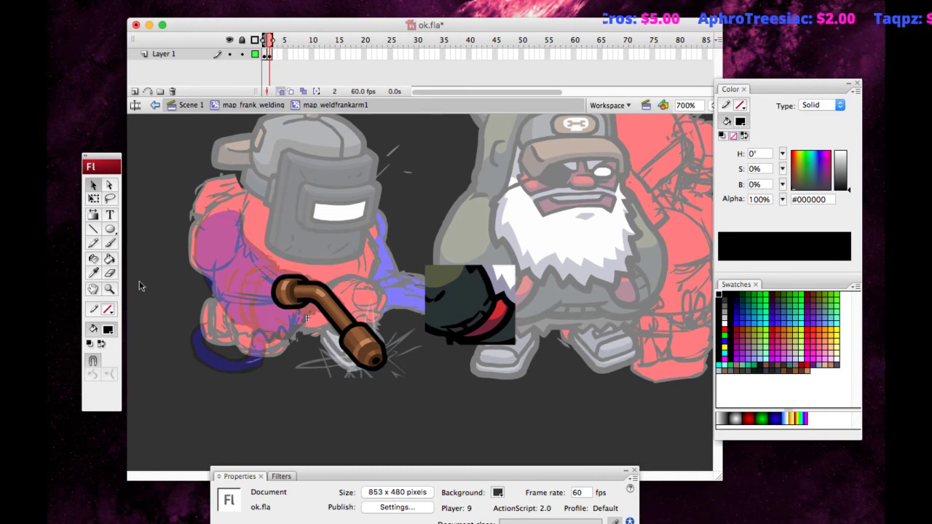
# Brush black outlines on frame 2 for the upper arm's inner edge and the rounded glove around the torch's handle.
pyautogui.click(110, 245)
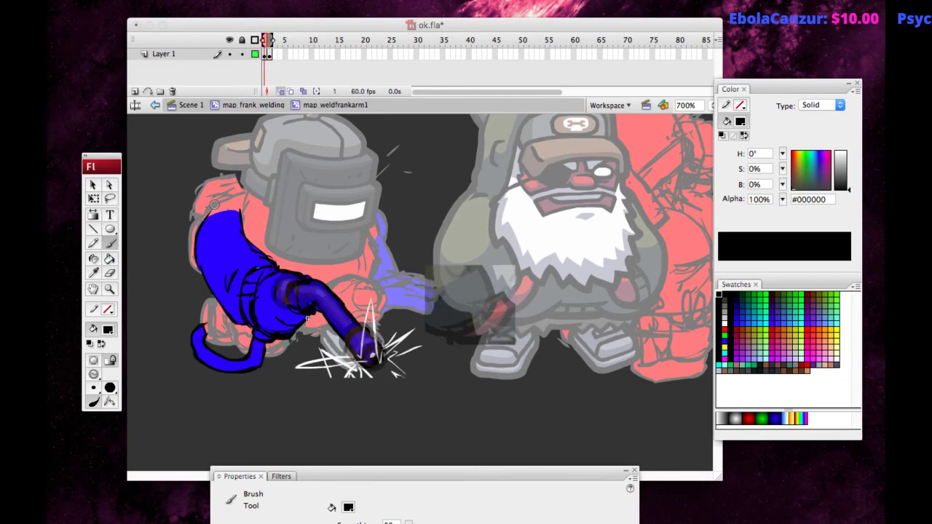
pyautogui.press('.')
pyautogui.moveTo(242, 222); pyautogui.dragTo(250, 252)
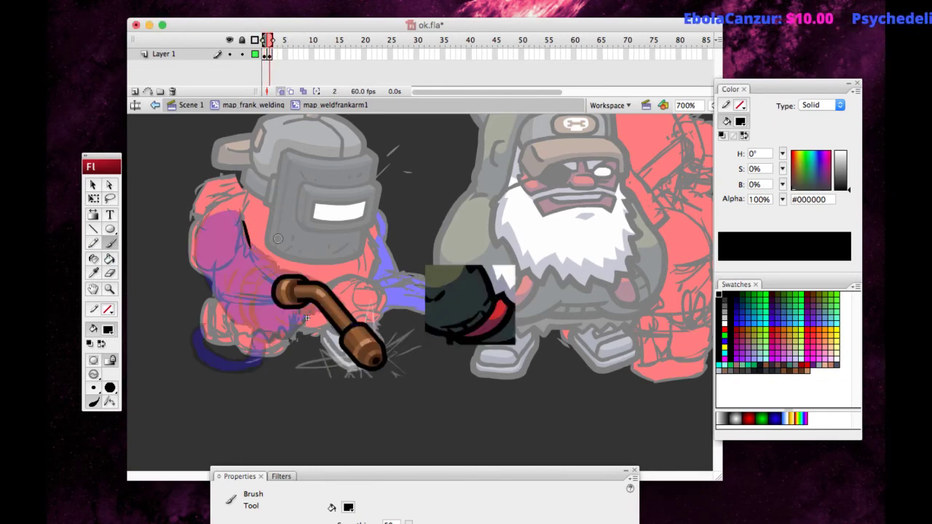
pyautogui.press('.')
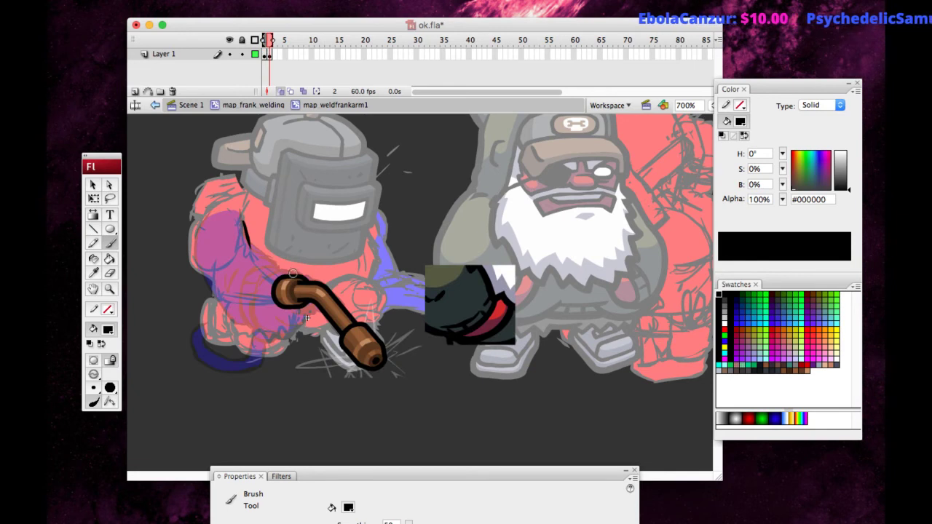
pyautogui.moveTo(289, 270); pyautogui.dragTo(248, 299)
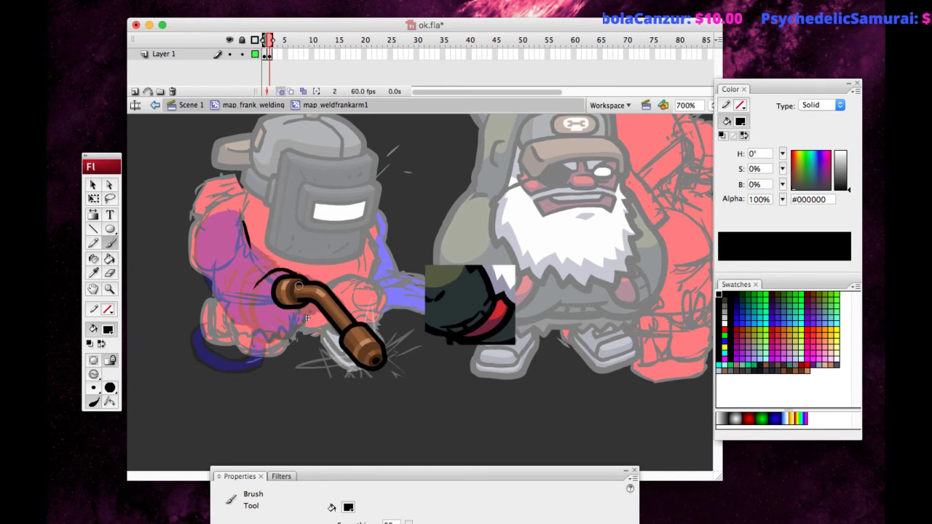
pyautogui.press('.')
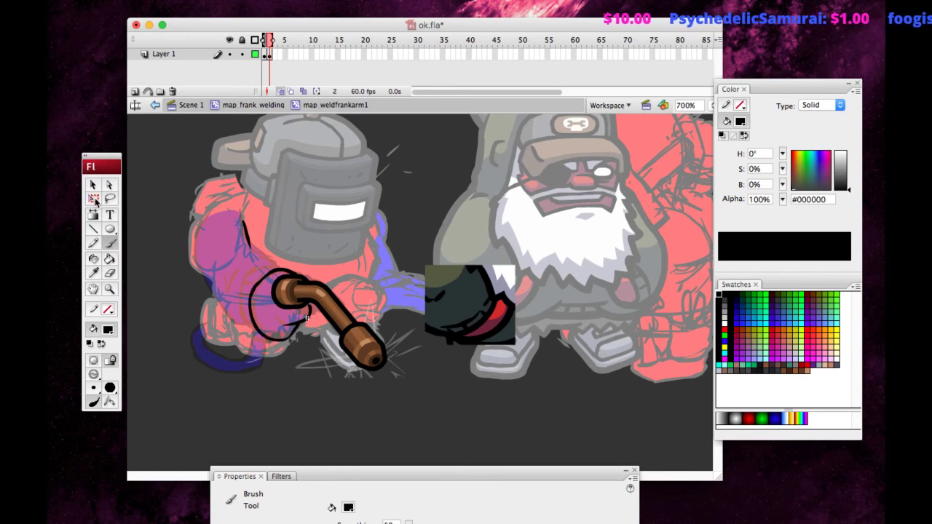
# Brush the sleeve's cuff lines behind the glove and the arm's long outer contour up to the shoulder in black.
pyautogui.press('q')
pyautogui.click(110, 245)
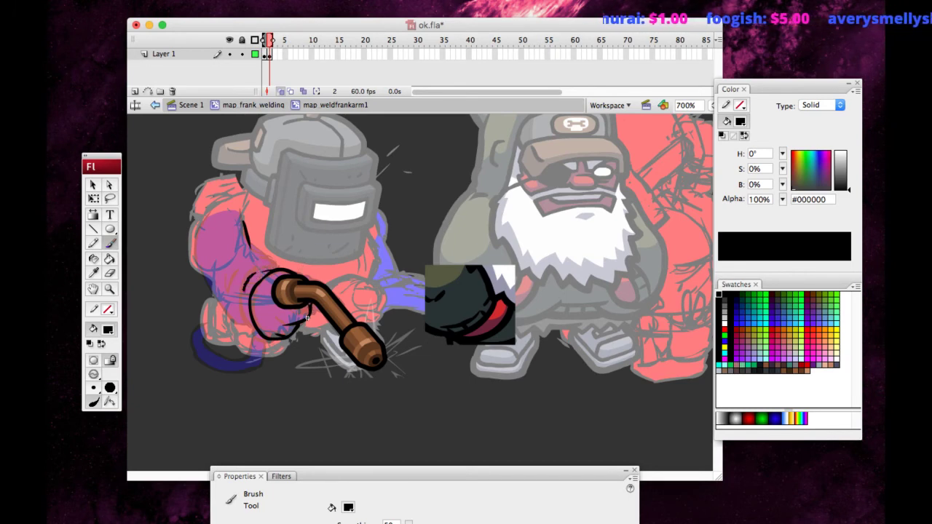
pyautogui.moveTo(247, 318); pyautogui.dragTo(258, 334)
pyautogui.moveTo(283, 268); pyautogui.dragTo(247, 254)
pyautogui.moveTo(249, 333)
pyautogui.mouseDown()
pyautogui.moveTo(227, 321)
pyautogui.moveTo(209, 274)
pyautogui.mouseUp()
pyautogui.moveTo(217, 216)
pyautogui.mouseDown()
pyautogui.moveTo(195, 239)
pyautogui.moveTo(218, 314)
pyautogui.mouseUp()
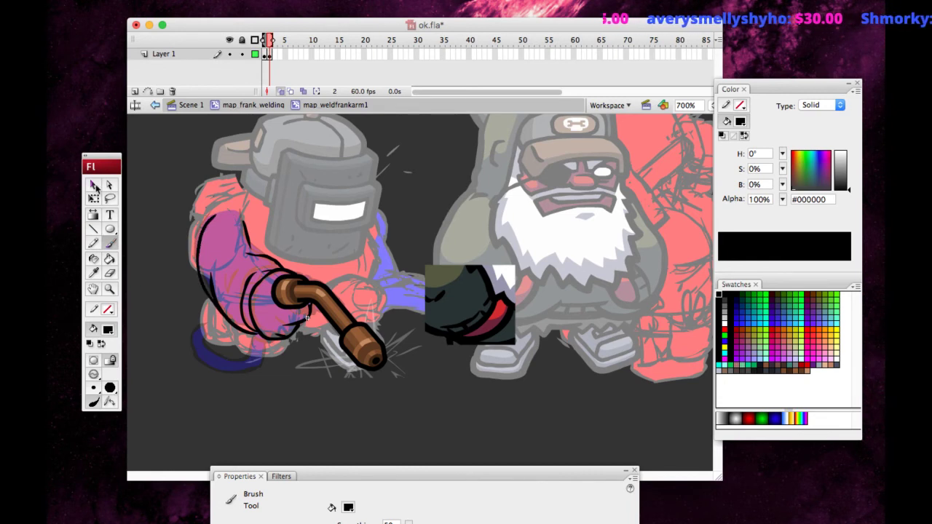
# Clean up the outer contour and cuff lines of the sleeve with the Eraser.
pyautogui.click(94, 186)
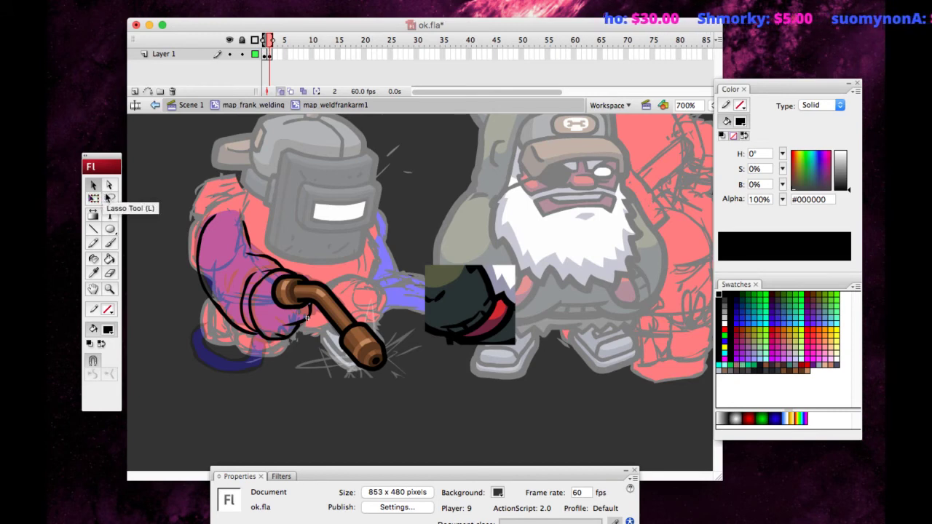
pyautogui.press('e')
pyautogui.moveTo(218, 280)
pyautogui.mouseDown()
pyautogui.moveTo(232, 332)
pyautogui.moveTo(218, 319)
pyautogui.moveTo(235, 336)
pyautogui.mouseUp()
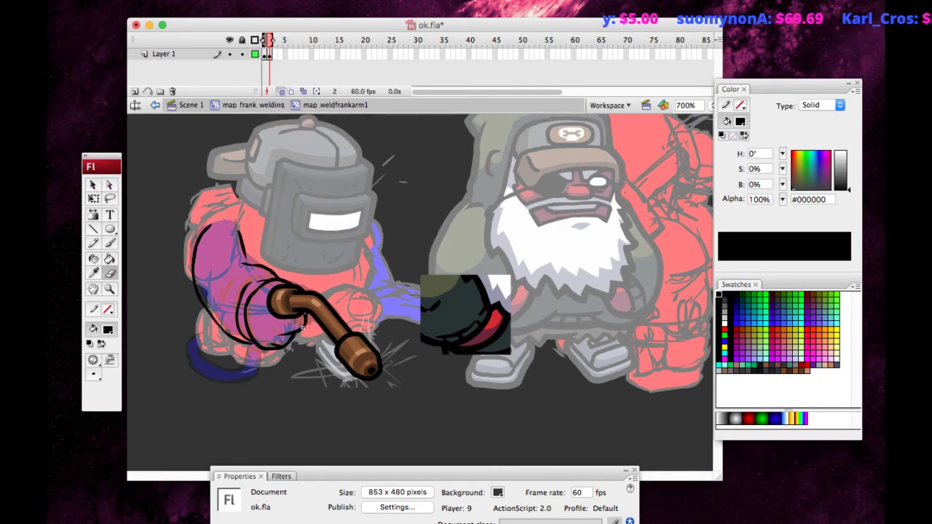
pyautogui.moveTo(198, 281)
pyautogui.mouseDown()
pyautogui.moveTo(233, 335)
pyautogui.moveTo(201, 288)
pyautogui.moveTo(198, 302)
pyautogui.moveTo(253, 345)
pyautogui.mouseUp()
pyautogui.click(109, 245)
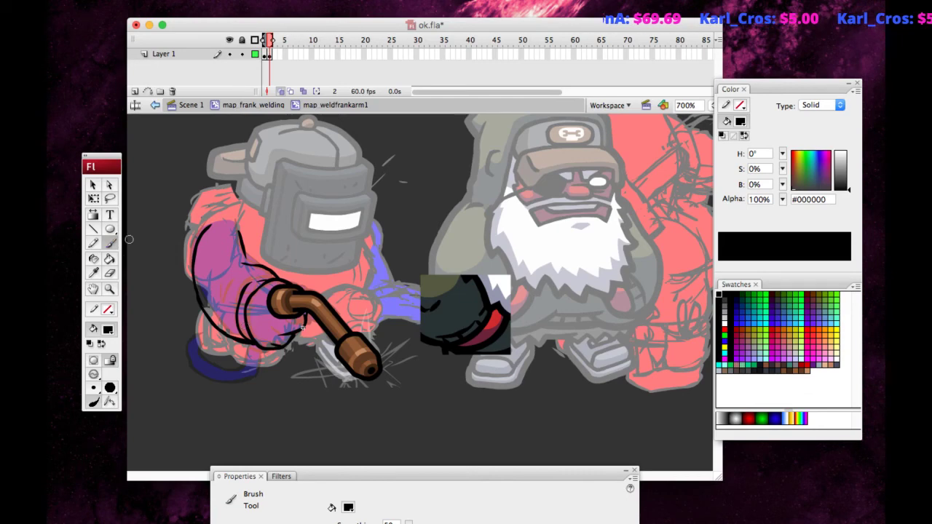
pyautogui.press('e')
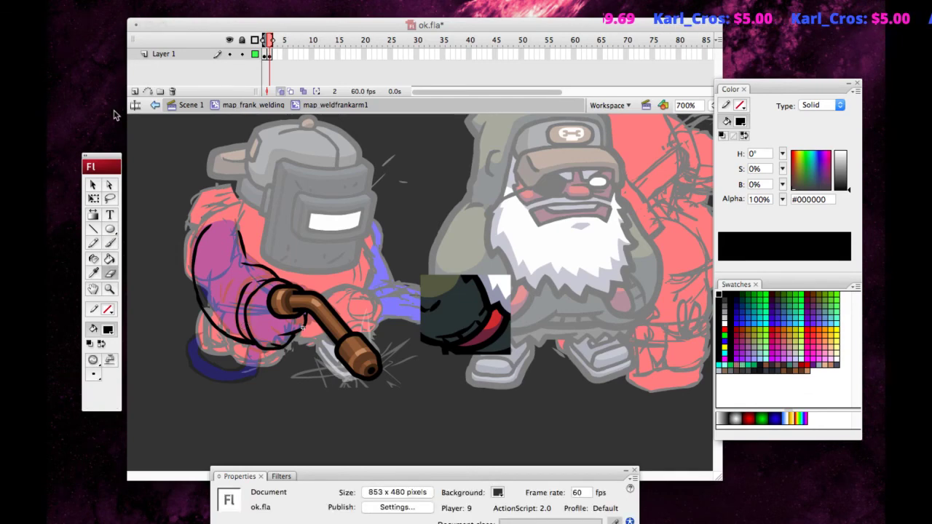
pyautogui.press('q')
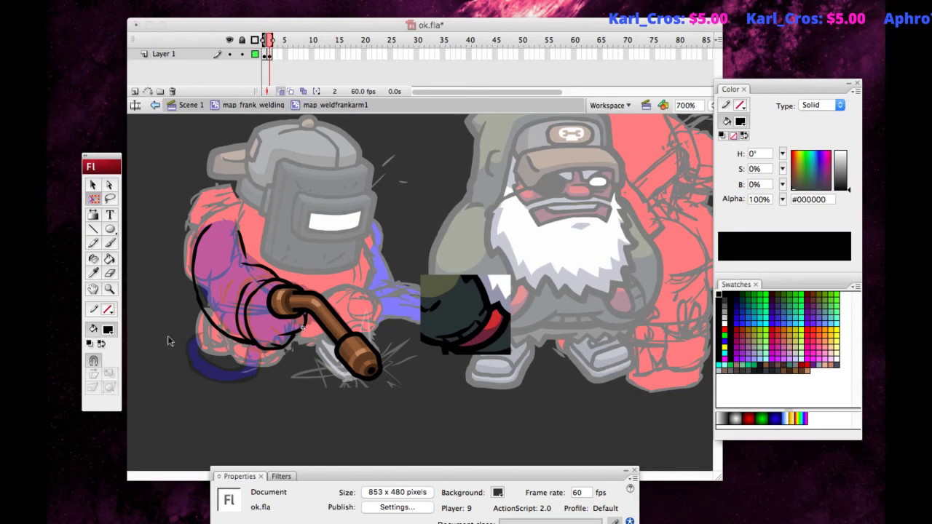
pyautogui.press('v')
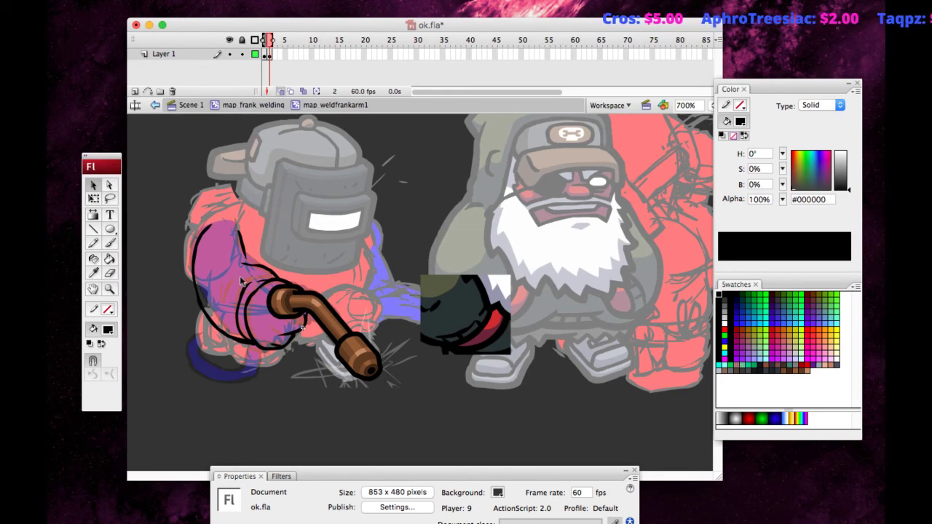
pyautogui.press('space')
pyautogui.moveTo(209, 211); pyautogui.dragTo(209, 219)
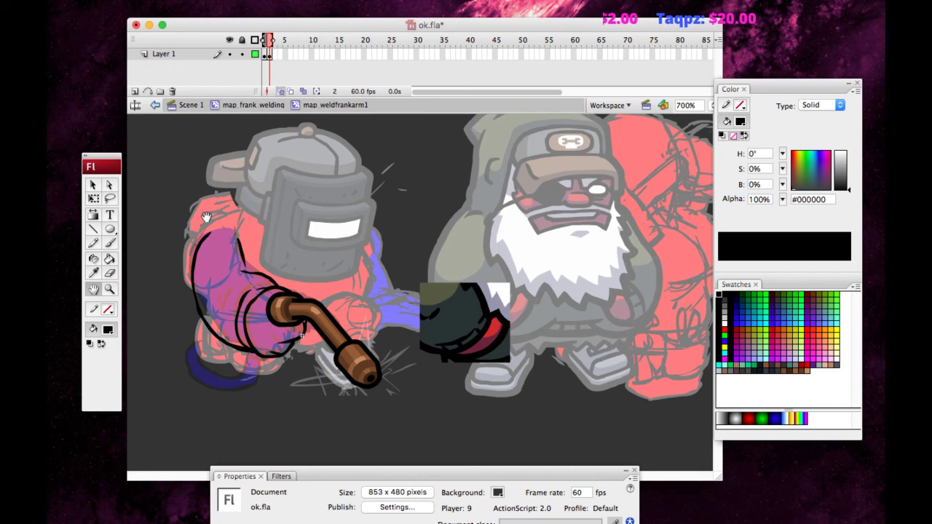
pyautogui.moveTo(207, 215); pyautogui.dragTo(203, 208)
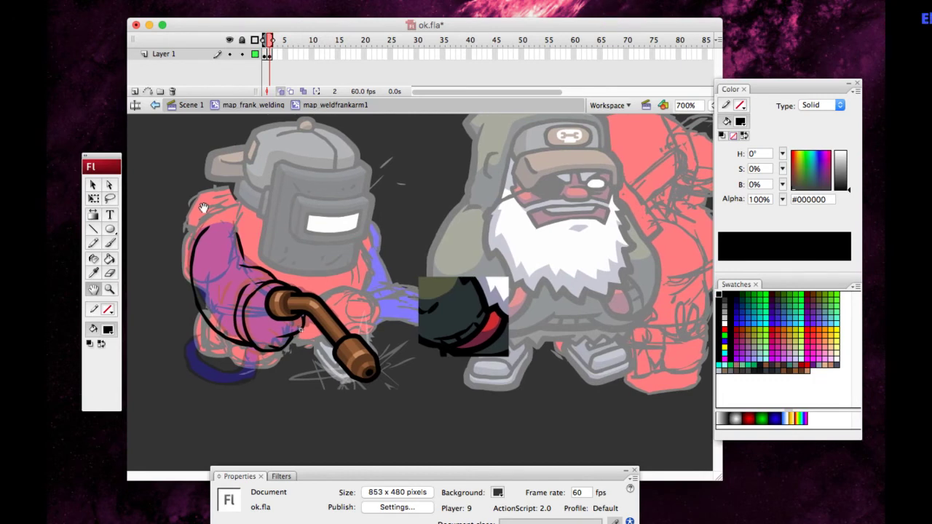
# Touch up the black outlines of the arm and cuff with the Brush and Eraser.
pyautogui.moveTo(204, 208); pyautogui.dragTo(211, 210)
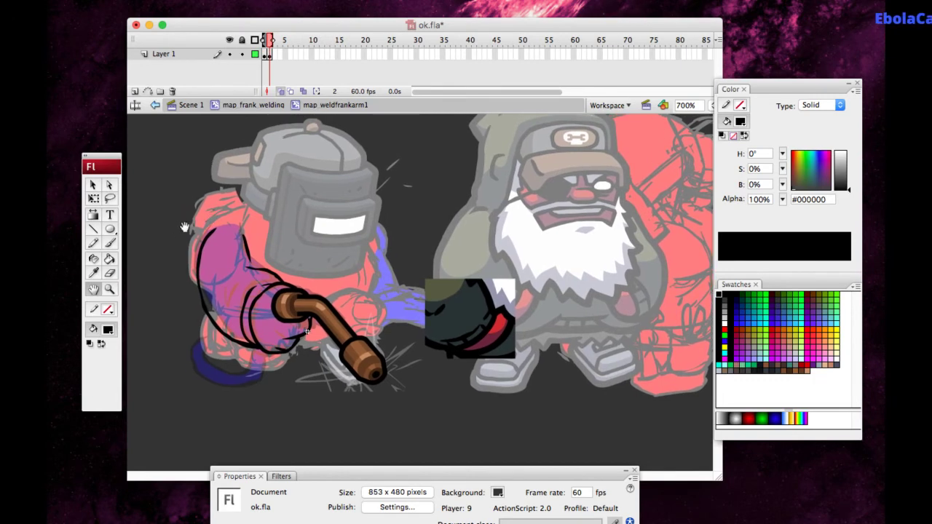
pyautogui.click(112, 244)
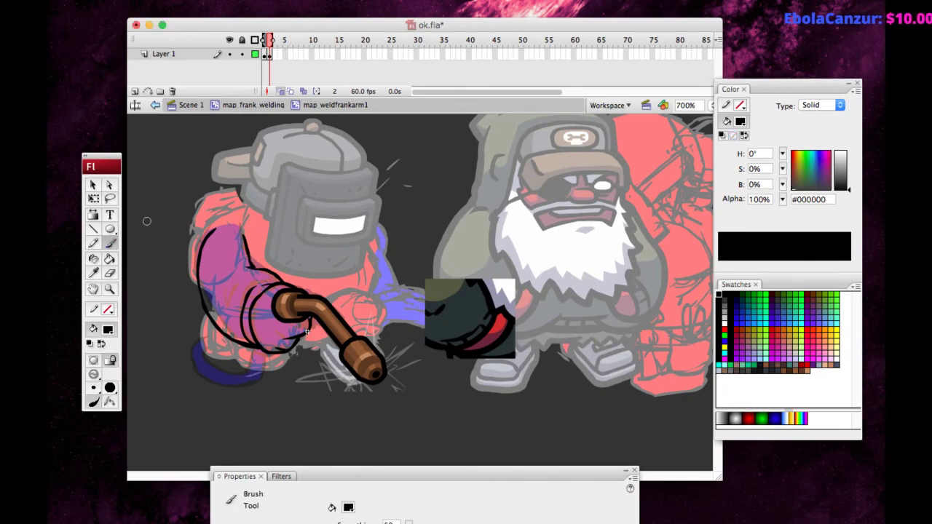
pyautogui.click(110, 273)
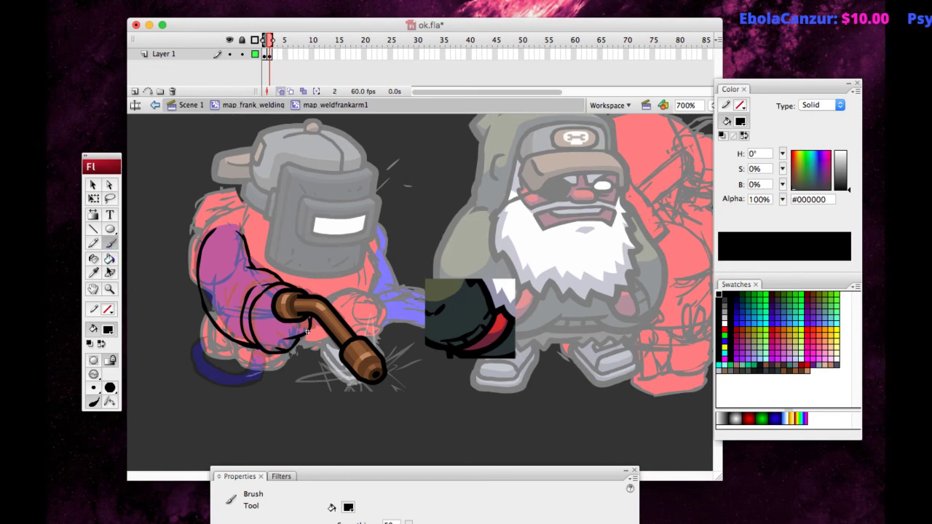
pyautogui.press('b')
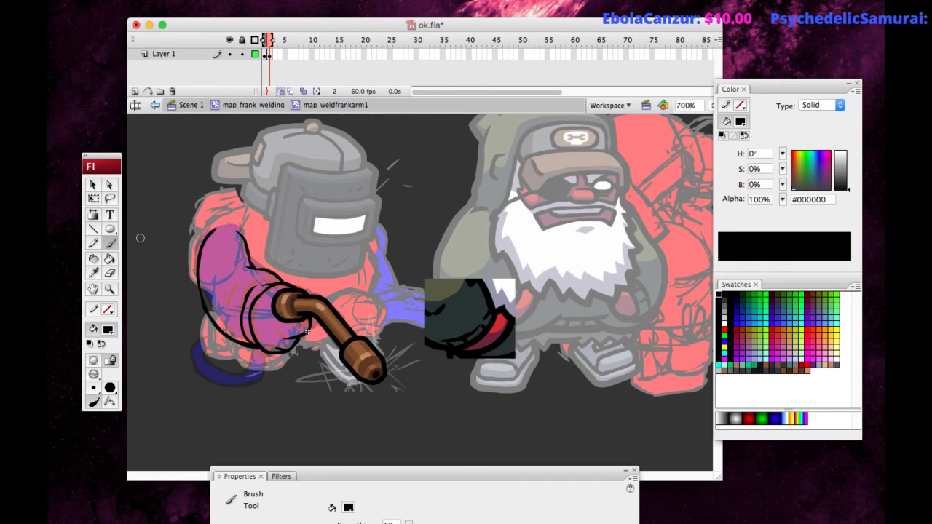
pyautogui.click(110, 274)
# Select the arm and glove's whole black outline and thicken it in several small increments.
pyautogui.click(93, 198)
pyautogui.moveTo(141, 378); pyautogui.dragTo(326, 210)
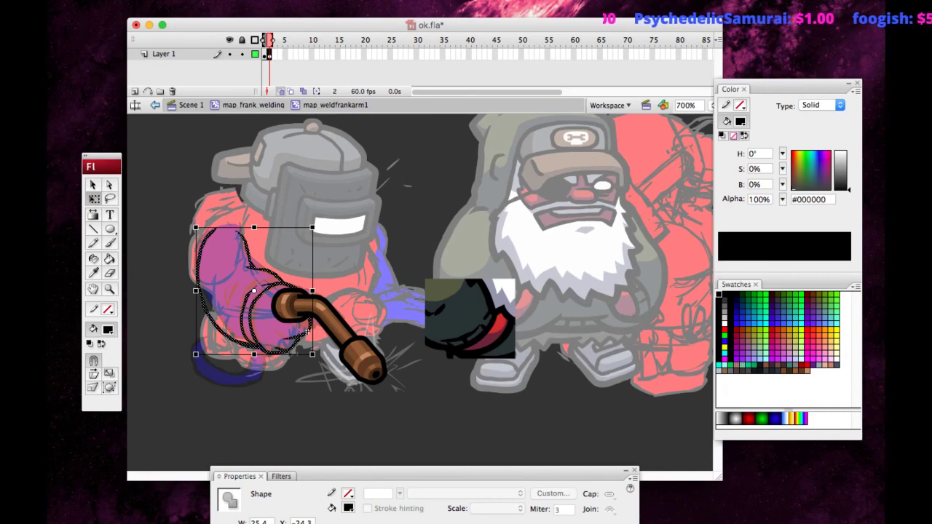
pyautogui.press('F8')
pyautogui.press('Return')
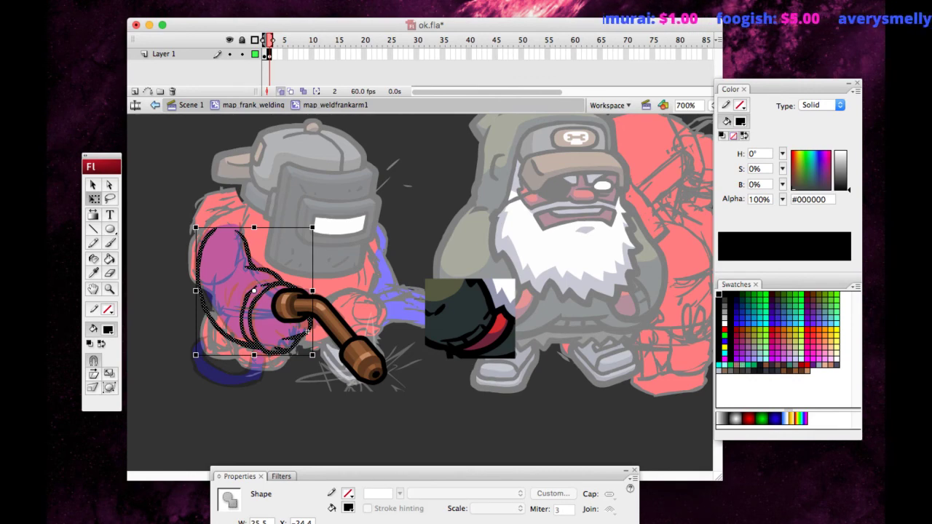
pyautogui.press('super+Tab')
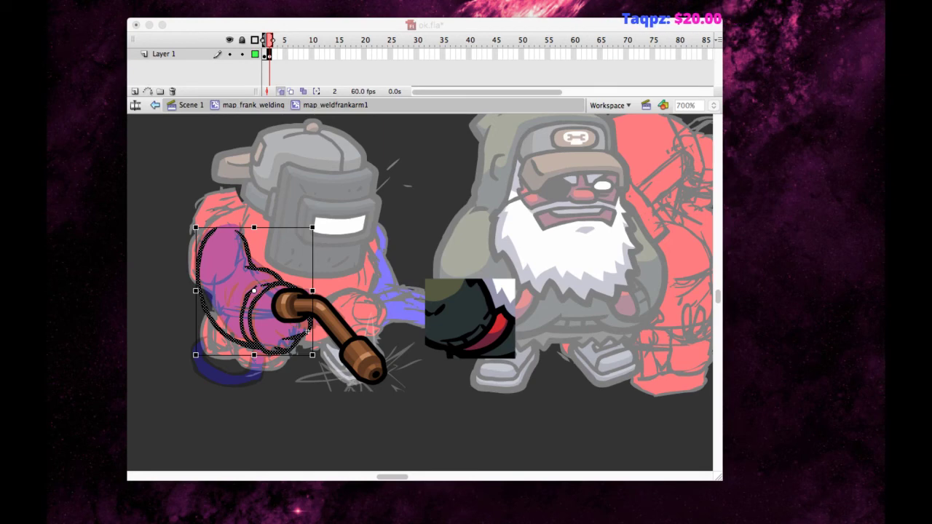
pyautogui.click(188, 186)
pyautogui.moveTo(151, 380); pyautogui.dragTo(325, 189)
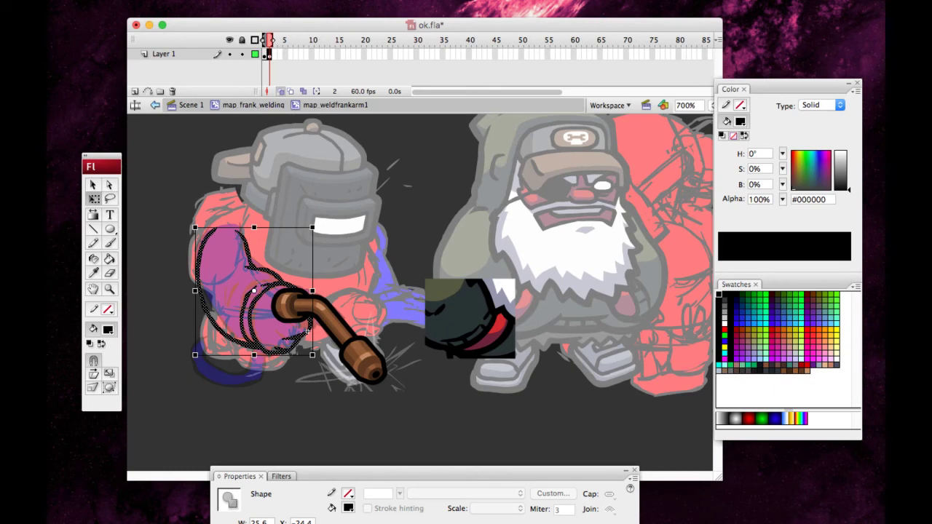
pyautogui.press('super+Tab')
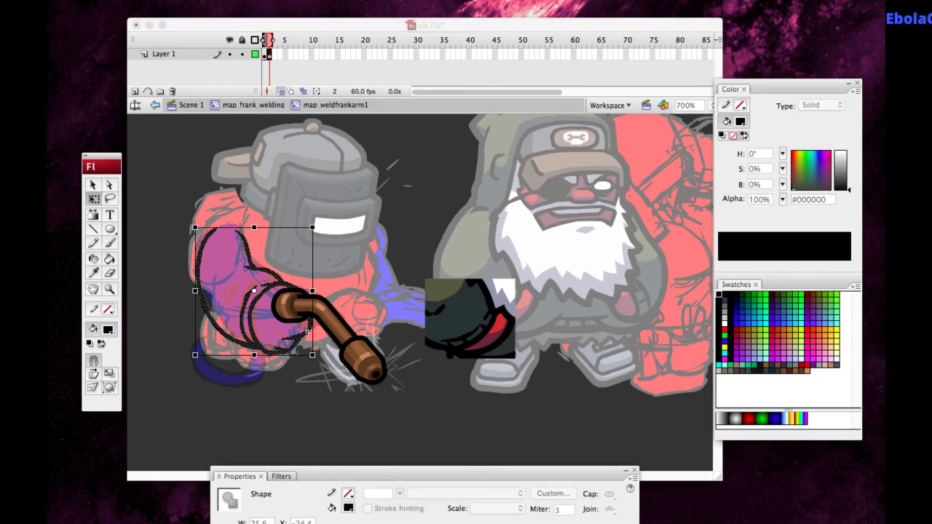
pyautogui.press('super+Tab')
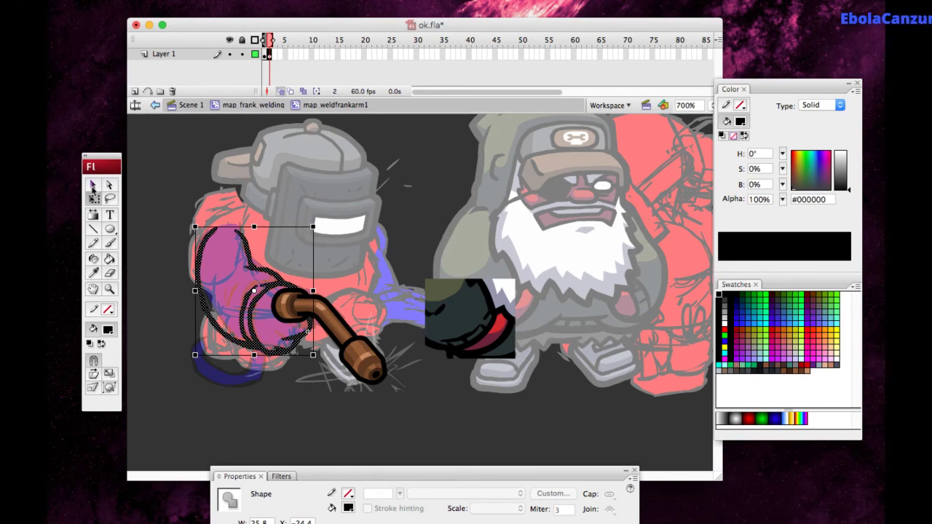
pyautogui.press('Escape')
# Refine the thickened outline around the upper arm and inner elbow with the Brush and Selection tool.
pyautogui.click(109, 242)
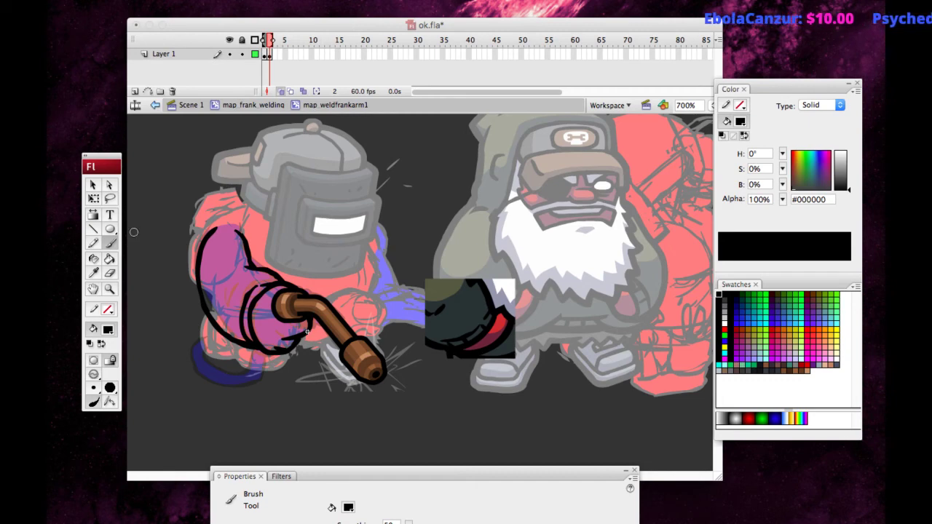
pyautogui.moveTo(268, 272)
pyautogui.mouseDown()
pyautogui.moveTo(280, 280)
pyautogui.moveTo(294, 260)
pyautogui.moveTo(249, 256)
pyautogui.mouseUp()
pyautogui.click(106, 201)
pyautogui.click(93, 185)
pyautogui.click(183, 280)
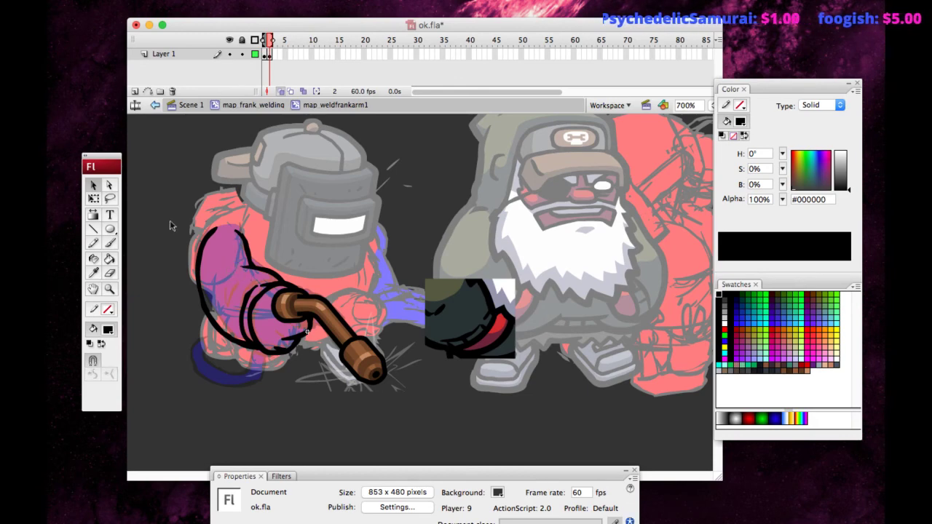
pyautogui.moveTo(227, 222); pyautogui.dragTo(253, 246)
pyautogui.click(93, 373)
pyautogui.click(174, 205)
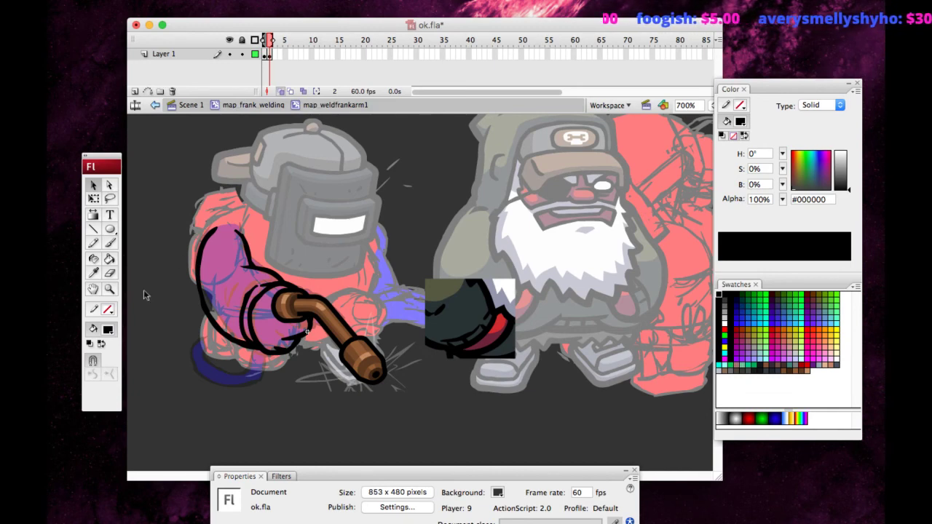
# Clean up the remaining rough spots in the arm's black outline with the Brush and Eraser.
pyautogui.click(94, 289)
pyautogui.moveTo(187, 230); pyautogui.dragTo(183, 219)
pyautogui.click(109, 273)
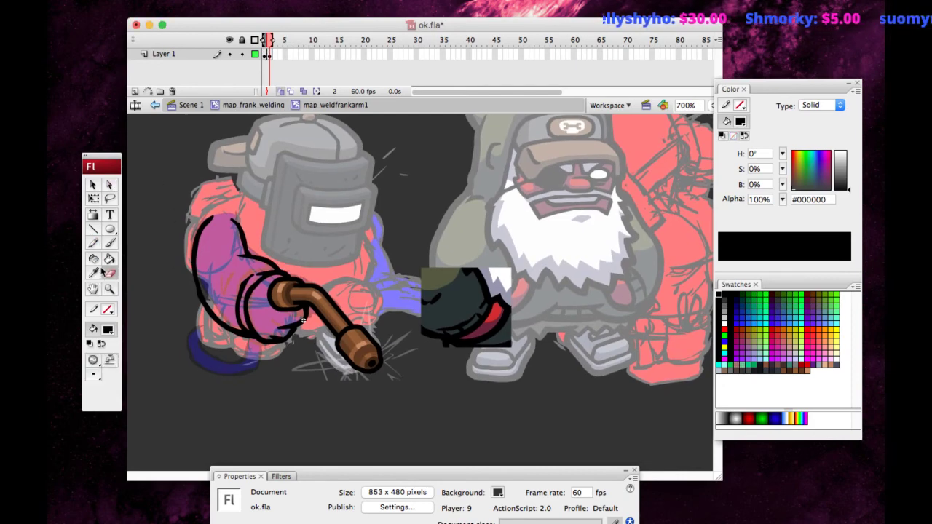
pyautogui.click(93, 185)
pyautogui.press('b')
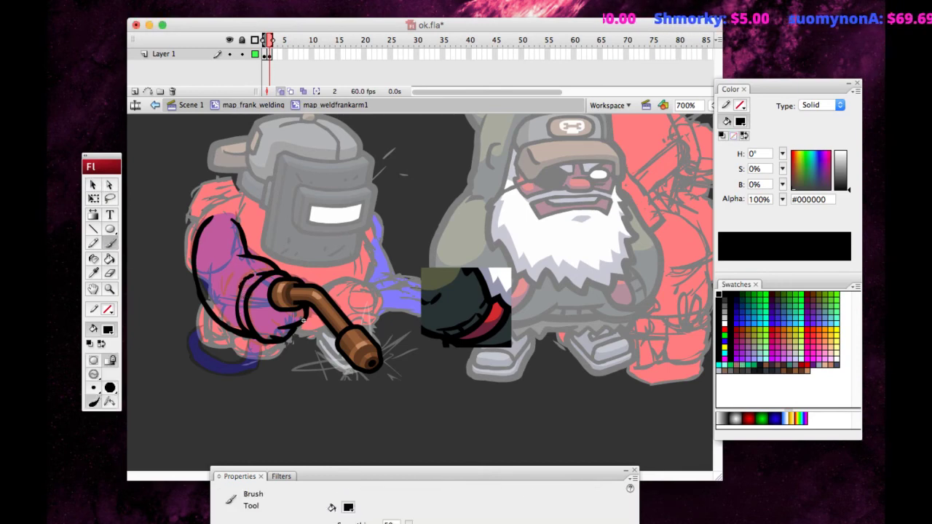
pyautogui.click(110, 273)
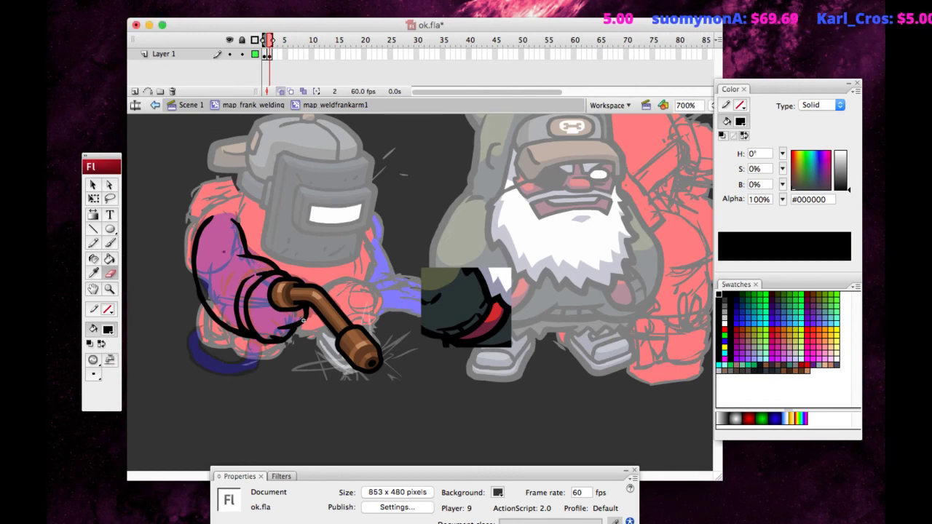
# Fill the sleeve with dark #293234 and the glove with maroon #6B253A, sampling both colours from the reference image.
pyautogui.click(93, 245)
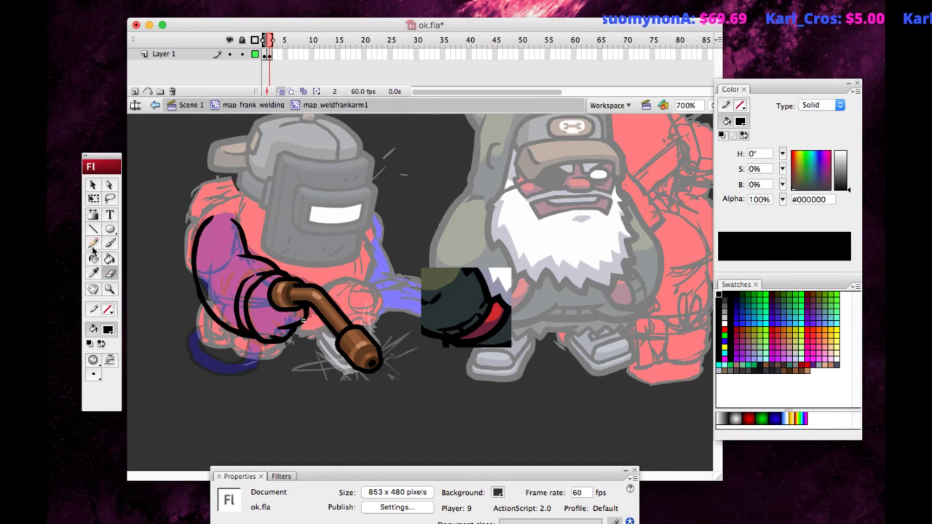
pyautogui.click(93, 272)
pyautogui.click(462, 286)
pyautogui.click(218, 265)
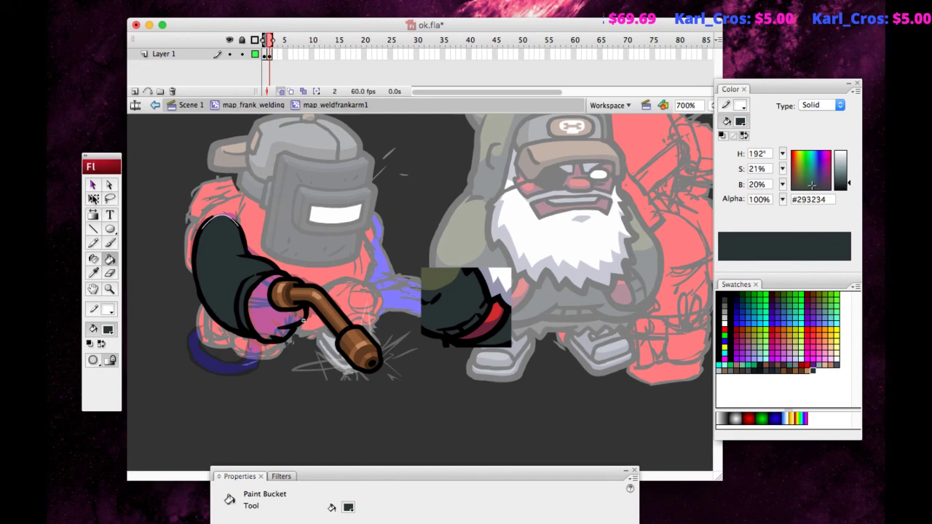
pyautogui.click(93, 198)
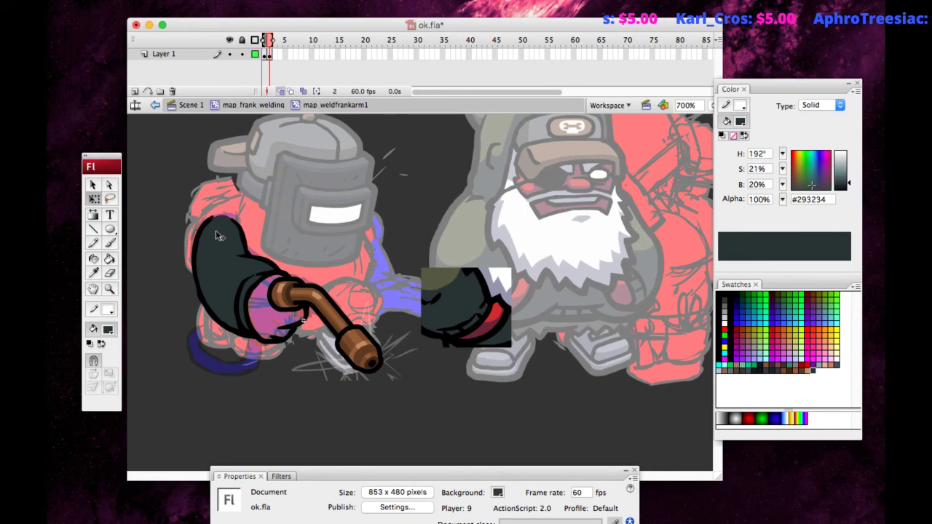
pyautogui.press('i')
pyautogui.click(264, 313)
pyautogui.click(263, 313)
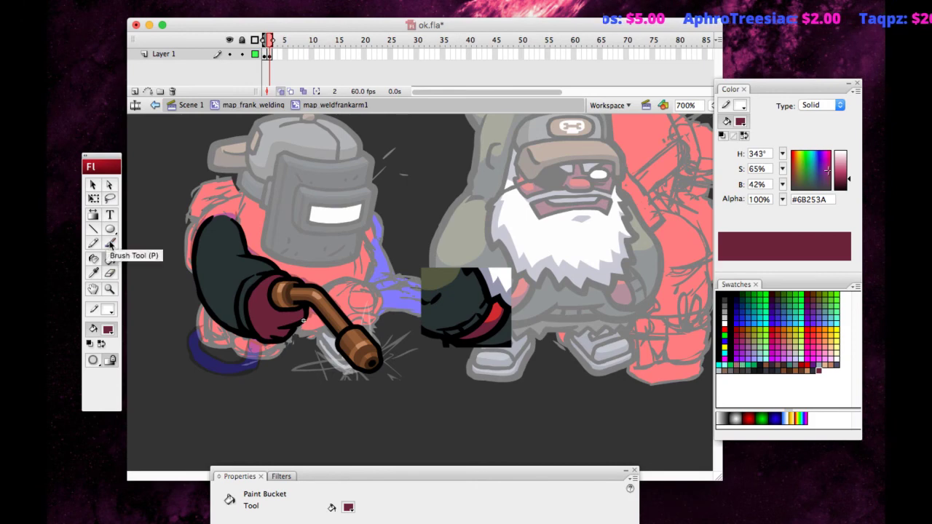
# Sample black #000000 from the outline and brush short rib lines across the sleeve's cuff.
pyautogui.click(93, 289)
pyautogui.moveTo(202, 233); pyautogui.dragTo(176, 236)
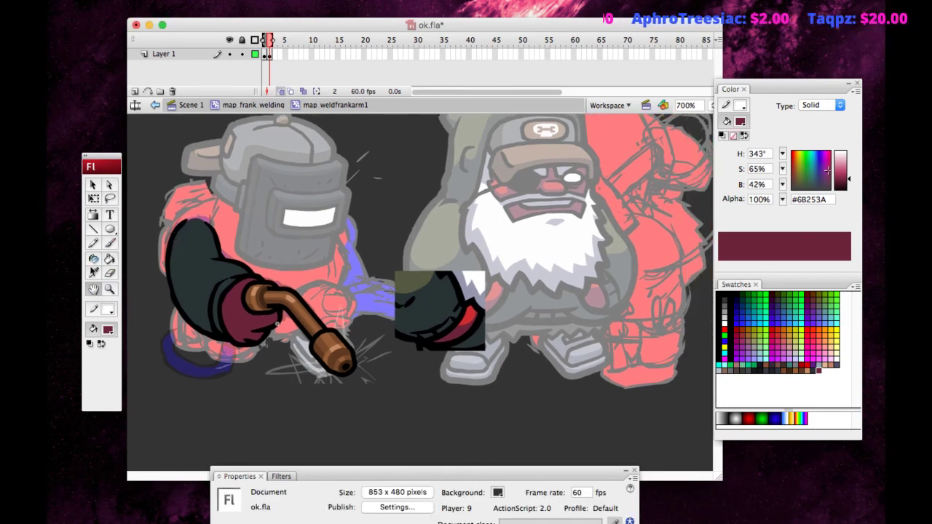
pyautogui.press('i')
pyautogui.click(219, 302)
pyautogui.press('b')
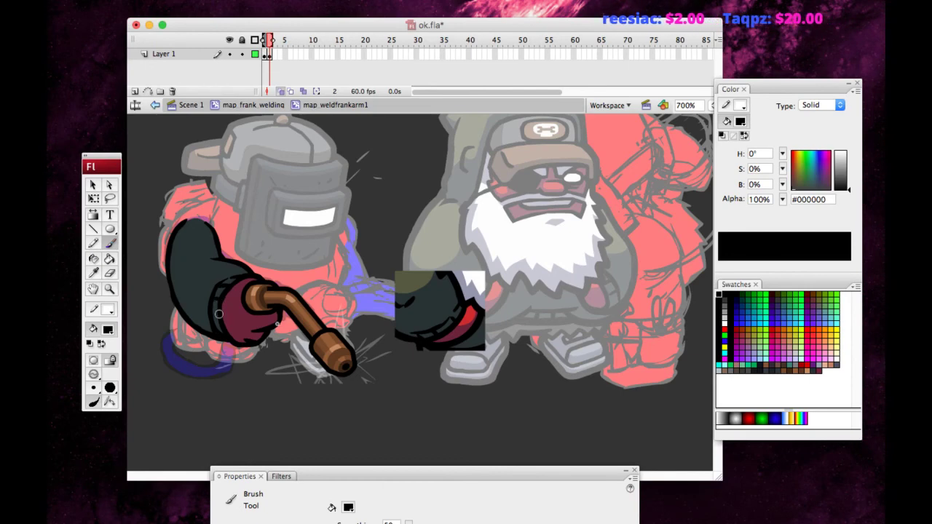
# Zoom to 1400% and adjust the black outline around the cuff with the Selection tool.
pyautogui.click(92, 184)
pyautogui.moveTo(227, 335); pyautogui.dragTo(277, 258)
pyautogui.press('super+equal')
pyautogui.moveTo(170, 377); pyautogui.dragTo(247, 392)
pyautogui.doubleClick(382, 328)
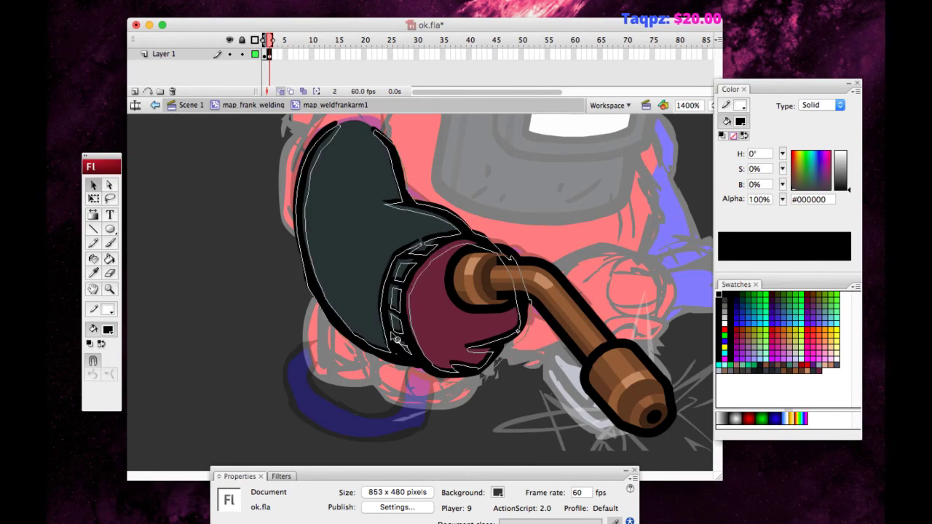
pyautogui.press('space')
pyautogui.moveTo(246, 281); pyautogui.dragTo(155, 260)
pyautogui.click(155, 264)
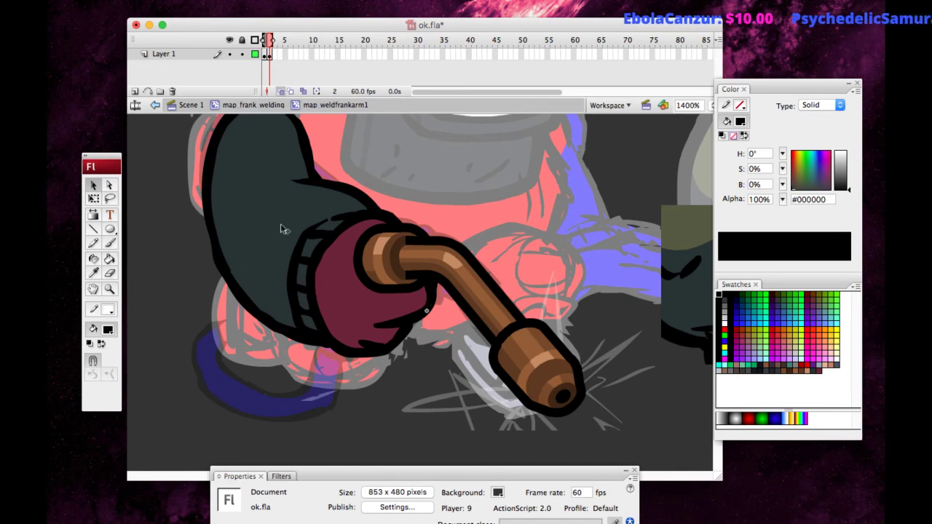
pyautogui.doubleClick(314, 239)
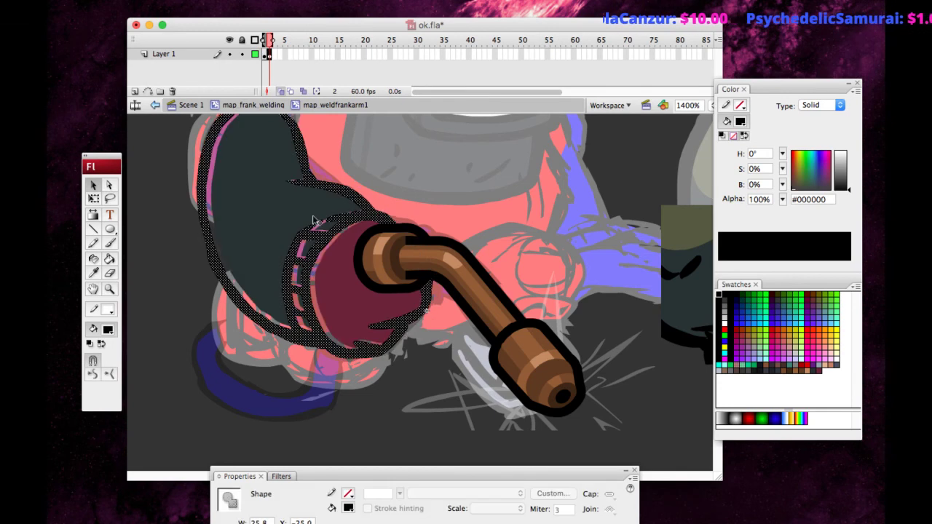
pyautogui.press('z')
pyautogui.press('super+z')
pyautogui.click(94, 187)
pyautogui.click(165, 205)
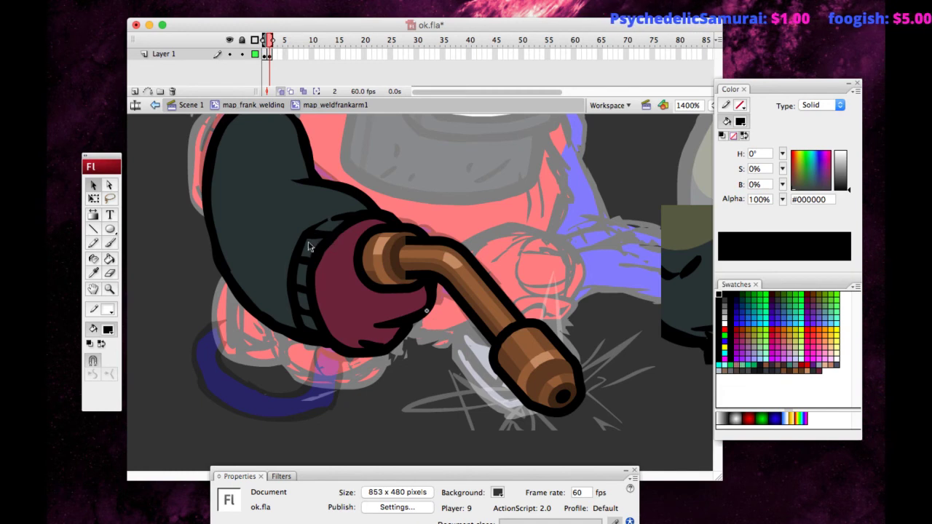
# Bend the edges of the black outline along the cuff's upper line and the sleeve's outer contour into smoother curves.
pyautogui.moveTo(316, 229); pyautogui.dragTo(313, 232)
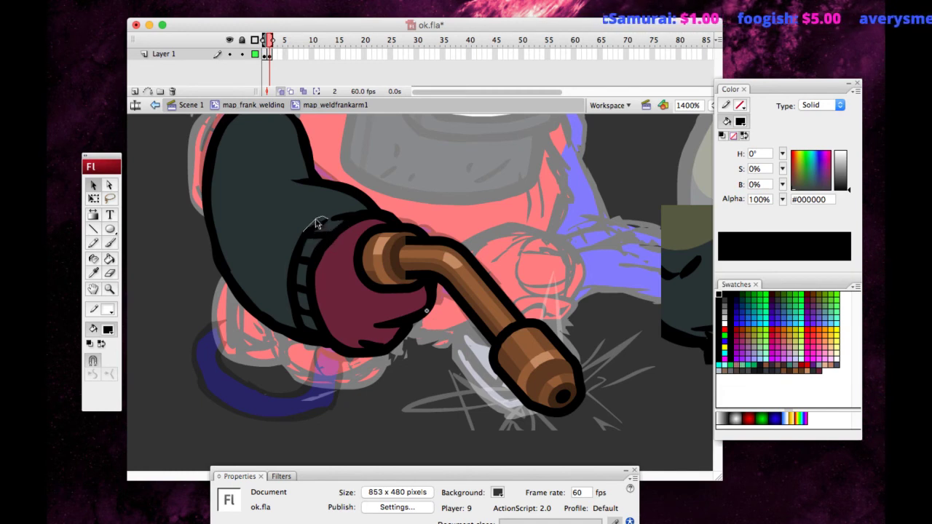
pyautogui.click(208, 271)
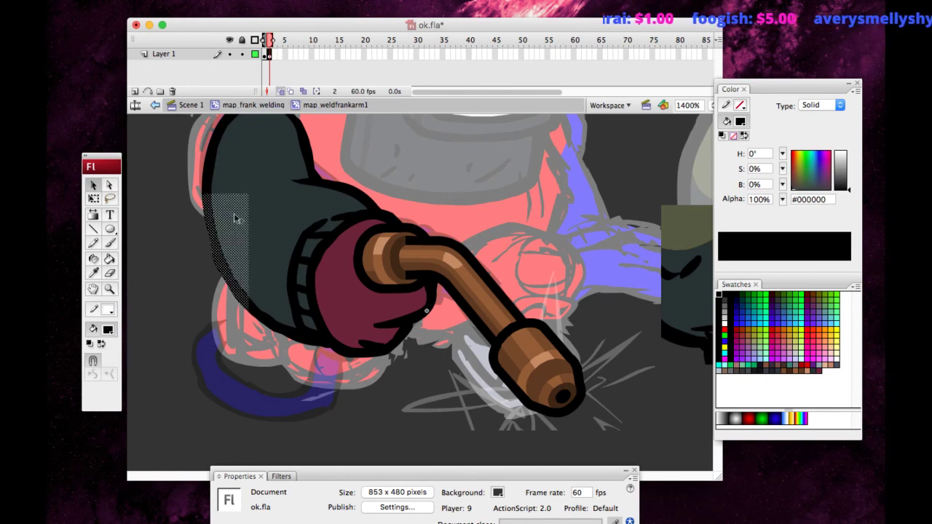
pyautogui.moveTo(164, 337); pyautogui.dragTo(166, 337)
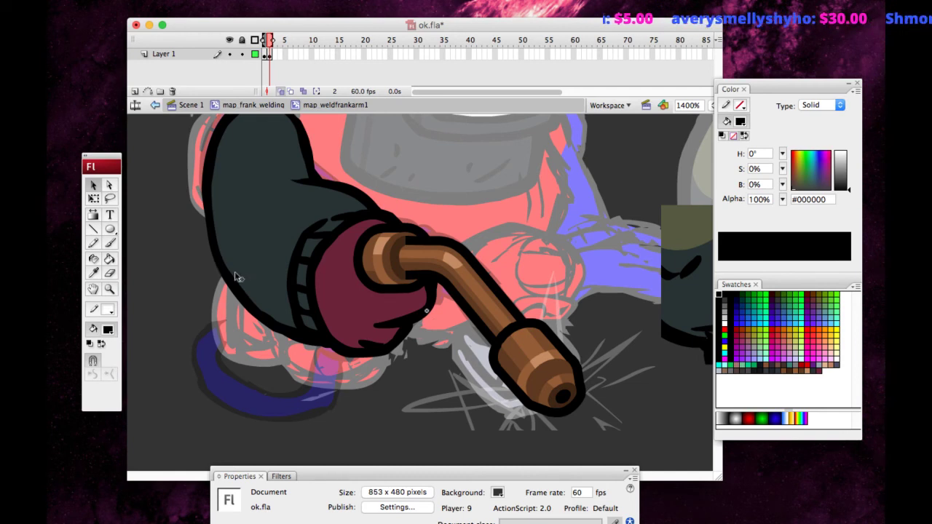
pyautogui.moveTo(247, 338); pyautogui.dragTo(294, 293)
pyautogui.click(93, 360)
pyautogui.click(182, 371)
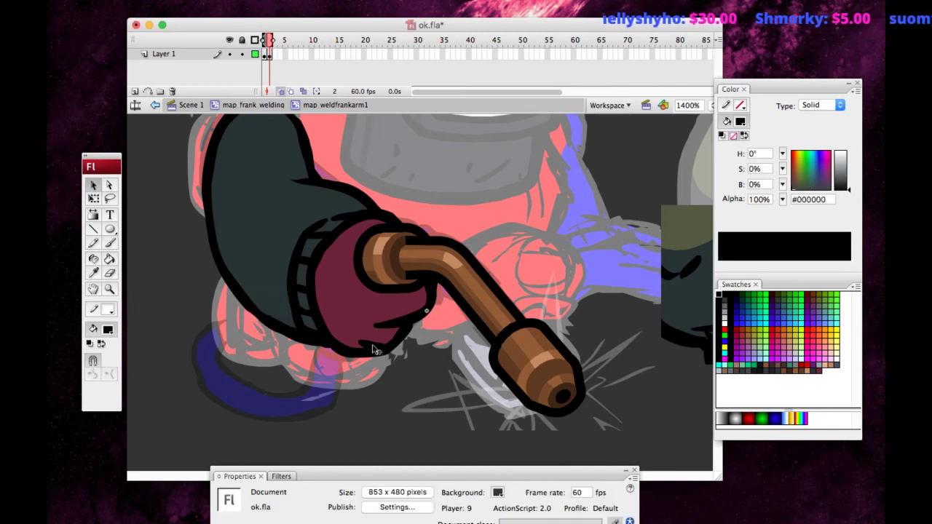
# Smooth the black outline along the glove's lower edge and shorten its crease.
pyautogui.moveTo(383, 345); pyautogui.dragTo(398, 320)
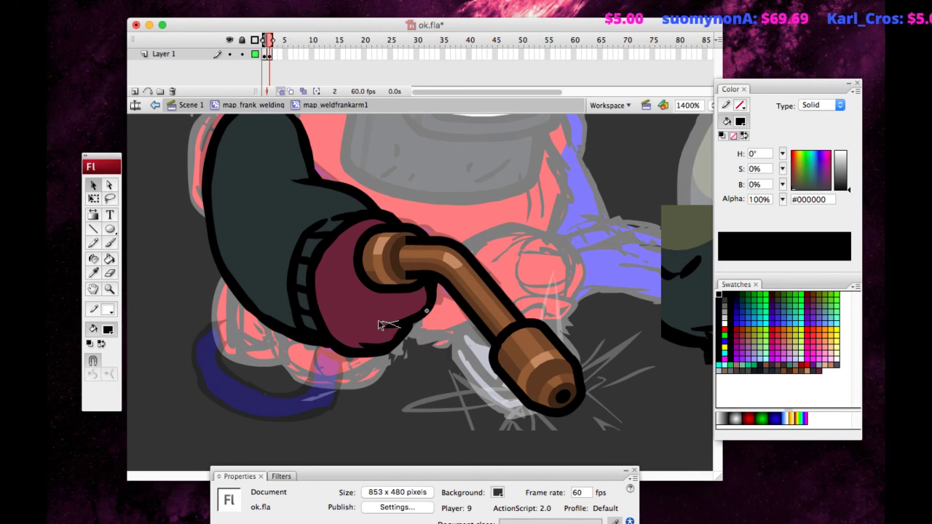
pyautogui.click(388, 326)
pyautogui.press('super+z')
pyautogui.moveTo(158, 300); pyautogui.dragTo(194, 316)
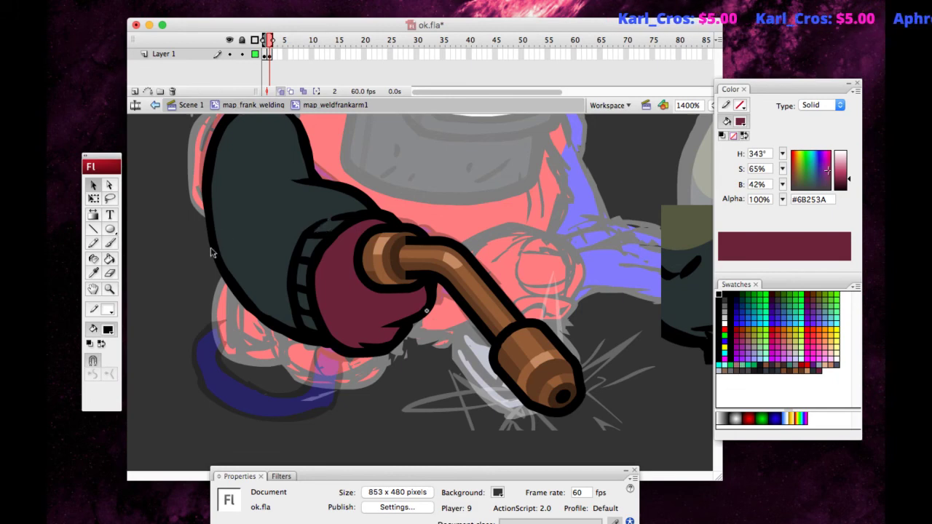
# Return to 700% zoom and set the fill colour to the sleeve's dark #293234.
pyautogui.press('super+minus')
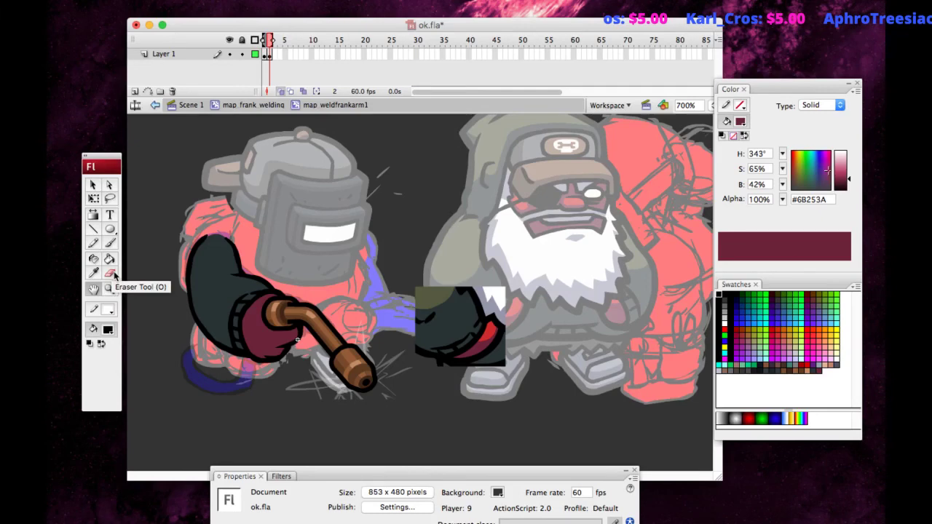
pyautogui.click(110, 260)
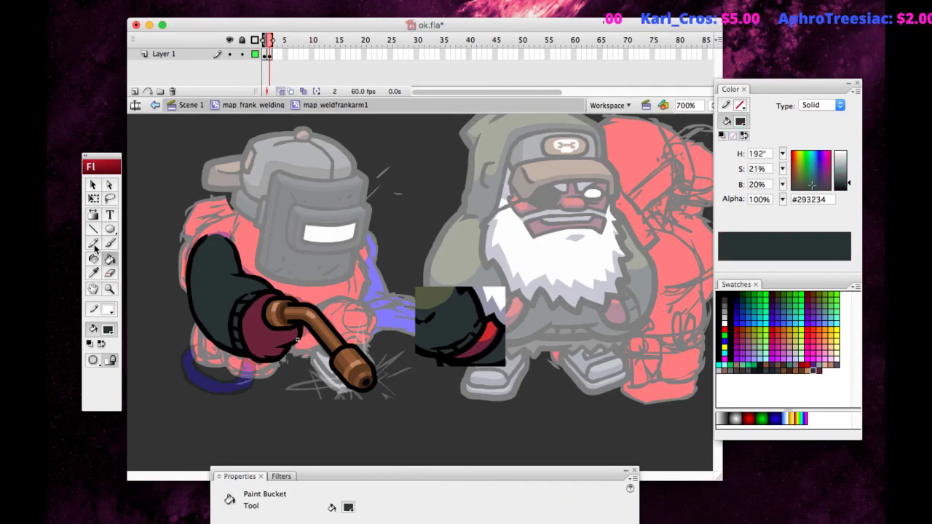
pyautogui.click(93, 185)
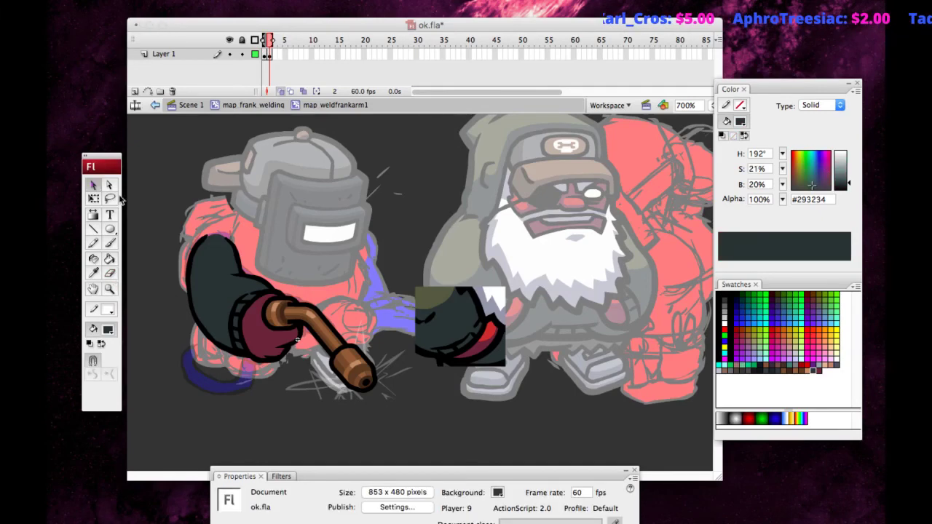
# Trim away the black outline that closes the sleeve's upper end at the shoulder.
pyautogui.moveTo(253, 269); pyautogui.dragTo(213, 223)
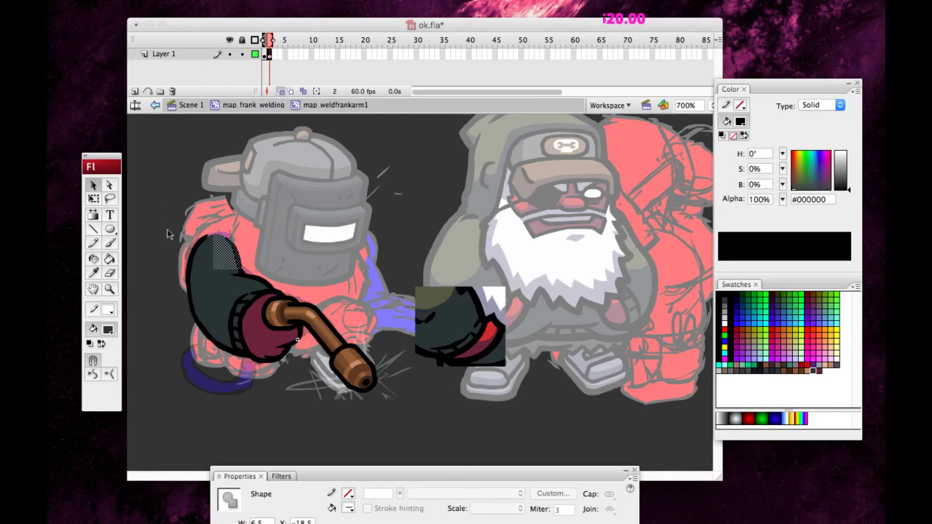
pyautogui.click(217, 277)
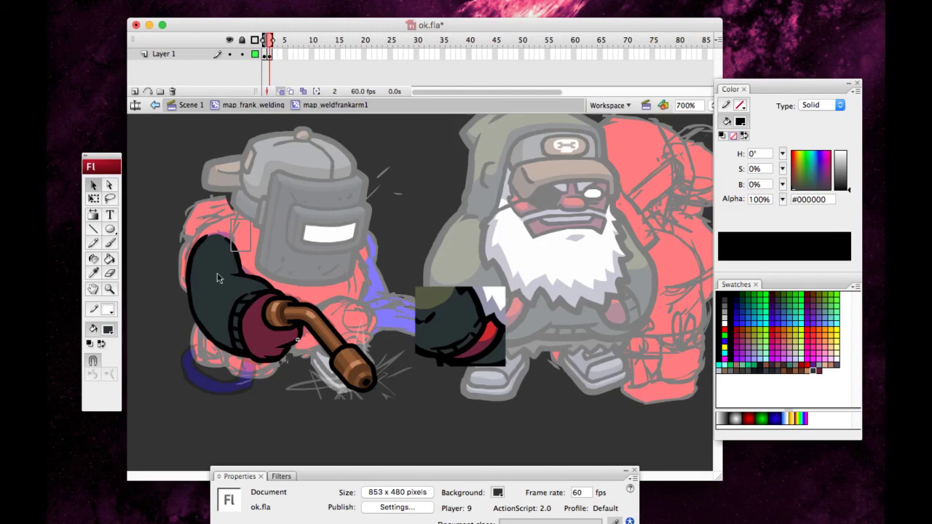
pyautogui.moveTo(251, 220); pyautogui.dragTo(232, 253)
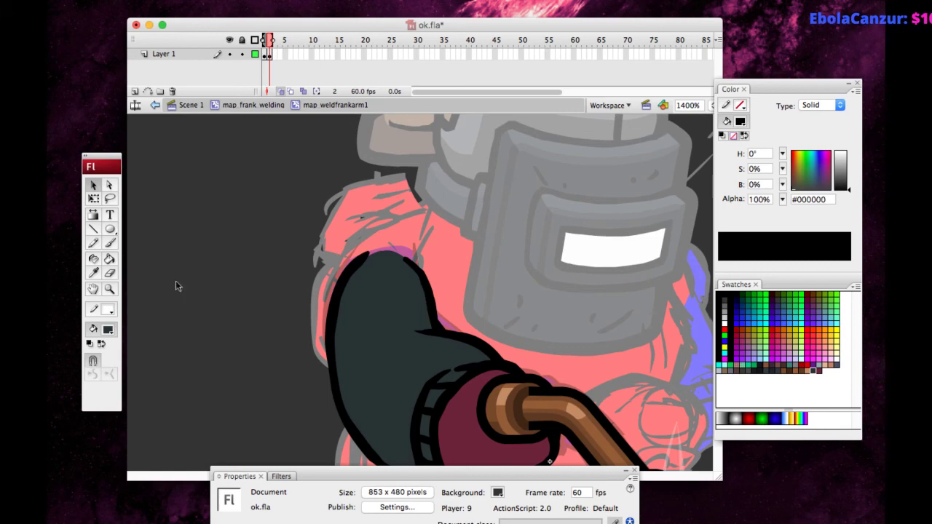
pyautogui.moveTo(407, 260); pyautogui.dragTo(290, 234)
pyautogui.moveTo(250, 212); pyautogui.dragTo(297, 231)
pyautogui.press('Delete')
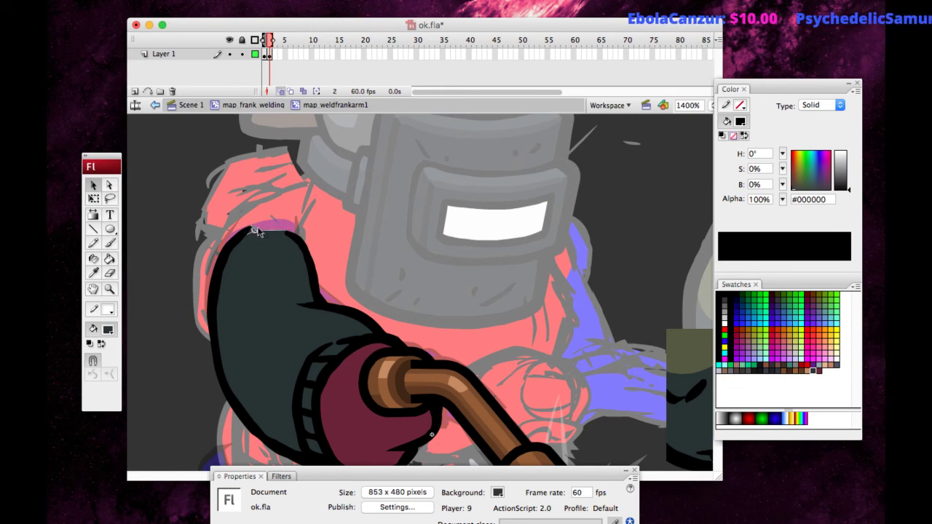
# Return to 700% zoom and group the arm's black outline so it stays separate from the fills.
pyautogui.press('super+minus')
pyautogui.click(98, 289)
pyautogui.moveTo(280, 241); pyautogui.dragTo(148, 235)
pyautogui.click(92, 271)
pyautogui.click(435, 320)
pyautogui.click(93, 184)
pyautogui.click(187, 331)
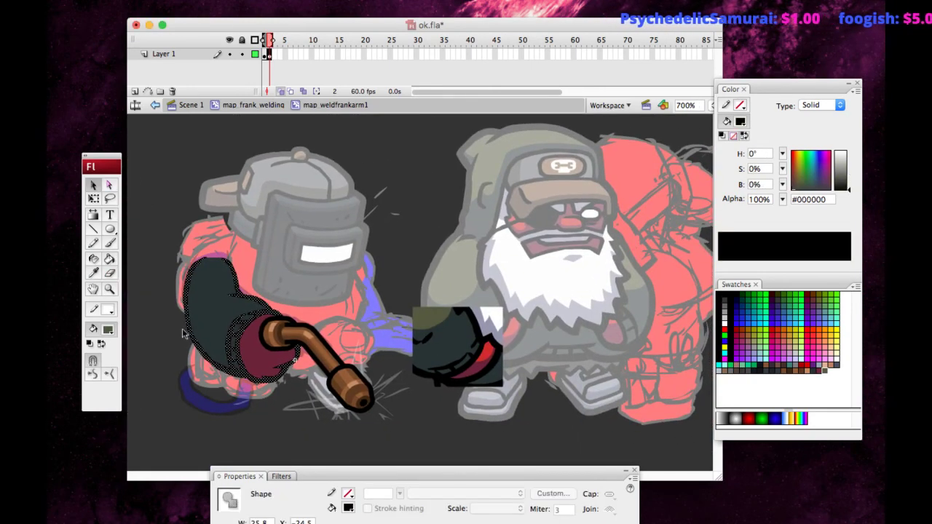
pyautogui.press('super+g')
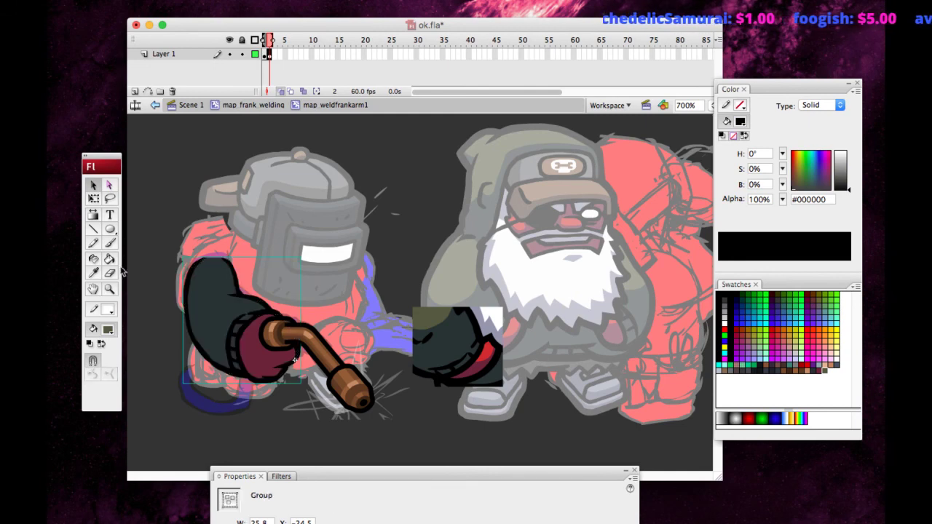
# Sample the bright red #D02F2F from the reference glove and fill a pencilled highlight on the glove beside the torch.
pyautogui.click(93, 272)
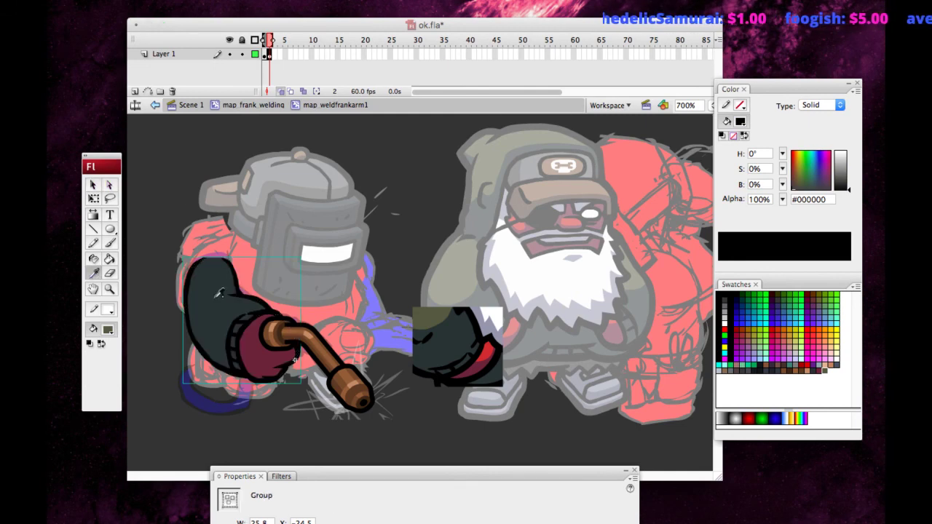
pyautogui.click(487, 353)
pyautogui.press('y')
pyautogui.moveTo(300, 343)
pyautogui.mouseDown()
pyautogui.moveTo(252, 345)
pyautogui.moveTo(249, 315)
pyautogui.mouseUp()
pyautogui.click(110, 258)
pyautogui.click(268, 348)
# Reshape the glove's red highlight with another pencil boundary, restore the shaded part with #6B253A, and delete the guide lines.
pyautogui.click(93, 243)
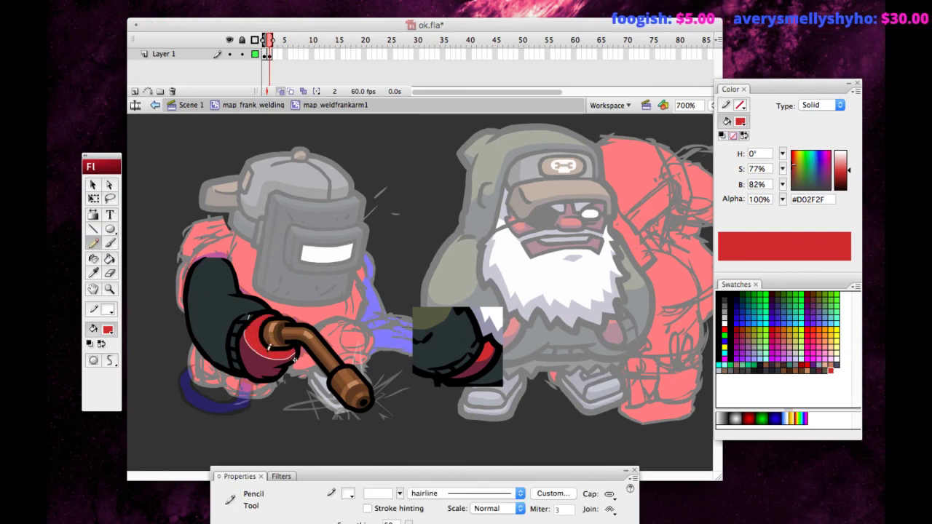
pyautogui.moveTo(292, 332); pyautogui.dragTo(243, 340)
pyautogui.click(94, 275)
pyautogui.click(259, 365)
pyautogui.click(269, 354)
pyautogui.click(92, 186)
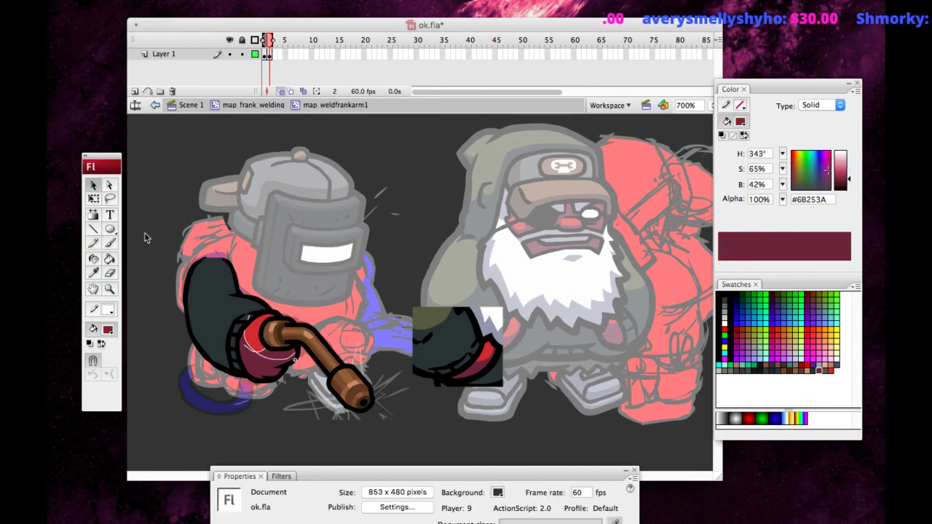
pyautogui.doubleClick(254, 351)
pyautogui.press('Delete')
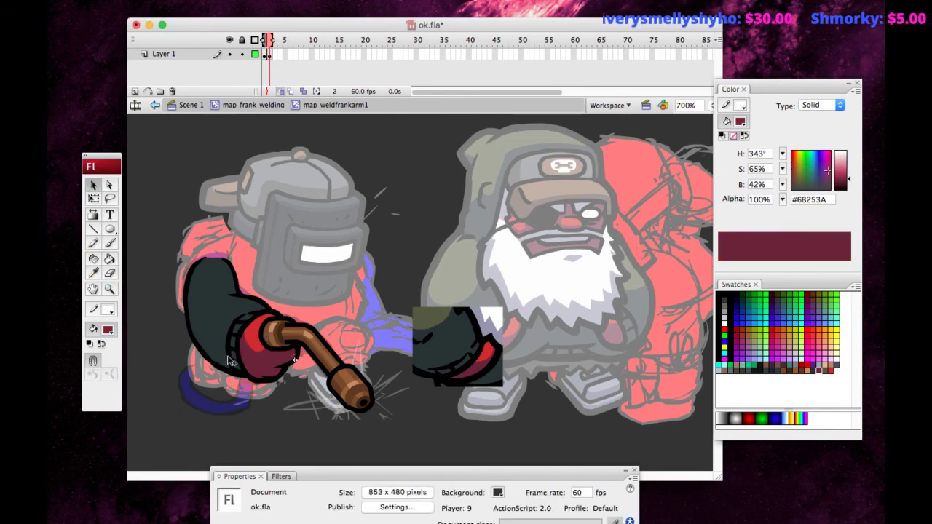
# Pencil a shading boundary along the sleeve, fill its inner side with the reference's olive #555940, and delete the guide line.
pyautogui.click(94, 272)
pyautogui.click(433, 320)
pyautogui.click(95, 243)
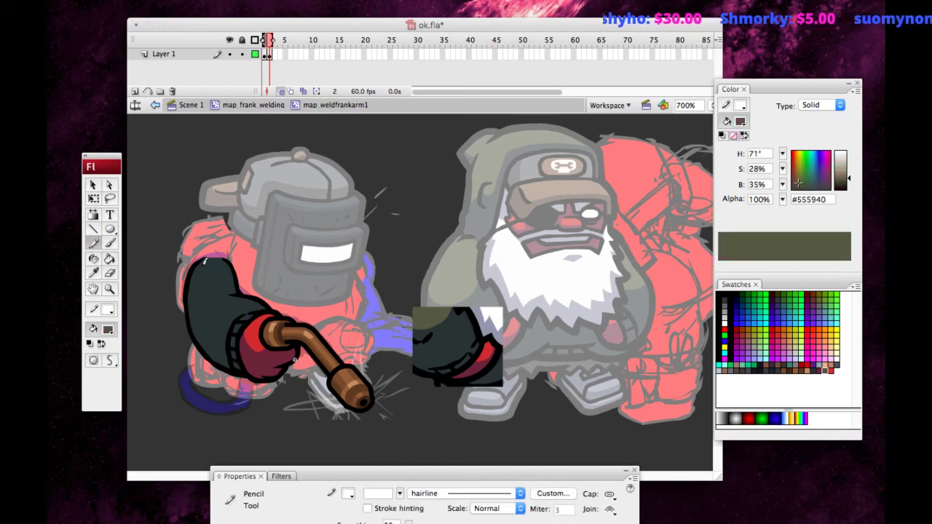
pyautogui.click(225, 257)
pyautogui.moveTo(220, 332); pyautogui.dragTo(244, 342)
pyautogui.click(110, 259)
pyautogui.click(207, 287)
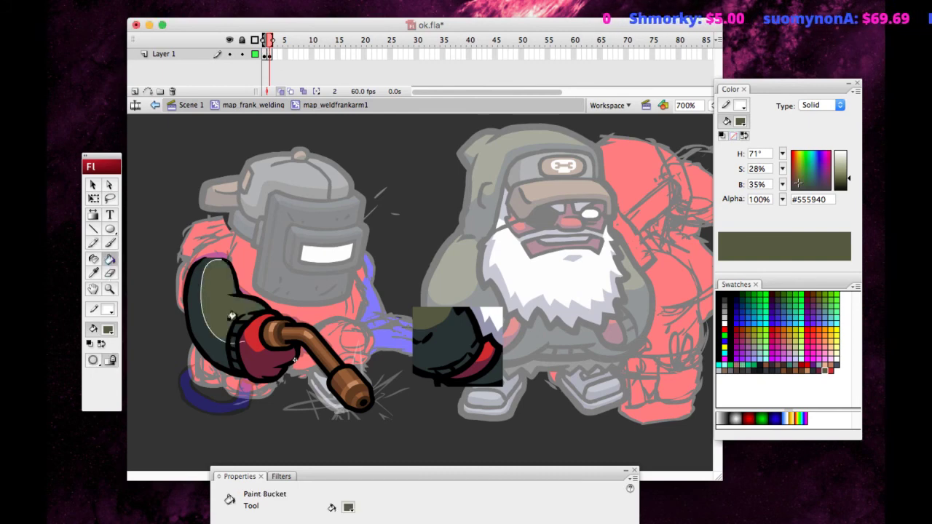
pyautogui.click(93, 198)
pyautogui.doubleClick(202, 301)
pyautogui.press('Delete')
# Brush dark #293234 fold creases at the sleeve's elbow and trim their shape with olive #555940.
pyautogui.press('i')
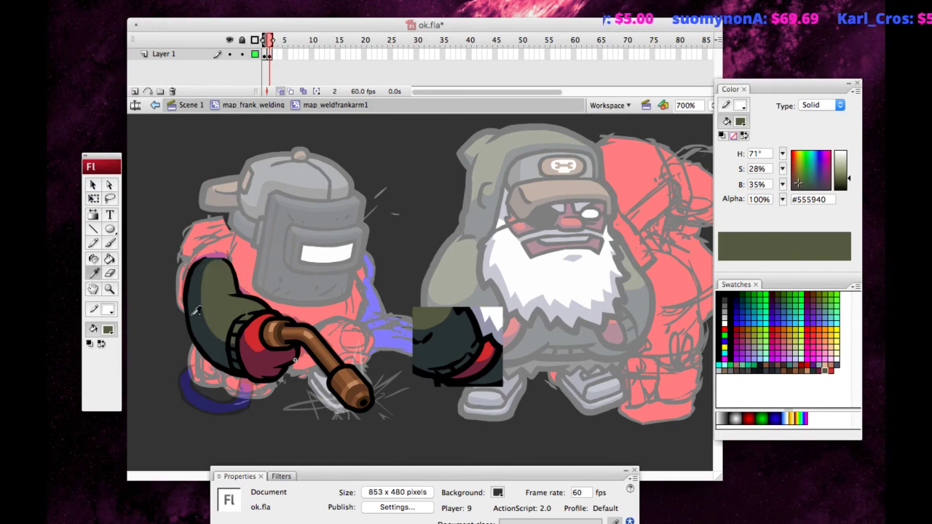
pyautogui.click(195, 311)
pyautogui.press('b')
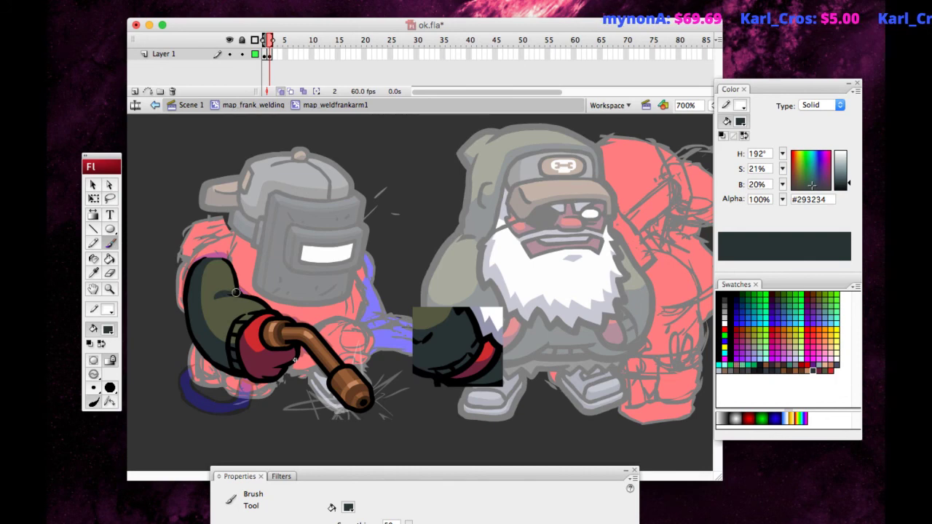
pyautogui.click(824, 371)
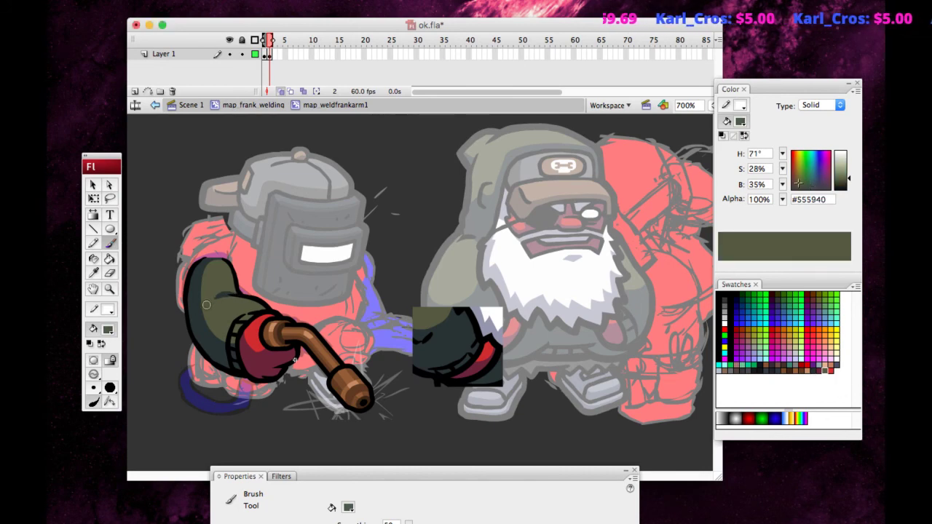
pyautogui.click(93, 273)
pyautogui.click(195, 302)
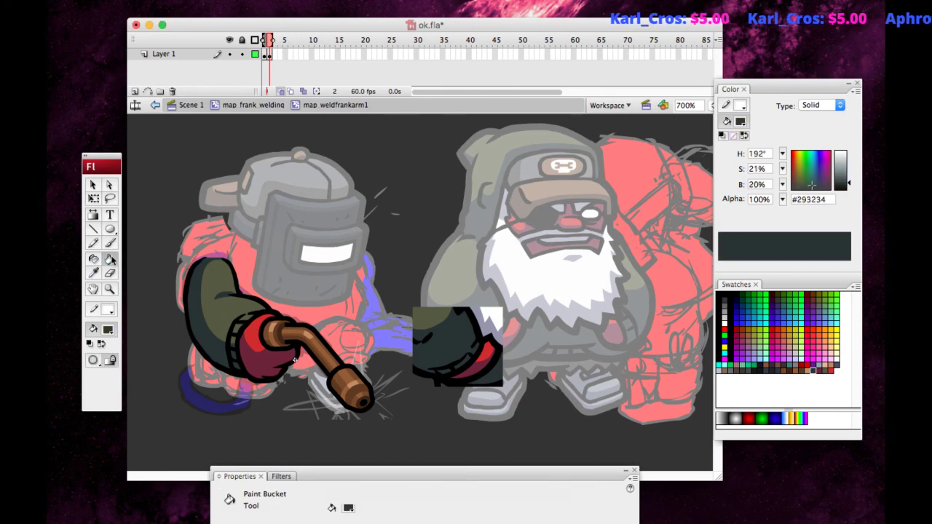
pyautogui.click(109, 244)
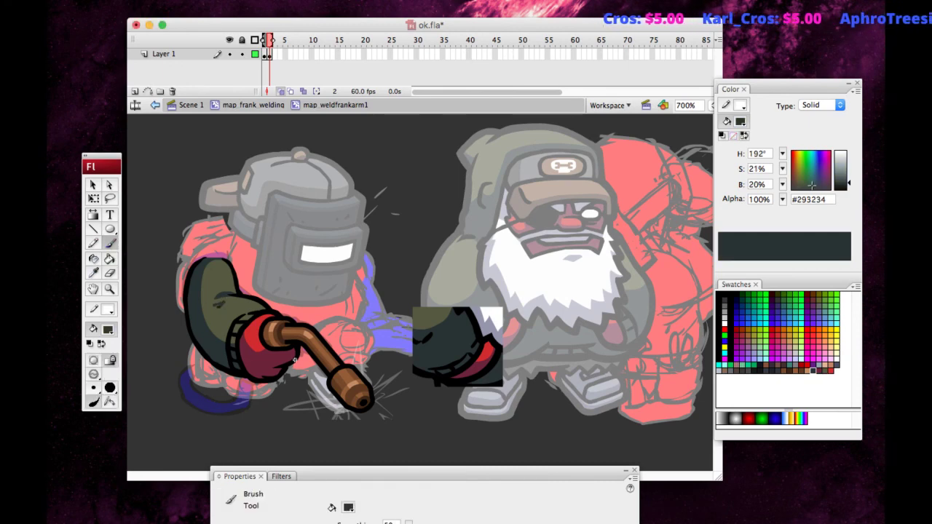
pyautogui.click(94, 273)
pyautogui.click(217, 282)
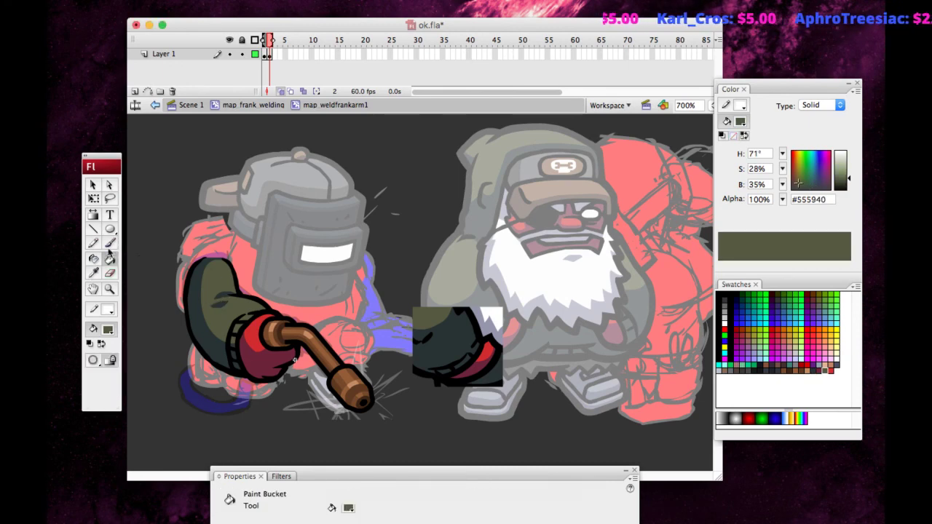
pyautogui.click(110, 244)
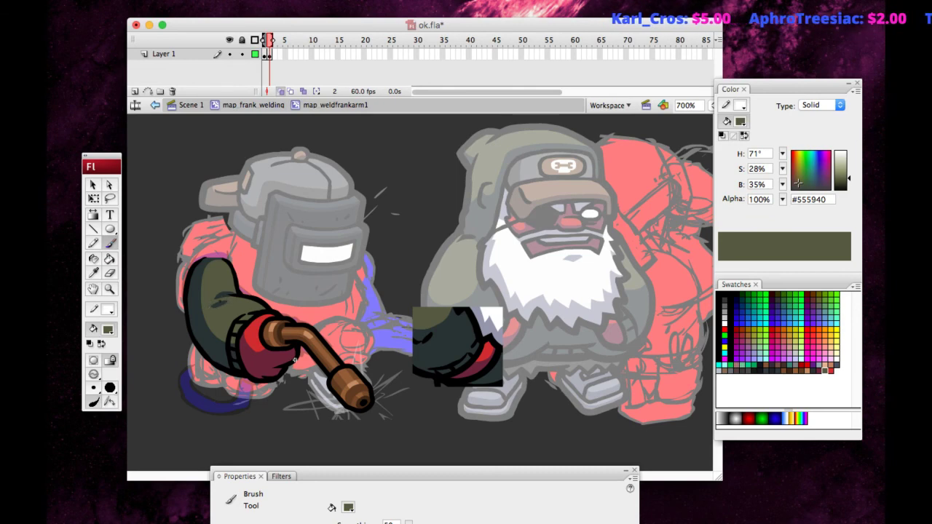
# Refine the shape of the small lower crease at the elbow with the Selection tool at 1400% zoom.
pyautogui.click(93, 185)
pyautogui.click(218, 306)
pyautogui.hotkey('ctrl', '=')
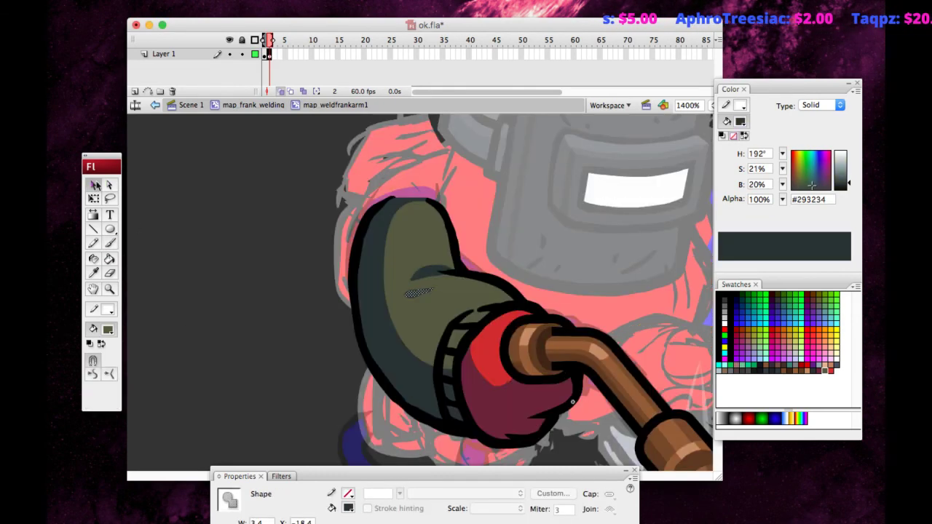
pyautogui.moveTo(257, 367); pyautogui.dragTo(97, 339)
pyautogui.moveTo(144, 309); pyautogui.dragTo(162, 286)
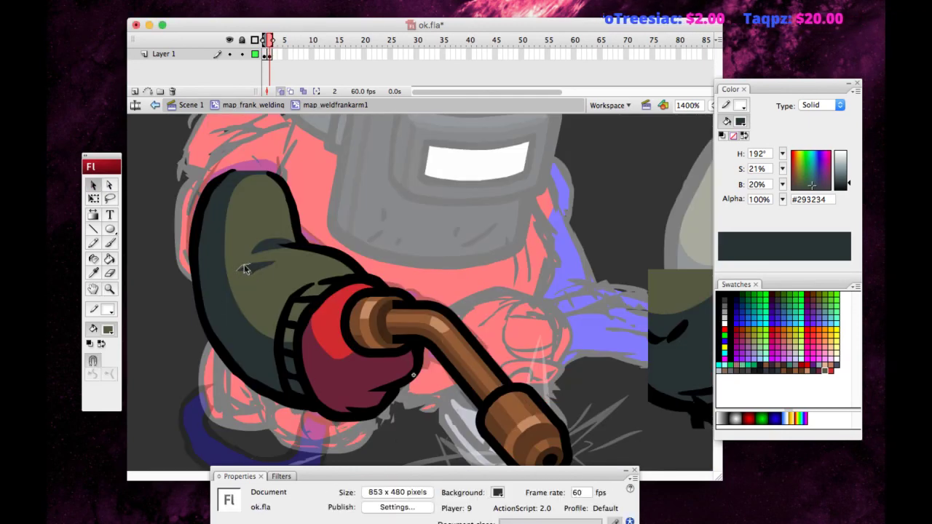
pyautogui.hotkey('ctrl', '-')
pyautogui.hotkey('ctrl', '-')
pyautogui.hotkey('ctrl', '=')
pyautogui.hotkey('ctrl', '=')
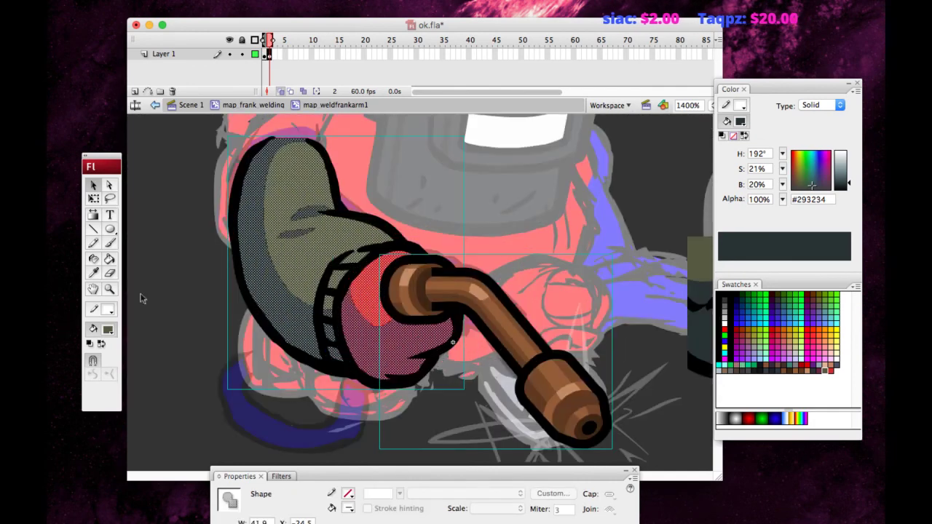
pyautogui.hotkey('ctrl', '-')
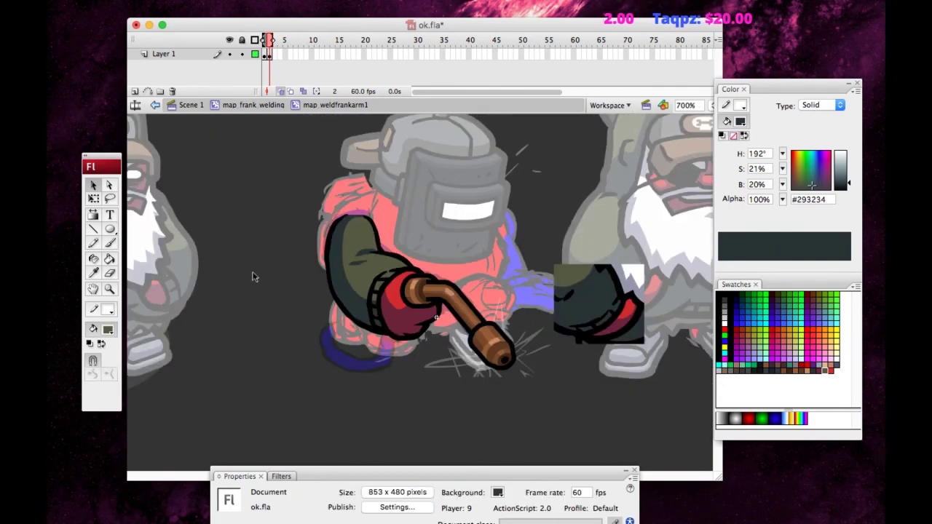
# Touch up the sleeve's folds and shading with the brush, alternating between dark #293234 and olive #555940.
pyautogui.press('space')
pyautogui.moveTo(243, 255); pyautogui.dragTo(126, 289)
pyautogui.click(93, 272)
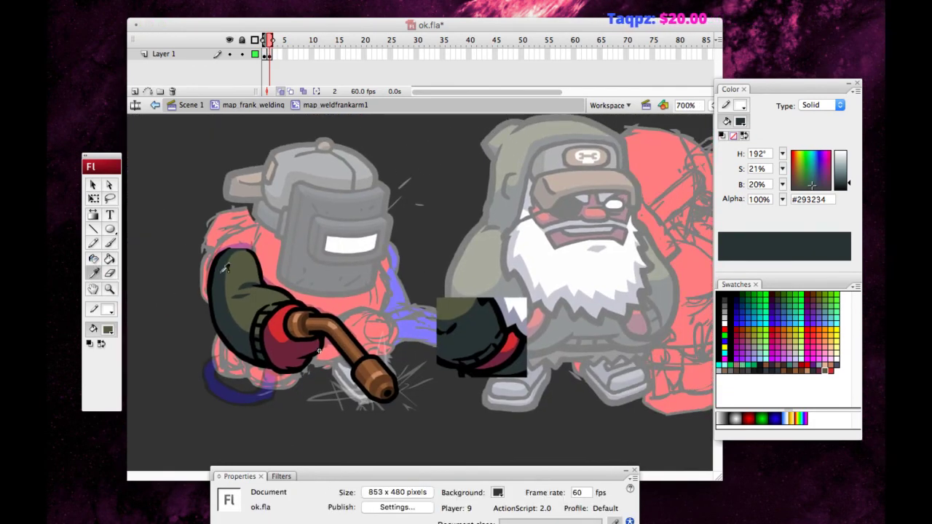
pyautogui.click(242, 268)
pyautogui.click(93, 272)
pyautogui.click(220, 277)
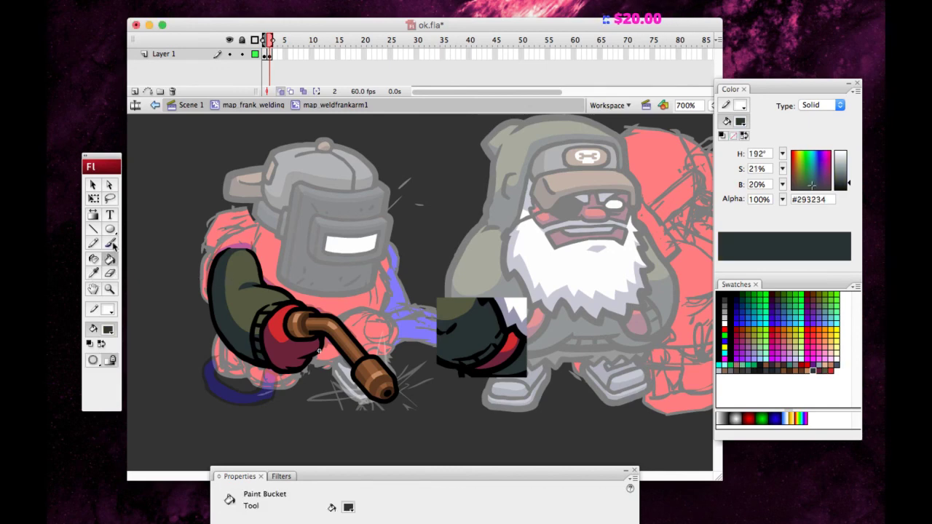
pyautogui.press('b')
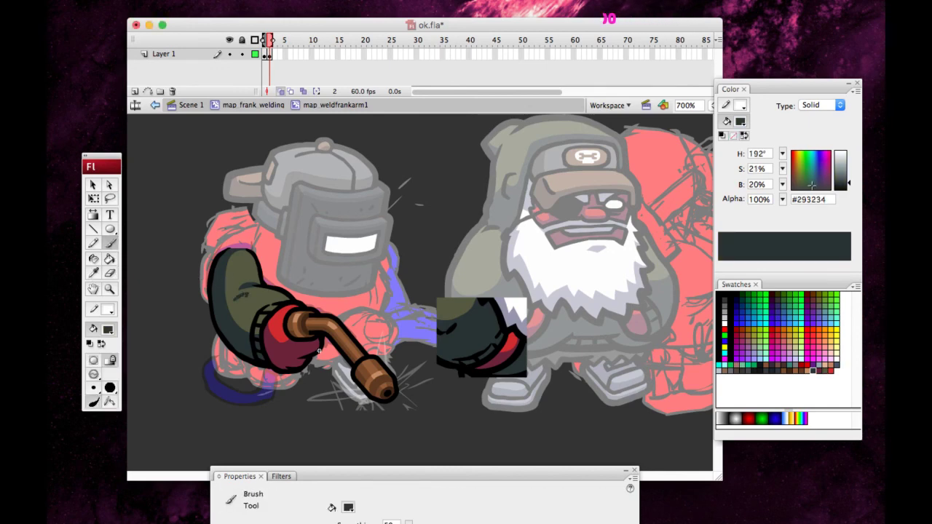
pyautogui.click(93, 272)
pyautogui.click(237, 280)
pyautogui.click(110, 243)
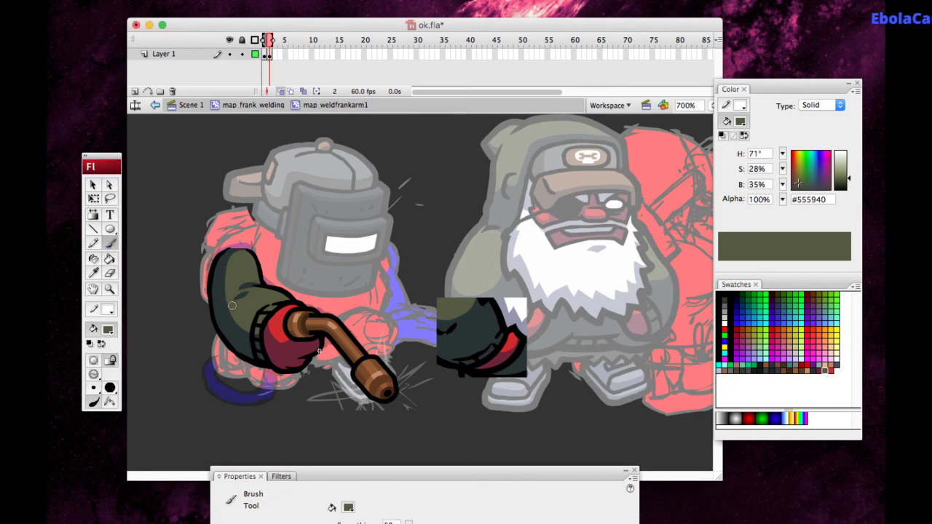
# Delete the pasted arm reference beside the character, then select the whole arm and torch and break them apart.
pyautogui.click(93, 185)
pyautogui.moveTo(517, 251); pyautogui.dragTo(421, 364)
pyautogui.press('Delete')
pyautogui.moveTo(279, 378); pyautogui.dragTo(435, 197)
pyautogui.press('super+equal')
pyautogui.press('super+b')
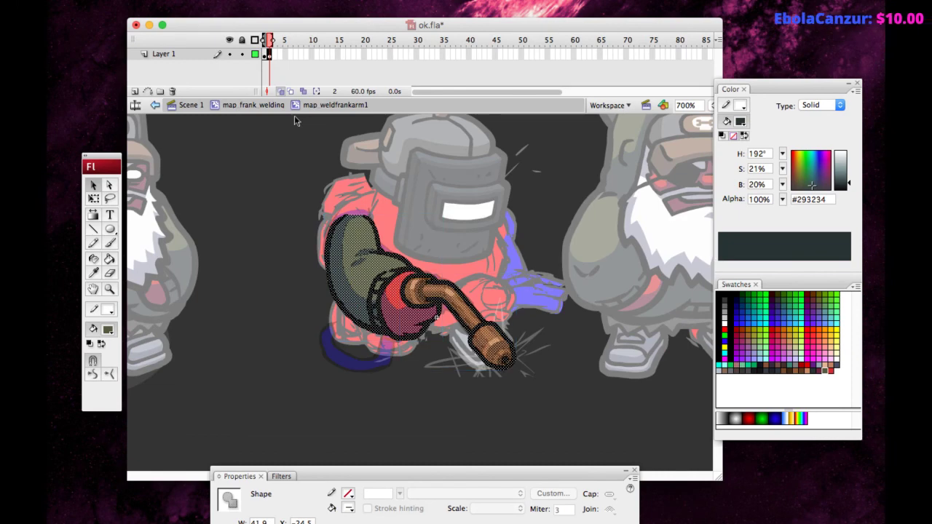
# Compare the finished arm and torch on frame 2 with the blue sketch on frame 1.
pyautogui.press(',')
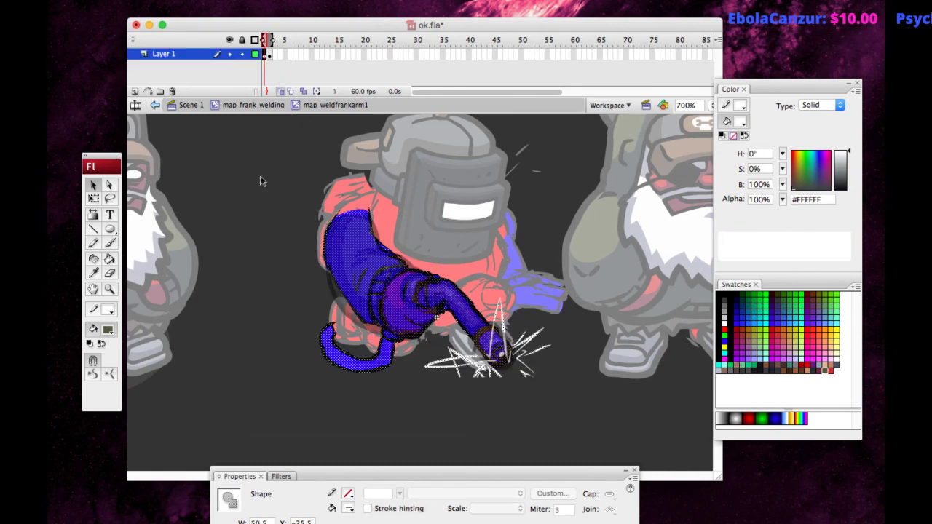
pyautogui.click(260, 175)
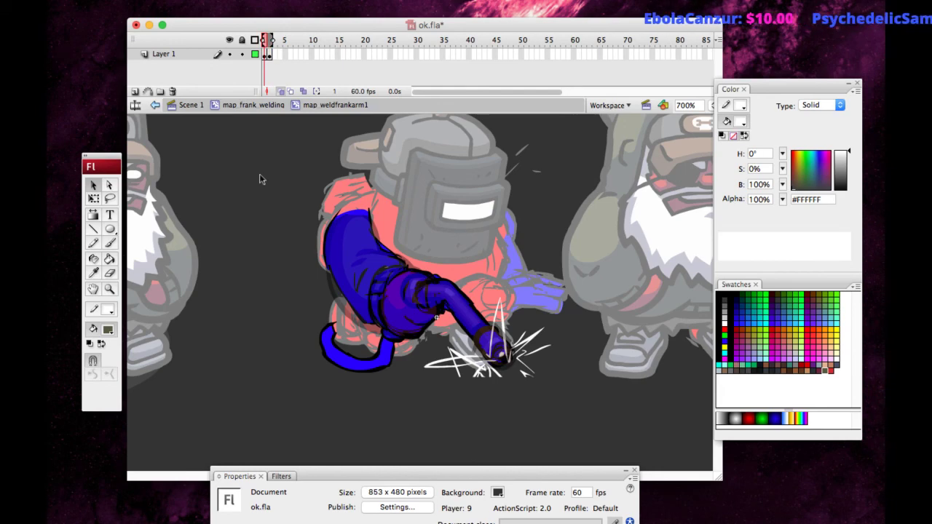
pyautogui.press('.')
pyautogui.press(',')
pyautogui.press('.')
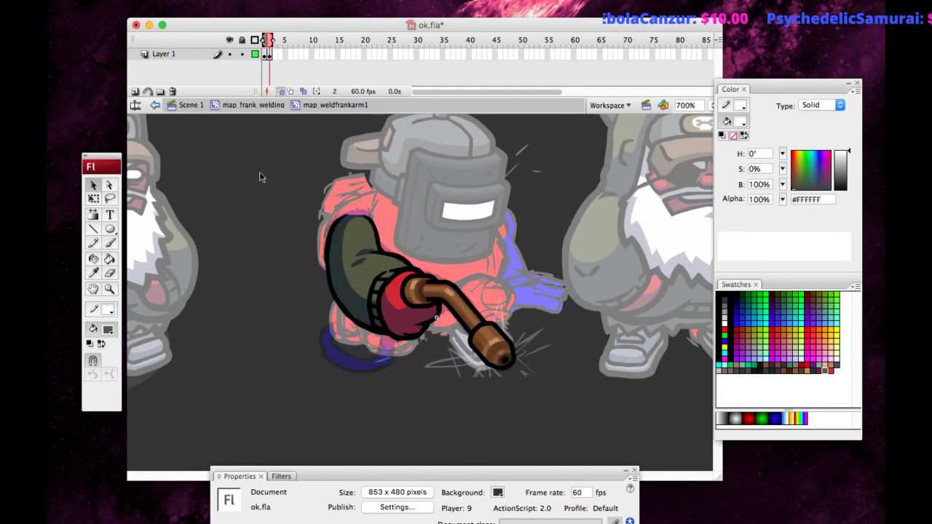
pyautogui.press(',')
pyautogui.press('.')
pyautogui.press('h')
pyautogui.moveTo(209, 240); pyautogui.dragTo(134, 226)
pyautogui.press('v')
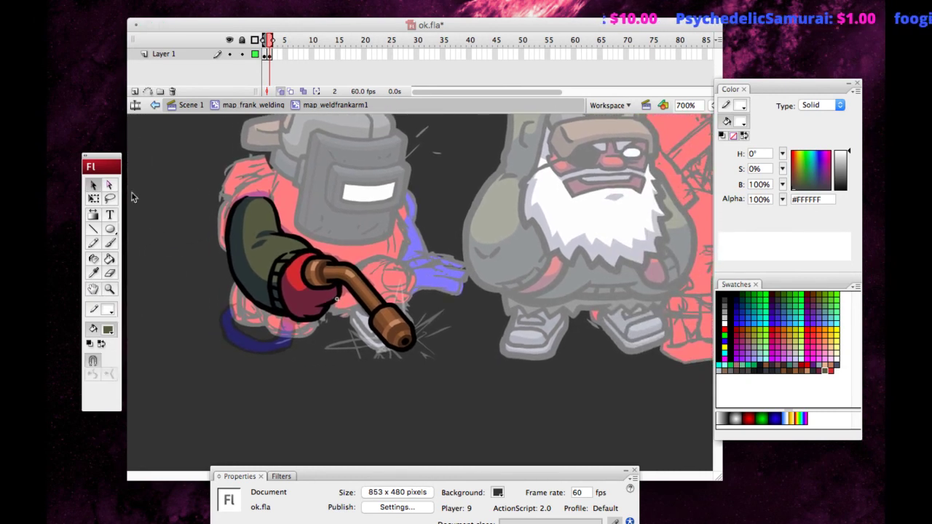
pyautogui.press(',')
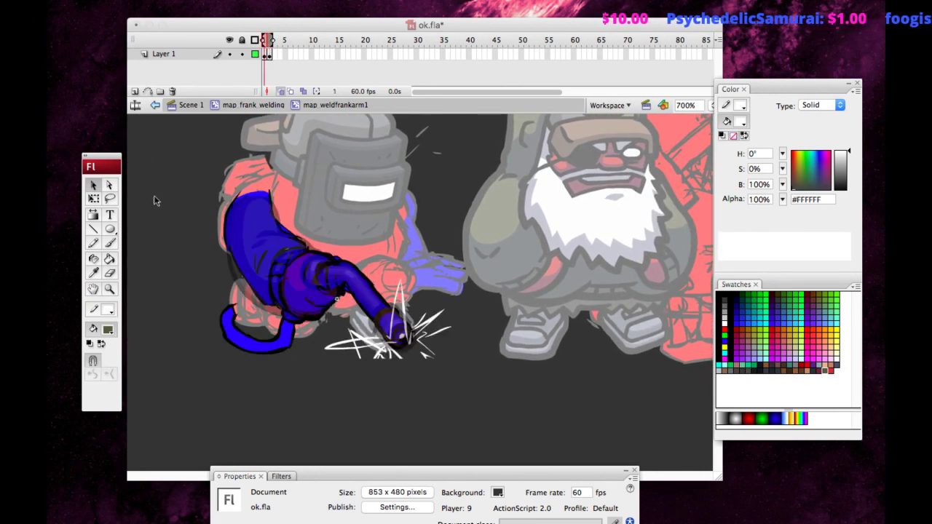
pyautogui.press('.')
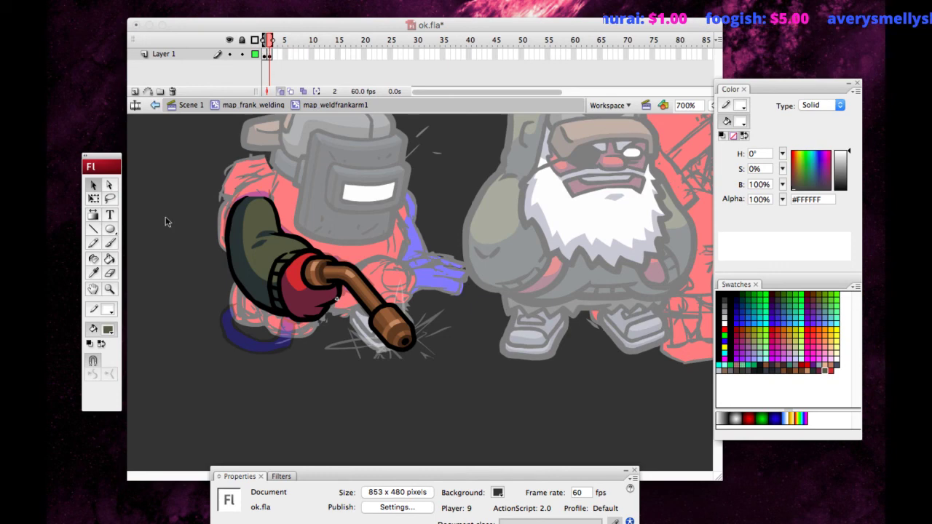
pyautogui.click(182, 294)
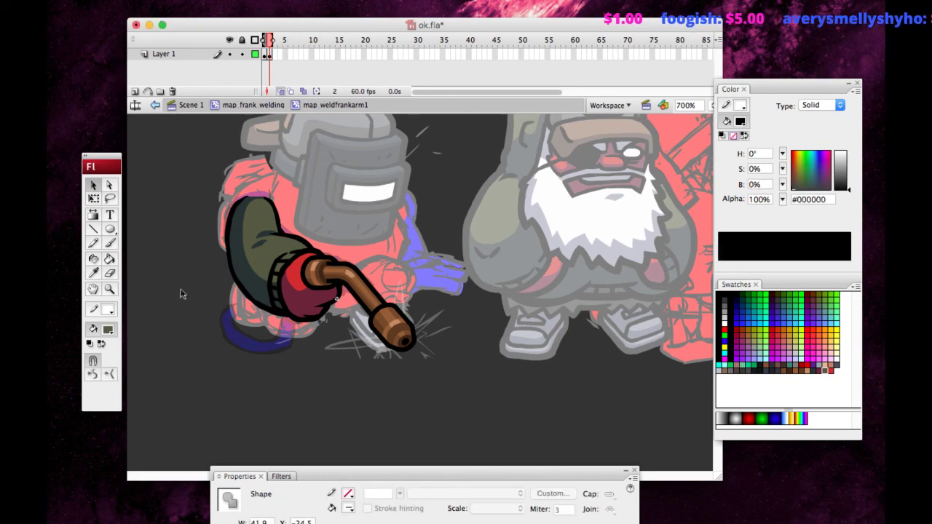
# Group the arm and torch, sketch a curved hose line below the elbow with the Pencil tool, and adjust both ends.
pyautogui.hotkey('ctrl', 'g')
pyautogui.press('y')
pyautogui.moveTo(292, 304)
pyautogui.mouseDown()
pyautogui.moveTo(273, 345)
pyautogui.moveTo(229, 336)
pyautogui.moveTo(225, 304)
pyautogui.mouseUp()
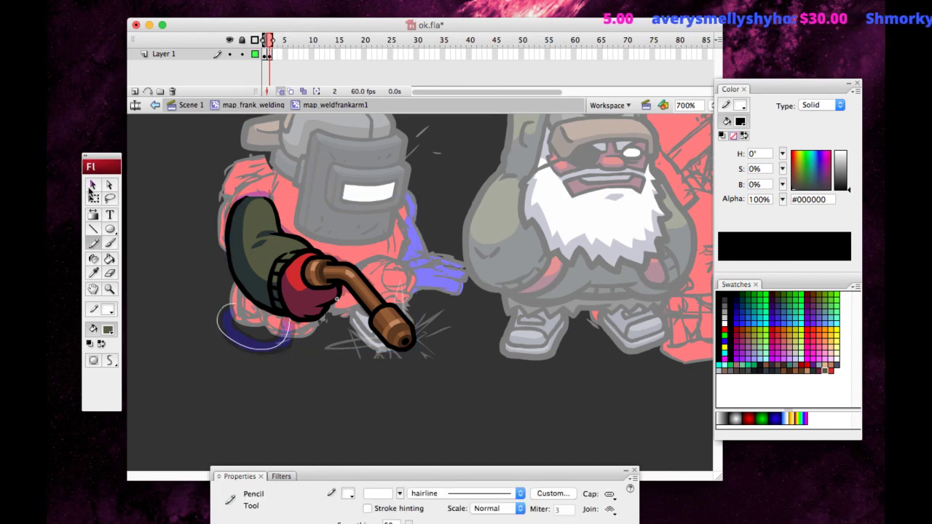
pyautogui.click(93, 185)
pyautogui.moveTo(284, 336); pyautogui.dragTo(280, 347)
pyautogui.moveTo(225, 336)
pyautogui.mouseDown()
pyautogui.moveTo(232, 340)
pyautogui.moveTo(223, 320)
pyautogui.moveTo(225, 345)
pyautogui.mouseUp()
# Give the hose line a solid red #FF0000 stroke with a thickness of 4.
pyautogui.moveTo(179, 373); pyautogui.dragTo(329, 266)
pyautogui.click(107, 310)
pyautogui.click(104, 403)
pyautogui.click(372, 497)
pyautogui.write('4')
pyautogui.press('Return')
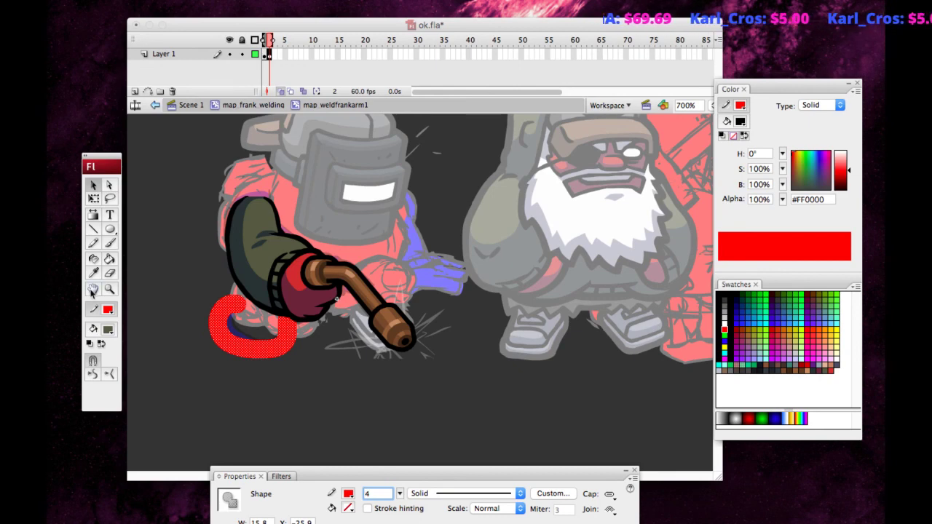
# Reduce the red hose line's stroke thickness to 3.
pyautogui.click(179, 298)
pyautogui.moveTo(222, 301); pyautogui.dragTo(197, 307)
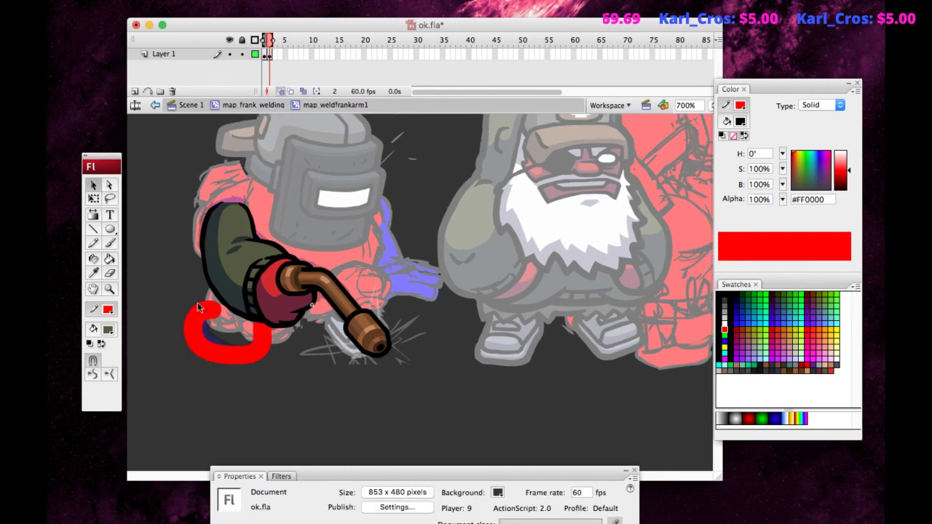
pyautogui.click(197, 302)
pyautogui.click(375, 493)
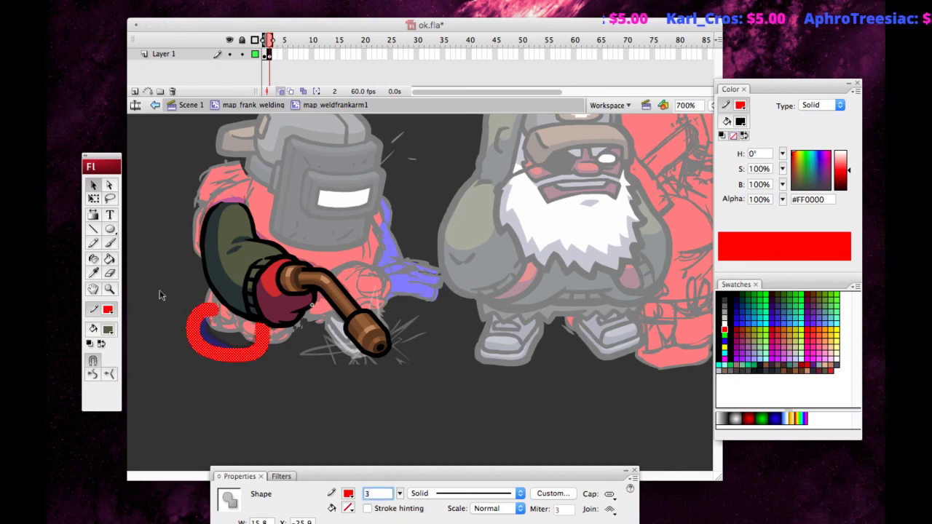
pyautogui.click(181, 323)
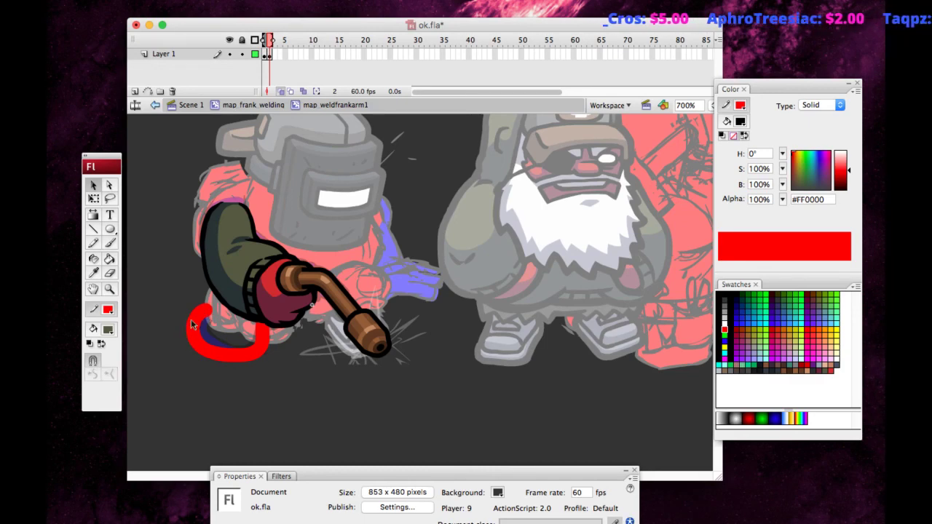
# Reshape the red hose into a wider loop beside the elbow and adjust where its upper end meets the sketch.
pyautogui.moveTo(205, 311)
pyautogui.mouseDown()
pyautogui.moveTo(195, 296)
pyautogui.moveTo(211, 285)
pyautogui.mouseUp()
pyautogui.moveTo(187, 317); pyautogui.dragTo(185, 295)
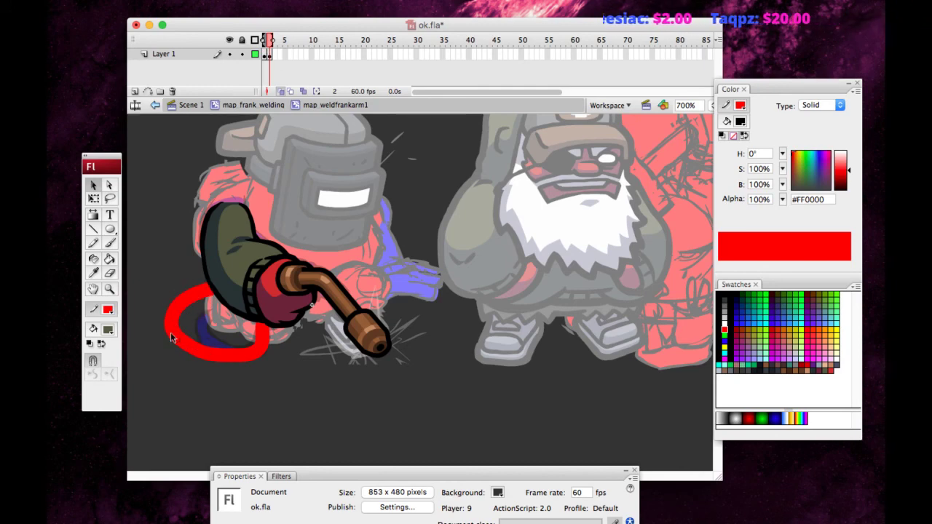
pyautogui.moveTo(186, 349); pyautogui.dragTo(195, 356)
pyautogui.click(169, 314)
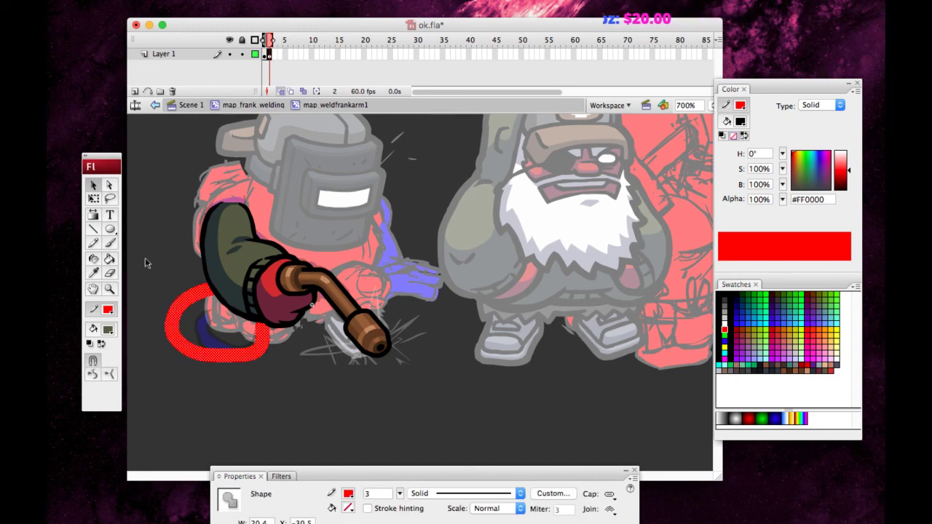
pyautogui.click(142, 252)
pyautogui.click(93, 198)
pyautogui.moveTo(169, 281)
pyautogui.mouseDown()
pyautogui.moveTo(212, 318)
pyautogui.moveTo(191, 303)
pyautogui.mouseUp()
pyautogui.click(149, 304)
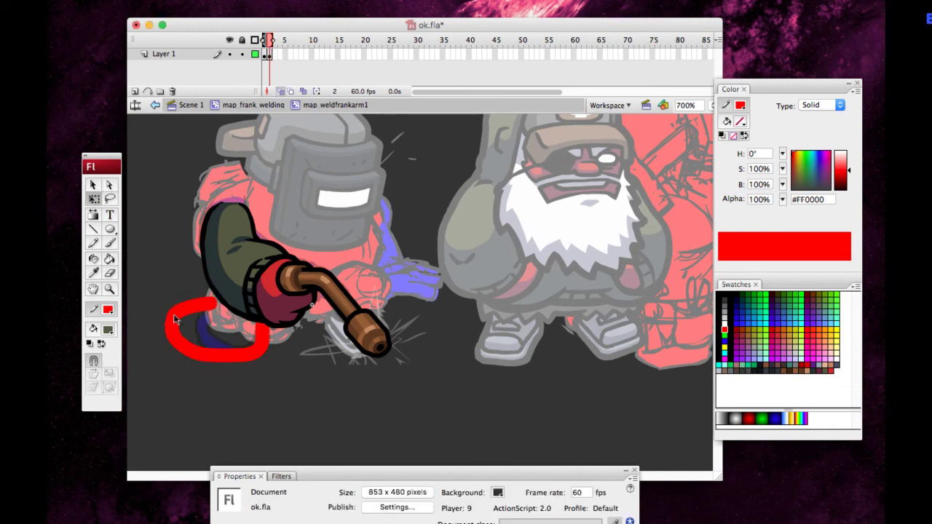
# Examine the red hose against the whole character line-up and again close up at 700% zoom.
pyautogui.press('super+minus')
pyautogui.press('super+minus')
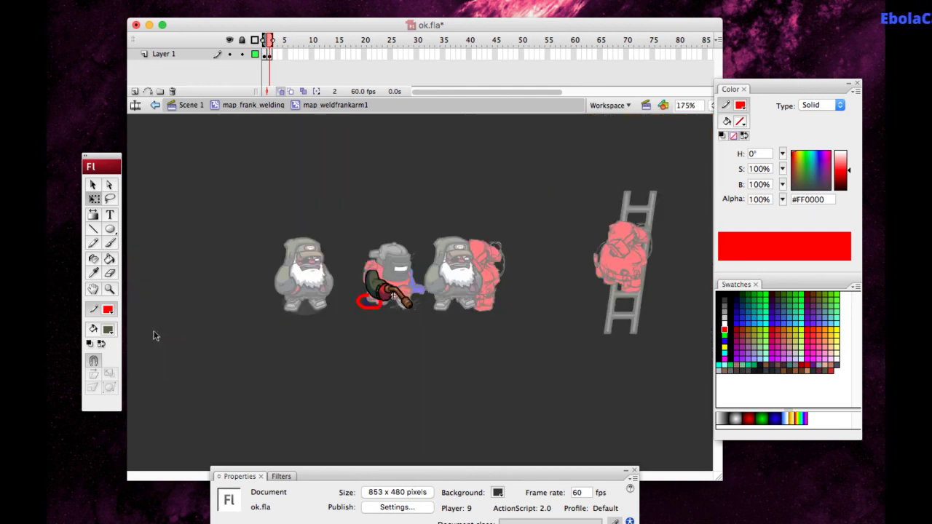
pyautogui.moveTo(315, 329); pyautogui.dragTo(442, 221)
pyautogui.press('super+equal')
pyautogui.press('super+equal')
pyautogui.click(208, 214)
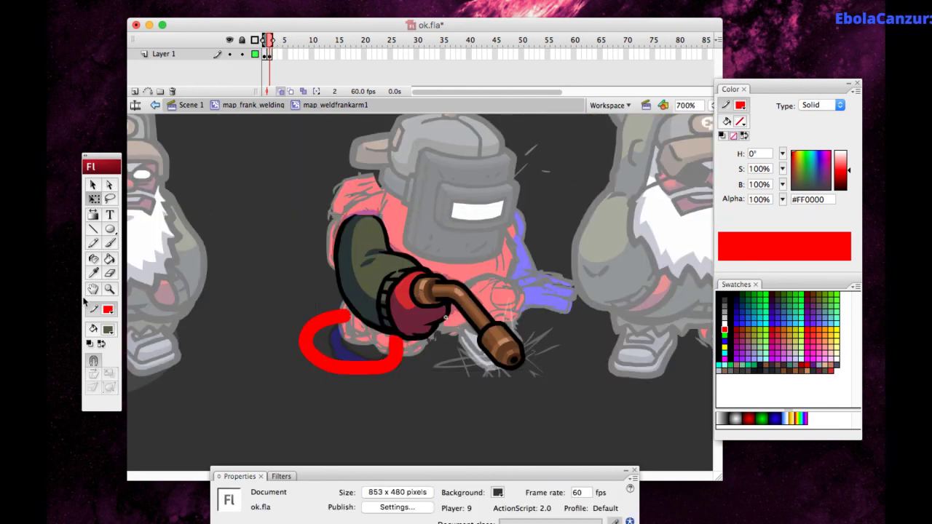
pyautogui.click(92, 290)
pyautogui.moveTo(299, 234); pyautogui.dragTo(171, 235)
pyautogui.click(92, 200)
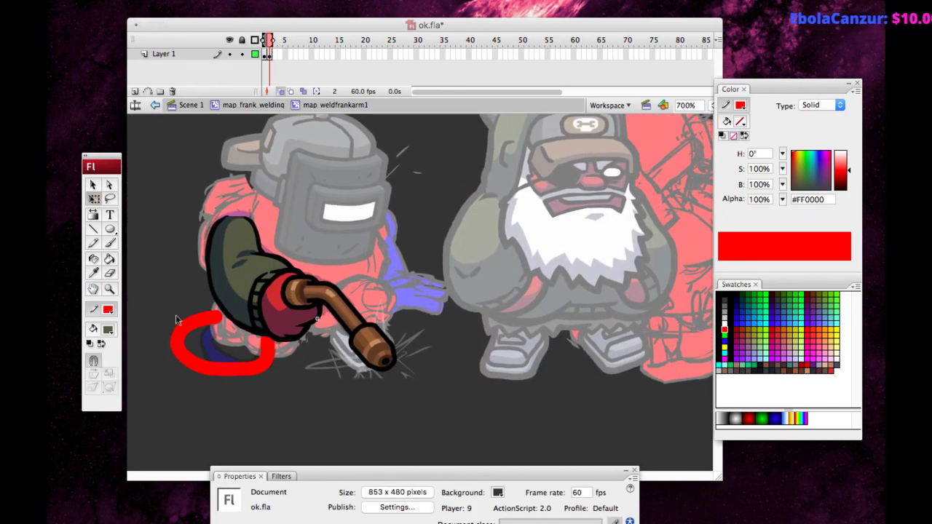
# Inside the arm group, brush a small black-outlined hose fitting beneath the cuff and fill it with dark brown sampled from the torch.
pyautogui.doubleClick(256, 333)
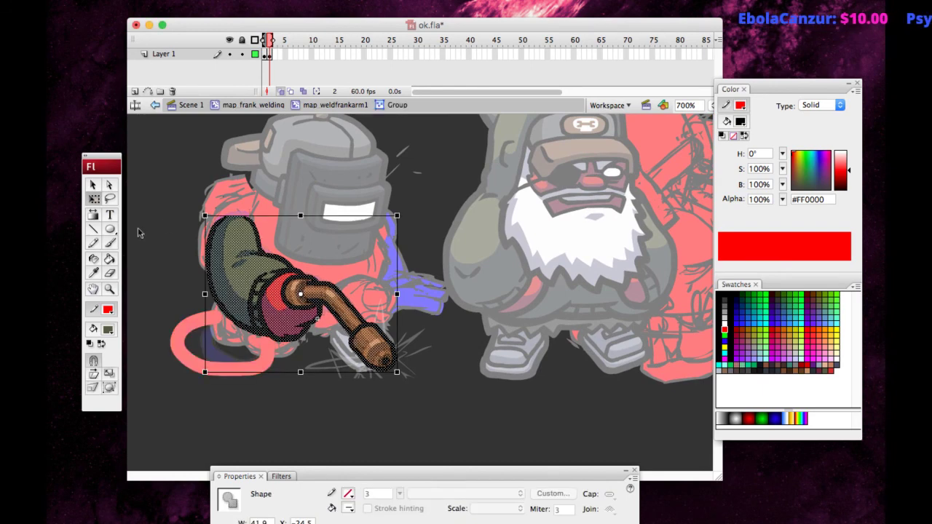
pyautogui.press('b')
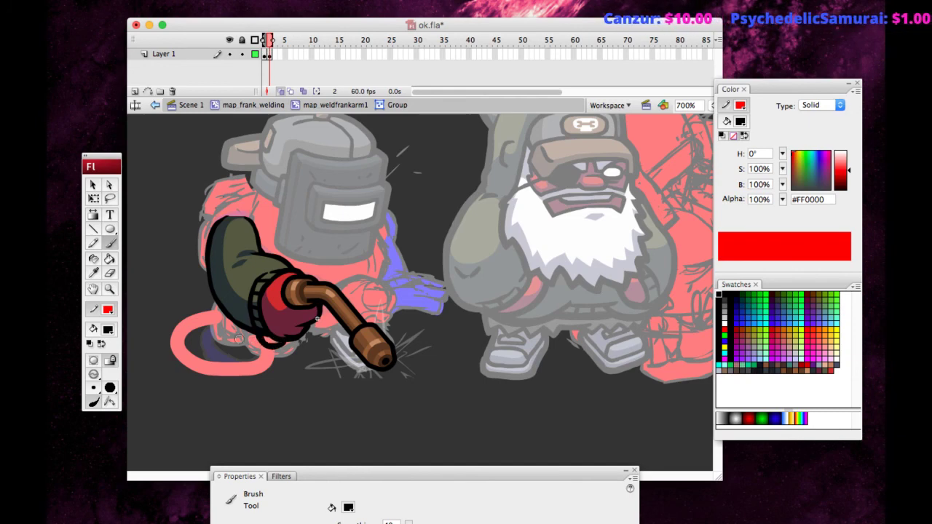
pyautogui.press('i')
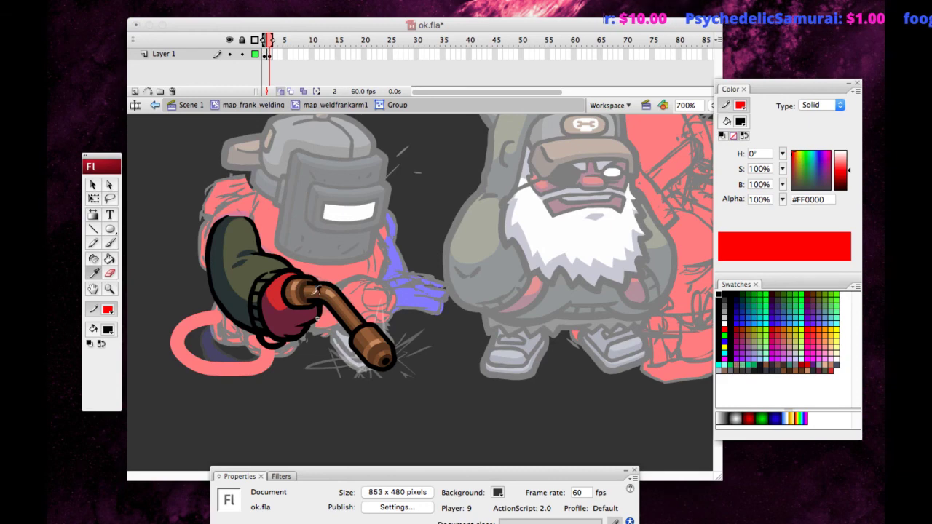
pyautogui.click(316, 291)
pyautogui.click(93, 198)
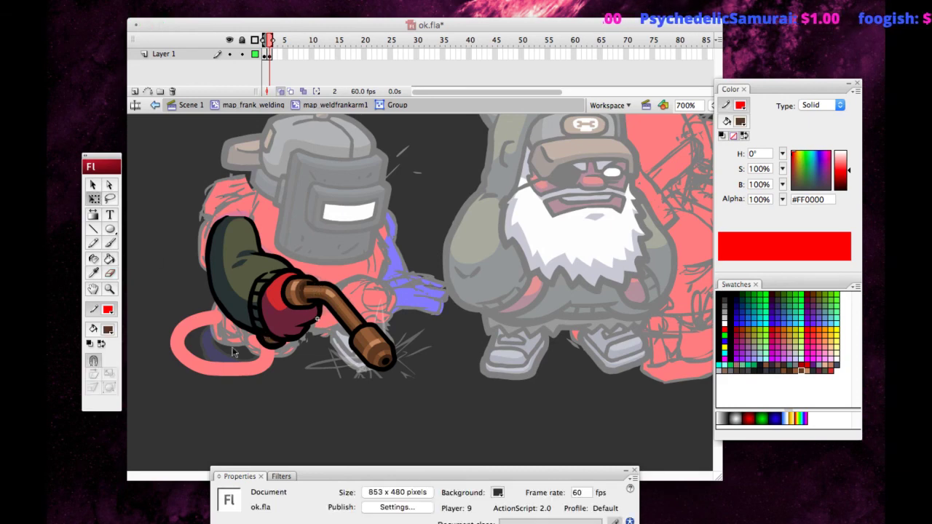
pyautogui.moveTo(241, 374); pyautogui.dragTo(316, 308)
pyautogui.press('super+equal')
pyautogui.click(191, 323)
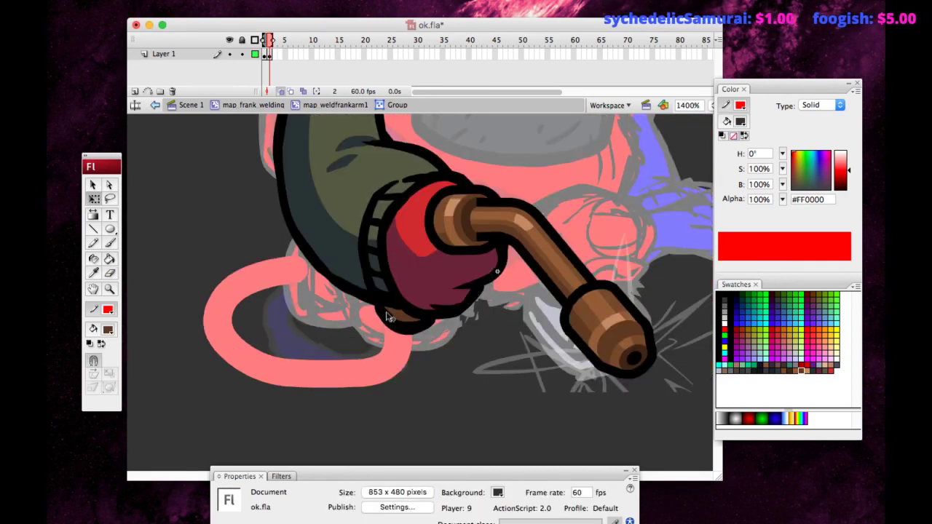
# Try to bend the lower edge of the brown fitting beneath the cuff, and undo the change.
pyautogui.click(388, 315)
pyautogui.moveTo(364, 325); pyautogui.dragTo(303, 317)
pyautogui.press('v')
pyautogui.click(293, 317)
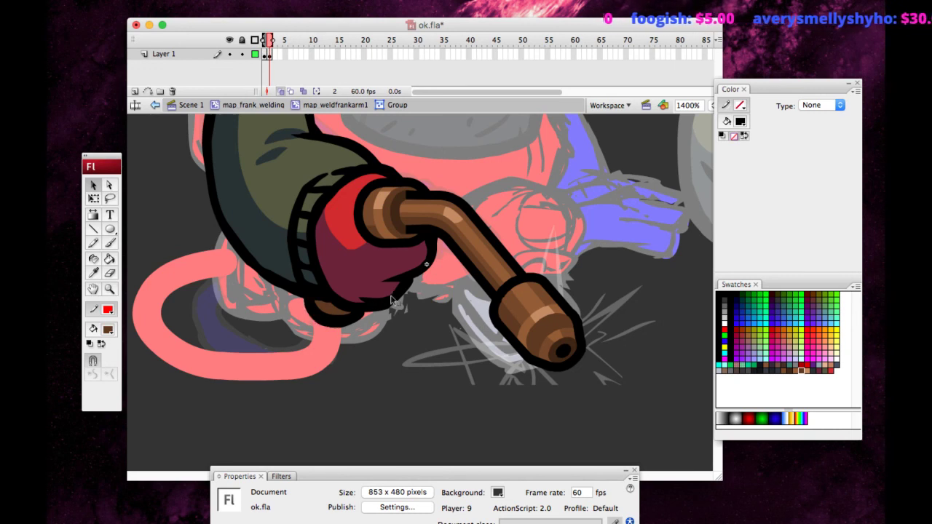
pyautogui.click(336, 318)
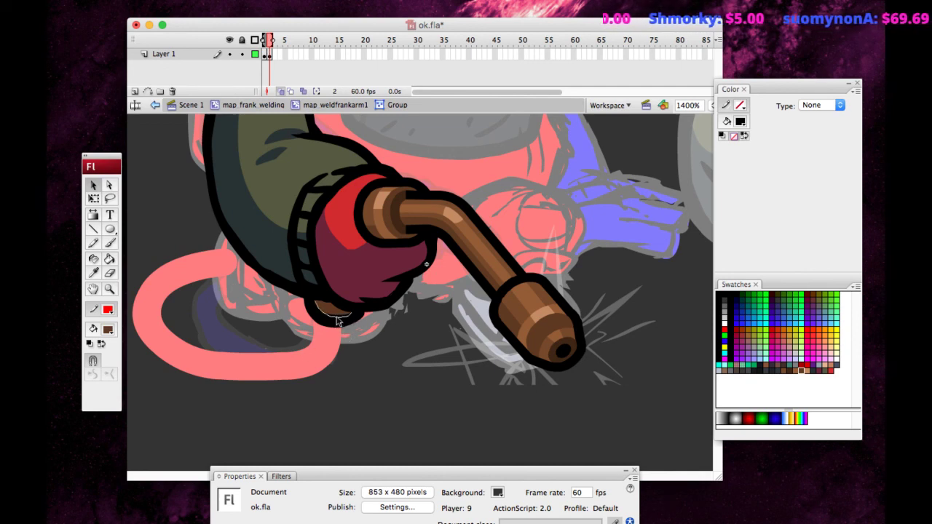
pyautogui.moveTo(337, 315); pyautogui.dragTo(338, 318)
pyautogui.hotkey('ctrl', 'z')
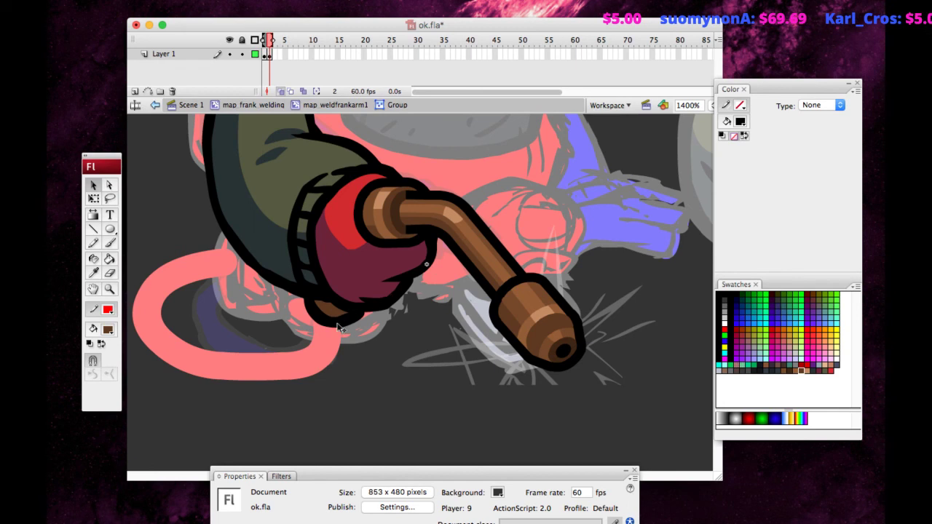
# Refine the edge between the fitting's brown fill and its black outline beneath the cuff.
pyautogui.click(95, 273)
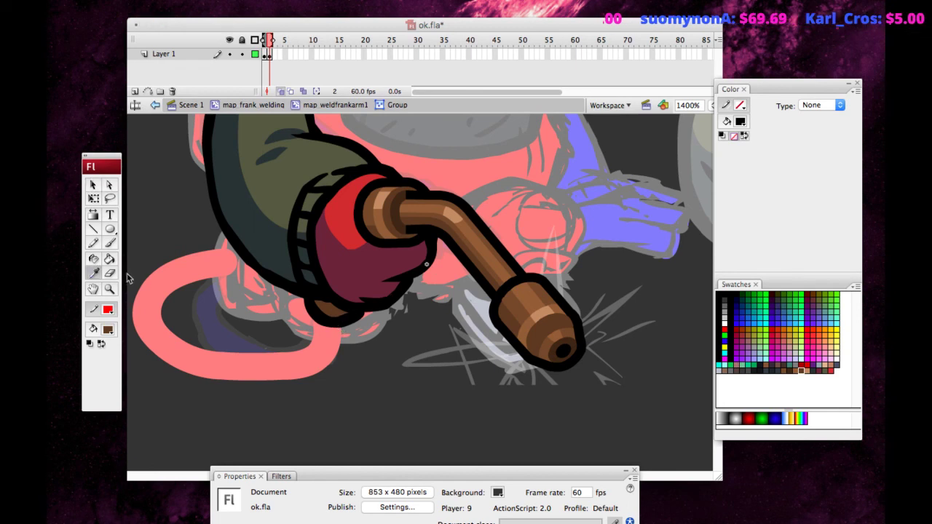
pyautogui.press('b')
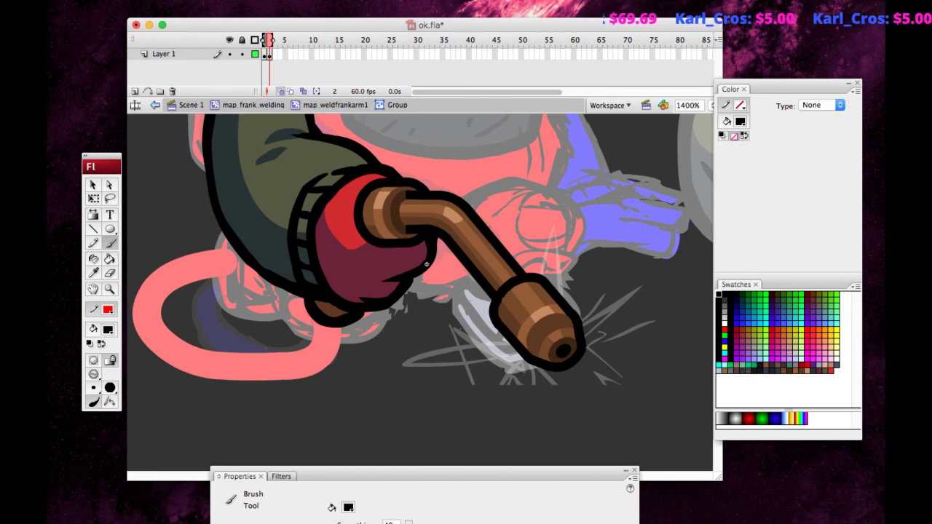
pyautogui.press('v')
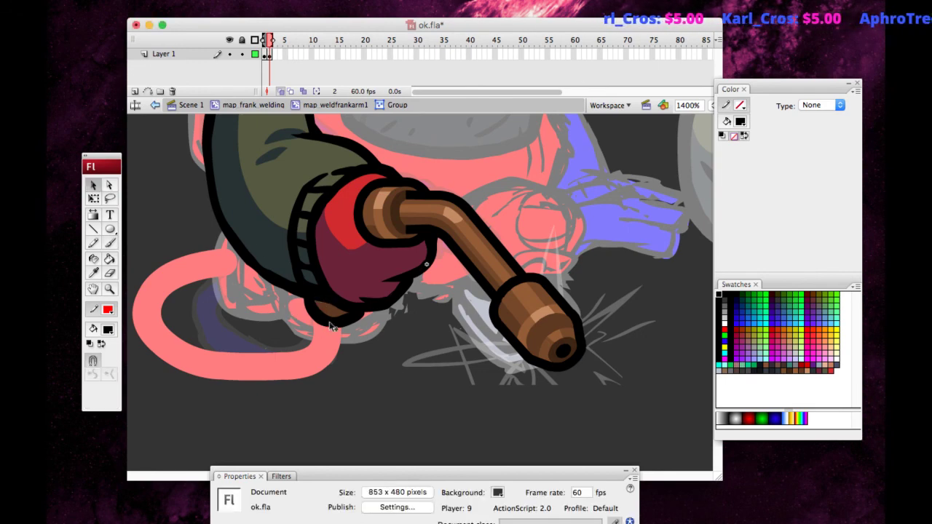
pyautogui.doubleClick(338, 307)
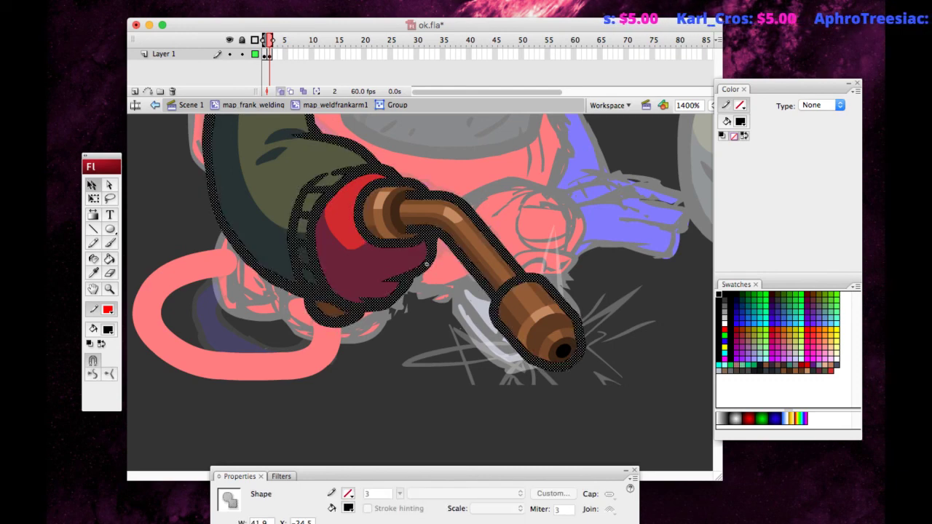
pyautogui.click(294, 329)
pyautogui.moveTo(318, 315); pyautogui.dragTo(332, 319)
pyautogui.moveTo(337, 317)
pyautogui.mouseDown()
pyautogui.moveTo(345, 322)
pyautogui.moveTo(335, 323)
pyautogui.moveTo(346, 314)
pyautogui.moveTo(326, 319)
pyautogui.mouseUp()
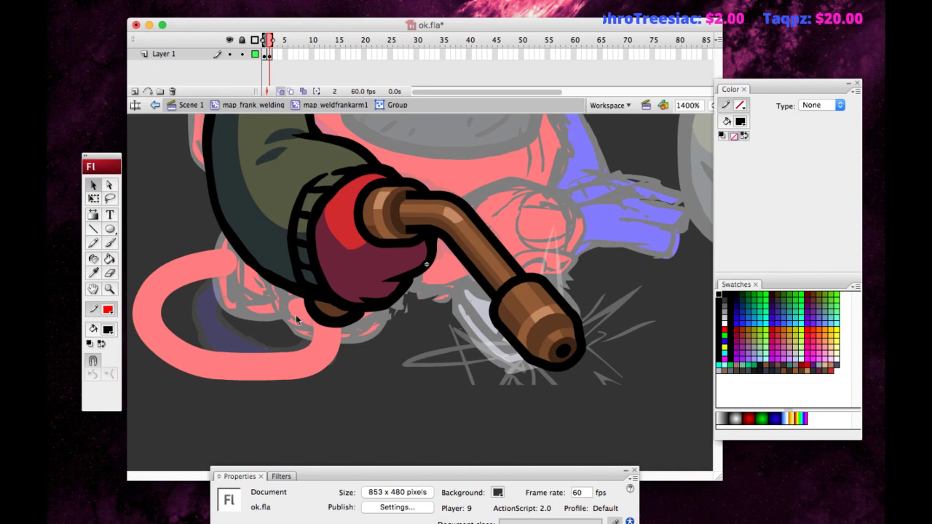
pyautogui.moveTo(267, 353); pyautogui.dragTo(393, 258)
pyautogui.click(252, 314)
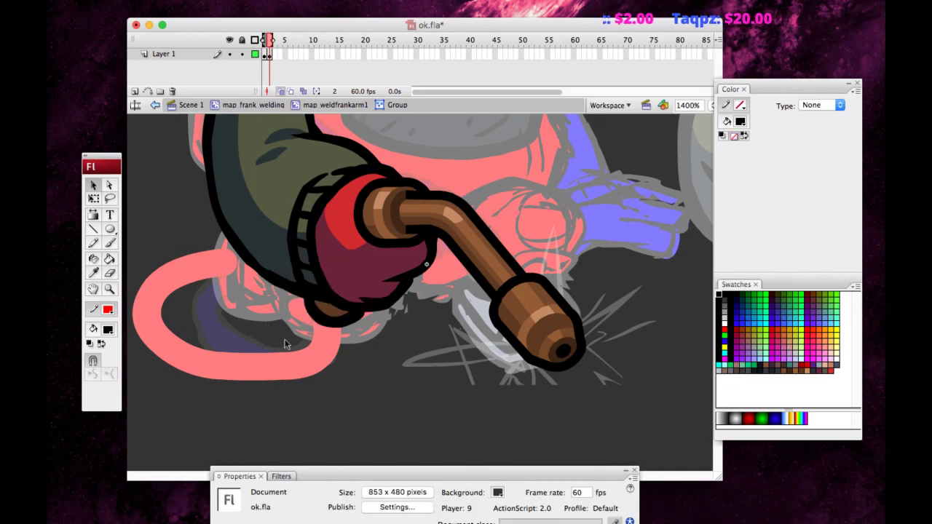
# Adjust the shape of the fitting's brown areas beneath the cuff at 2000% zoom.
pyautogui.moveTo(392, 292); pyautogui.dragTo(211, 361)
pyautogui.press('super+equal')
pyautogui.click(210, 362)
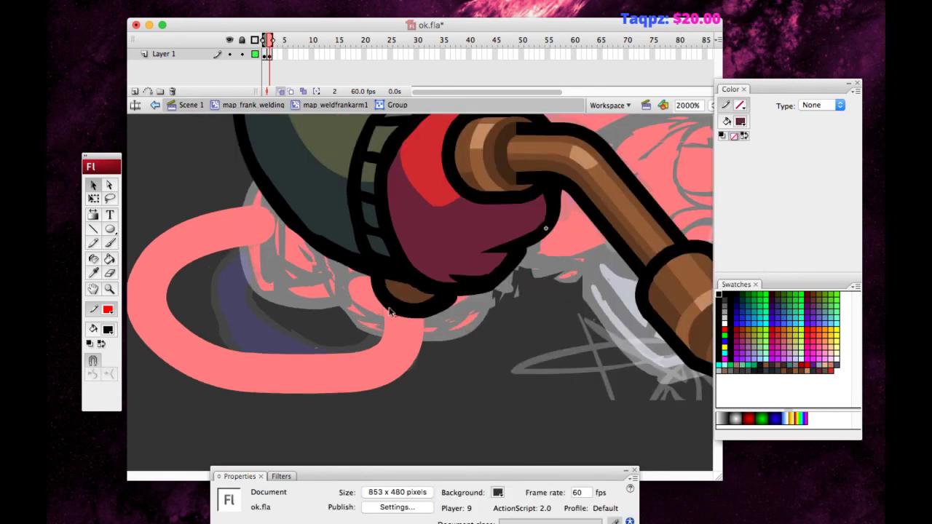
pyautogui.moveTo(358, 326); pyautogui.dragTo(494, 236)
pyautogui.press('l')
pyautogui.moveTo(194, 286); pyautogui.dragTo(96, 276)
pyautogui.click(320, 263)
pyautogui.moveTo(318, 266); pyautogui.dragTo(317, 270)
pyautogui.click(92, 187)
pyautogui.click(94, 375)
pyautogui.click(229, 331)
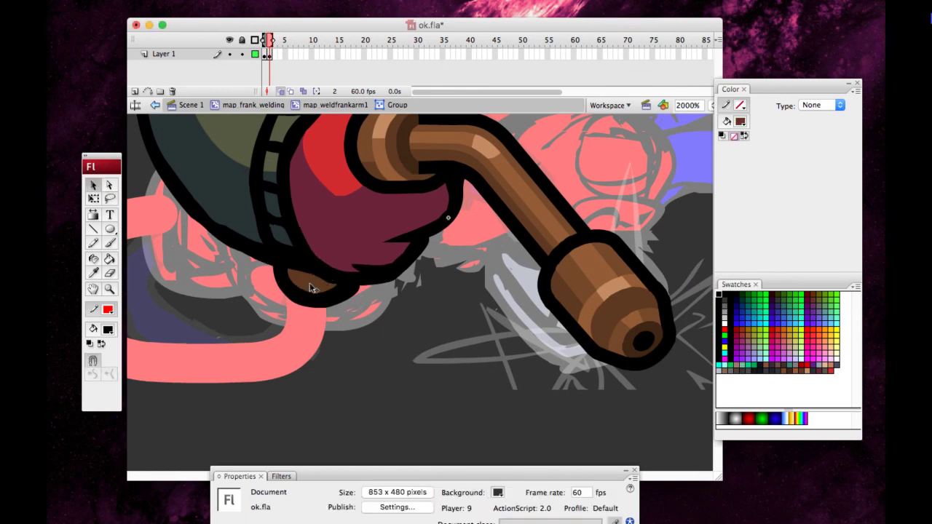
# Check the fitting against the hose and arm, and reshape the inner edge of the lower sleeve's black outline.
pyautogui.click(93, 289)
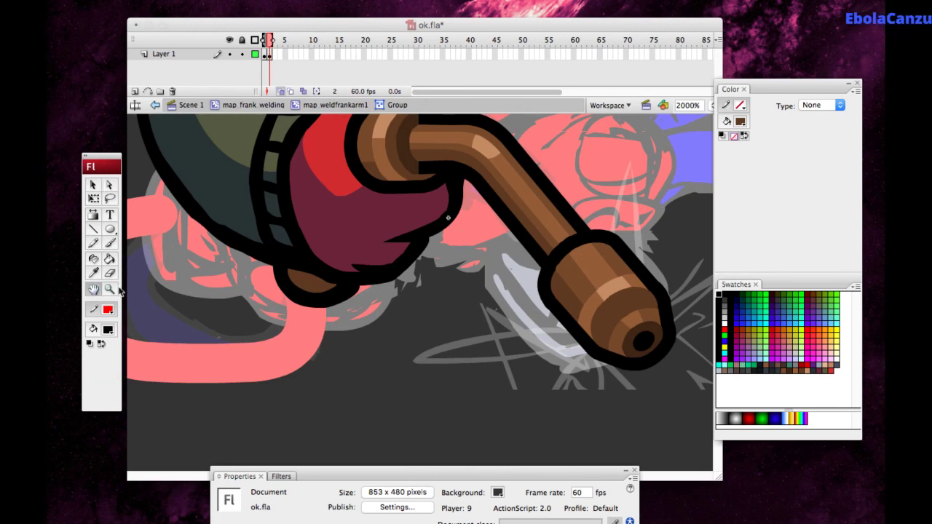
pyautogui.hotkey('ctrl', '-')
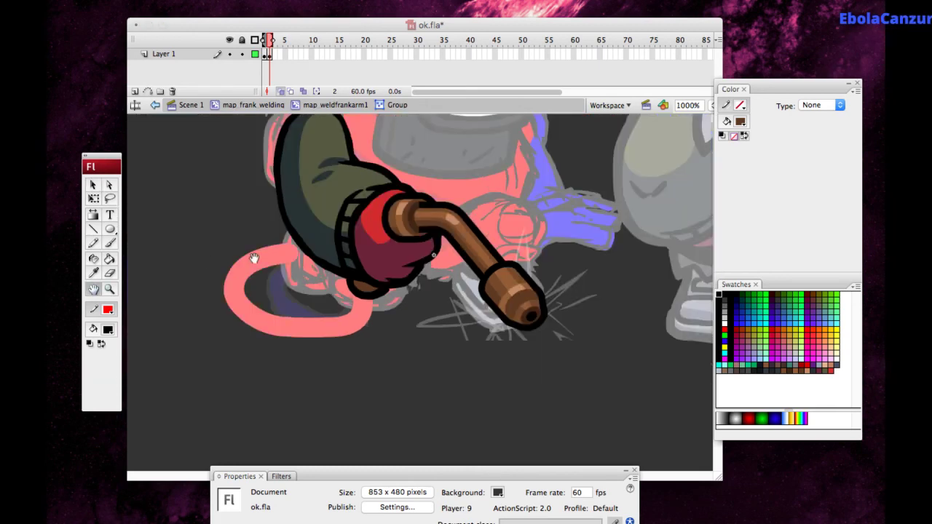
pyautogui.moveTo(254, 259); pyautogui.dragTo(231, 272)
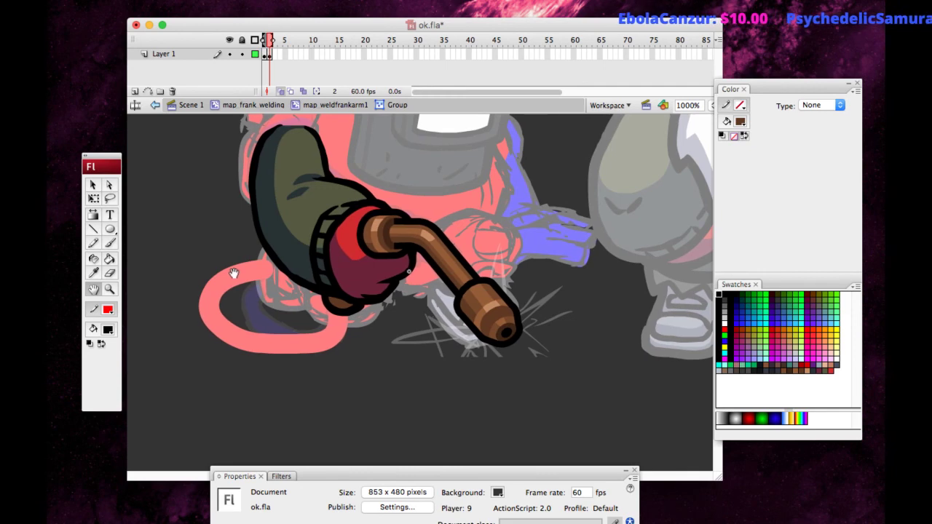
pyautogui.moveTo(235, 272); pyautogui.dragTo(202, 281)
pyautogui.click(93, 186)
pyautogui.moveTo(367, 259); pyautogui.dragTo(265, 325)
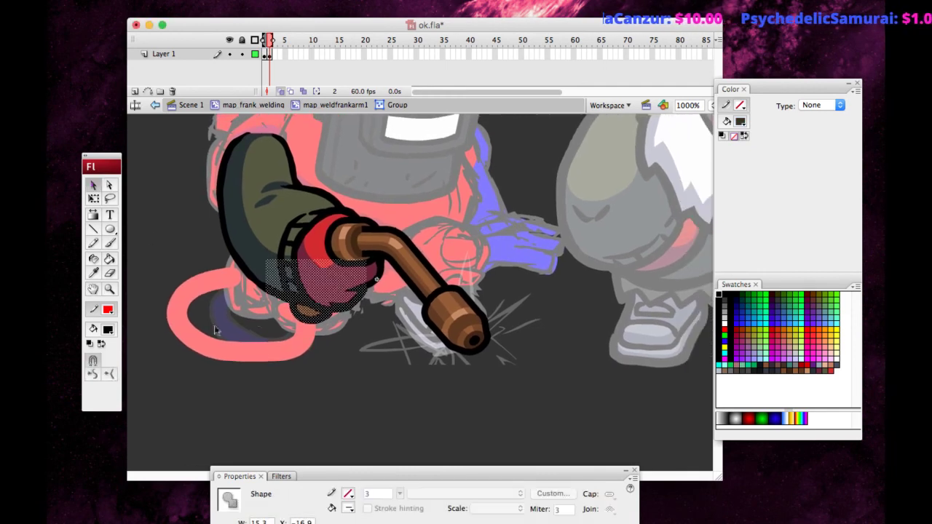
pyautogui.press('super+=')
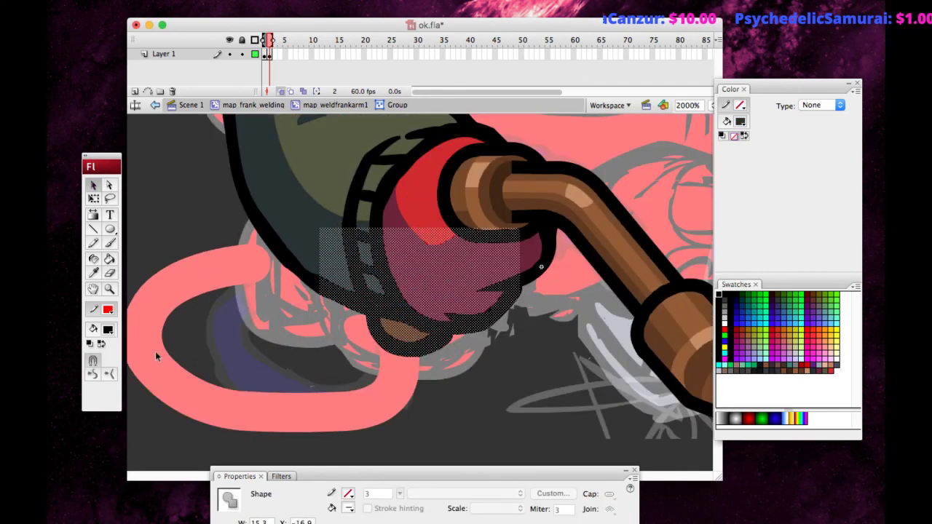
pyautogui.click(156, 353)
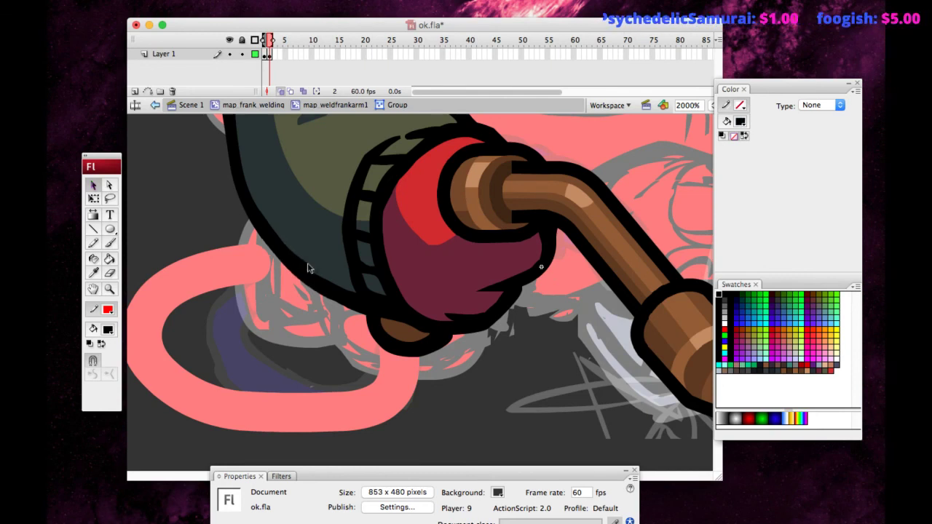
pyautogui.moveTo(307, 267); pyautogui.dragTo(278, 241)
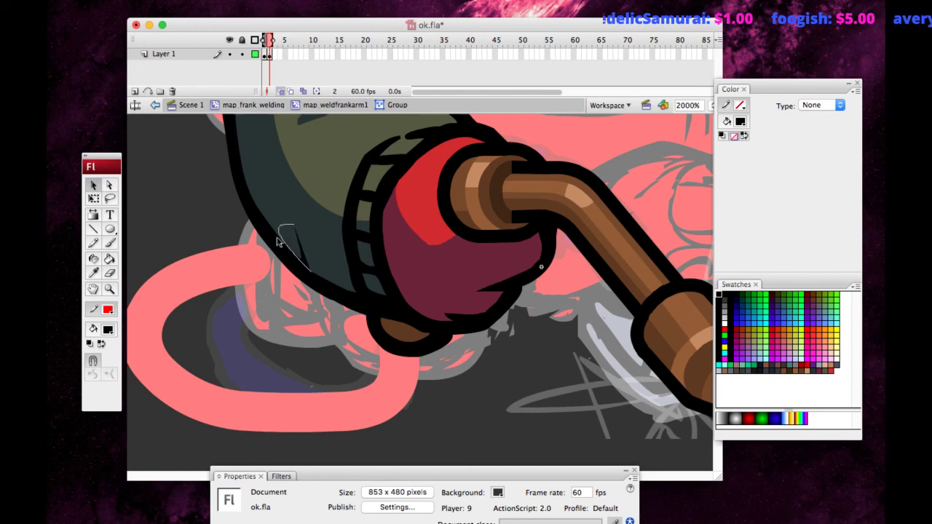
pyautogui.press('super+minus')
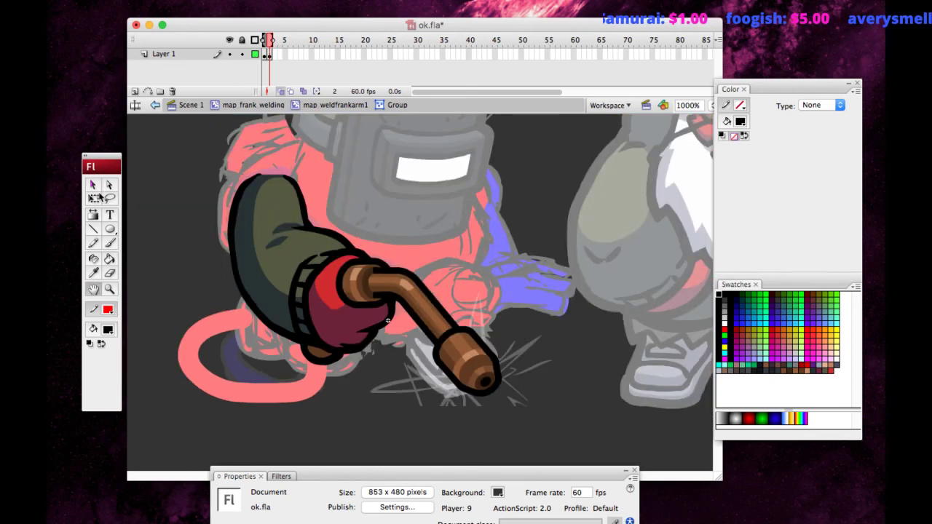
# Smooth the section of black outline along the outer upper edge of the green sleeve.
pyautogui.hotkey('ctrl', '=')
pyautogui.moveTo(366, 267); pyautogui.dragTo(328, 347)
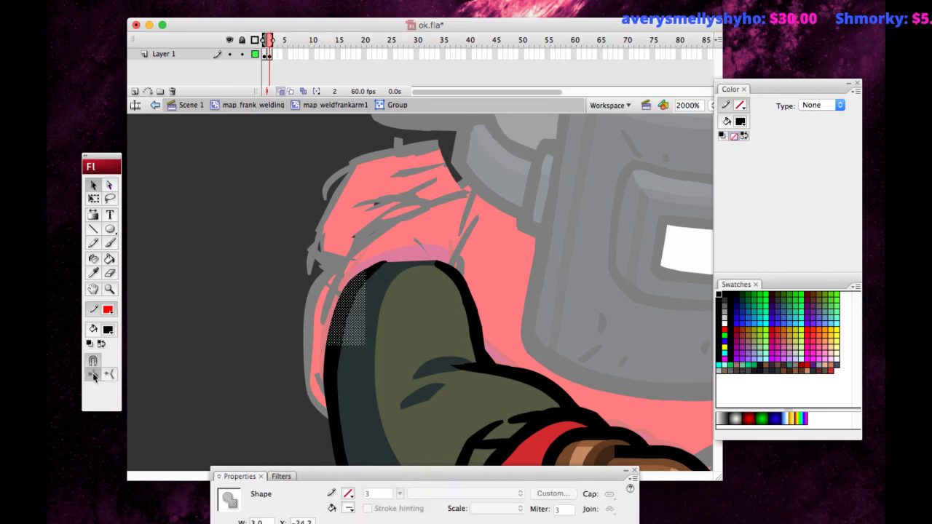
pyautogui.click(322, 350)
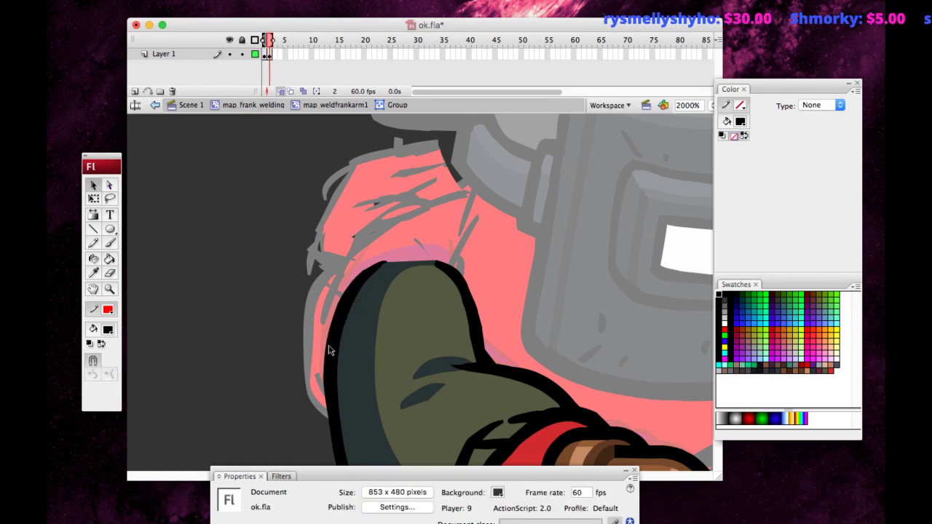
# Check the whole arm against the sketch and select the section at the sleeve's upper inner corner.
pyautogui.moveTo(283, 267); pyautogui.dragTo(256, 243)
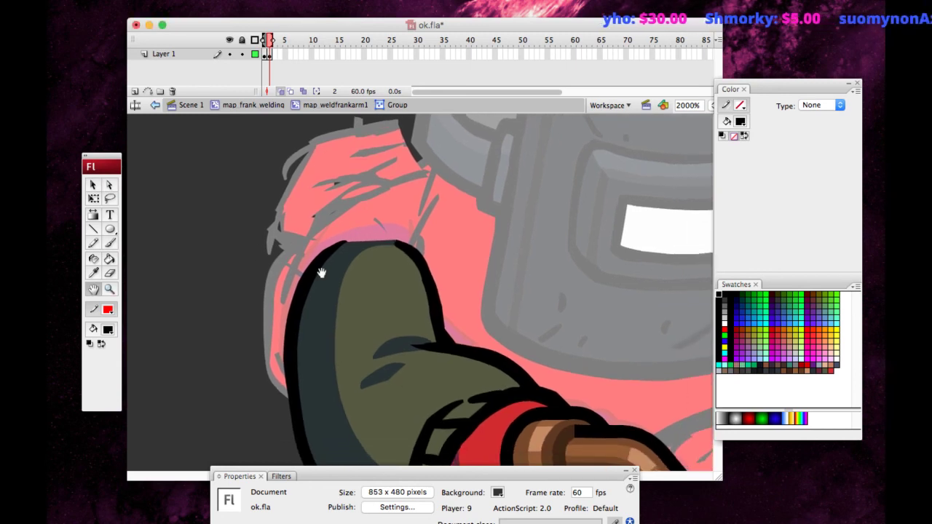
pyautogui.moveTo(302, 272); pyautogui.dragTo(268, 206)
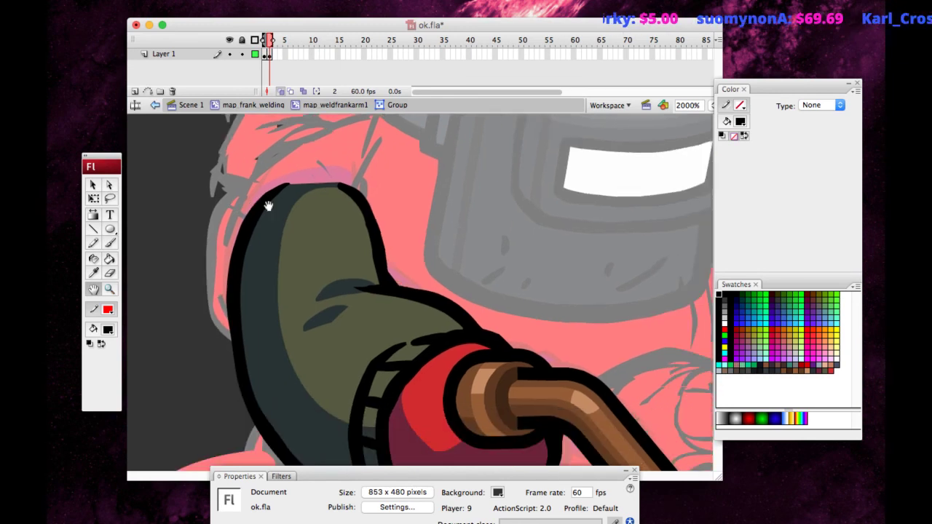
pyautogui.press('super+minus')
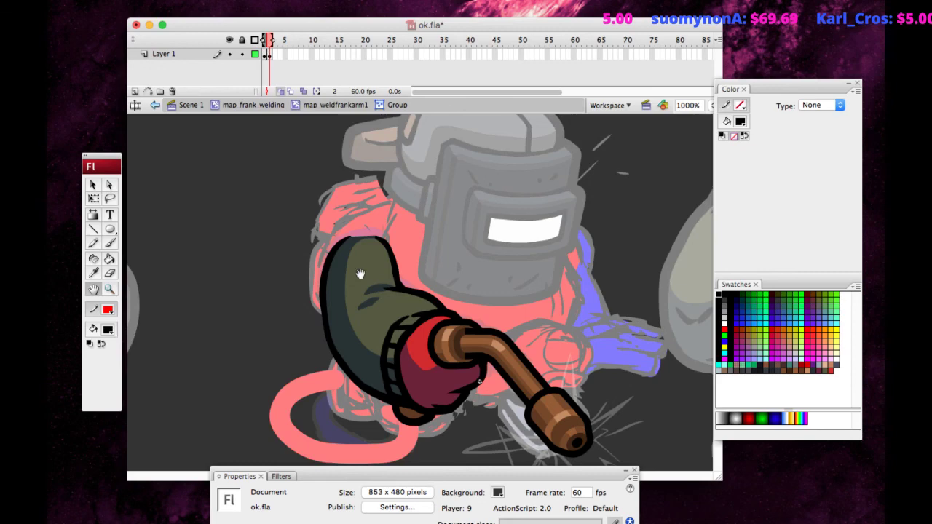
pyautogui.moveTo(360, 274); pyautogui.dragTo(275, 219)
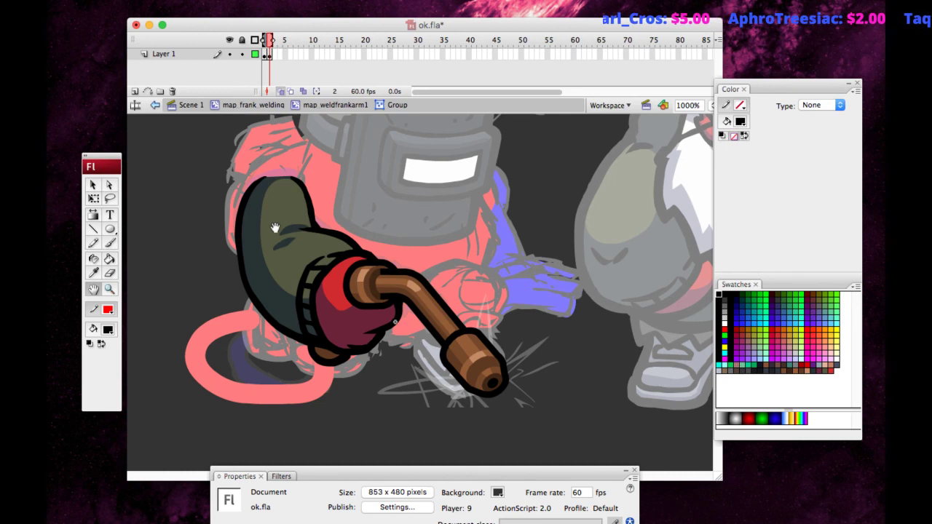
pyautogui.moveTo(274, 228); pyautogui.dragTo(266, 214)
pyautogui.moveTo(326, 148); pyautogui.dragTo(271, 198)
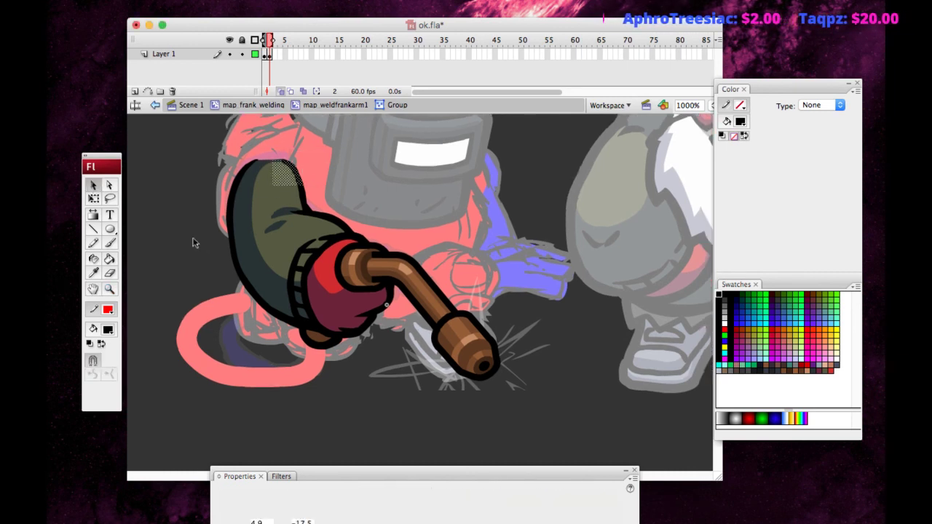